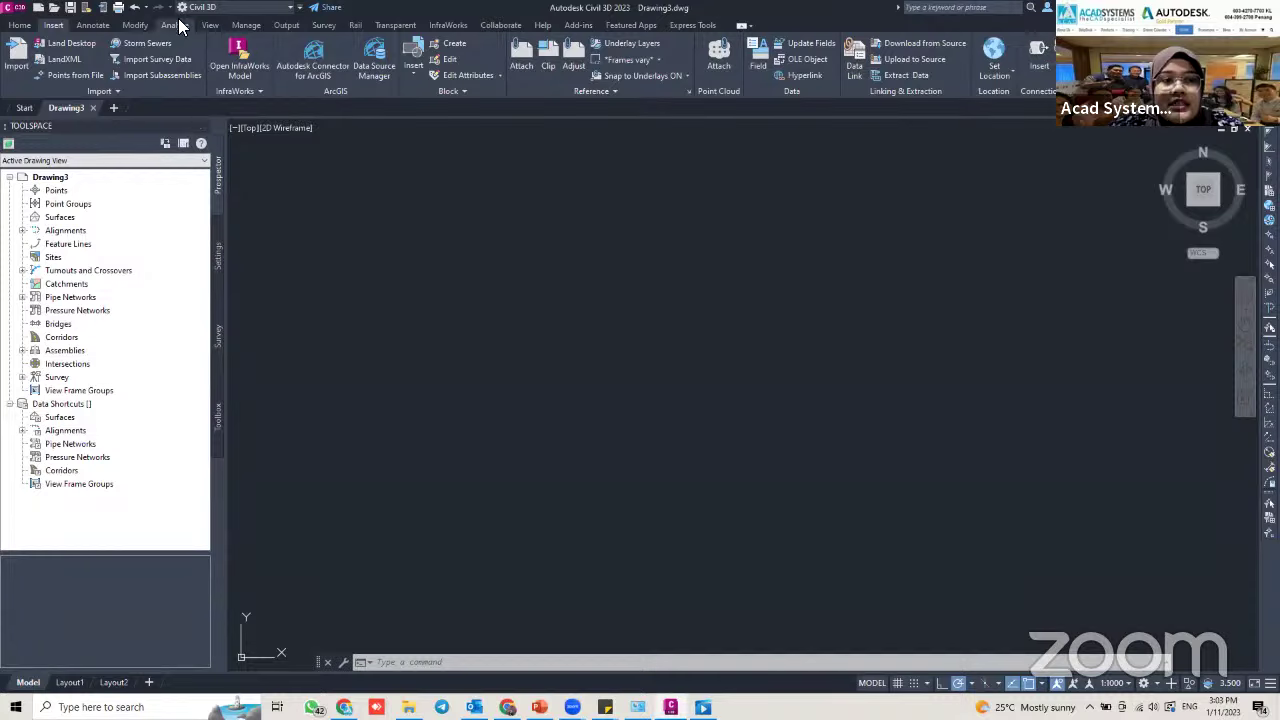
# Start a point import and add the PNEZD-BRIDGE file from the Desktop as the source file
pyautogui.click(46, 76)
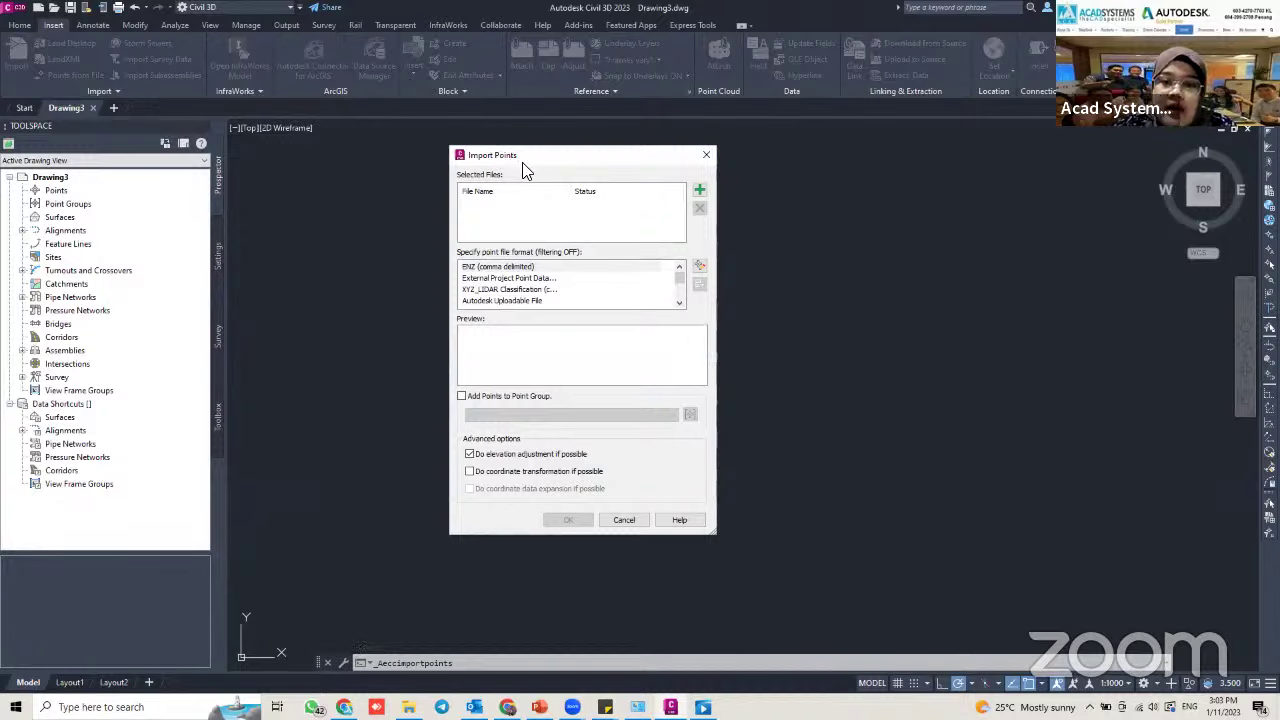
pyautogui.click(700, 188)
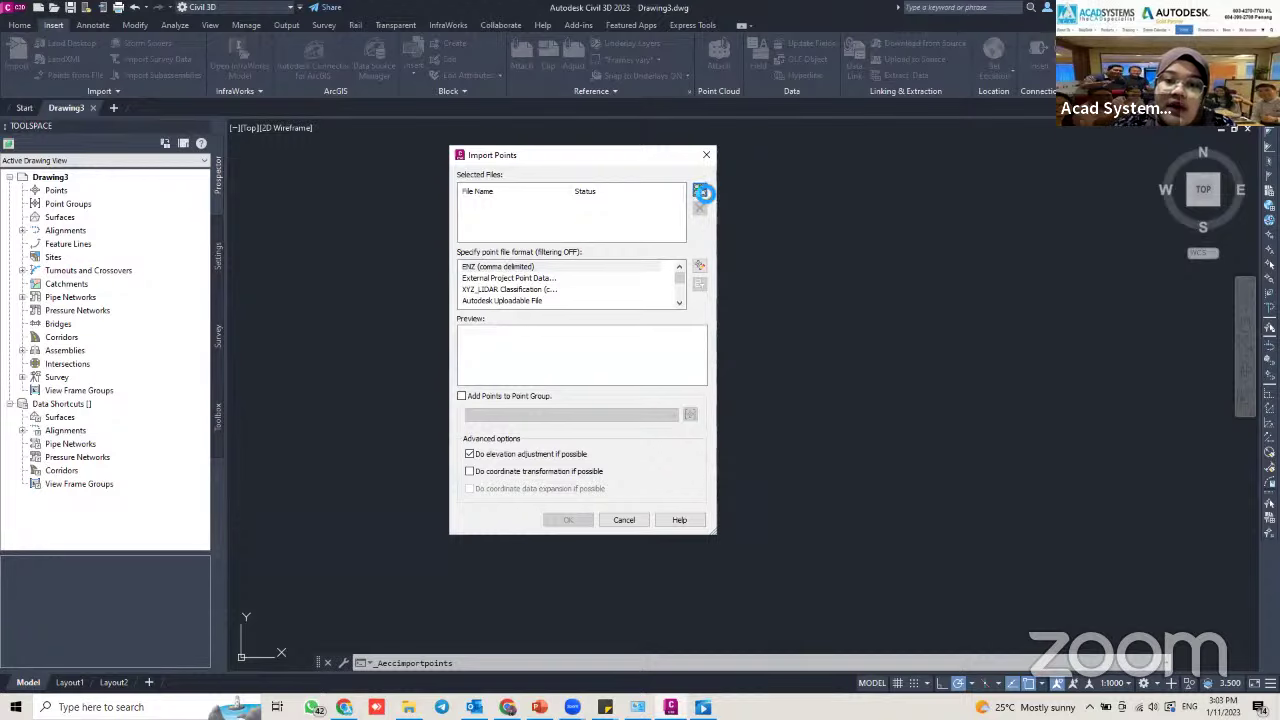
pyautogui.scroll(-4, 420, 290)
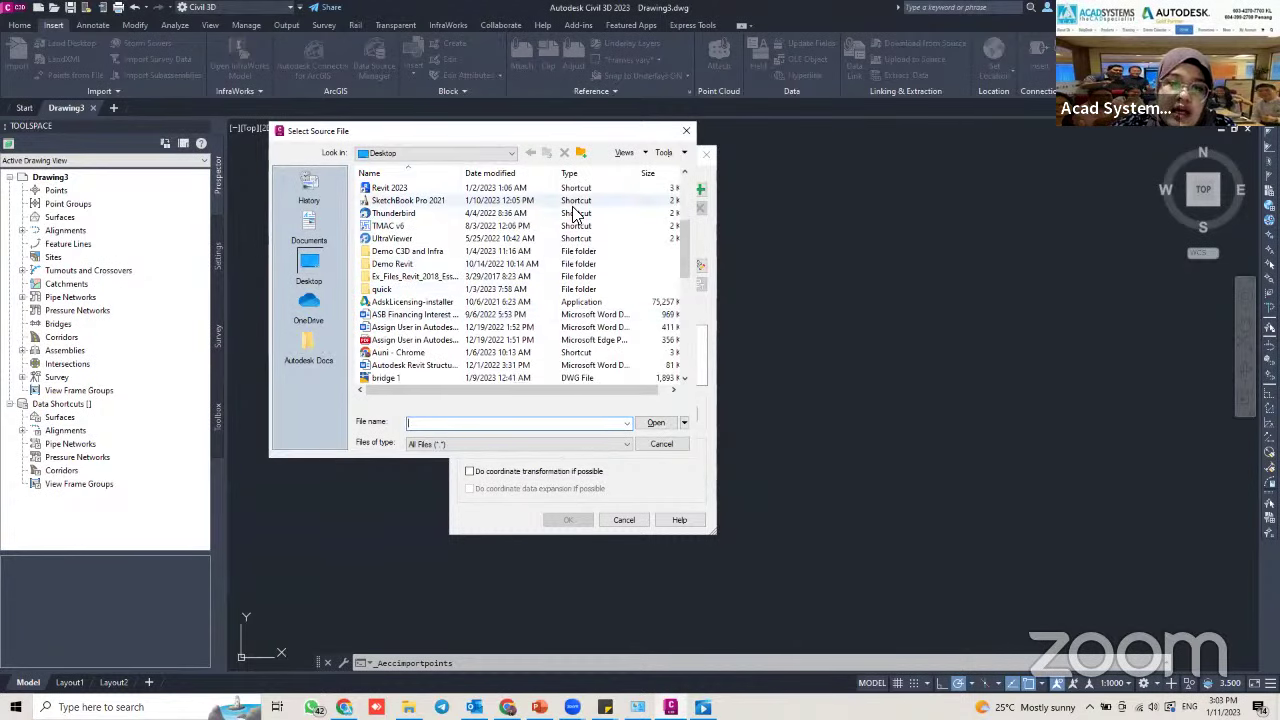
pyautogui.moveTo(520, 135); pyautogui.dragTo(603, 145)
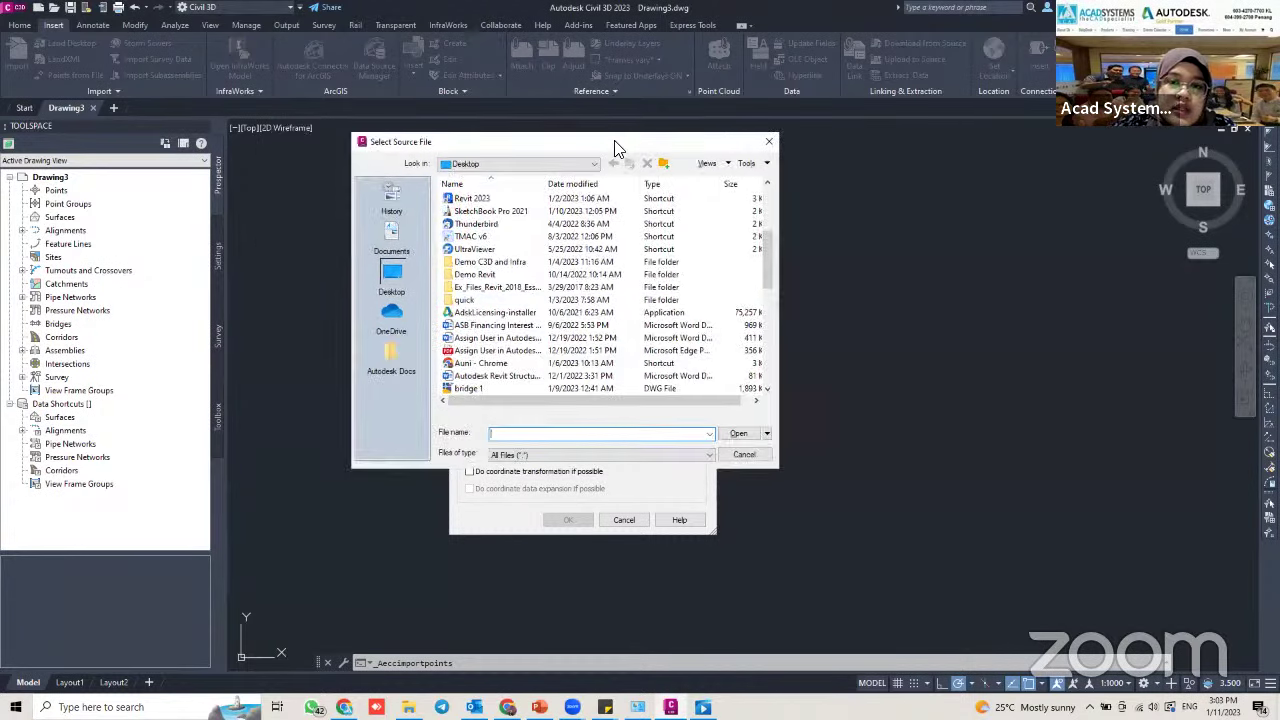
pyautogui.scroll(-8, 609, 307)
pyautogui.scroll(-1, 609, 307)
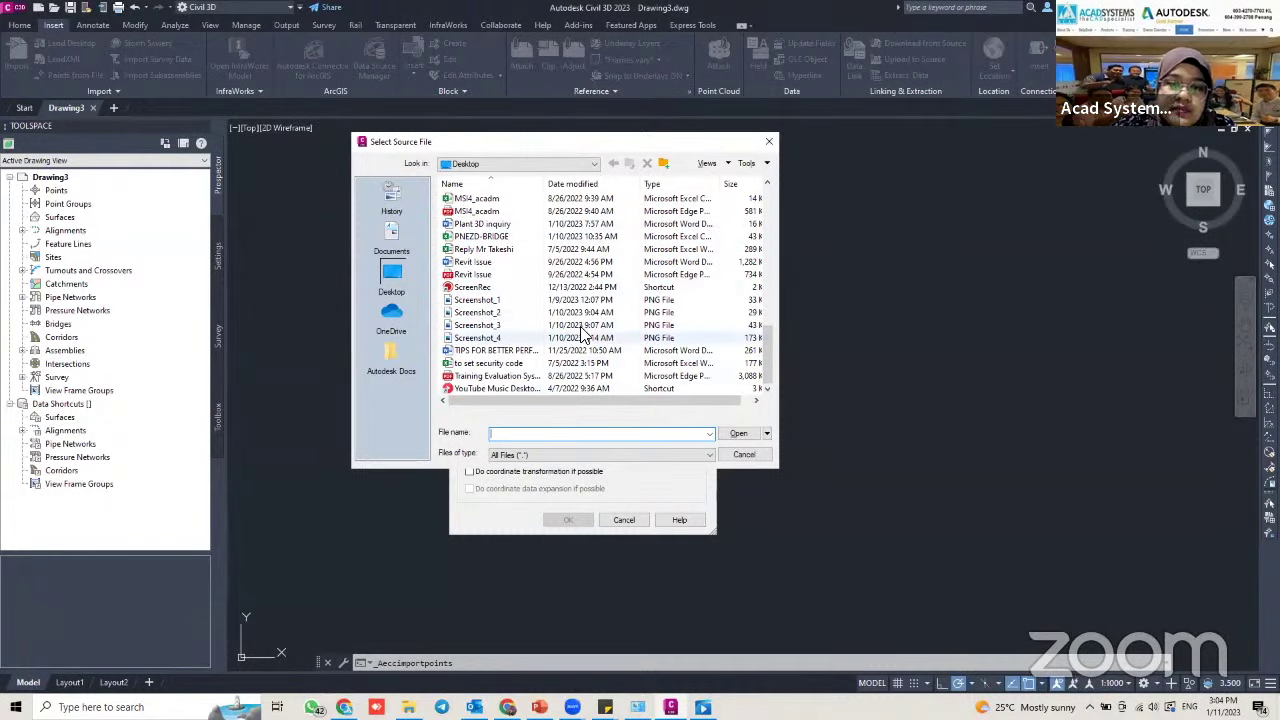
pyautogui.scroll(1, 527, 318)
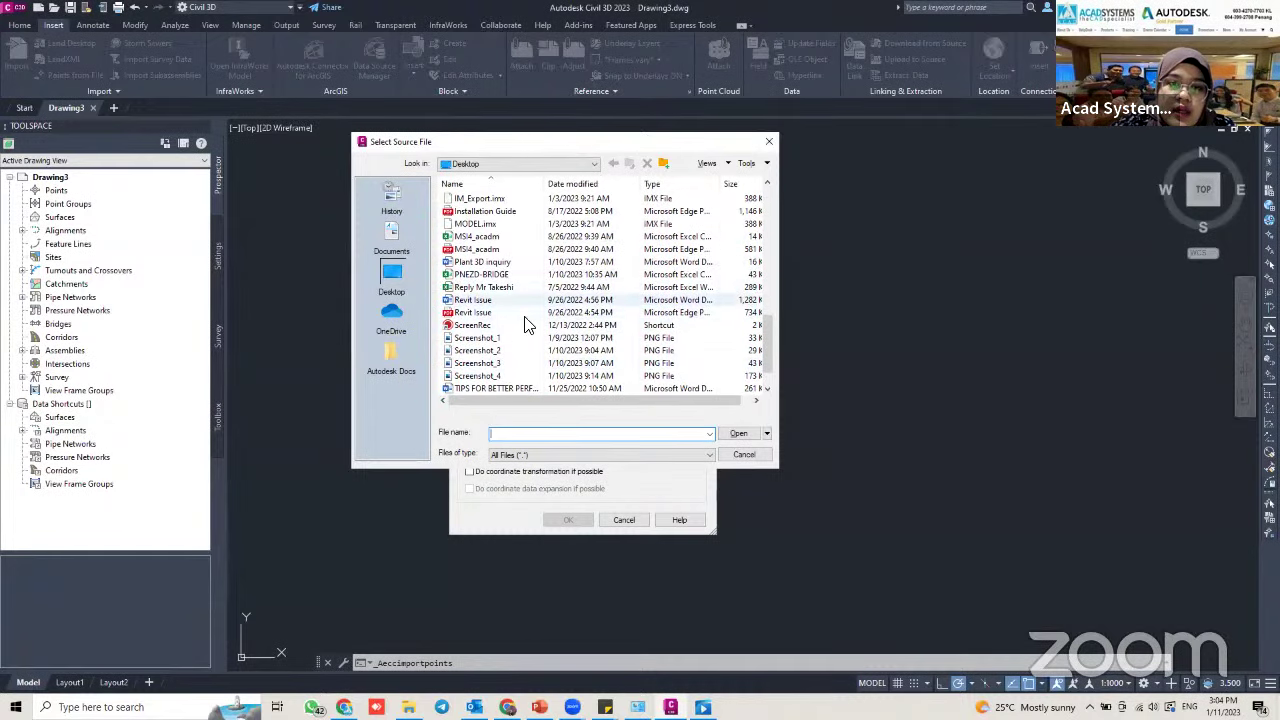
pyautogui.click(463, 275)
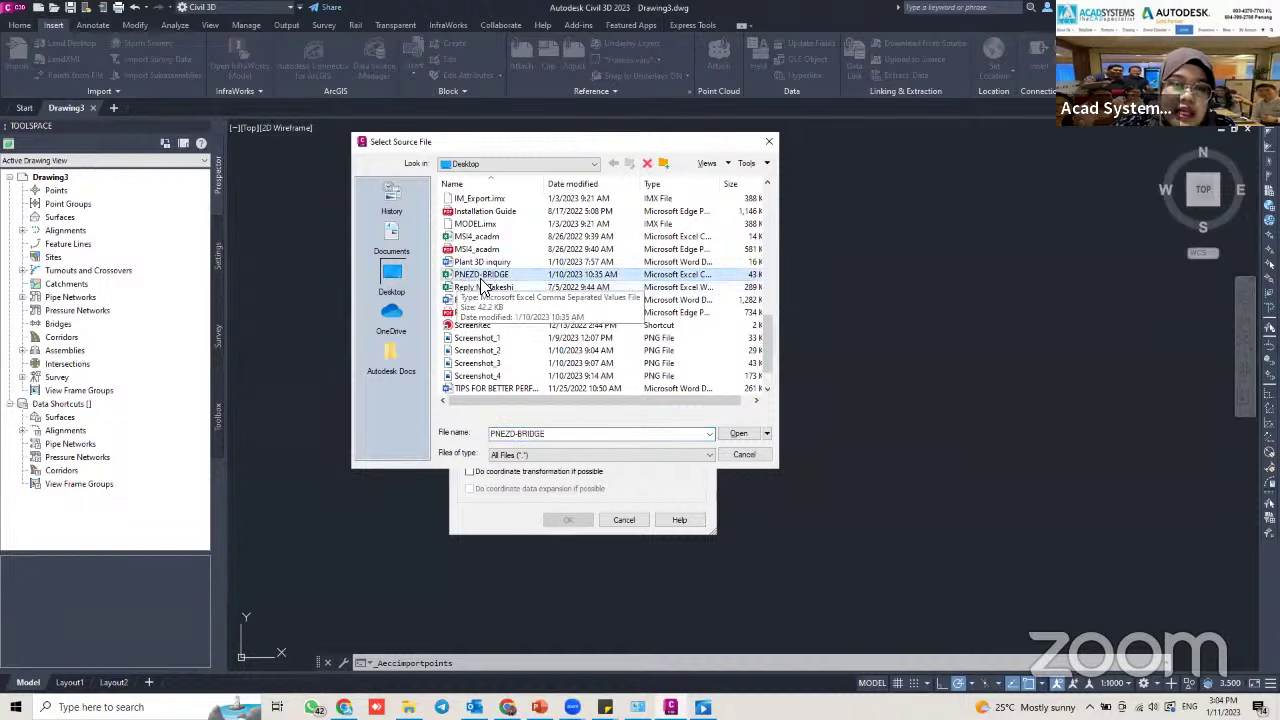
pyautogui.click(737, 434)
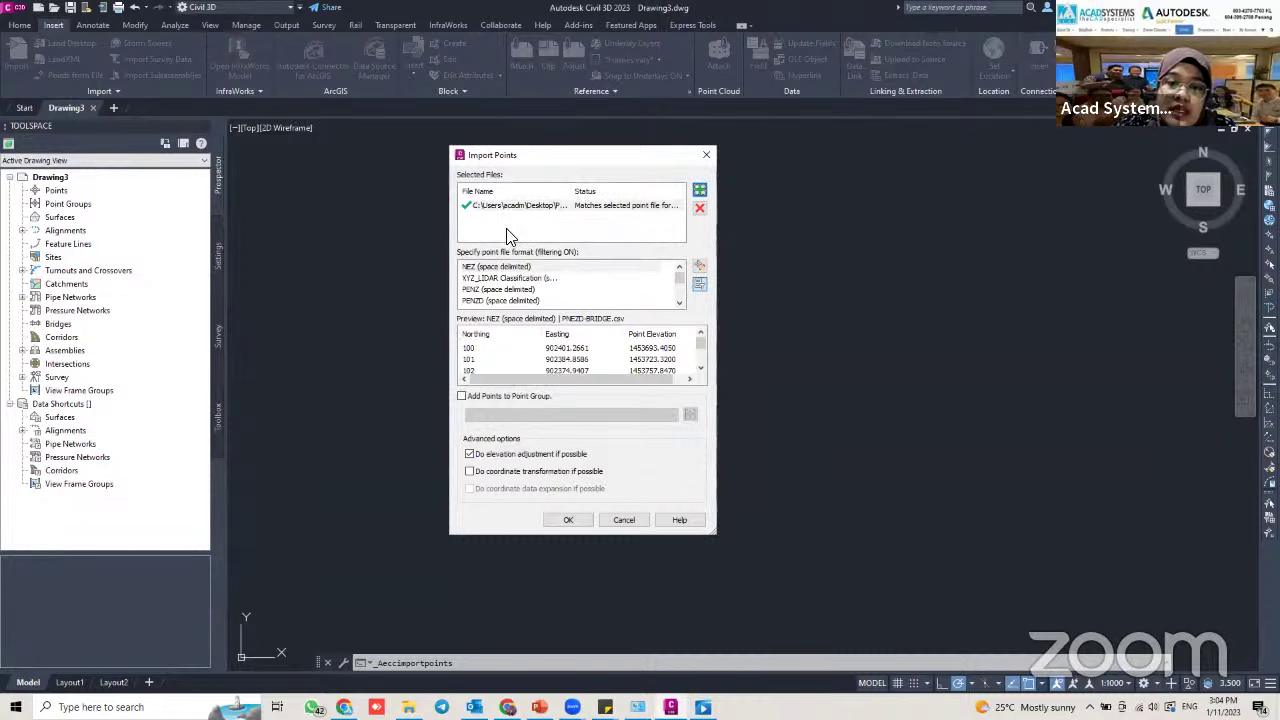
# Import the points in the PNEZD (space delimited) format, resolving all duplicate point numbers with Overwrite
pyautogui.scroll(-2, 518, 270)
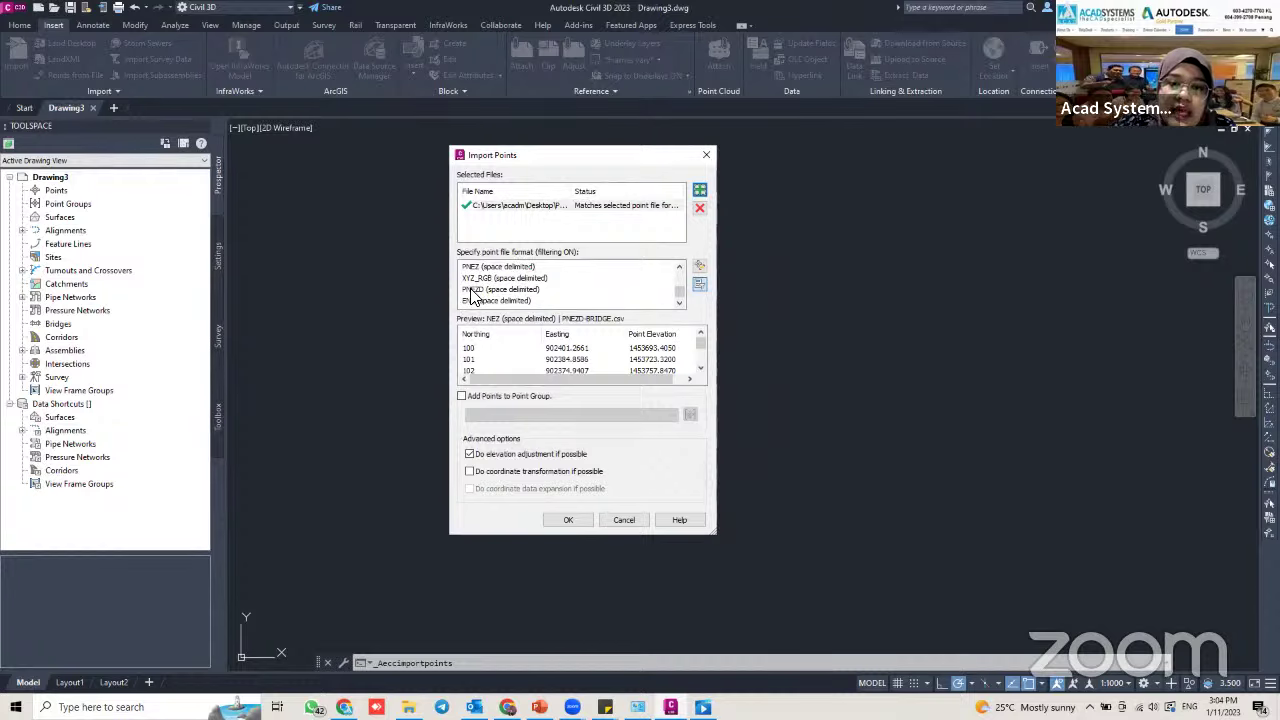
pyautogui.click(487, 290)
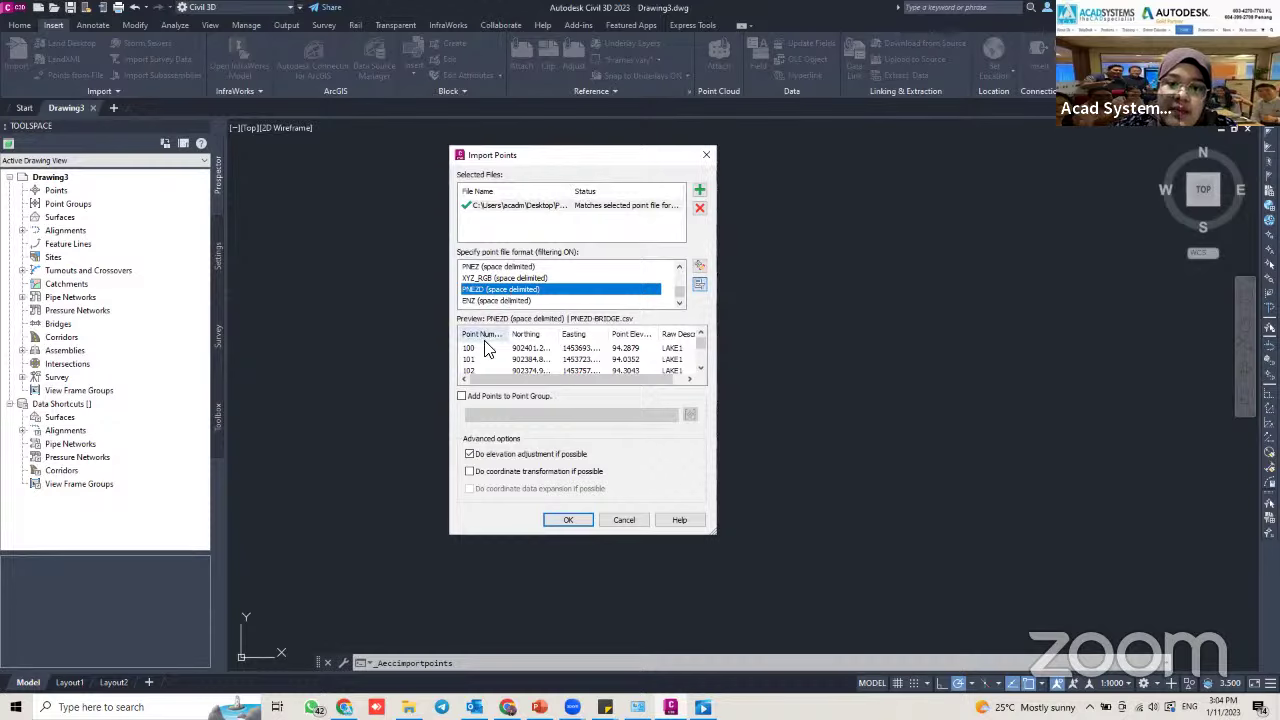
pyautogui.moveTo(480, 378); pyautogui.dragTo(568, 379)
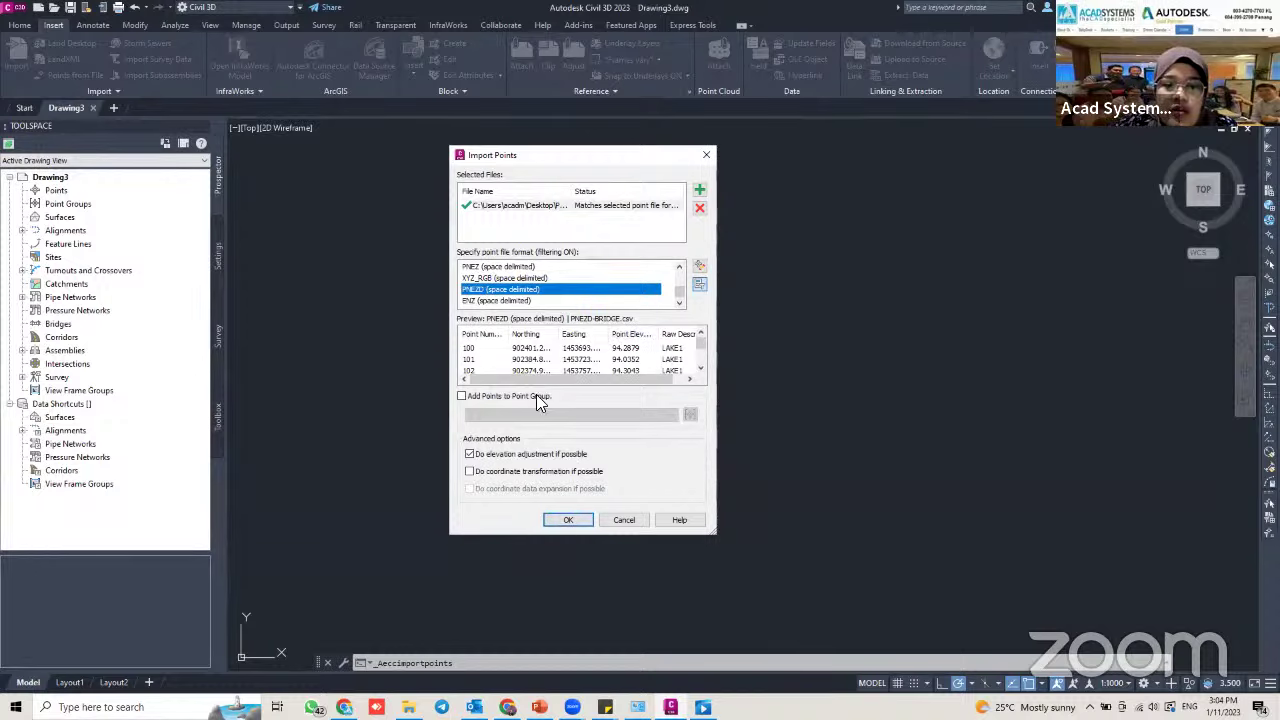
pyautogui.click(563, 520)
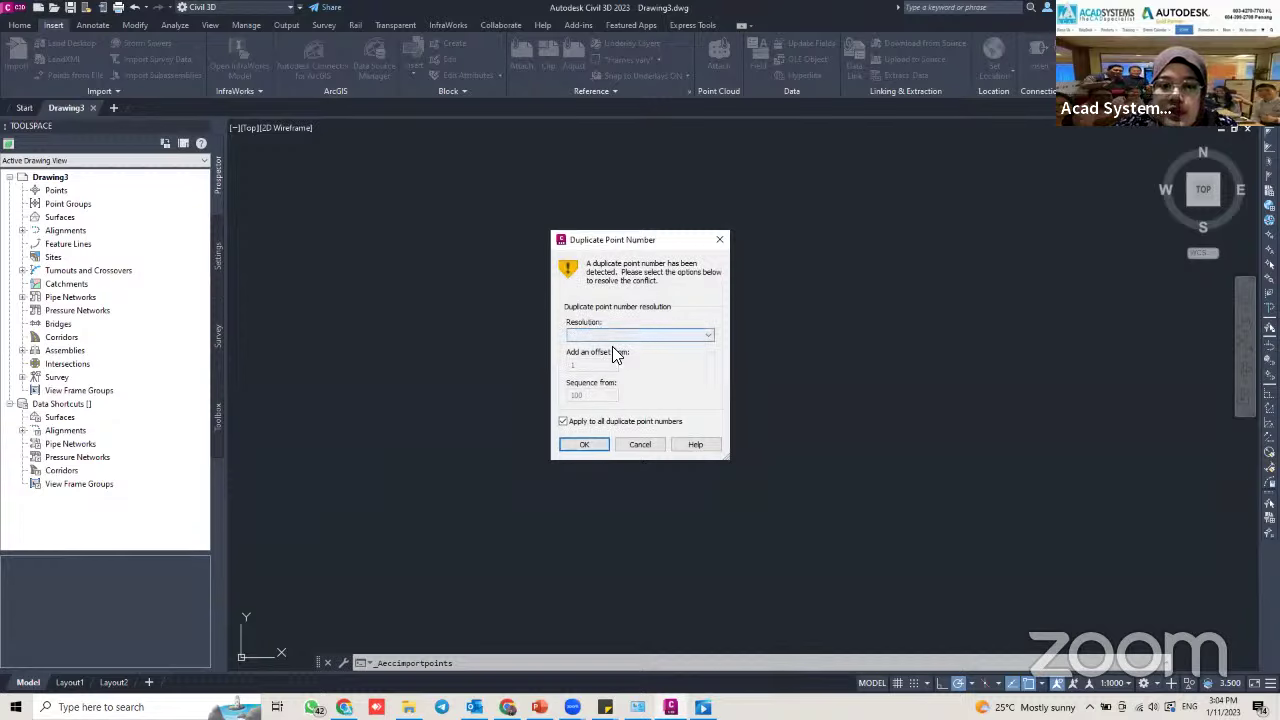
pyautogui.click(606, 337)
pyautogui.click(590, 357)
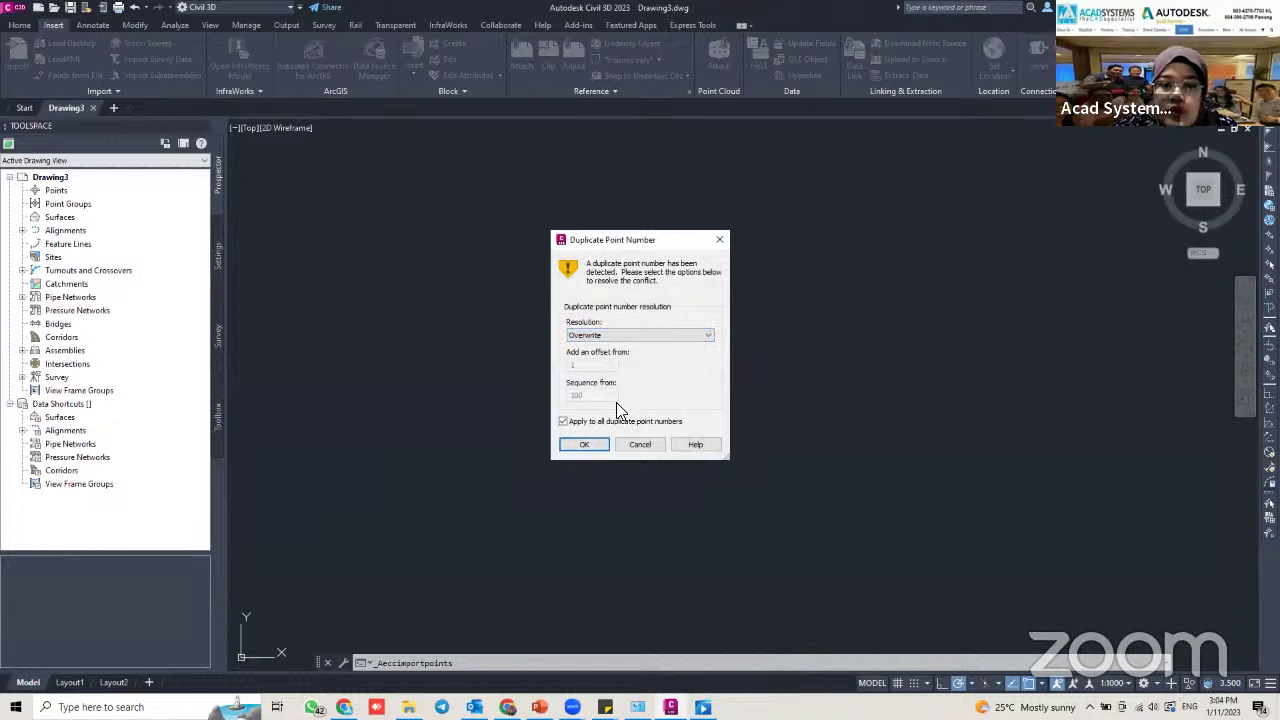
pyautogui.click(578, 444)
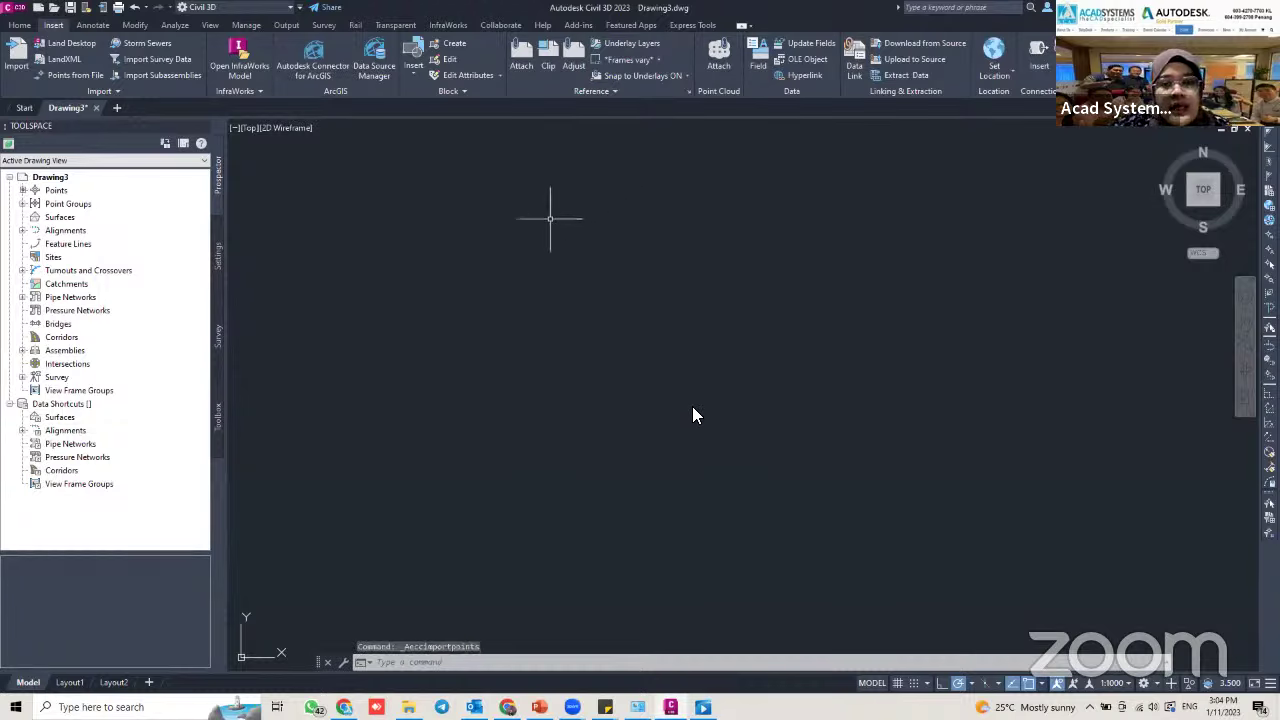
# Zoom to the drawing extents and examine the imported survey points around the upper-left cluster
pyautogui.middleClick(620, 273)
pyautogui.middleClick(620, 273)
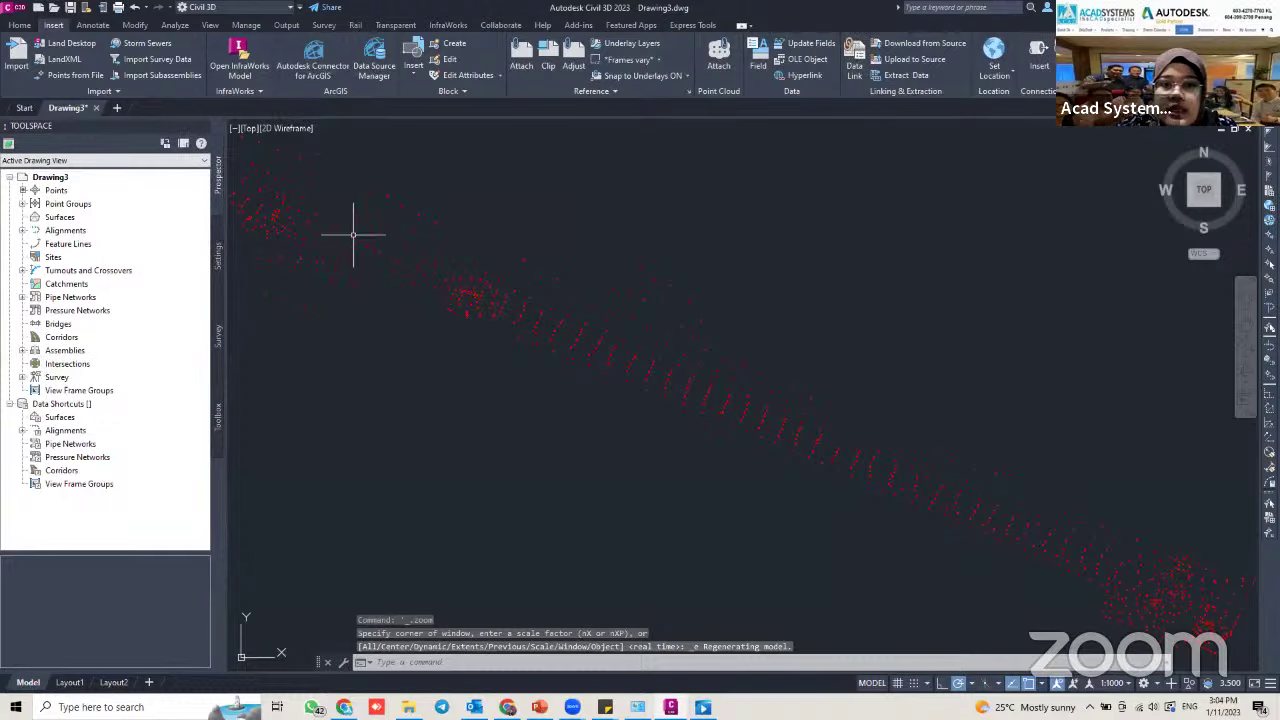
pyautogui.scroll(3, 360, 233)
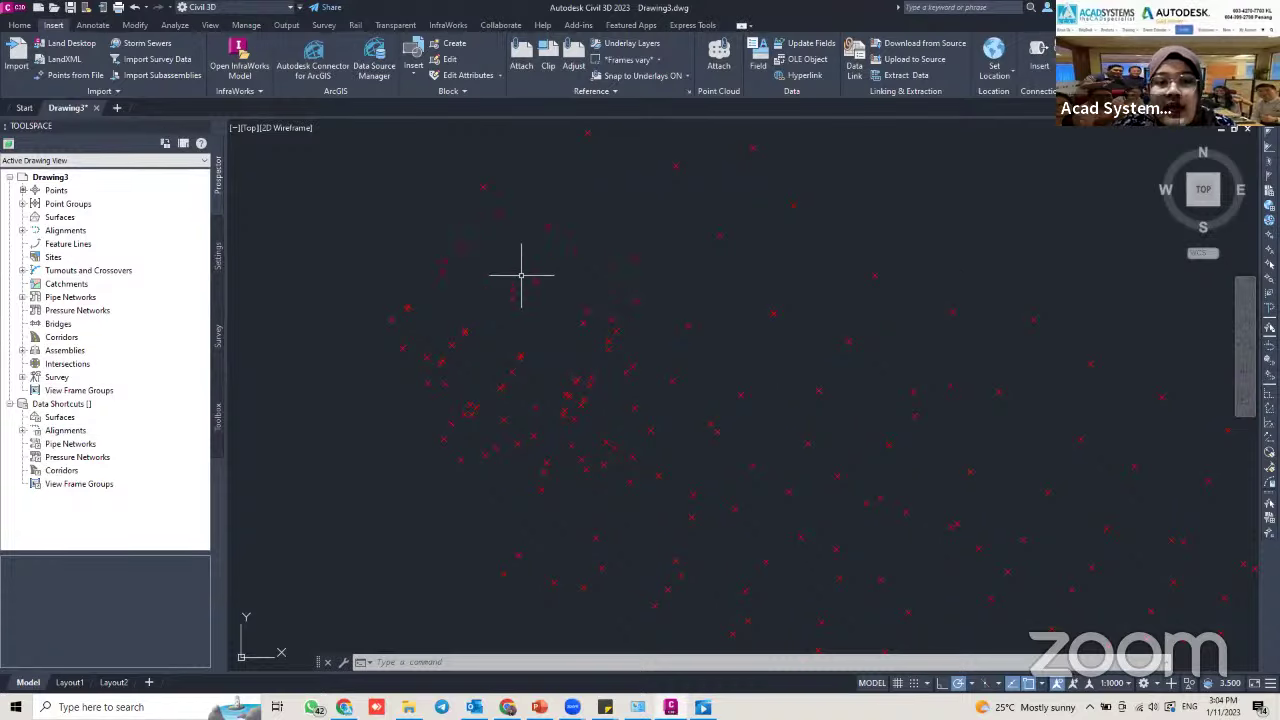
pyautogui.scroll(2, 455, 243)
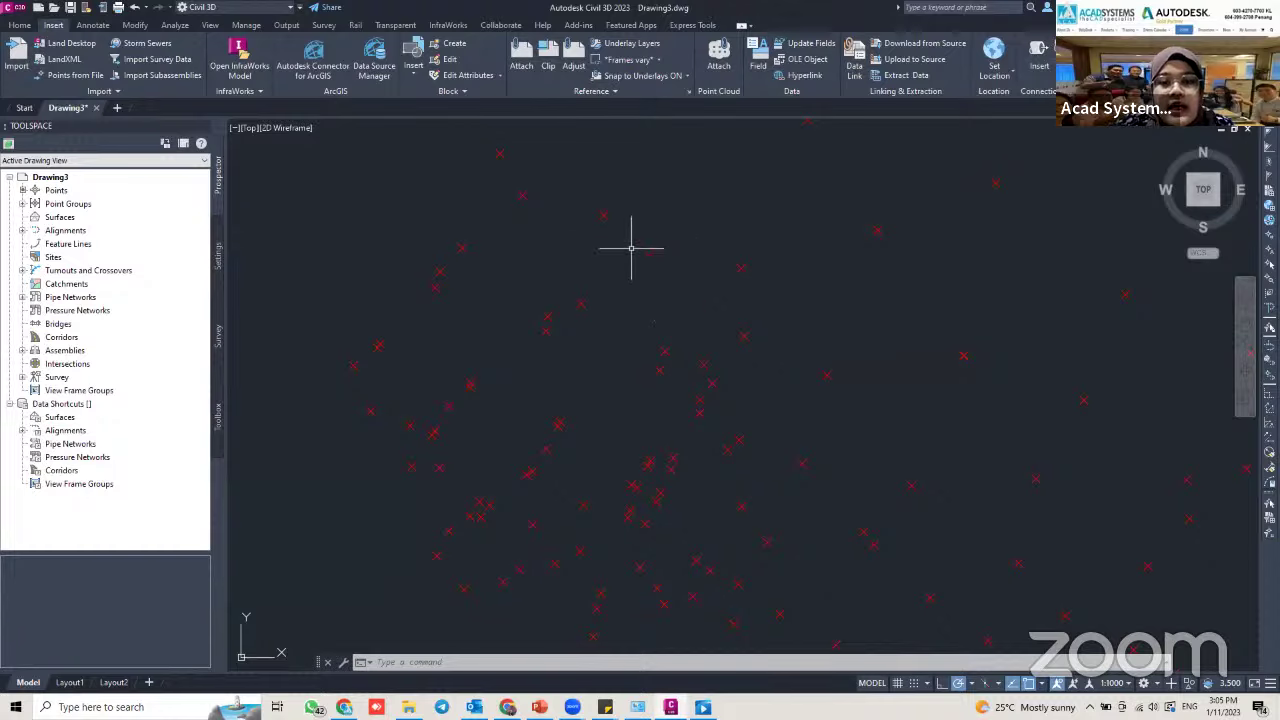
pyautogui.scroll(-3, 807, 384)
pyautogui.moveTo(807, 385); pyautogui.dragTo(603, 291, button='middle')
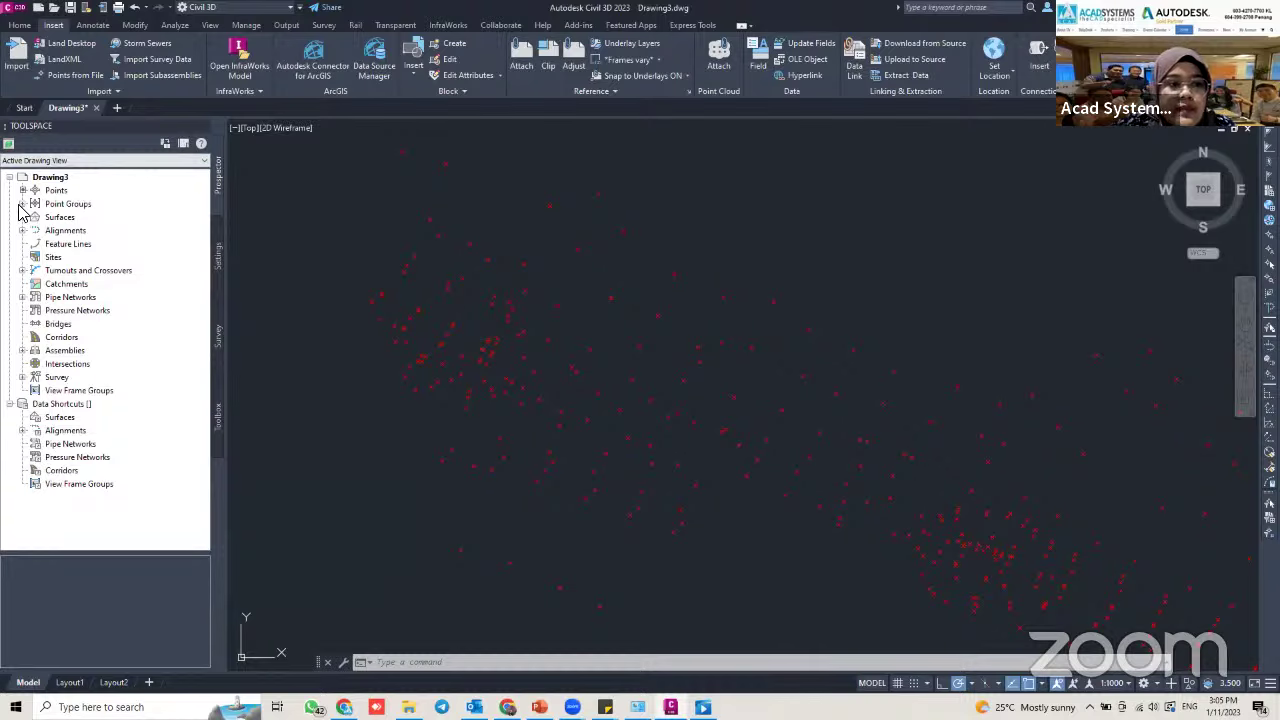
# Set the point label style of the _All Points group to Elevation Only and apply it
pyautogui.click(58, 205)
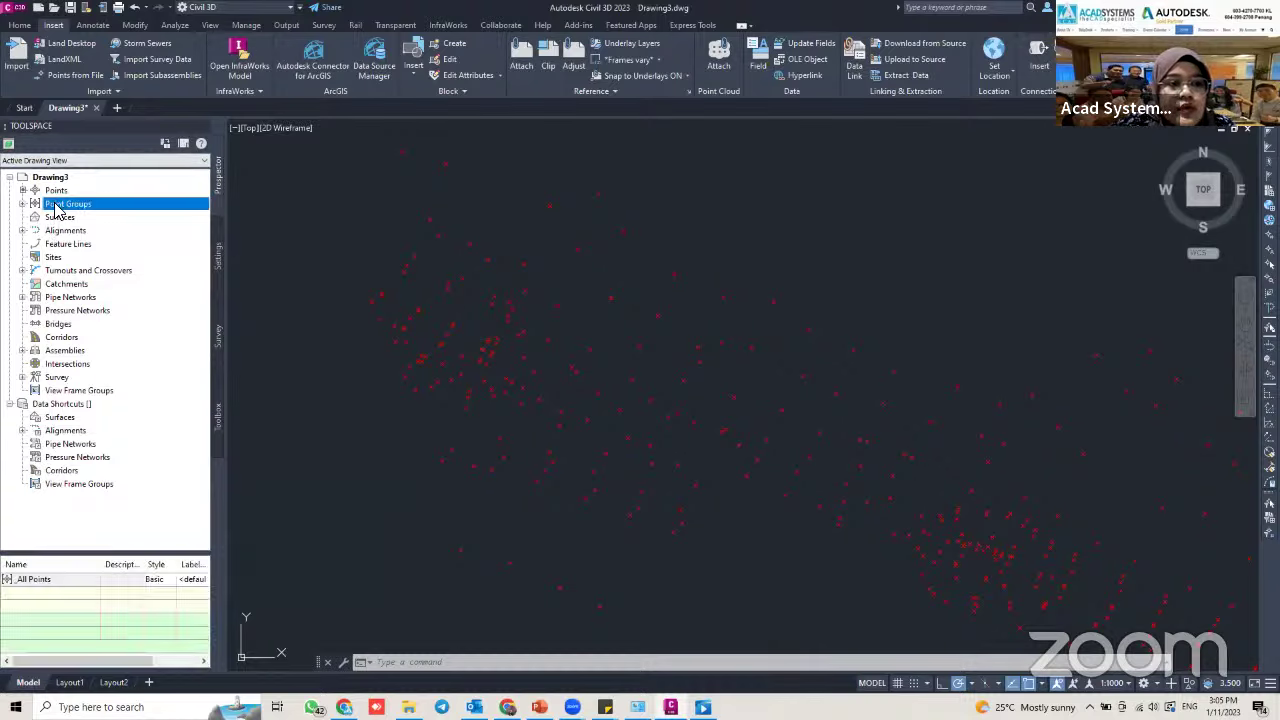
pyautogui.click(23, 204)
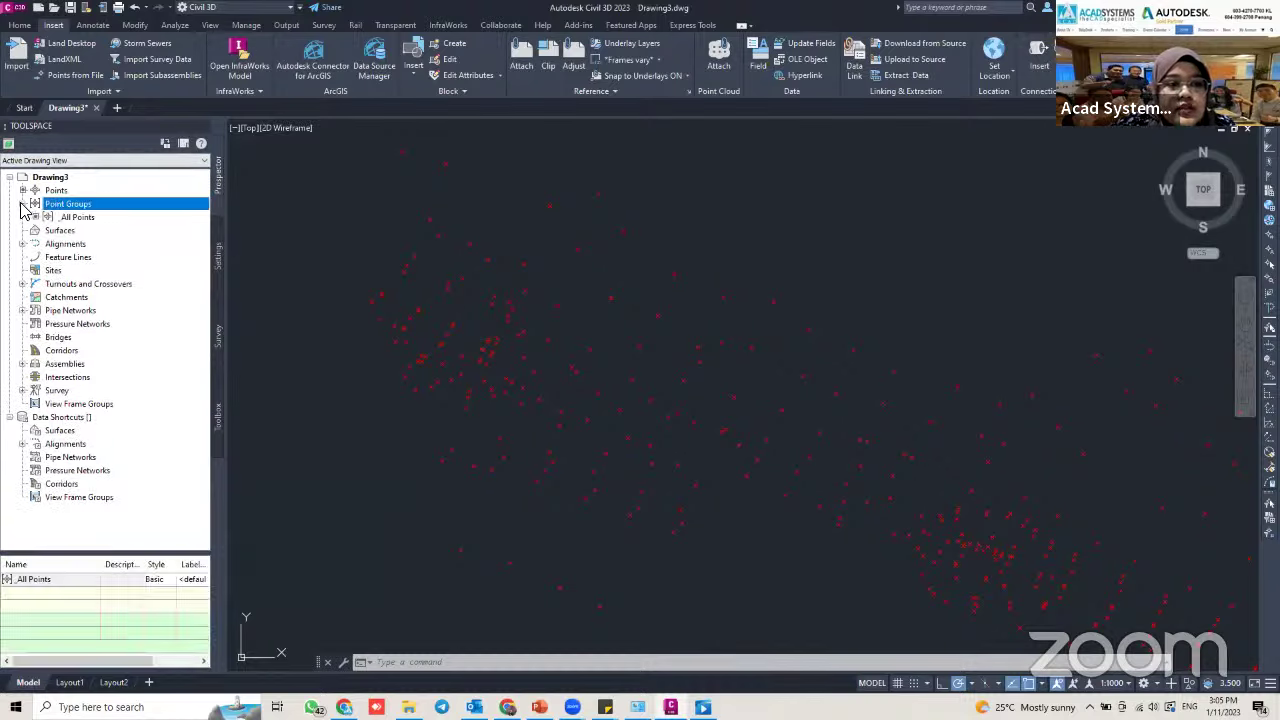
pyautogui.click(88, 217)
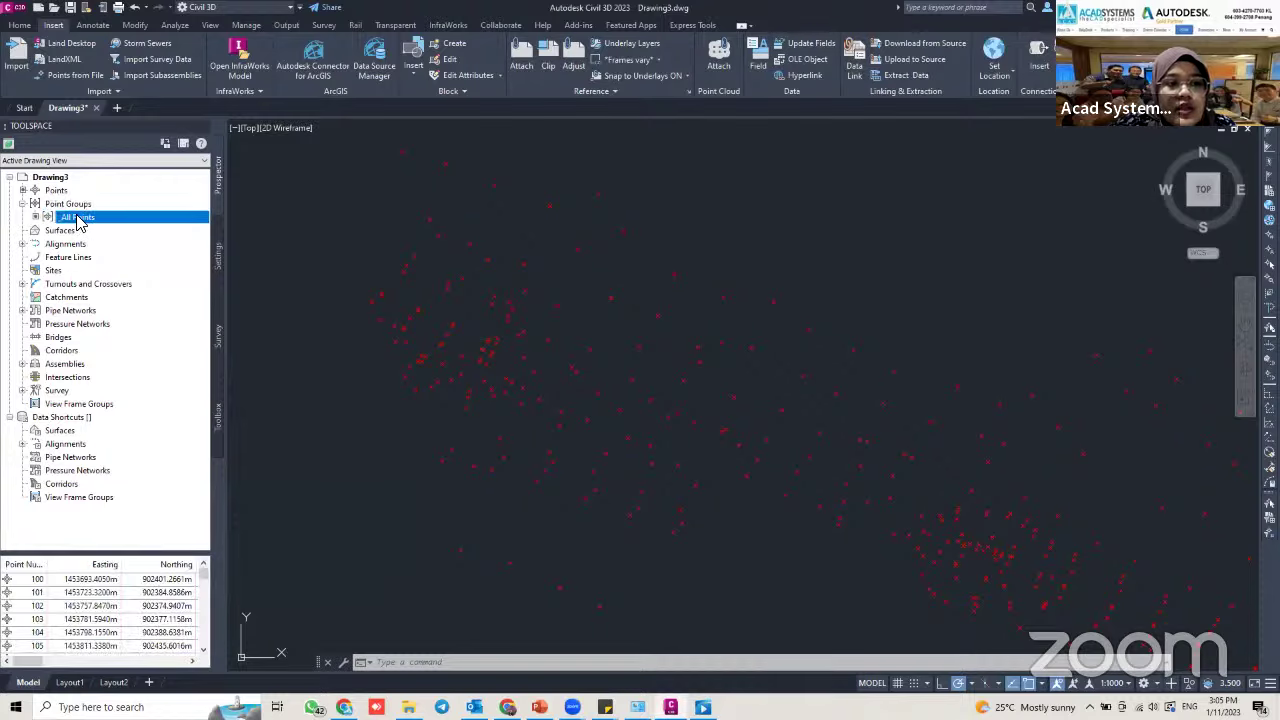
pyautogui.rightClick(80, 220)
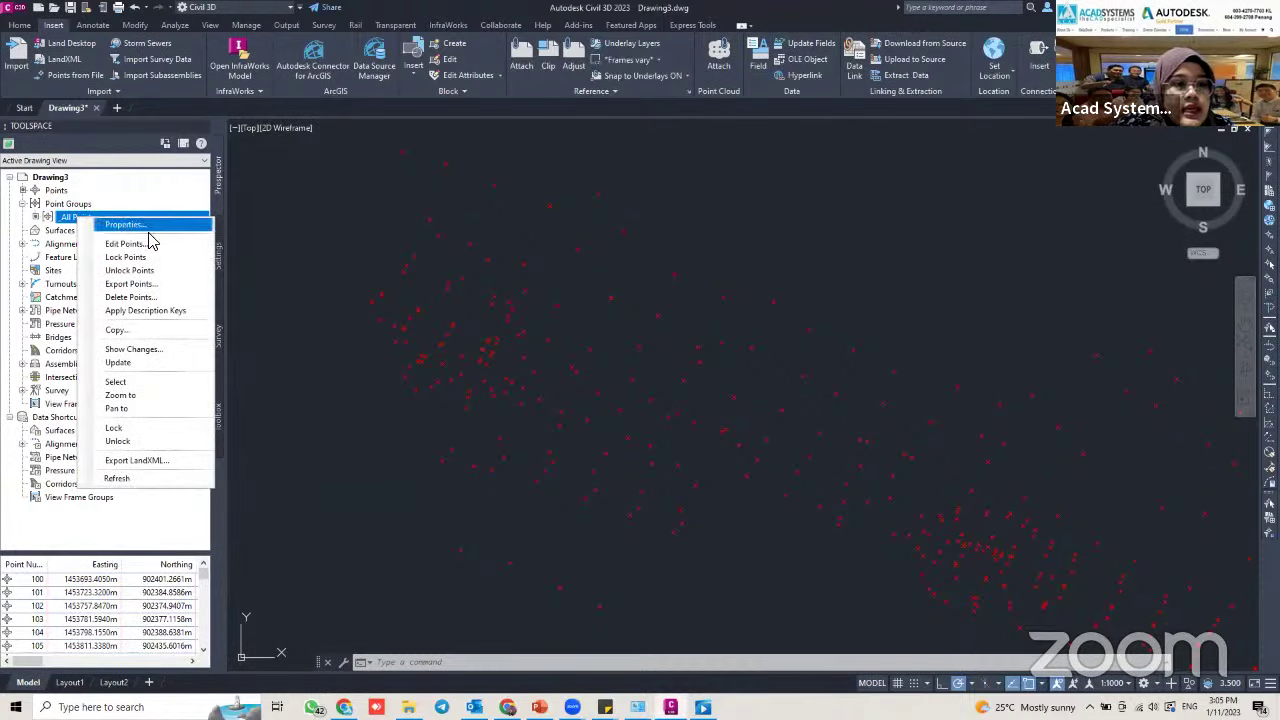
pyautogui.press('Up')
pyautogui.press('Return')
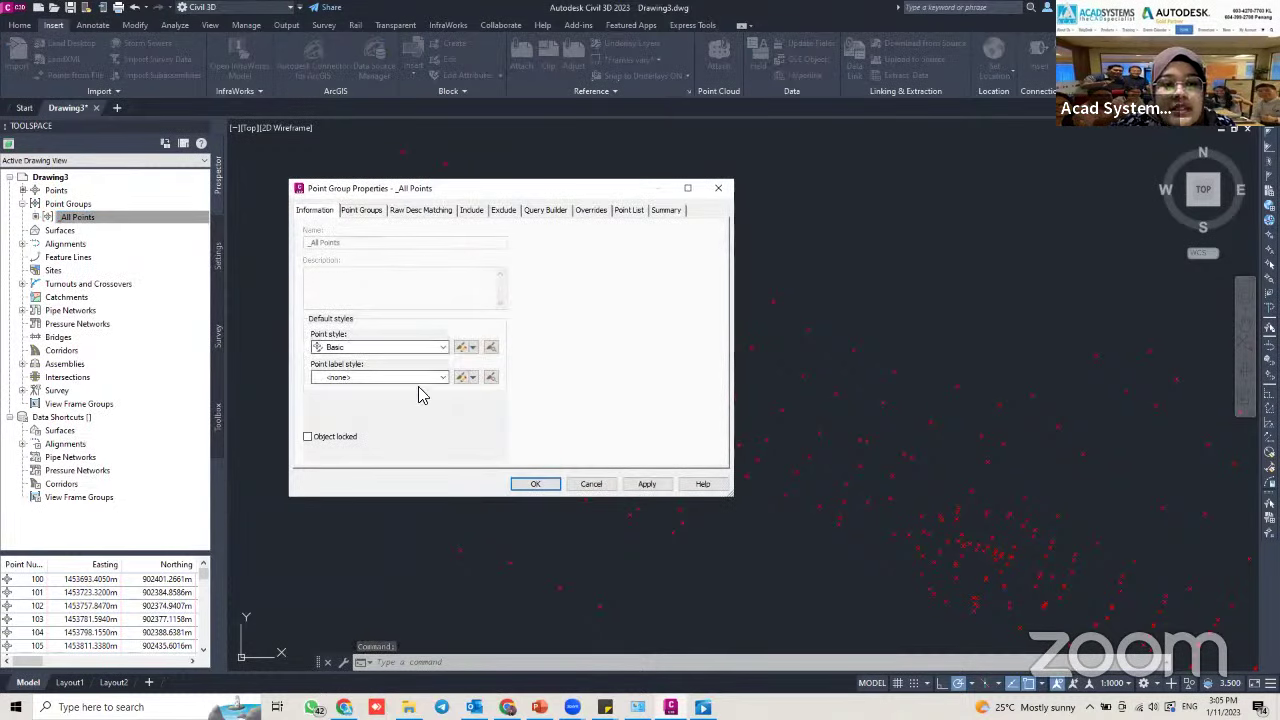
pyautogui.click(441, 380)
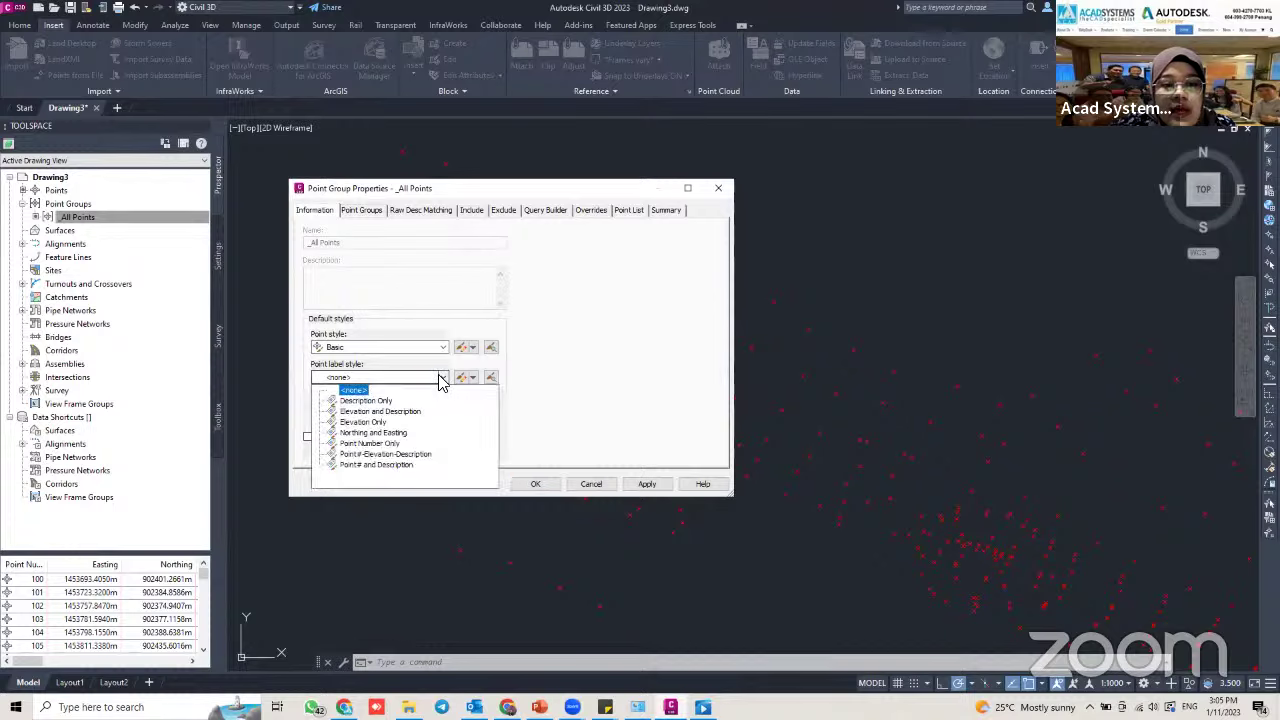
pyautogui.click(352, 424)
pyautogui.click(647, 484)
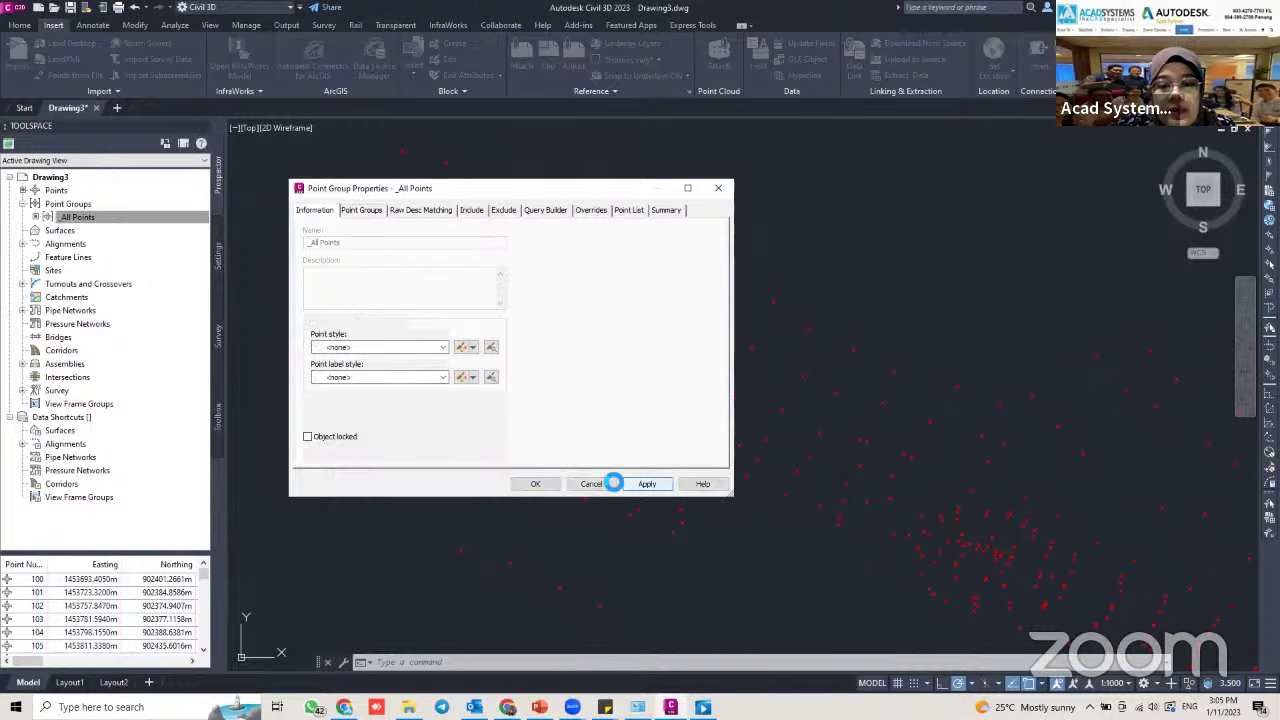
pyautogui.click(535, 484)
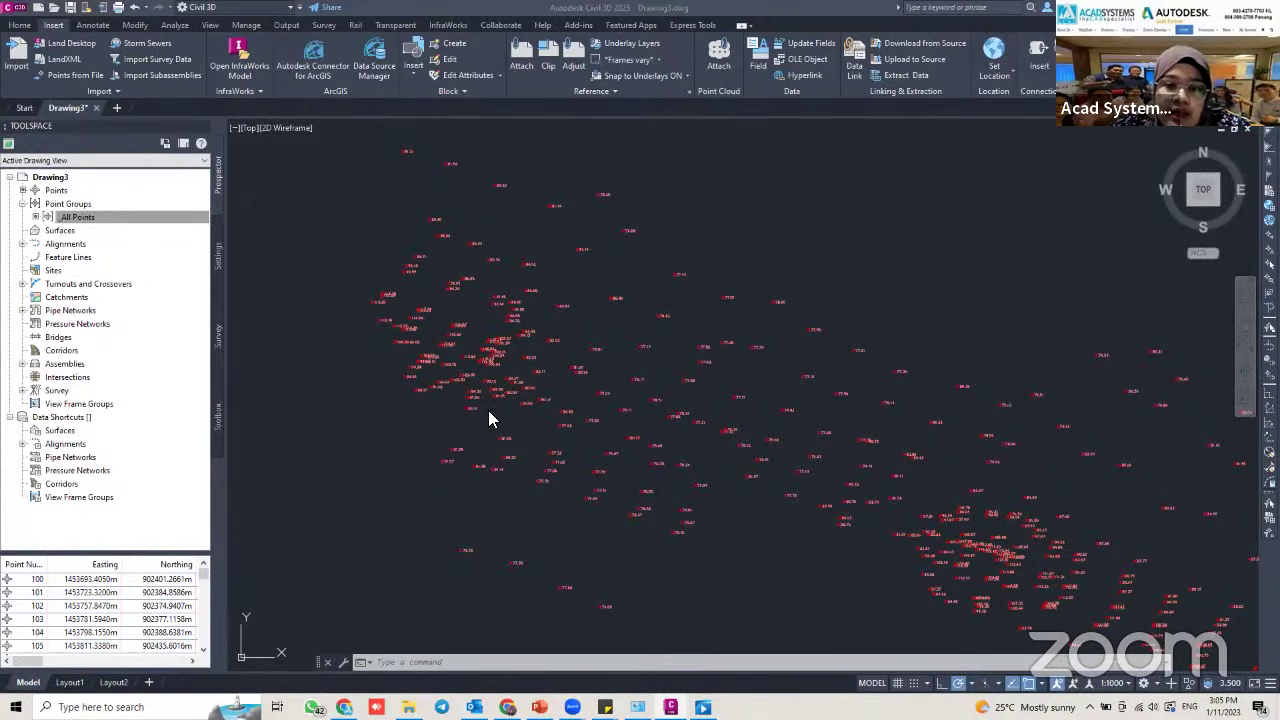
# Examine the elevation labels on the survey points up close and along the whole strip
pyautogui.scroll(5, 584, 369)
pyautogui.scroll(-2, 531, 340)
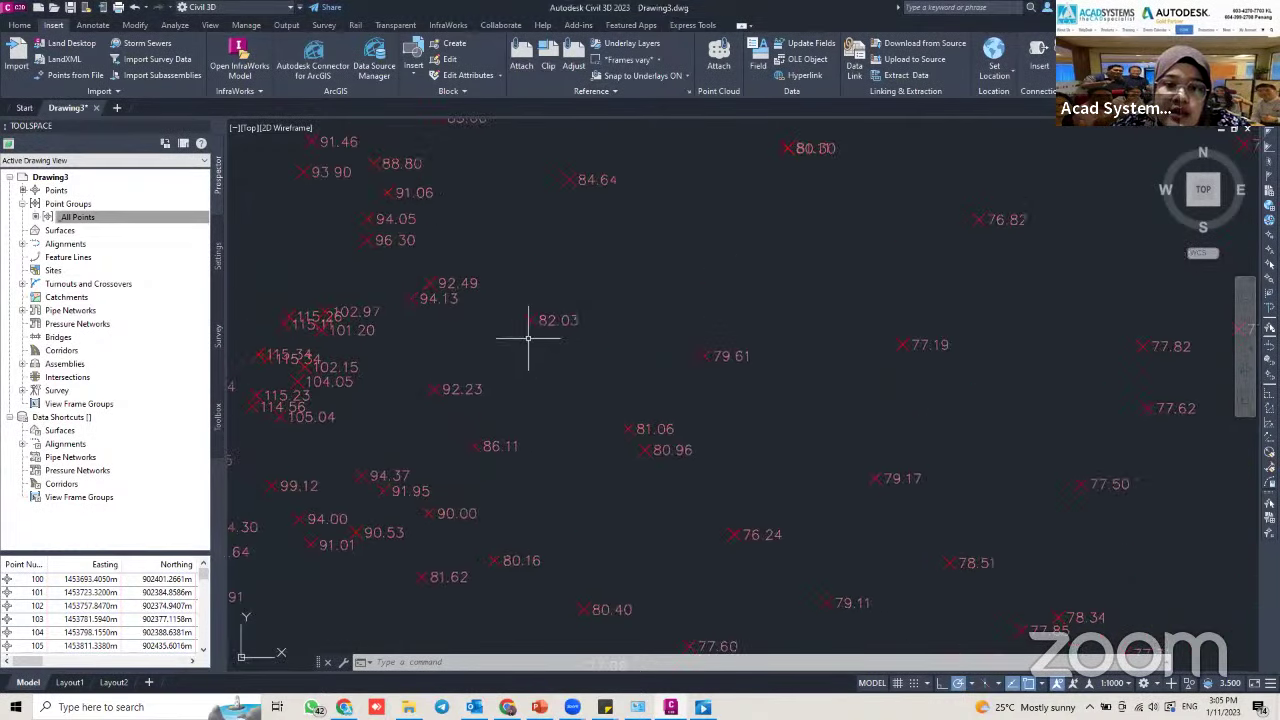
pyautogui.scroll(6, 451, 300)
pyautogui.scroll(-5, 517, 257)
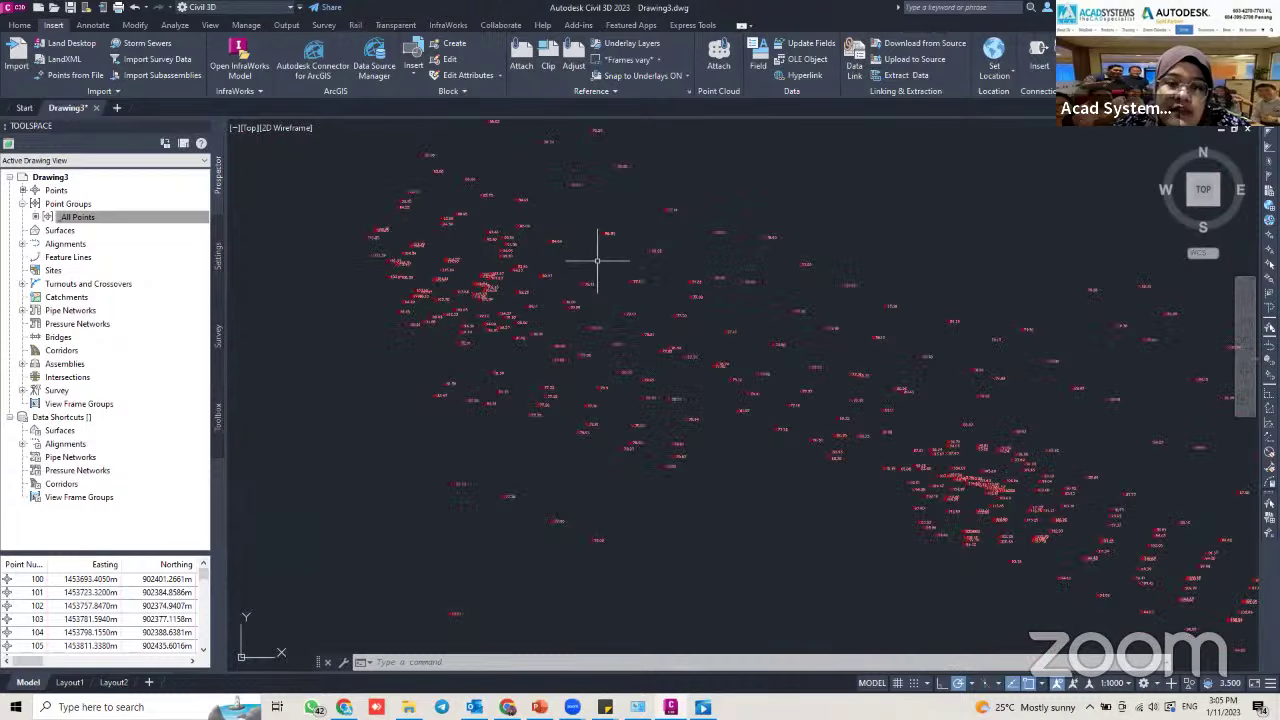
pyautogui.moveTo(594, 260)
pyautogui.mouseDown(button='middle')
pyautogui.moveTo(571, 251)
pyautogui.moveTo(517, 268)
pyautogui.moveTo(422, 209)
pyautogui.mouseUp(button='middle')
pyautogui.scroll(3, 680, 378)
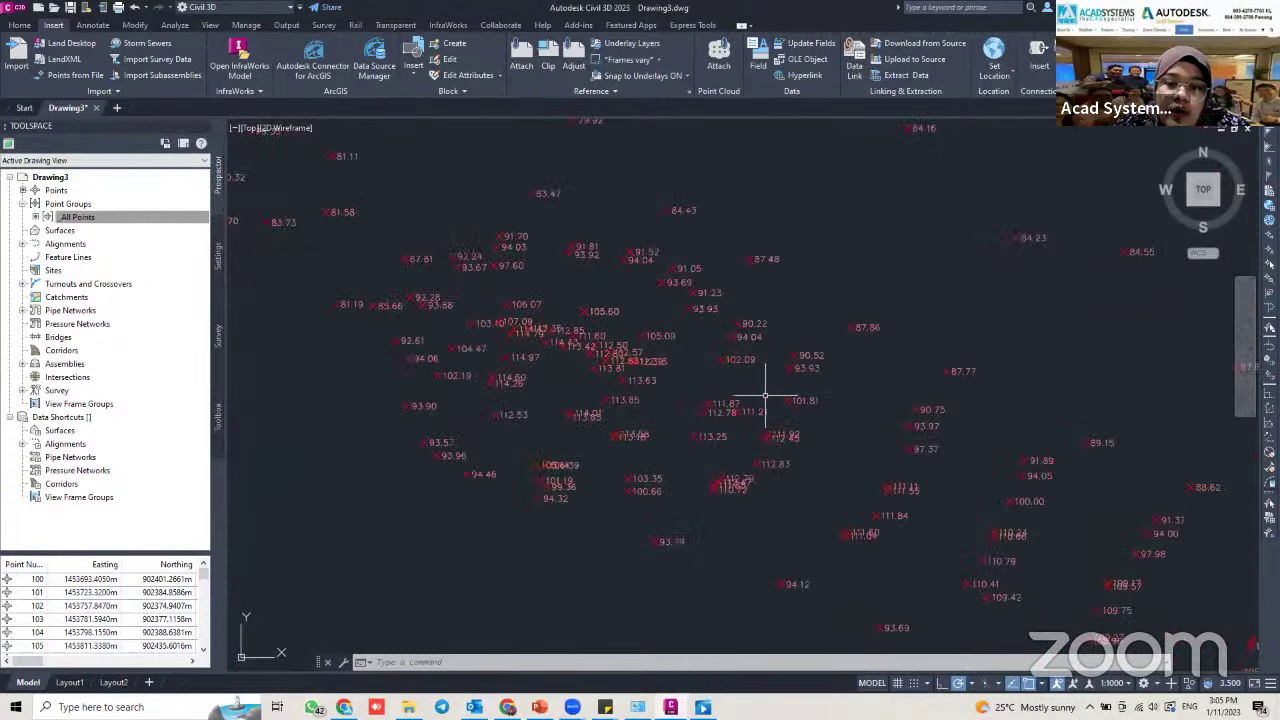
pyautogui.scroll(4, 780, 397)
pyautogui.scroll(-7, 803, 406)
pyautogui.scroll(-5, 800, 408)
pyautogui.scroll(3, 628, 366)
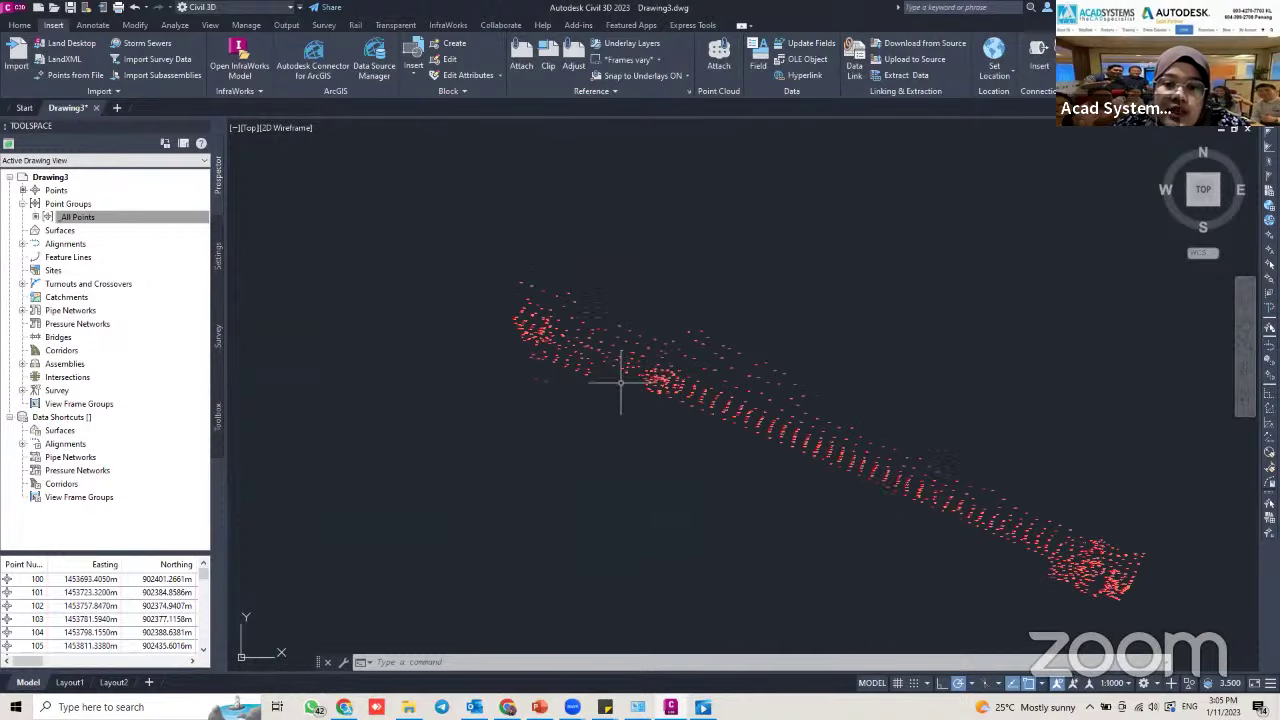
pyautogui.scroll(1, 615, 338)
pyautogui.scroll(2, 618, 370)
pyautogui.scroll(-1, 623, 400)
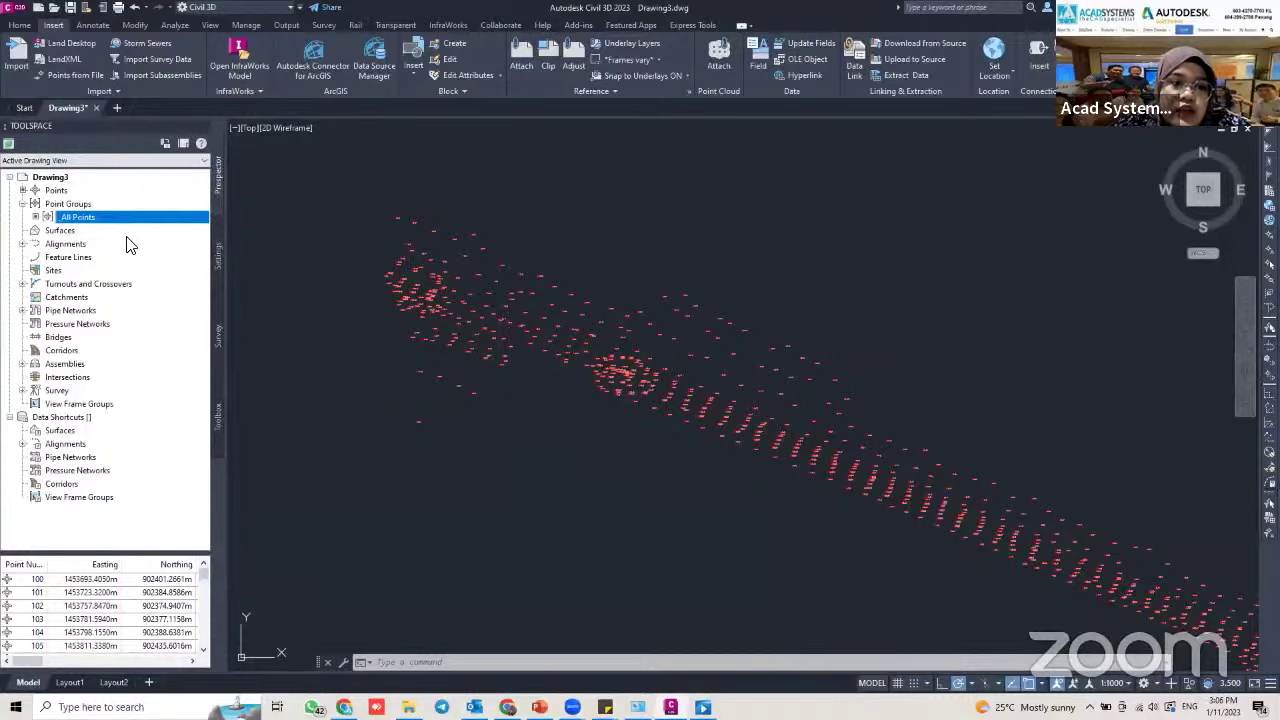
# Start a new TIN surface on the C-TOPO layer and name it EG Surface
pyautogui.click(60, 231)
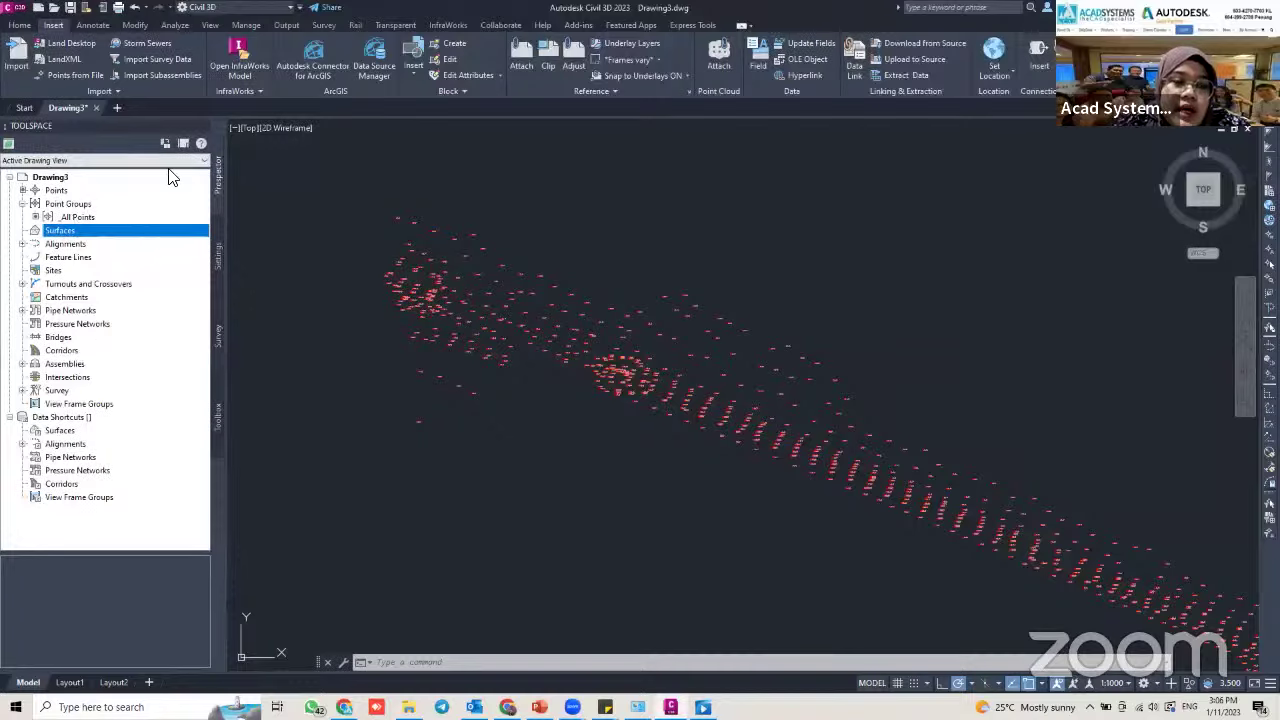
pyautogui.rightClick(45, 232)
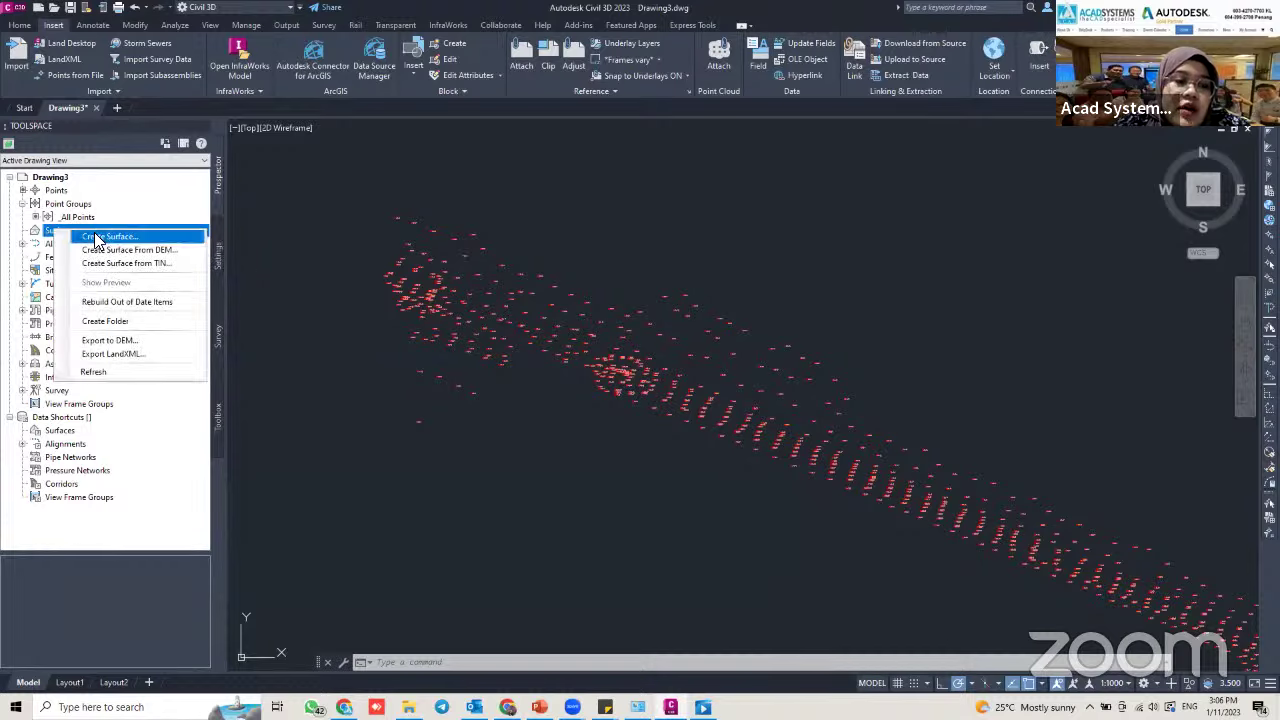
pyautogui.click(97, 238)
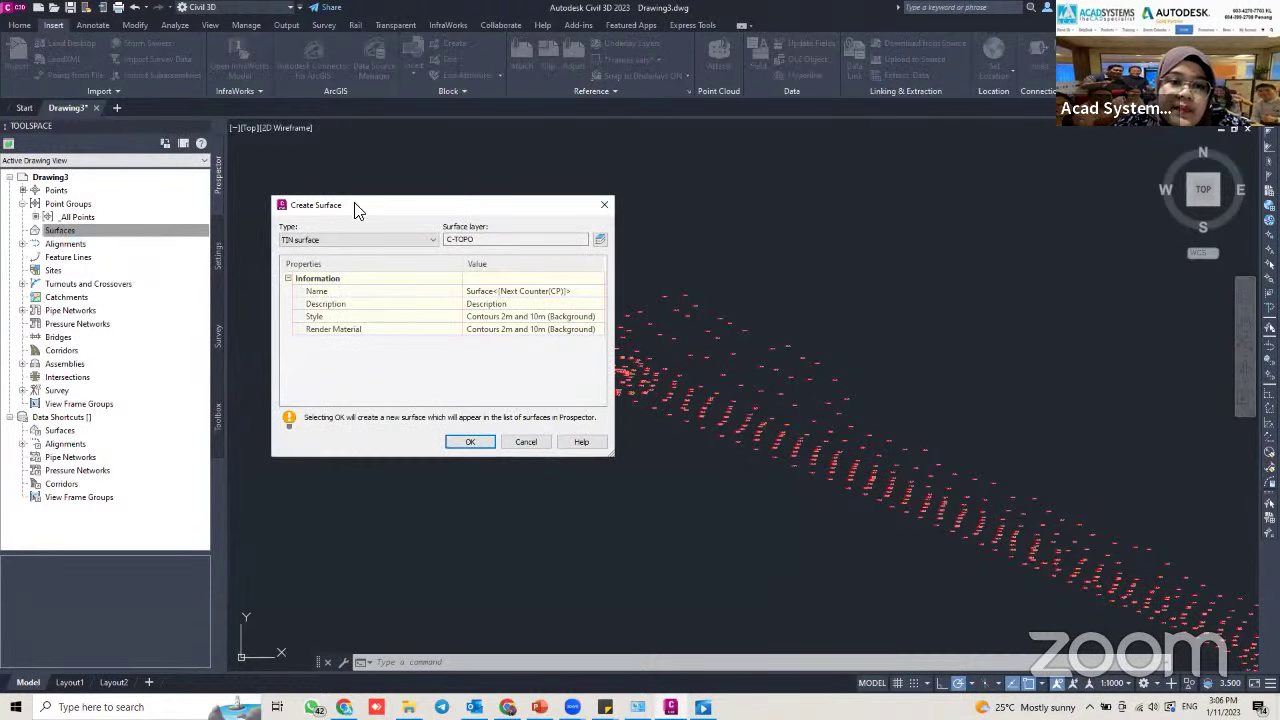
pyautogui.moveTo(367, 204); pyautogui.dragTo(452, 205)
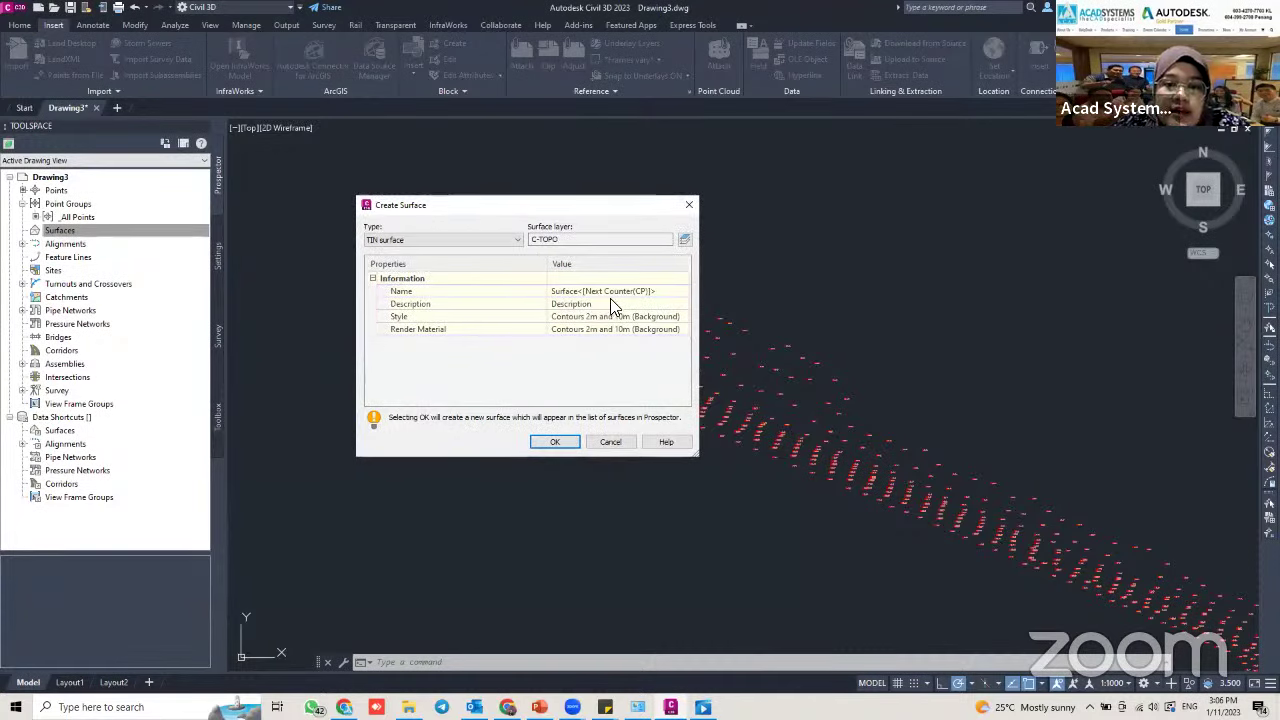
pyautogui.click(642, 291)
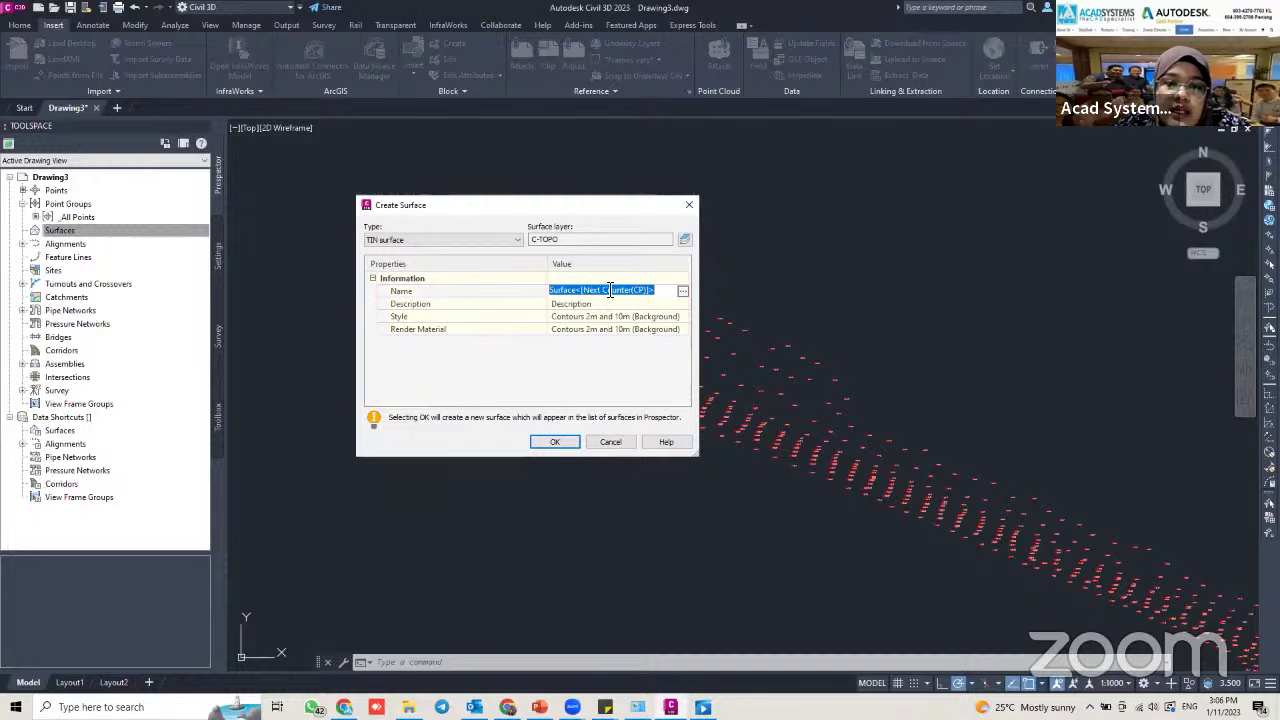
pyautogui.write('EG Surface')
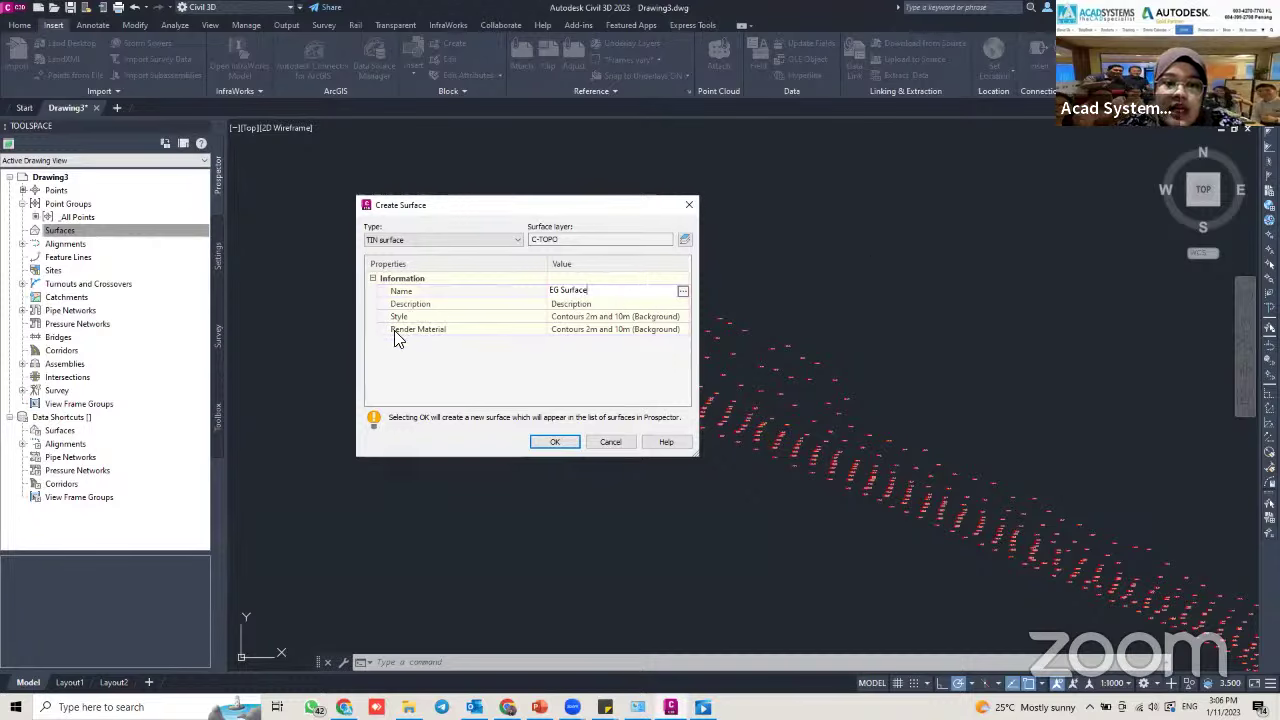
# Check the surface style selection, keep Contours 2m and 10m (Background) and create the surface
pyautogui.click(682, 316)
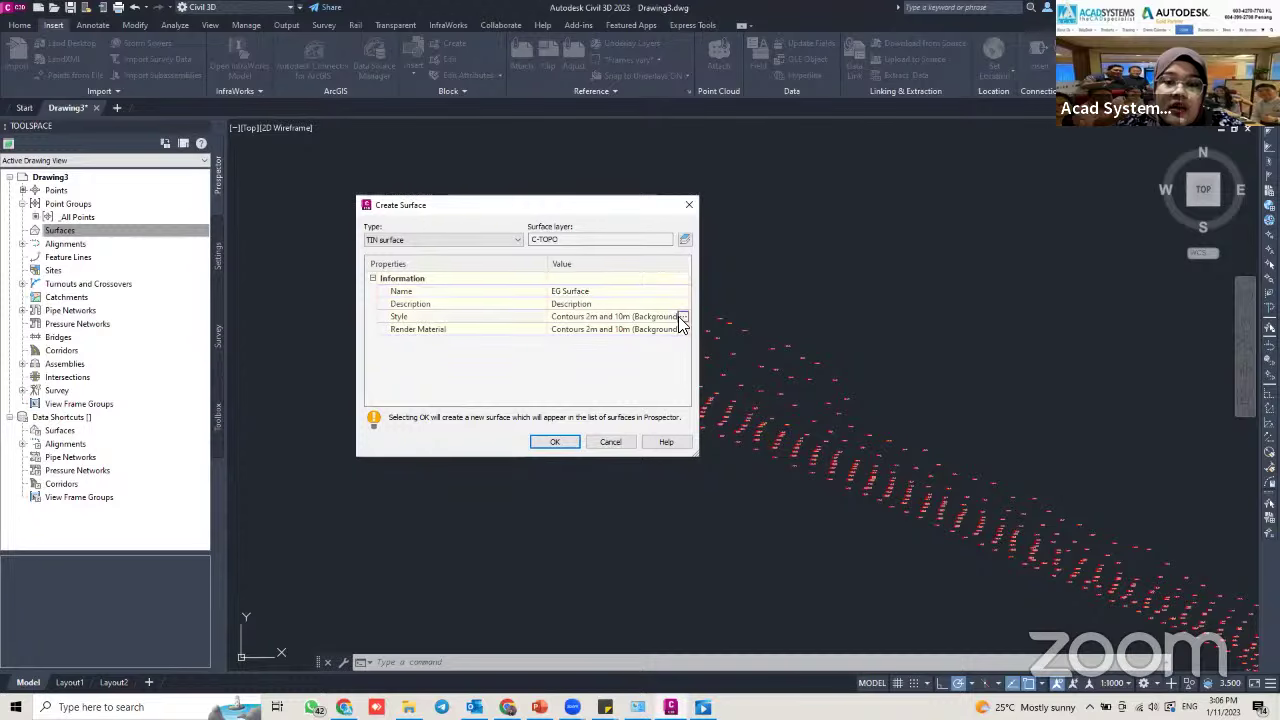
pyautogui.click(682, 316)
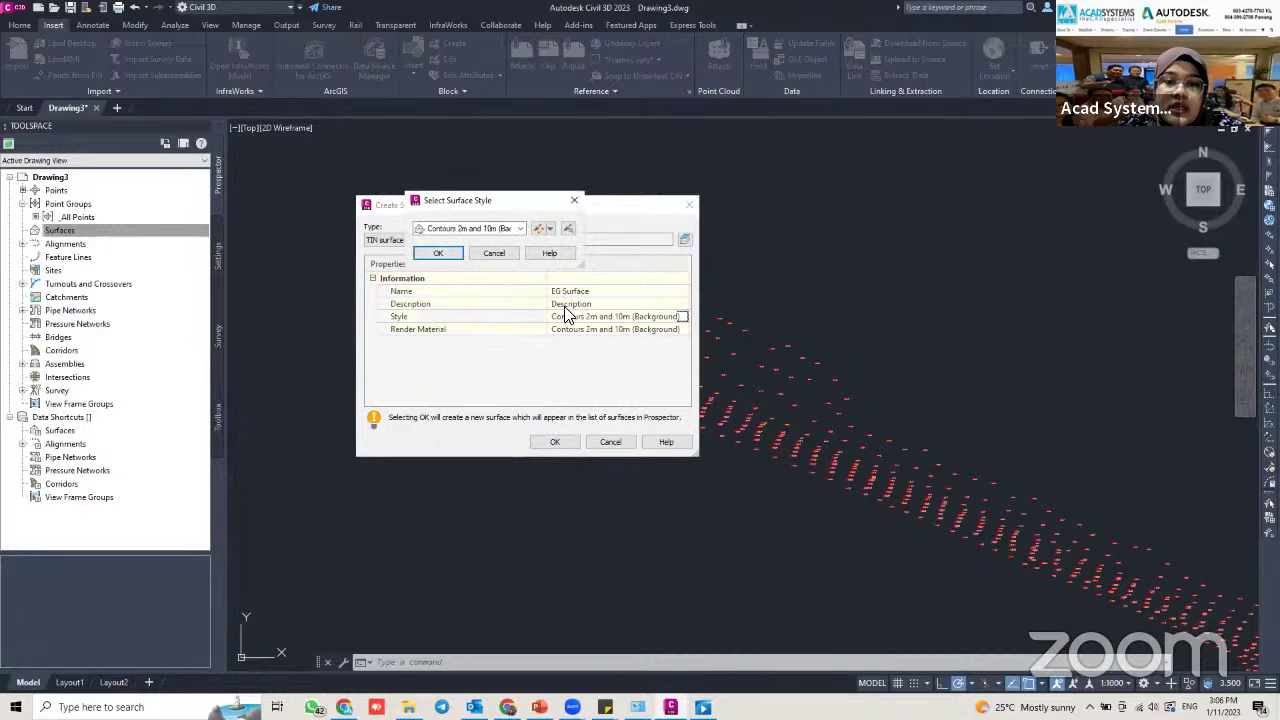
pyautogui.click(519, 229)
pyautogui.click(572, 200)
pyautogui.click(572, 201)
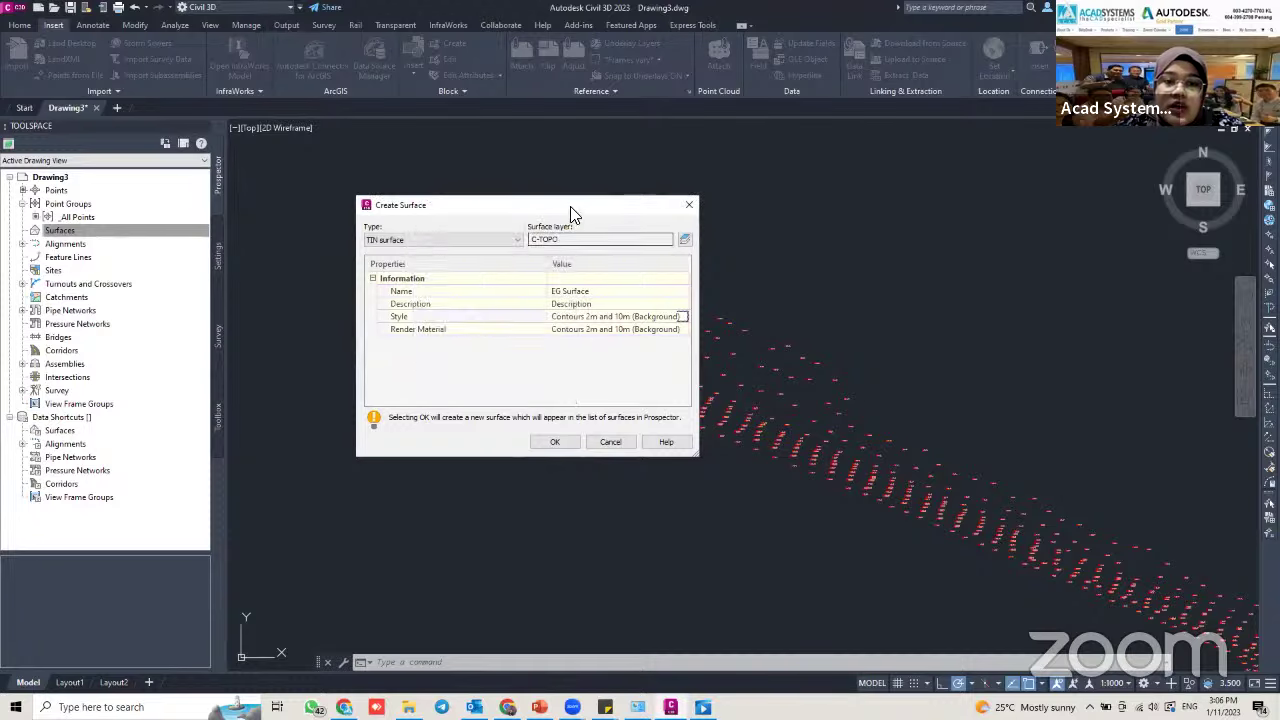
pyautogui.click(552, 442)
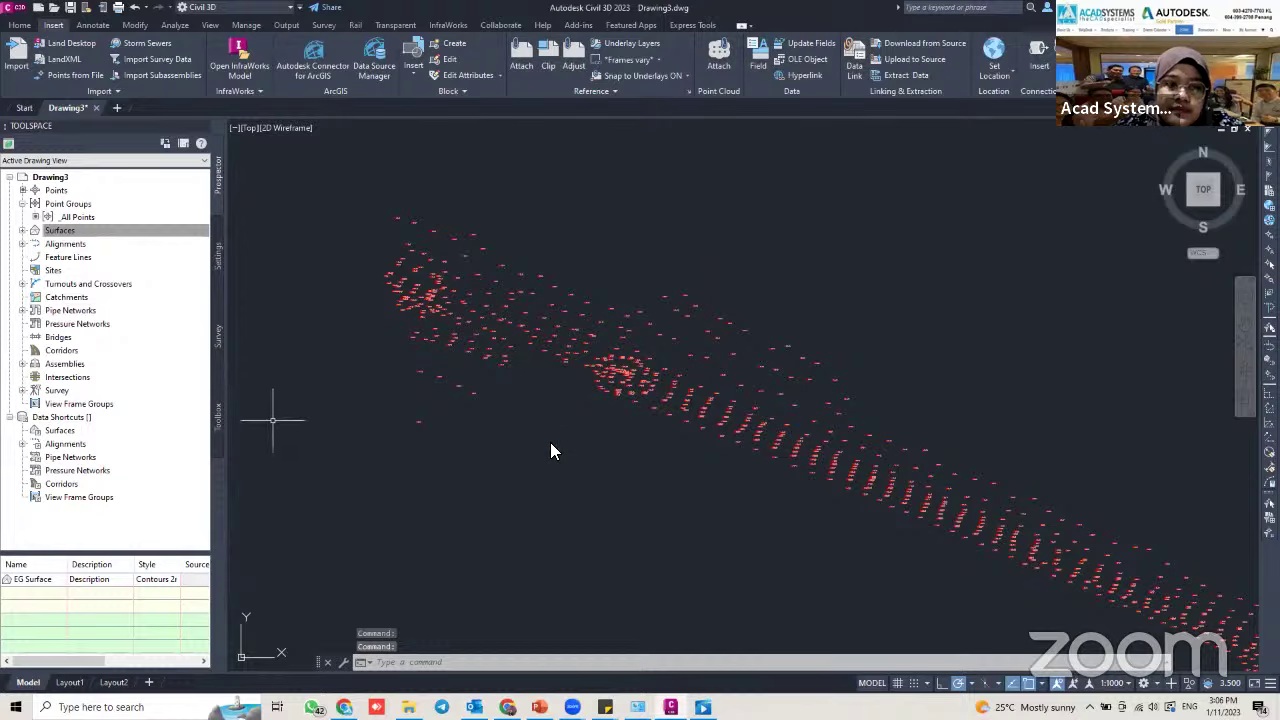
# Add the _All Points point group to the definition of EG Surface and apply it
pyautogui.click(33, 235)
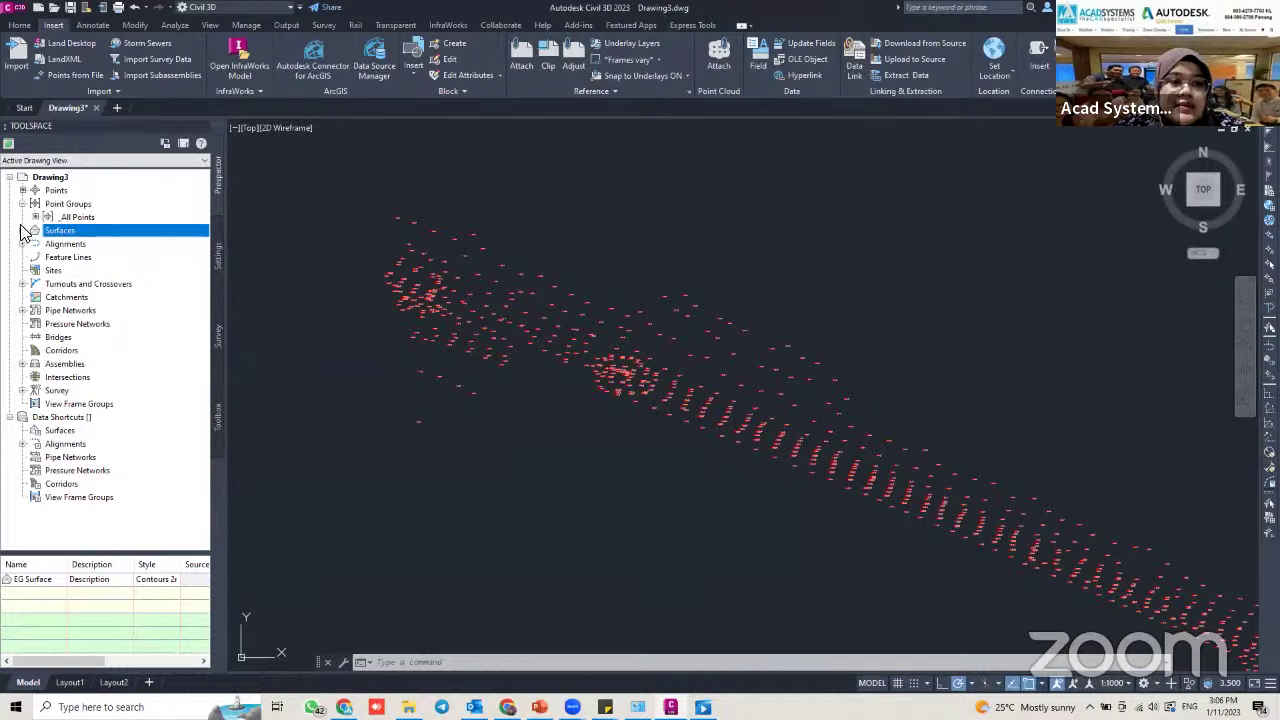
pyautogui.click(22, 231)
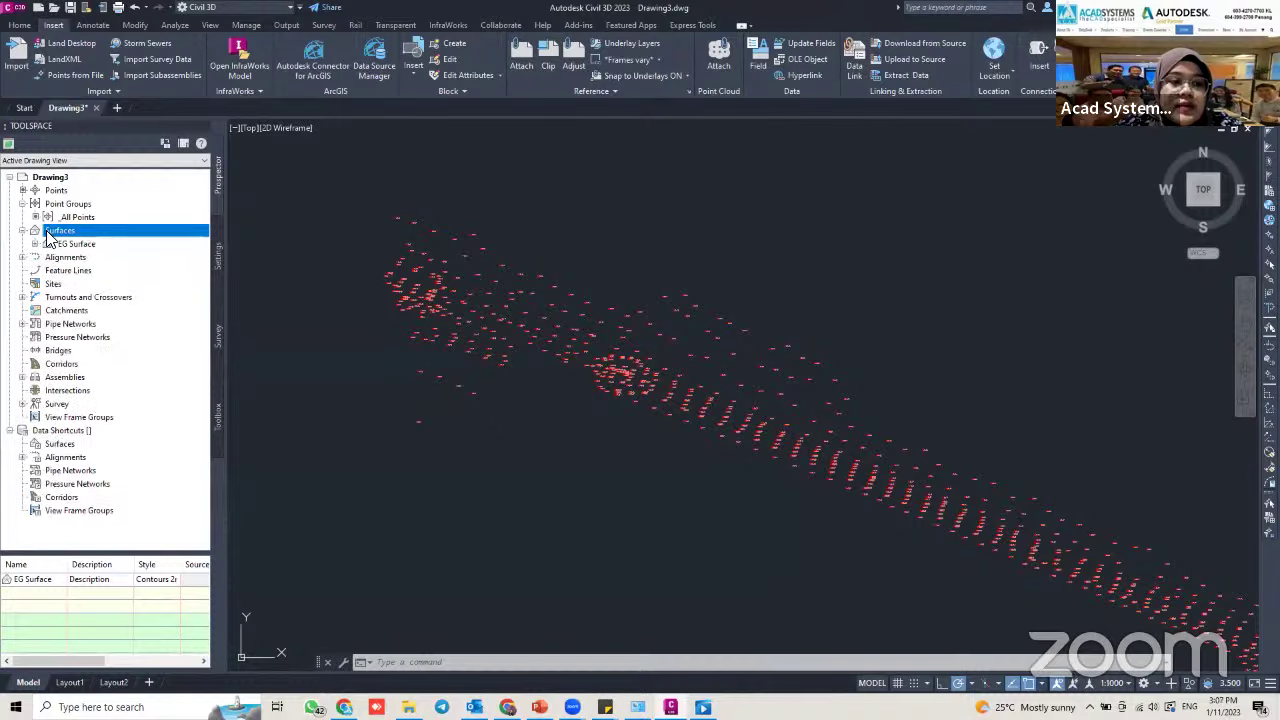
pyautogui.click(35, 244)
pyautogui.click(47, 284)
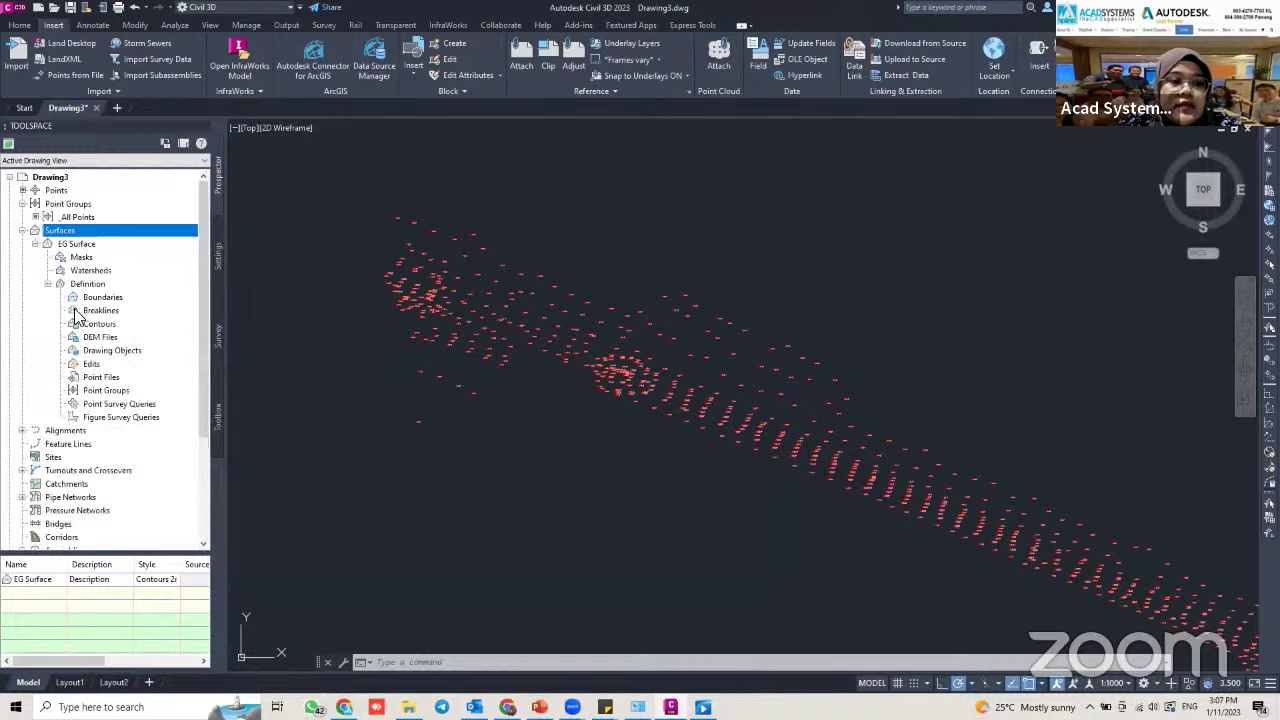
pyautogui.click(106, 390)
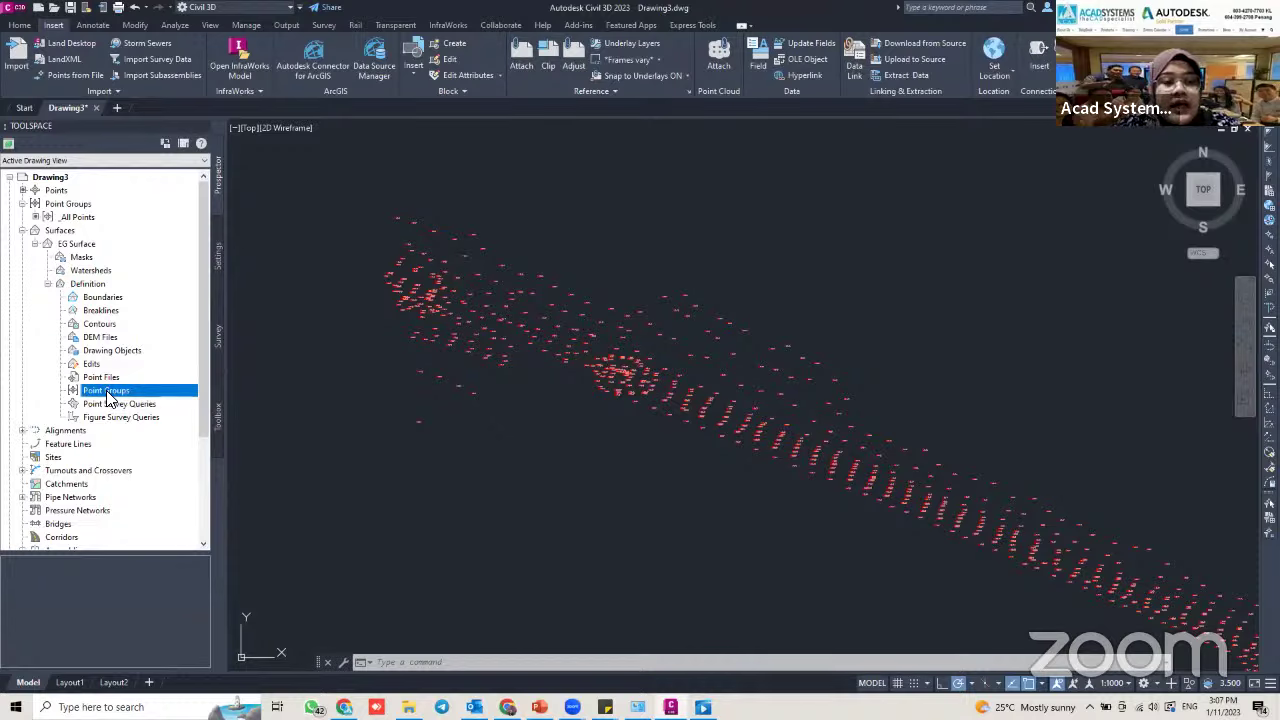
pyautogui.rightClick(120, 390)
pyautogui.click(168, 388)
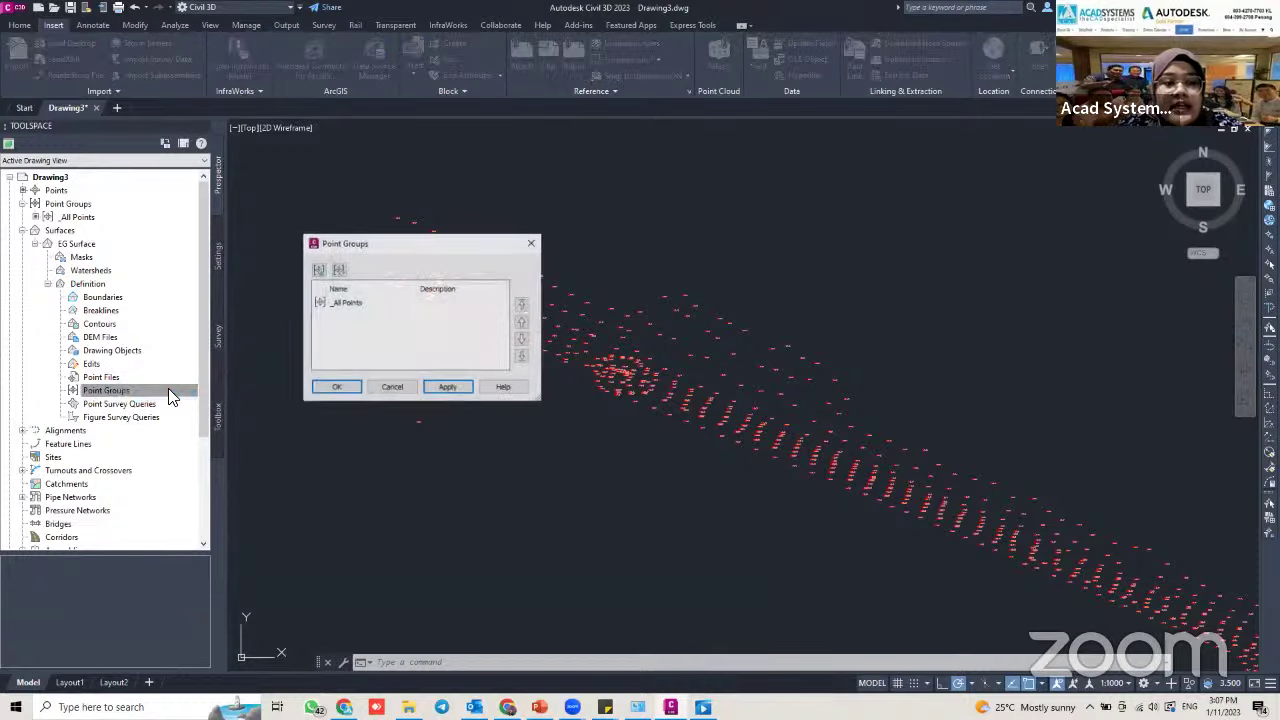
pyautogui.moveTo(407, 250); pyautogui.dragTo(454, 252)
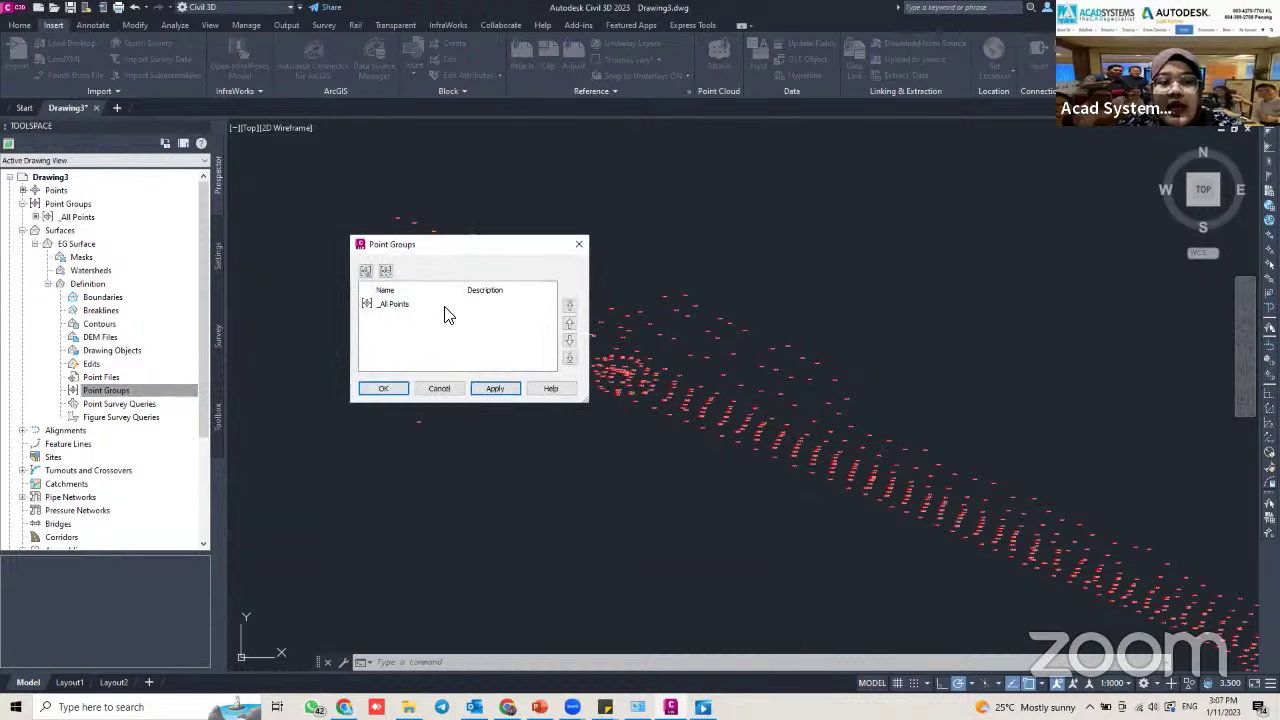
pyautogui.click(404, 311)
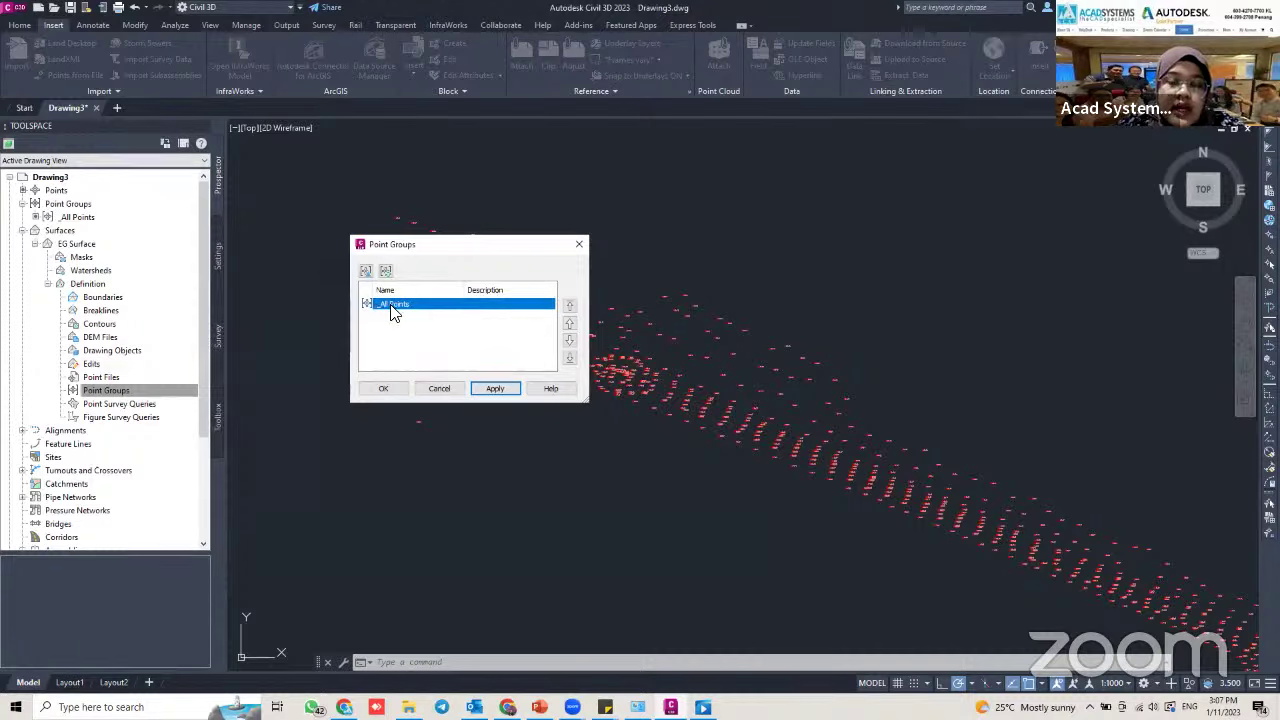
pyautogui.click(496, 391)
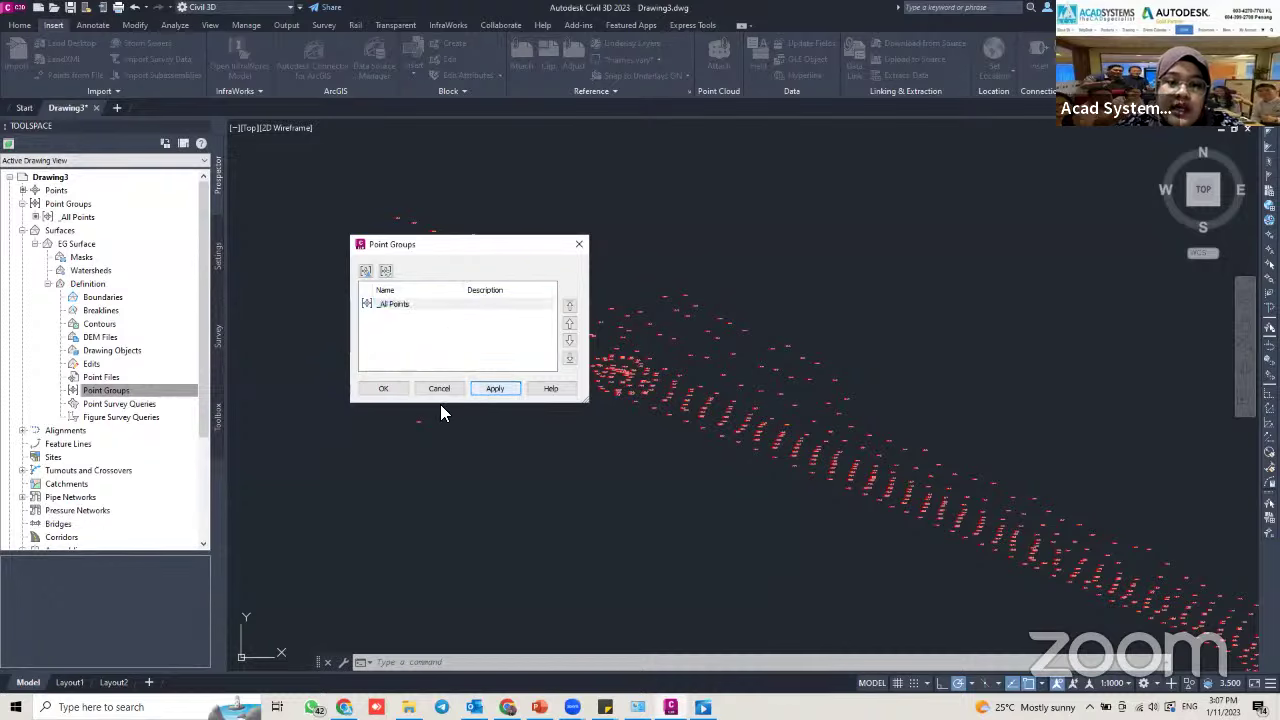
pyautogui.click(384, 389)
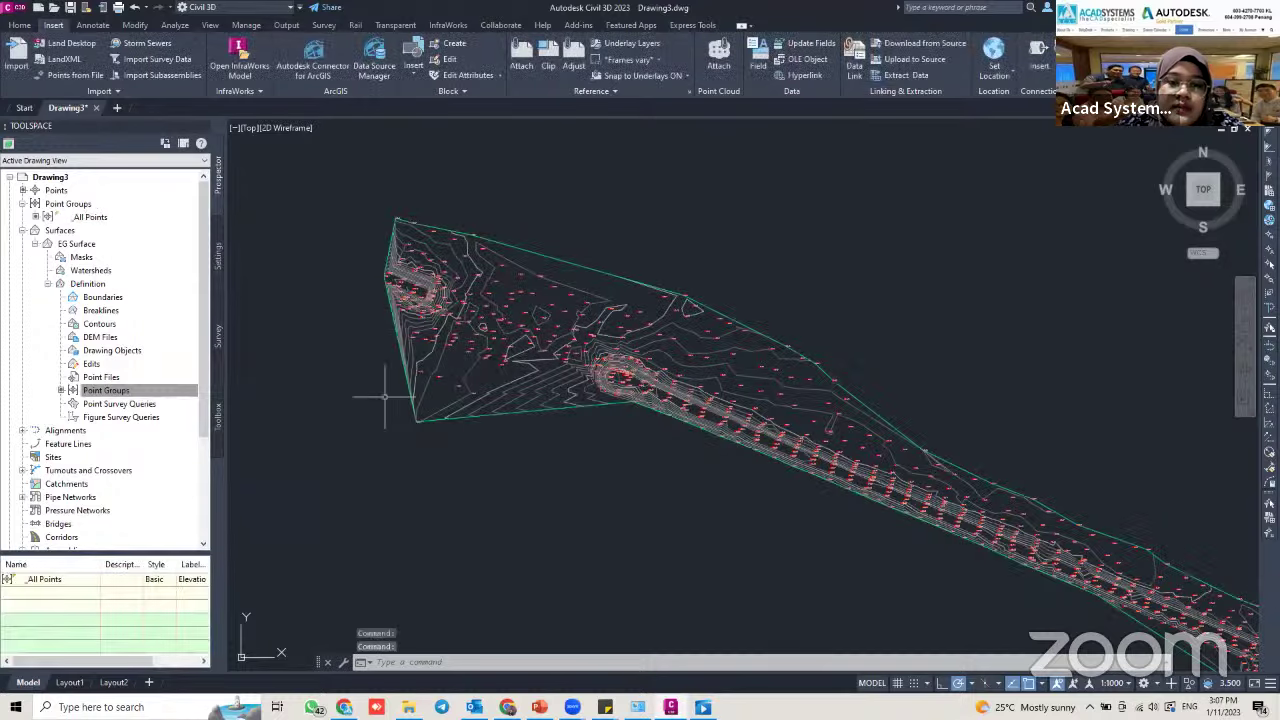
# Examine the generated contours and boundary of EG Surface, both as a whole and close up around its western end
pyautogui.scroll(-5, 614, 343)
pyautogui.scroll(5, 553, 325)
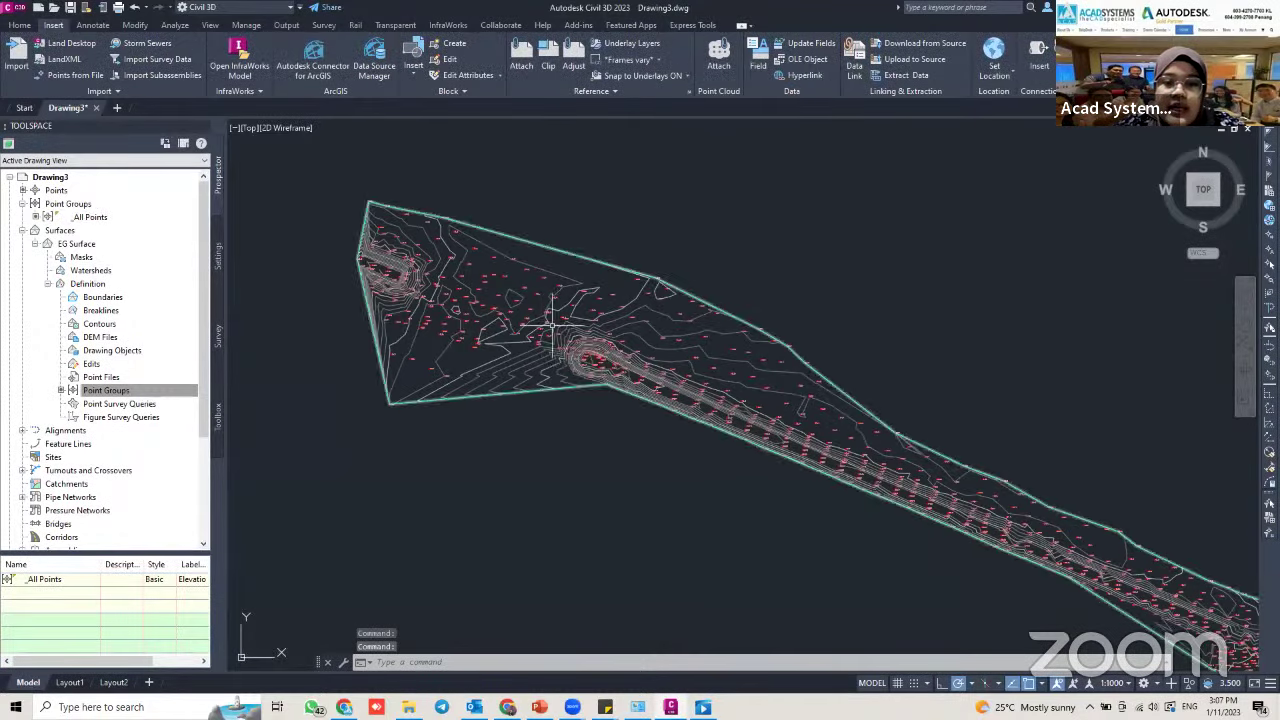
pyautogui.scroll(3, 560, 327)
pyautogui.scroll(-6, 726, 337)
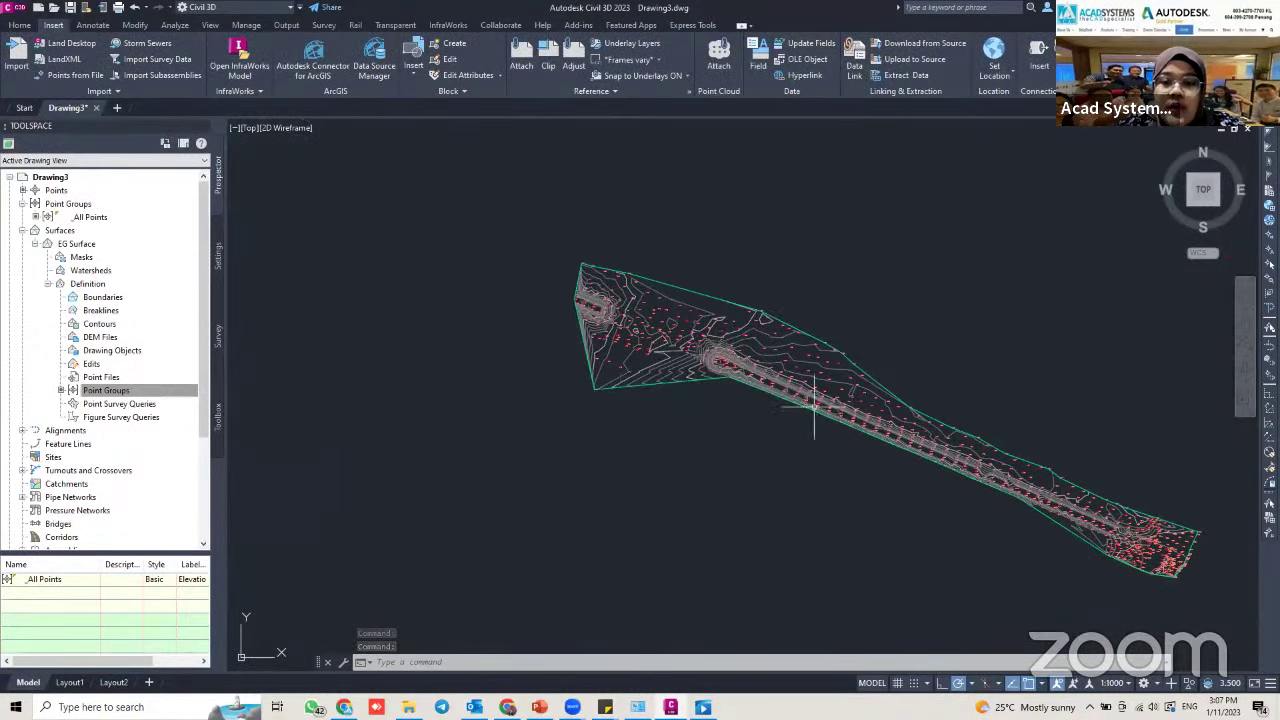
pyautogui.scroll(5, 814, 405)
pyautogui.scroll(-3, 810, 420)
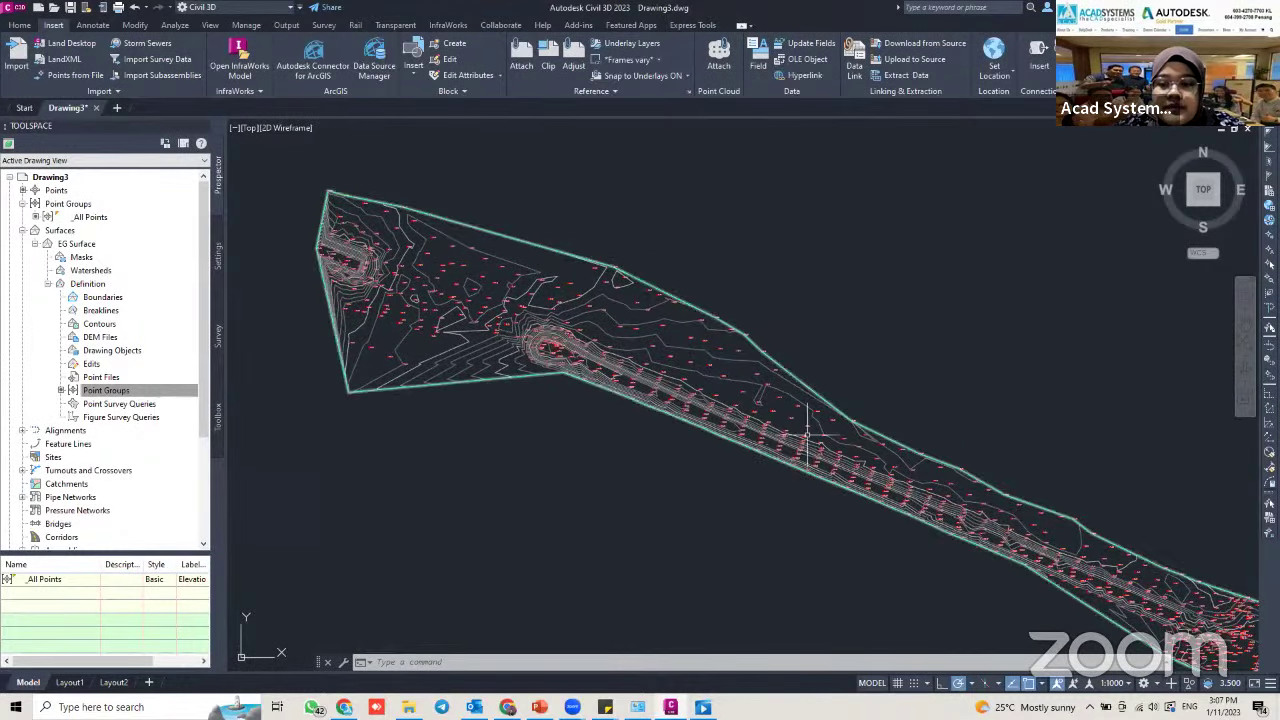
pyautogui.scroll(6, 500, 309)
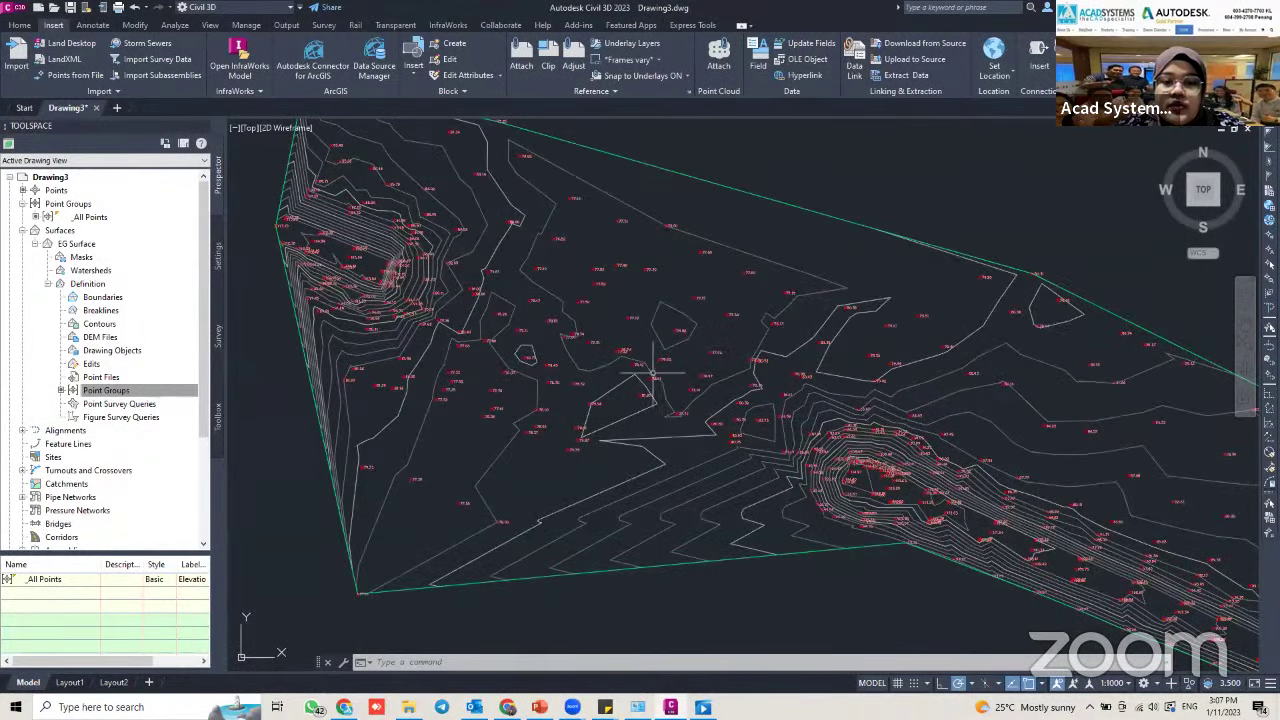
pyautogui.moveTo(653, 373)
pyautogui.mouseDown(button='middle')
pyautogui.moveTo(686, 408)
pyautogui.moveTo(669, 406)
pyautogui.moveTo(718, 410)
pyautogui.mouseUp(button='middle')
pyautogui.scroll(3, 680, 400)
pyautogui.scroll(-3, 680, 400)
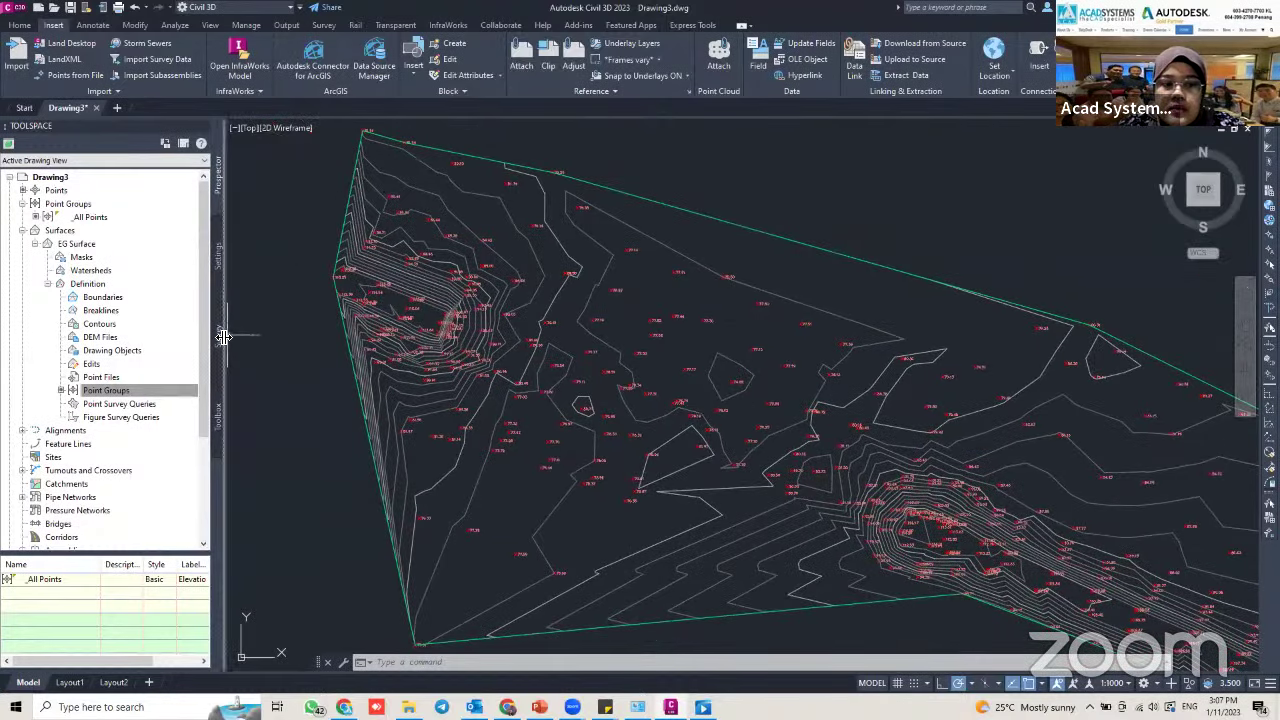
pyautogui.moveTo(224, 337); pyautogui.dragTo(206, 335)
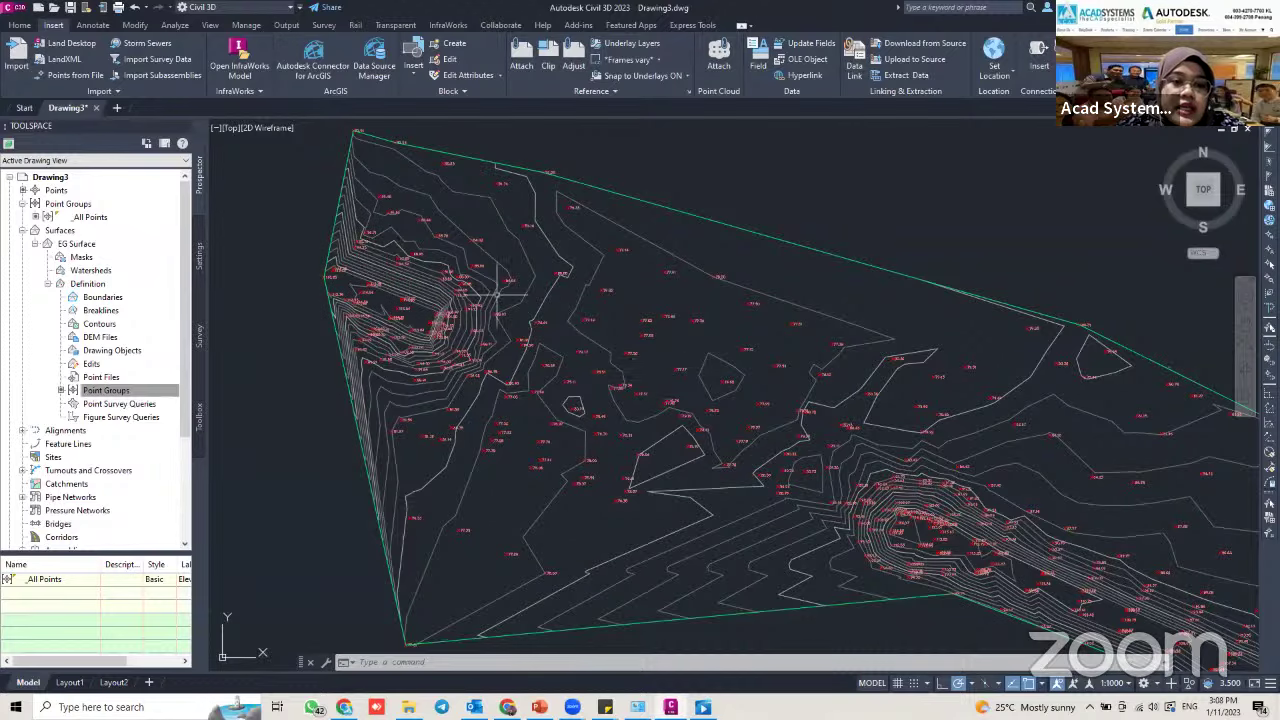
# Examine the elevation labels on the western mound and across the low ground towards the second mound
pyautogui.click(19, 25)
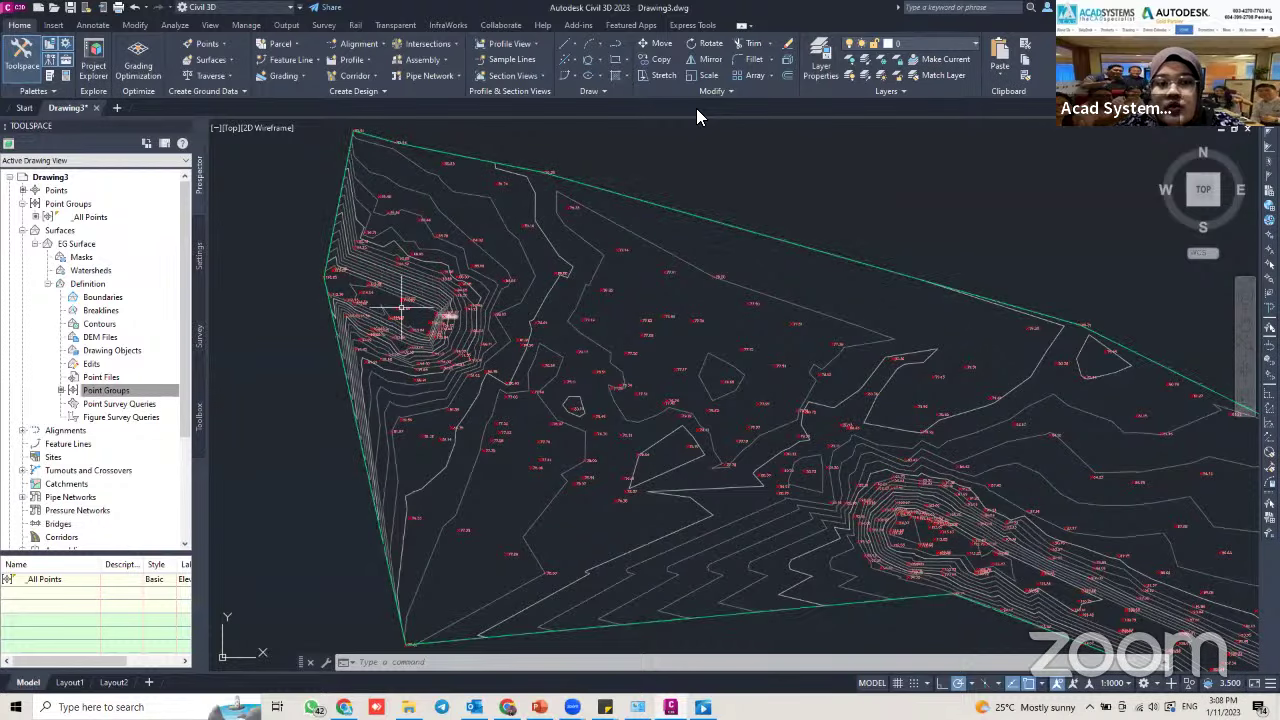
pyautogui.scroll(4, 401, 307)
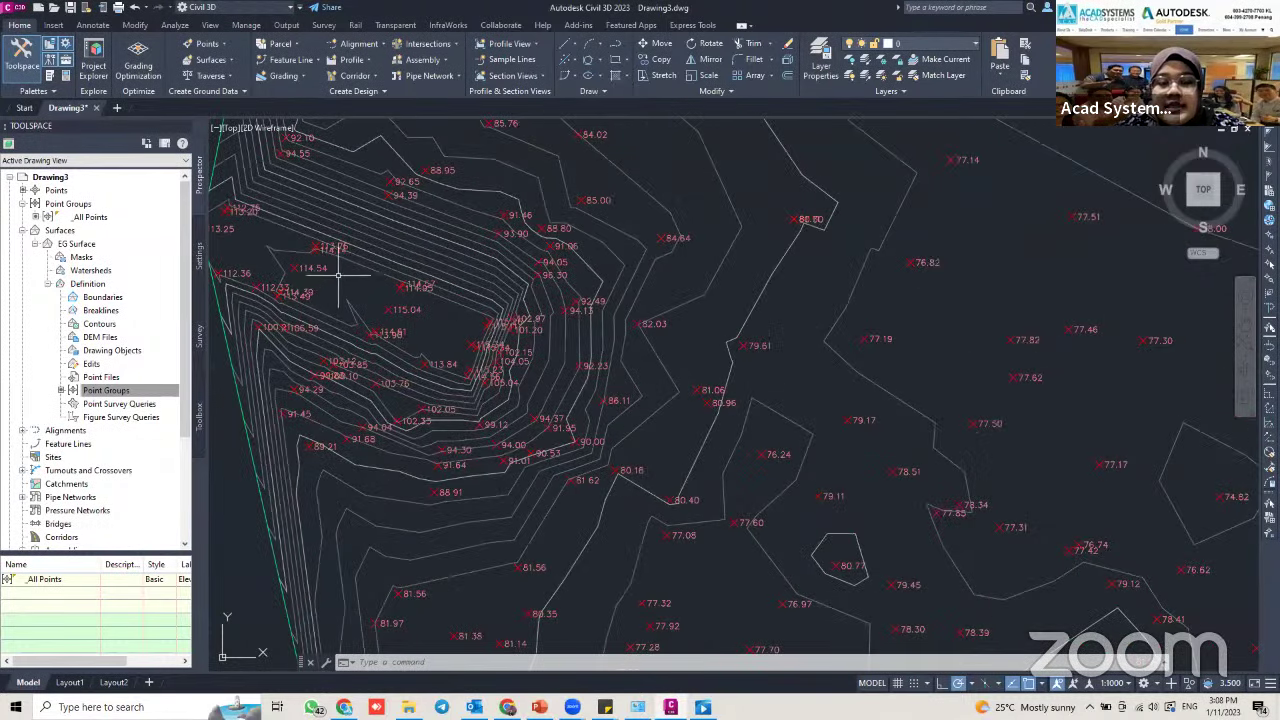
pyautogui.moveTo(728, 425); pyautogui.dragTo(528, 331, button='middle')
pyautogui.scroll(-2, 840, 465)
pyautogui.moveTo(936, 452); pyautogui.dragTo(770, 352, button='middle')
pyautogui.moveTo(901, 454)
pyautogui.mouseDown(button='middle')
pyautogui.moveTo(699, 347)
pyautogui.moveTo(971, 457)
pyautogui.mouseUp(button='middle')
pyautogui.moveTo(579, 269); pyautogui.dragTo(671, 337, button='middle')
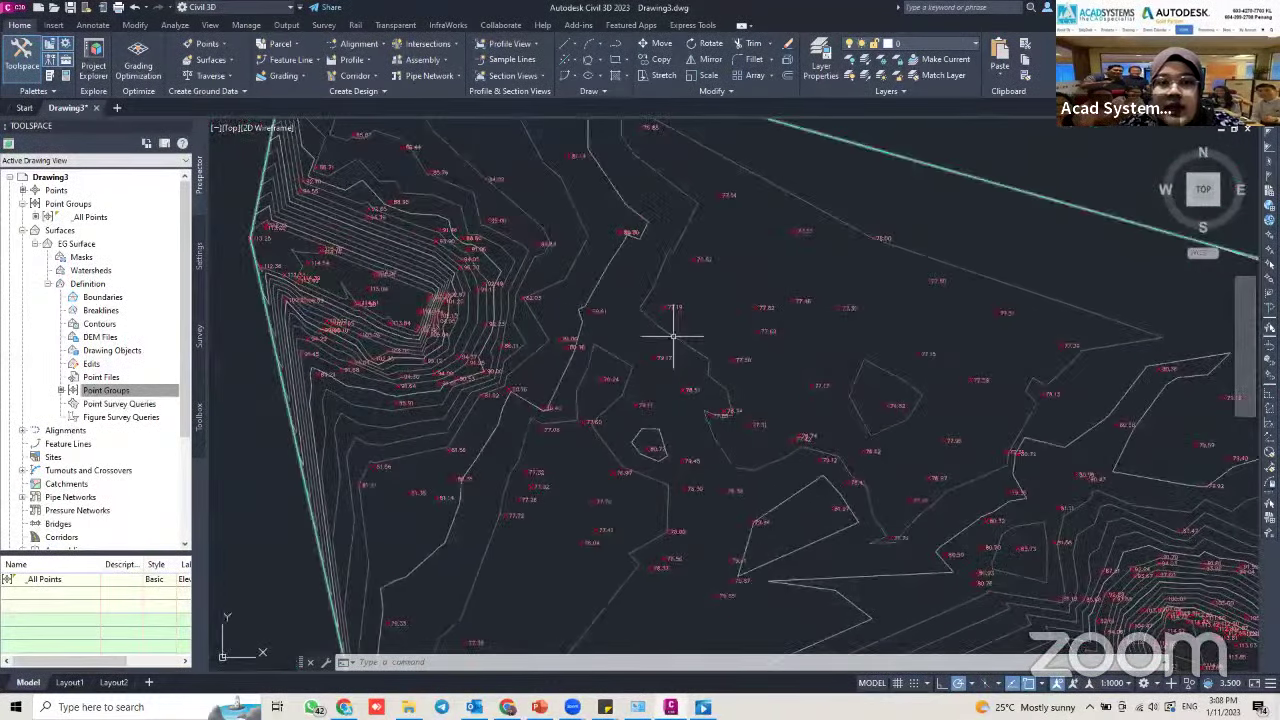
# Draw a circle on the flat top of the western mound, centred just southeast of the 114.54 elevation point
pyautogui.click(597, 60)
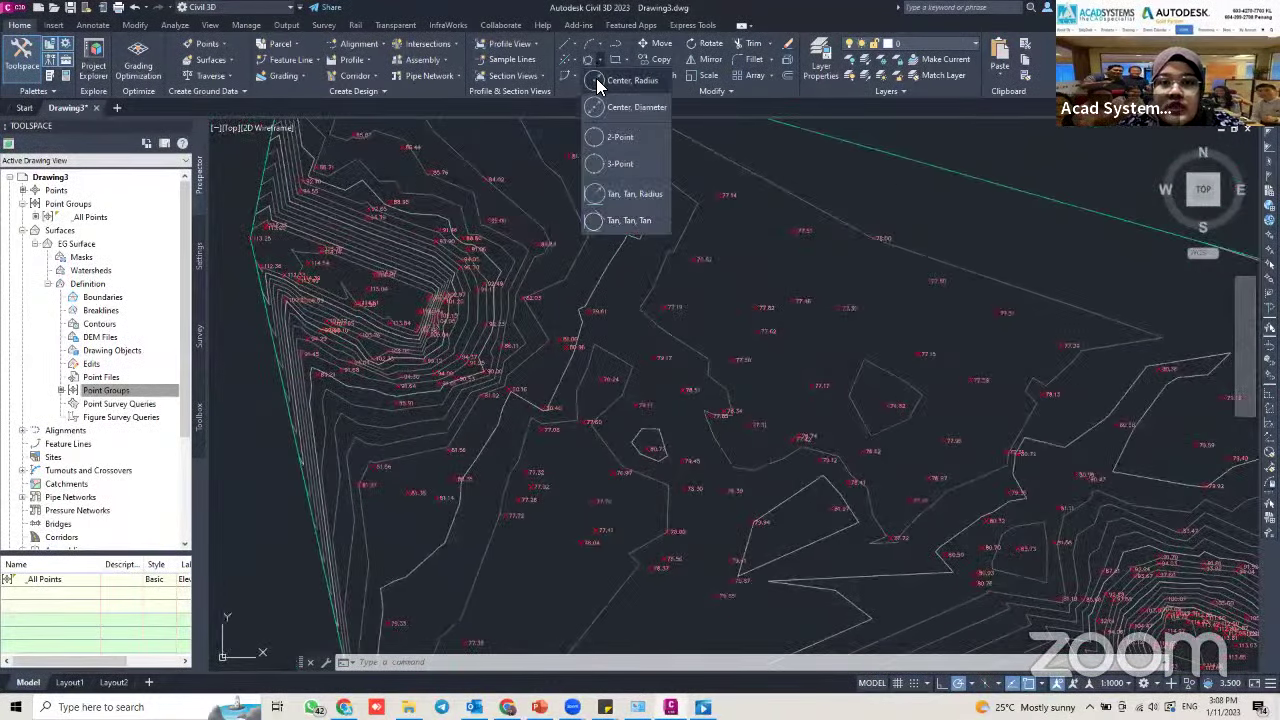
pyautogui.click(596, 108)
pyautogui.scroll(2, 320, 255)
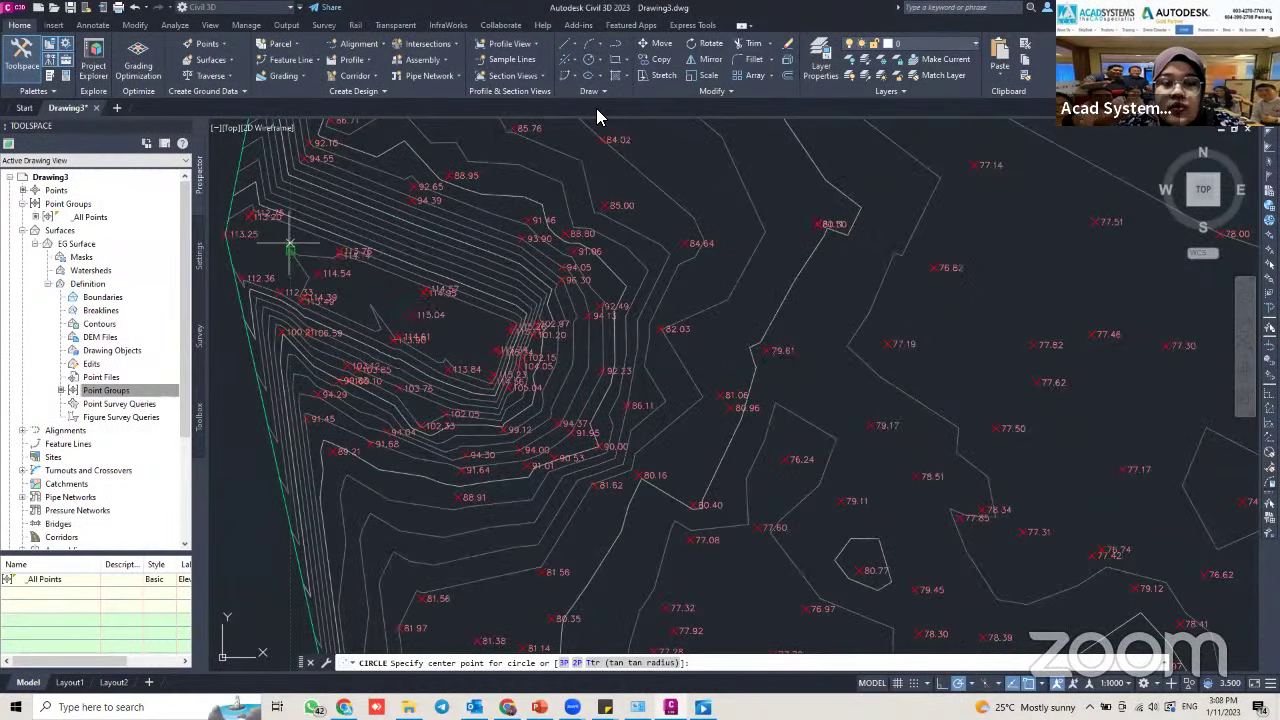
pyautogui.scroll(2, 289, 243)
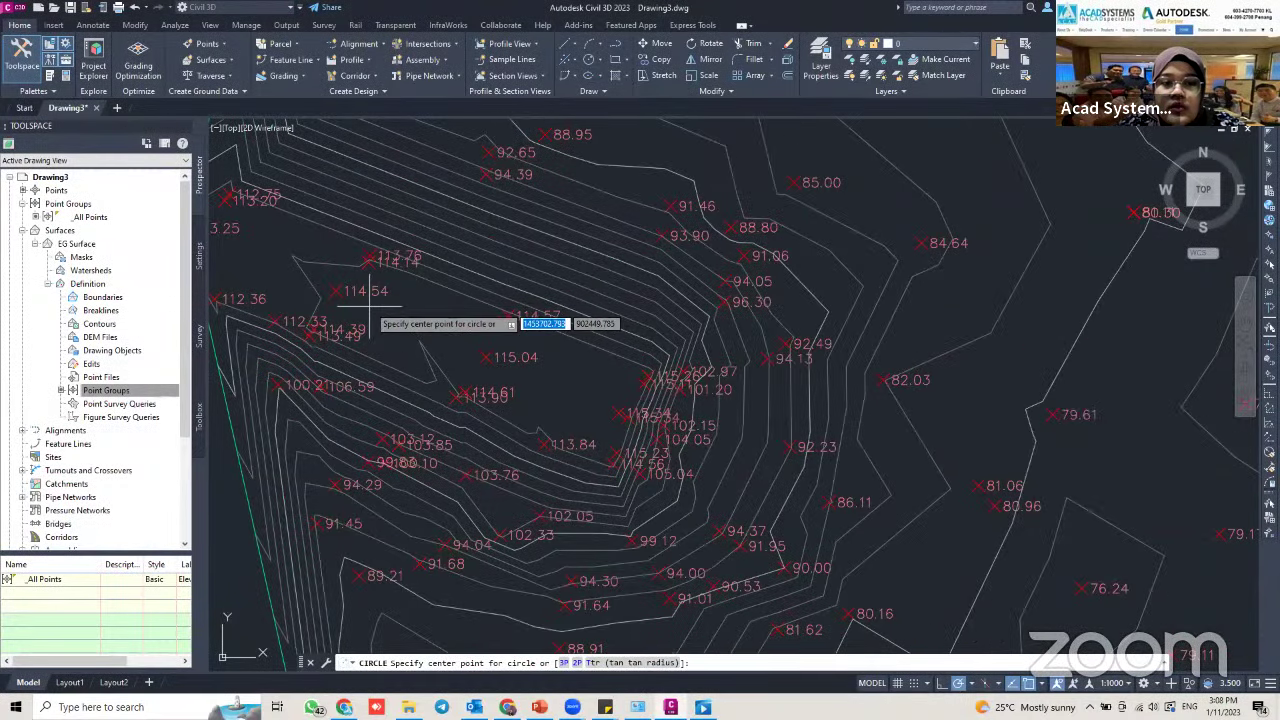
pyautogui.scroll(2, 370, 306)
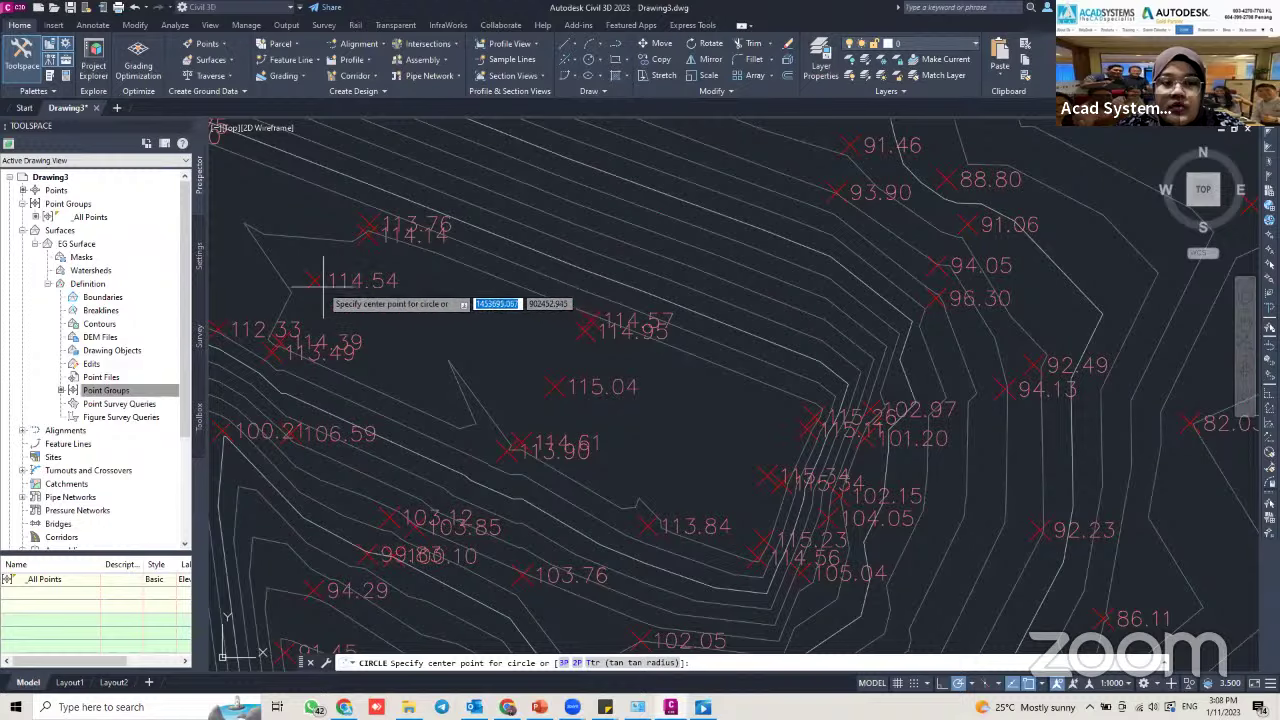
pyautogui.moveTo(286, 245); pyautogui.dragTo(298, 245, button='middle')
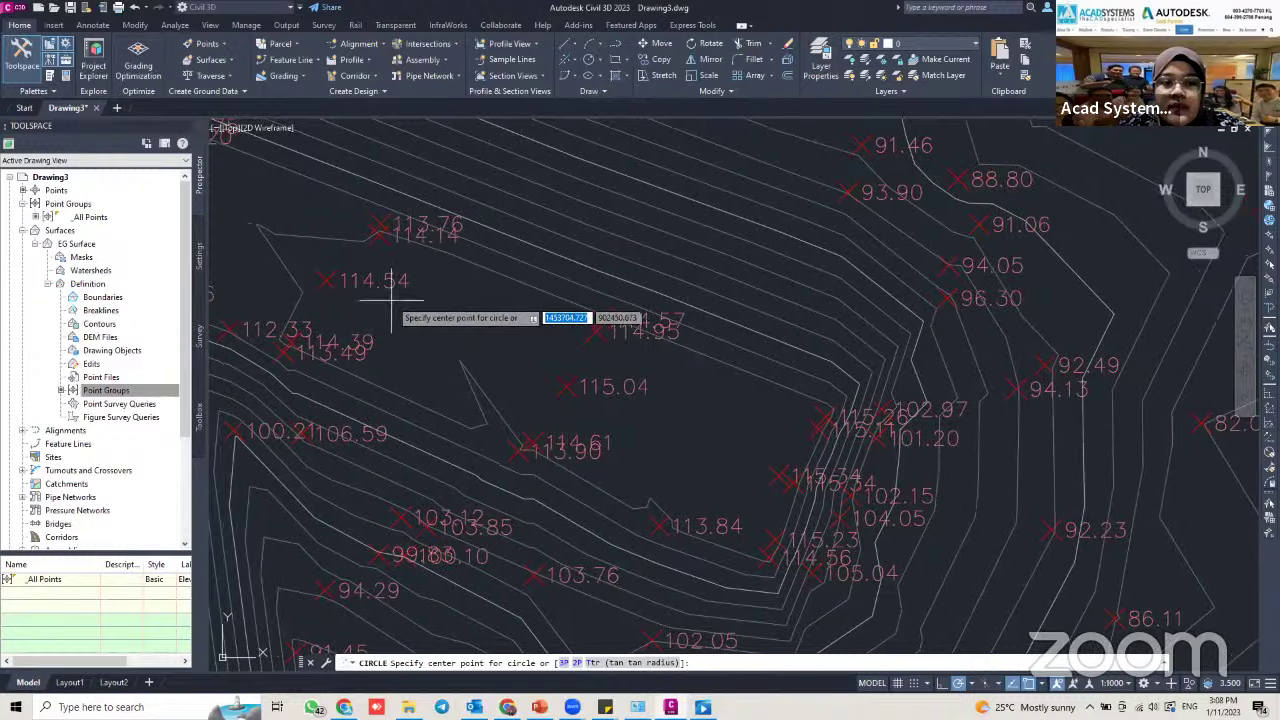
pyautogui.click(391, 302)
# Draw a circle about 3 m in radius on the eastern mound's flat top, just northwest of the 113.85 elevation point
pyautogui.scroll(-2, 553, 338)
pyautogui.scroll(-2, 553, 338)
pyautogui.moveTo(573, 355); pyautogui.dragTo(350, 189, button='middle')
pyautogui.click(589, 60)
pyautogui.moveTo(712, 372); pyautogui.dragTo(497, 257, button='middle')
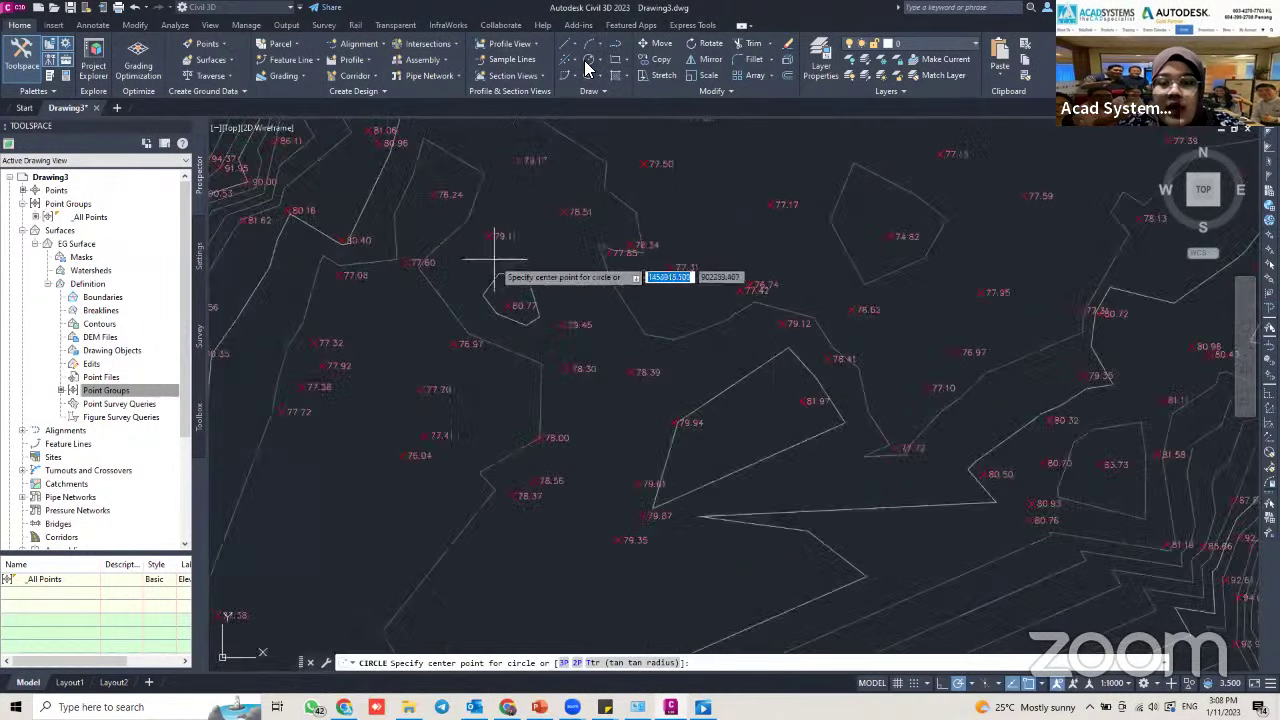
pyautogui.moveTo(930, 430); pyautogui.dragTo(480, 262, button='middle')
pyautogui.moveTo(900, 370)
pyautogui.mouseDown(button='middle')
pyautogui.moveTo(748, 350)
pyautogui.moveTo(708, 331)
pyautogui.mouseUp(button='middle')
pyautogui.scroll(4, 712, 333)
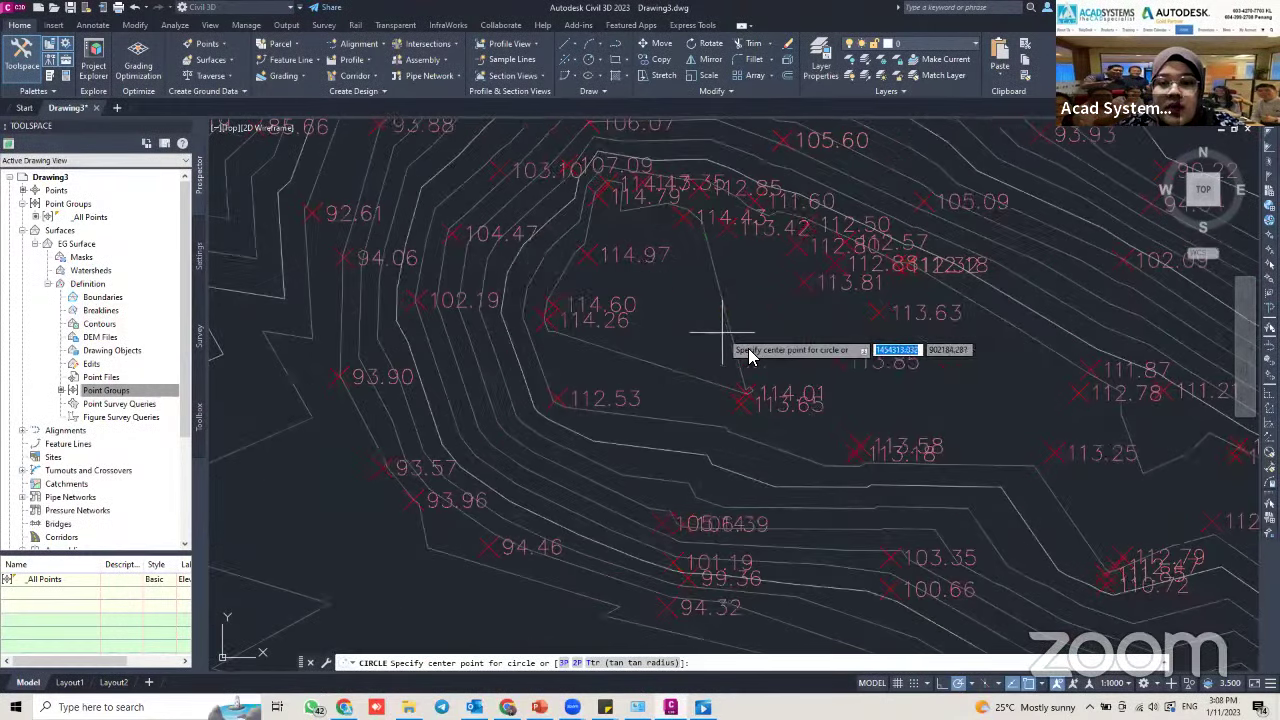
pyautogui.click(804, 341)
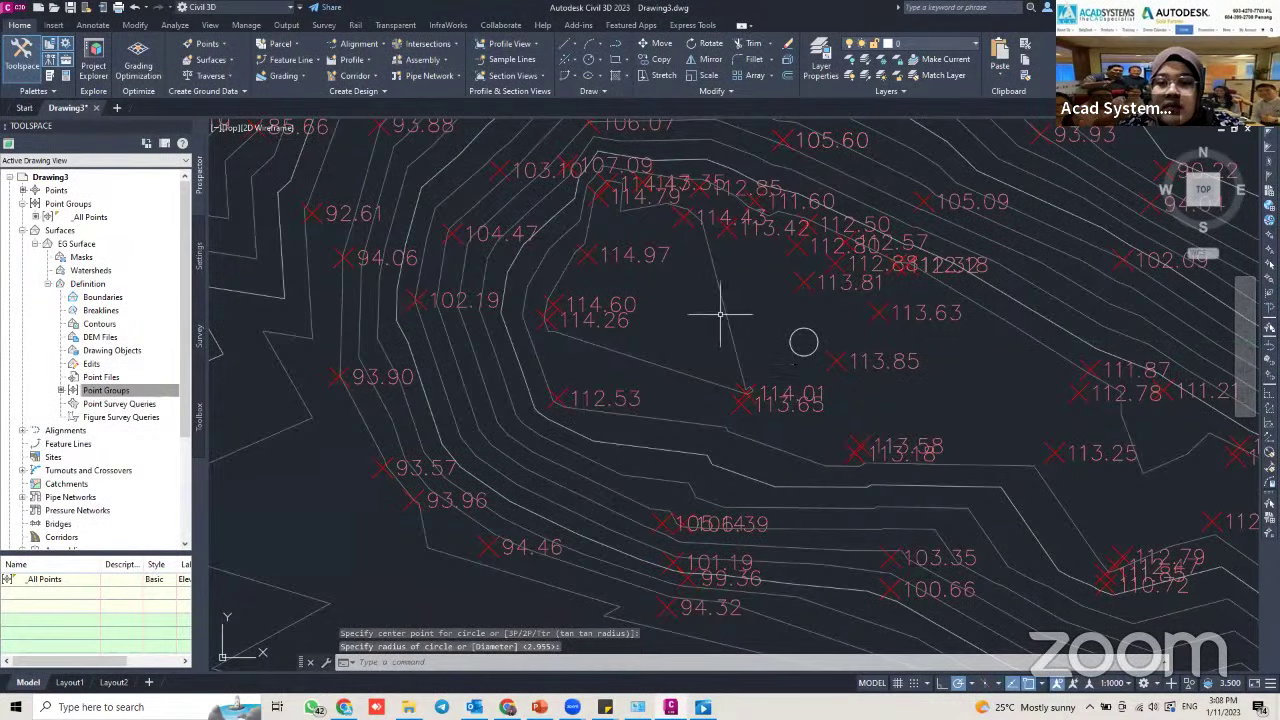
# Draw a line from the centre of the circle on the eastern mound to the centre of the circle on the western mound
pyautogui.scroll(-5, 757, 337)
pyautogui.moveTo(780, 349); pyautogui.dragTo(881, 412, button='middle')
pyautogui.scroll(-2, 700, 329)
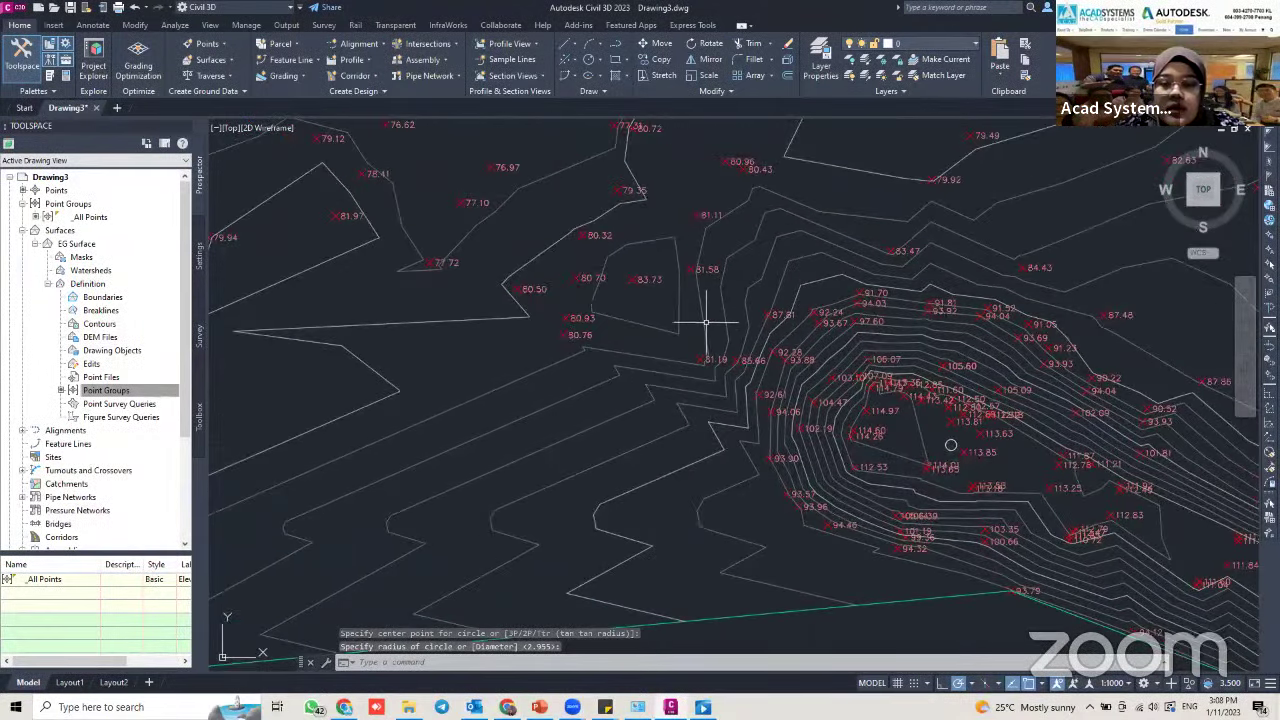
pyautogui.press('Escape')
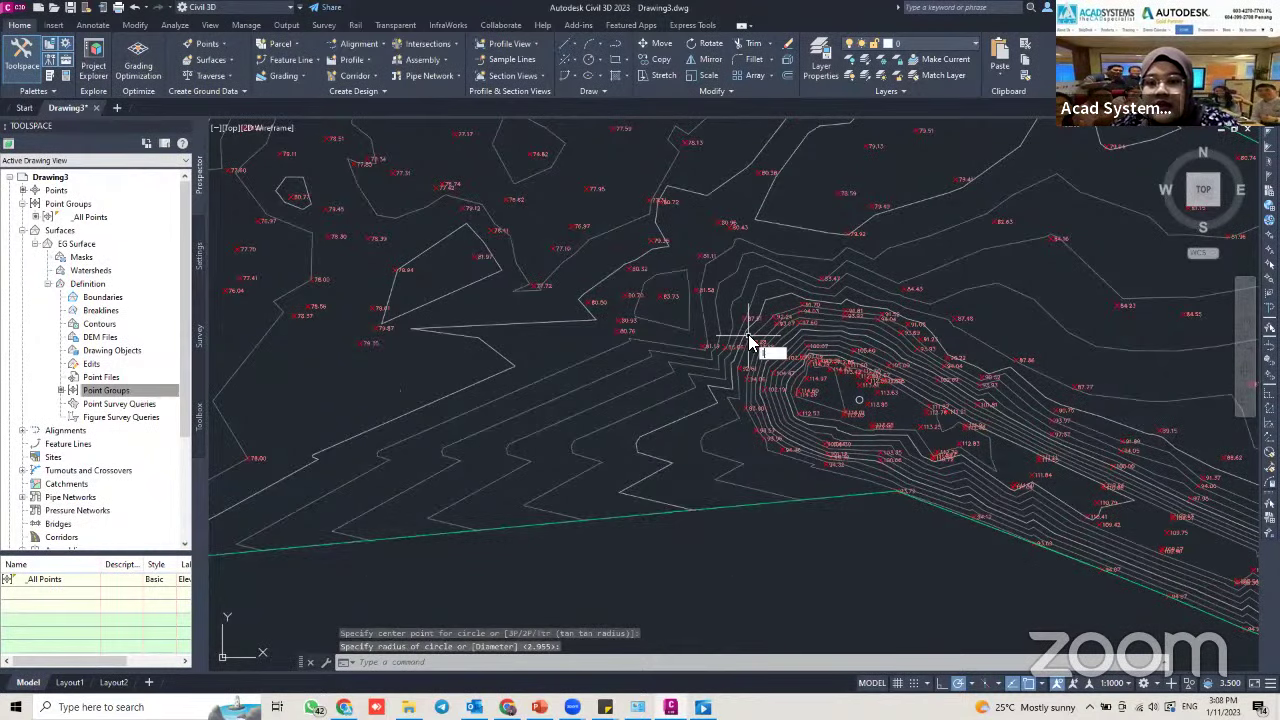
pyautogui.write('l')
pyautogui.press('Return')
pyautogui.scroll(4, 884, 402)
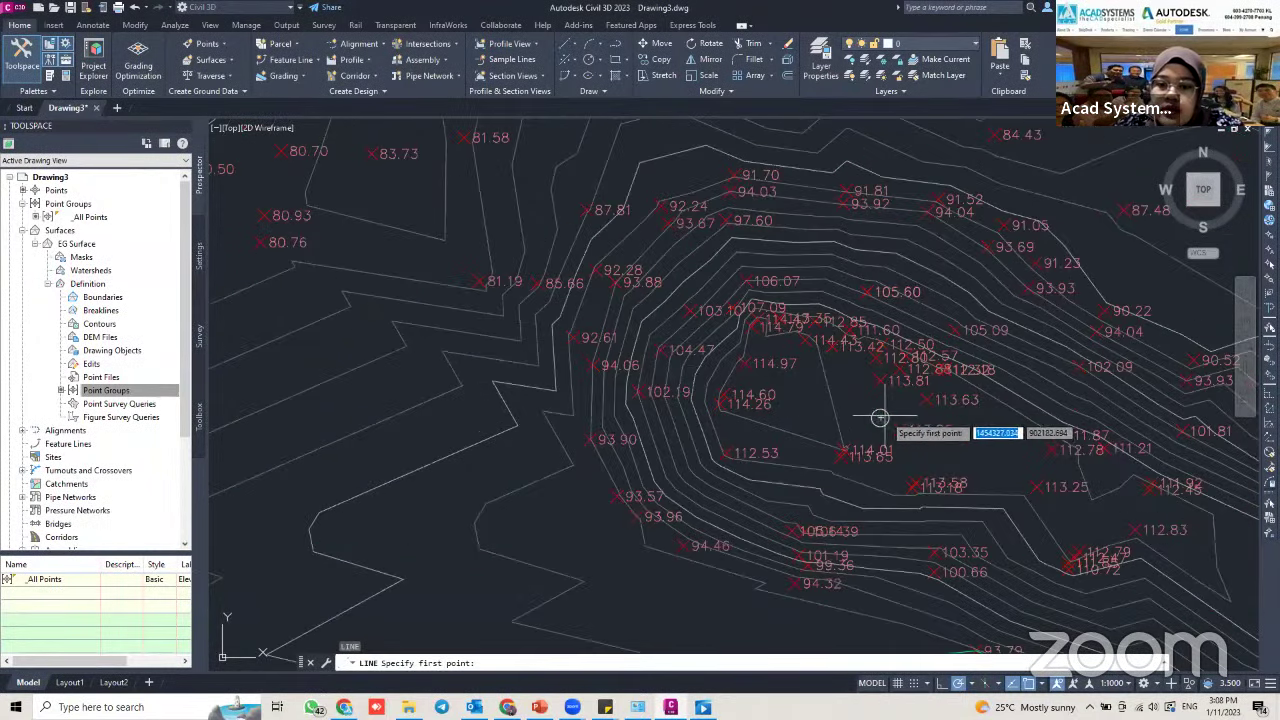
pyautogui.scroll(5, 880, 418)
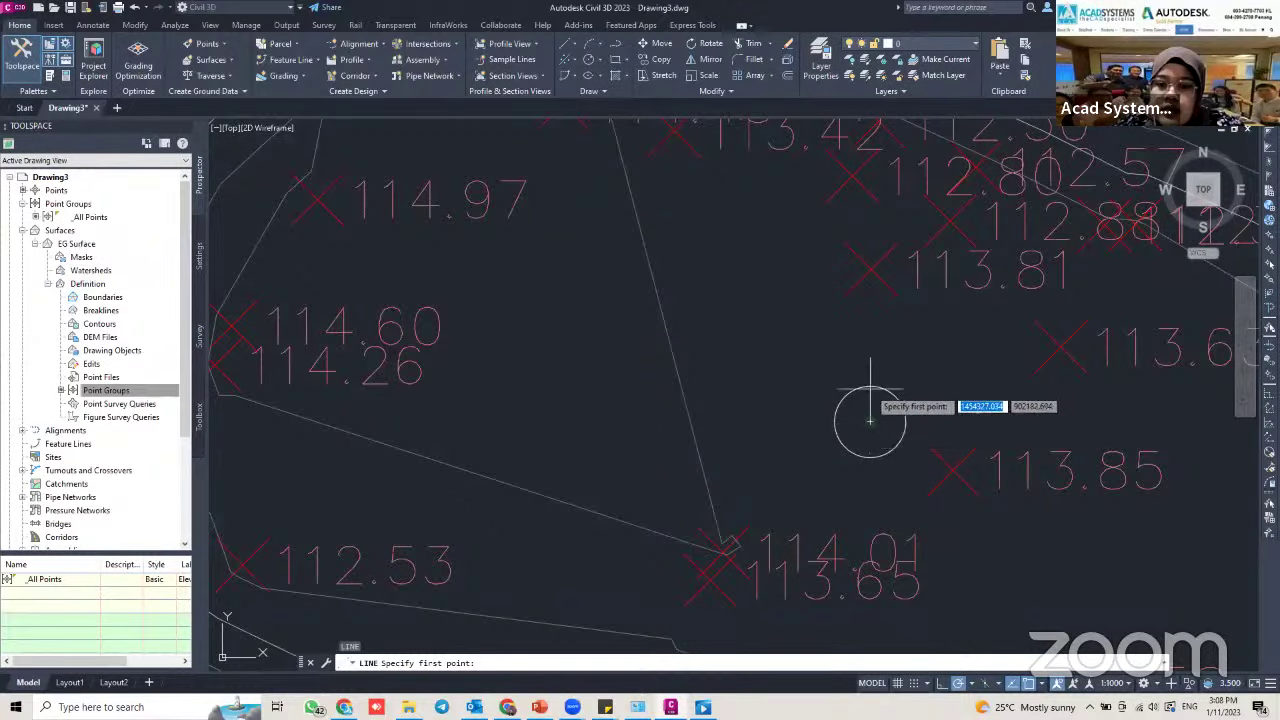
pyautogui.click(871, 421)
pyautogui.scroll(-6, 558, 318)
pyautogui.scroll(-5, 558, 318)
pyautogui.scroll(4, 514, 280)
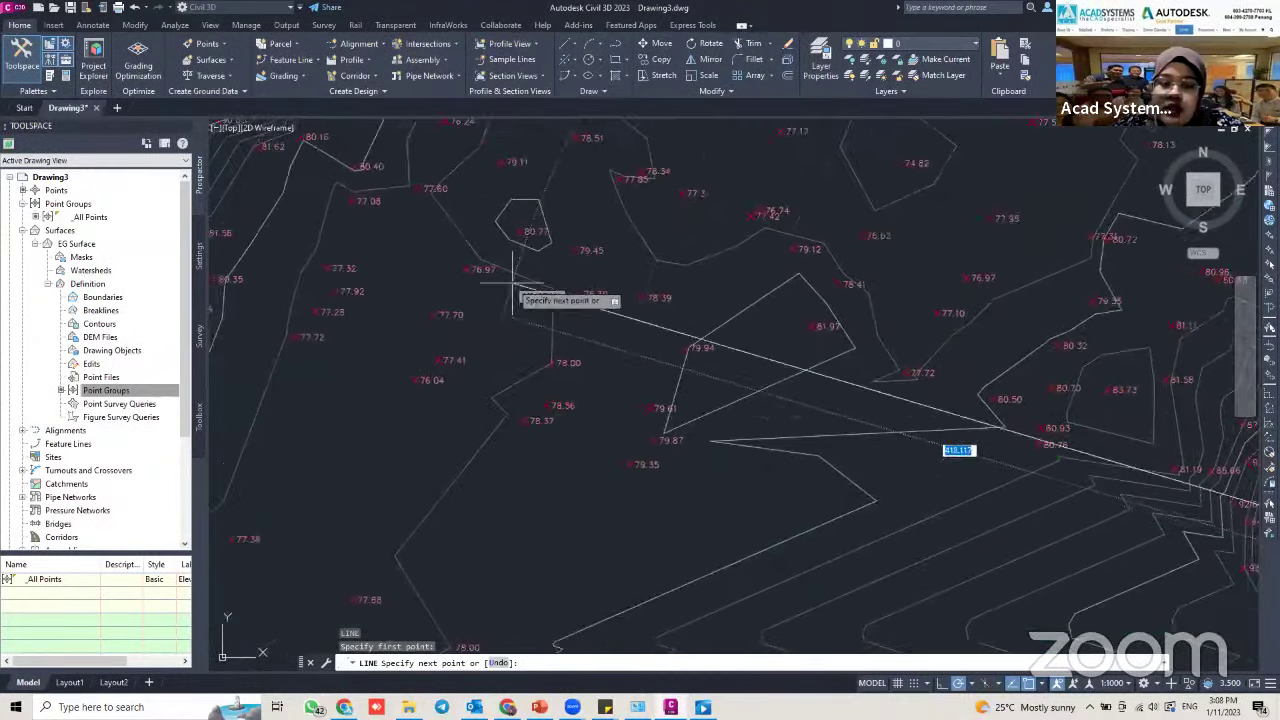
pyautogui.scroll(-5, 514, 280)
pyautogui.scroll(5, 415, 205)
pyautogui.scroll(3, 448, 184)
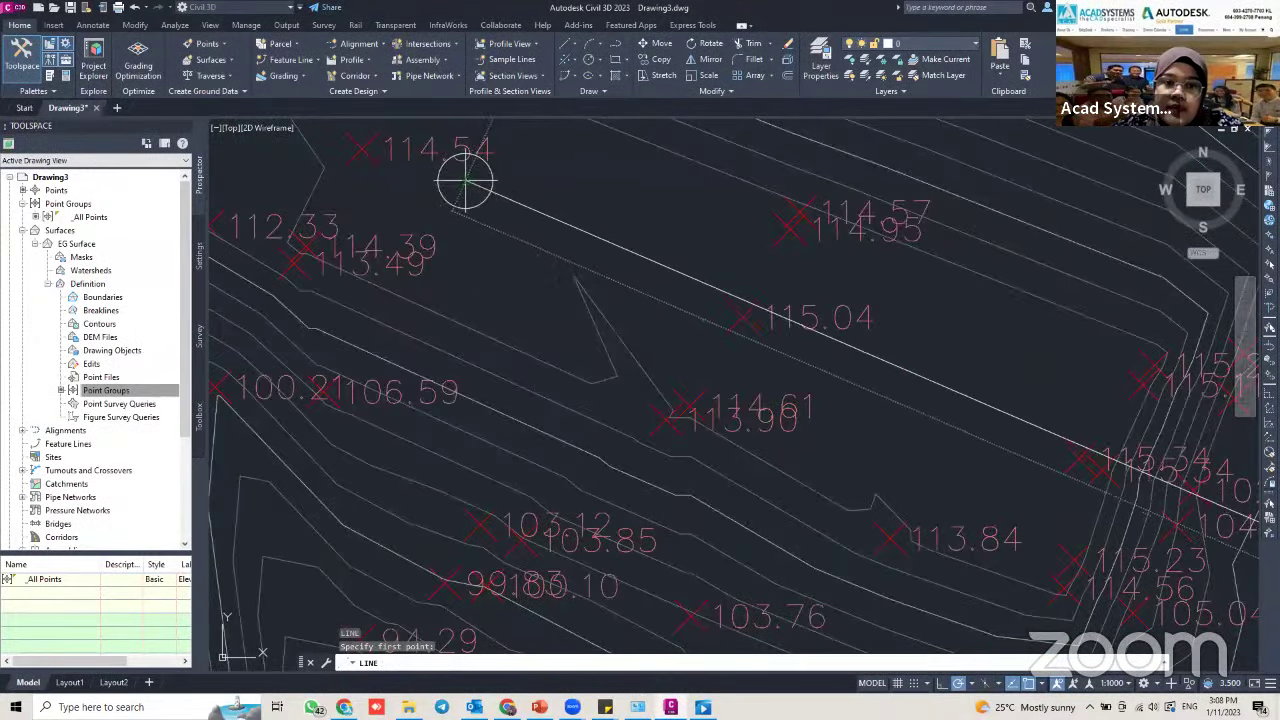
pyautogui.click(448, 183)
pyautogui.press('Escape')
# Begin an alignment from the line joining the two circles, accepting the proposed direction from the western to the eastern mound
pyautogui.scroll(-7, 700, 314)
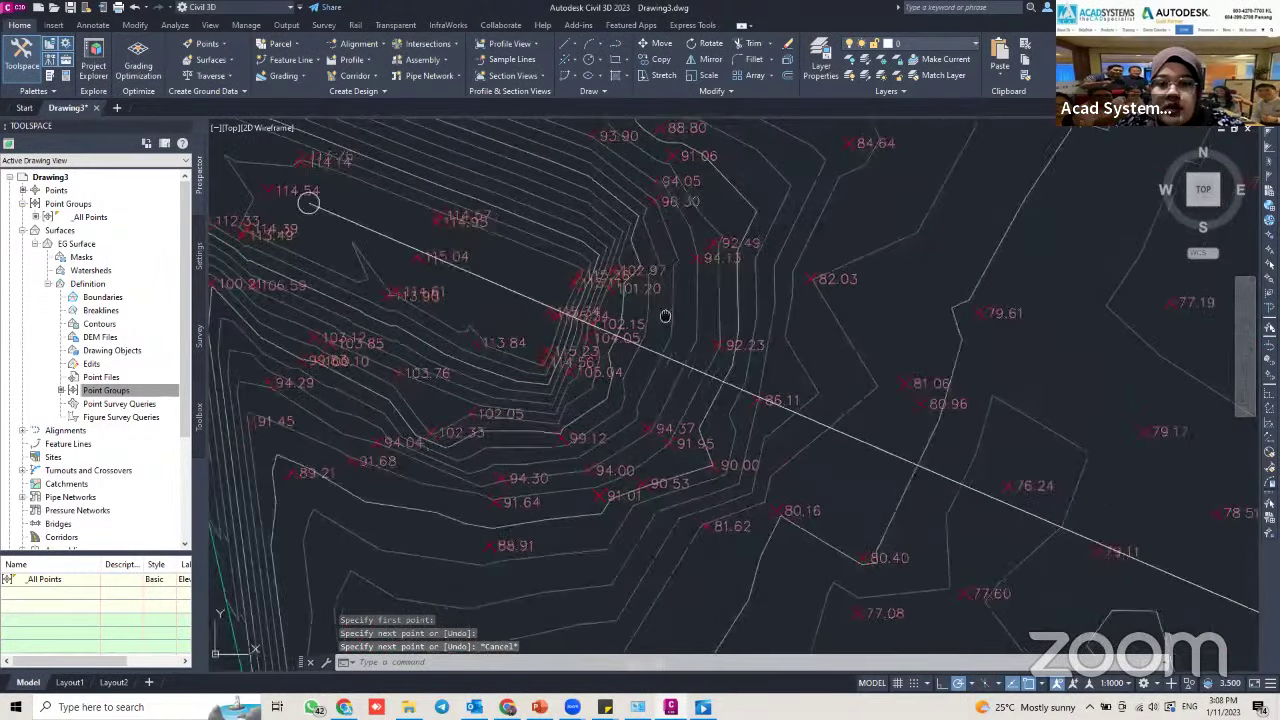
pyautogui.moveTo(667, 322); pyautogui.dragTo(535, 275, button='middle')
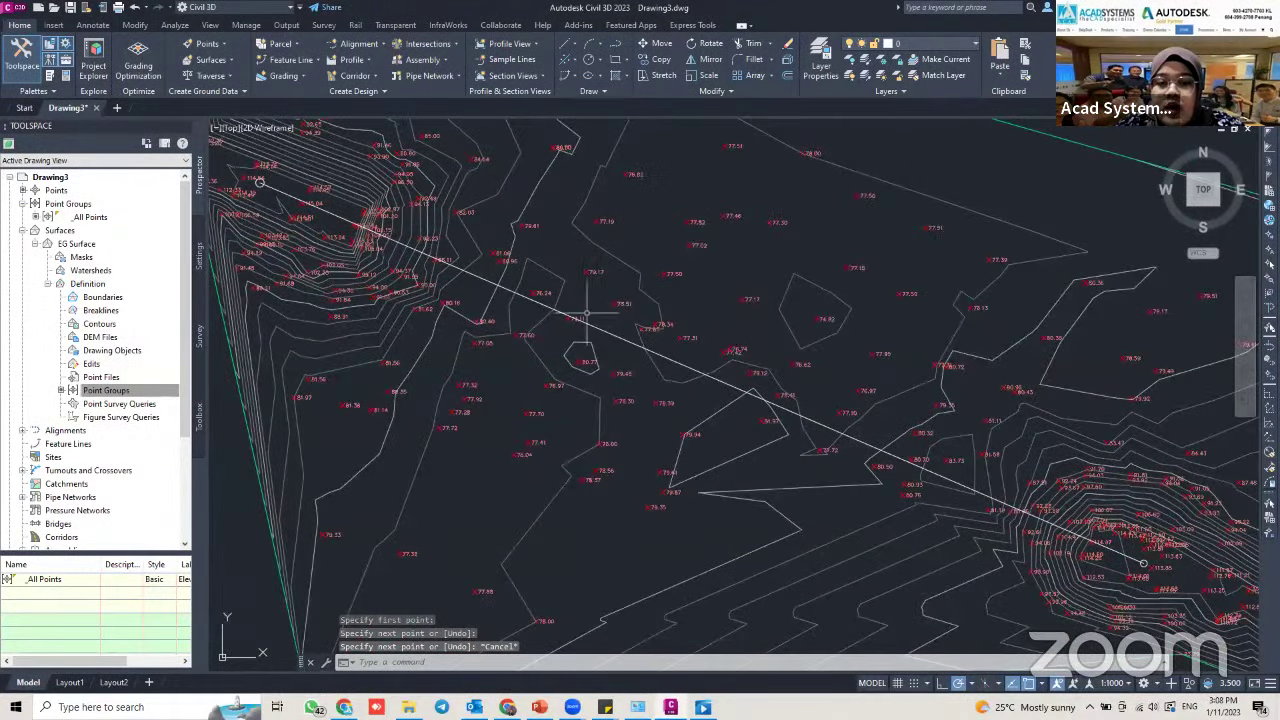
pyautogui.moveTo(879, 405)
pyautogui.mouseDown(button='middle')
pyautogui.moveTo(708, 331)
pyautogui.moveTo(680, 390)
pyautogui.mouseUp(button='middle')
pyautogui.scroll(-4, 765, 363)
pyautogui.scroll(2, 703, 350)
pyautogui.scroll(3, 643, 371)
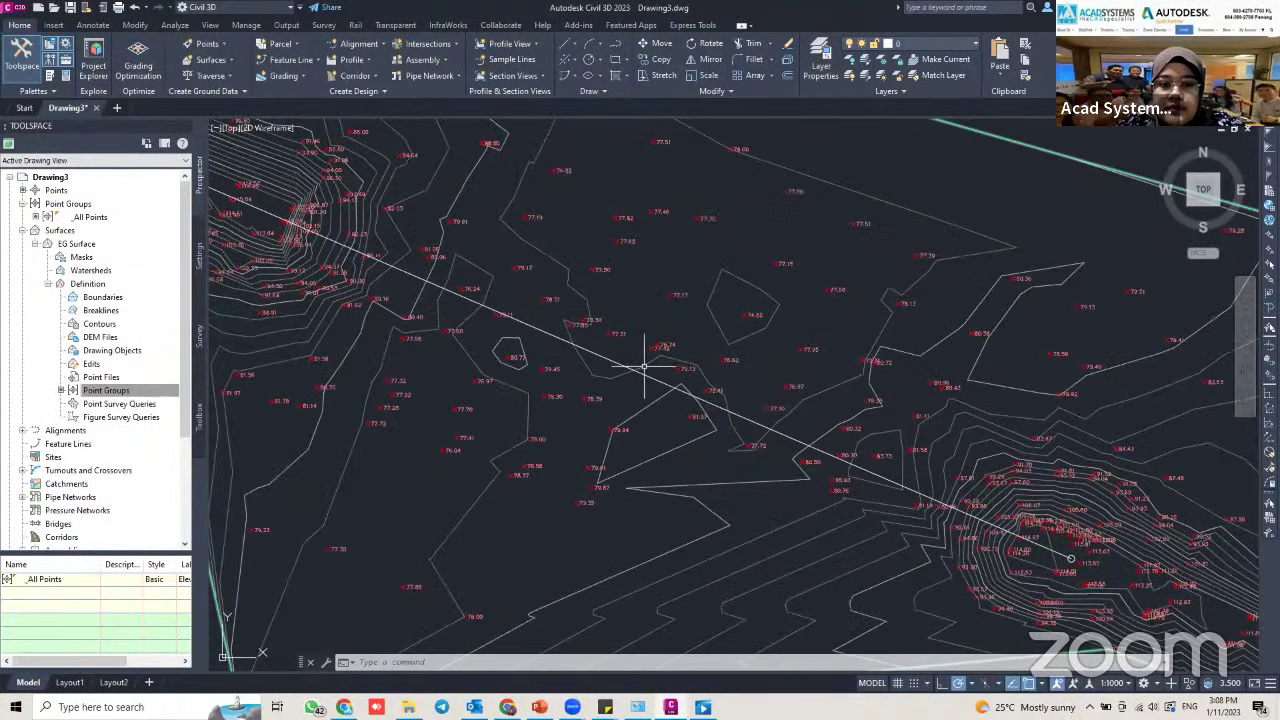
pyautogui.scroll(-3, 643, 371)
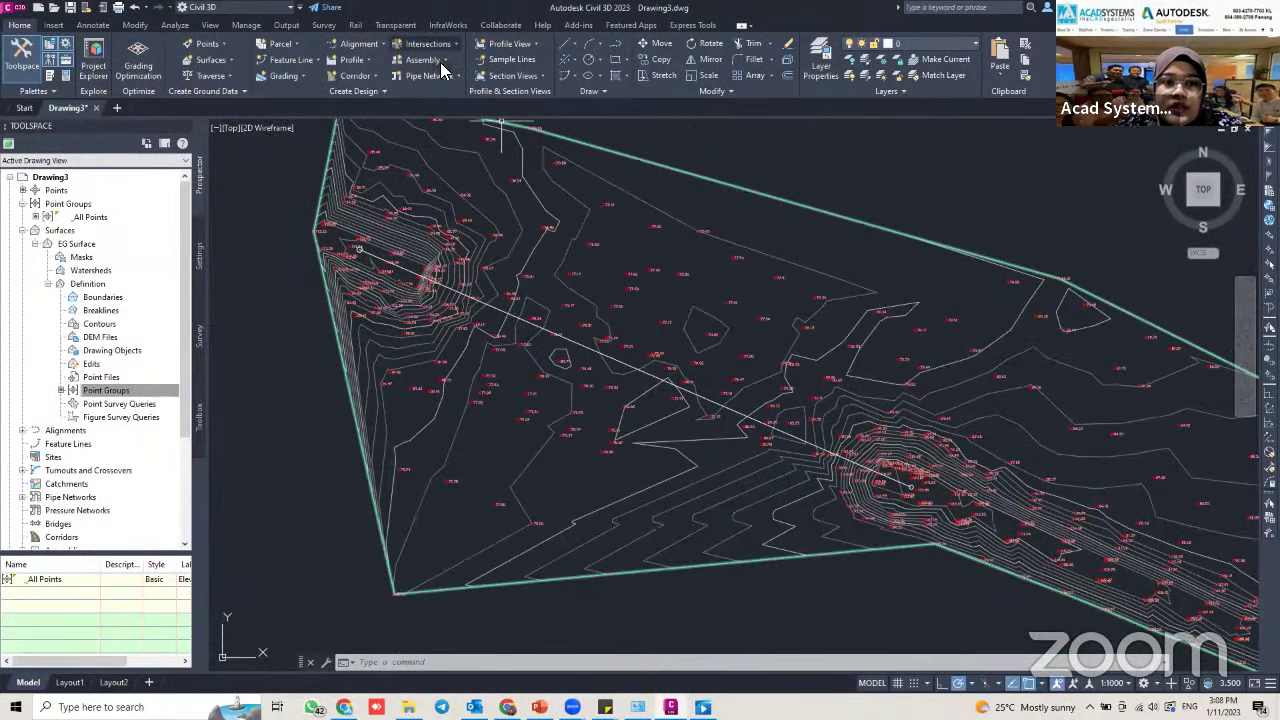
pyautogui.click(383, 47)
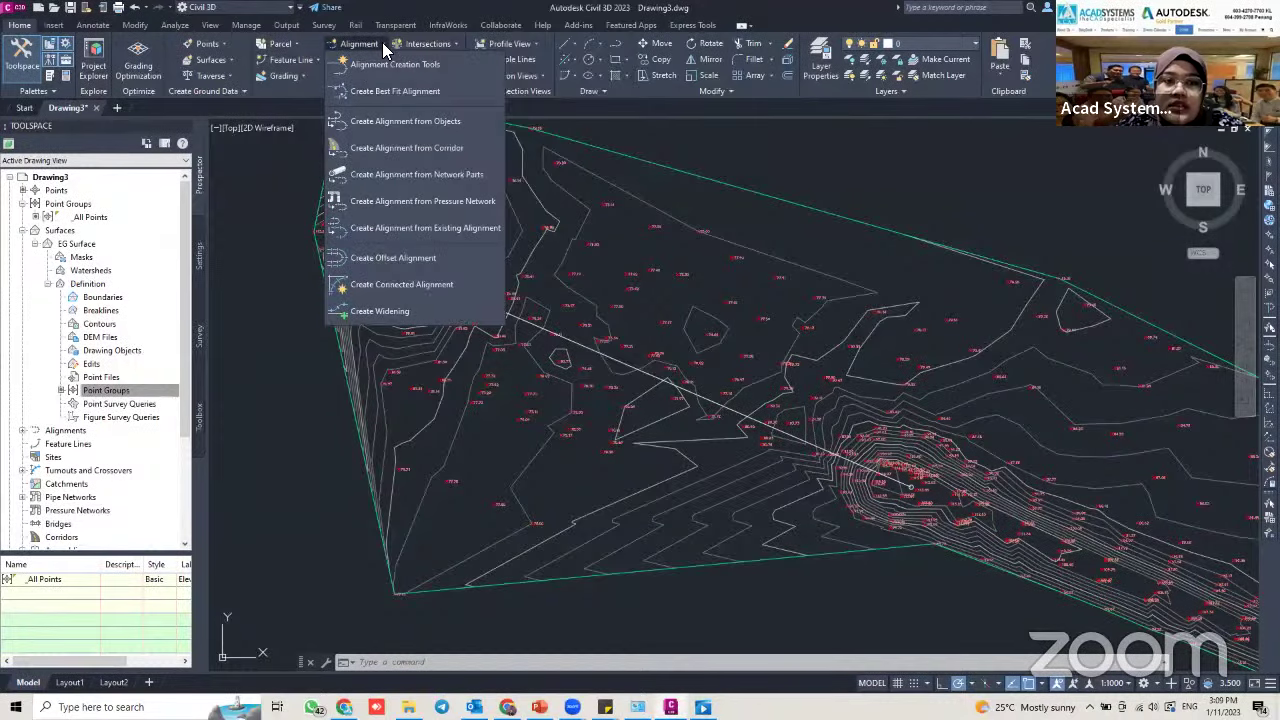
pyautogui.click(379, 135)
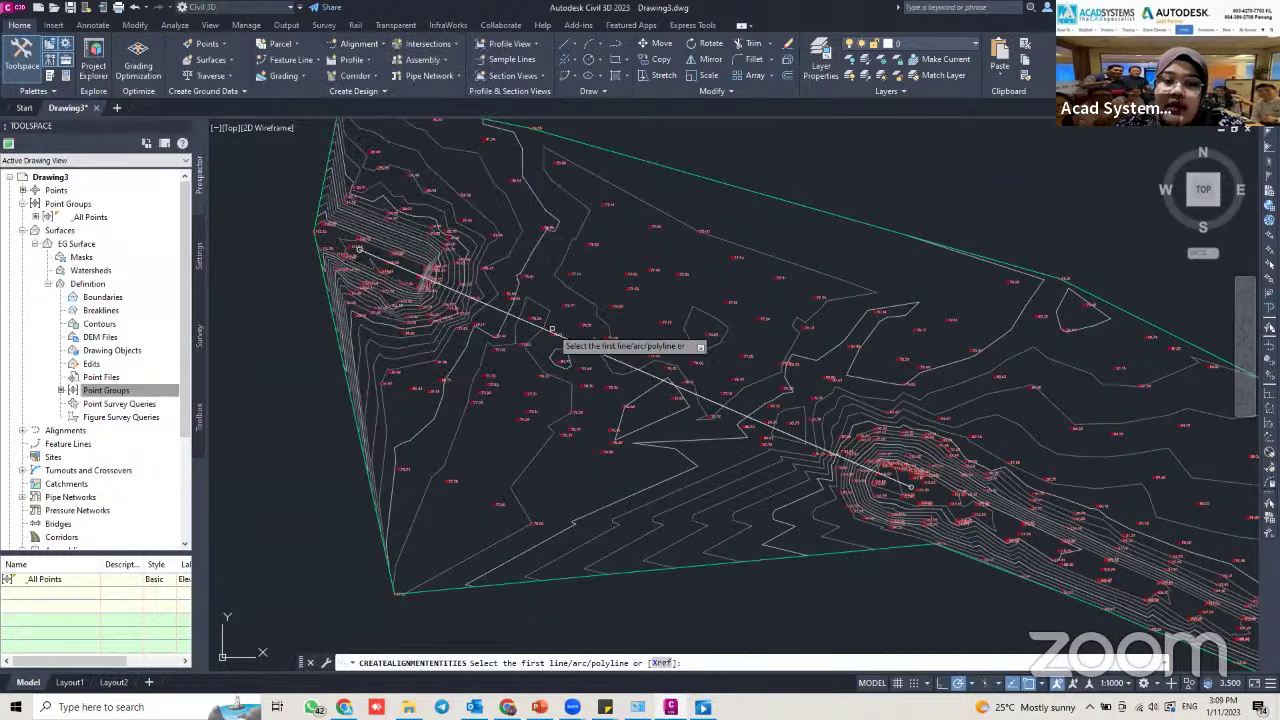
pyautogui.scroll(2, 620, 335)
pyautogui.scroll(1, 880, 420)
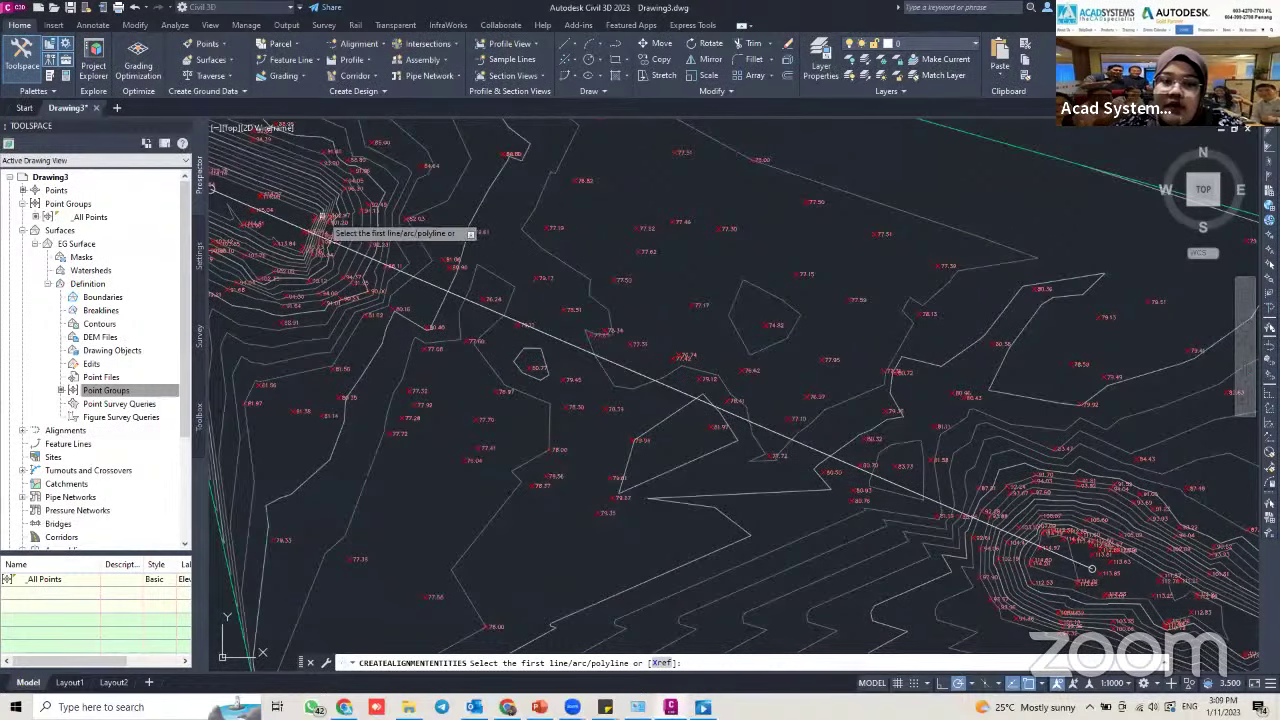
pyautogui.click(554, 330)
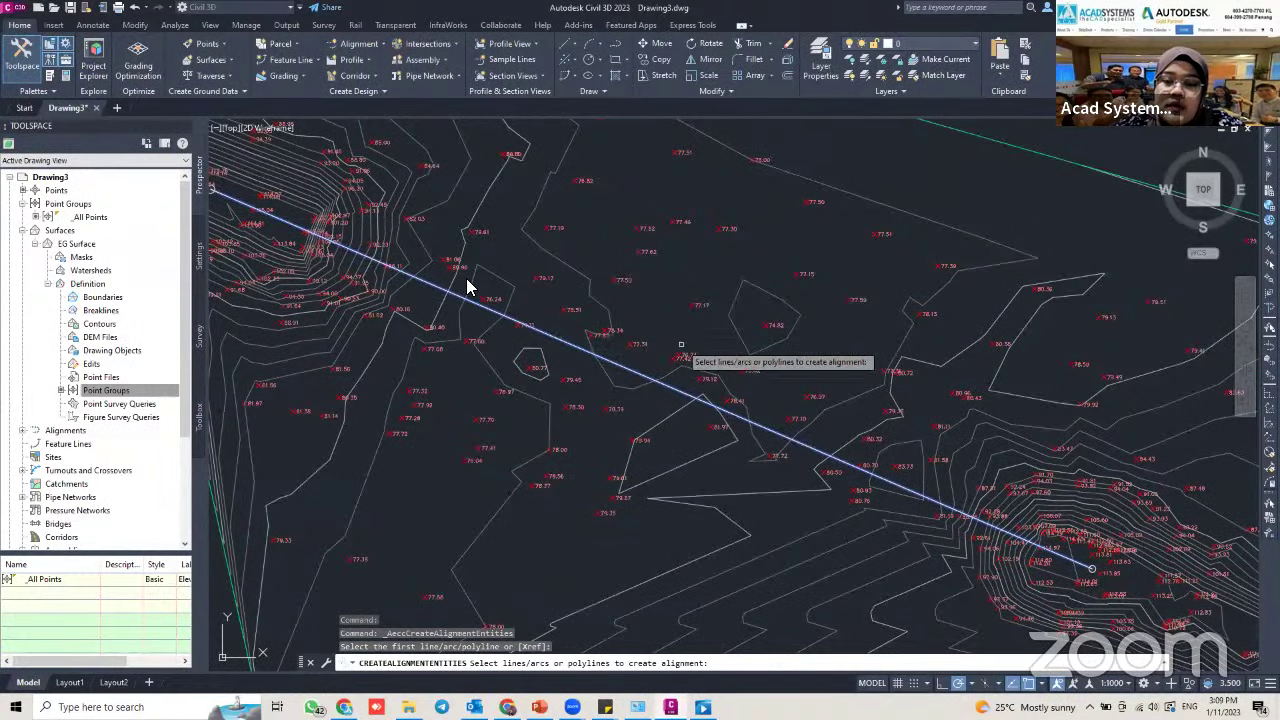
pyautogui.press('Return')
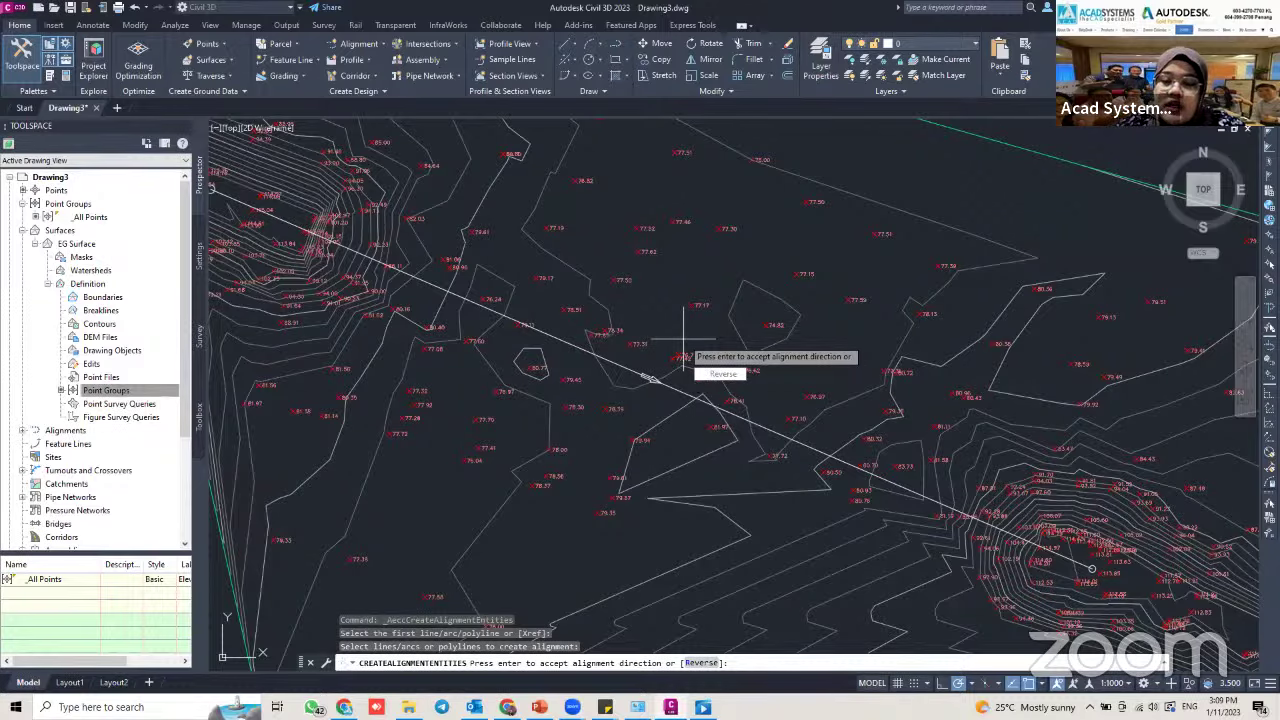
pyautogui.press('Return')
# Name the new alignment Road and Bridge
pyautogui.moveTo(446, 151); pyautogui.dragTo(637, 198)
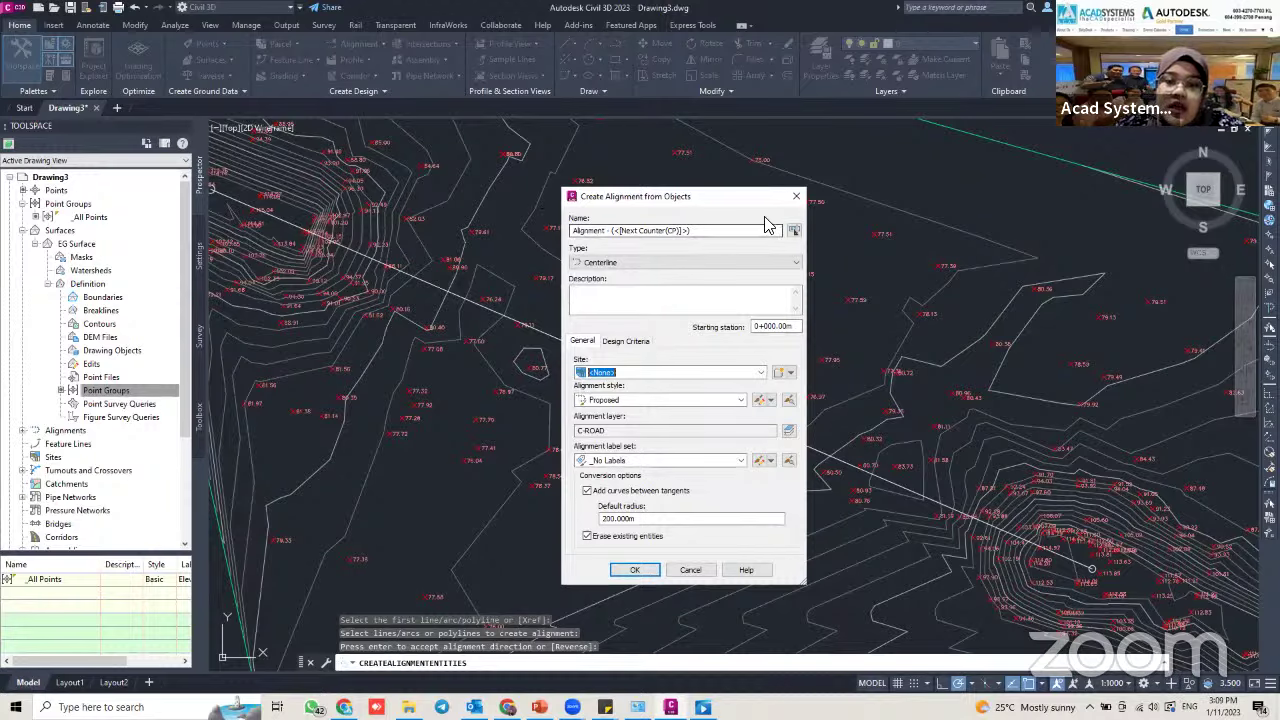
pyautogui.doubleClick(697, 231)
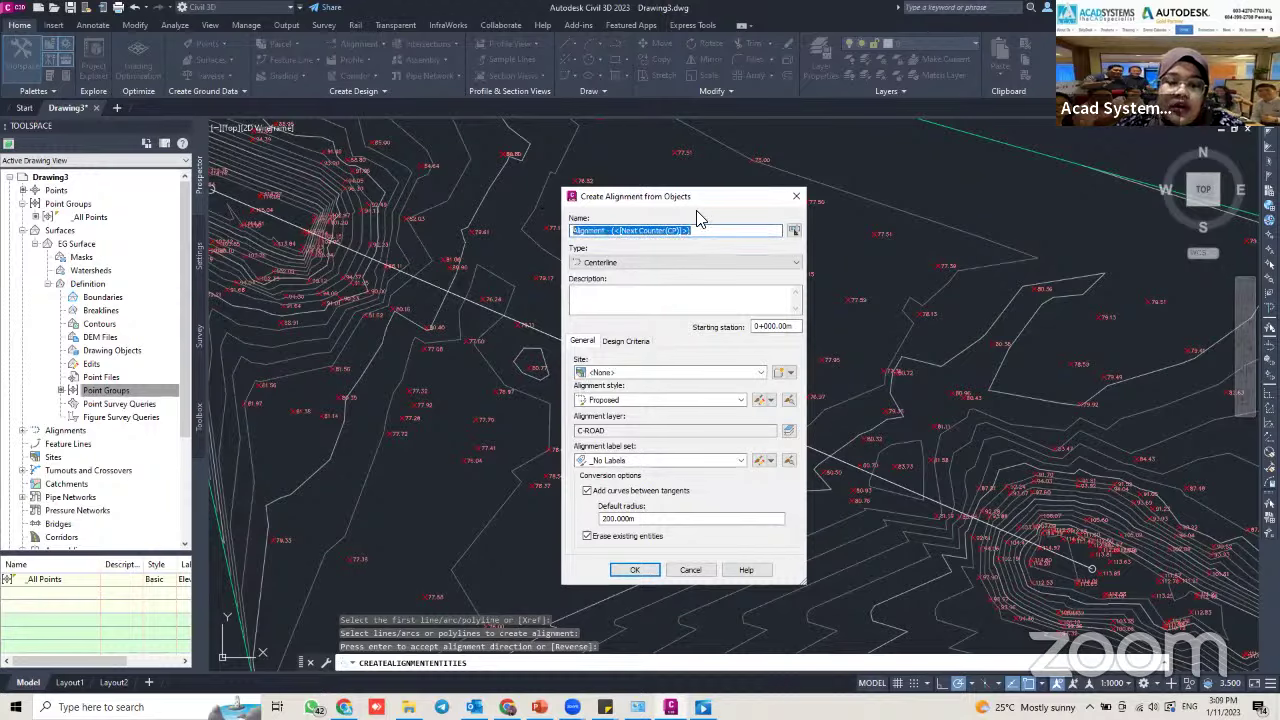
pyautogui.write('Road')
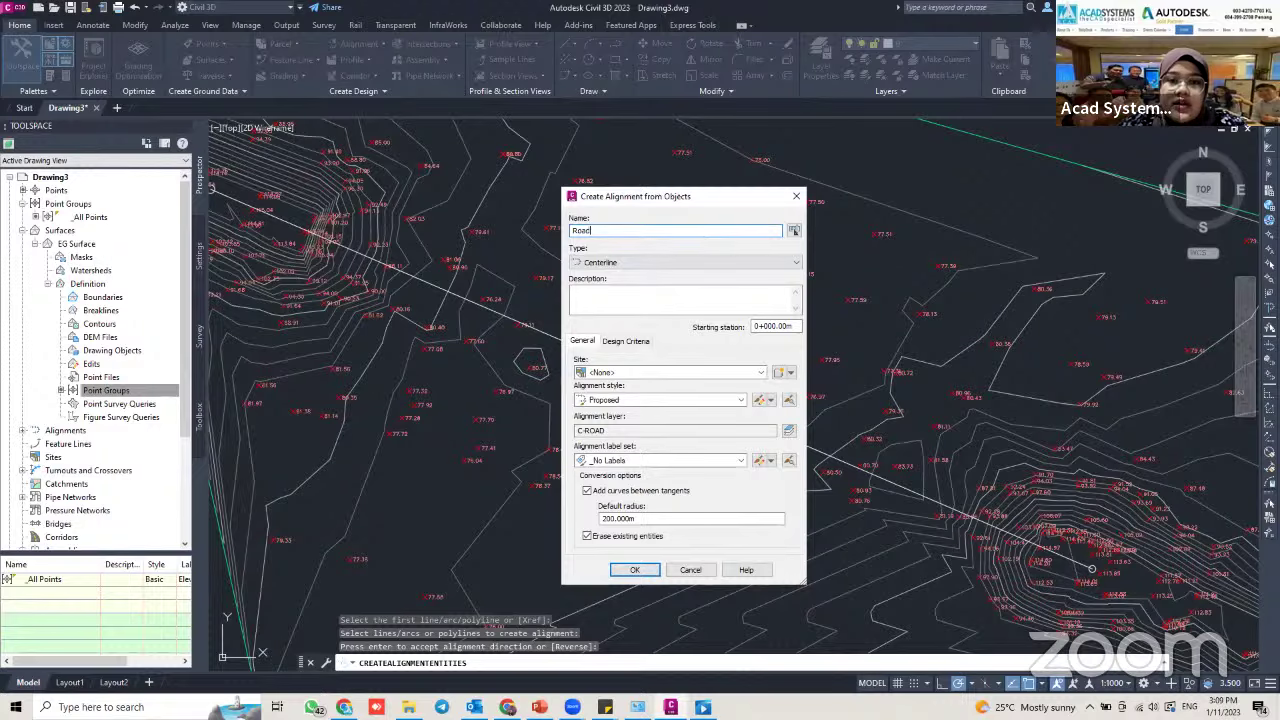
pyautogui.write(' and F')
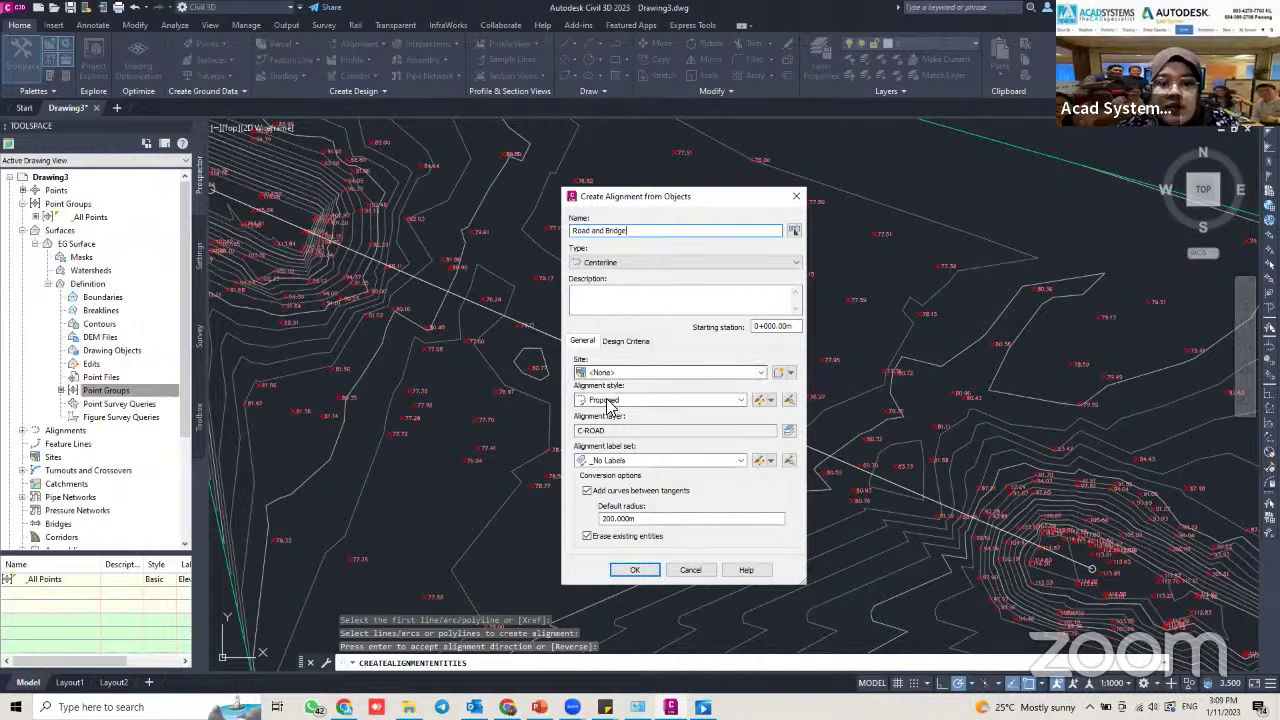
# Create the alignment with the Major and Minor only label set and without curves between tangents
pyautogui.click(637, 463)
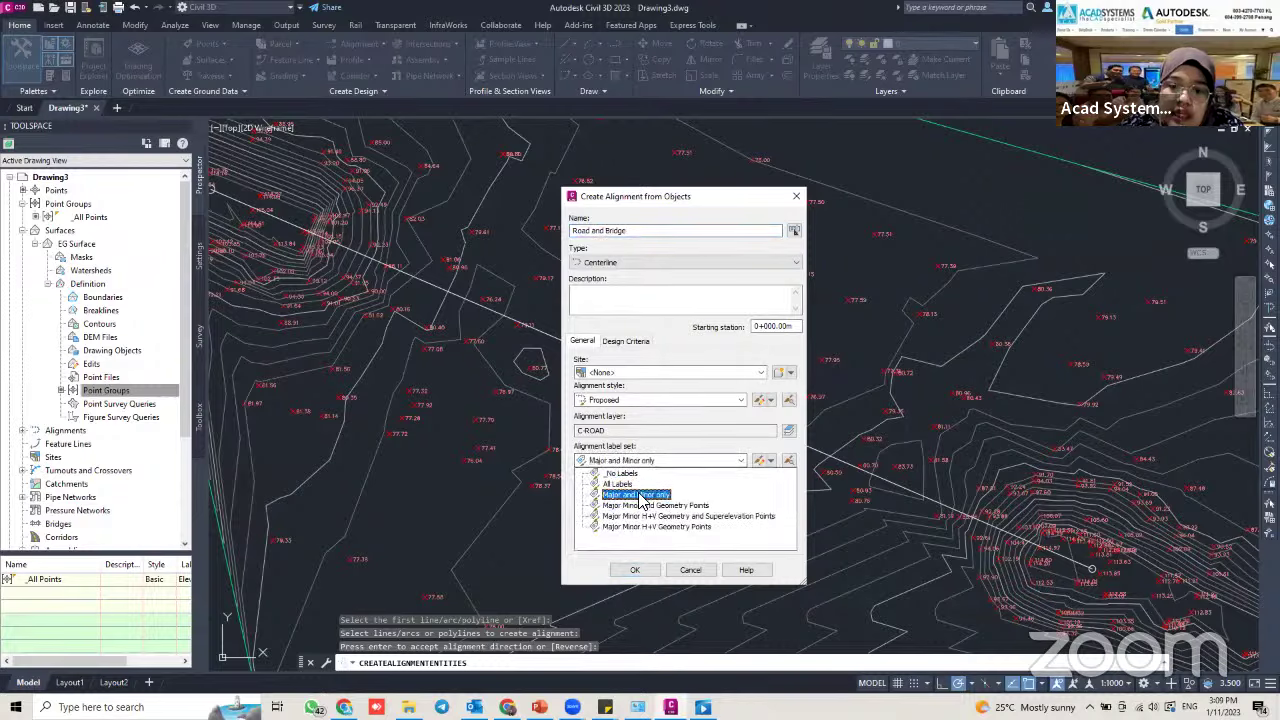
pyautogui.click(640, 496)
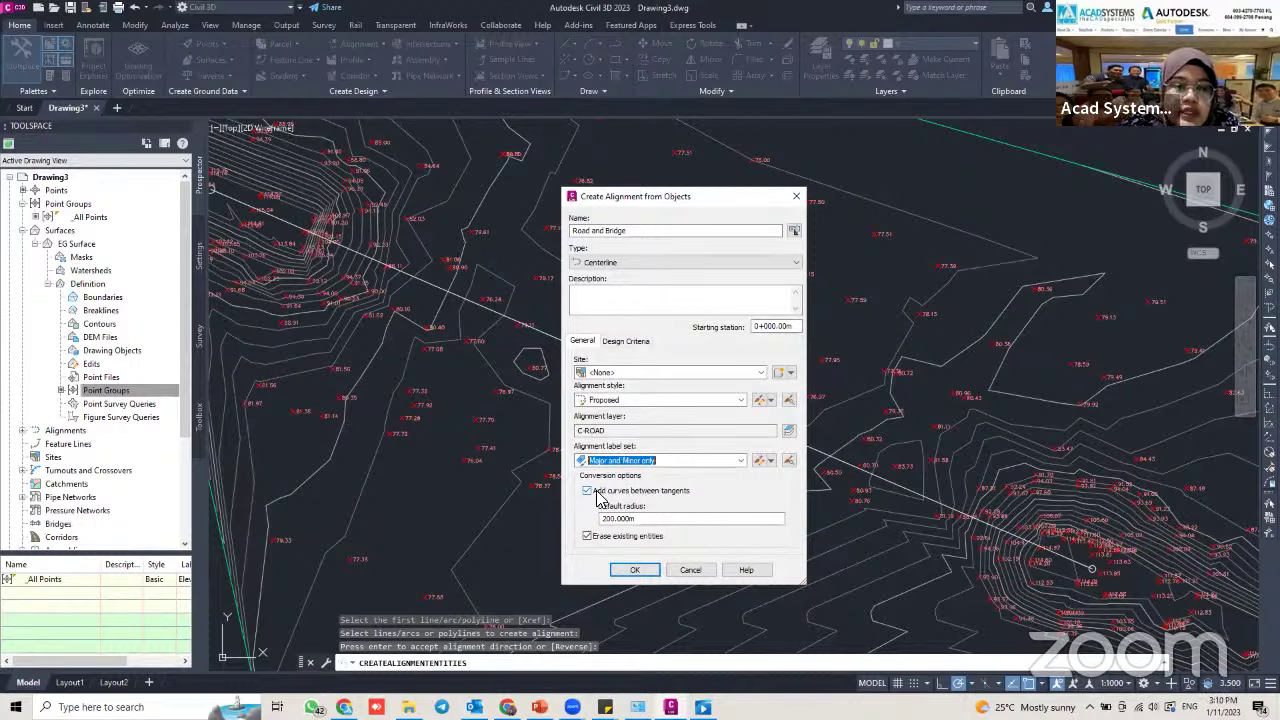
pyautogui.click(597, 492)
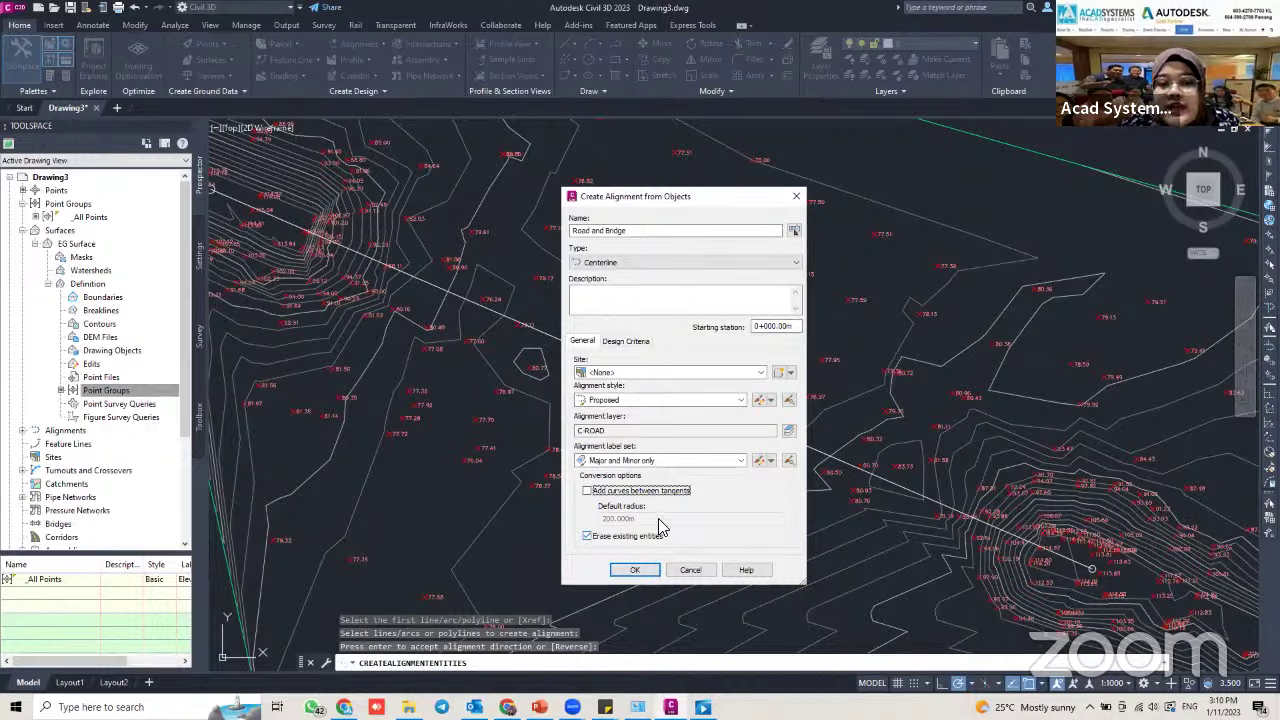
pyautogui.click(635, 570)
# Delete the marker circles at both ends of the Road and Bridge alignment
pyautogui.scroll(6, 400, 265)
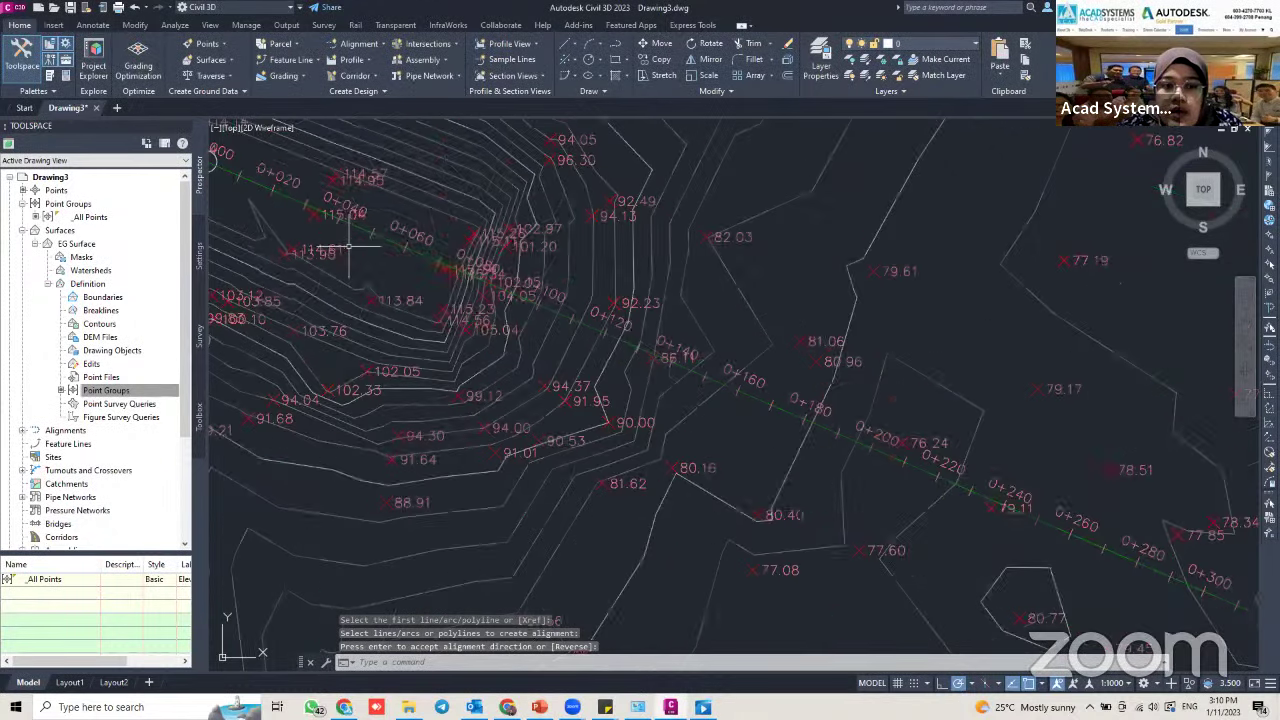
pyautogui.scroll(-5, 318, 245)
pyautogui.scroll(4, 560, 295)
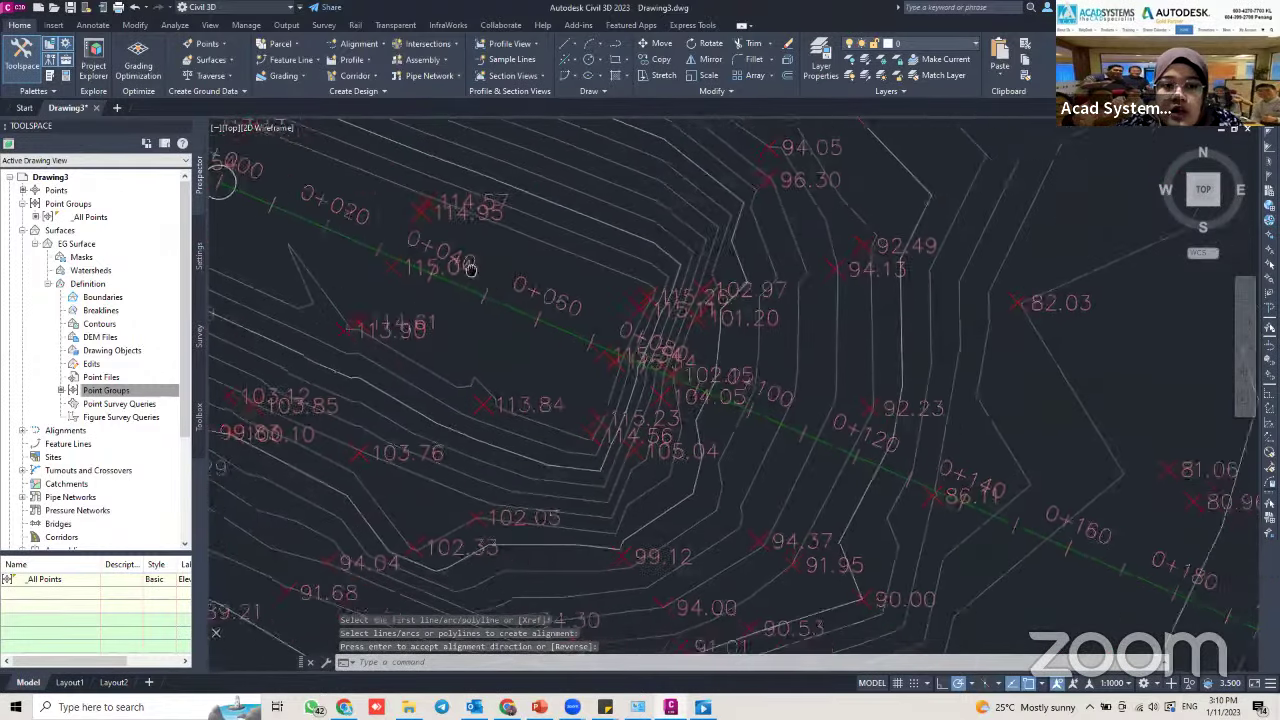
pyautogui.moveTo(560, 294); pyautogui.dragTo(372, 224, button='middle')
pyautogui.moveTo(795, 423)
pyautogui.mouseDown(button='middle')
pyautogui.moveTo(646, 349)
pyautogui.moveTo(990, 547)
pyautogui.mouseUp(button='middle')
pyautogui.scroll(5, 491, 267)
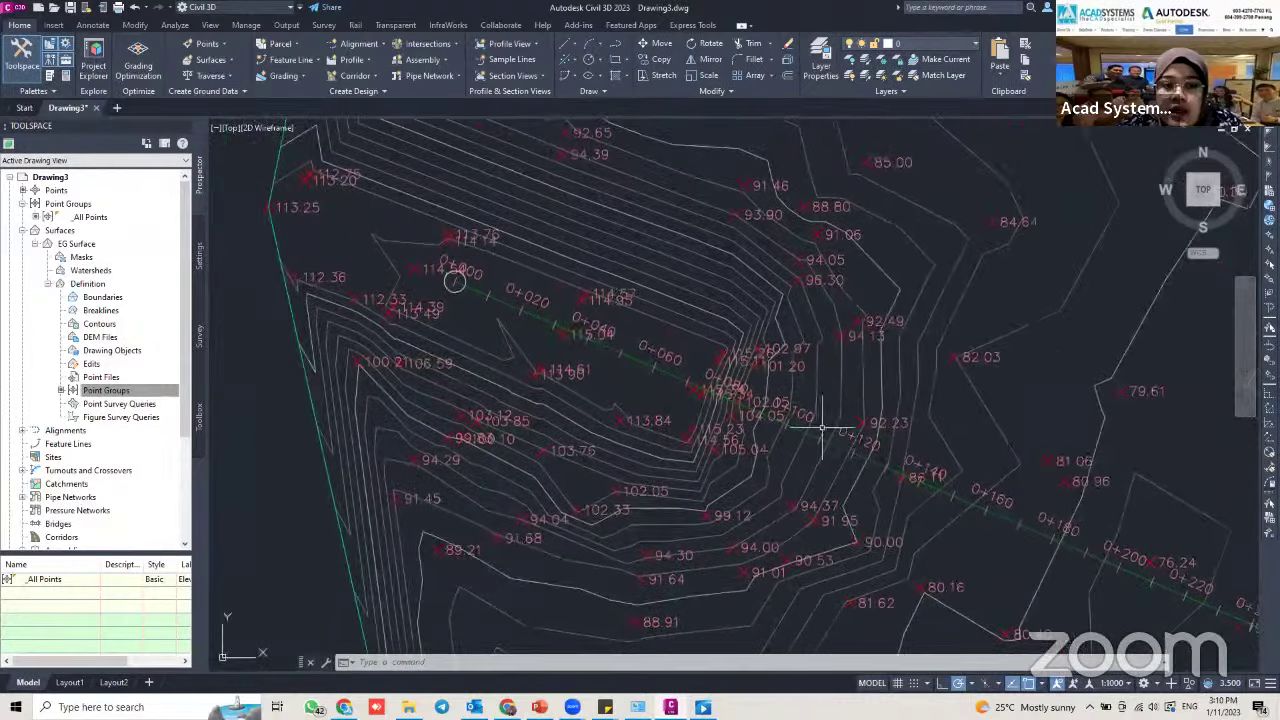
pyautogui.click(424, 300)
pyautogui.click(400, 300)
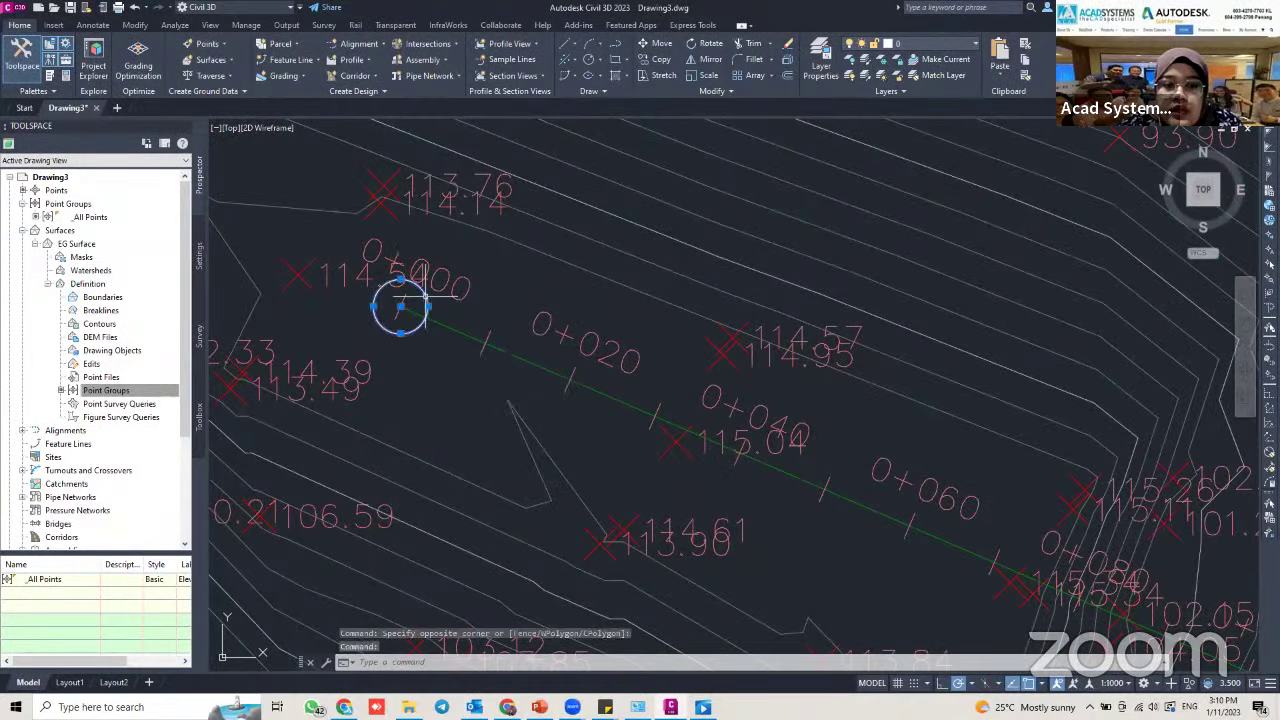
pyautogui.scroll(-5, 608, 334)
pyautogui.moveTo(860, 375); pyautogui.dragTo(729, 317, button='middle')
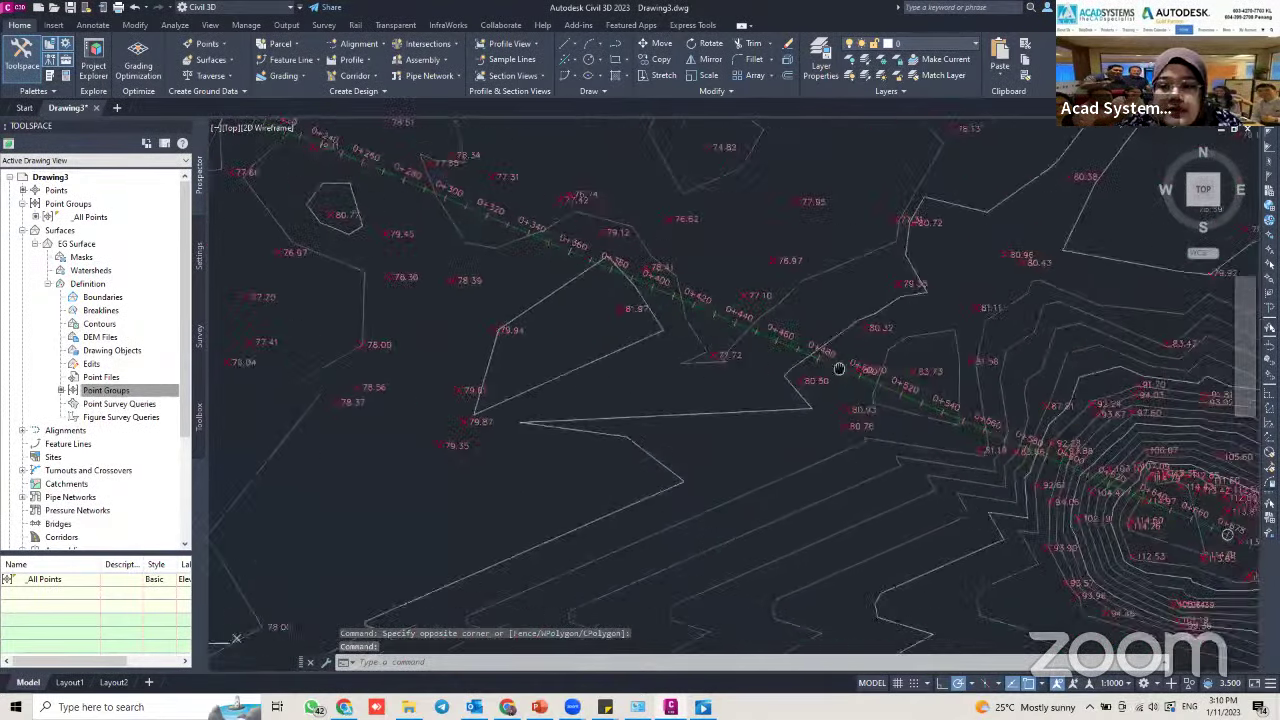
pyautogui.moveTo(837, 366); pyautogui.dragTo(623, 300, button='middle')
pyautogui.scroll(5, 931, 436)
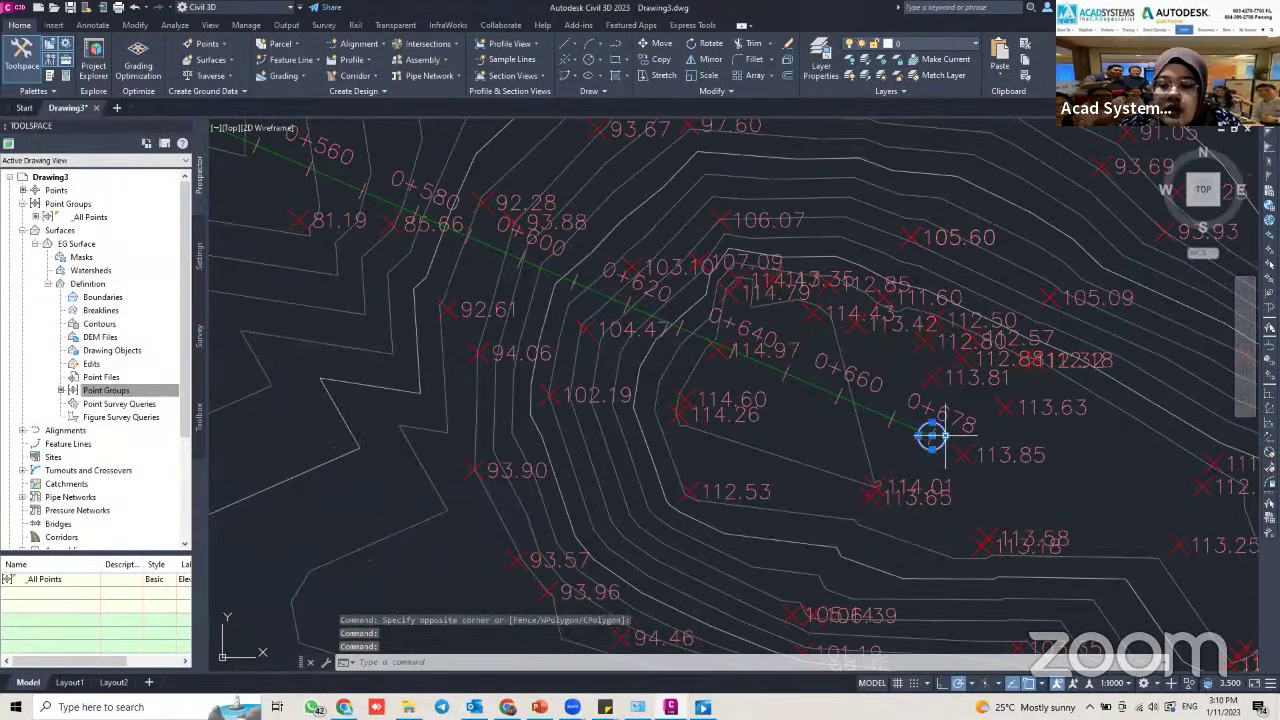
pyautogui.press('Delete')
# Examine the course and station labels of the alignment between the western and eastern mounds
pyautogui.scroll(-5, 466, 312)
pyautogui.scroll(6, 466, 312)
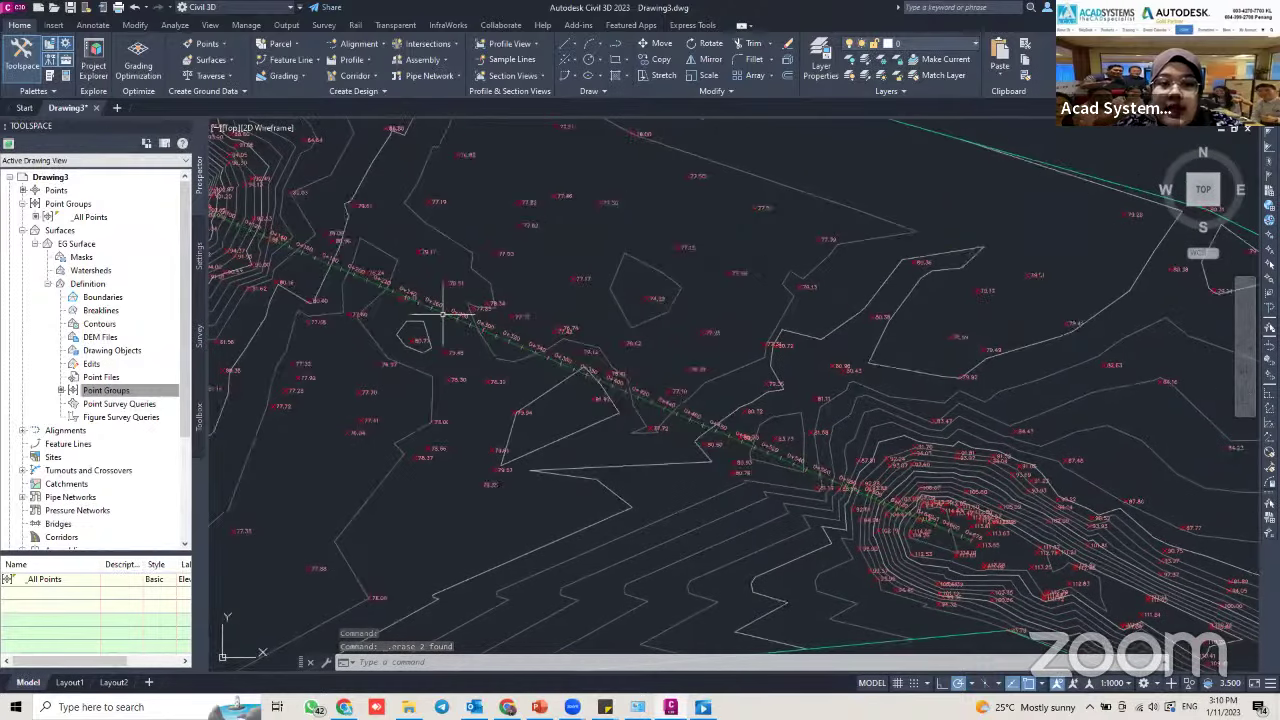
pyautogui.scroll(2, 443, 306)
pyautogui.scroll(-5, 460, 330)
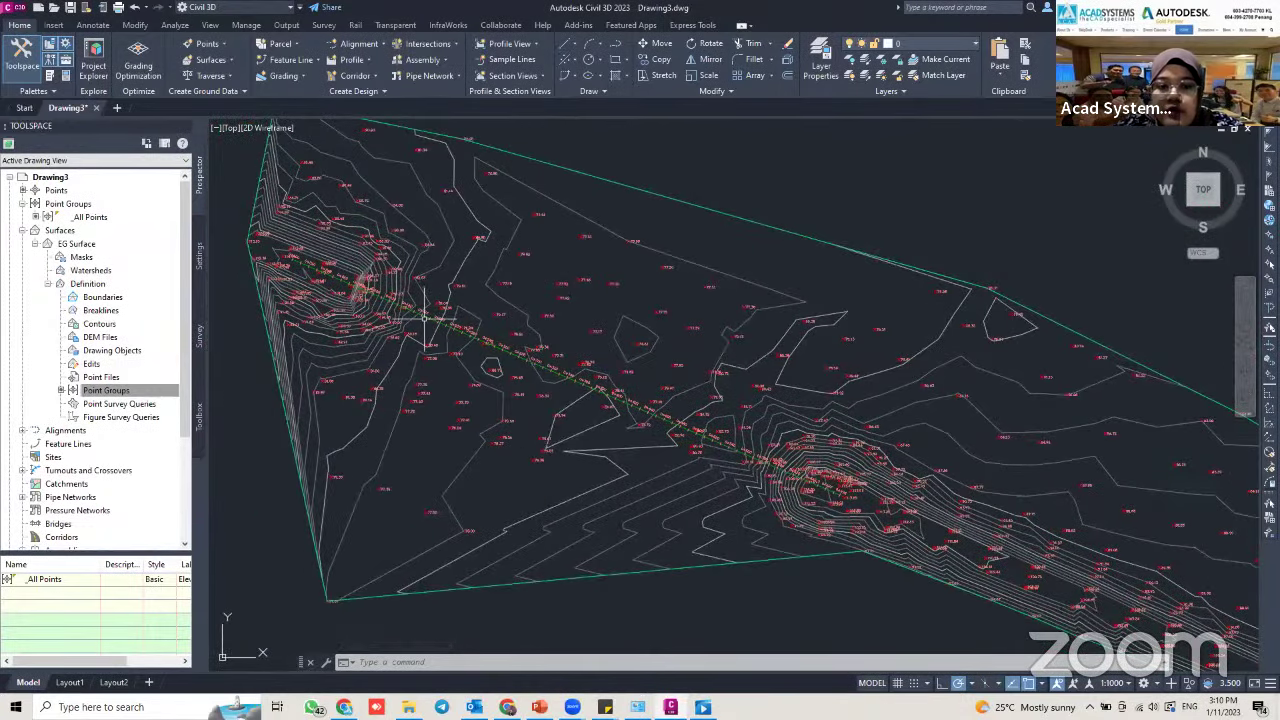
pyautogui.scroll(3, 427, 316)
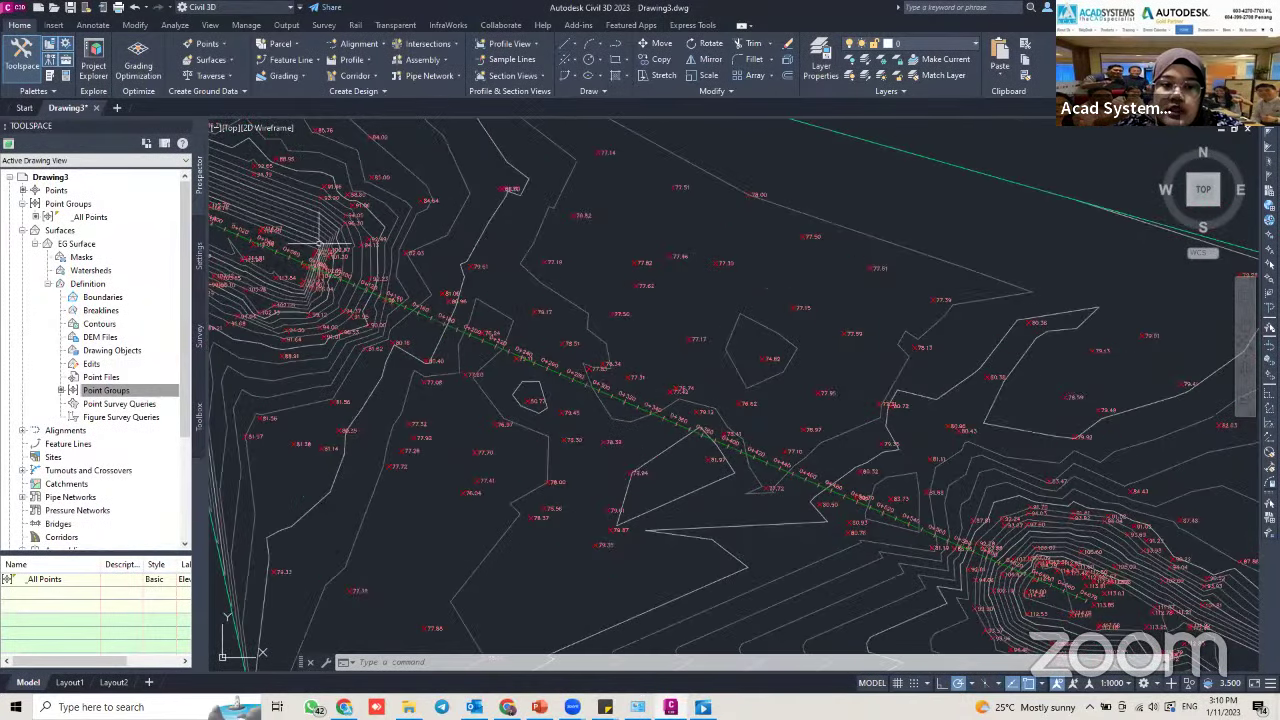
pyautogui.scroll(-1, 769, 355)
pyautogui.scroll(1, 580, 290)
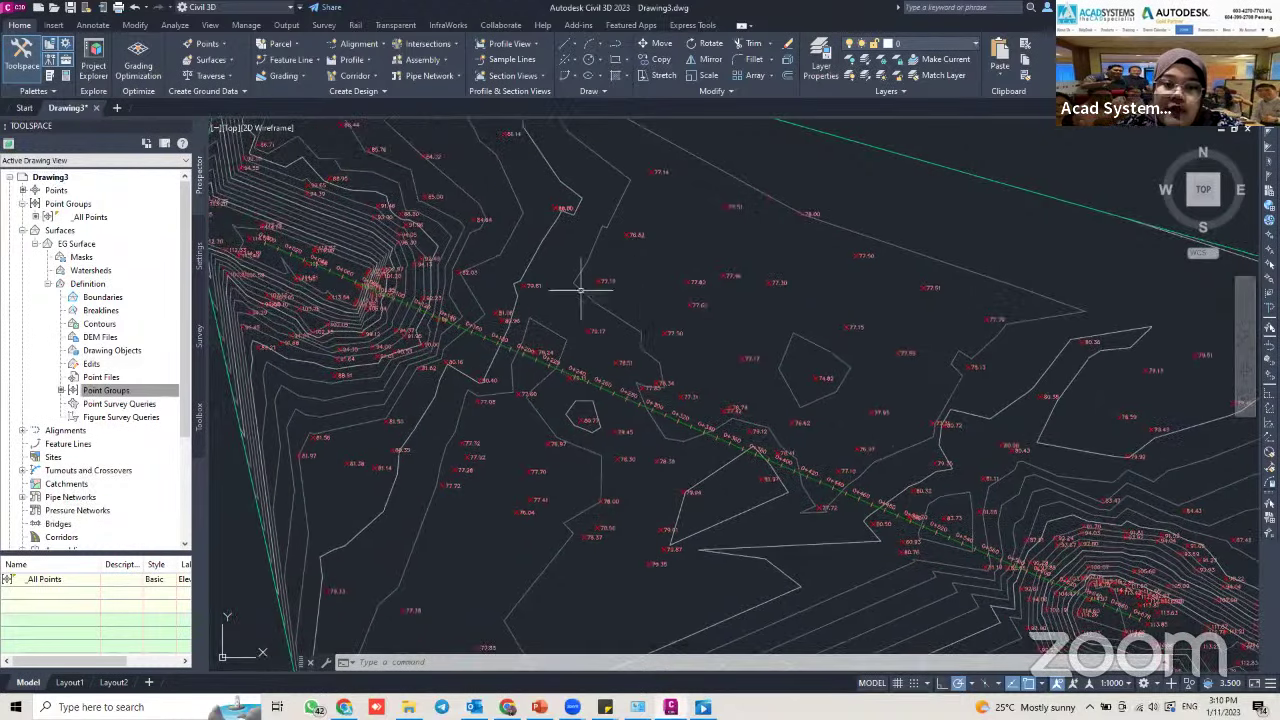
# Sample a surface profile from EG Surface along the full length of the Road and Bridge alignment
pyautogui.moveTo(623, 322); pyautogui.dragTo(571, 286, button='middle')
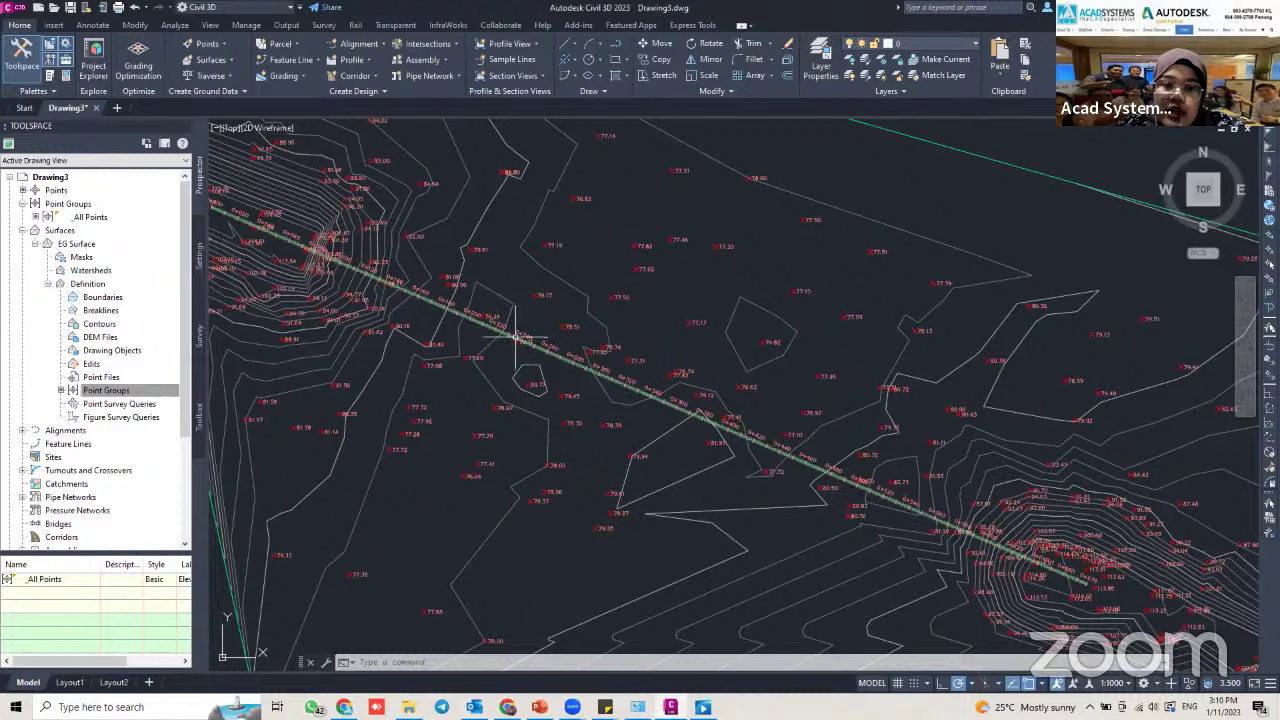
pyautogui.click(510, 335)
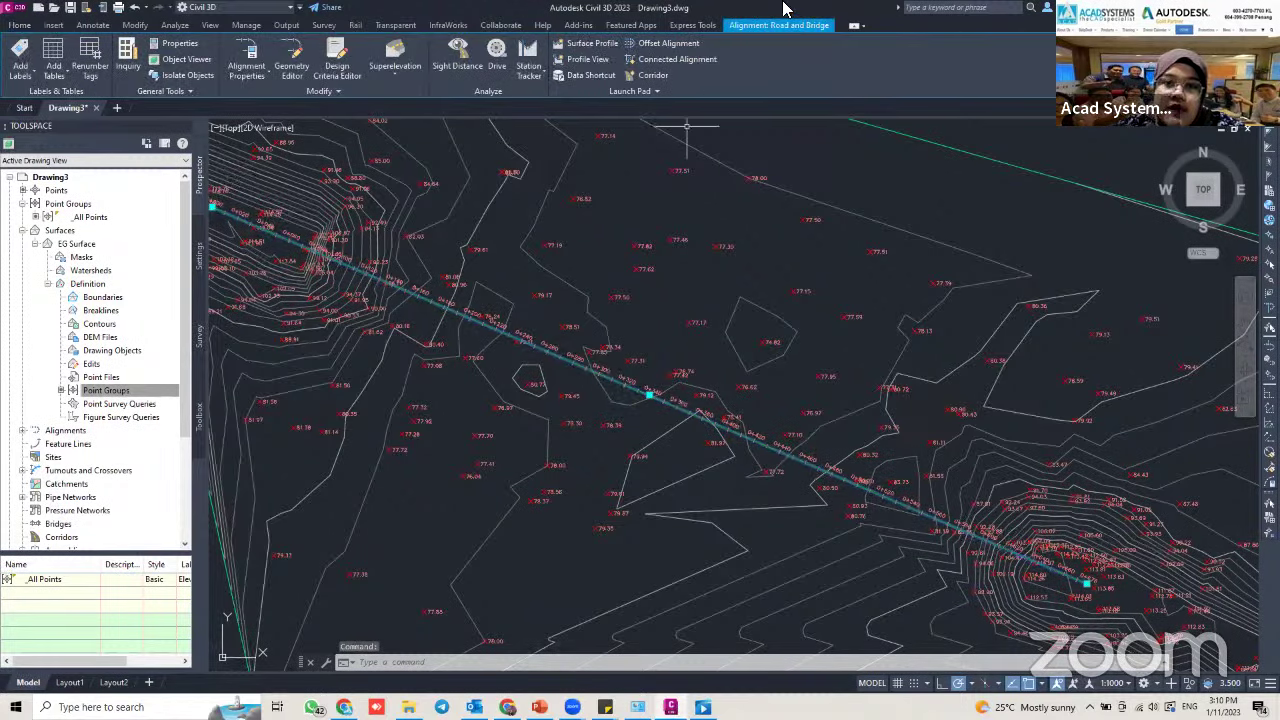
pyautogui.click(592, 44)
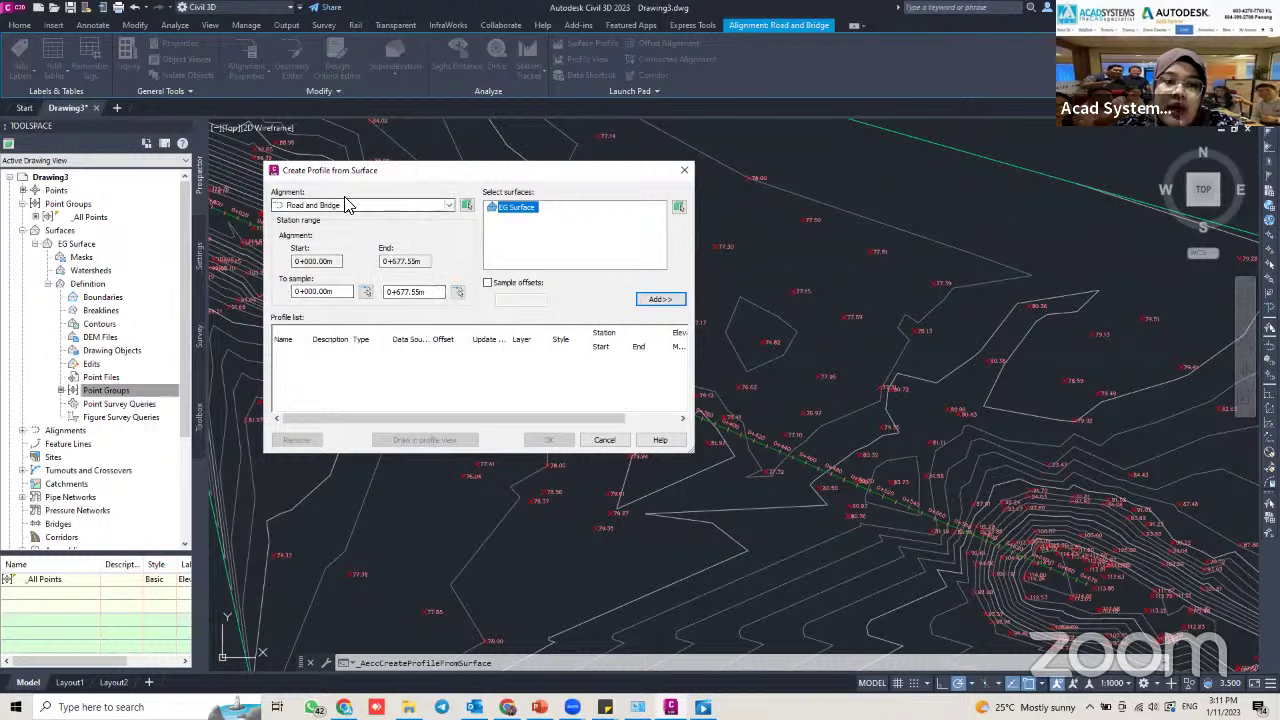
pyautogui.click(443, 207)
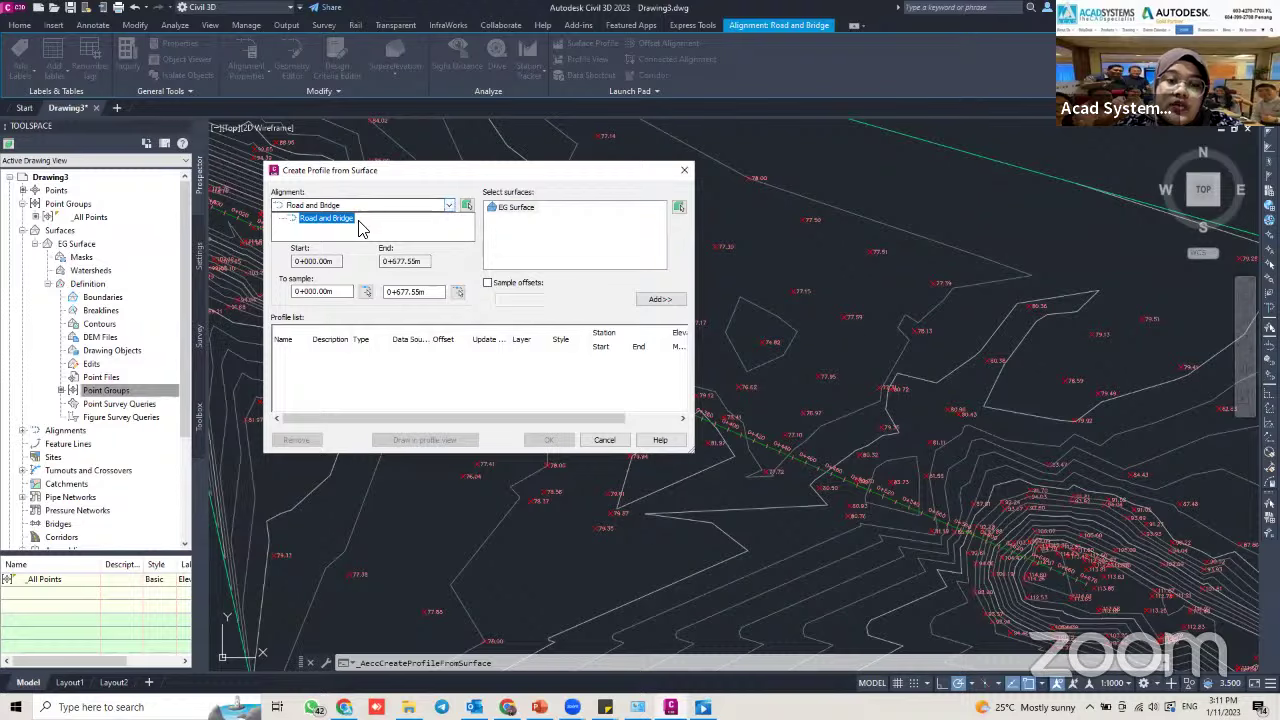
pyautogui.click(447, 206)
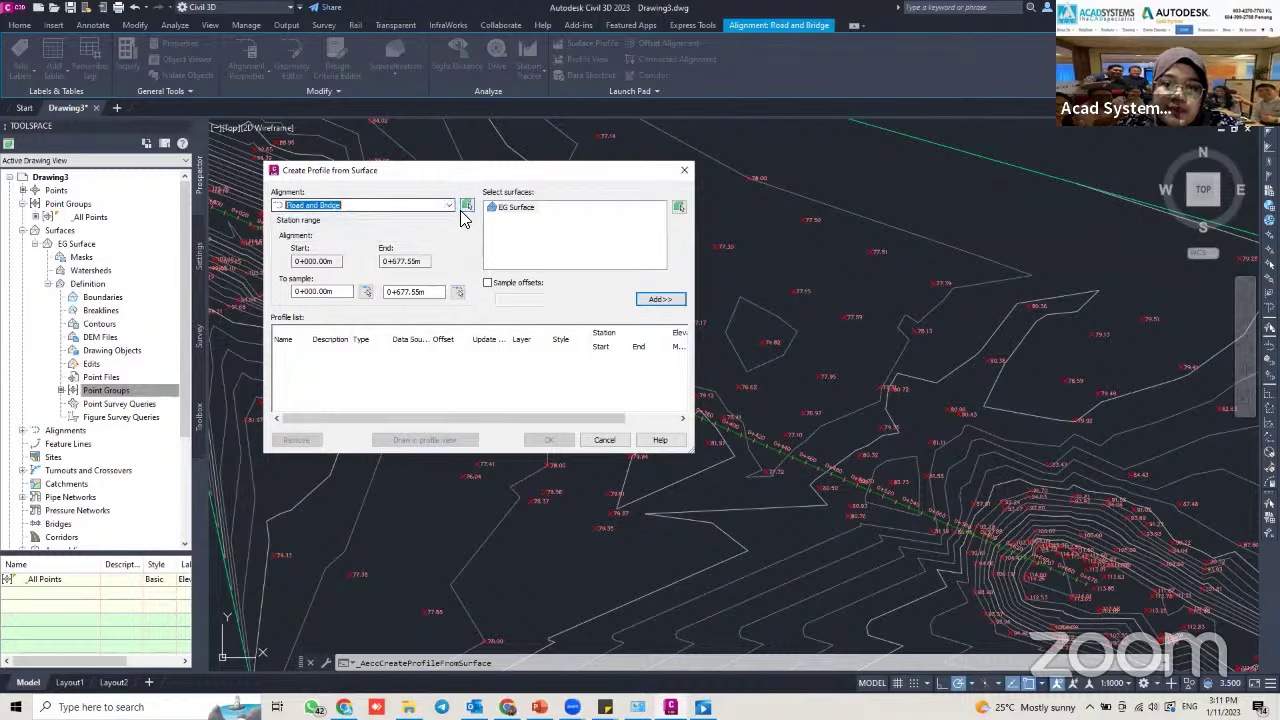
pyautogui.click(659, 302)
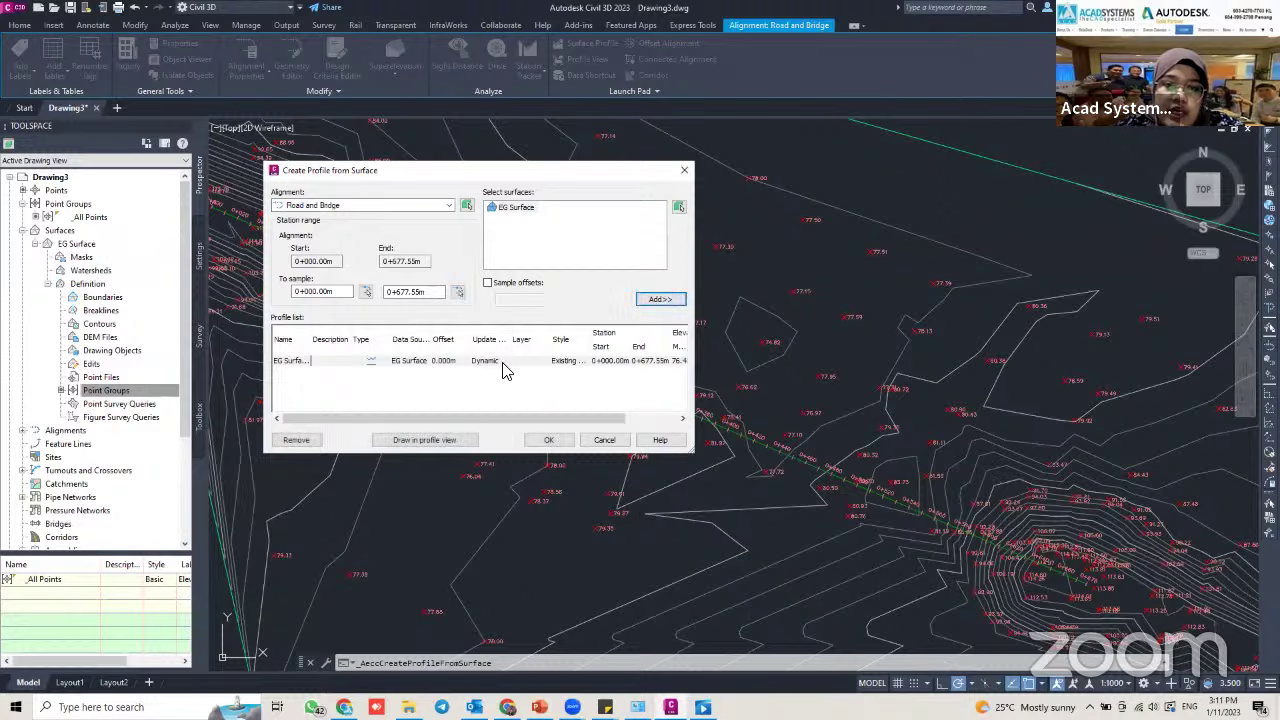
pyautogui.moveTo(436, 418)
pyautogui.mouseDown()
pyautogui.moveTo(555, 420)
pyautogui.moveTo(500, 422)
pyautogui.mouseUp()
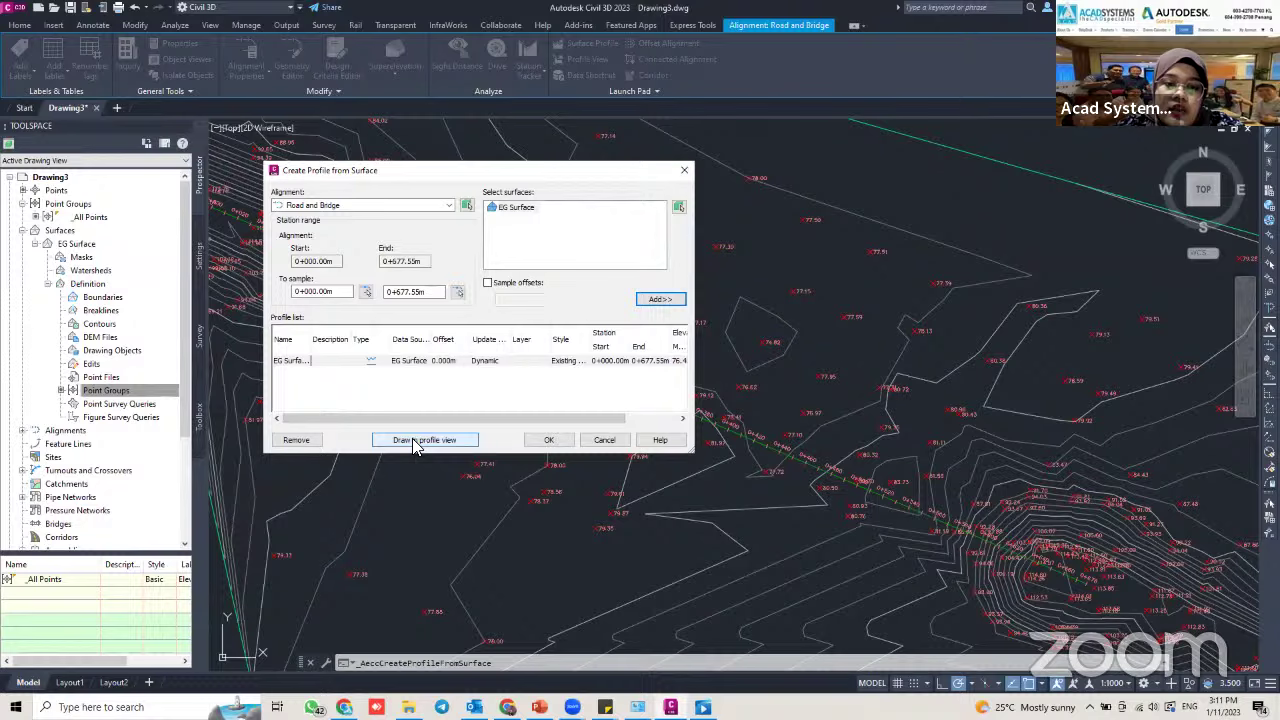
# Set up a profile view for the sampled profile using the Land Desktop Profile View style, keeping the remaining wizard settings at their defaults
pyautogui.click(415, 441)
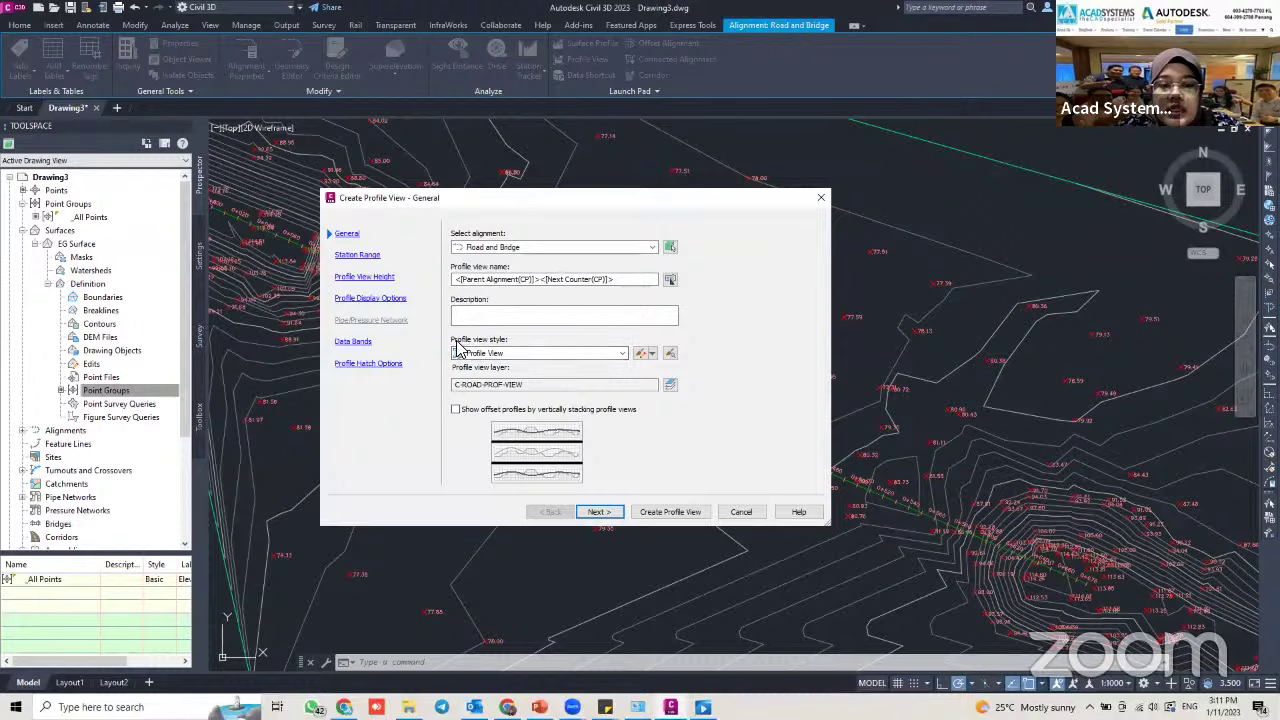
pyautogui.click(537, 356)
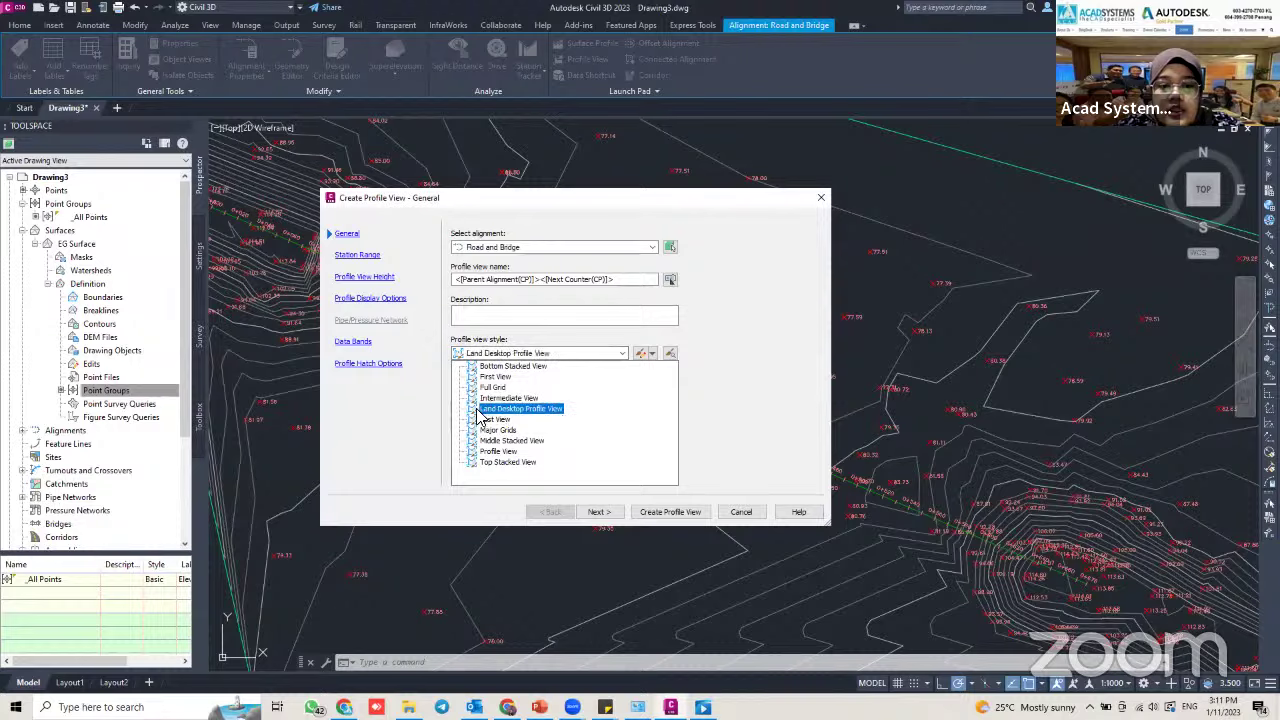
pyautogui.click(537, 410)
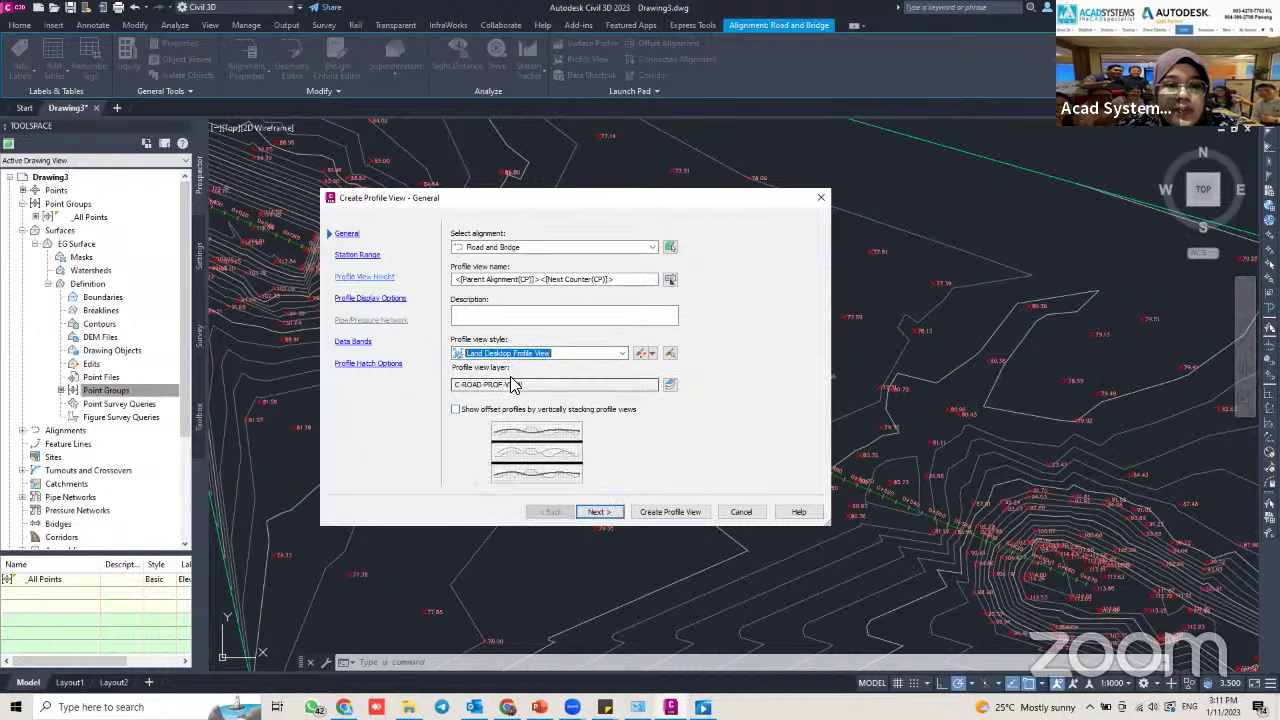
pyautogui.click(598, 512)
pyautogui.click(598, 512)
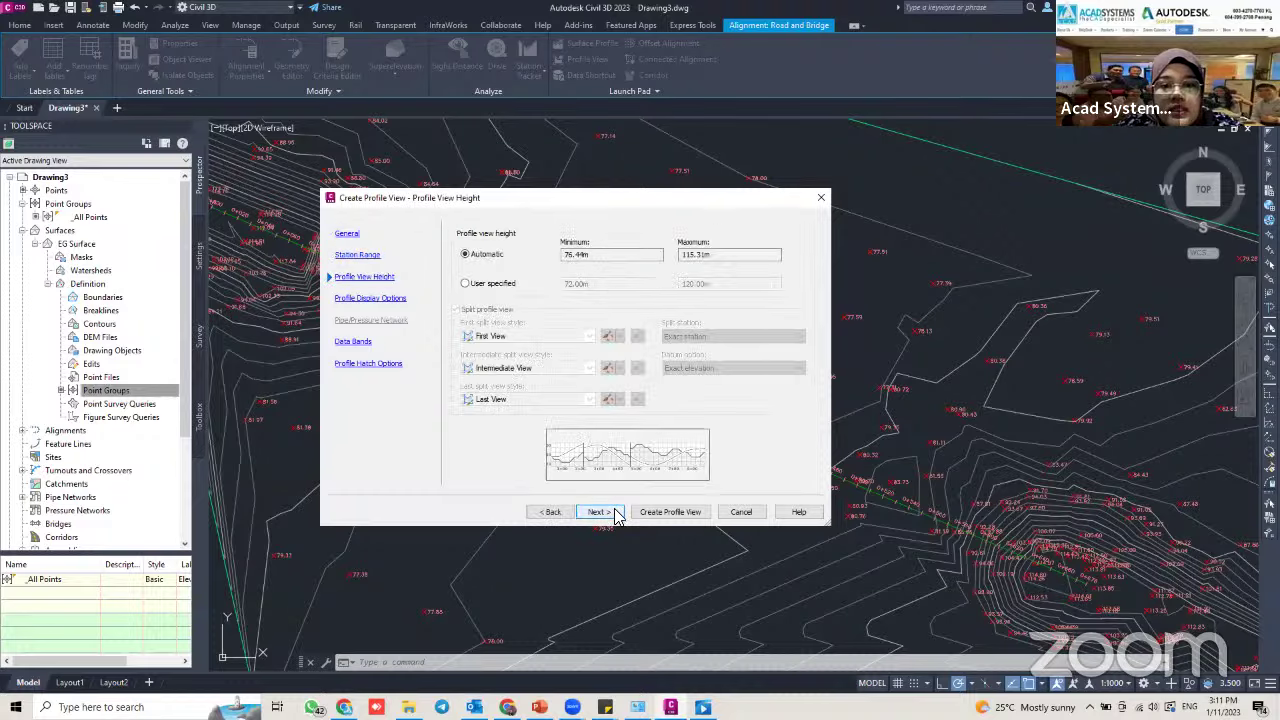
pyautogui.click(598, 512)
pyautogui.click(615, 513)
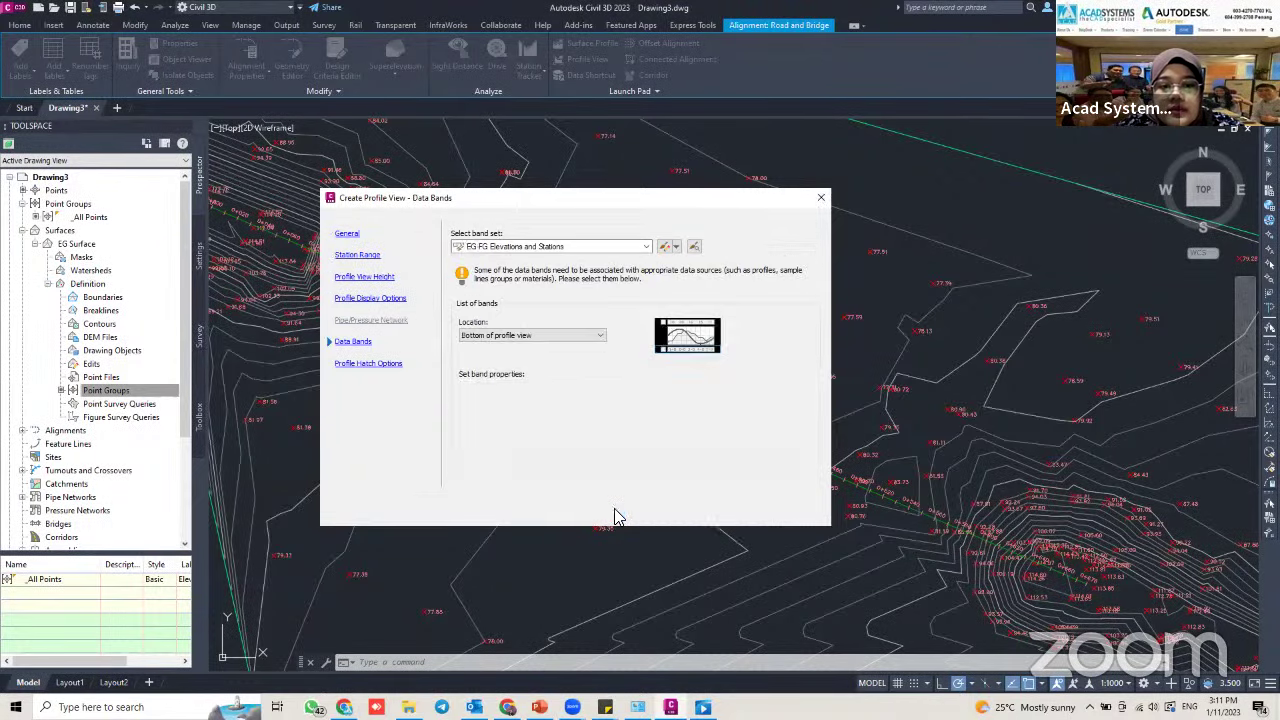
pyautogui.click(612, 513)
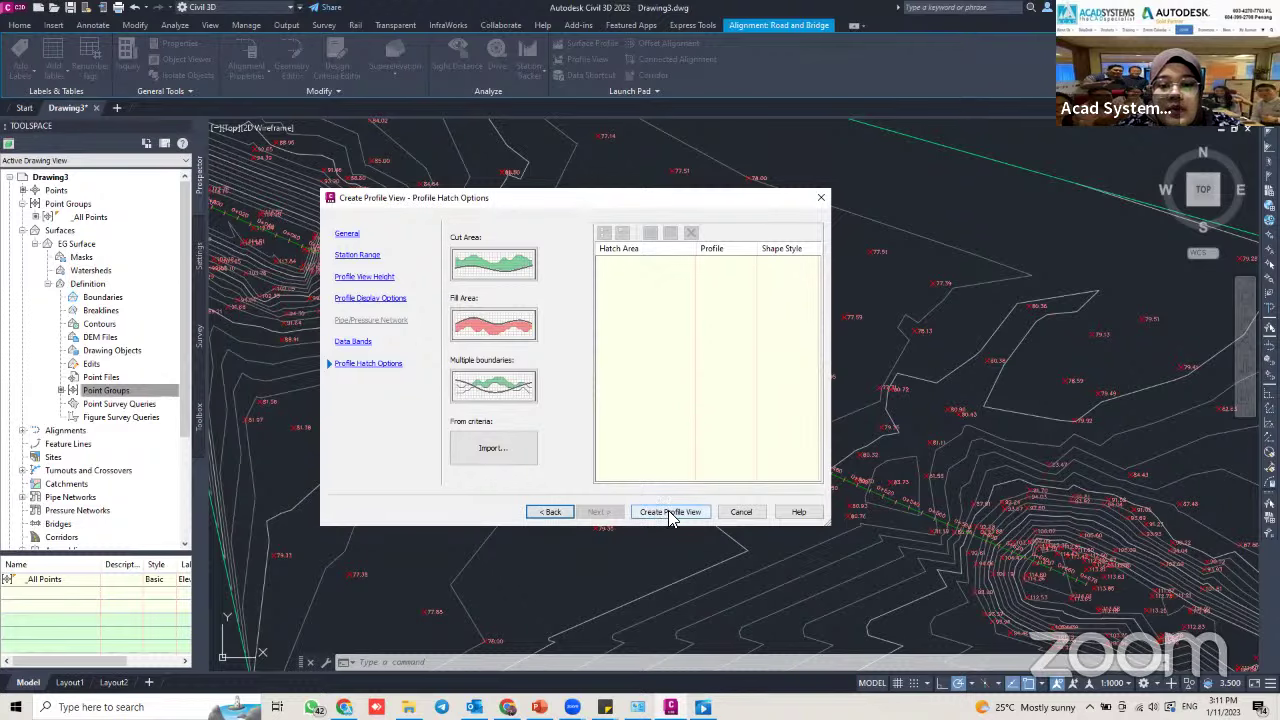
# Create the profile view in the empty area north of the terrain and check the existing ground profile
pyautogui.click(670, 513)
pyautogui.scroll(-3, 674, 515)
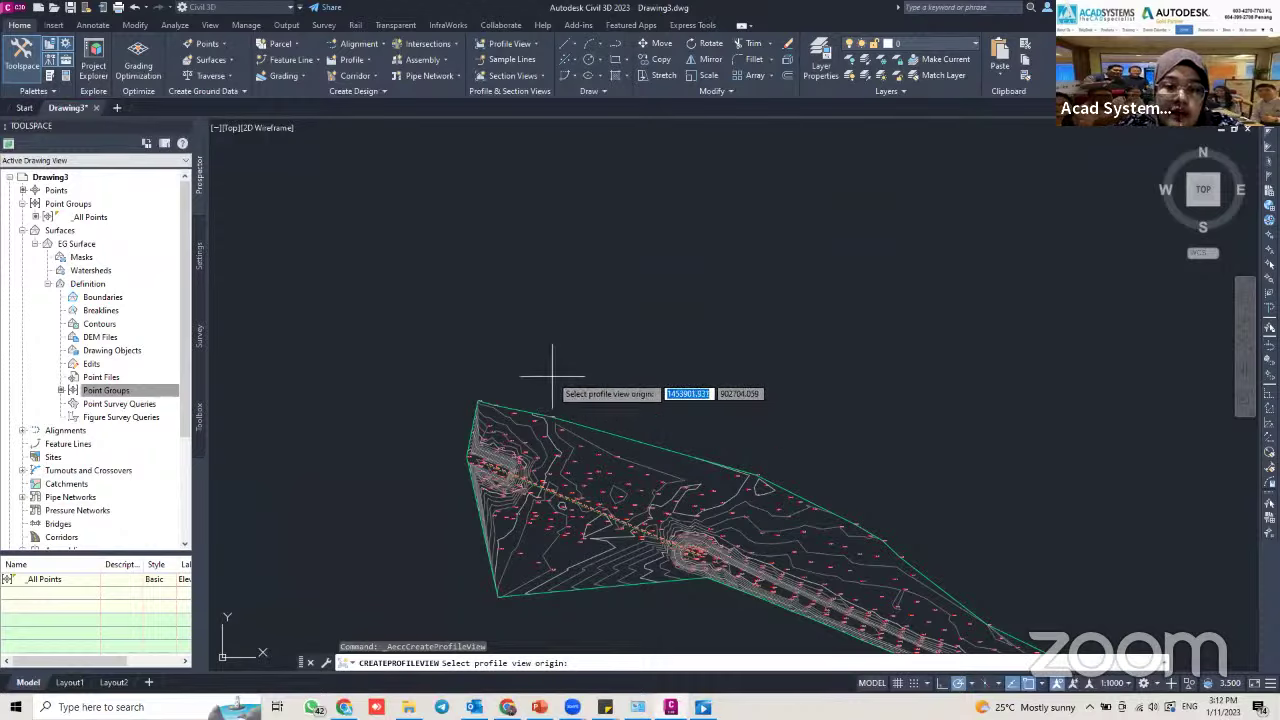
pyautogui.scroll(2, 586, 366)
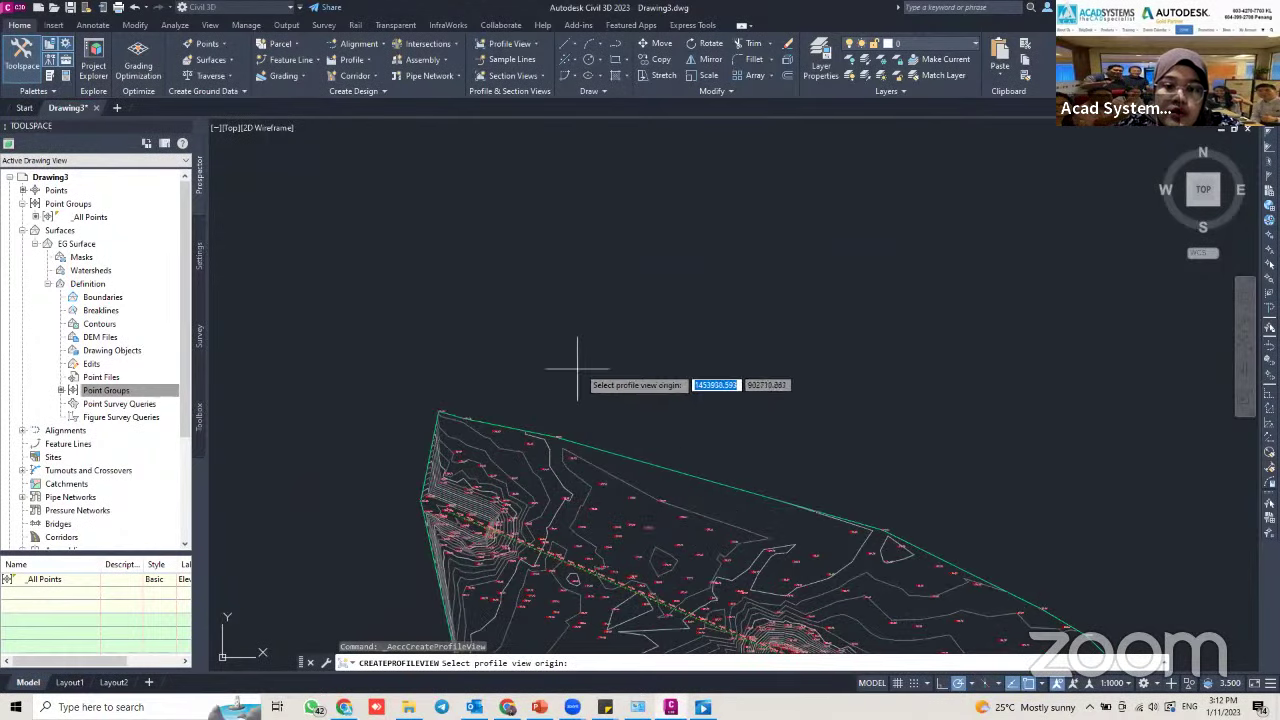
pyautogui.click(408, 365)
pyautogui.moveTo(694, 391); pyautogui.dragTo(667, 445, button='middle')
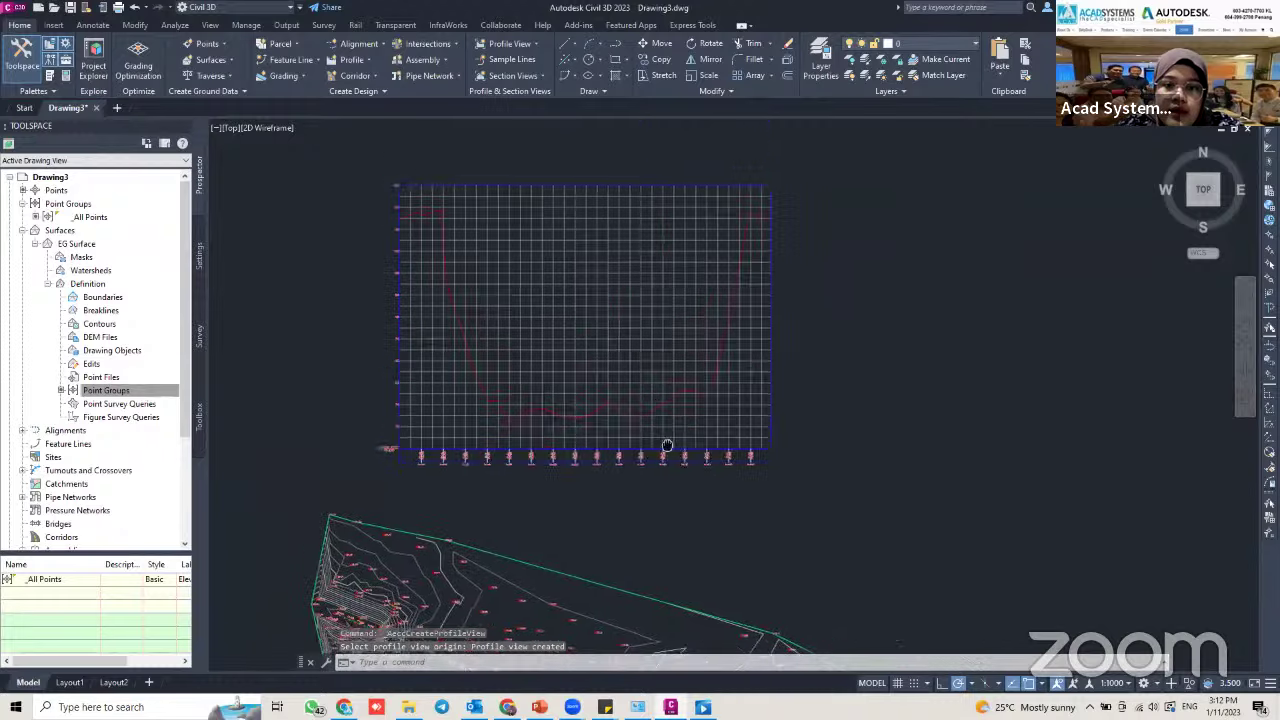
pyautogui.scroll(3, 409, 249)
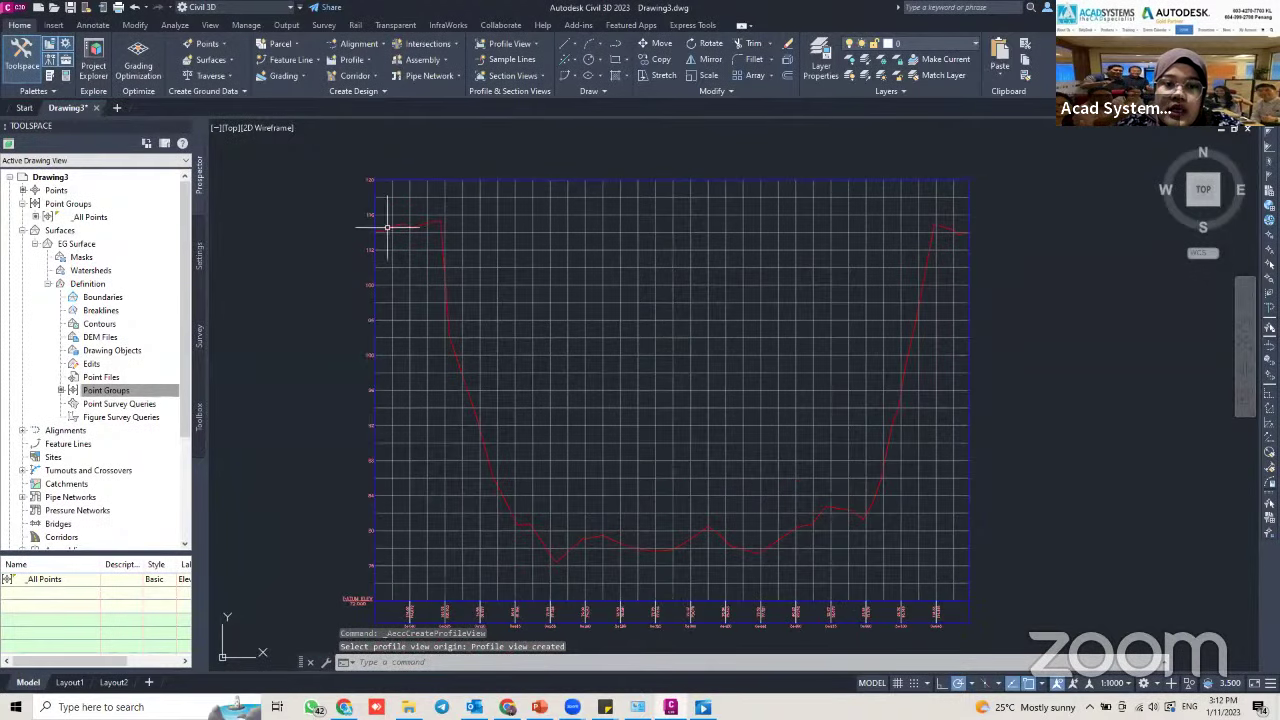
pyautogui.click(424, 223)
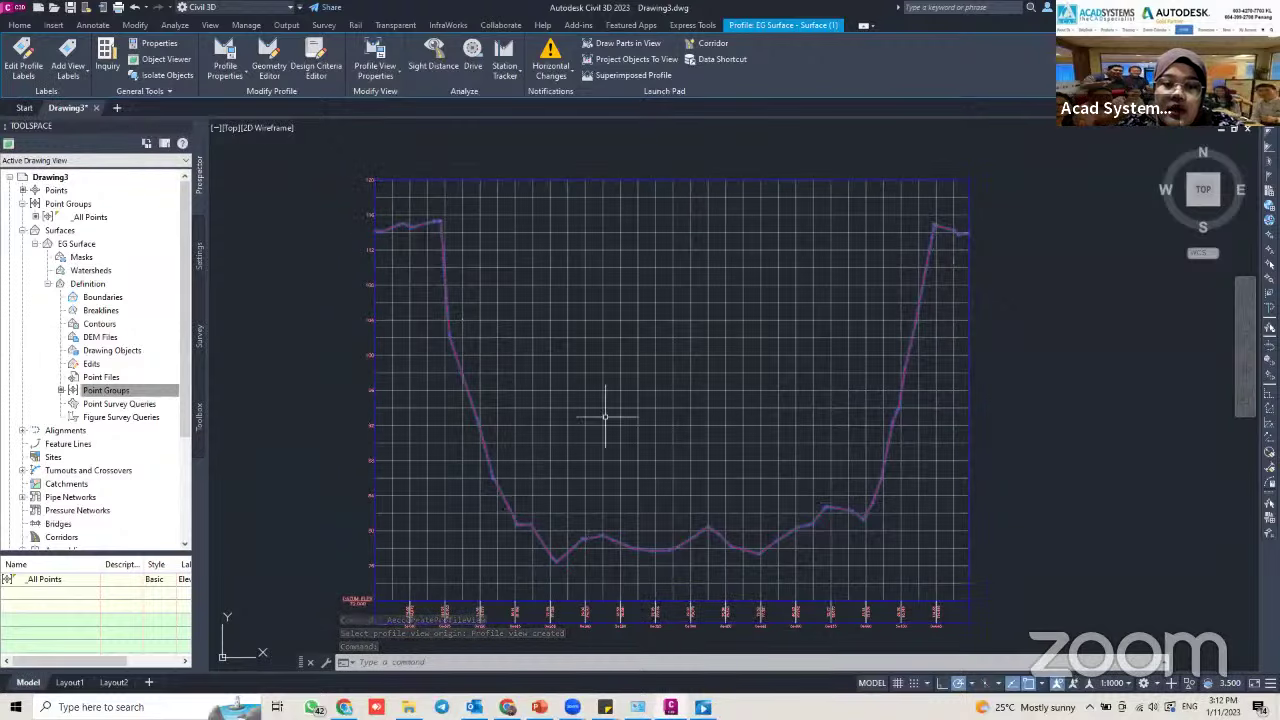
pyautogui.press('Escape')
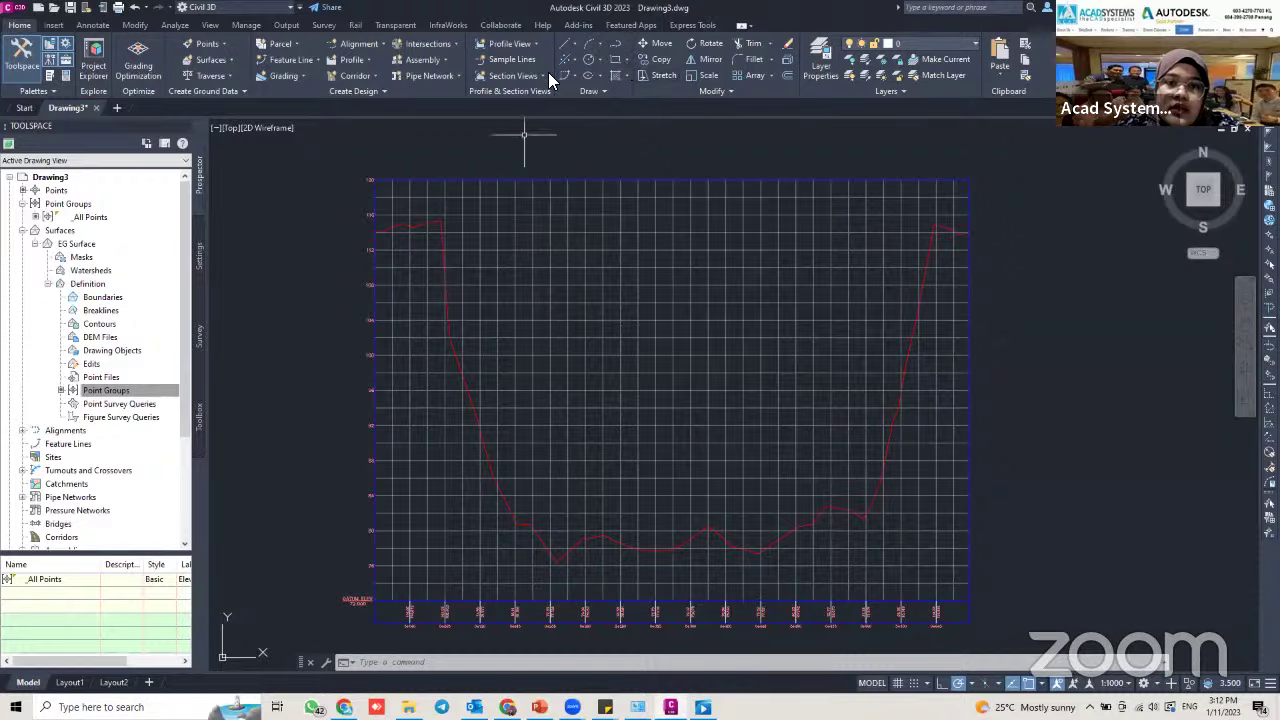
# Set the major tick interval of the top horizontal axis to 20 m in the profile view's style
pyautogui.click(443, 337)
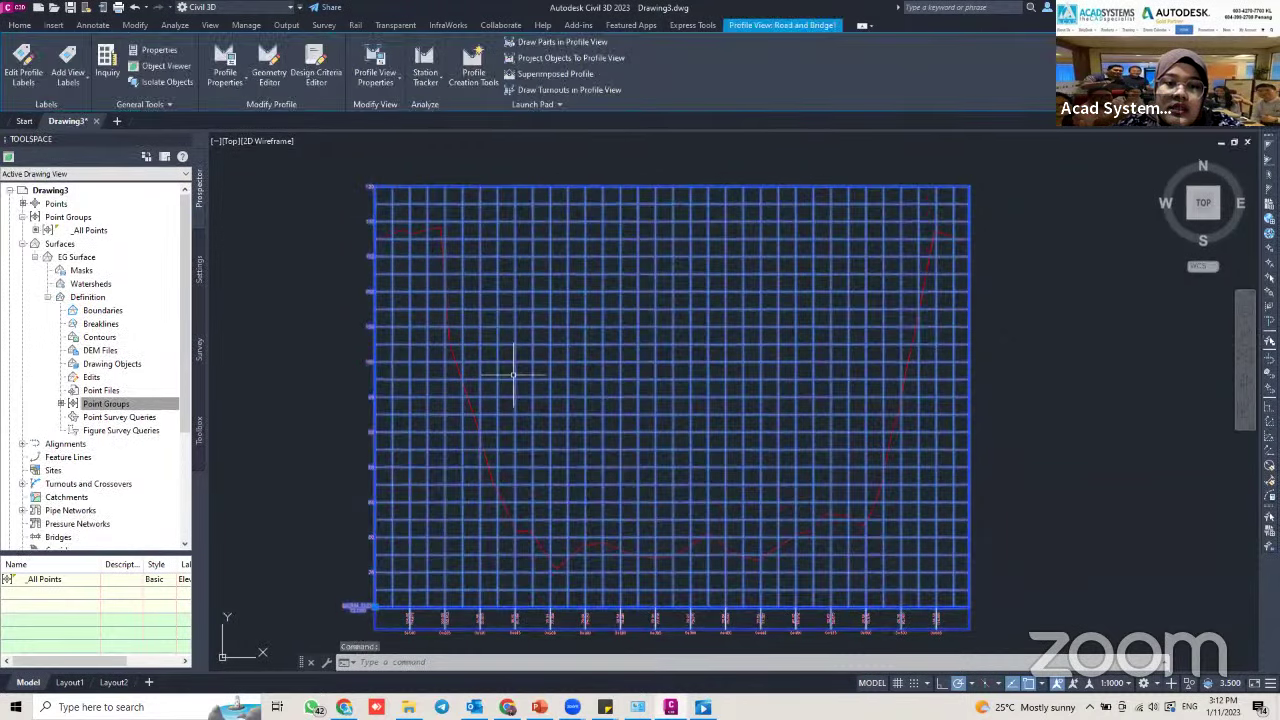
pyautogui.click(393, 88)
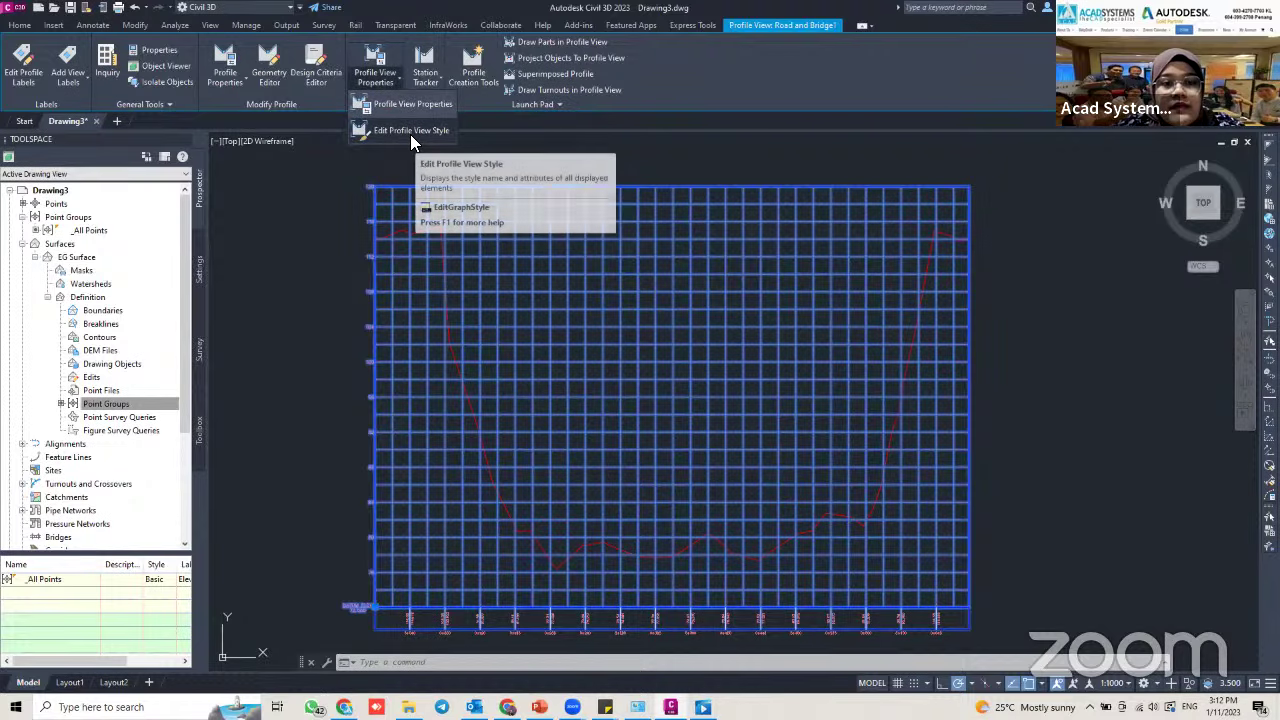
pyautogui.click(410, 134)
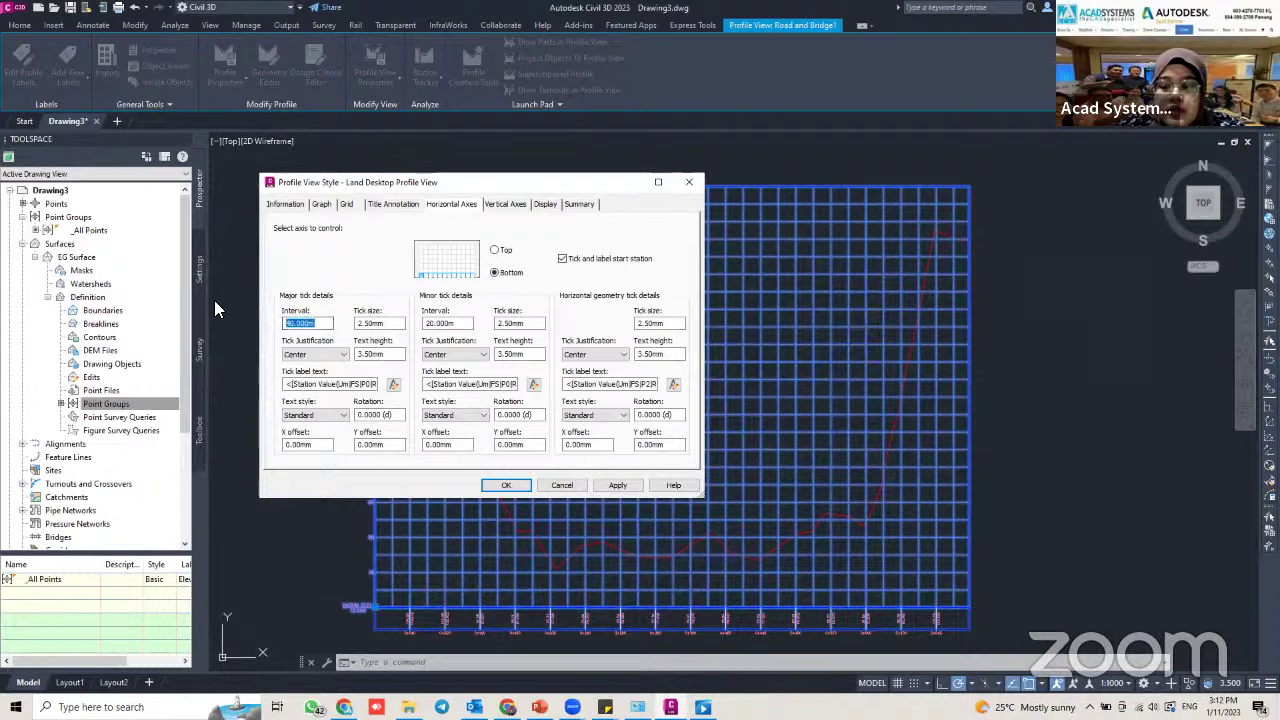
pyautogui.click(498, 252)
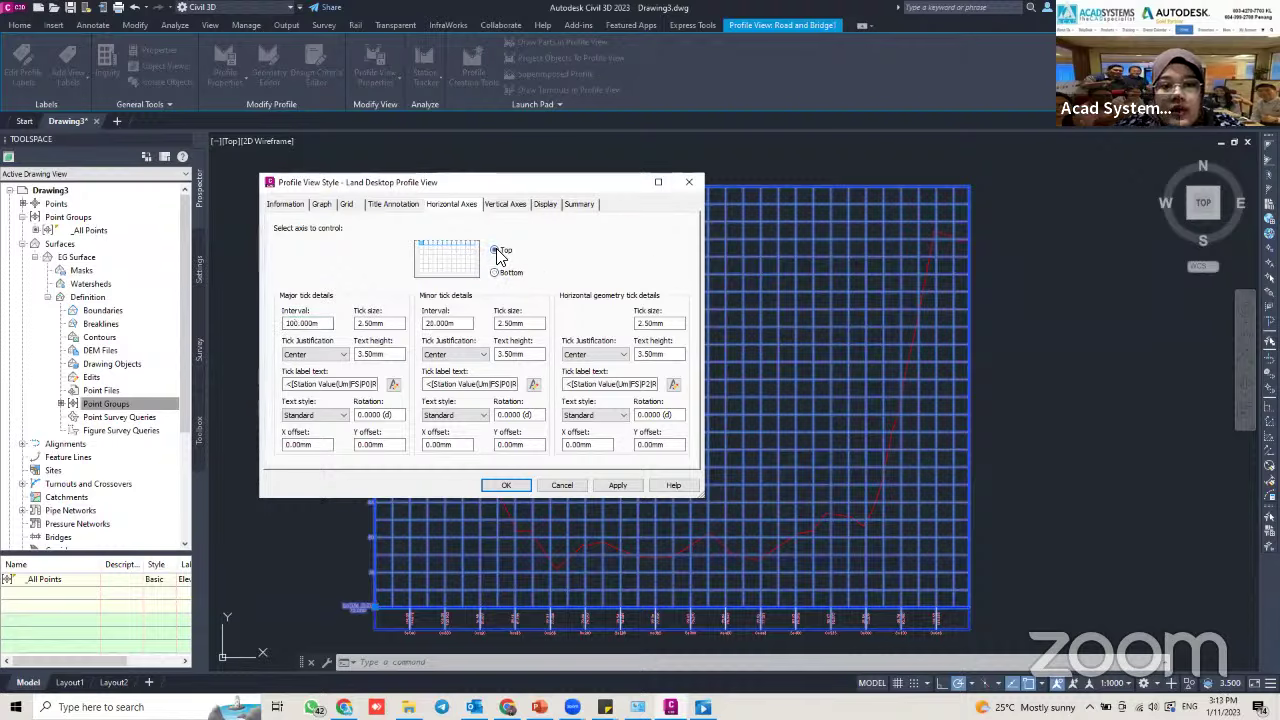
pyautogui.doubleClick(320, 323)
pyautogui.write('20')
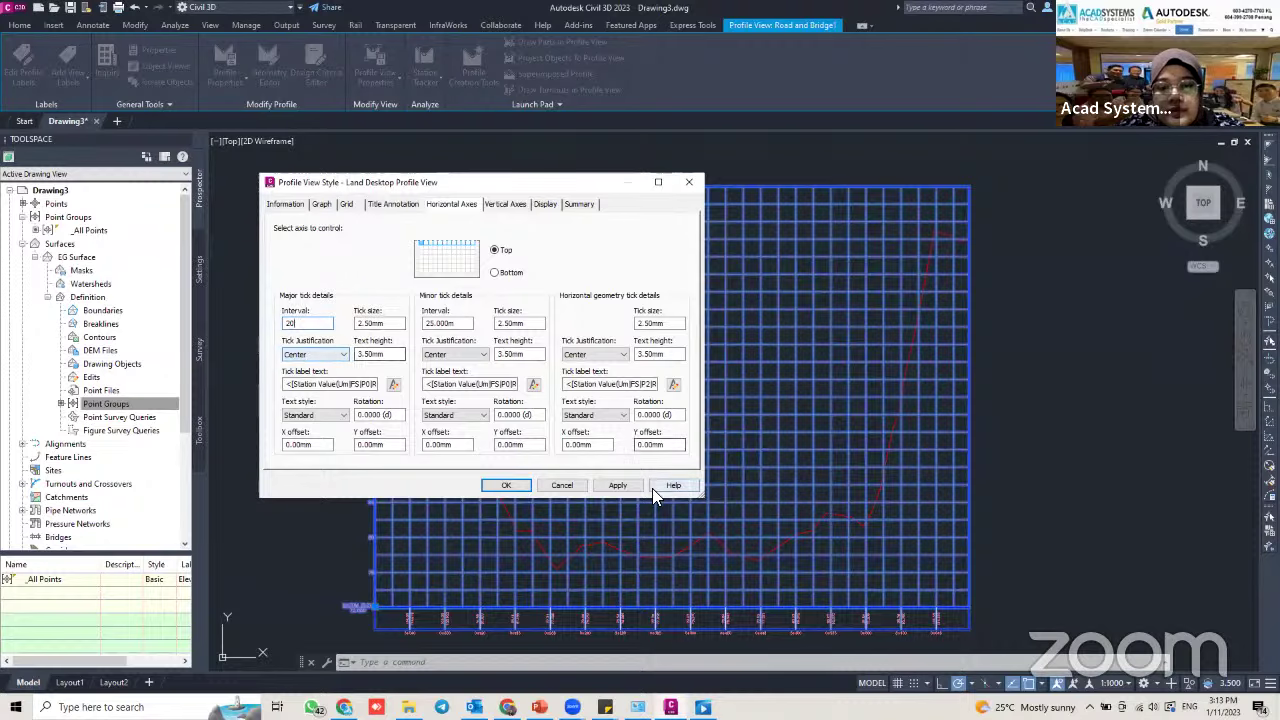
pyautogui.click(617, 486)
pyautogui.click(510, 486)
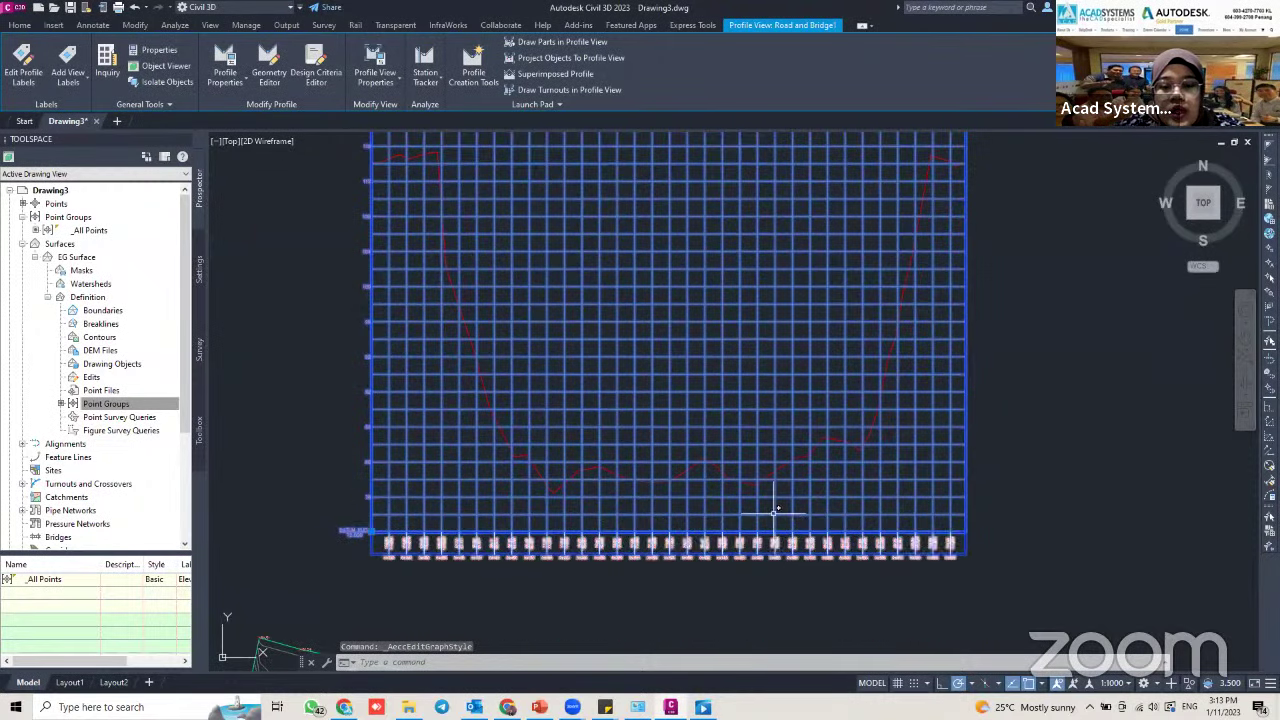
pyautogui.scroll(2, 672, 511)
pyautogui.scroll(-2, 479, 530)
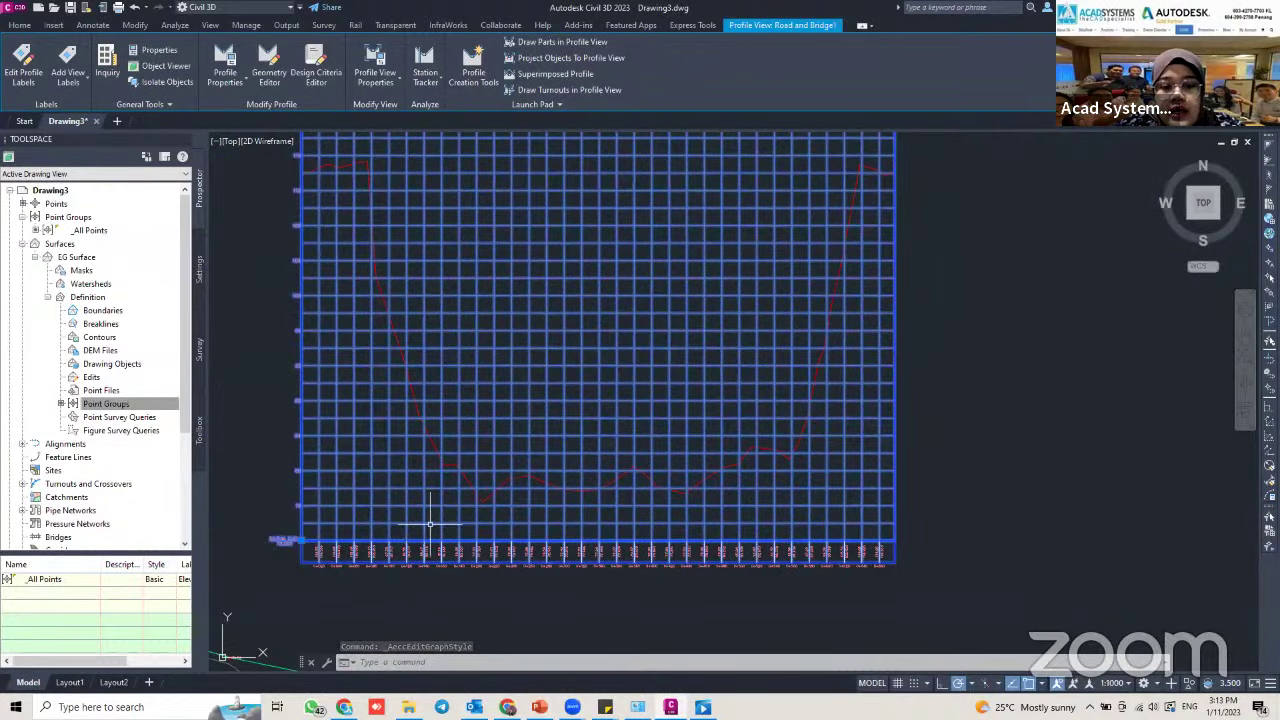
pyautogui.moveTo(304, 180); pyautogui.dragTo(313, 212, button='middle')
pyautogui.press('Escape')
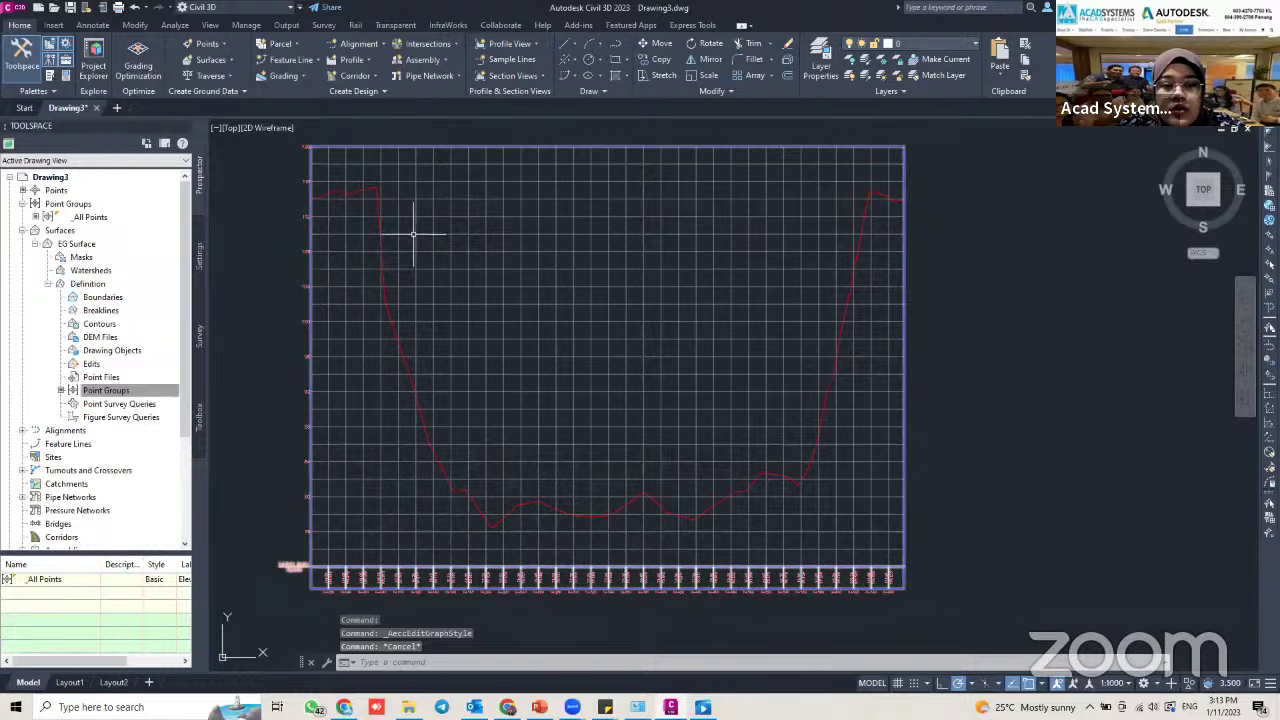
# Start a new layout profile in the Road and Bridge profile view, named Design Bridge and using the Design Profile style
pyautogui.click(412, 230)
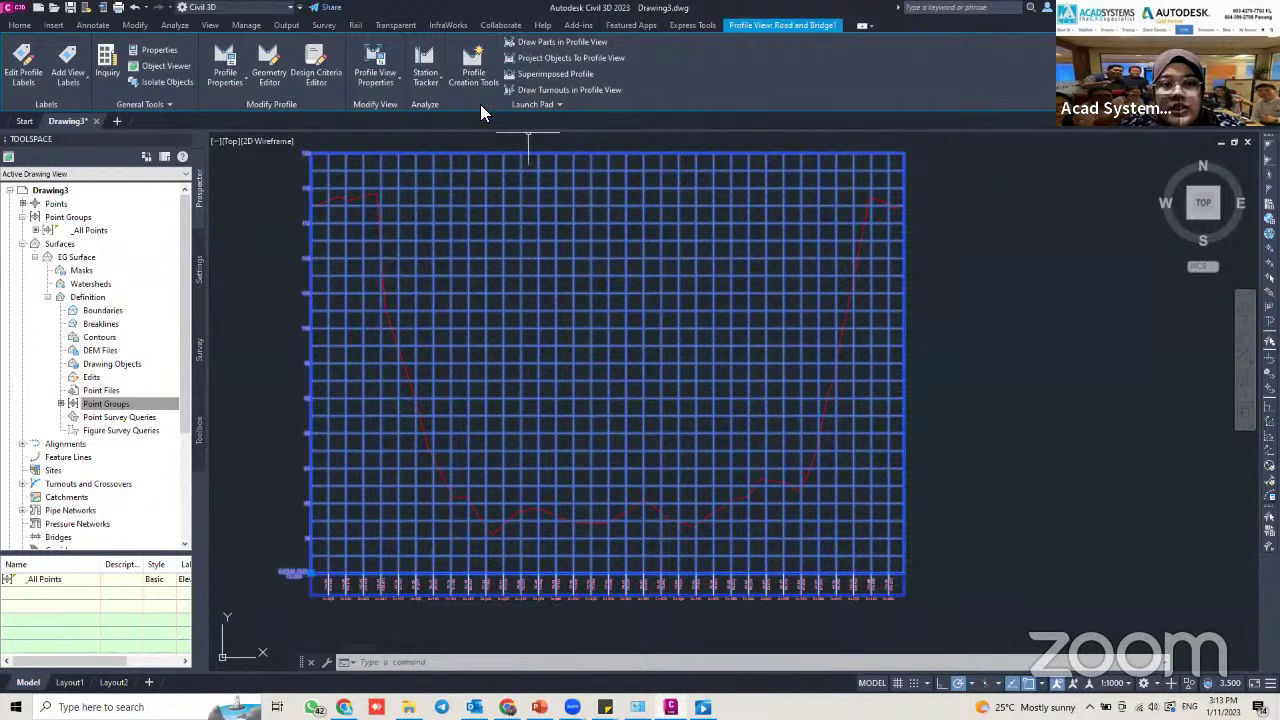
pyautogui.moveTo(480, 216); pyautogui.dragTo(582, 235, button='middle')
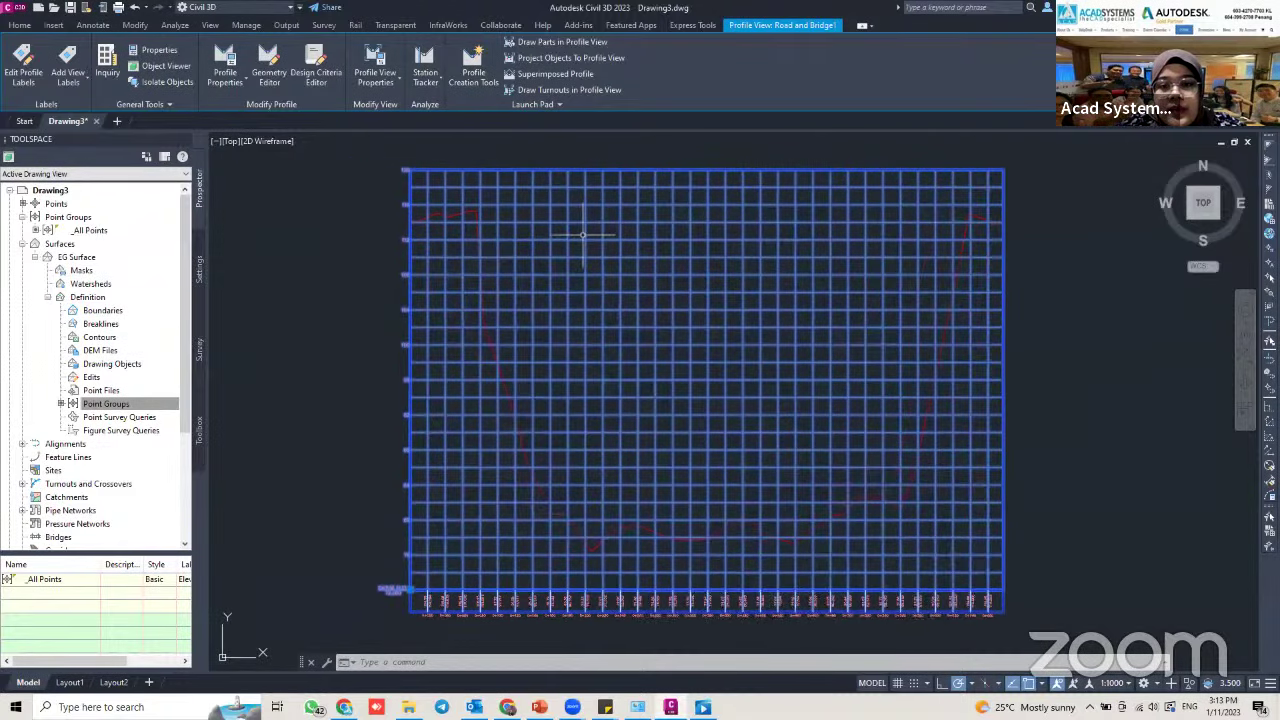
pyautogui.click(466, 78)
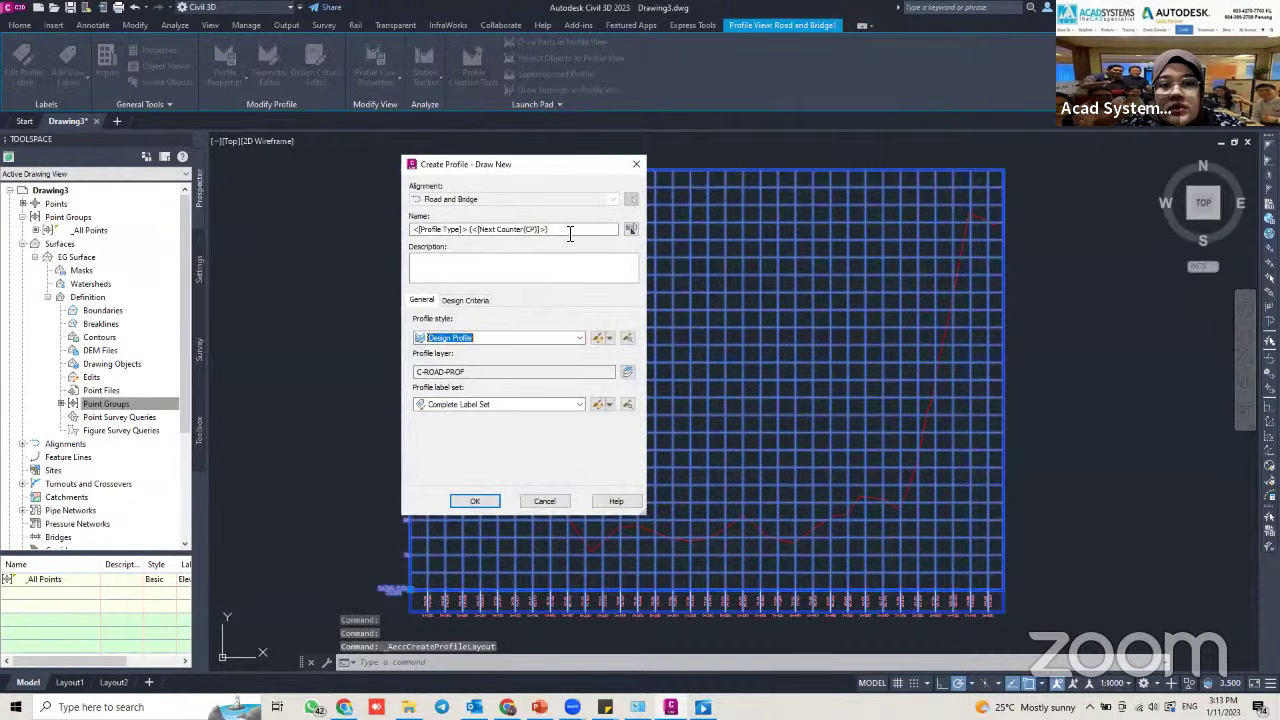
pyautogui.moveTo(562, 231); pyautogui.dragTo(312, 230)
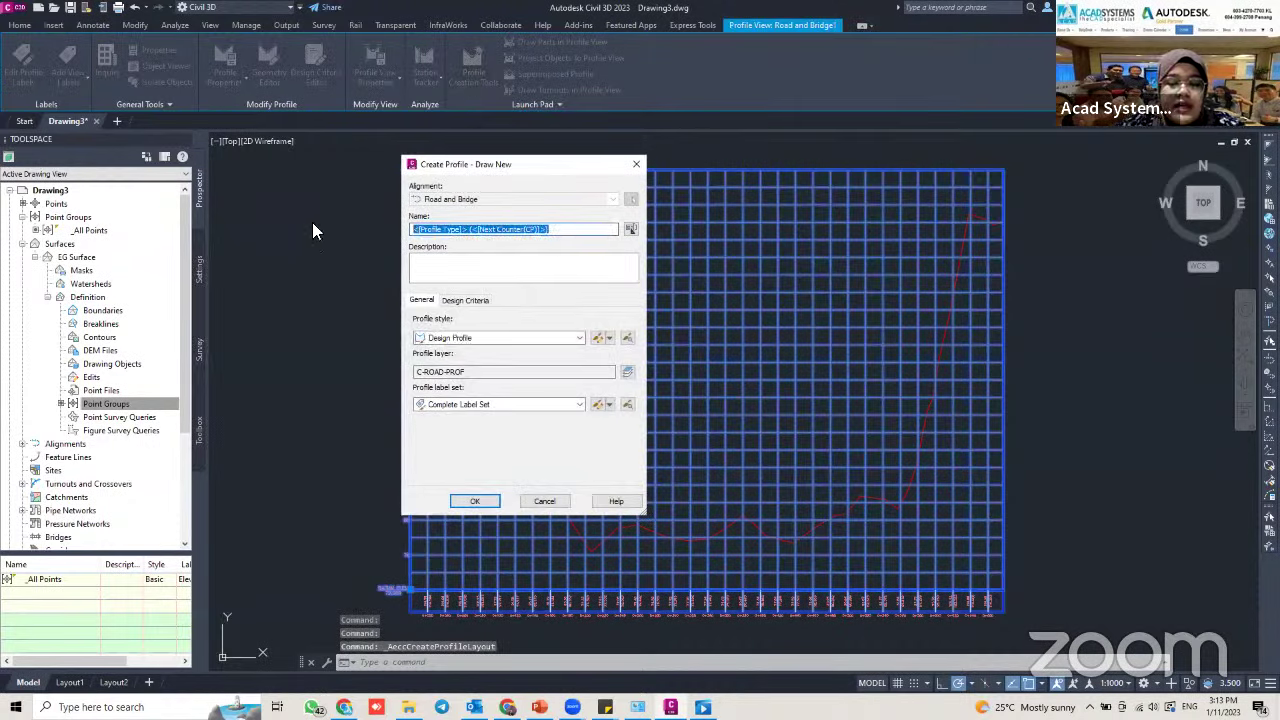
pyautogui.write('Design')
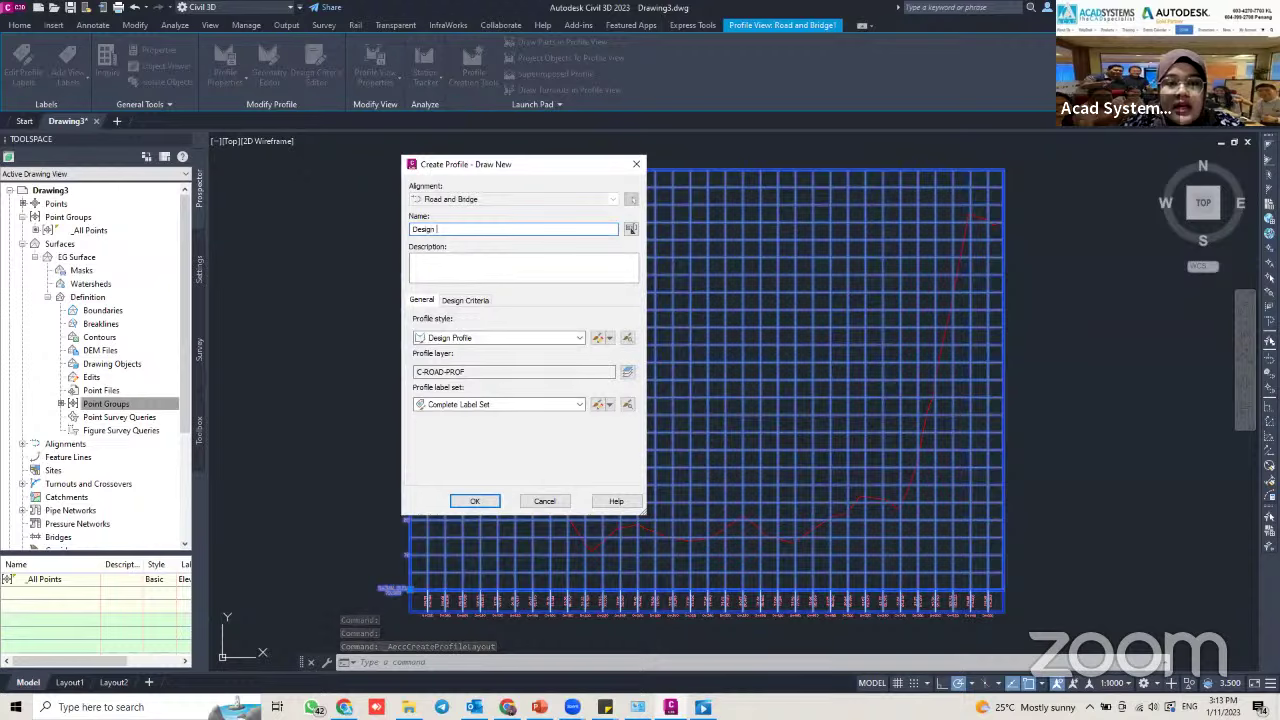
pyautogui.write('Bridge')
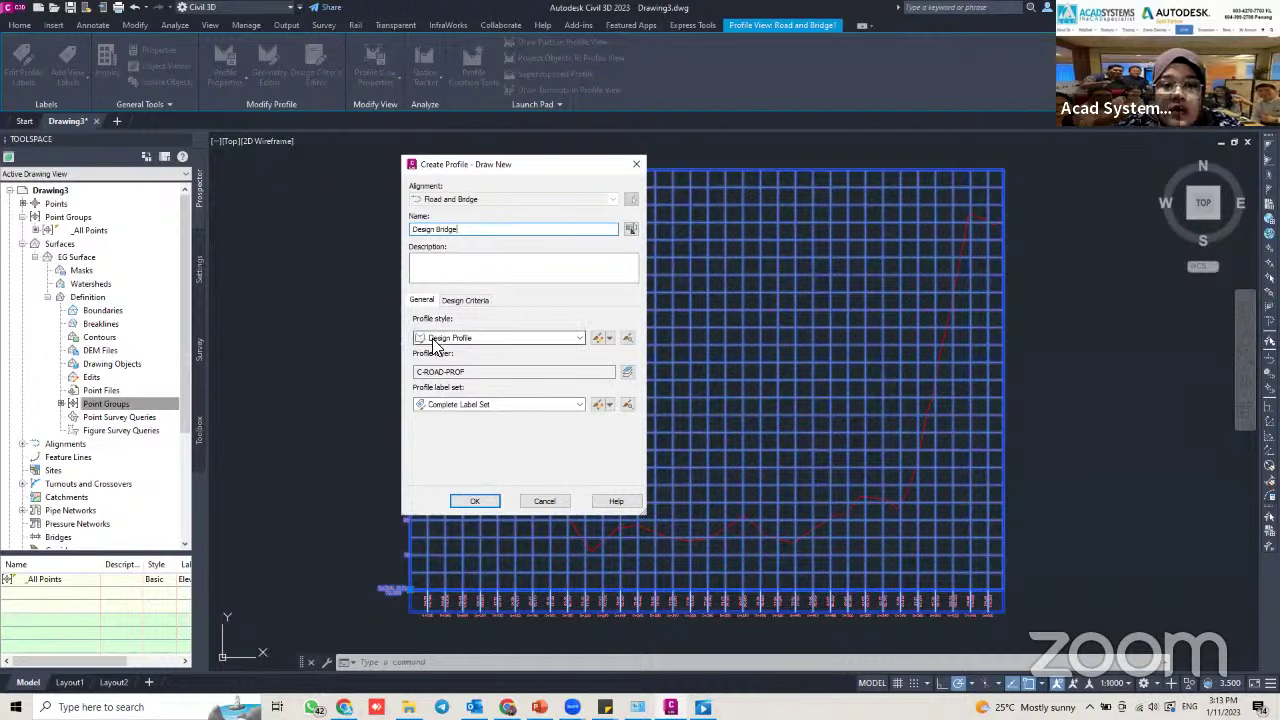
pyautogui.click(497, 341)
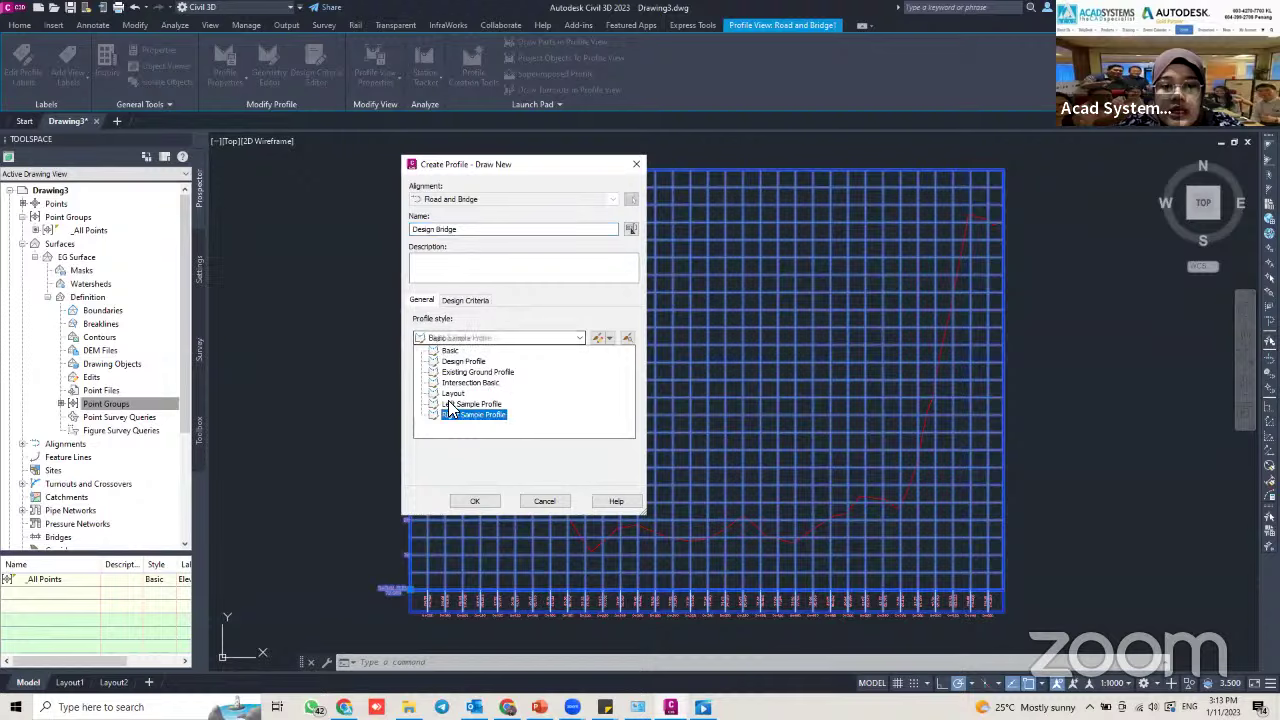
pyautogui.click(465, 362)
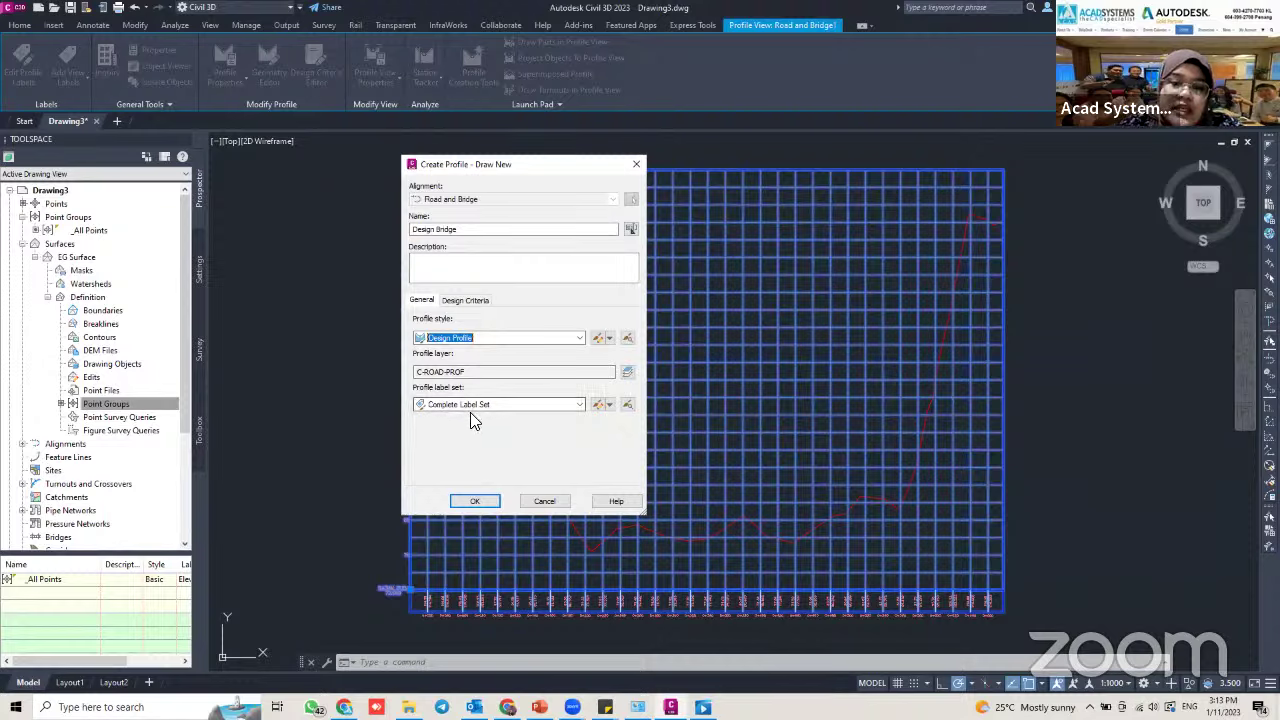
# Create the Design Bridge layout profile on the Road and Bridge alignment, keeping the Complete Label Set and default layer
pyautogui.click(472, 498)
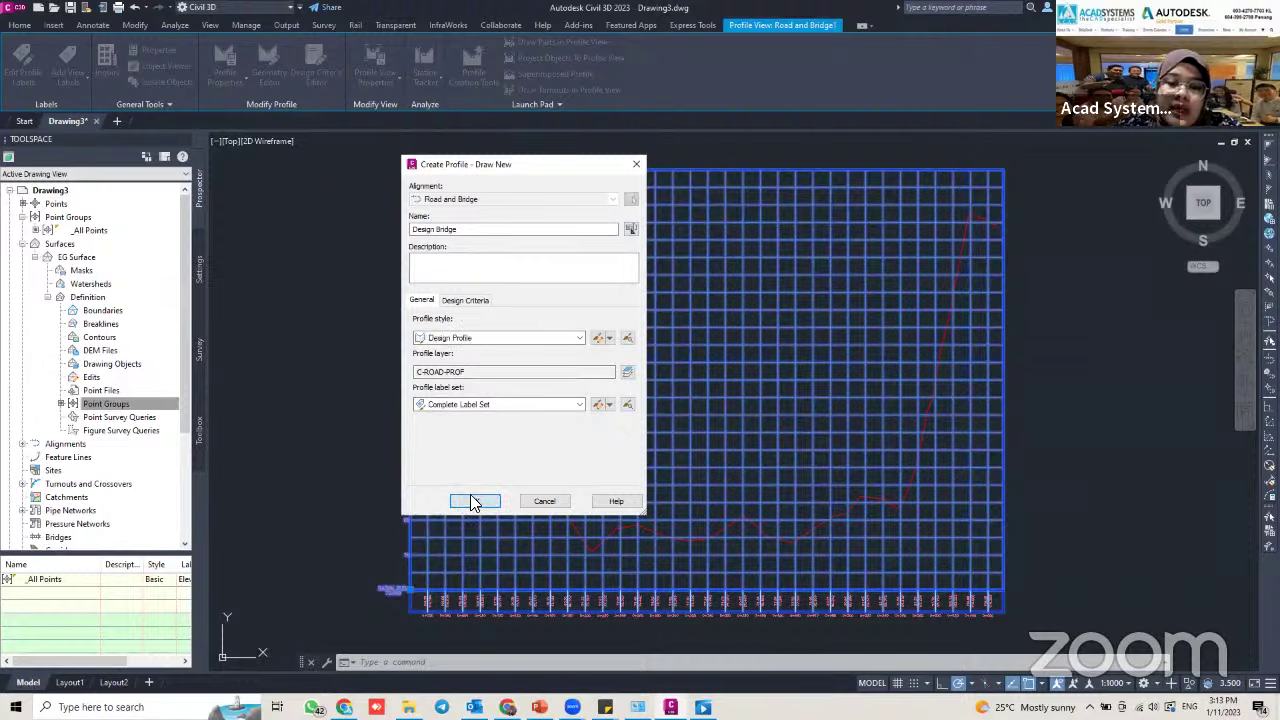
pyautogui.moveTo(538, 156); pyautogui.dragTo(544, 168)
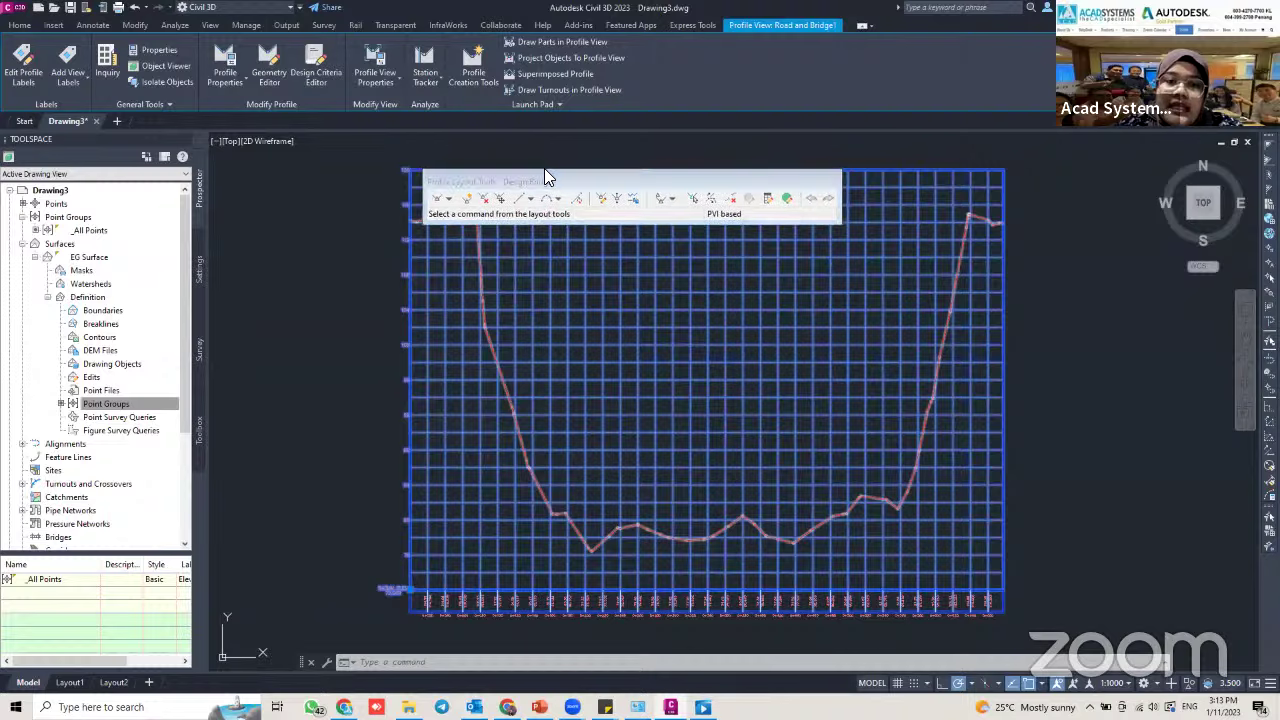
pyautogui.moveTo(704, 181); pyautogui.dragTo(702, 190)
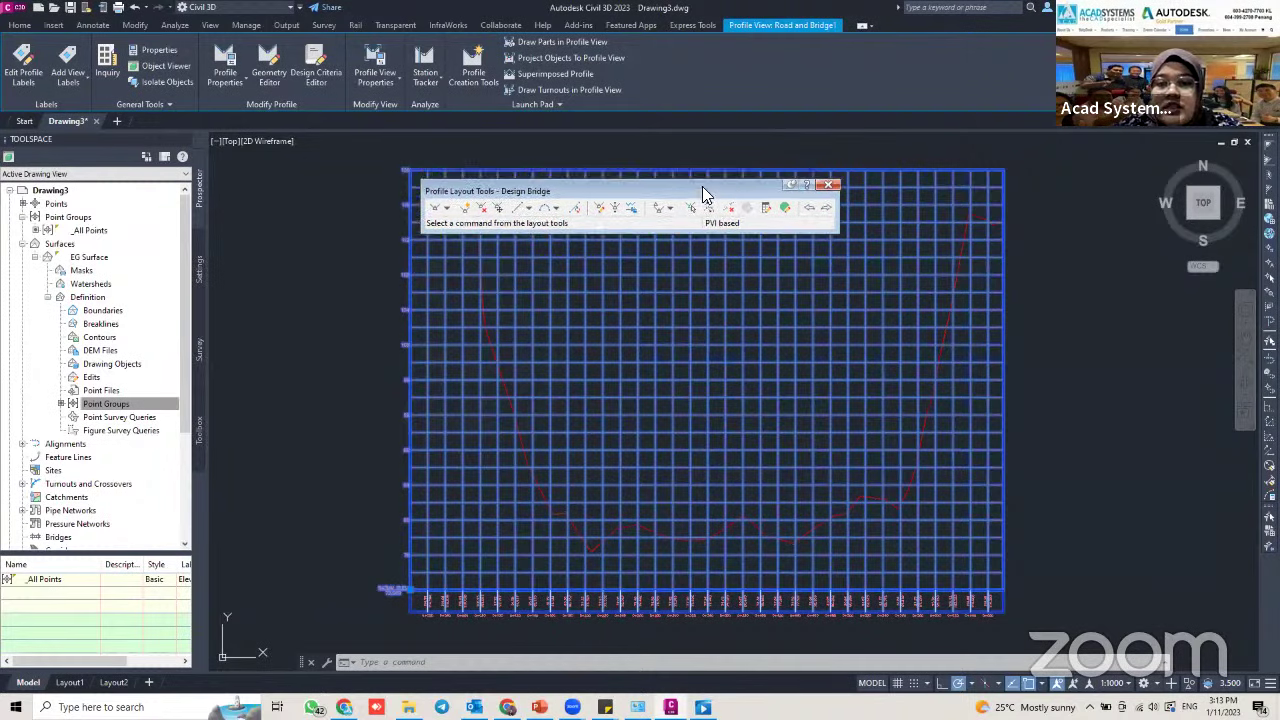
# Draw one nearly level design tangent with Draw Tangents With Curves, spanning both mound tops from the profile view's start edge to its end edge
pyautogui.click(447, 210)
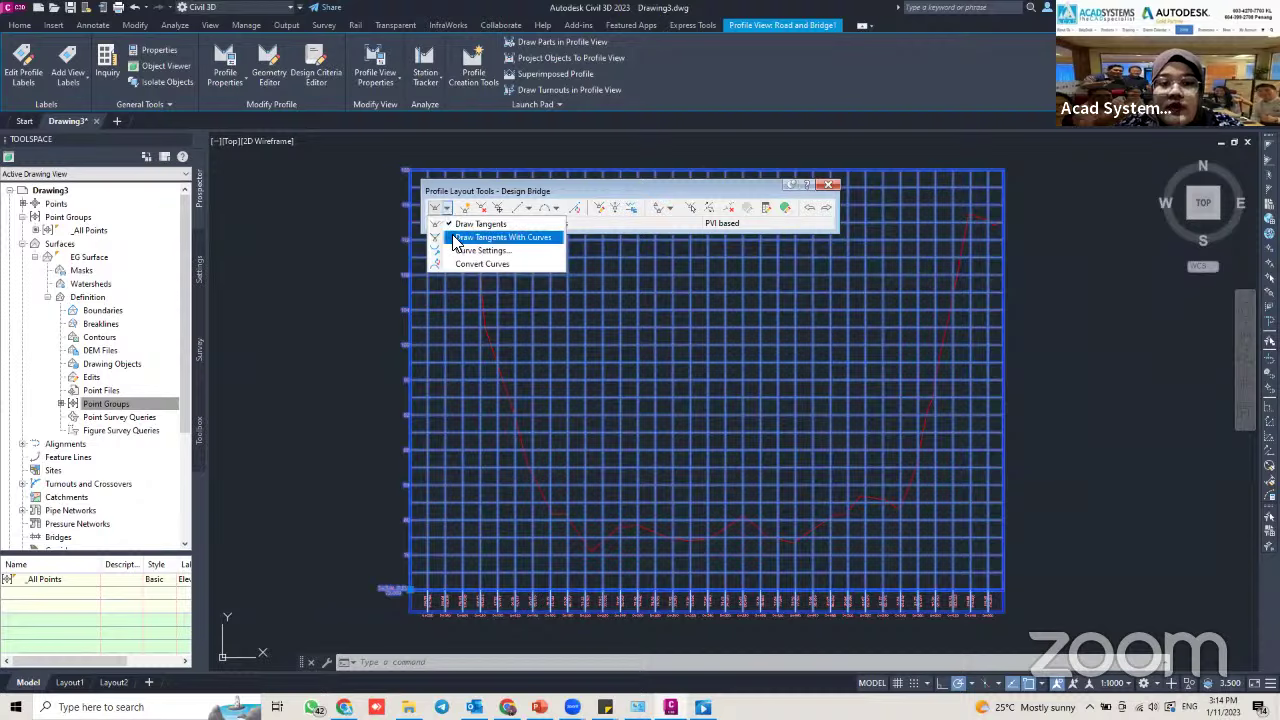
pyautogui.click(490, 237)
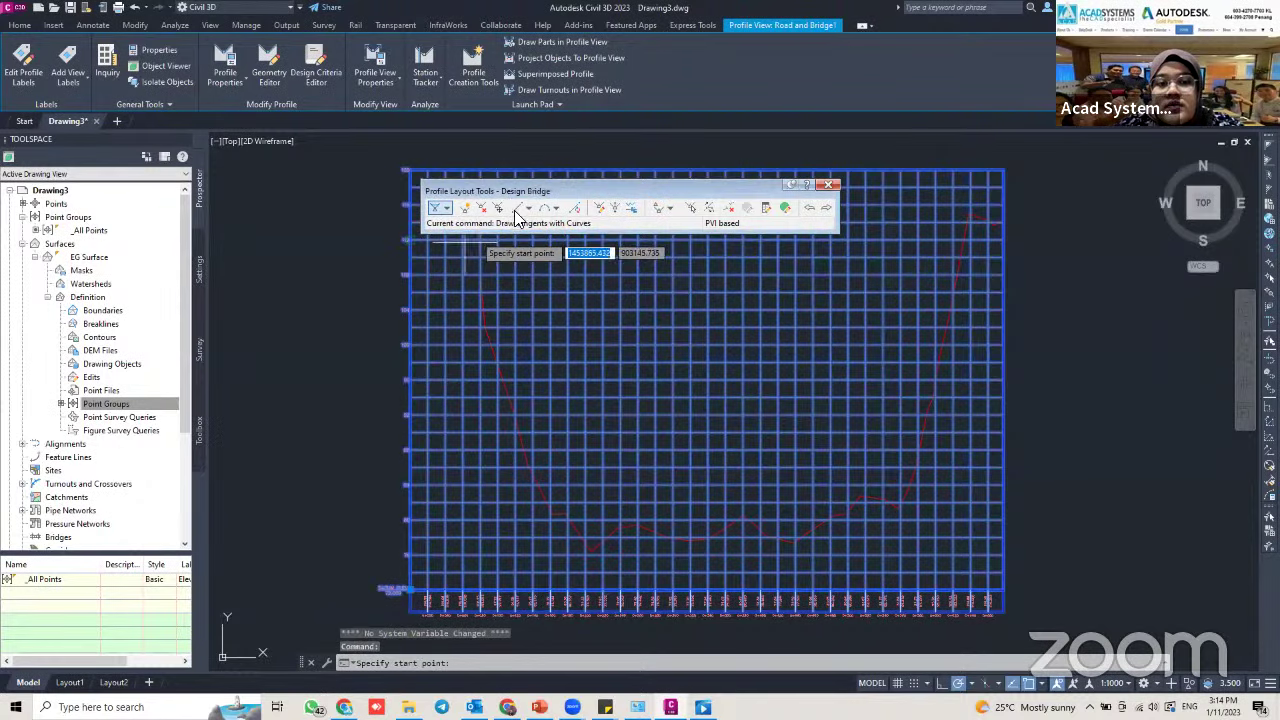
pyautogui.moveTo(533, 190); pyautogui.dragTo(100, 70)
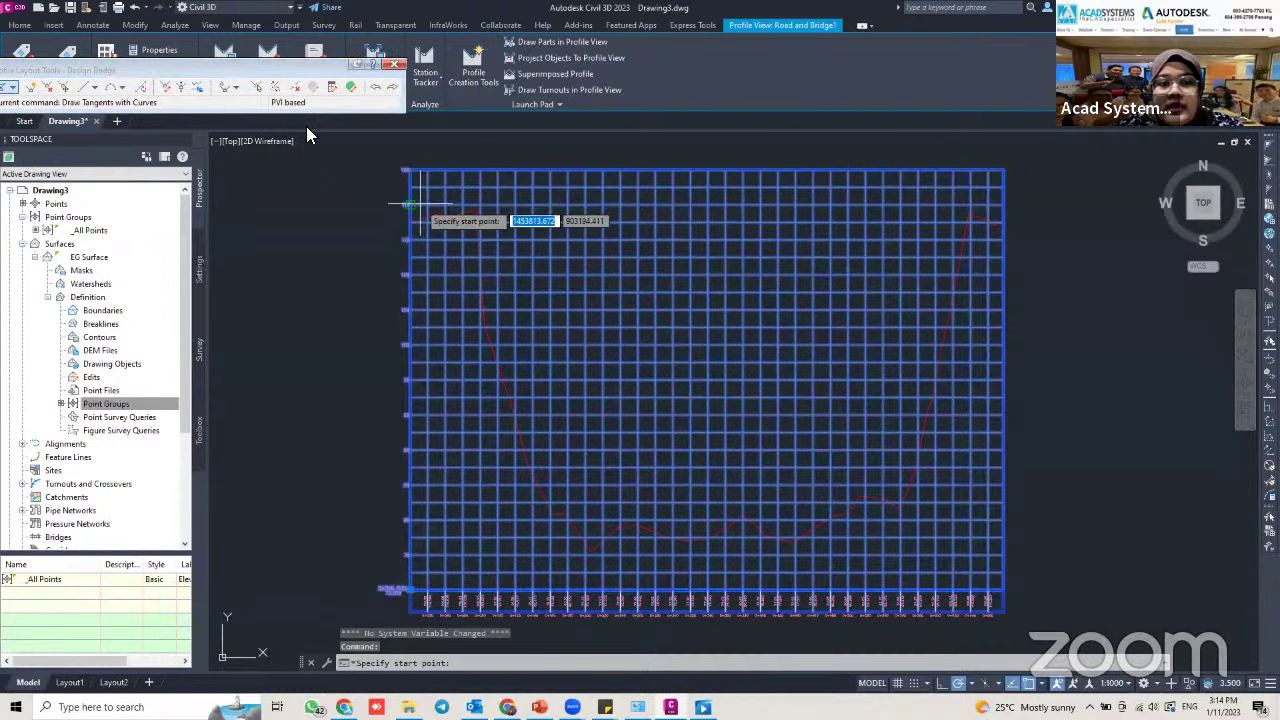
pyautogui.scroll(5, 420, 200)
pyautogui.scroll(2, 490, 212)
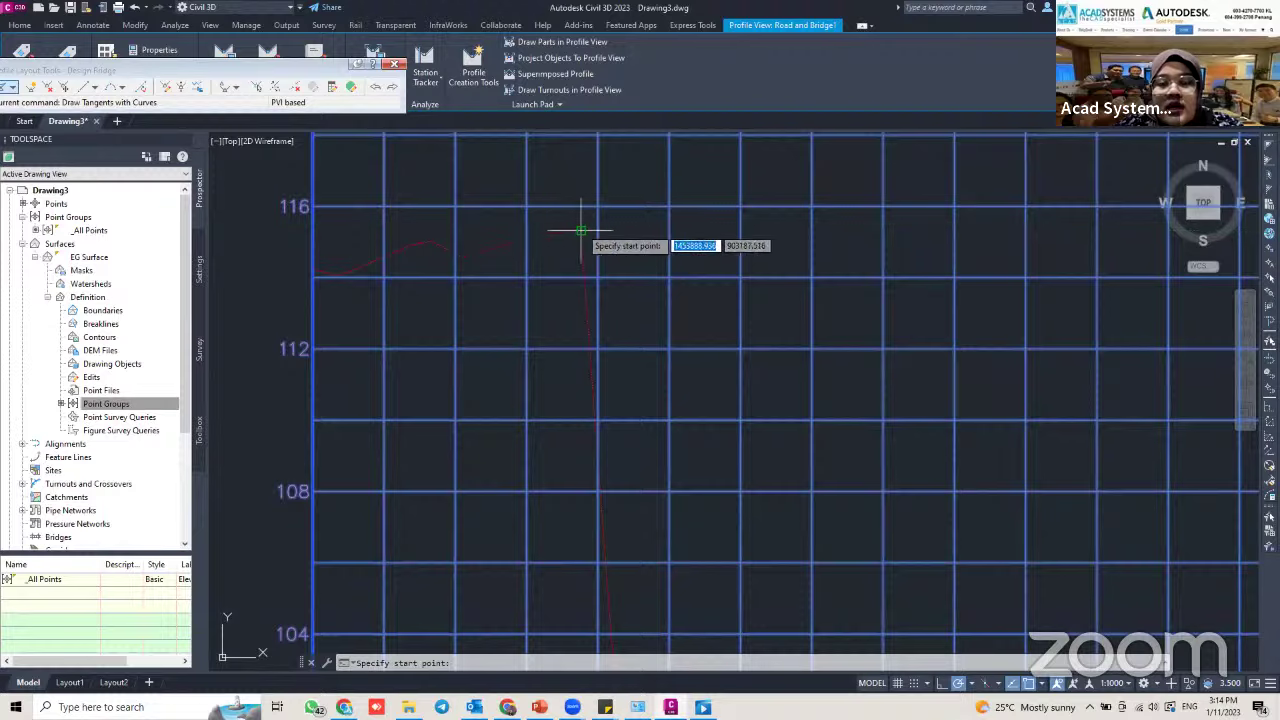
pyautogui.click(318, 230)
pyautogui.scroll(-5, 655, 217)
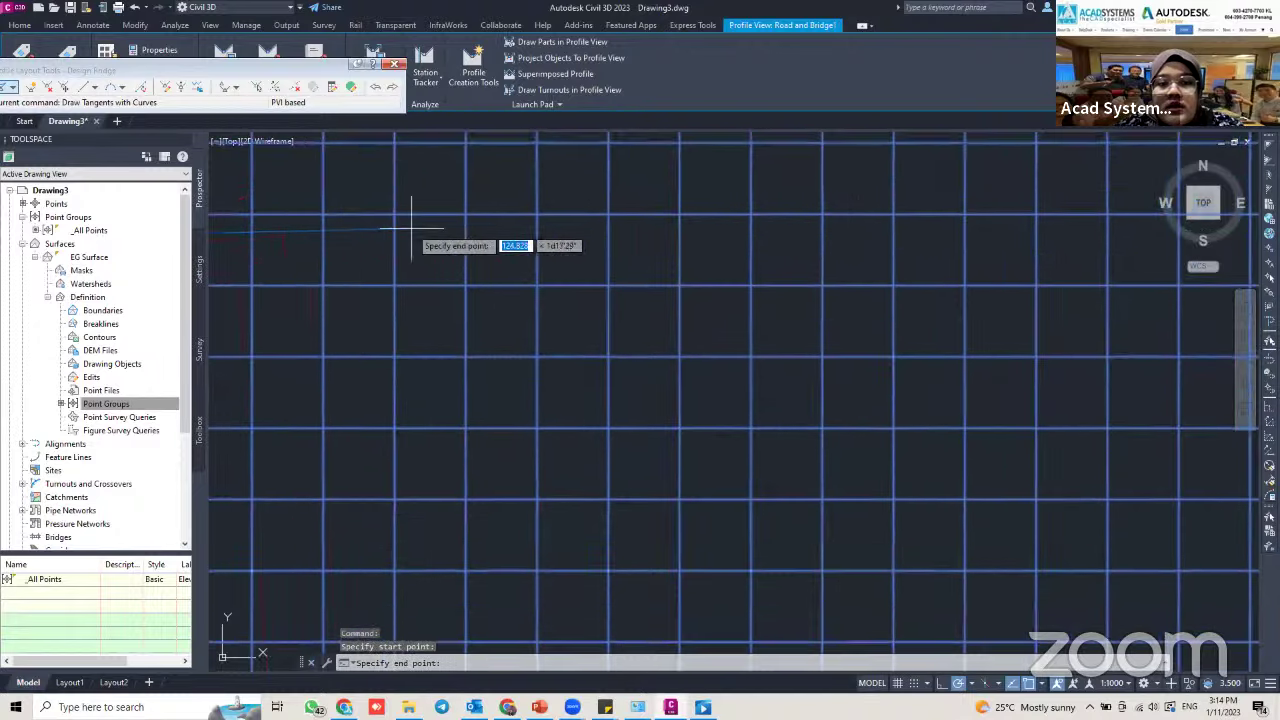
pyautogui.scroll(5, 749, 236)
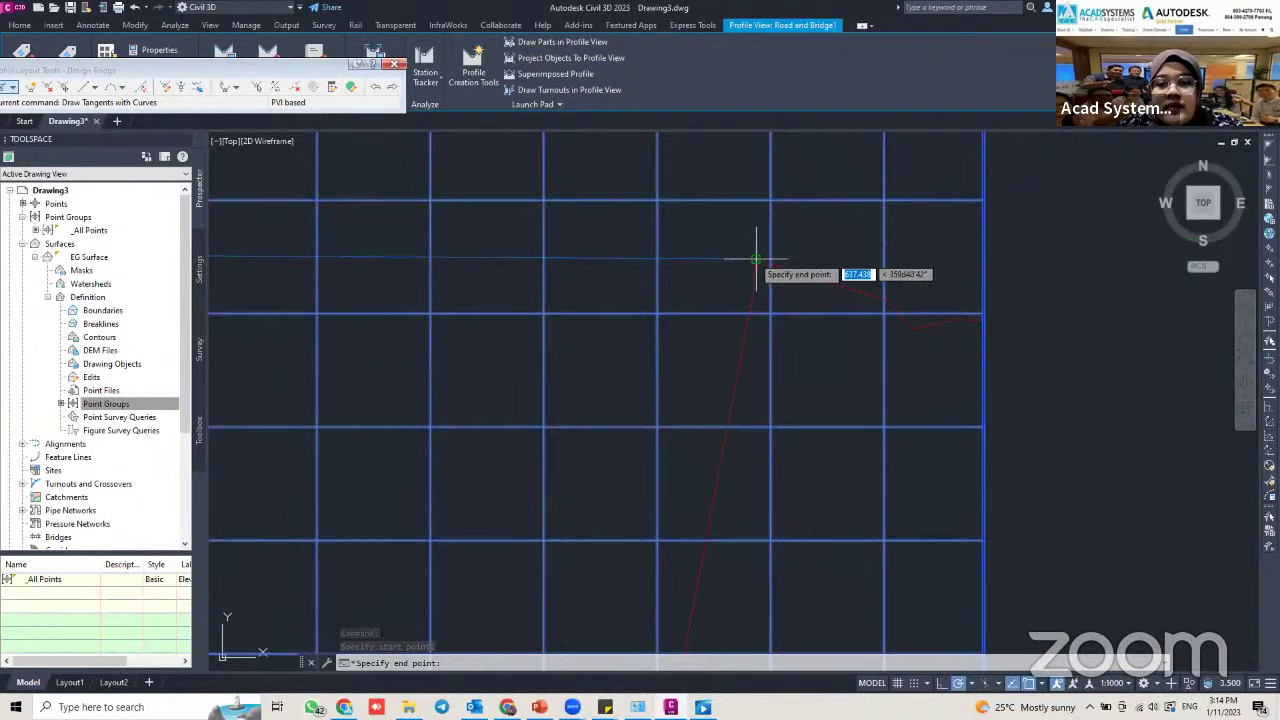
pyautogui.click(983, 259)
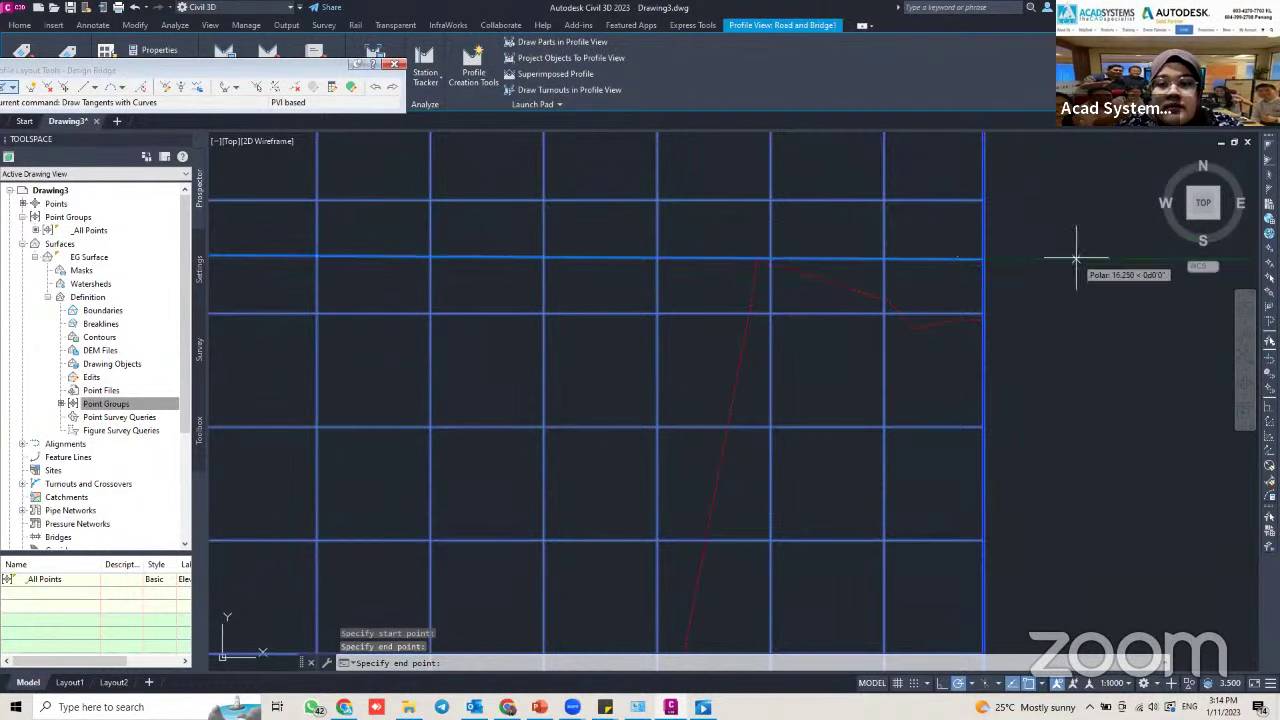
pyautogui.press('Escape')
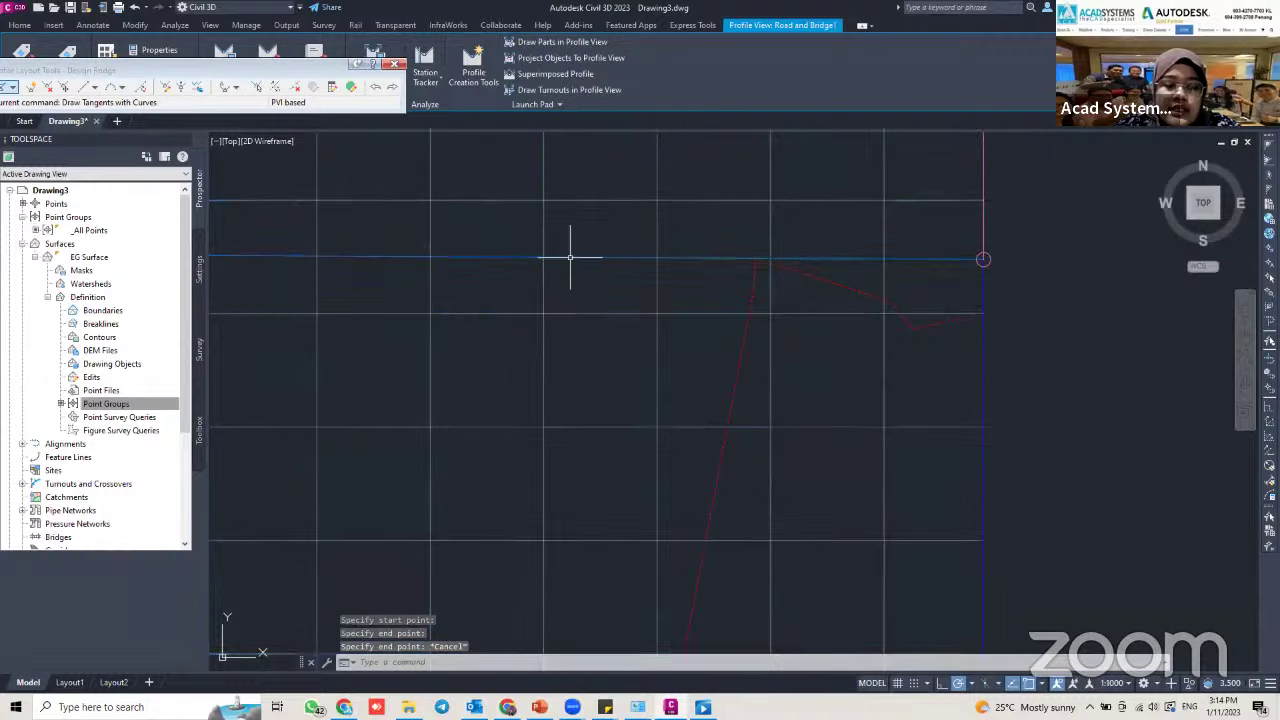
# Raise the starting point of the Design Bridge profile slightly, to an elevation of about 115.4 m at the start of the profile view
pyautogui.scroll(-5, 731, 265)
pyautogui.scroll(6, 655, 255)
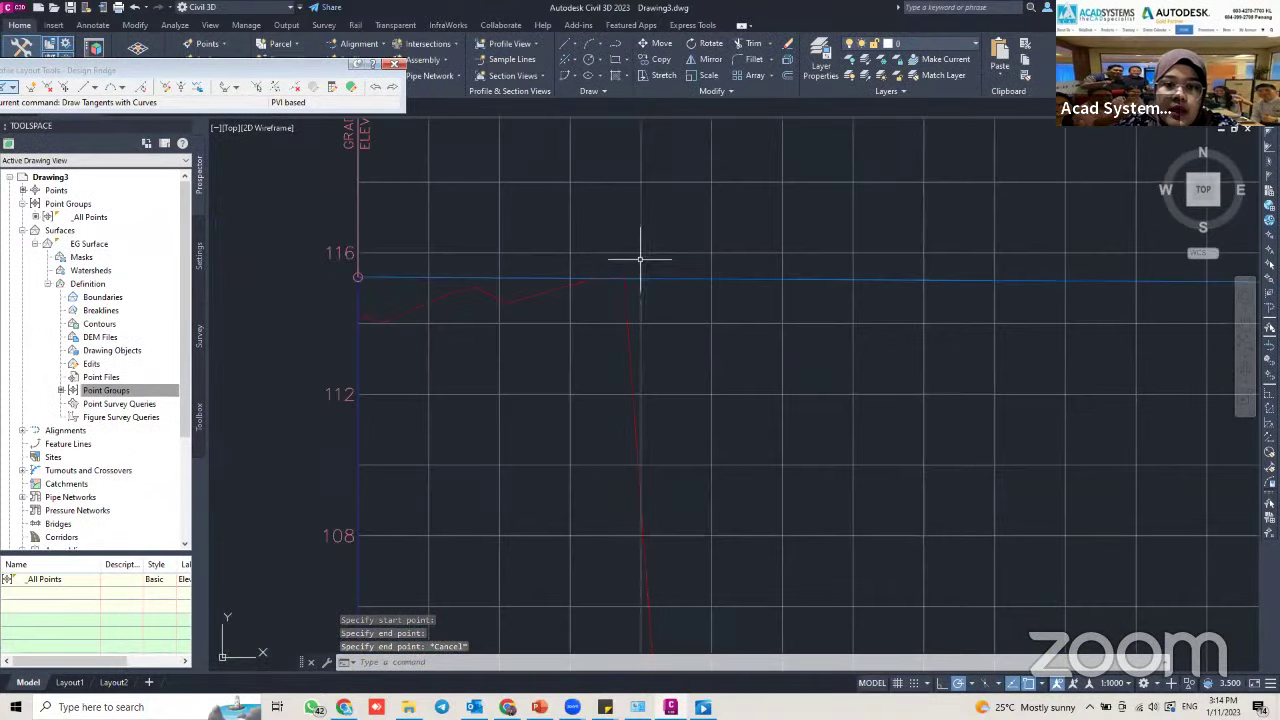
pyautogui.scroll(5, 566, 266)
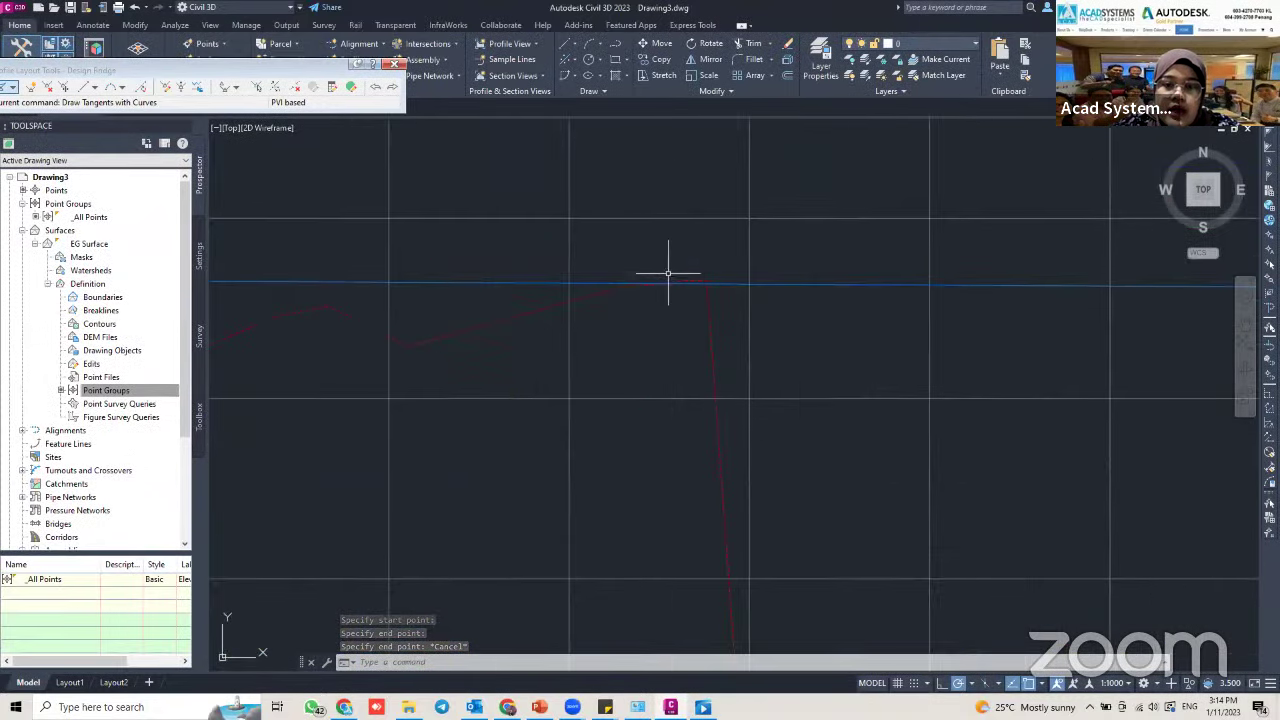
pyautogui.click(542, 281)
pyautogui.scroll(-5, 557, 279)
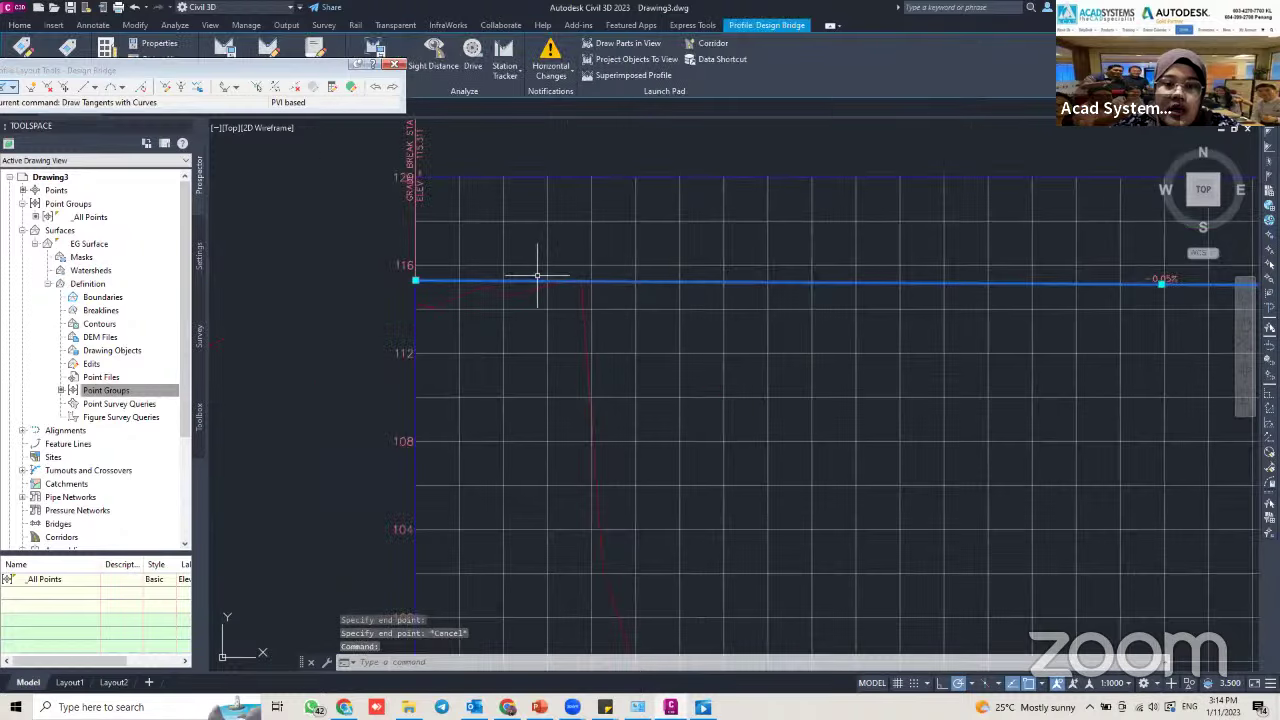
pyautogui.scroll(5, 553, 278)
pyautogui.scroll(-5, 656, 290)
pyautogui.scroll(4, 700, 309)
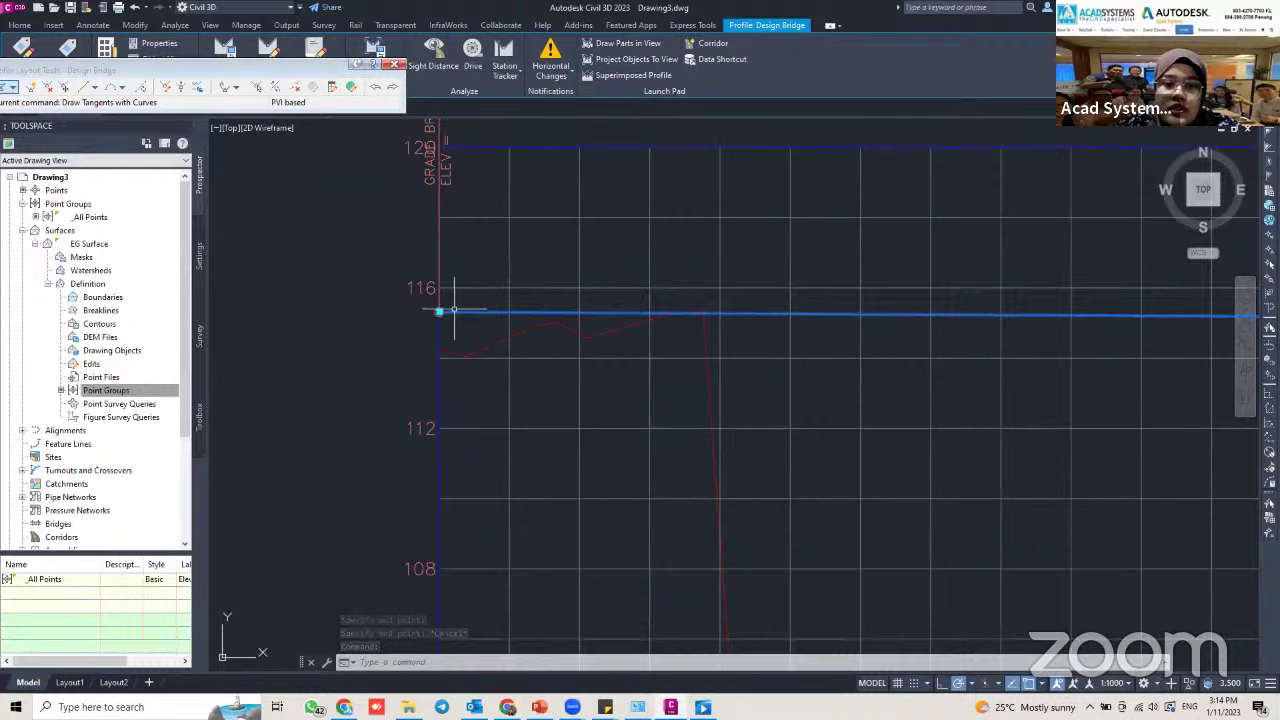
pyautogui.scroll(4, 440, 306)
pyautogui.moveTo(430, 297); pyautogui.dragTo(278, 318, button='middle')
pyautogui.scroll(-4, 737, 274)
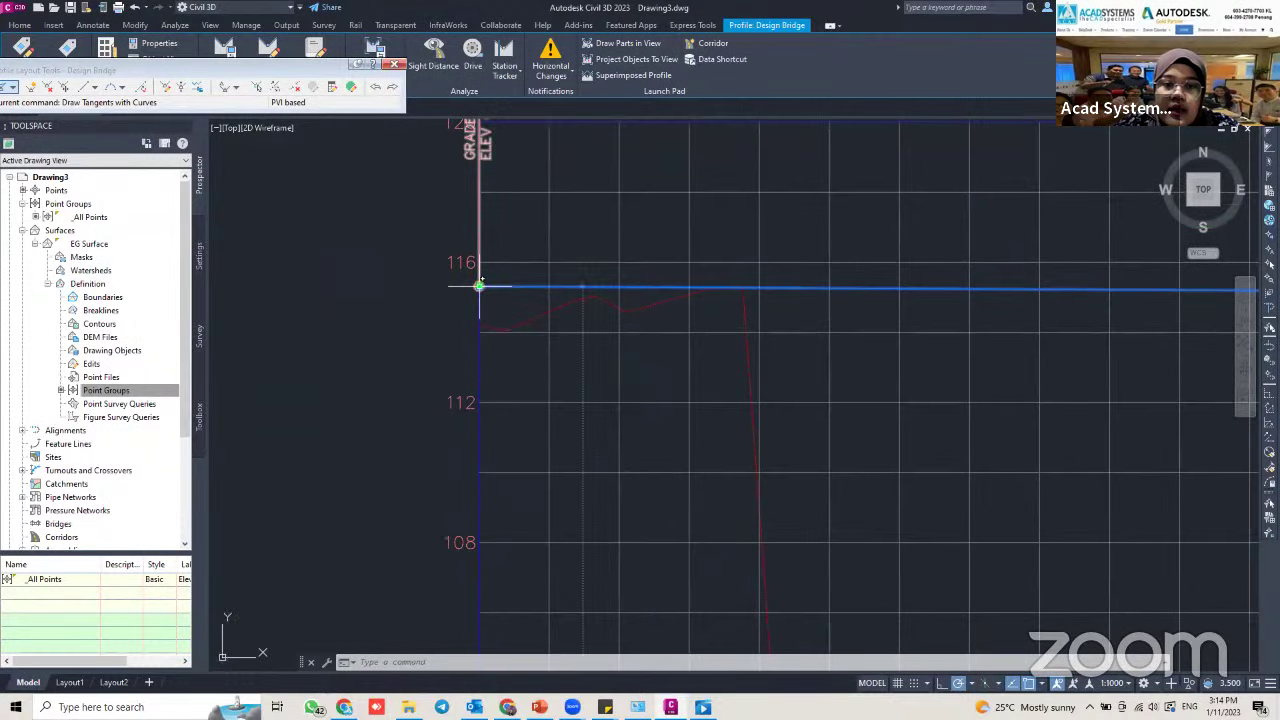
pyautogui.click(479, 285)
pyautogui.scroll(-3, 850, 280)
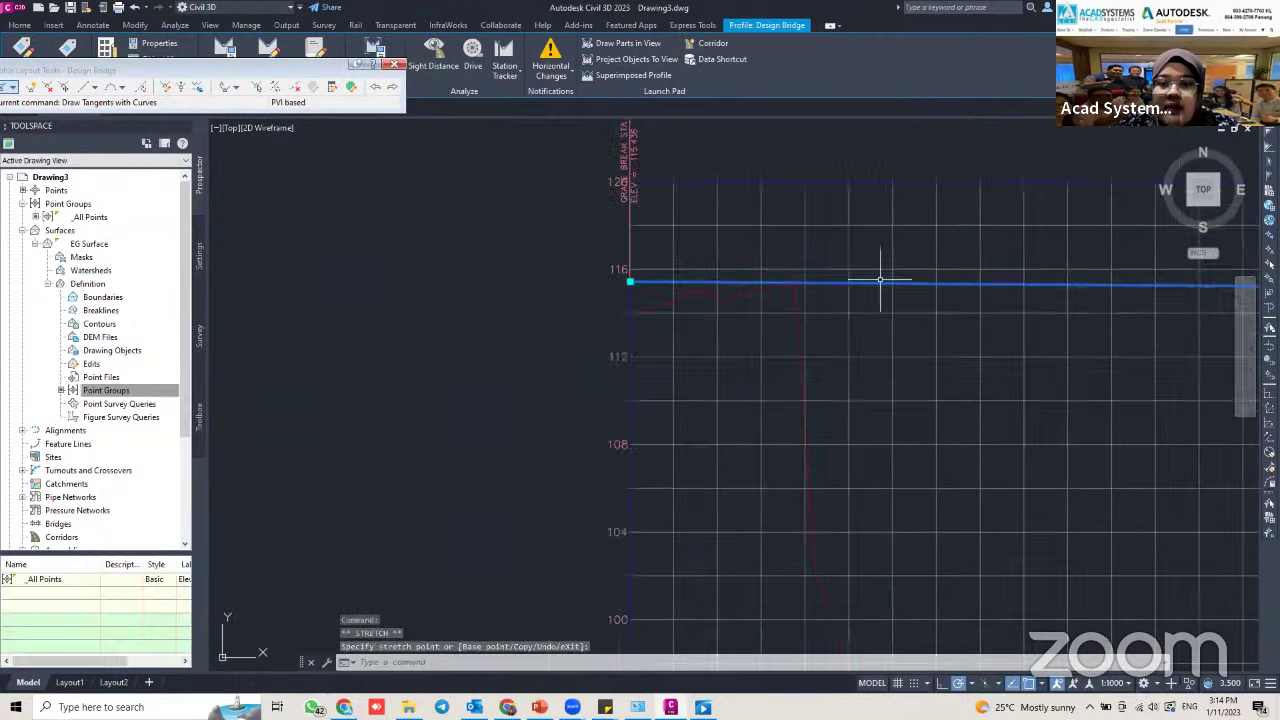
pyautogui.press('Escape')
pyautogui.press('Escape')
# Examine the design line against the existing ground at both mounds, and close the profile layout tools
pyautogui.scroll(6, 620, 276)
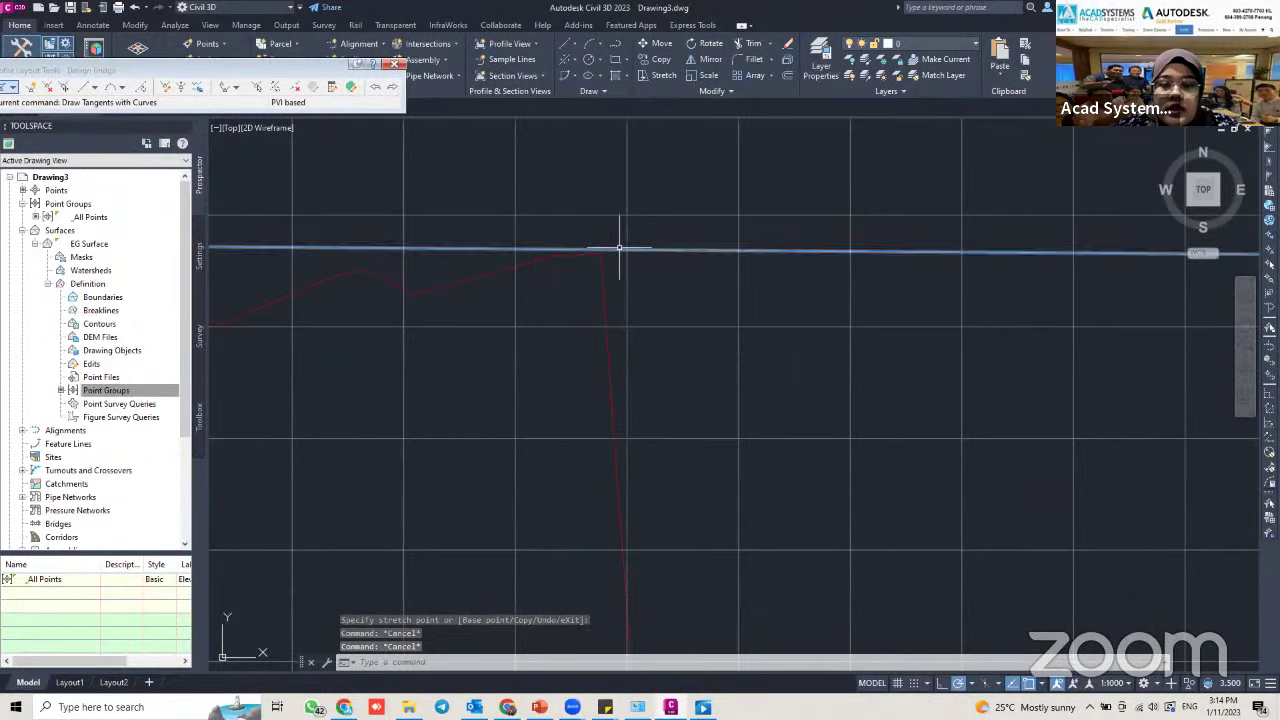
pyautogui.scroll(-2, 666, 268)
pyautogui.moveTo(777, 254); pyautogui.dragTo(510, 242, button='middle')
pyautogui.moveTo(867, 243); pyautogui.dragTo(493, 249, button='middle')
pyautogui.moveTo(983, 249); pyautogui.dragTo(743, 260, button='middle')
pyautogui.scroll(2, 743, 260)
pyautogui.scroll(-8, 820, 268)
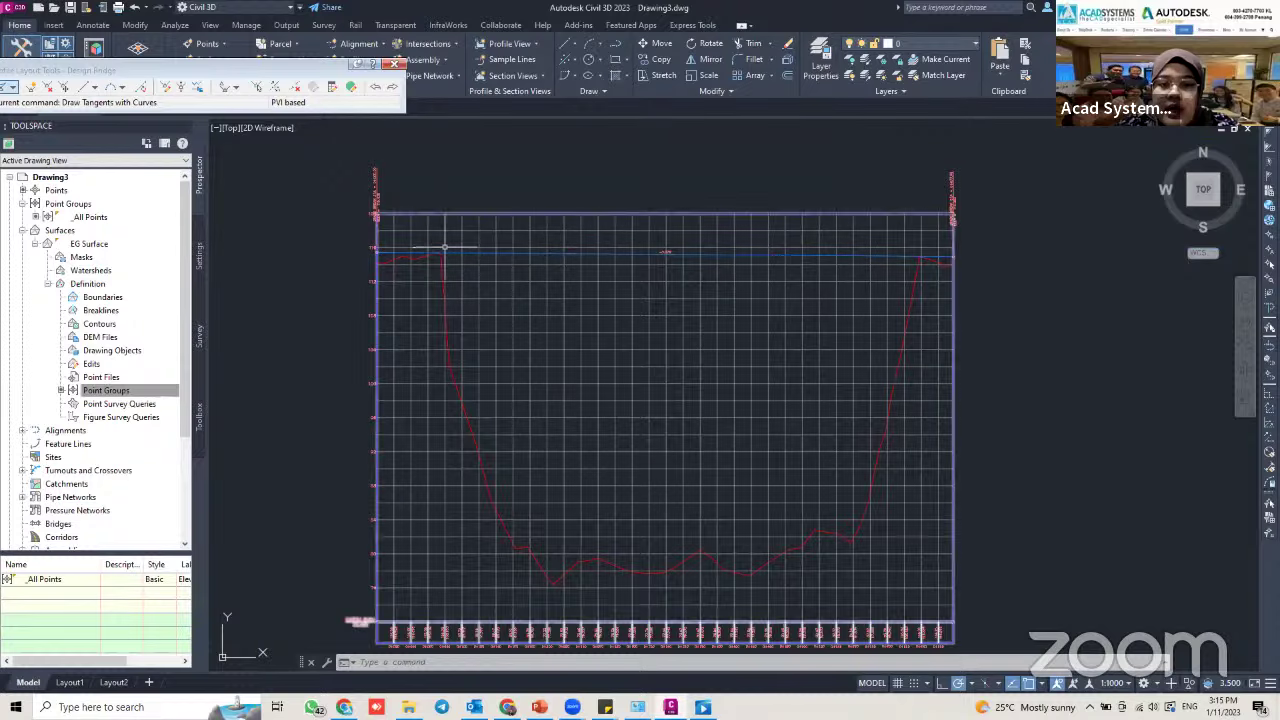
pyautogui.scroll(8, 498, 243)
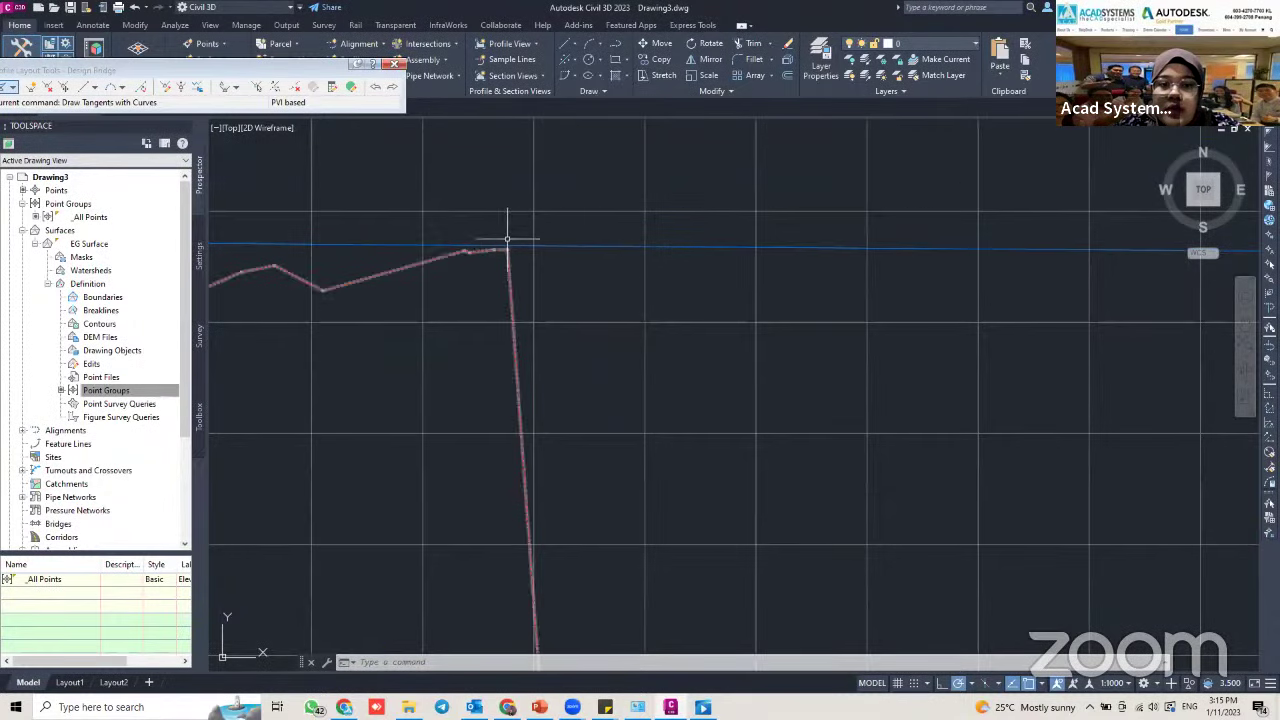
pyautogui.moveTo(630, 229); pyautogui.dragTo(343, 257, button='middle')
pyautogui.scroll(-2, 343, 257)
pyautogui.moveTo(800, 248); pyautogui.dragTo(474, 260, button='middle')
pyautogui.scroll(-2, 474, 260)
pyautogui.moveTo(970, 243); pyautogui.dragTo(715, 253, button='middle')
pyautogui.moveTo(890, 276); pyautogui.dragTo(583, 288, button='middle')
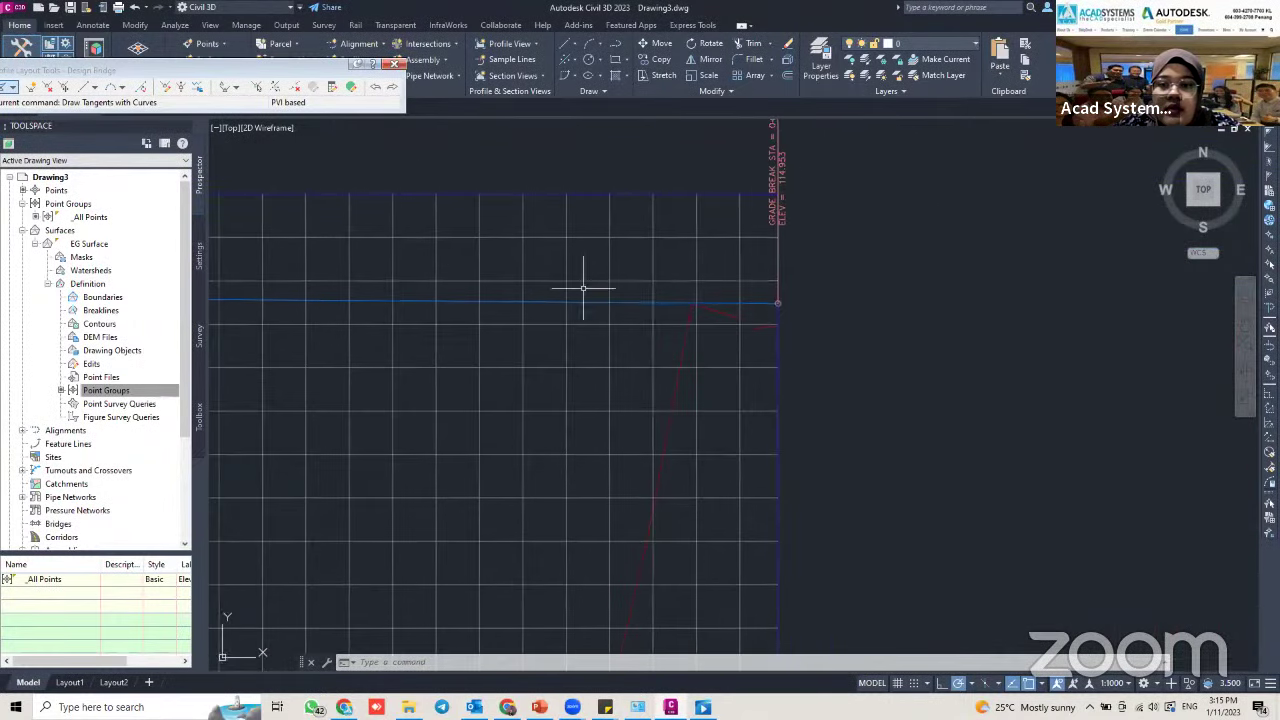
pyautogui.scroll(-2, 682, 304)
pyautogui.moveTo(673, 303); pyautogui.dragTo(876, 269, button='middle')
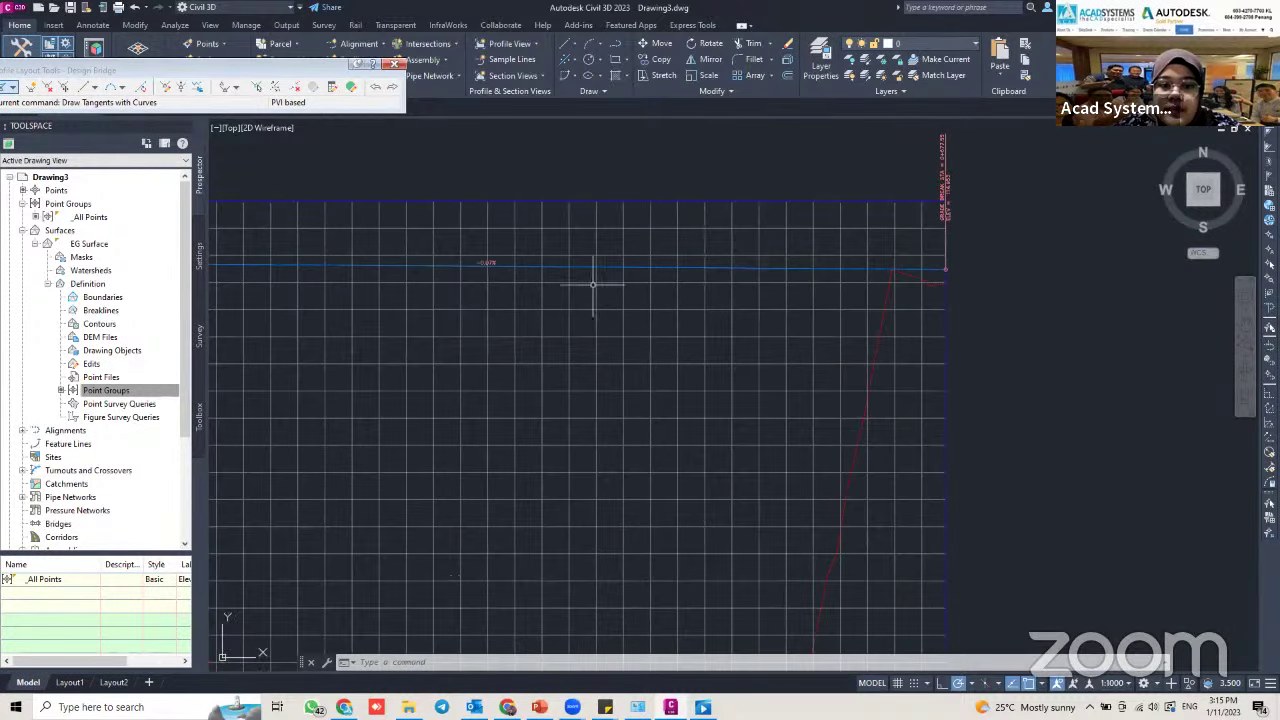
pyautogui.click(392, 67)
# Create an assembly named ROAD with Basic style and All Codes, placing its baseline in the empty area between the profile view and the terrain
pyautogui.scroll(-5, 720, 434)
pyautogui.scroll(-2, 706, 409)
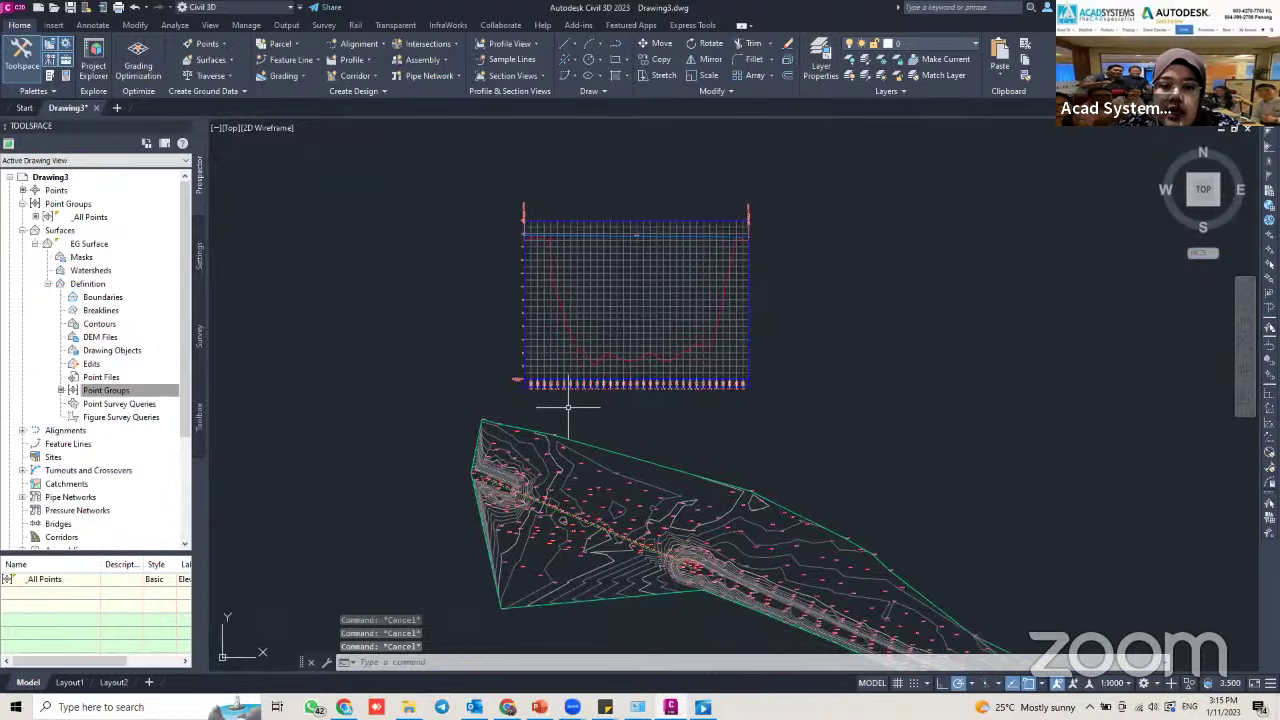
pyautogui.scroll(2, 567, 407)
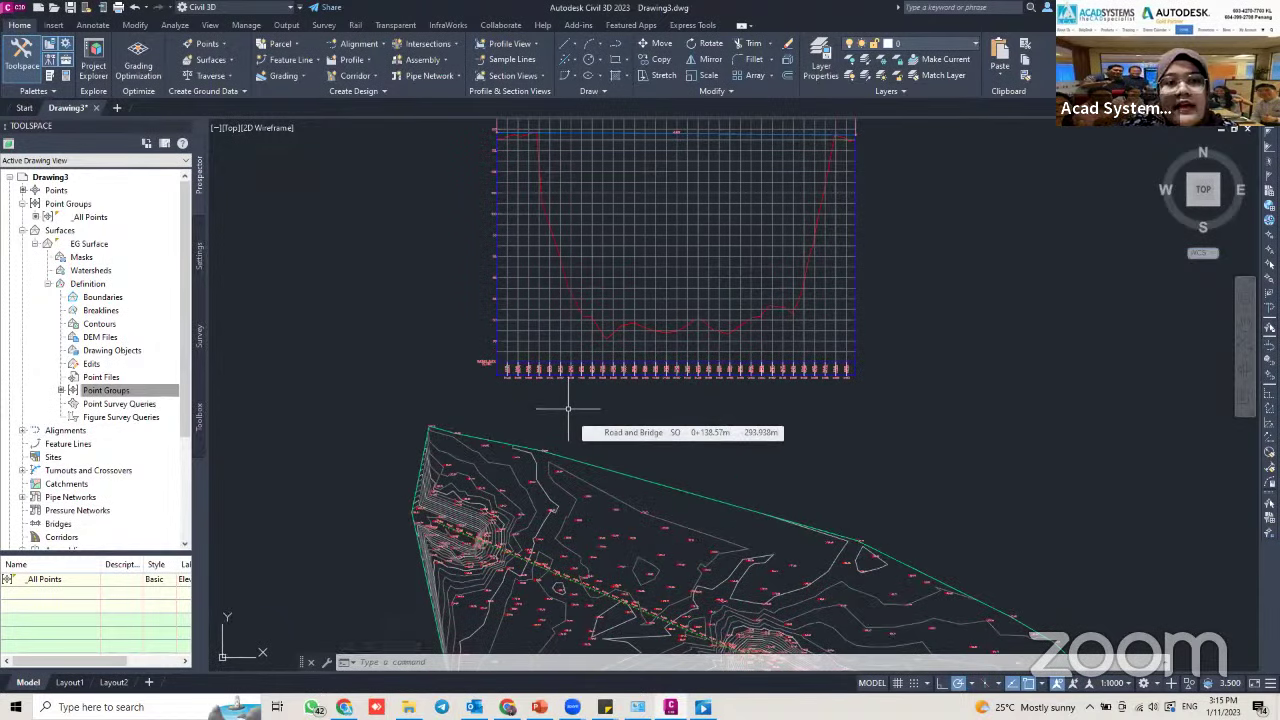
pyautogui.click(444, 60)
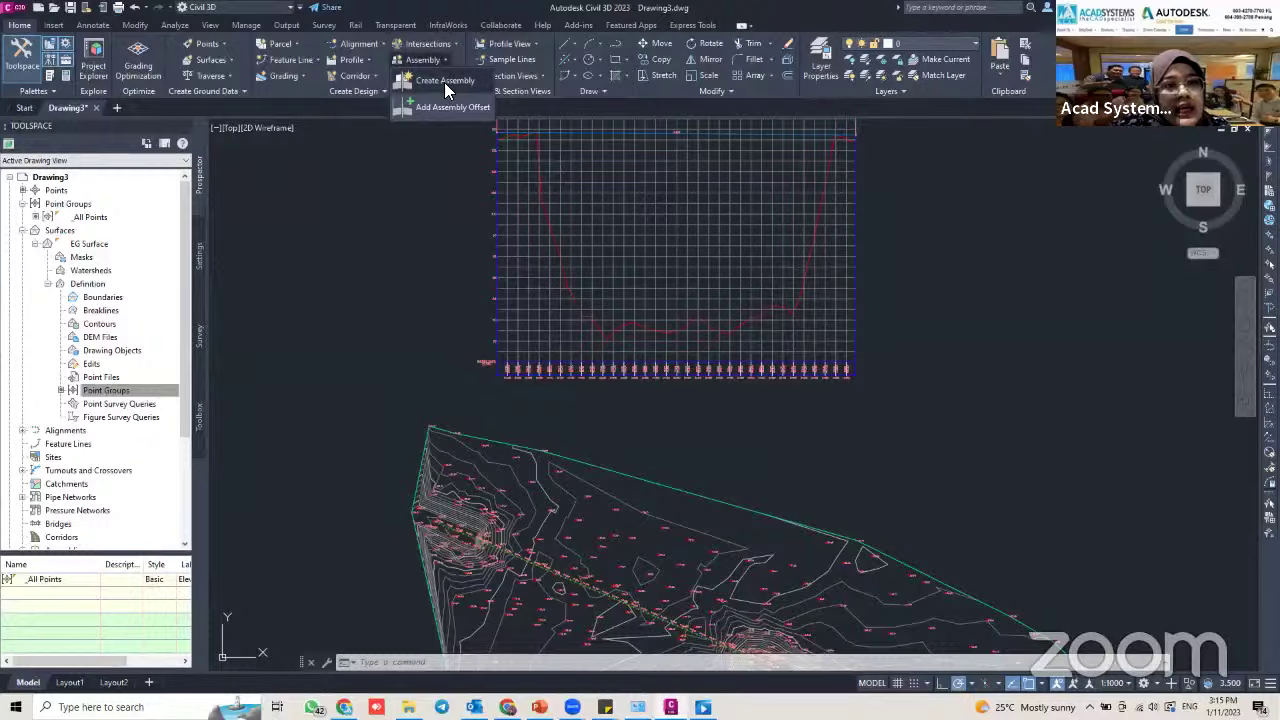
pyautogui.click(444, 82)
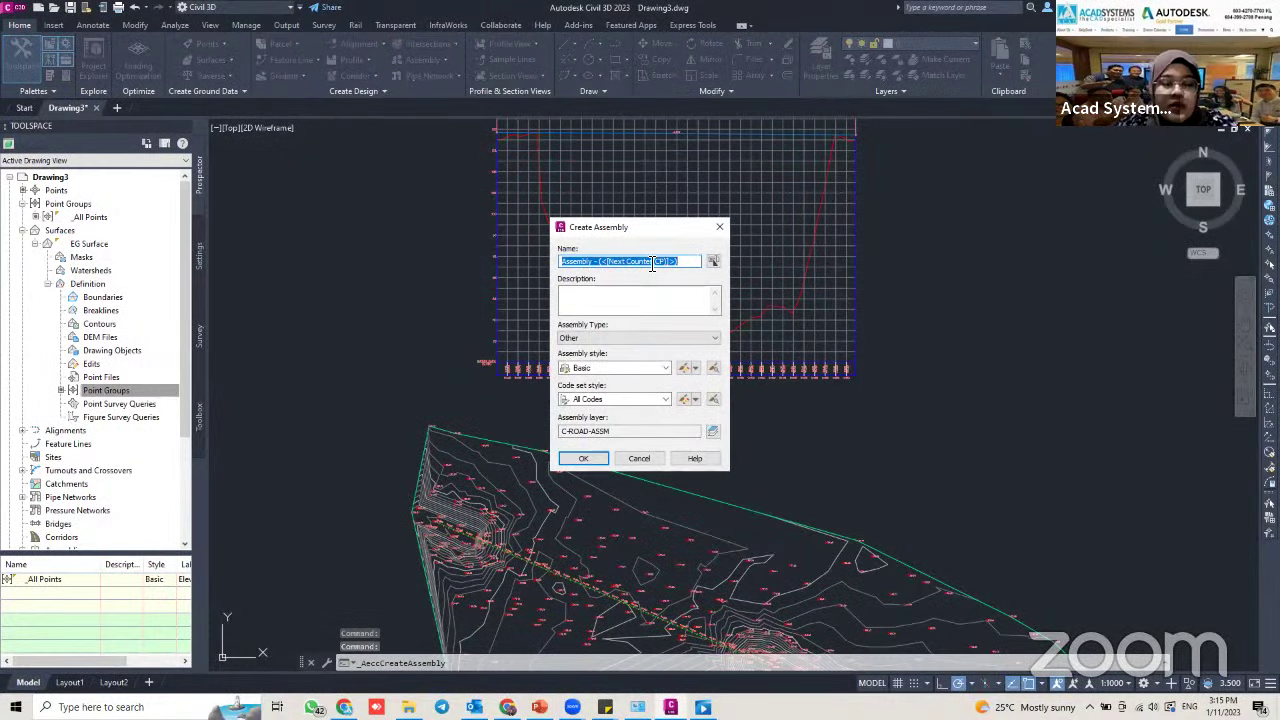
pyautogui.write('ROAD')
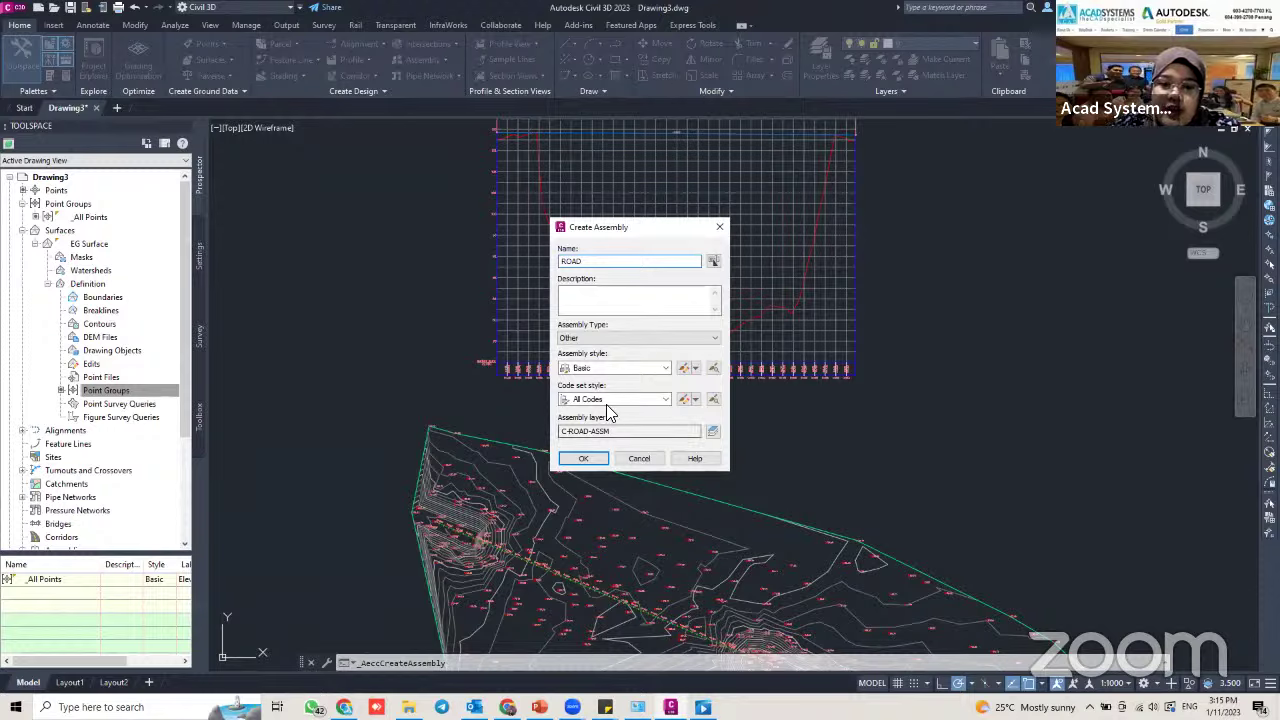
pyautogui.click(597, 465)
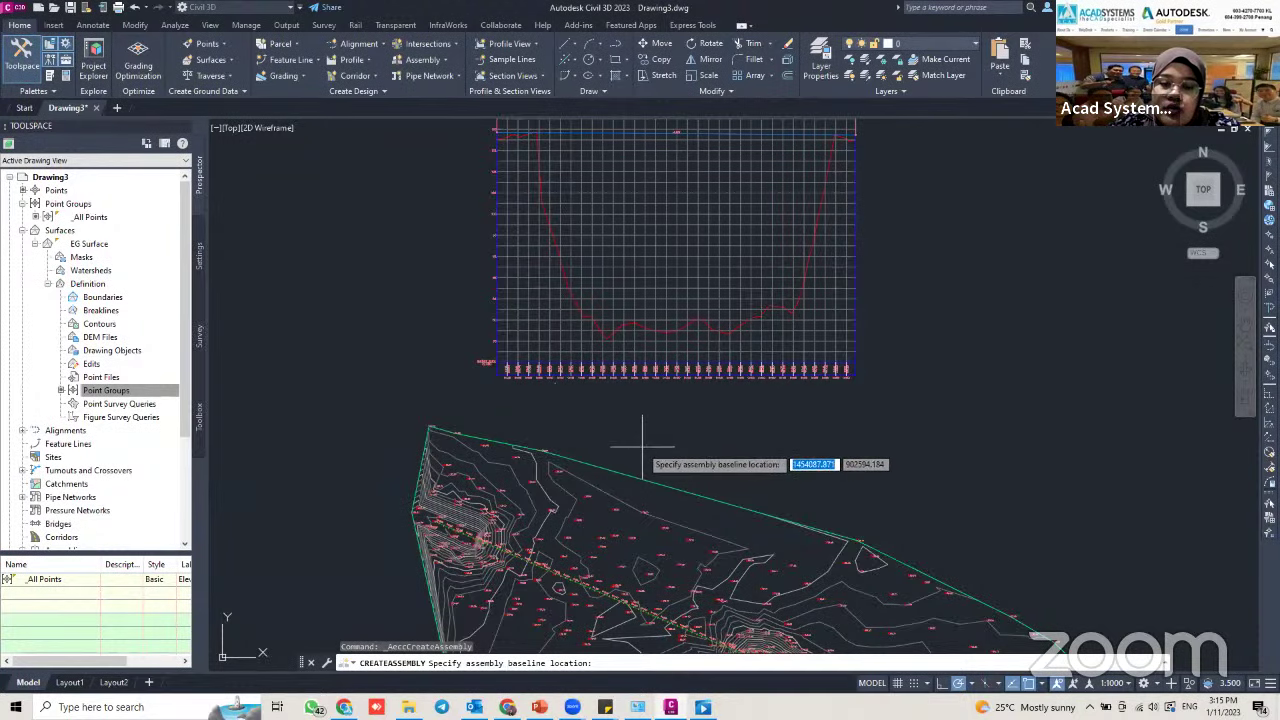
pyautogui.scroll(2, 645, 450)
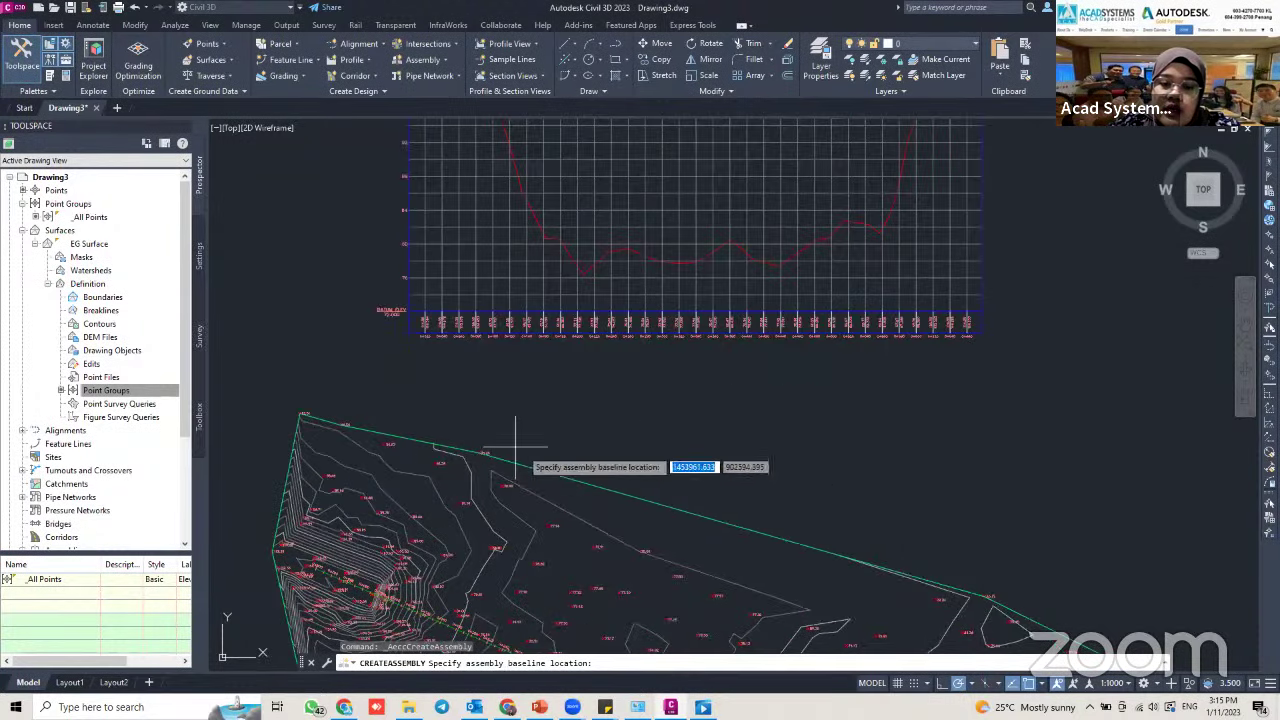
pyautogui.click(636, 452)
pyautogui.scroll(10, 720, 440)
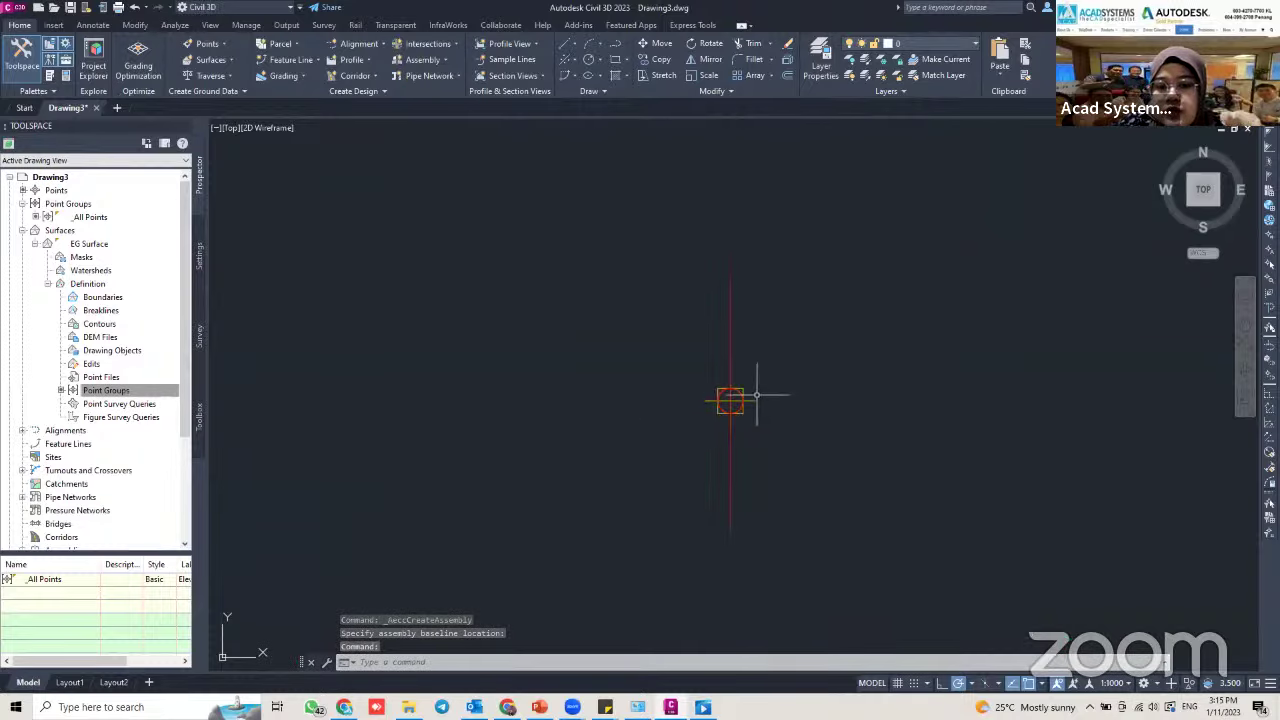
pyautogui.scroll(-3, 736, 410)
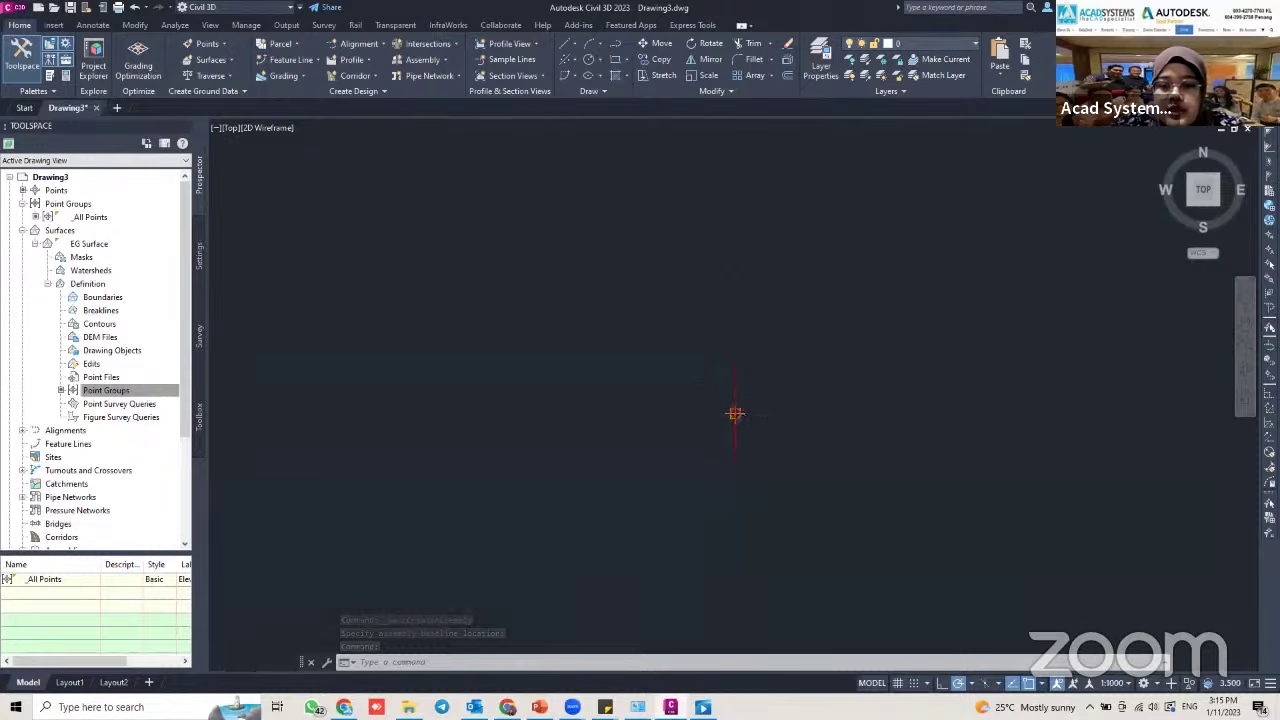
pyautogui.scroll(-5, 736, 413)
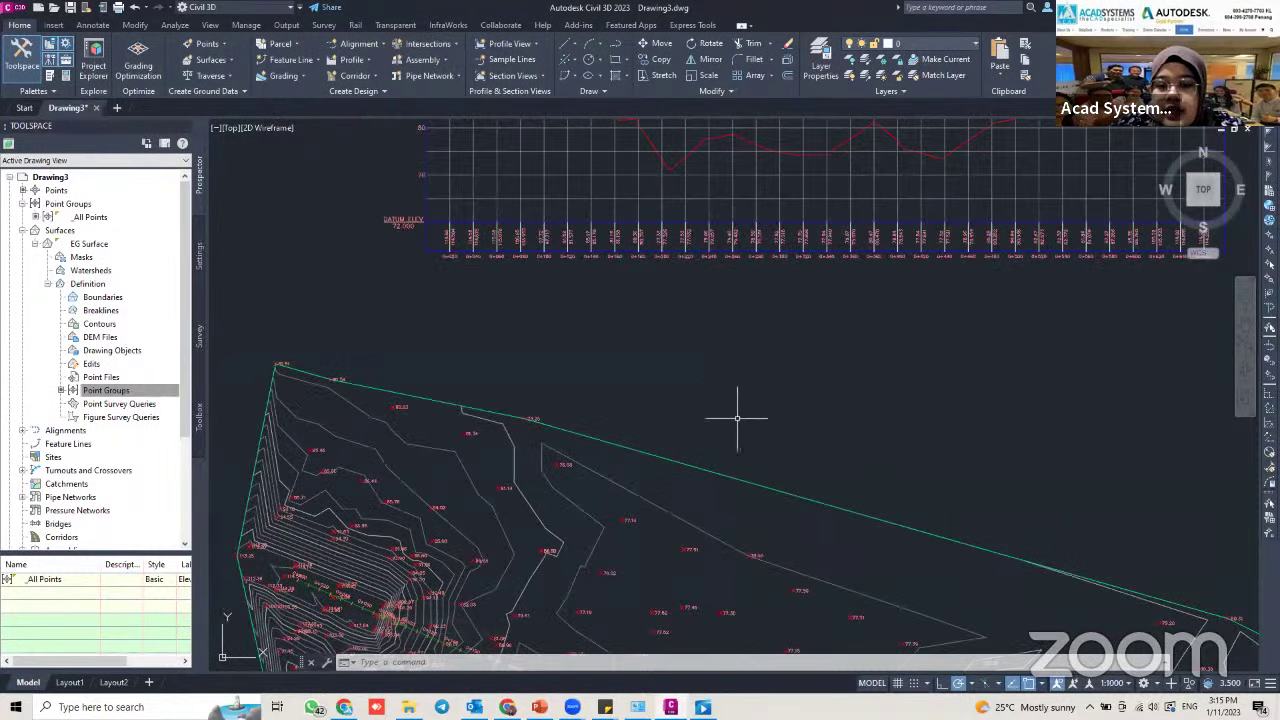
pyautogui.scroll(8, 736, 416)
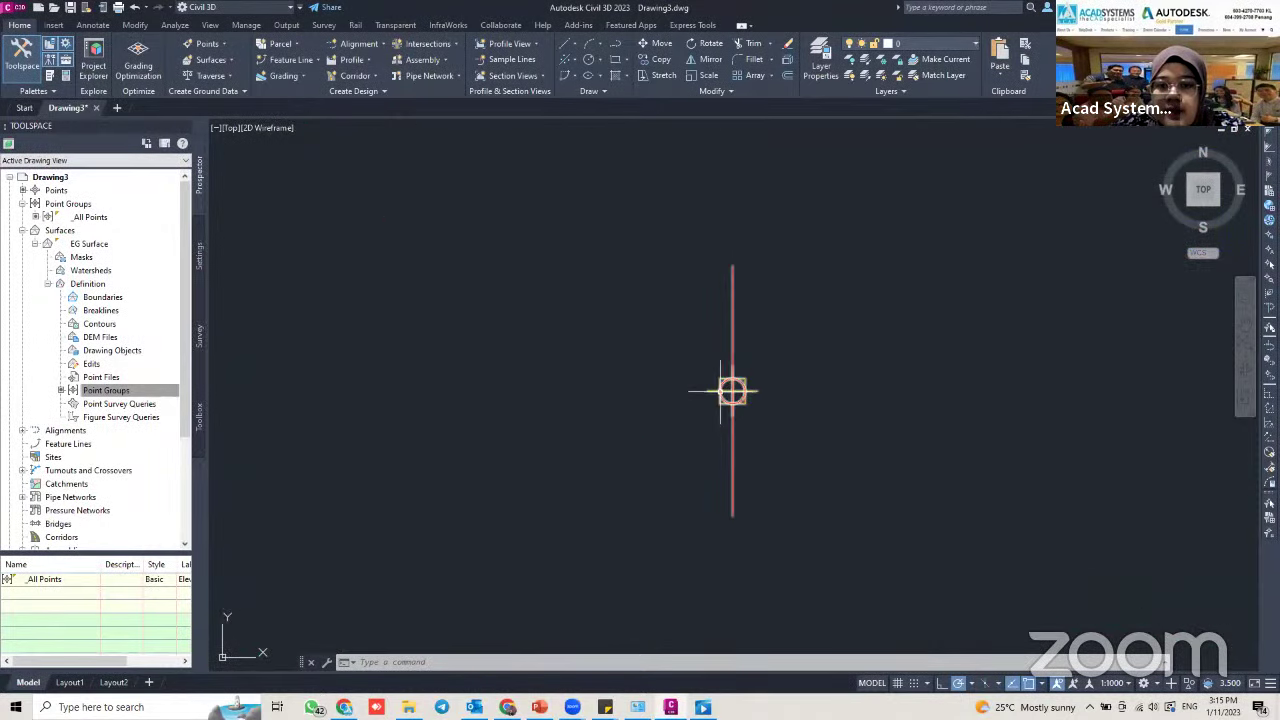
pyautogui.scroll(2, 720, 390)
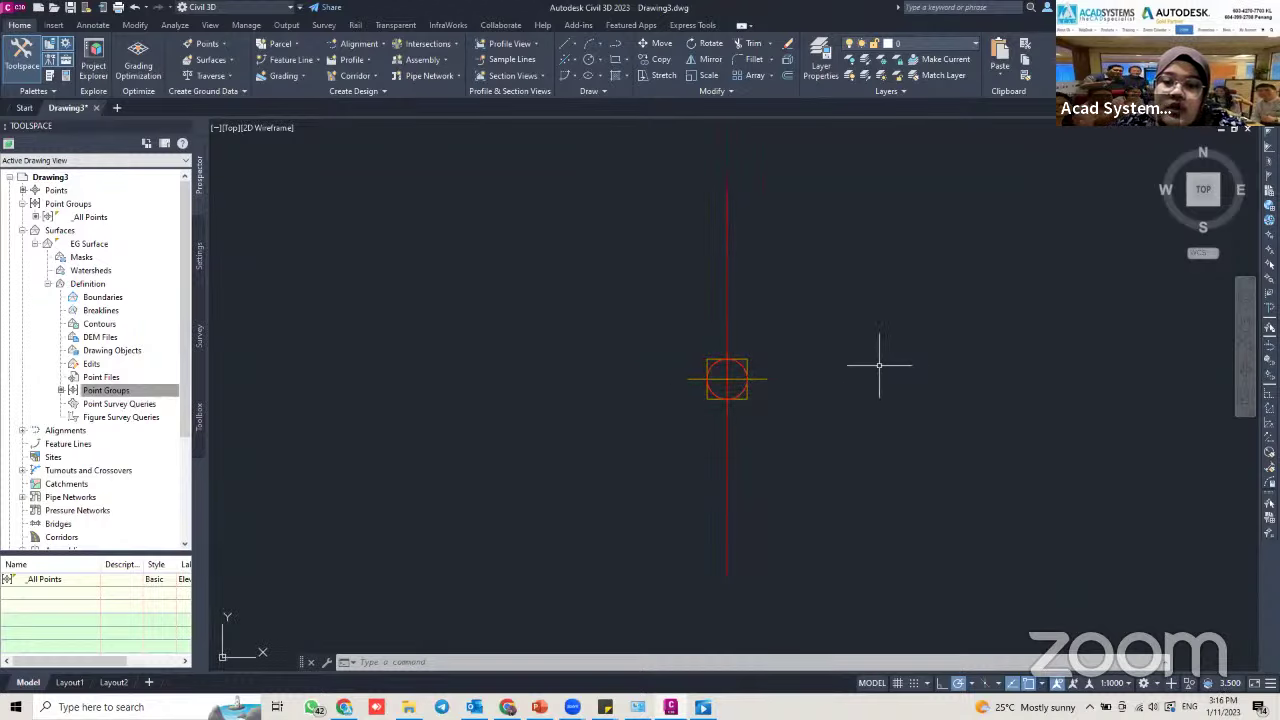
pyautogui.moveTo(852, 358); pyautogui.dragTo(700, 347, button='middle')
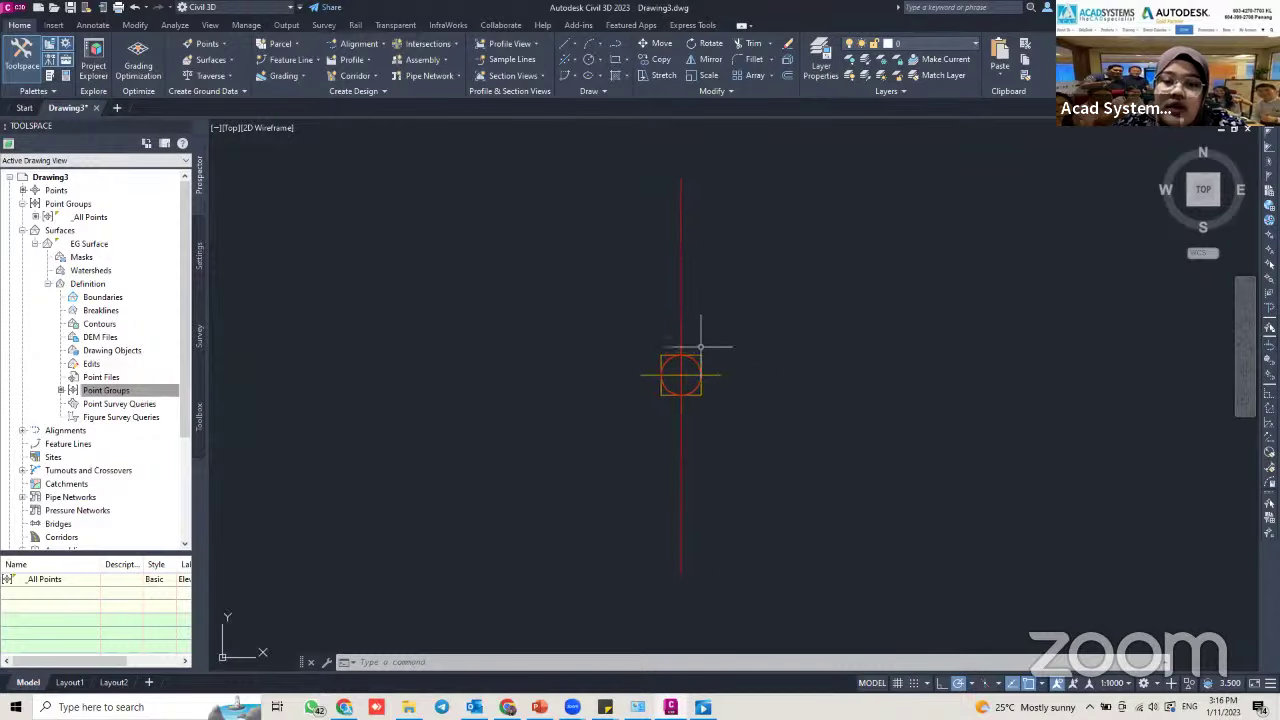
# Open the subassembly tool palettes and look through the categories from Basic through Conditional
pyautogui.click(48, 74)
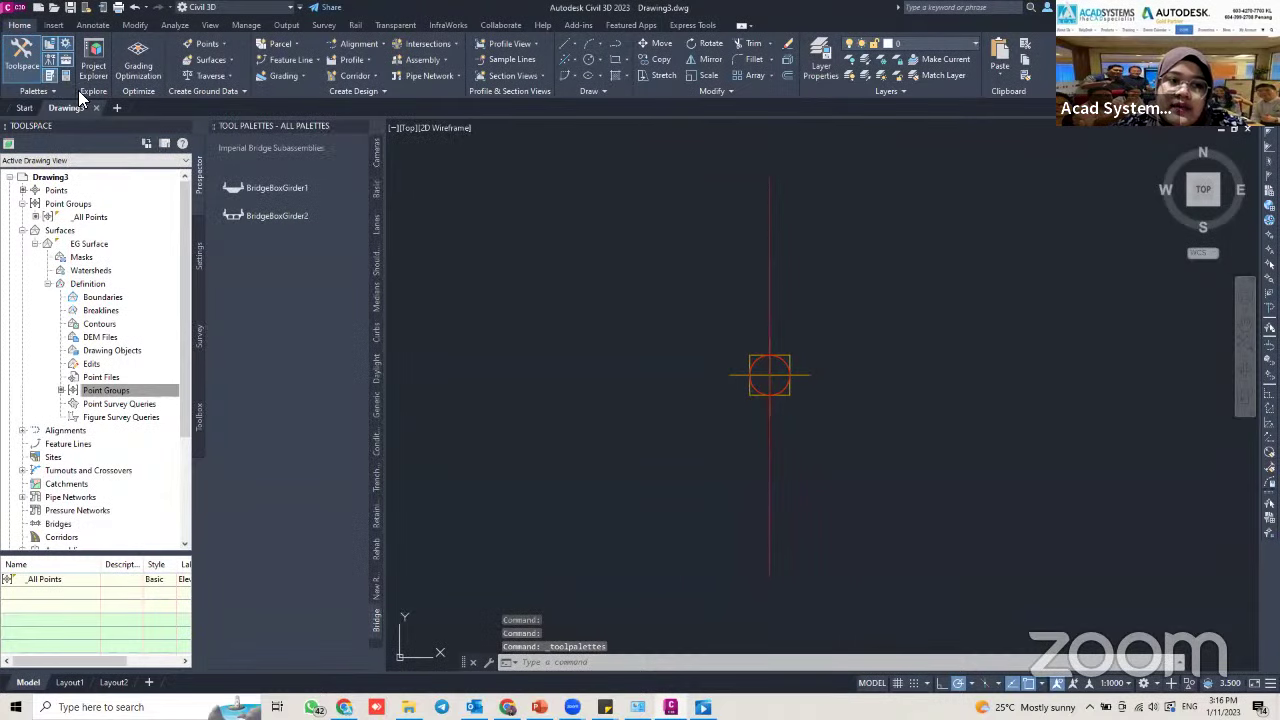
pyautogui.click(376, 187)
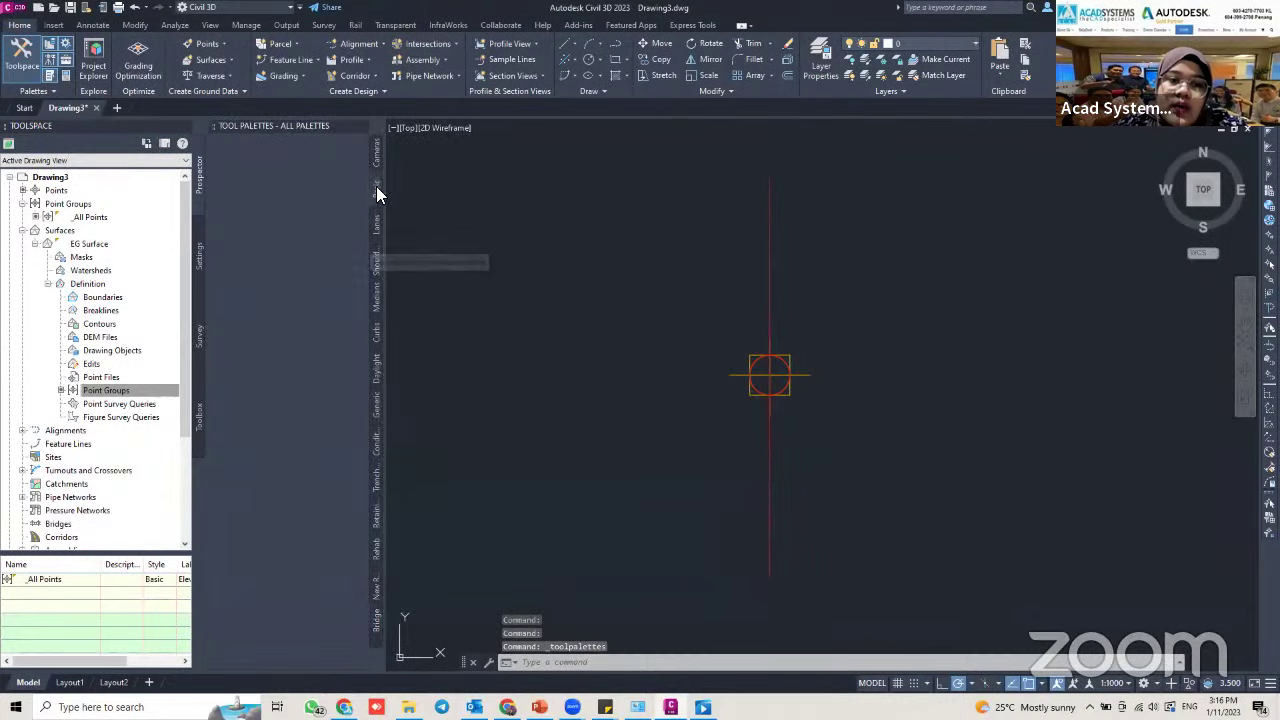
pyautogui.click(375, 226)
pyautogui.click(376, 264)
pyautogui.click(377, 302)
pyautogui.click(377, 332)
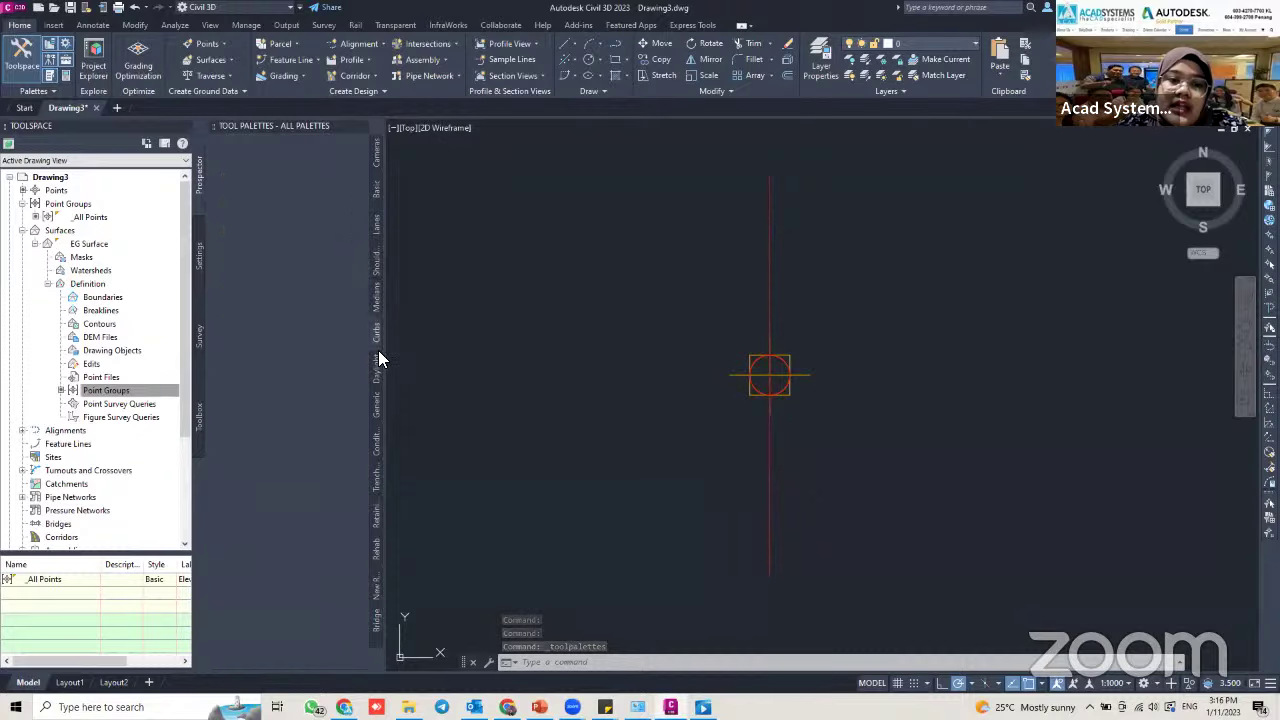
pyautogui.click(377, 366)
pyautogui.click(377, 405)
pyautogui.click(376, 444)
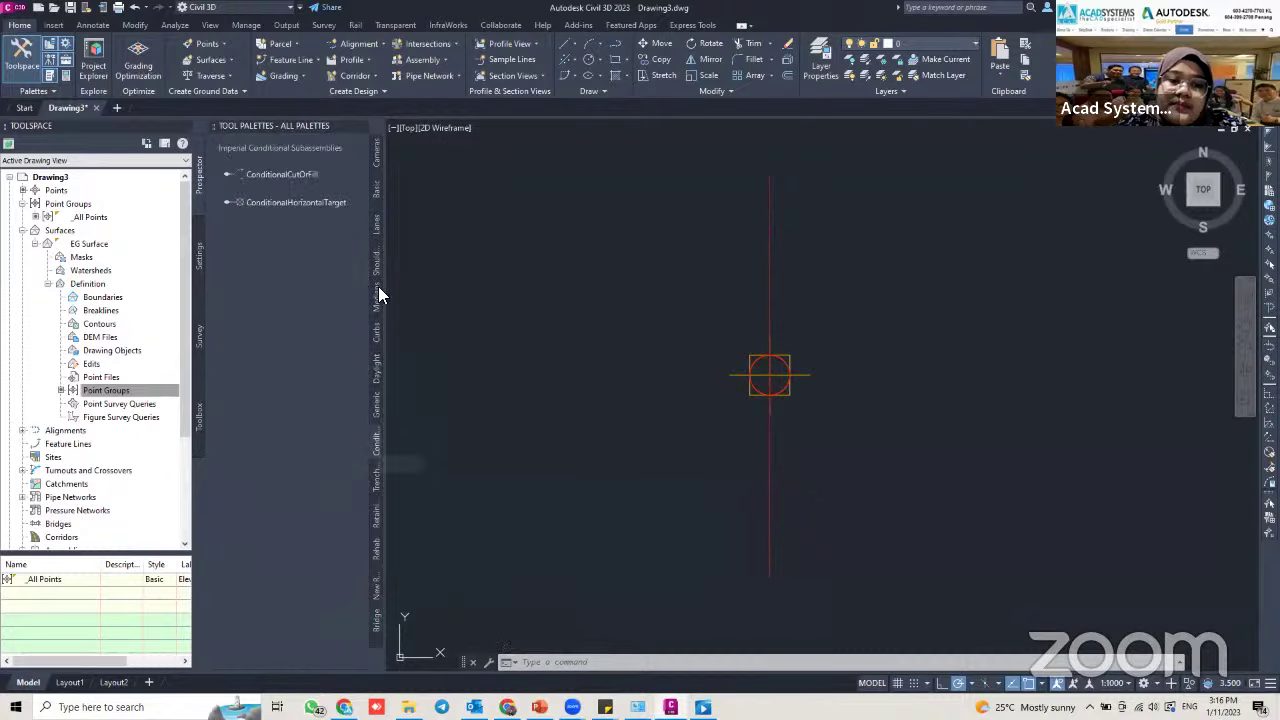
pyautogui.click(373, 190)
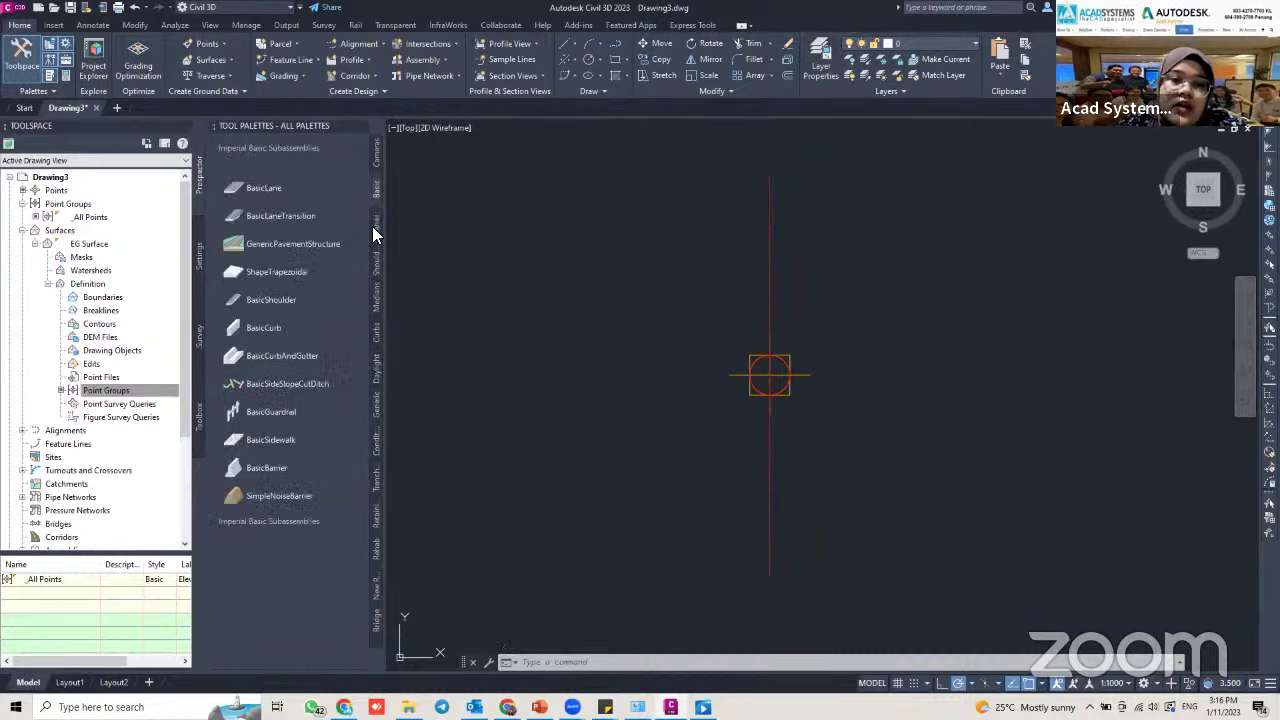
# Start a right-side LaneSuperelevationAOR subassembly with a width of 8 m and a default slope of 0%
pyautogui.click(373, 225)
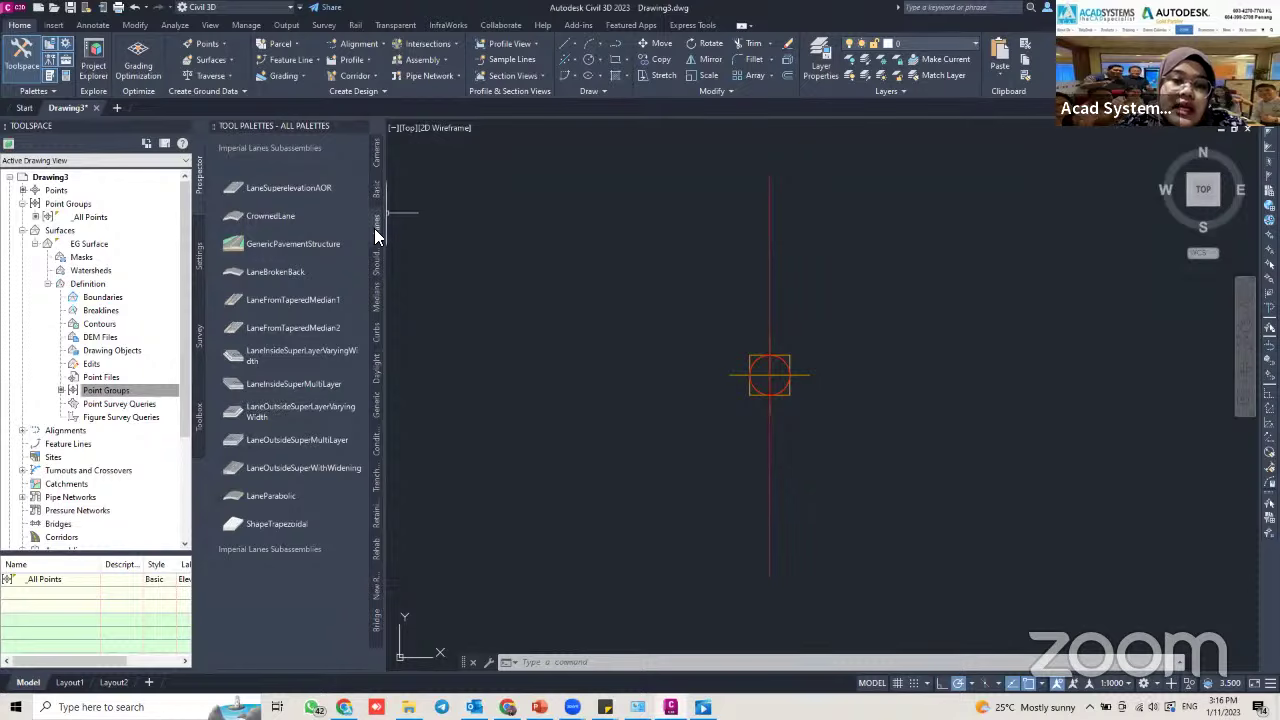
pyautogui.click(280, 193)
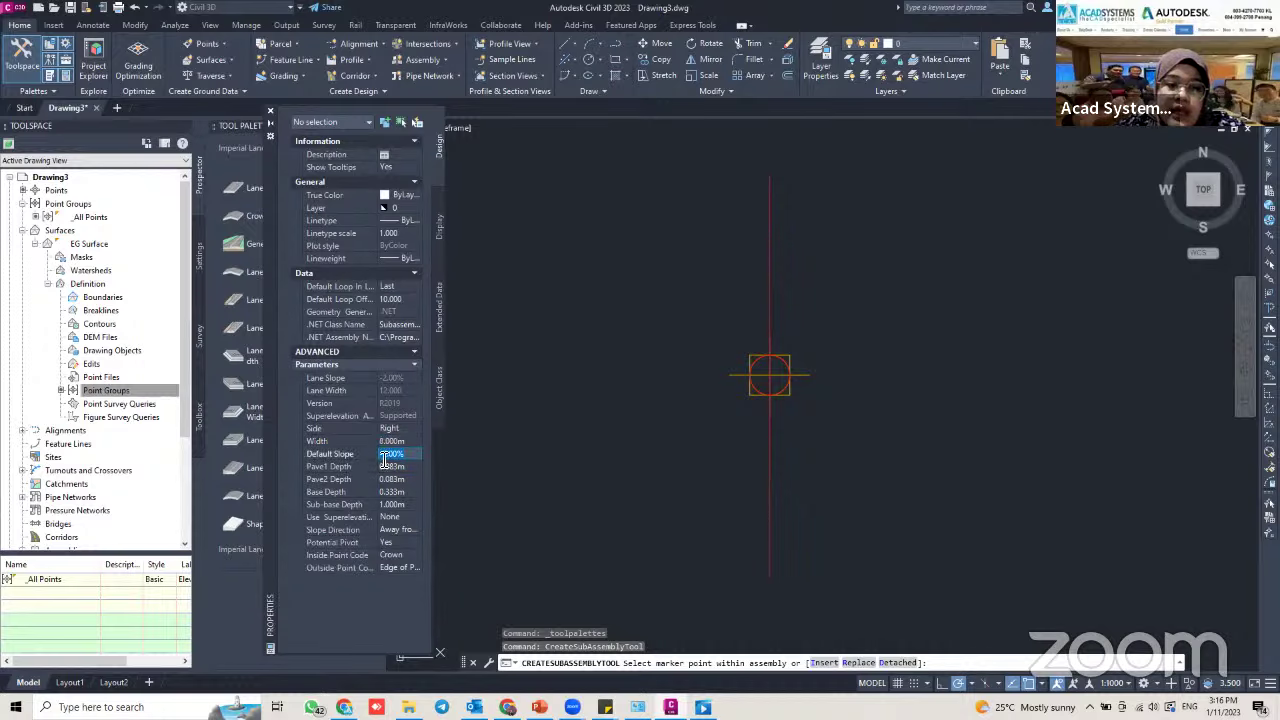
pyautogui.click(400, 456)
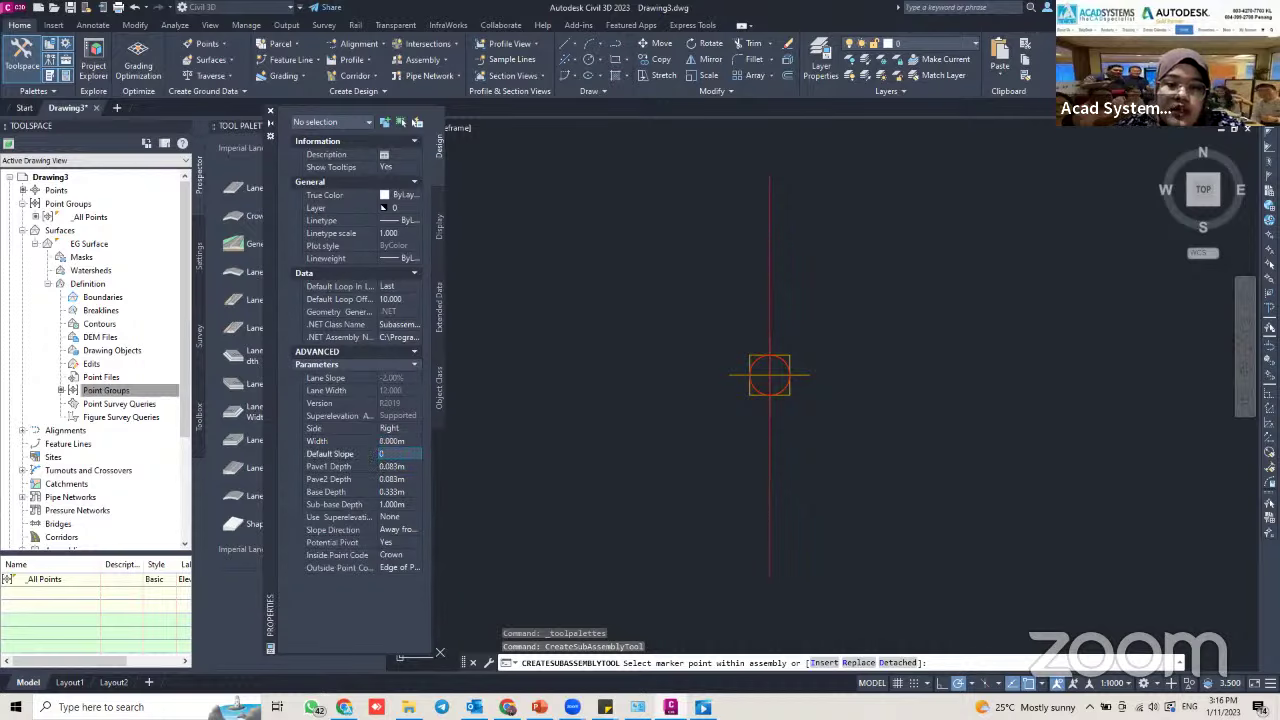
pyautogui.press('Return')
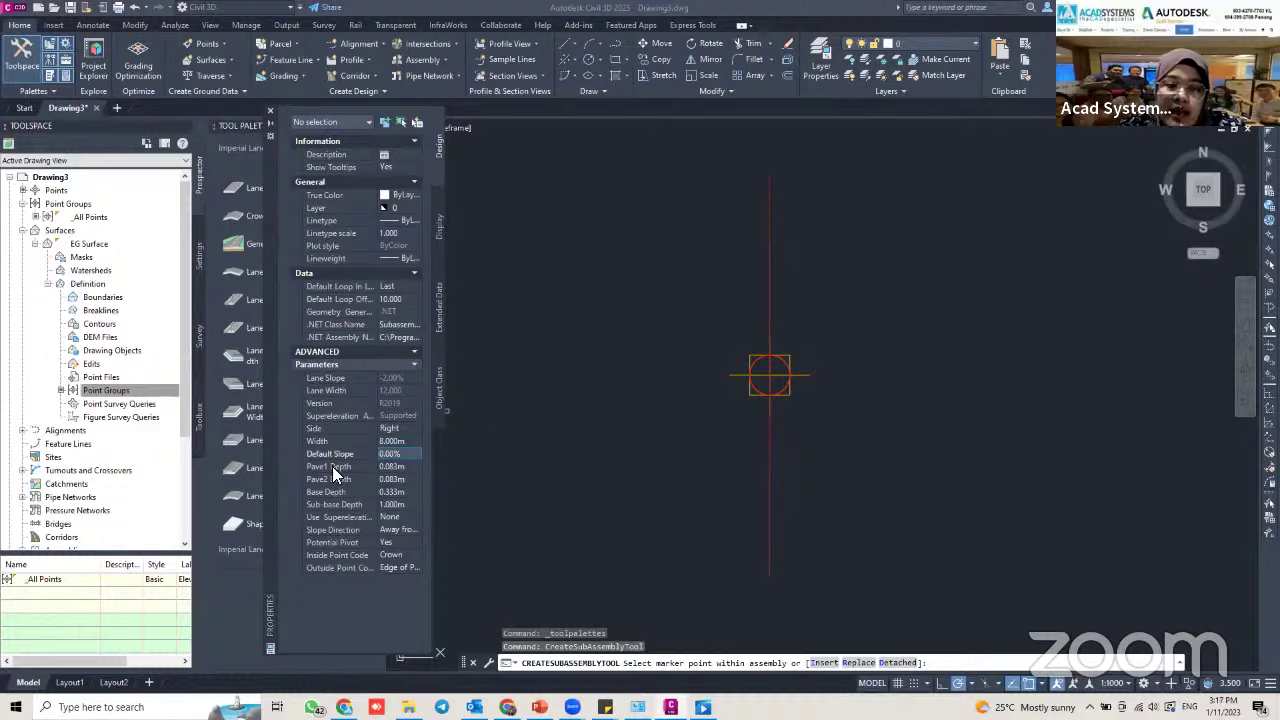
# Set the lane's layer depths to 0.25 m for Pave1, 0 for Pave2, 0.15 m for Base and 0 for Sub-base
pyautogui.click(407, 467)
pyautogui.write('0.')
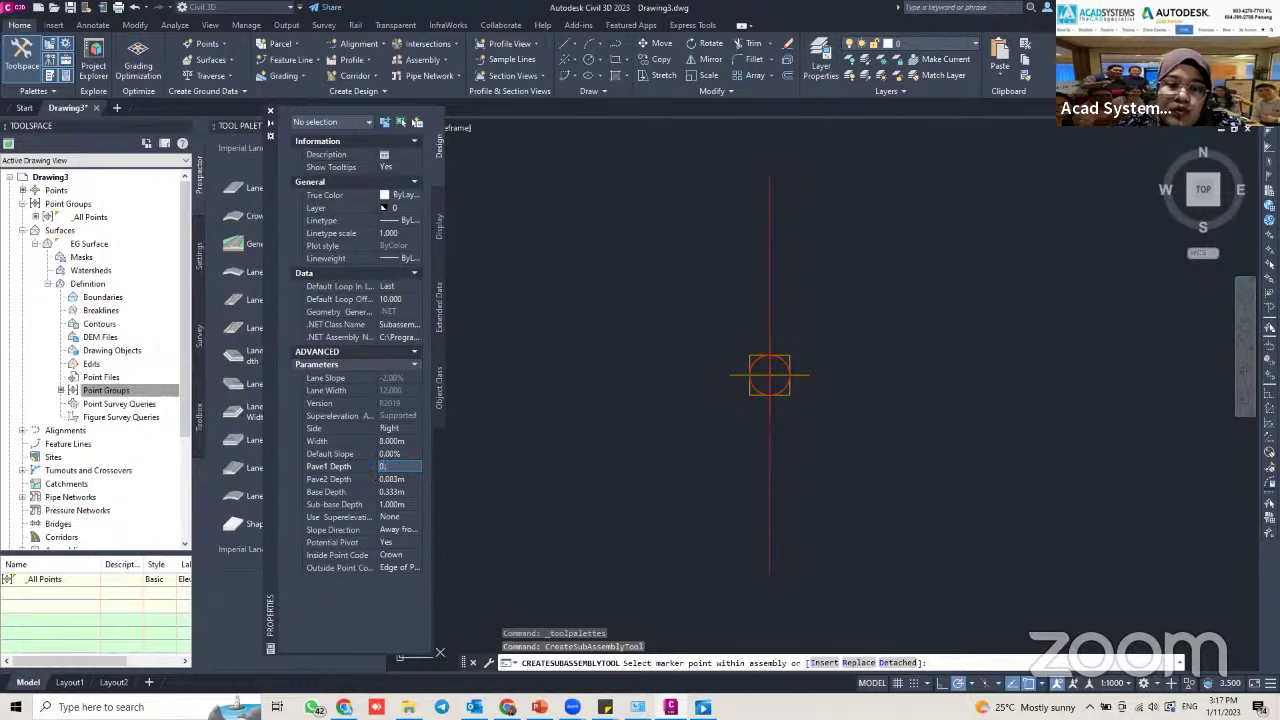
pyautogui.write('25')
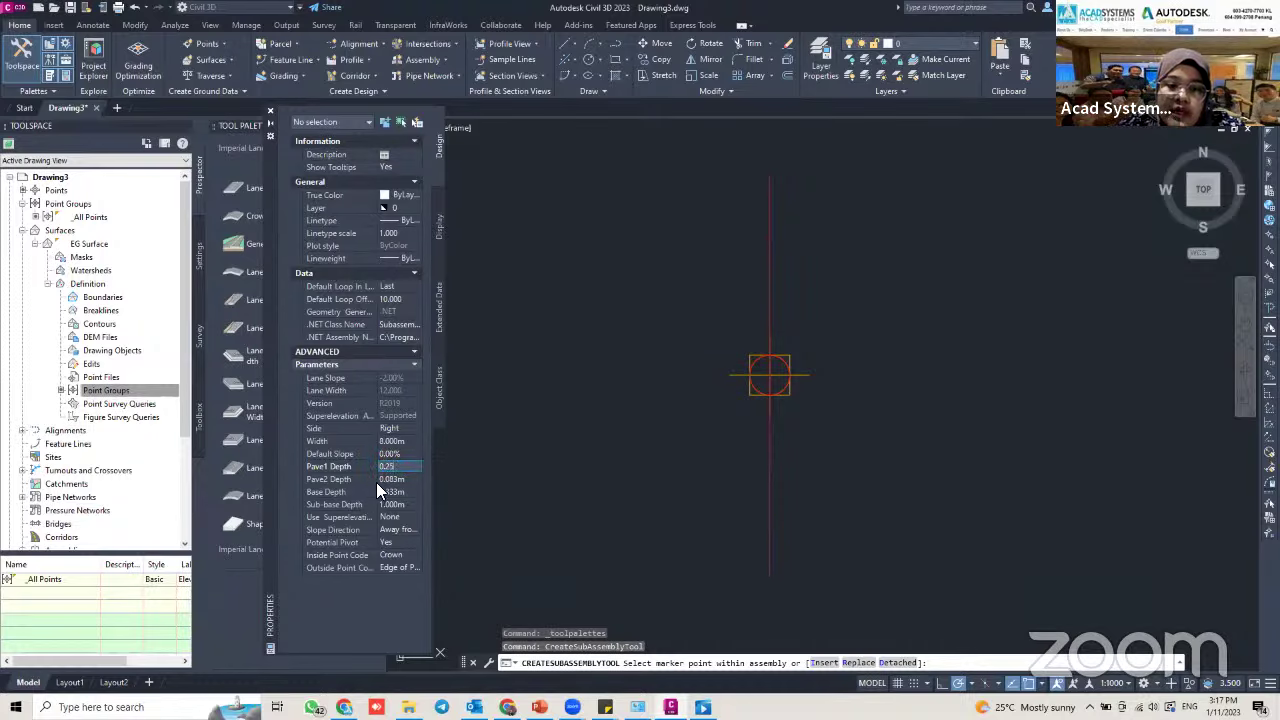
pyautogui.click(408, 480)
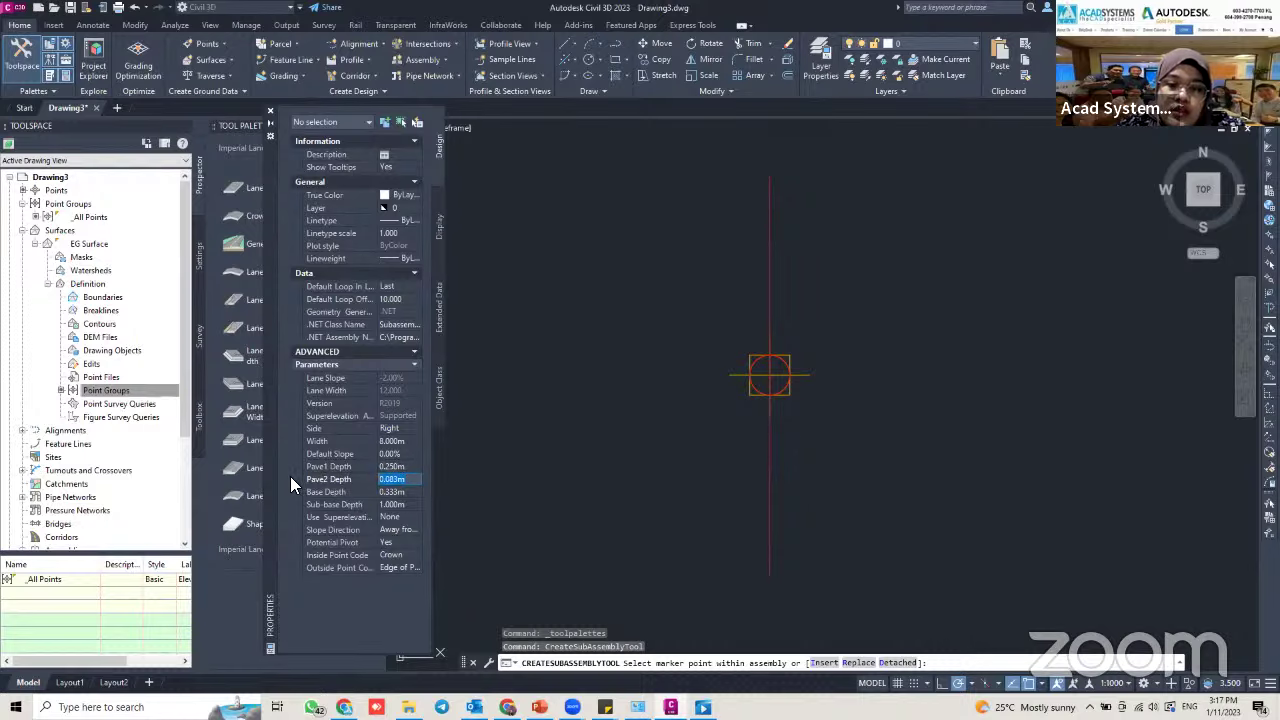
pyautogui.write('0')
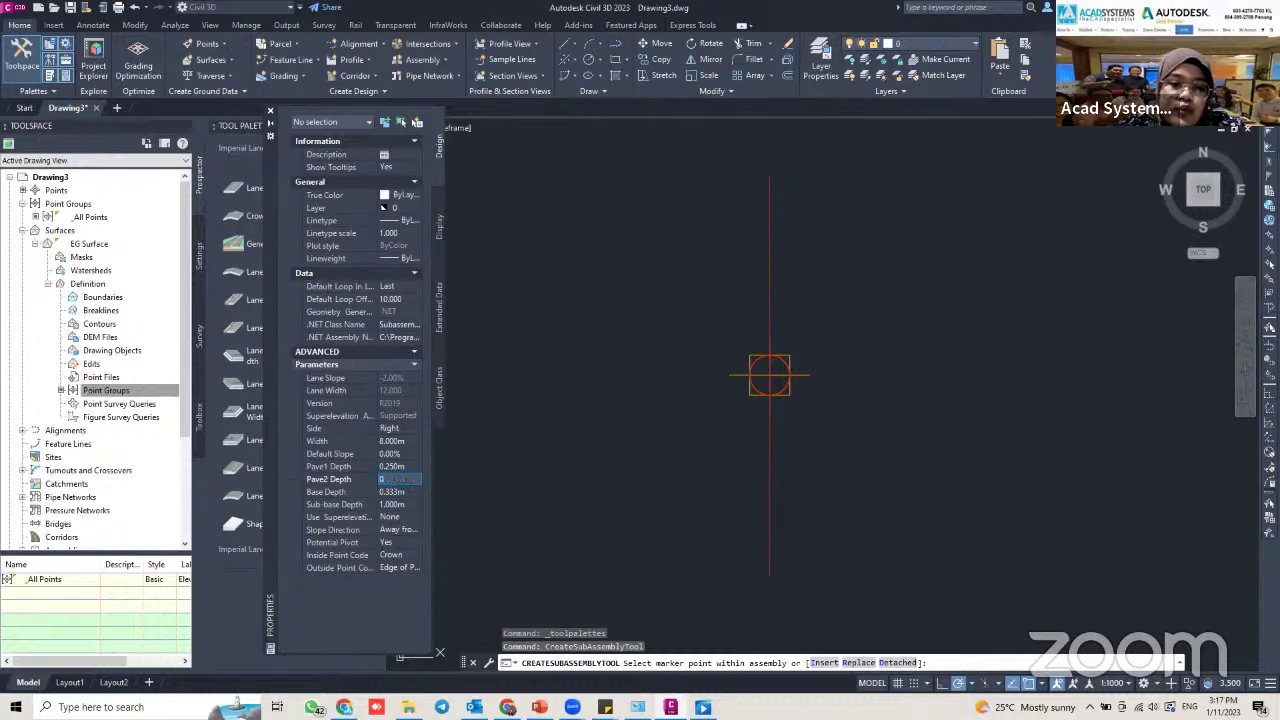
pyautogui.click(404, 492)
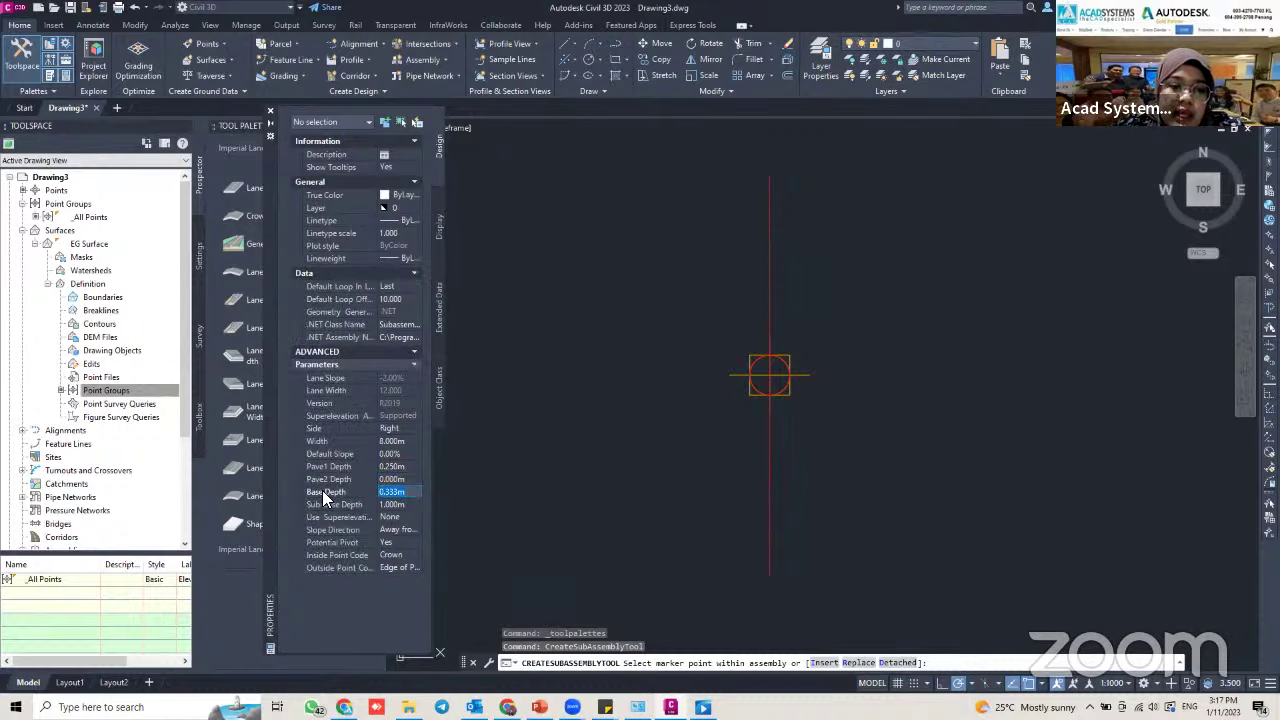
pyautogui.write('0')
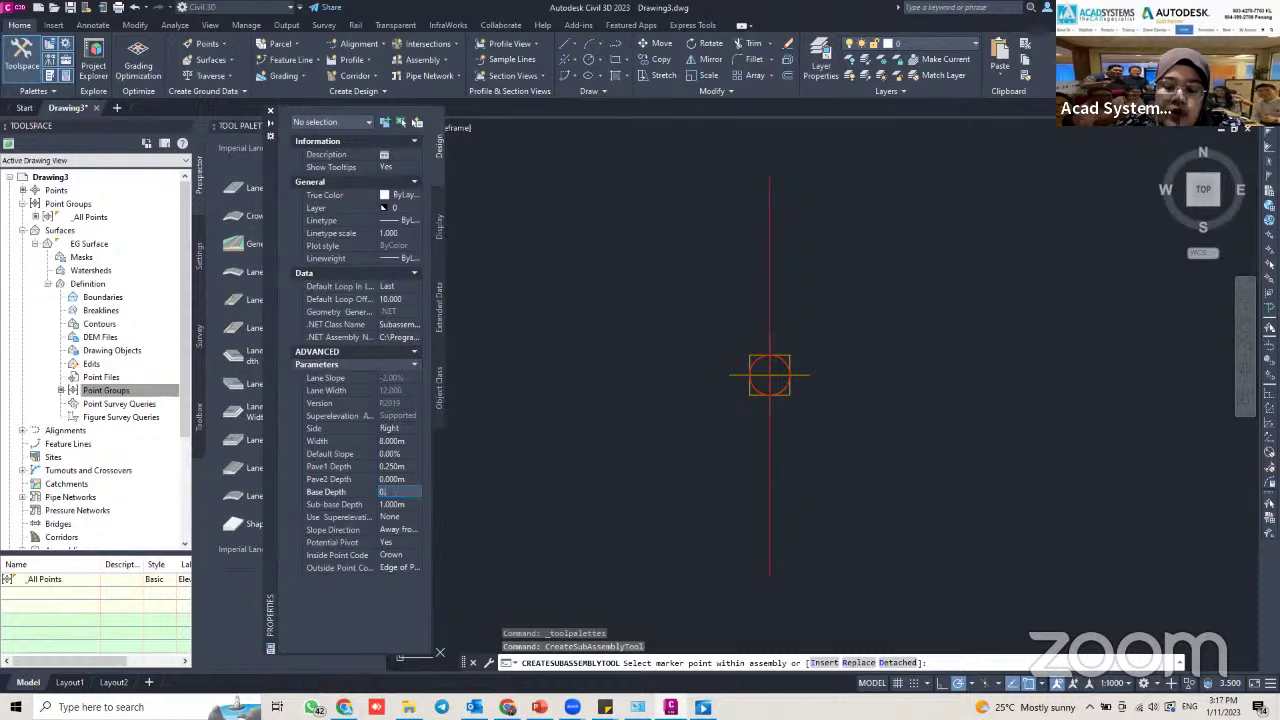
pyautogui.write('.15')
pyautogui.click(390, 505)
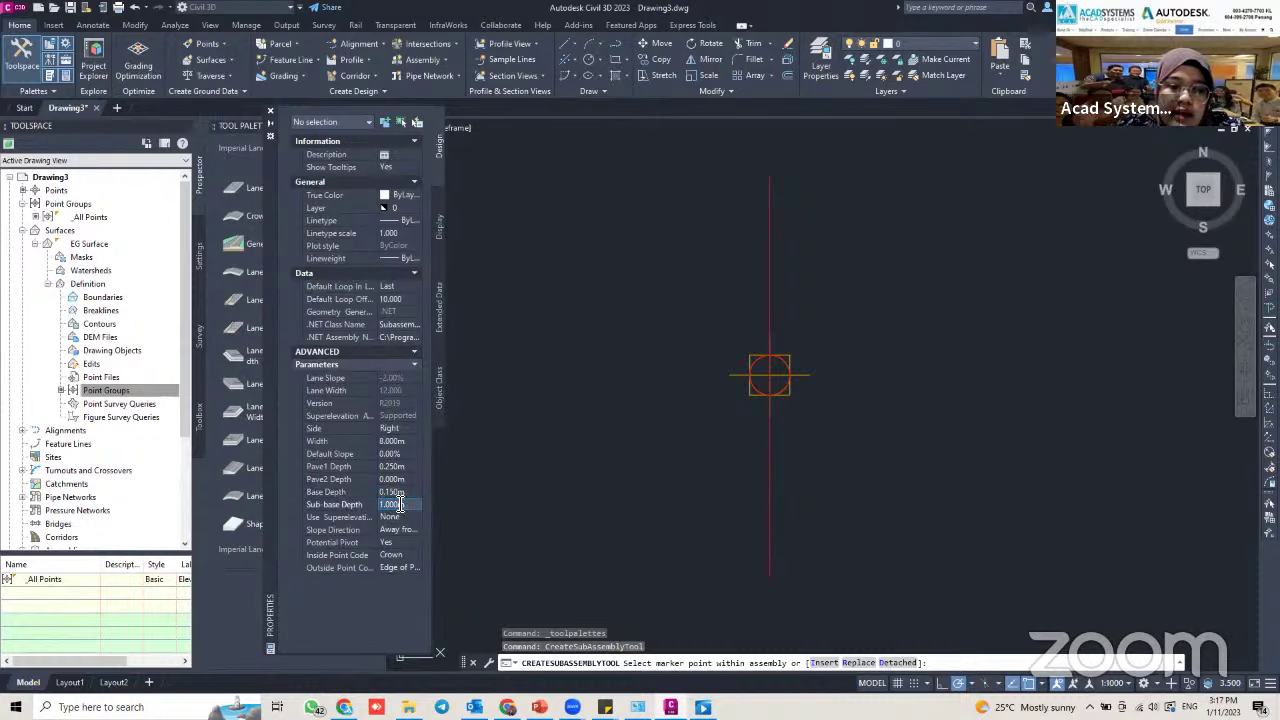
pyautogui.write('0')
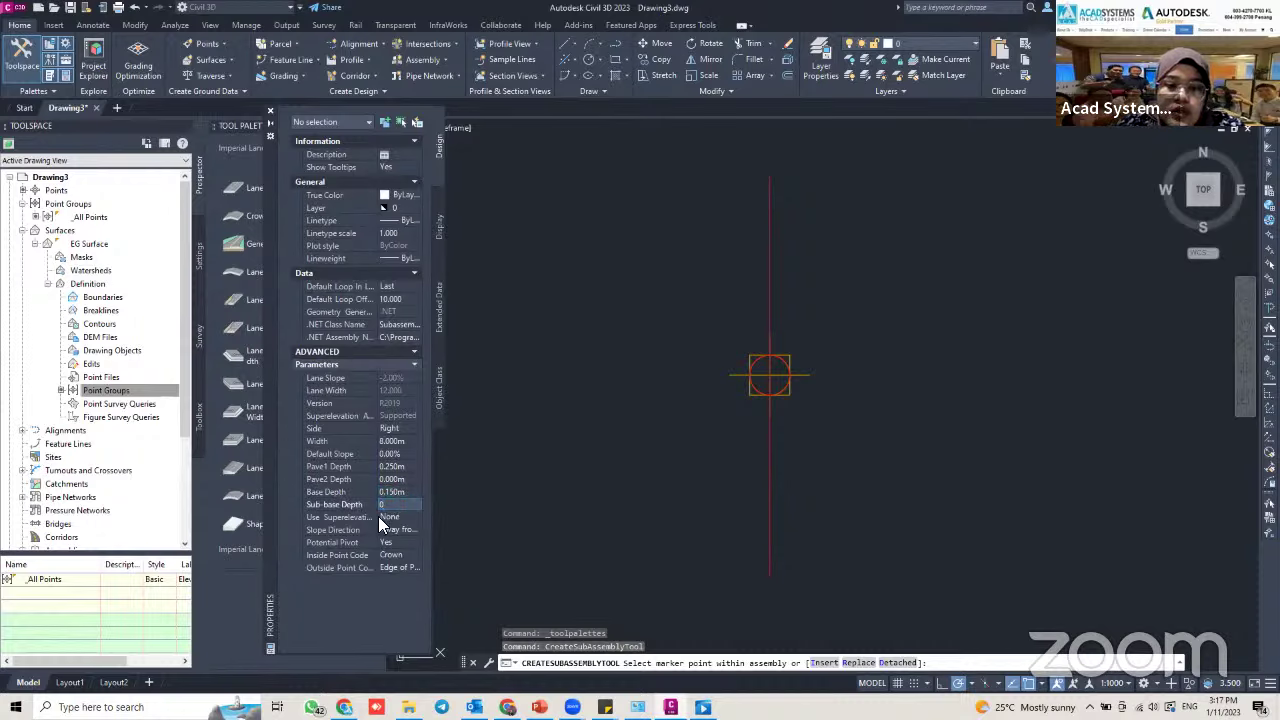
pyautogui.click(379, 517)
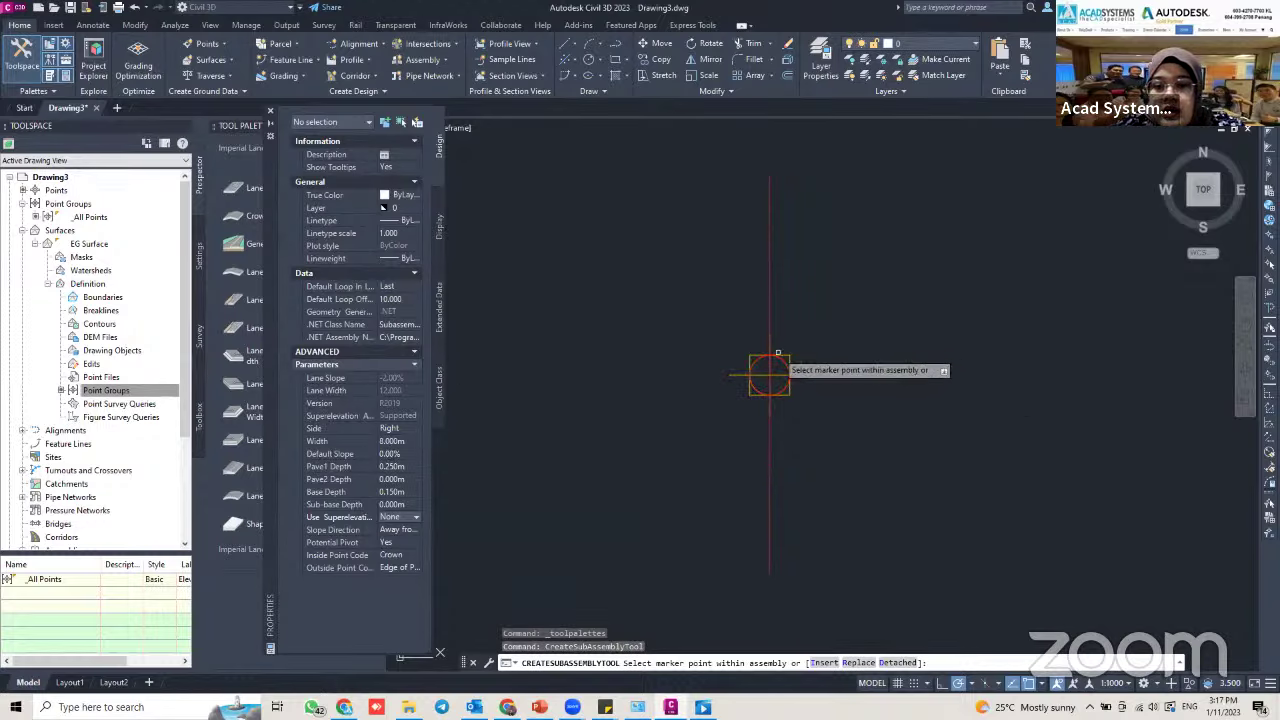
# Attach the lane to the ROAD assembly's baseline marker and bring up the Shoulders subassemblies
pyautogui.click(769, 376)
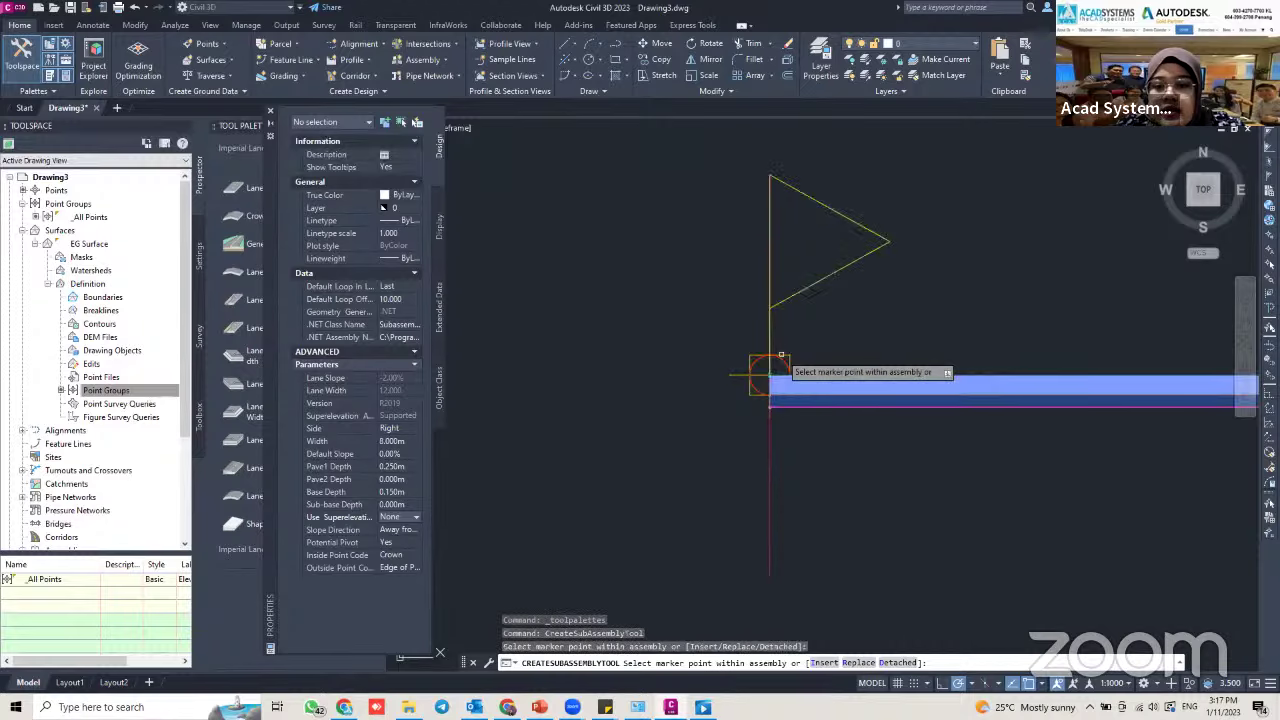
pyautogui.scroll(-3, 716, 371)
pyautogui.scroll(4, 823, 390)
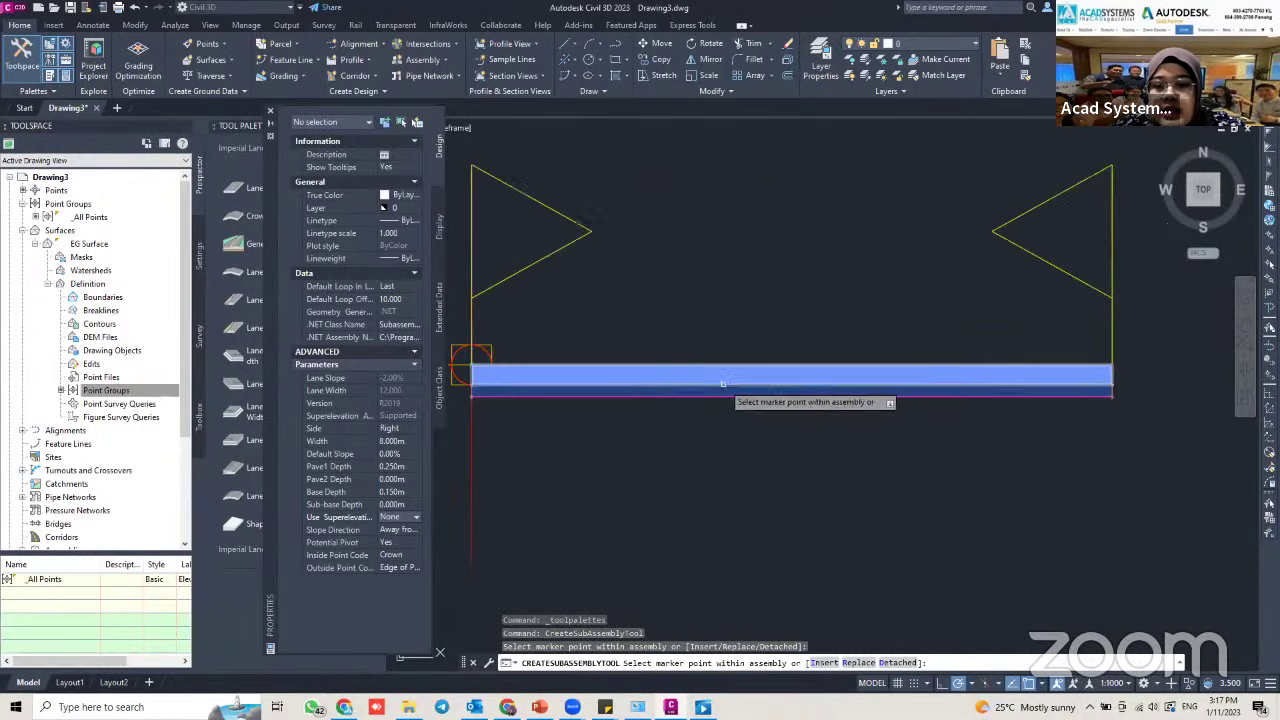
pyautogui.scroll(-4, 663, 376)
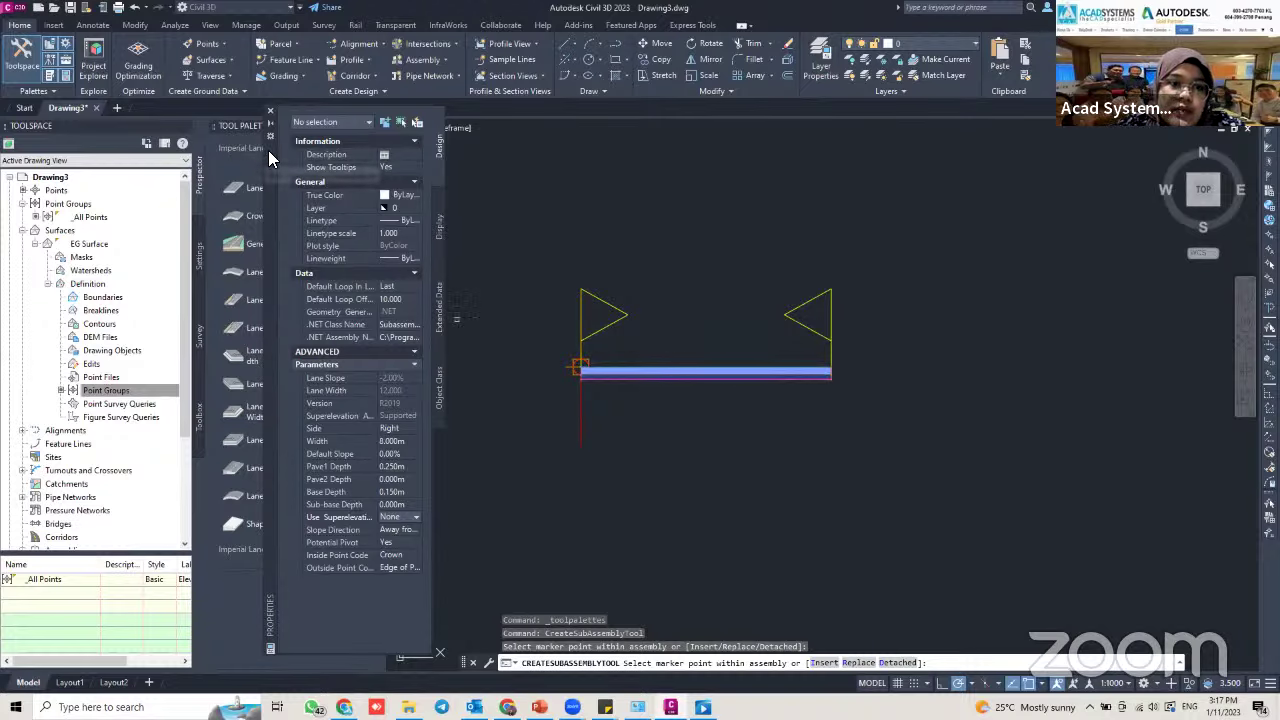
pyautogui.moveTo(268, 150); pyautogui.dragTo(418, 152)
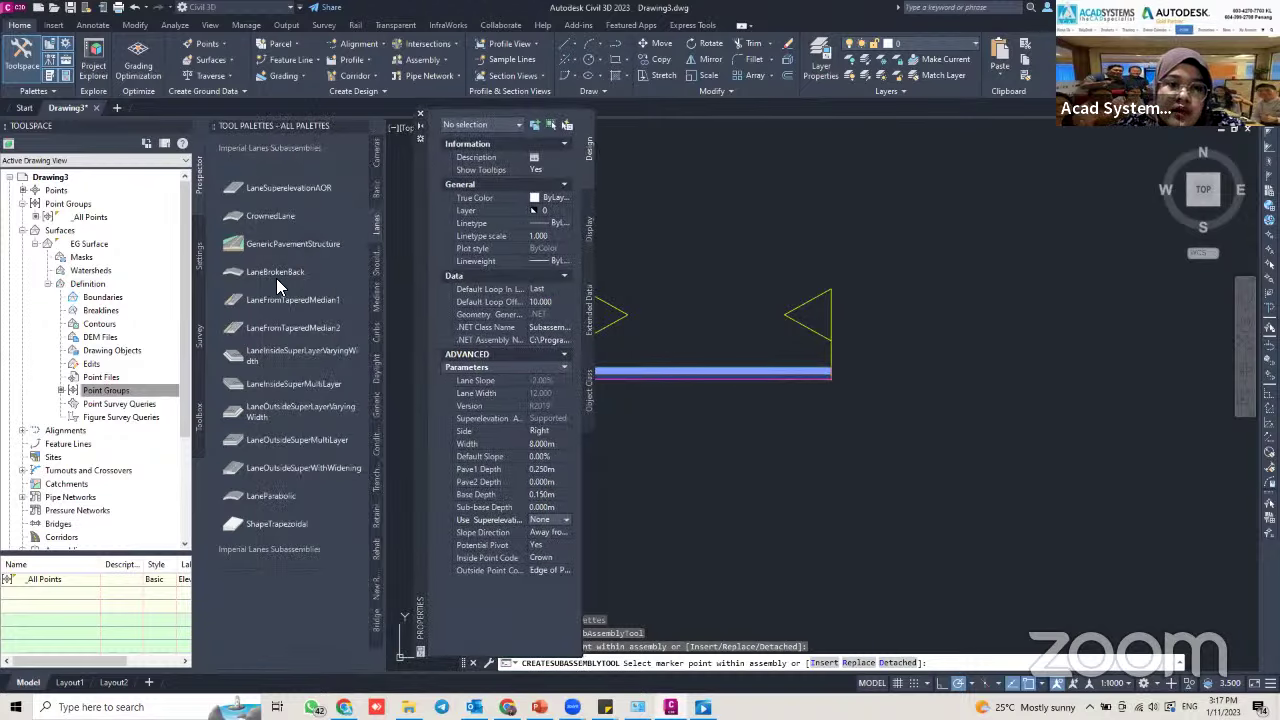
pyautogui.click(375, 256)
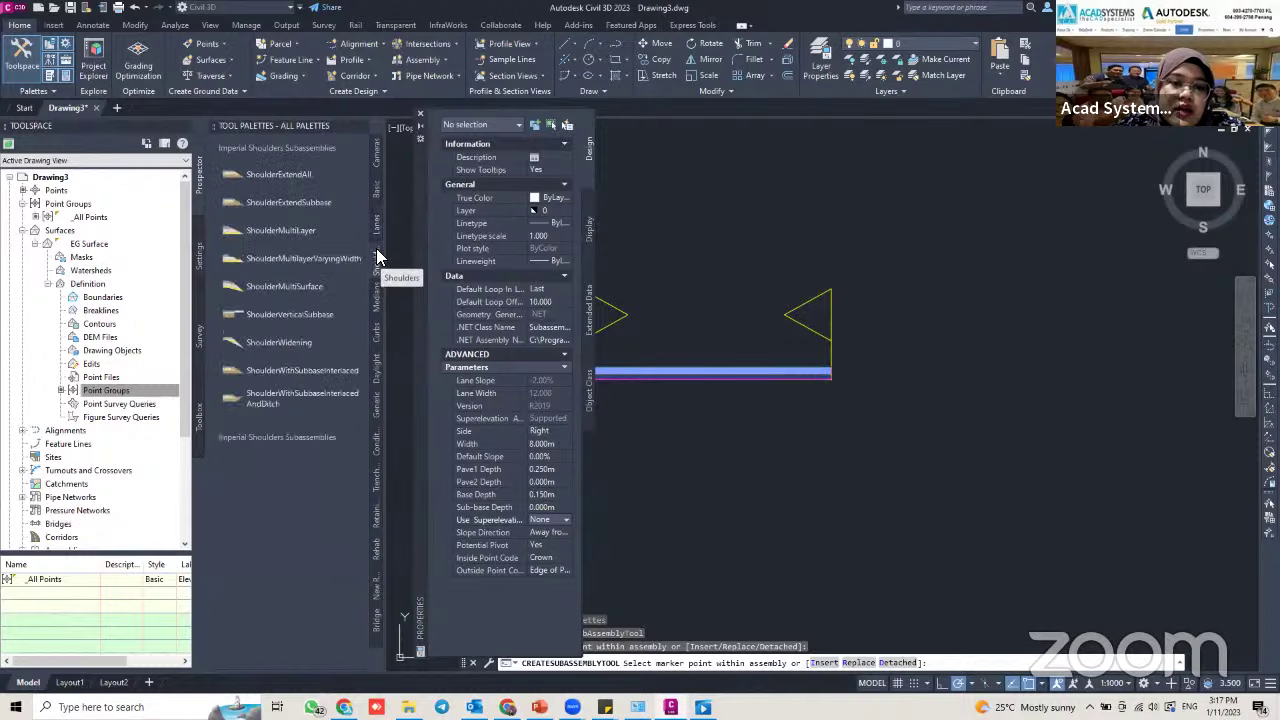
pyautogui.click(246, 176)
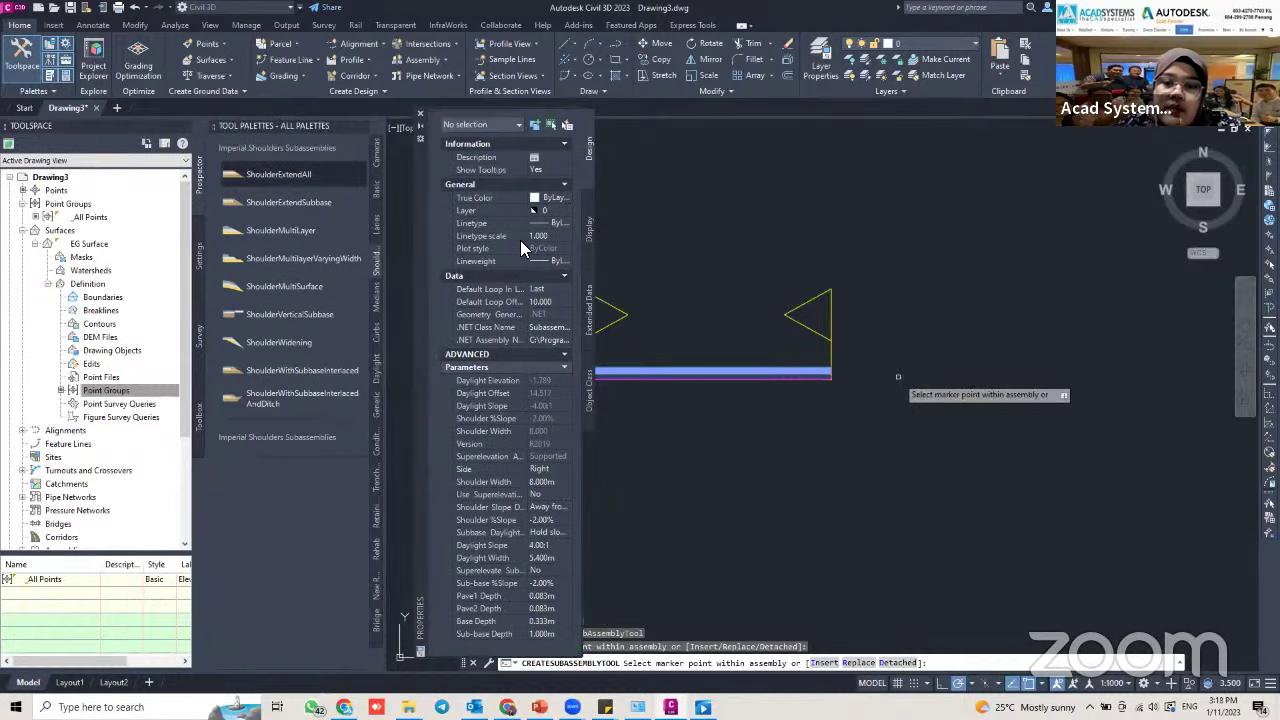
pyautogui.scroll(5, 824, 366)
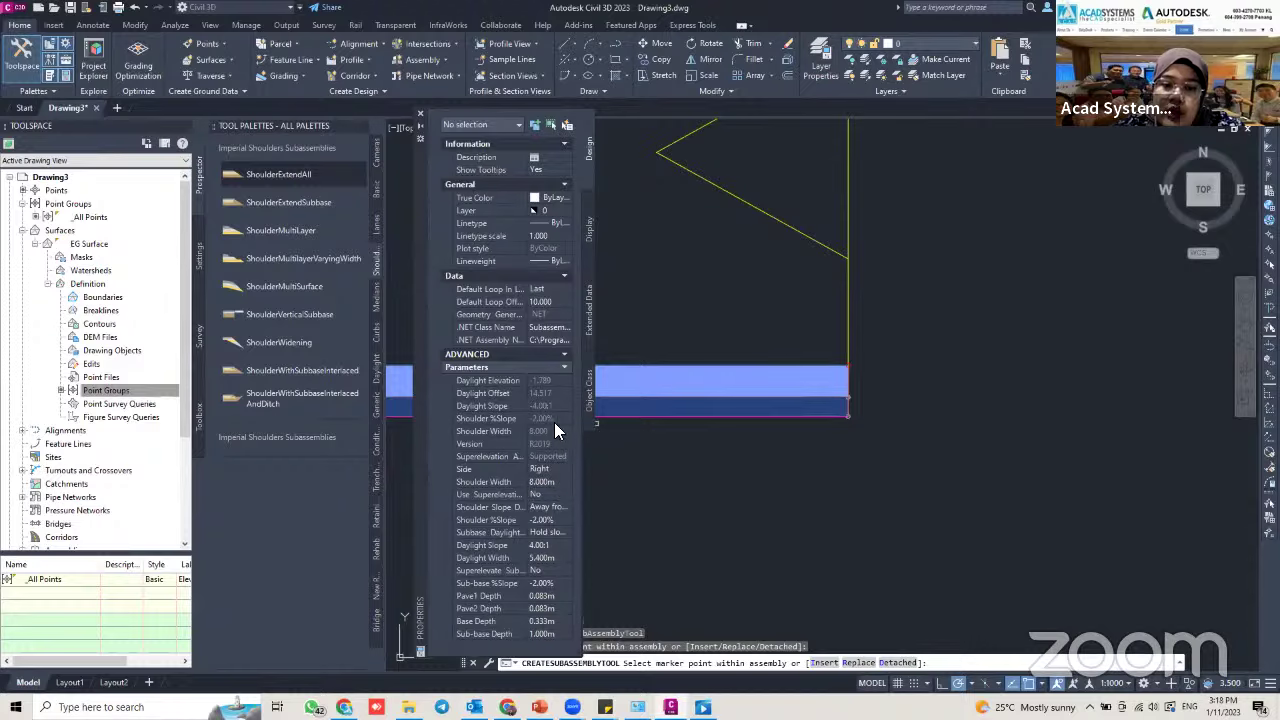
pyautogui.moveTo(422, 182); pyautogui.dragTo(332, 164)
pyautogui.press('Escape')
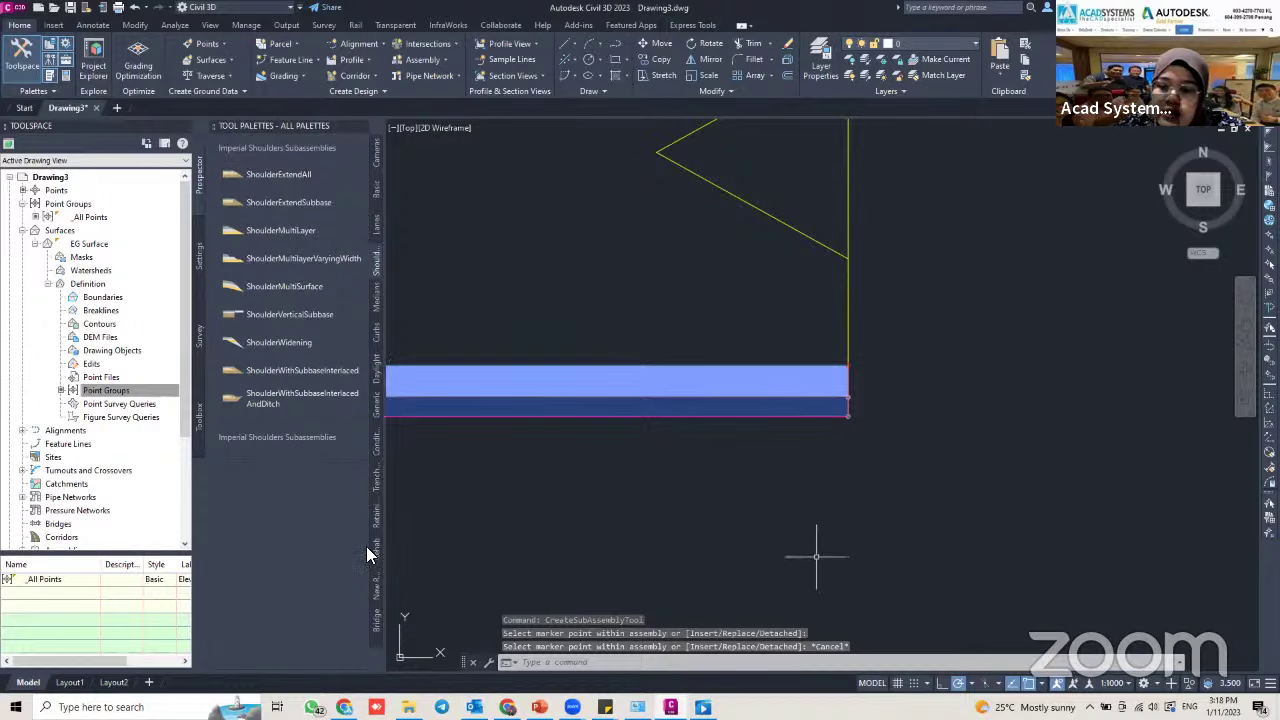
# Start a right-side ShoulderExtendAll subassembly with its properties shown, using a shoulder width of 1.5 m and a daylight slope of 2:1
pyautogui.click(63, 76)
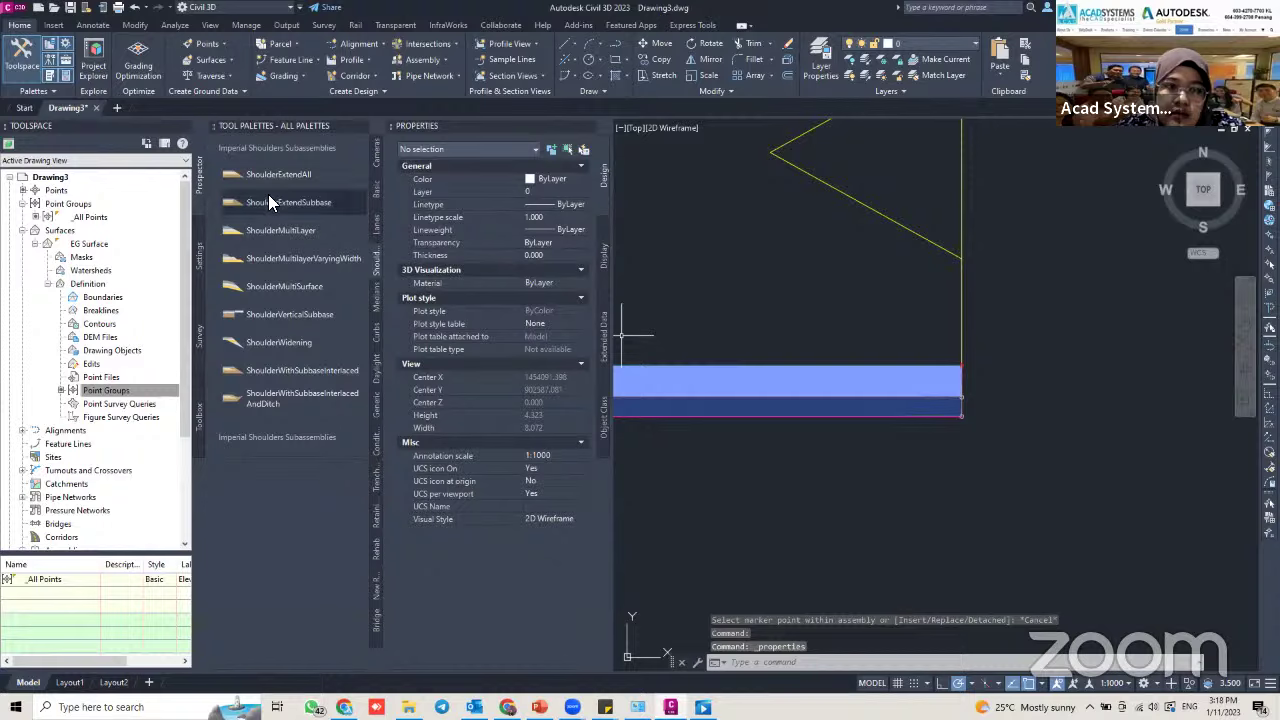
pyautogui.click(294, 174)
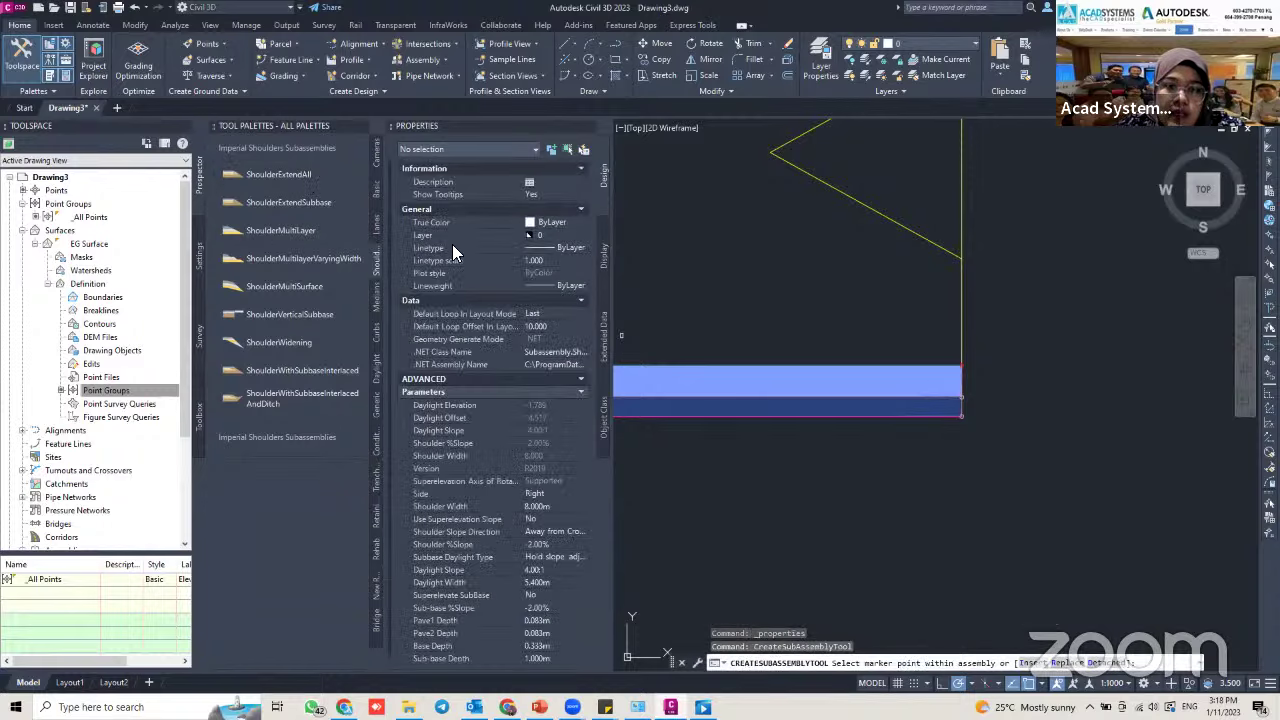
pyautogui.scroll(-1, 550, 508)
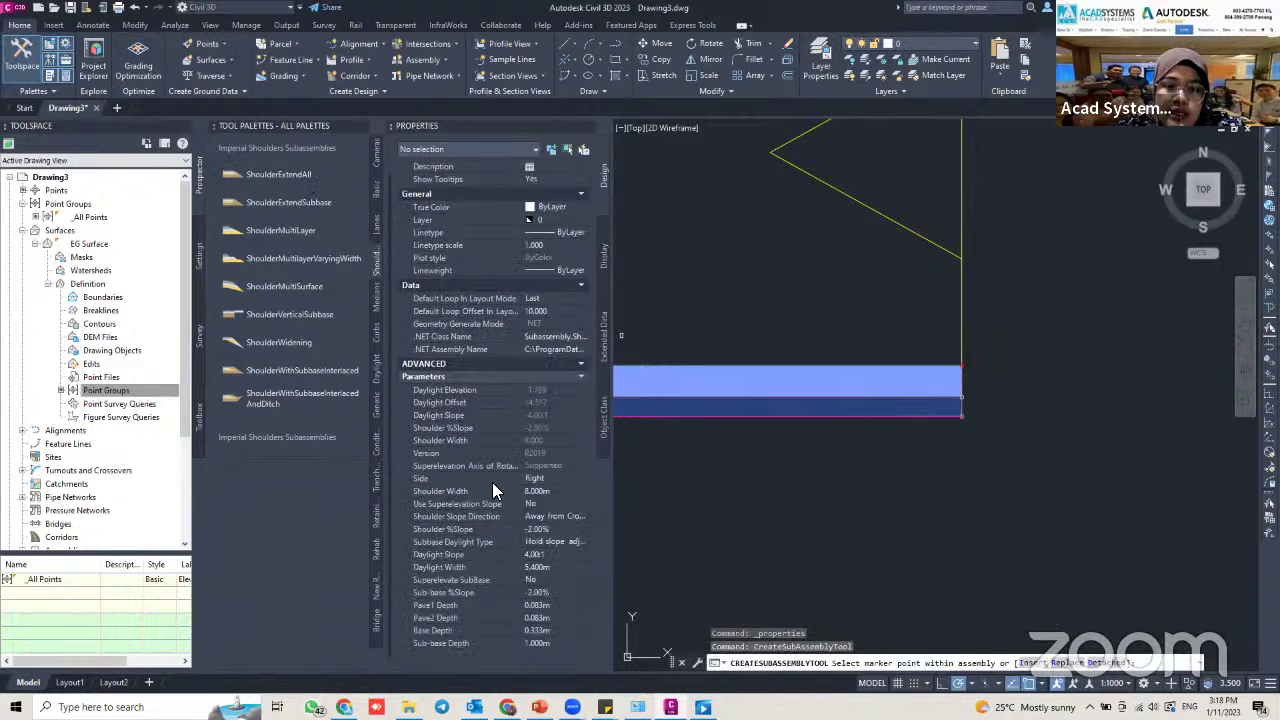
pyautogui.click(567, 491)
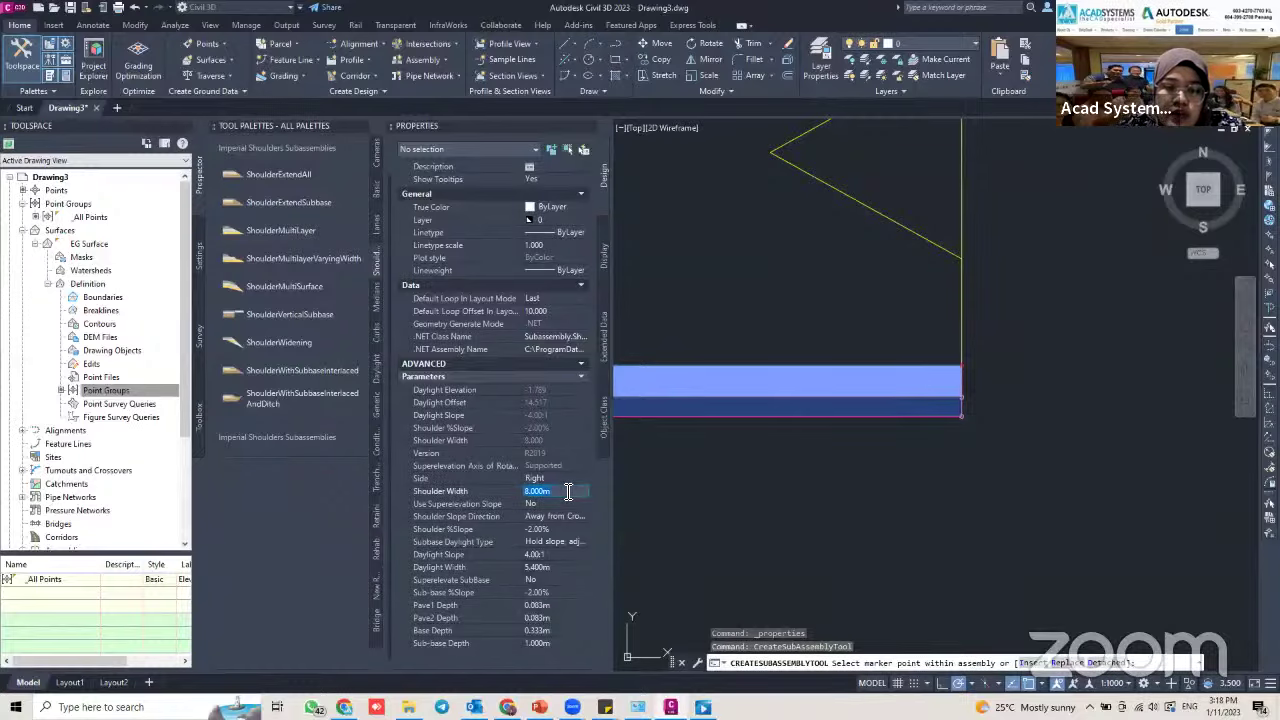
pyautogui.write('1.5')
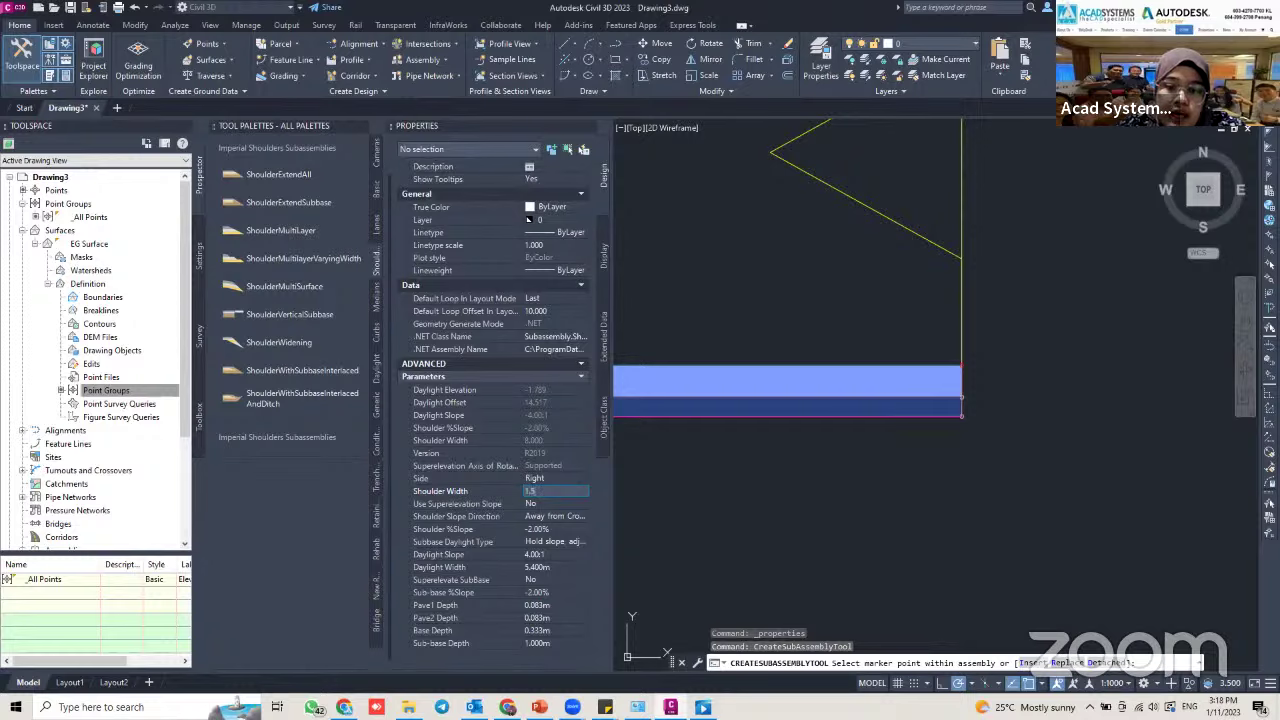
pyautogui.click(555, 554)
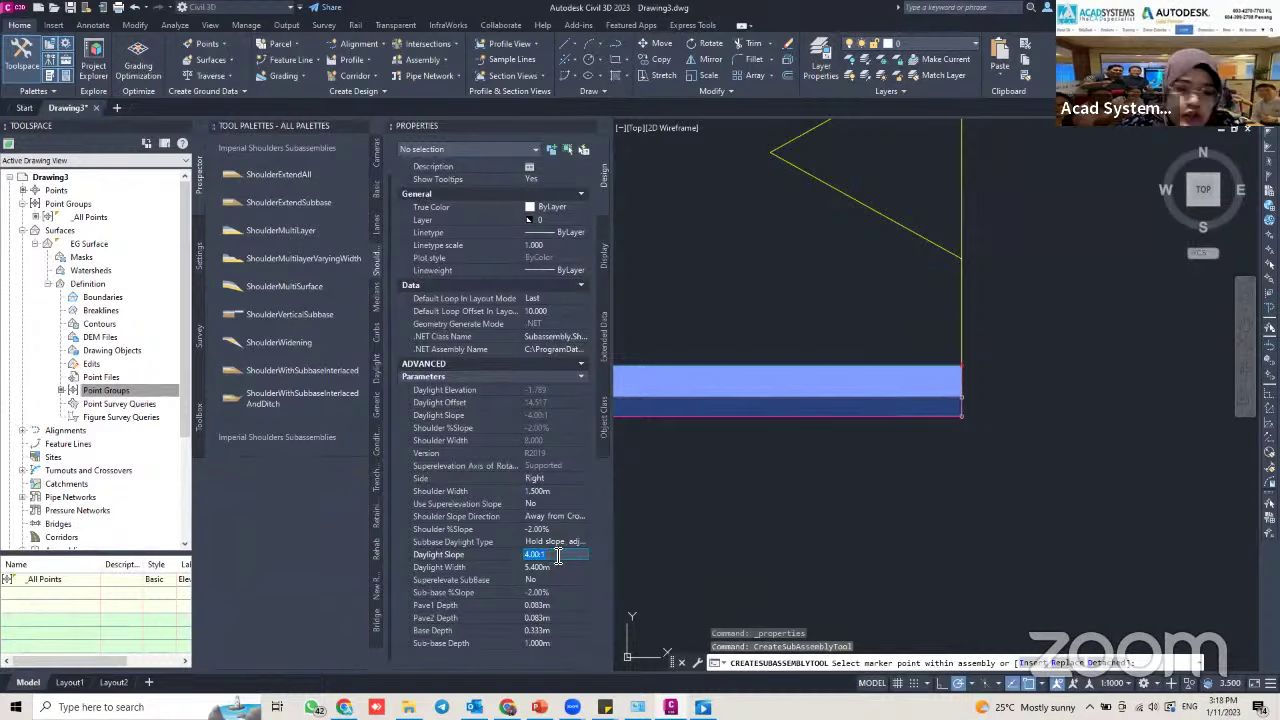
pyautogui.write('2')
pyautogui.press('Return')
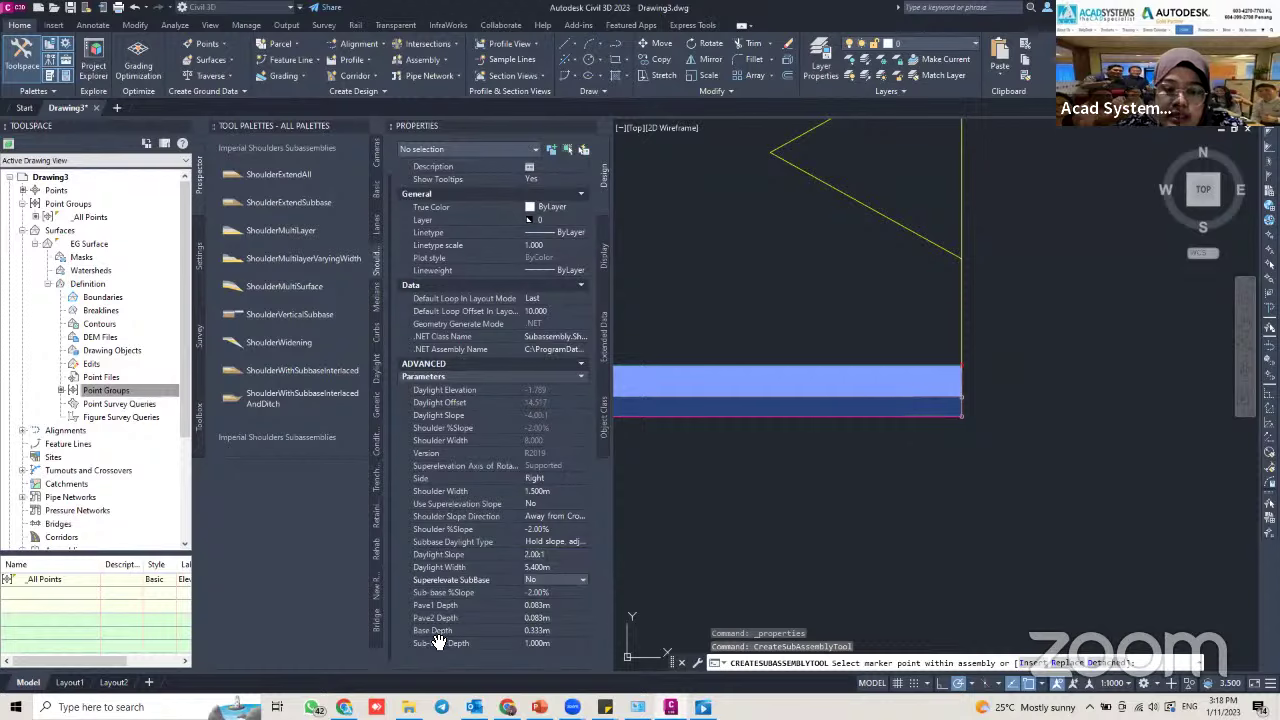
# Set the shoulder's layer depths to 0.25 m for Pave1, 0 for Pave2, 0.15 m for Base and 0 for Sub-base
pyautogui.click(548, 606)
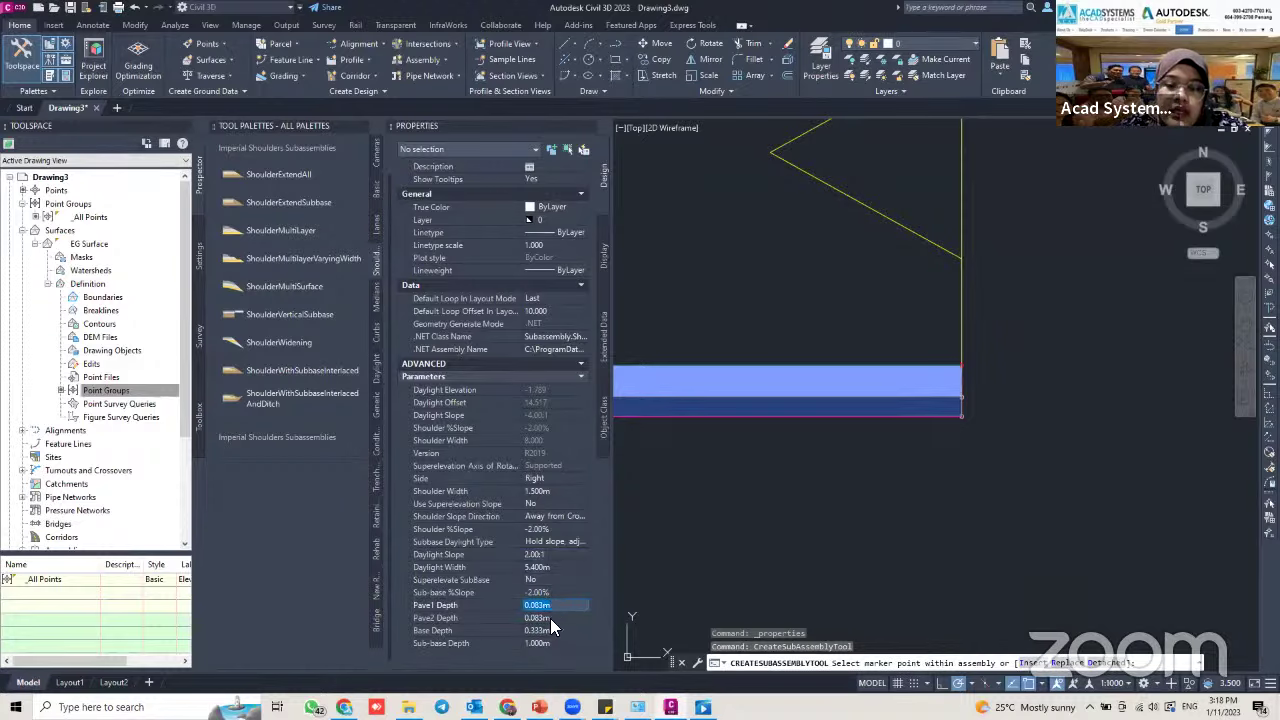
pyautogui.write('0.25')
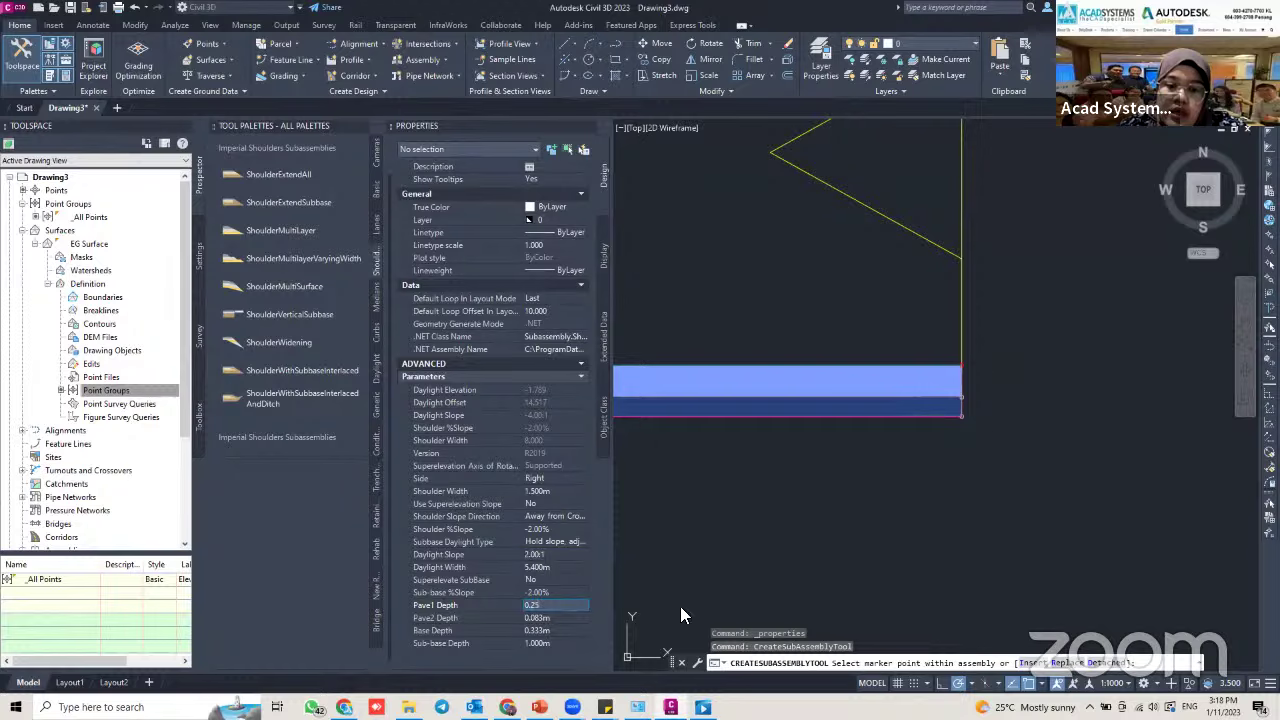
pyautogui.click(552, 618)
pyautogui.write('0')
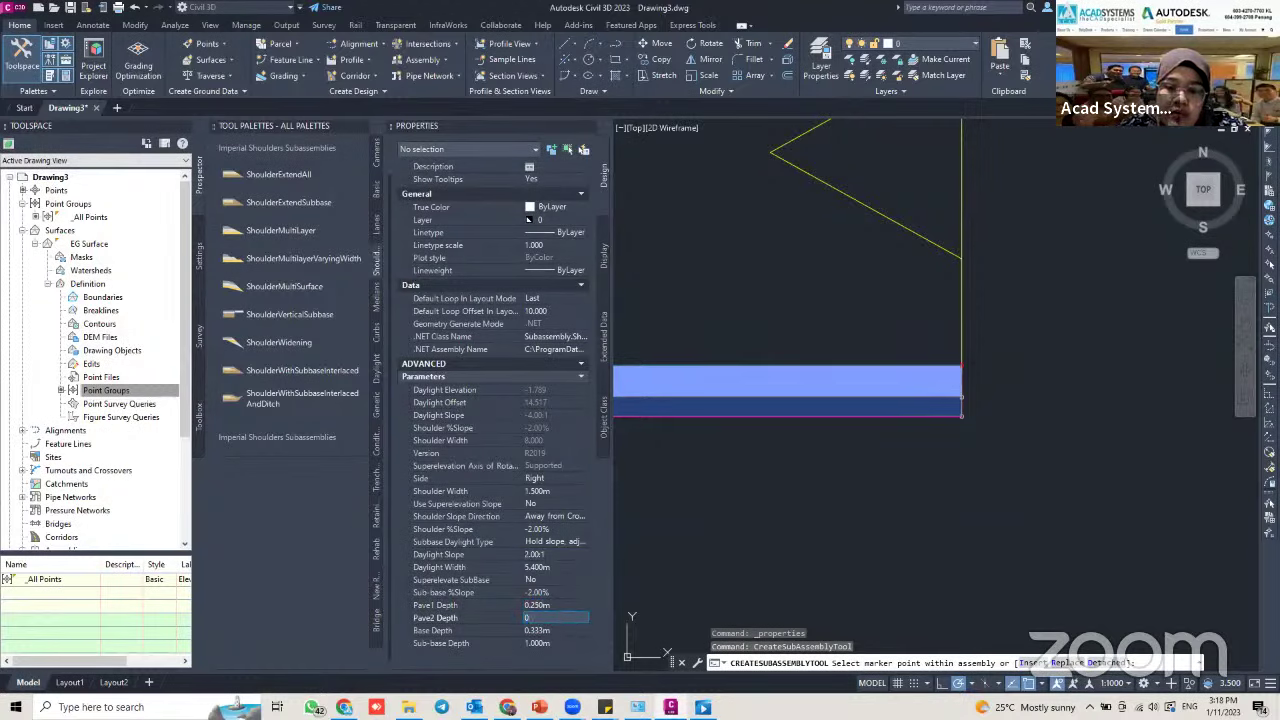
pyautogui.click(540, 631)
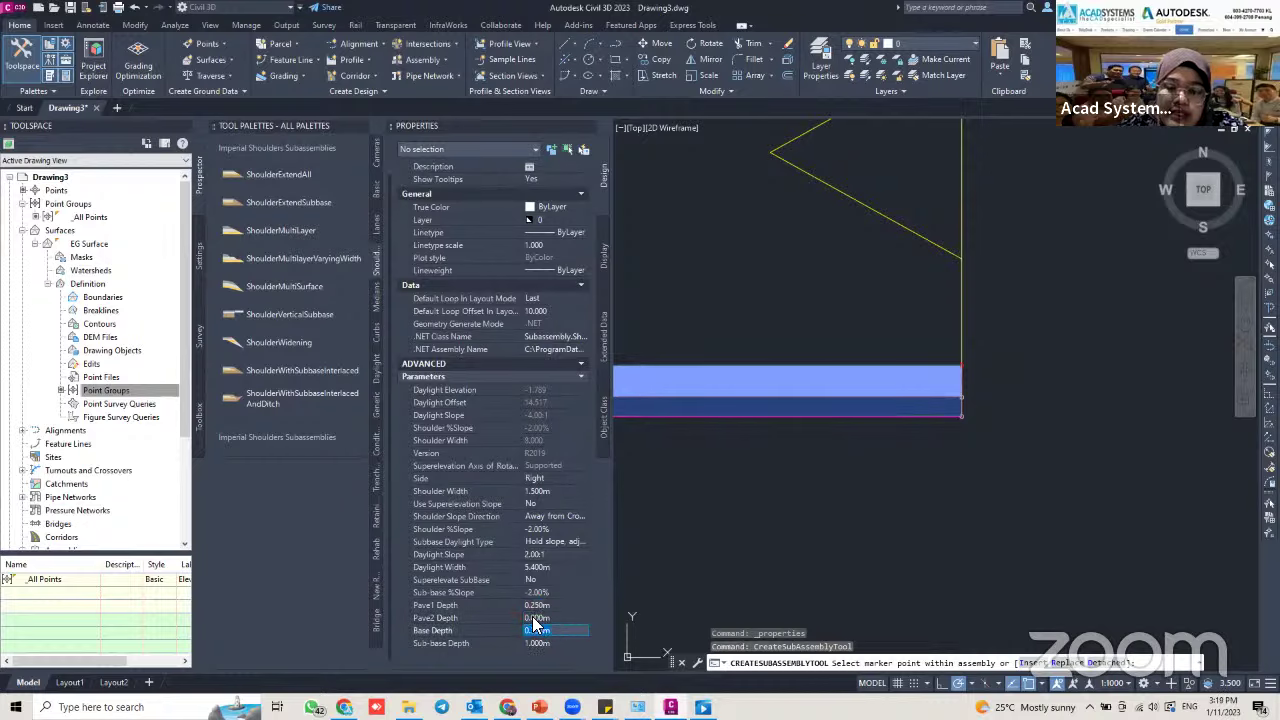
pyautogui.write('0.15')
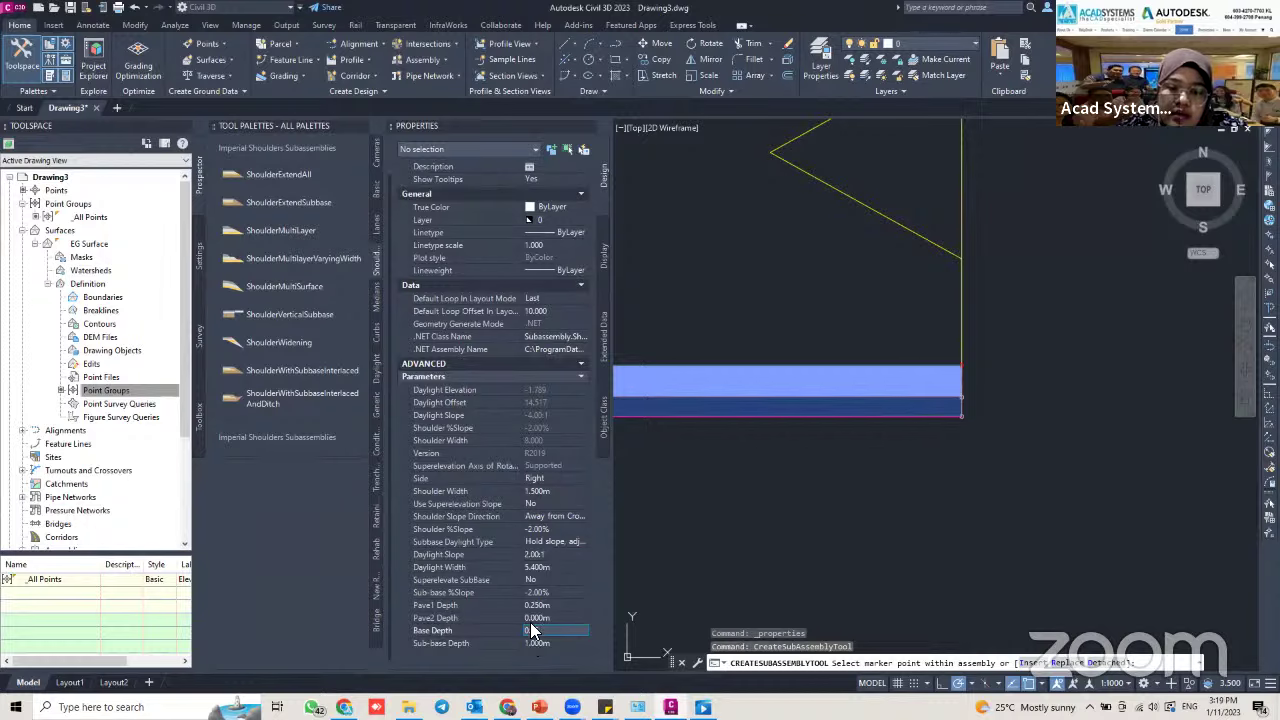
pyautogui.click(419, 647)
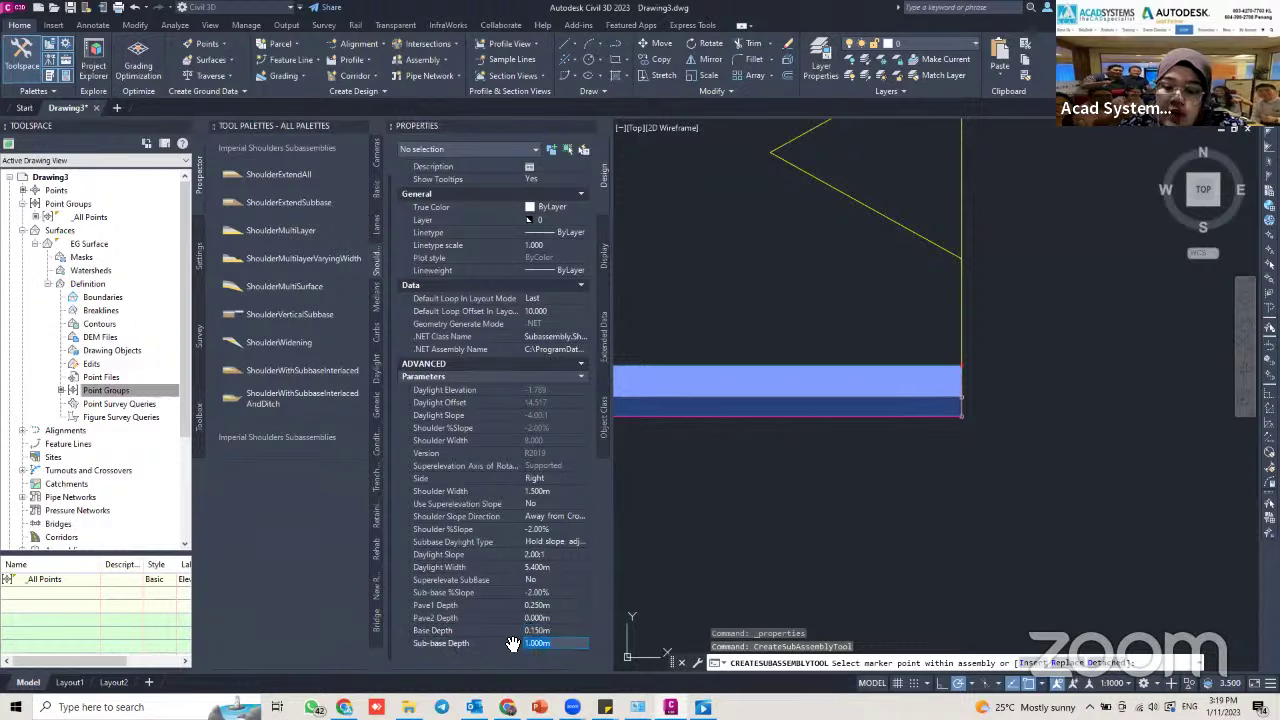
pyautogui.write('0')
pyautogui.click(550, 630)
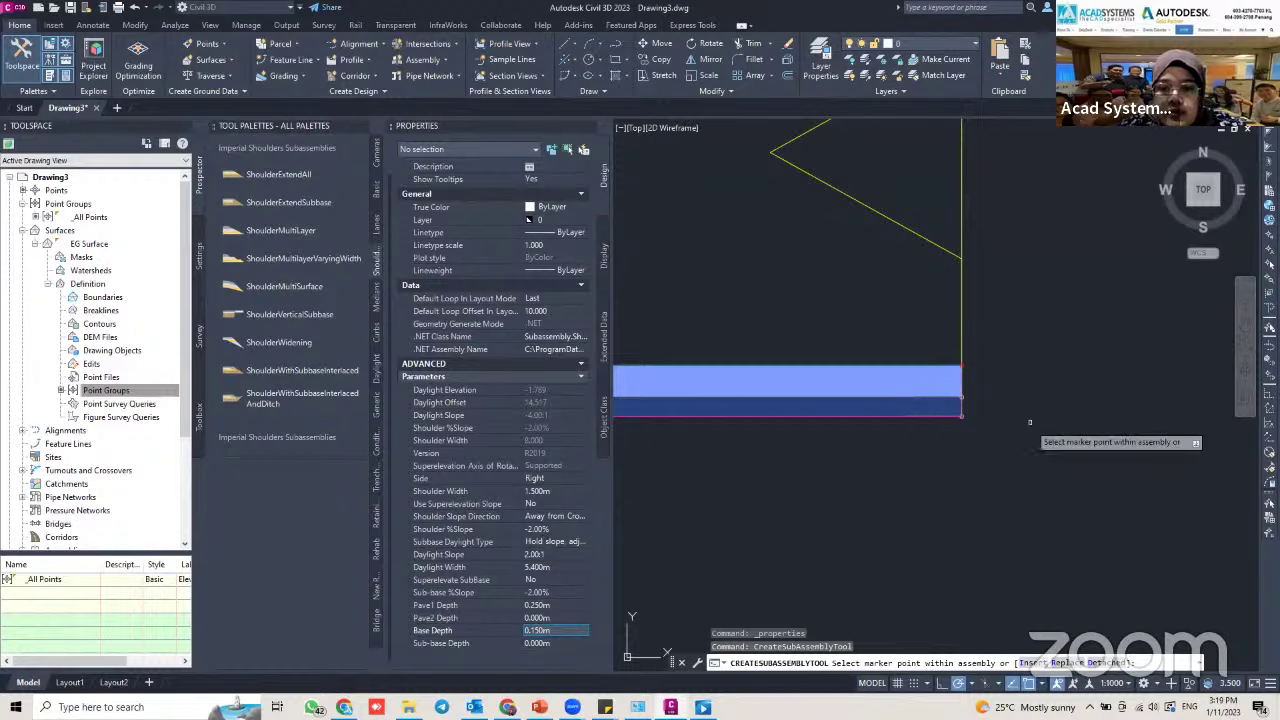
# Attach the shoulder to the marker at the upper outer edge of the ROAD assembly's right lane
pyautogui.scroll(2, 993, 381)
pyautogui.moveTo(993, 381); pyautogui.dragTo(718, 466, button='middle')
pyautogui.scroll(5, 680, 445)
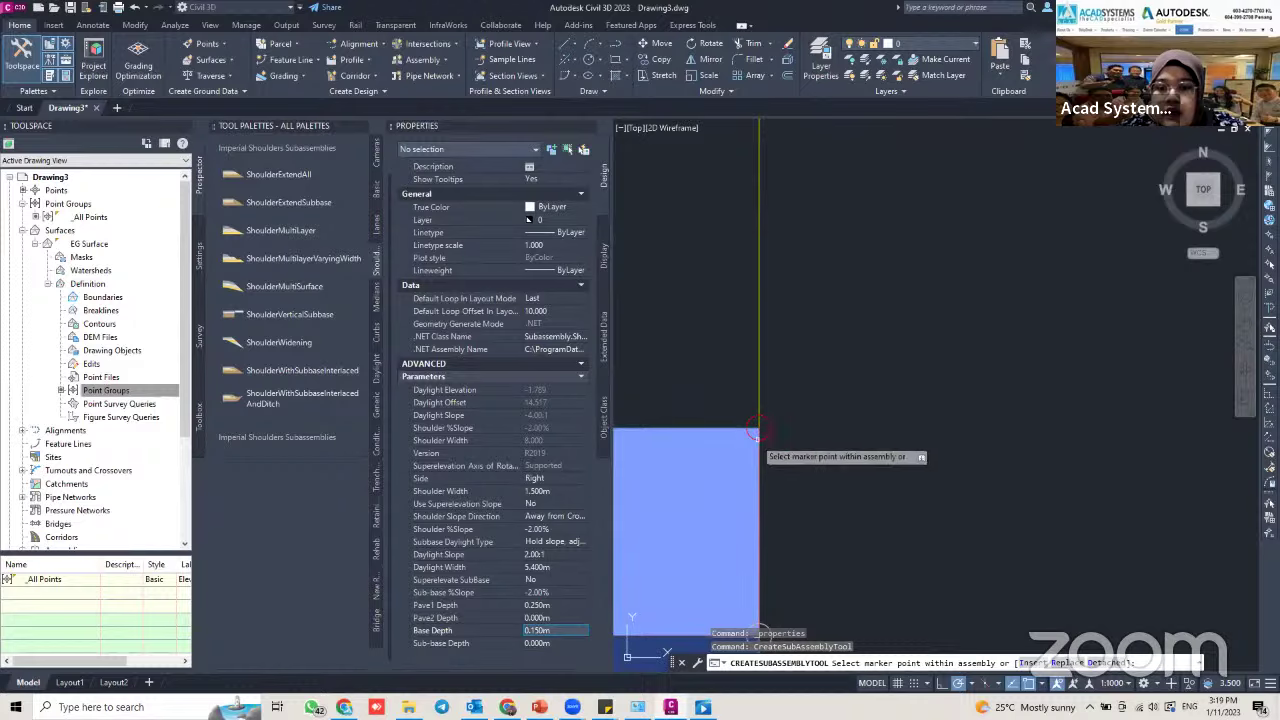
pyautogui.scroll(-5, 759, 428)
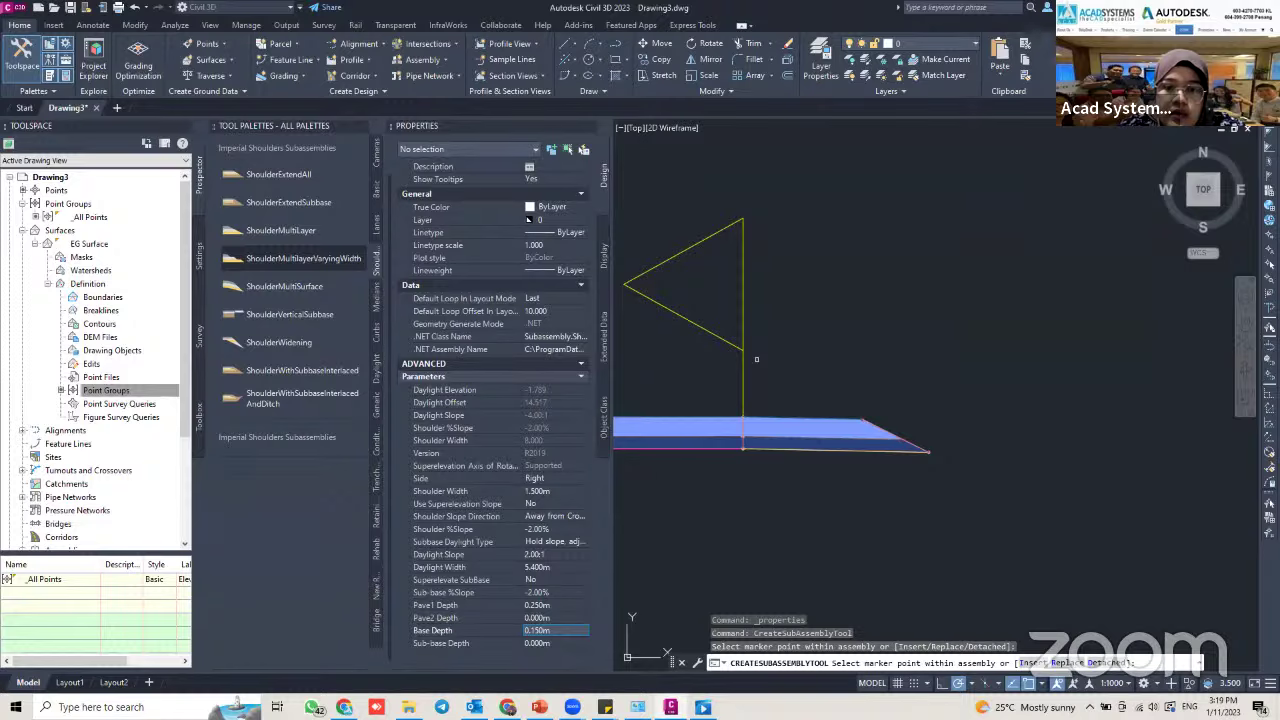
# Start a right-side BasicSideSlopeCutDitch subassembly with a cut slope of 1:1 and a fill slope of 2:1
pyautogui.click(376, 366)
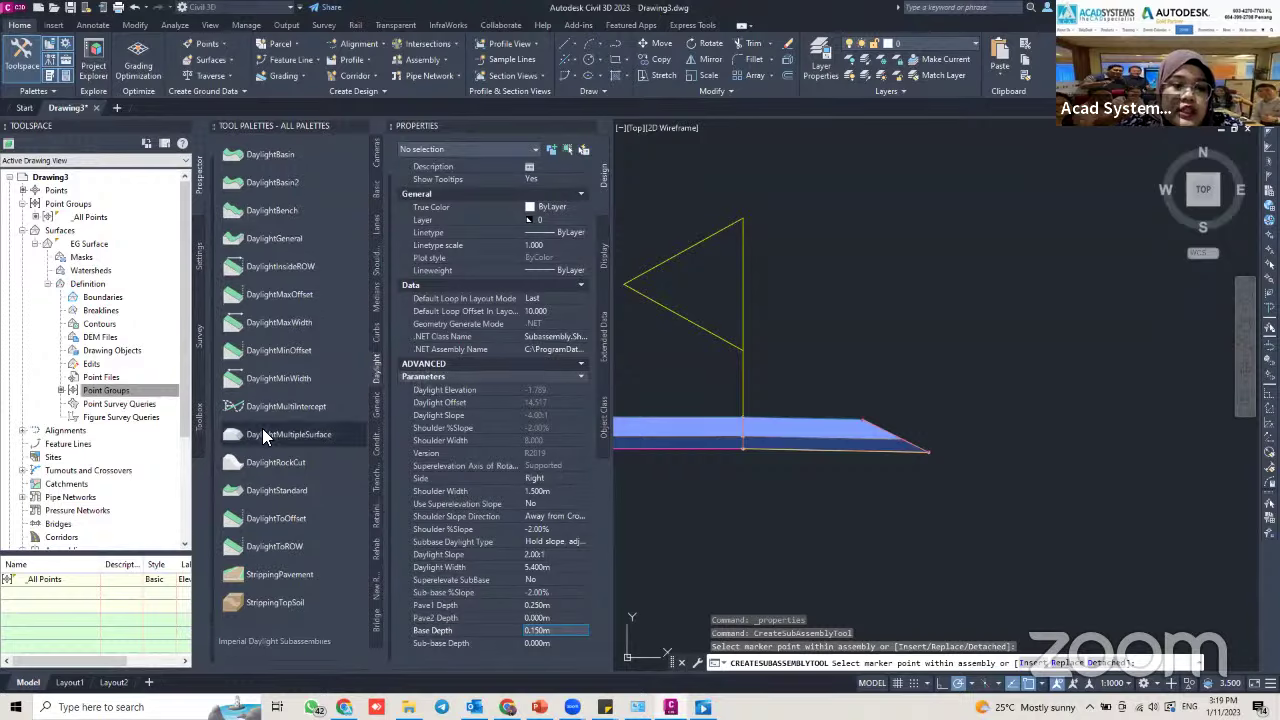
pyautogui.click(374, 196)
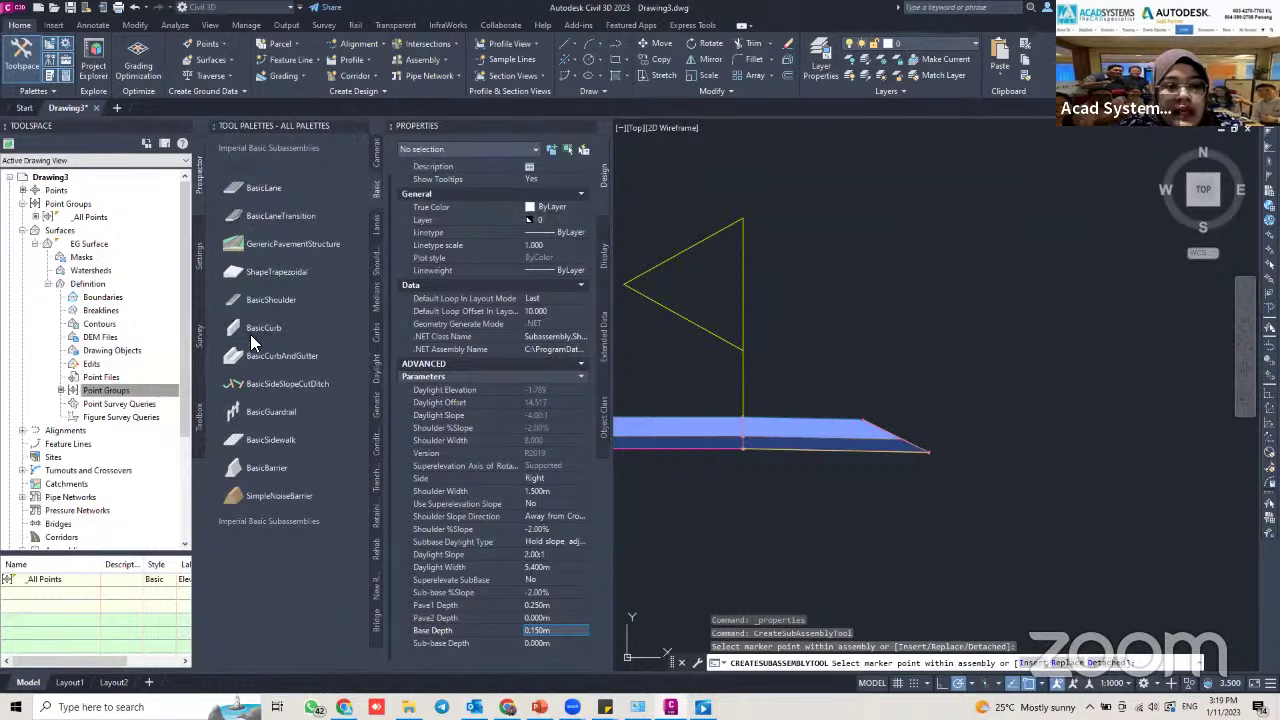
pyautogui.click(254, 392)
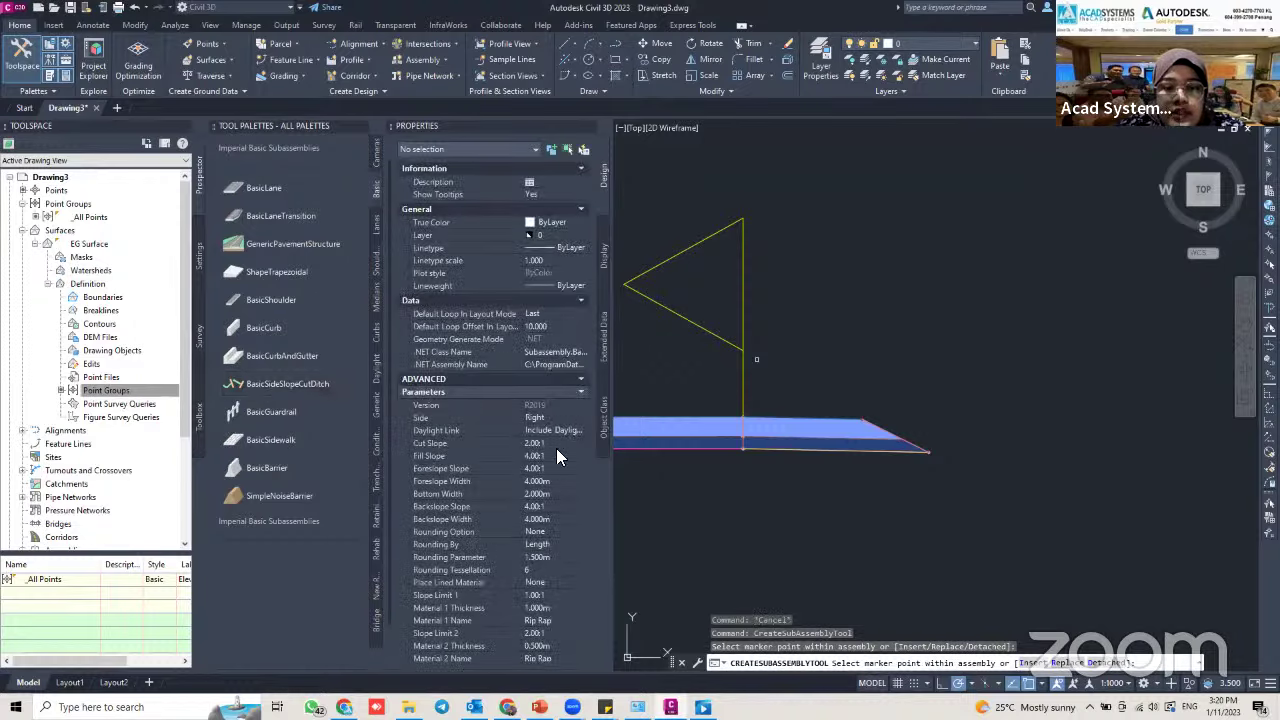
pyautogui.click(558, 444)
pyautogui.write('1')
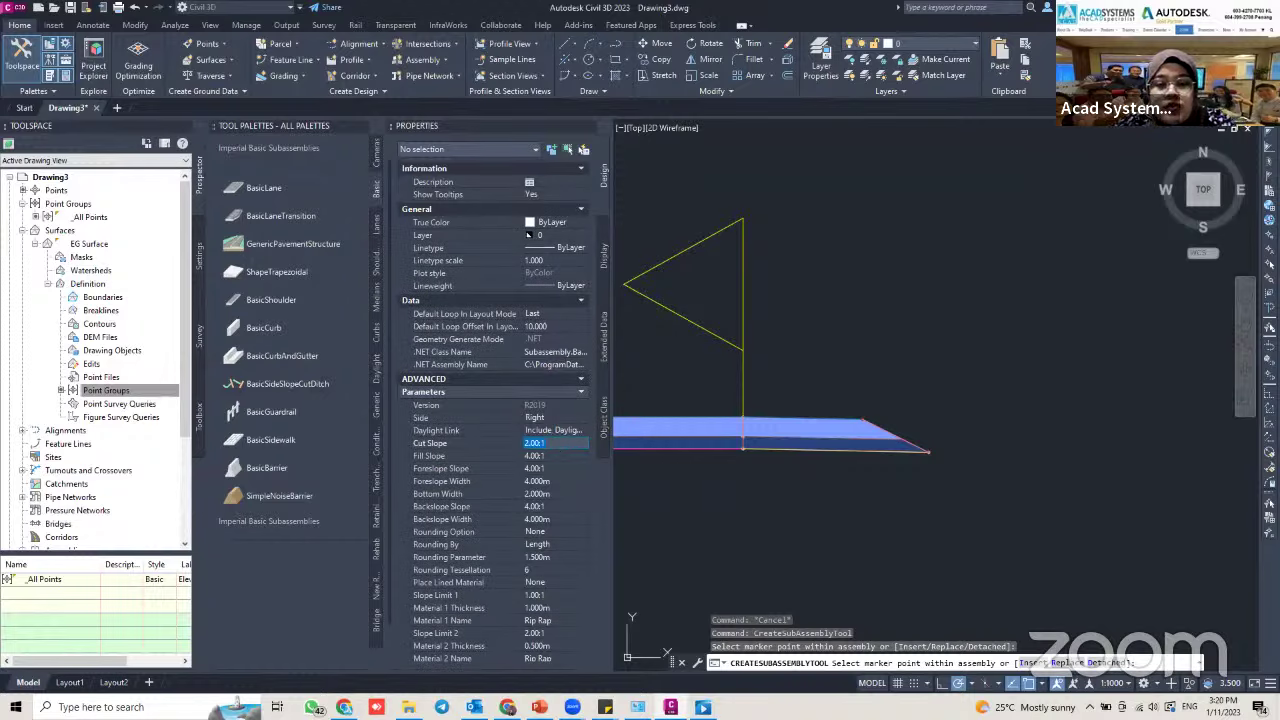
pyautogui.click(554, 457)
pyautogui.write('2')
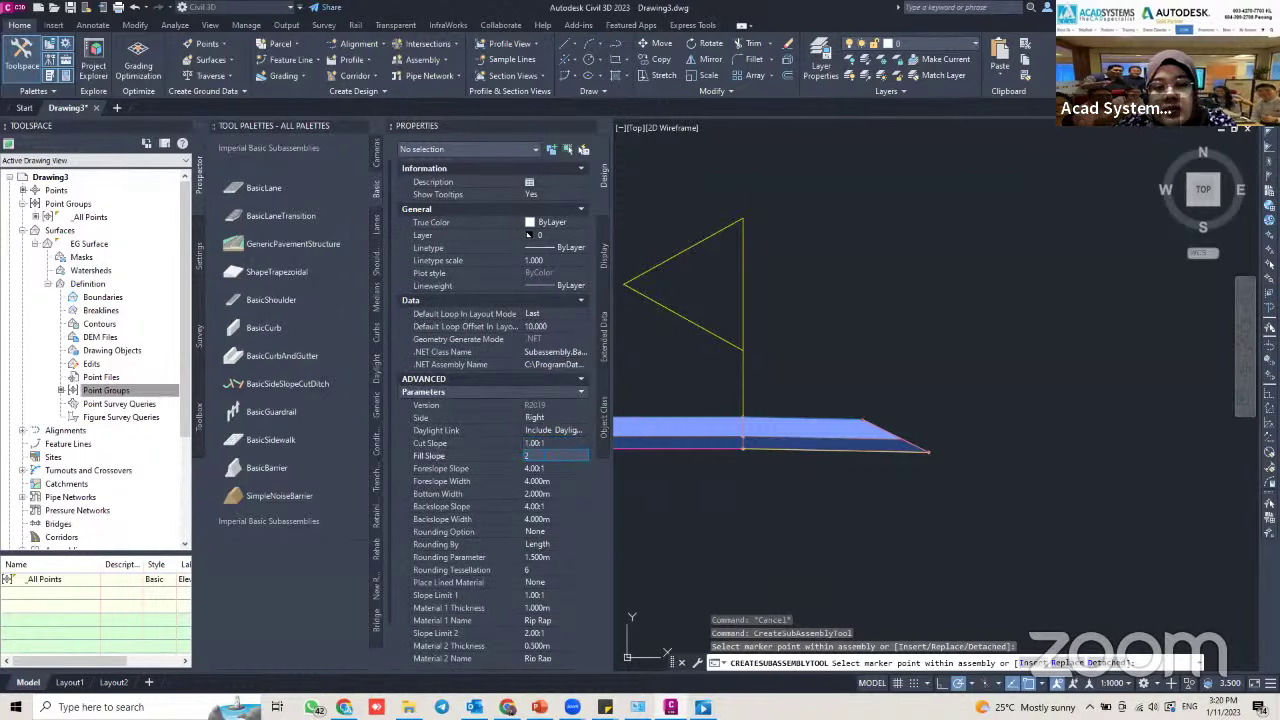
pyautogui.click(553, 456)
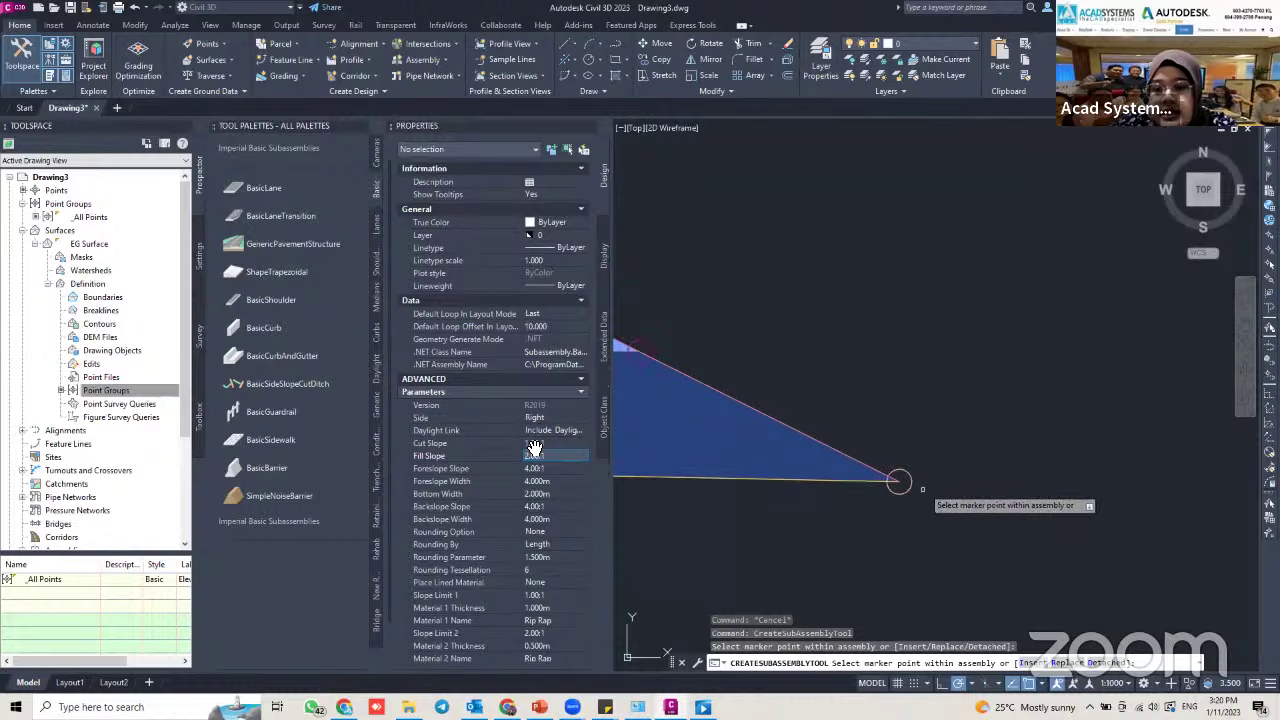
# Attach the side slope to the shoulder's outermost lower marker, end the placement and close the properties
pyautogui.scroll(-6, 922, 489)
pyautogui.scroll(-5, 840, 455)
pyautogui.scroll(2, 848, 457)
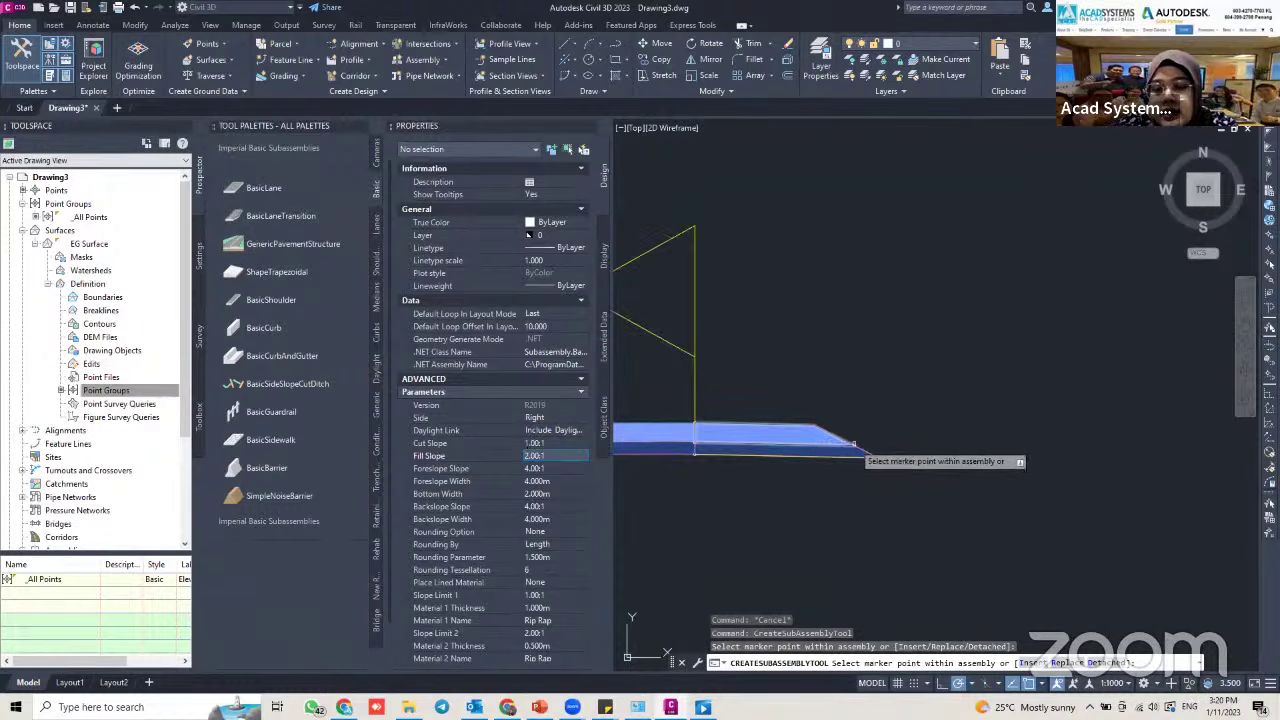
pyautogui.scroll(5, 895, 448)
pyautogui.click(827, 483)
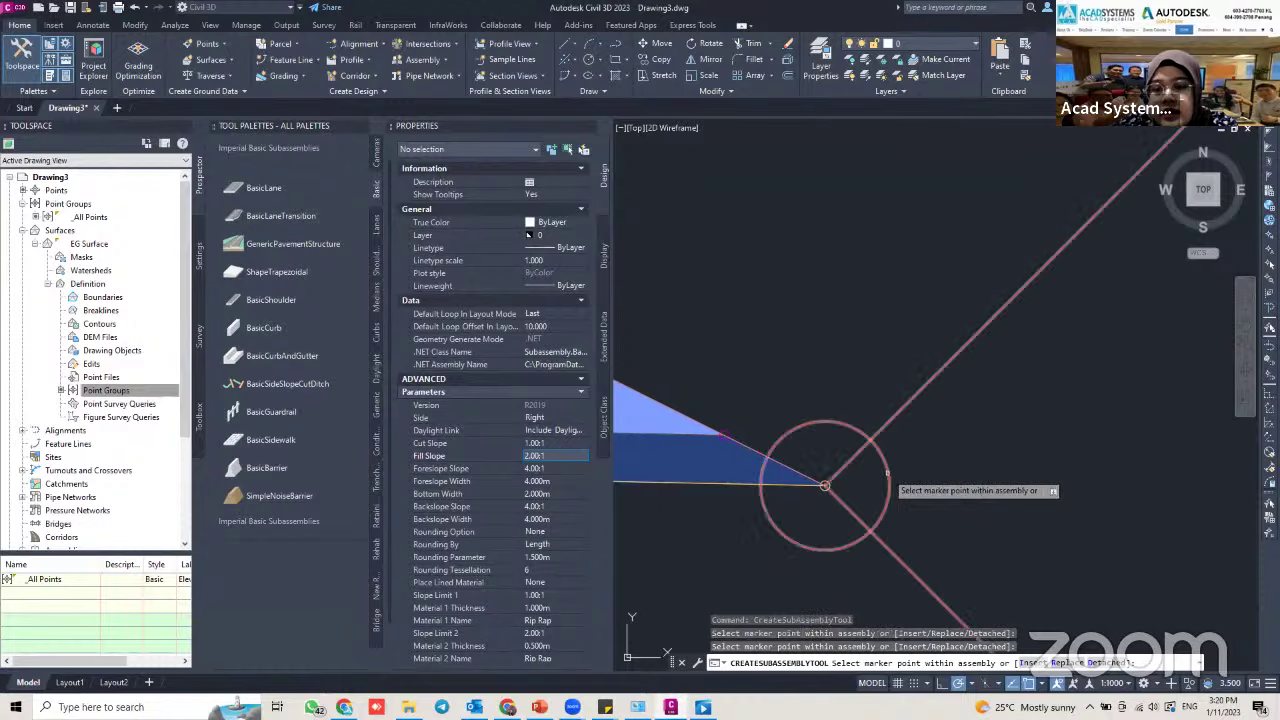
pyautogui.scroll(-5, 887, 472)
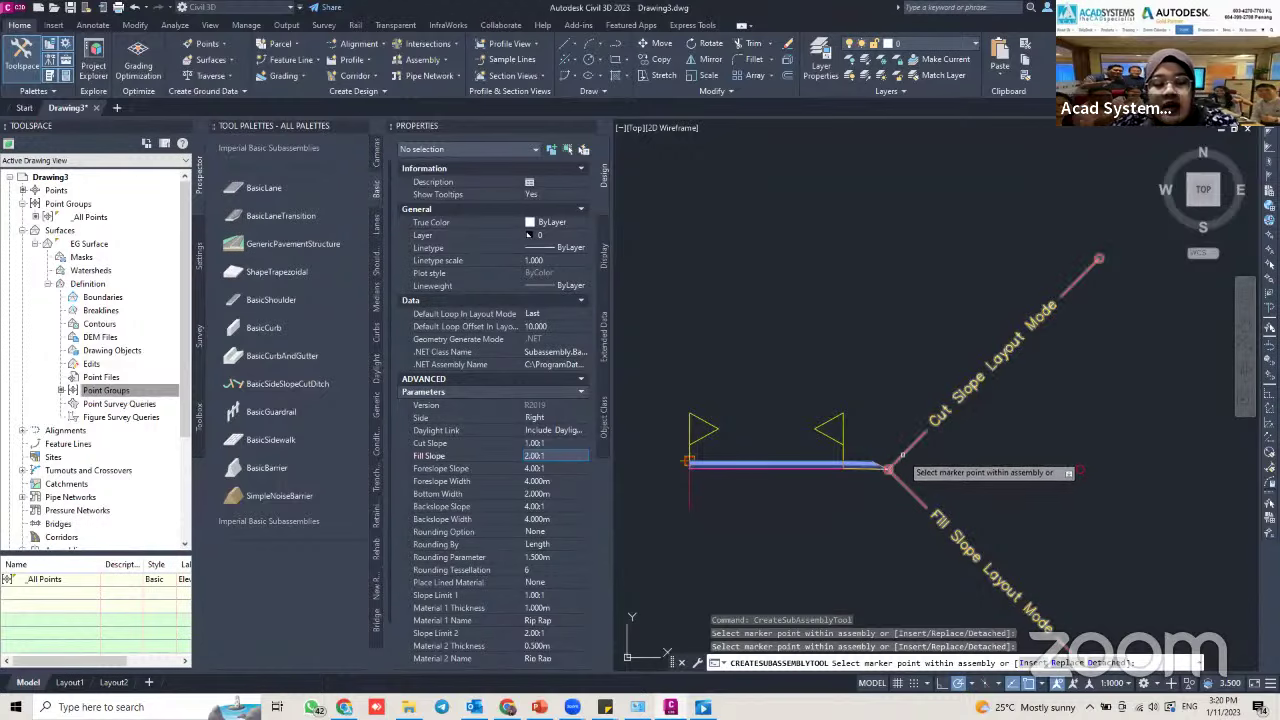
pyautogui.press('Escape')
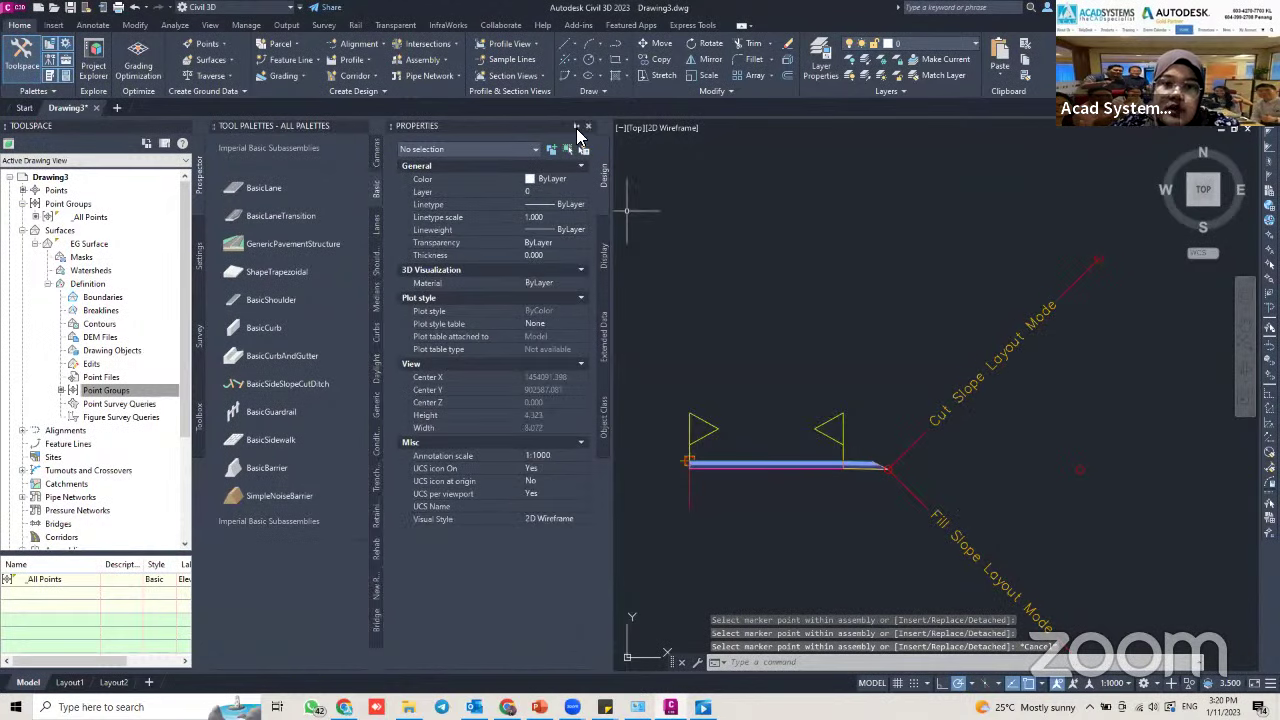
pyautogui.click(588, 126)
pyautogui.moveTo(771, 463)
pyautogui.mouseDown(button='middle')
pyautogui.moveTo(784, 396)
pyautogui.moveTo(766, 277)
pyautogui.mouseUp(button='middle')
pyautogui.scroll(2, 766, 277)
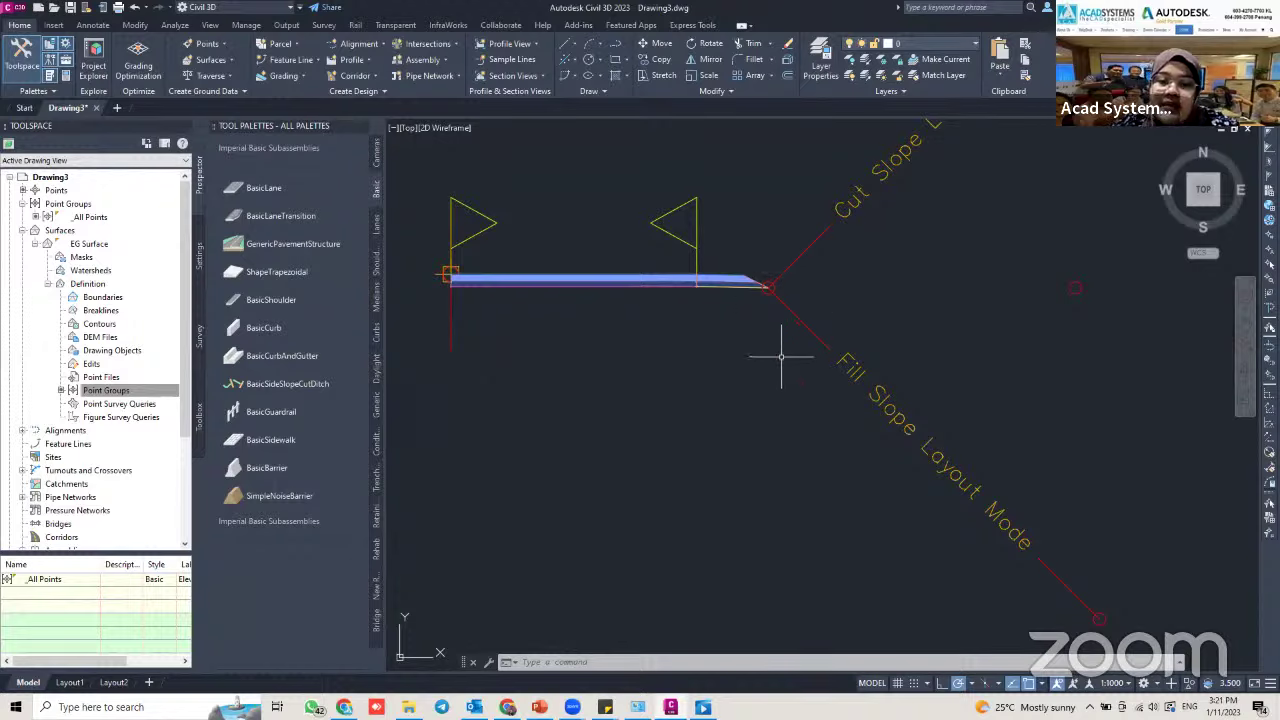
pyautogui.scroll(-4, 781, 355)
pyautogui.click(897, 414)
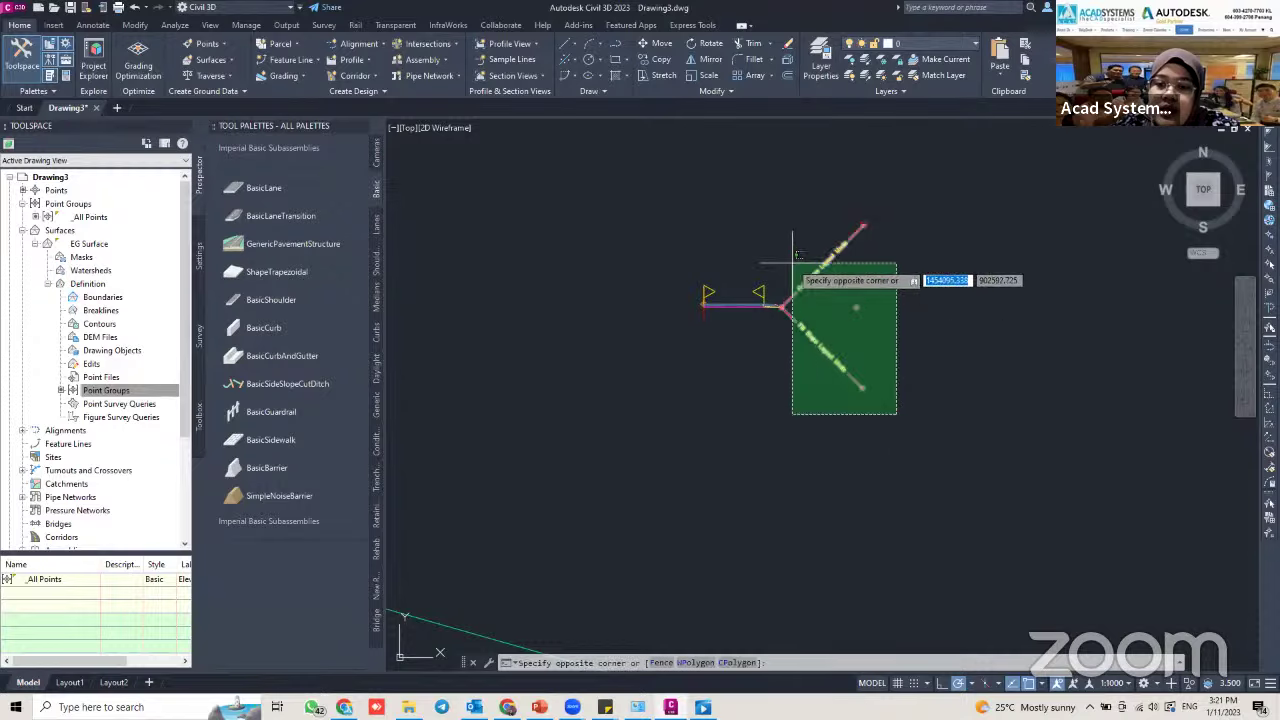
pyautogui.press('Escape')
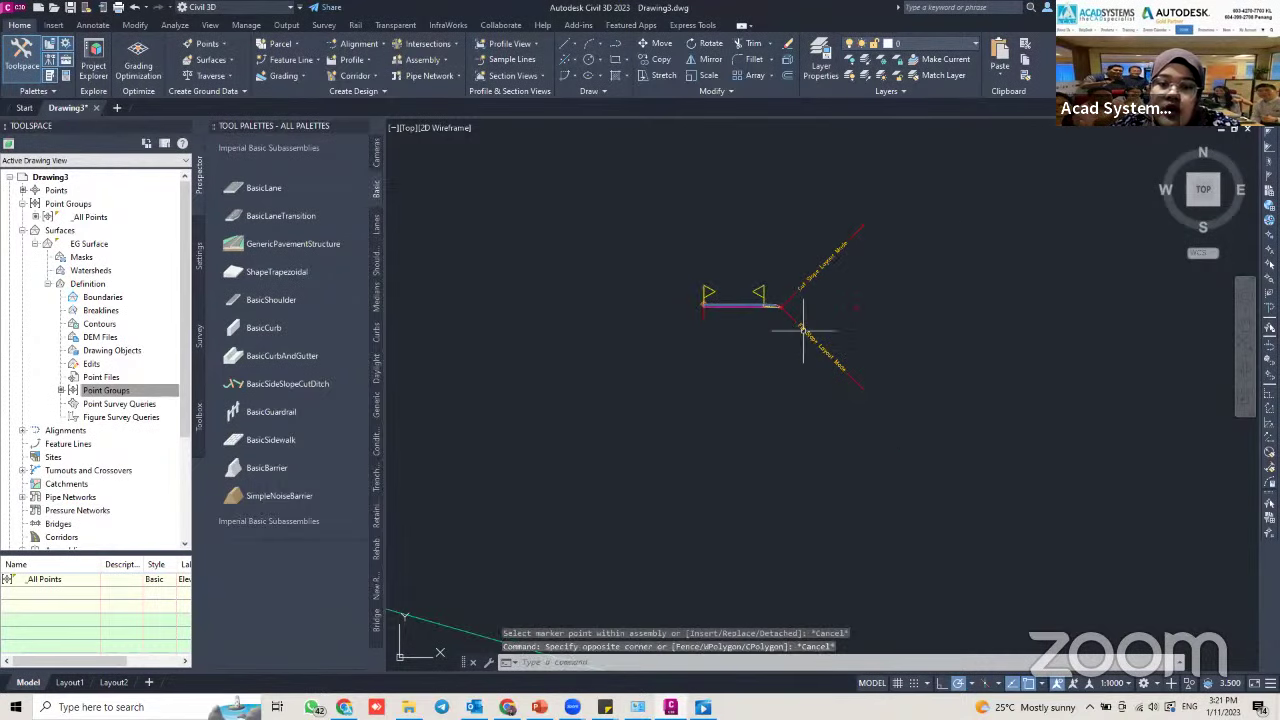
pyautogui.scroll(6, 790, 332)
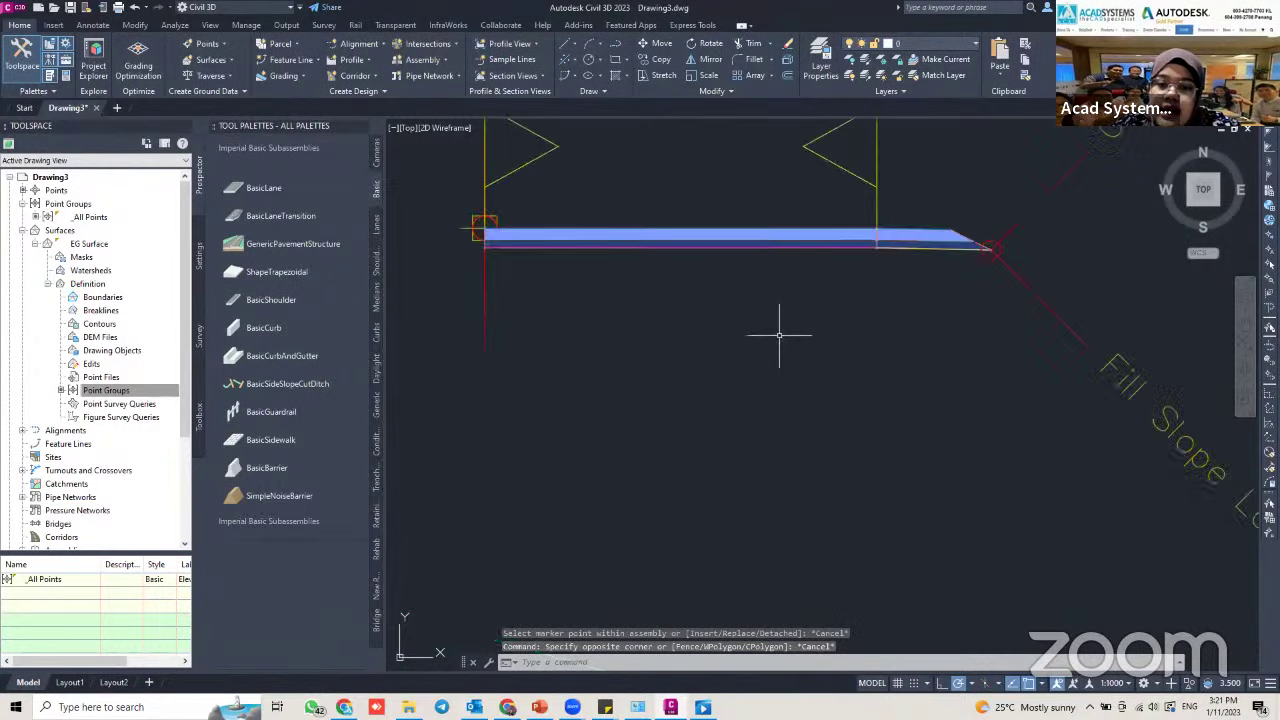
pyautogui.scroll(-4, 779, 335)
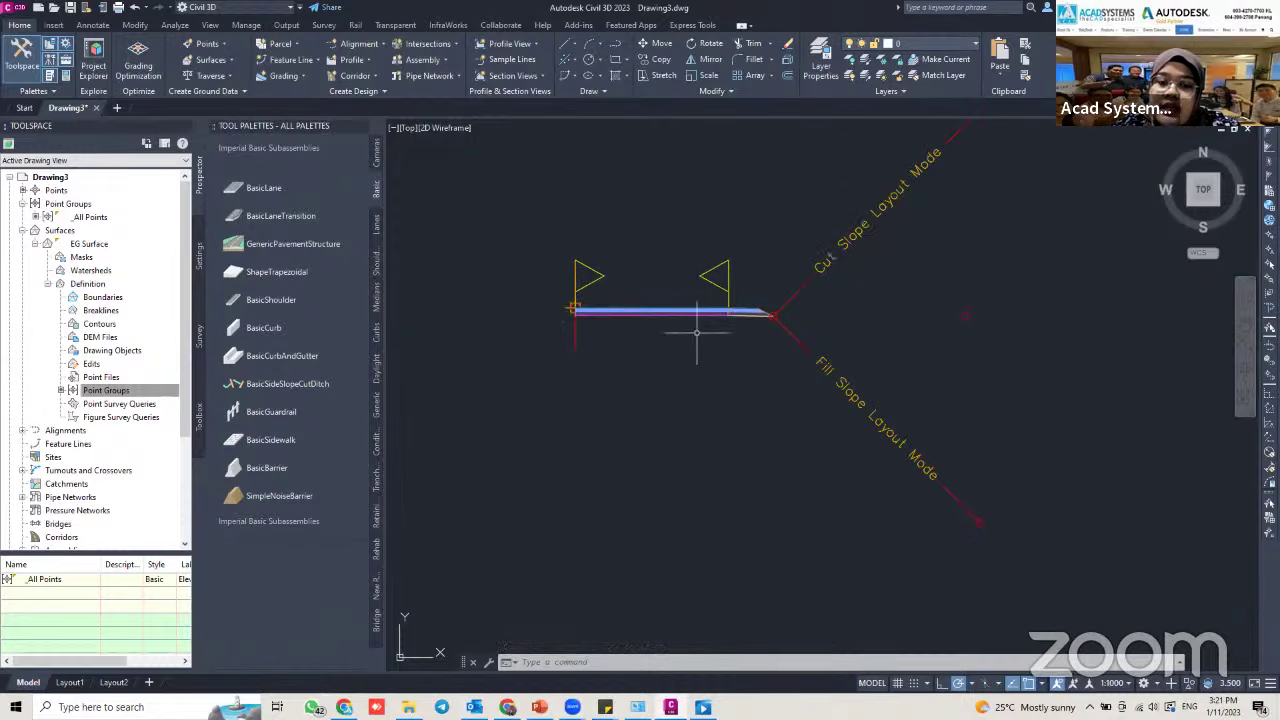
# Mirror the right-side lane, shoulder and side slope subassemblies to the left side at the ROAD assembly's baseline marker
pyautogui.click(1034, 541)
pyautogui.click(566, 120)
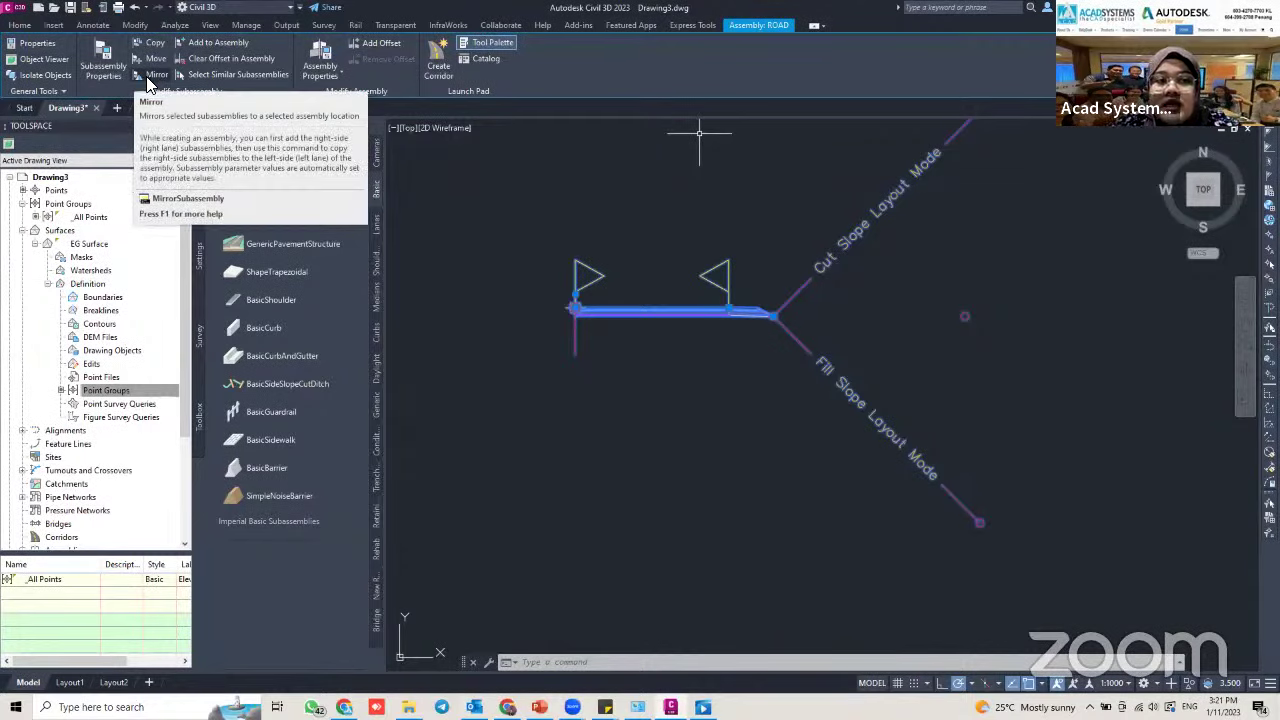
pyautogui.click(145, 77)
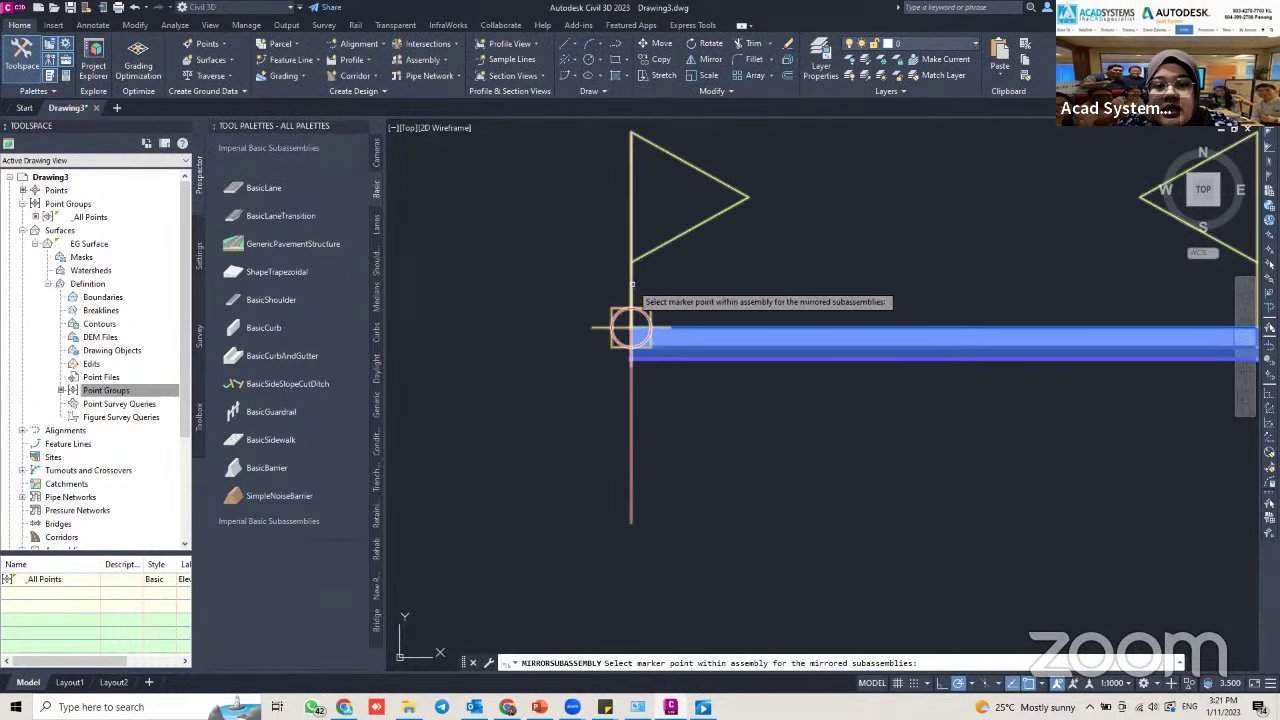
pyautogui.click(631, 298)
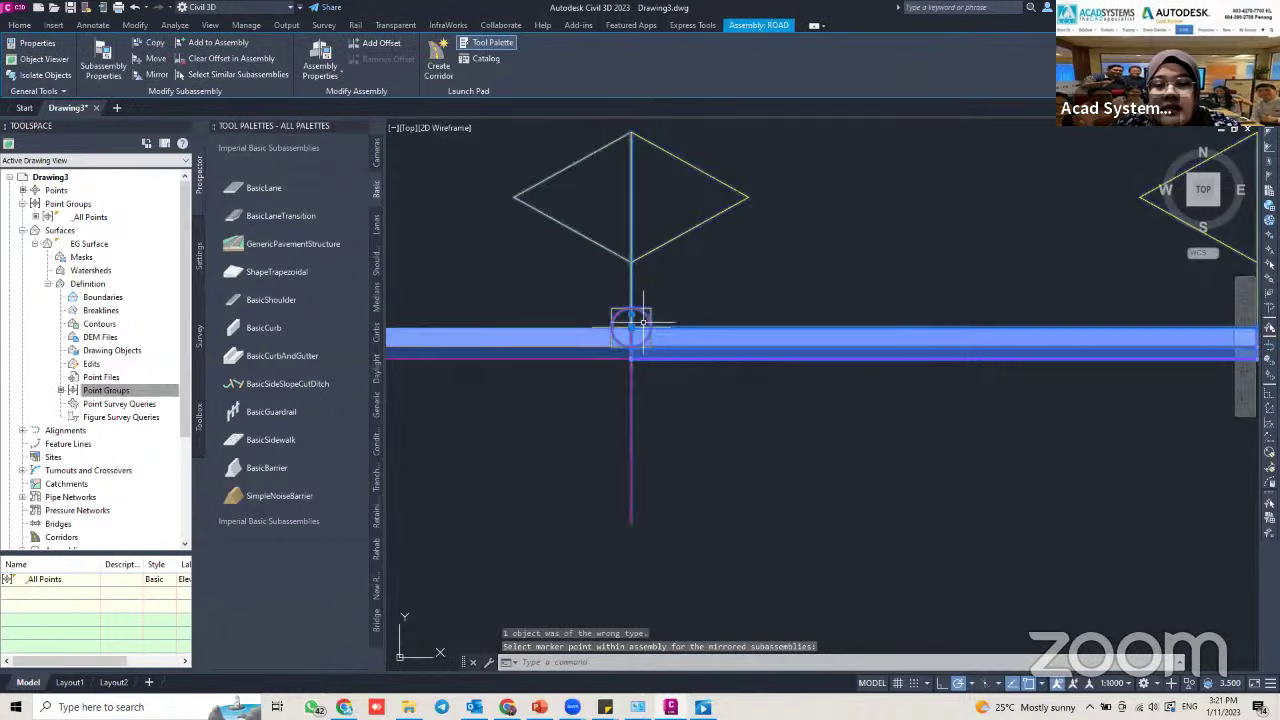
pyautogui.scroll(-2, 643, 322)
pyautogui.moveTo(759, 320); pyautogui.dragTo(825, 313, button='middle')
pyautogui.press('Escape')
pyautogui.scroll(-3, 734, 318)
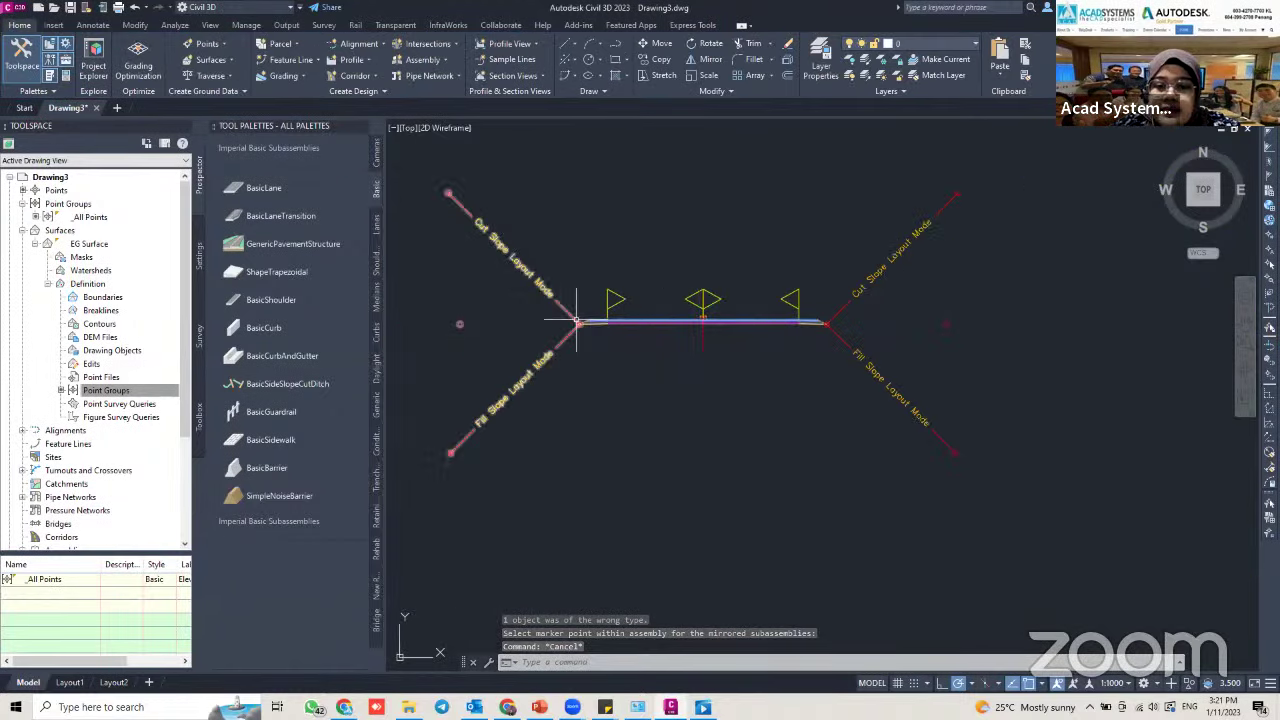
pyautogui.moveTo(688, 375); pyautogui.dragTo(717, 438, button='middle')
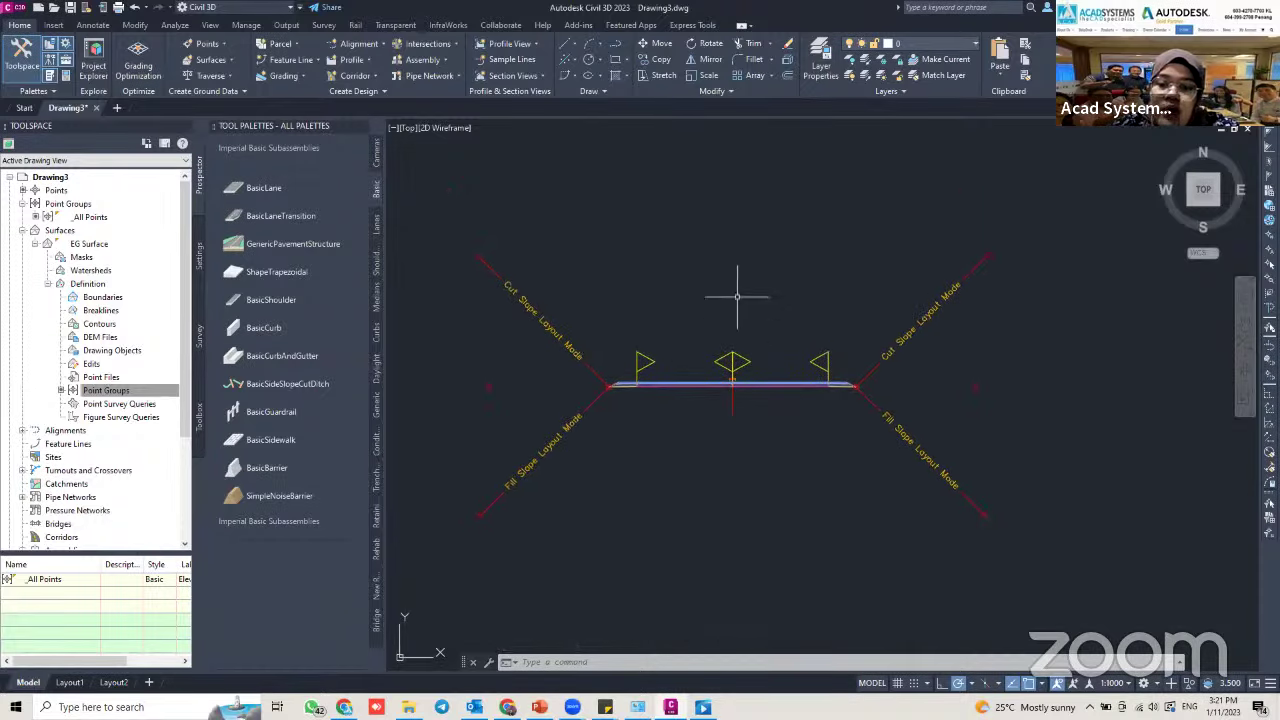
# Create a bridge assembly of type Other with the Basic style and All Codes set, placing its baseline above the ROAD assembly
pyautogui.click(444, 59)
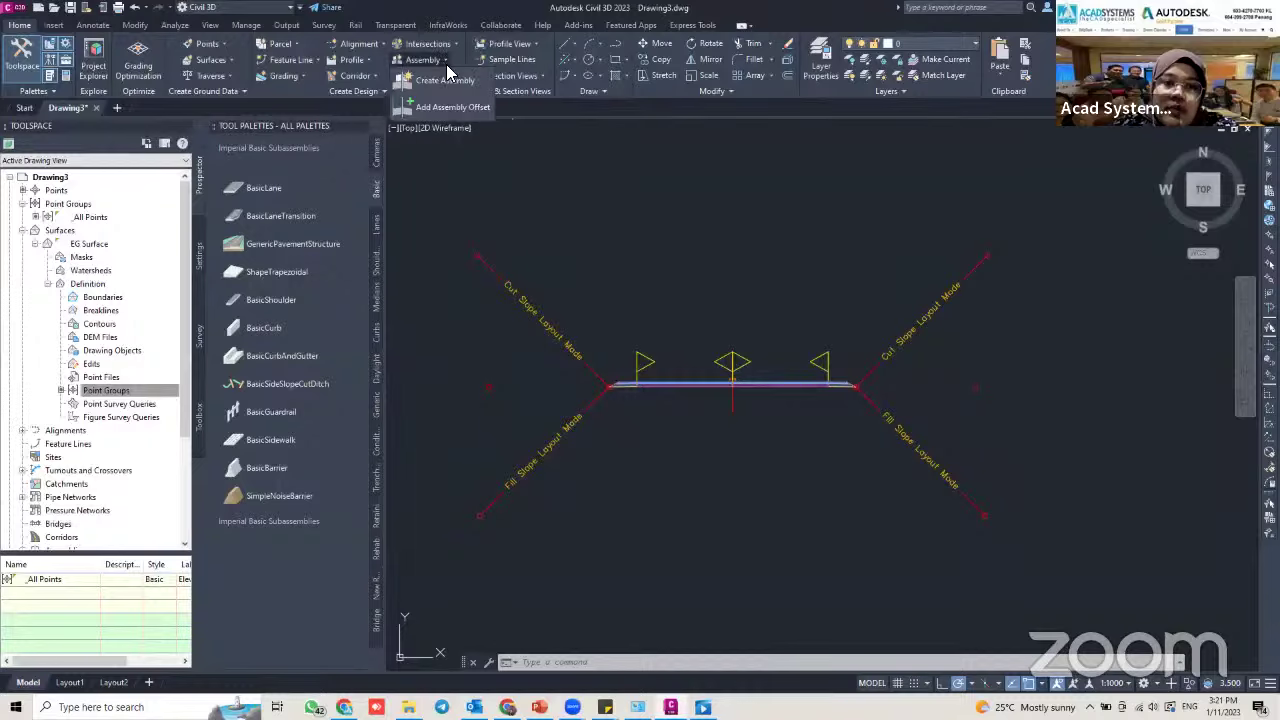
pyautogui.click(448, 84)
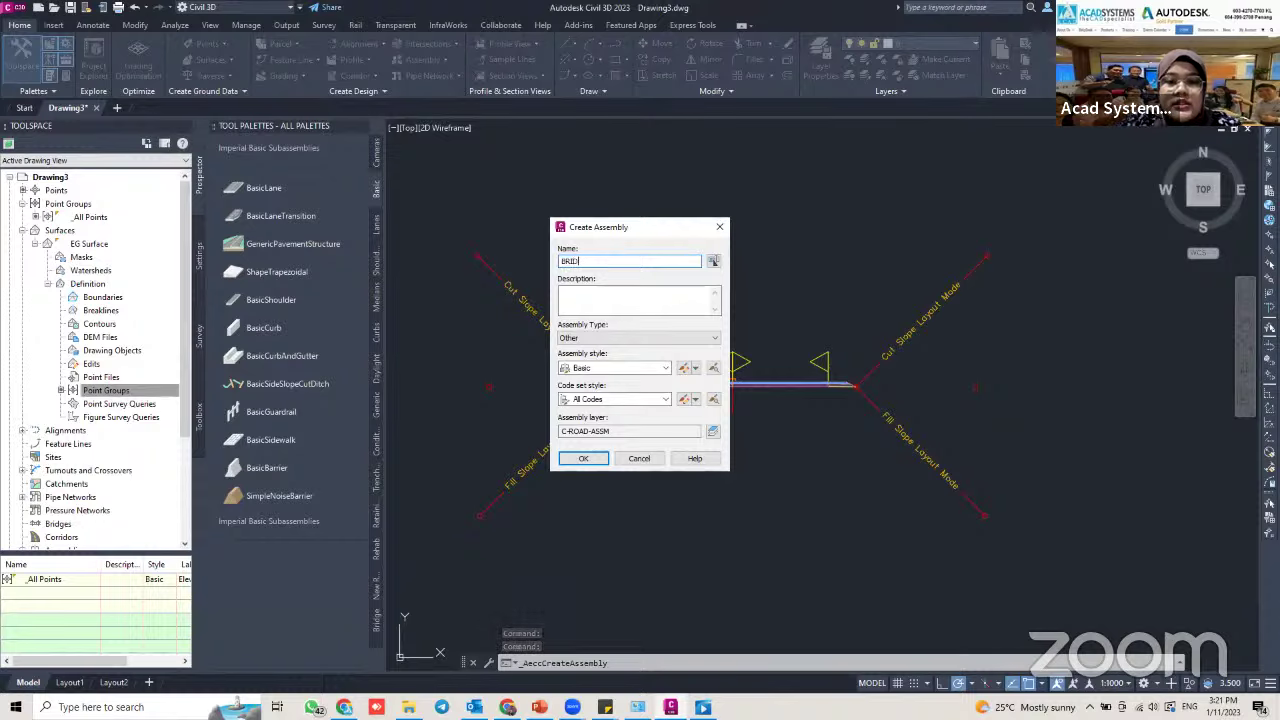
pyautogui.click(584, 458)
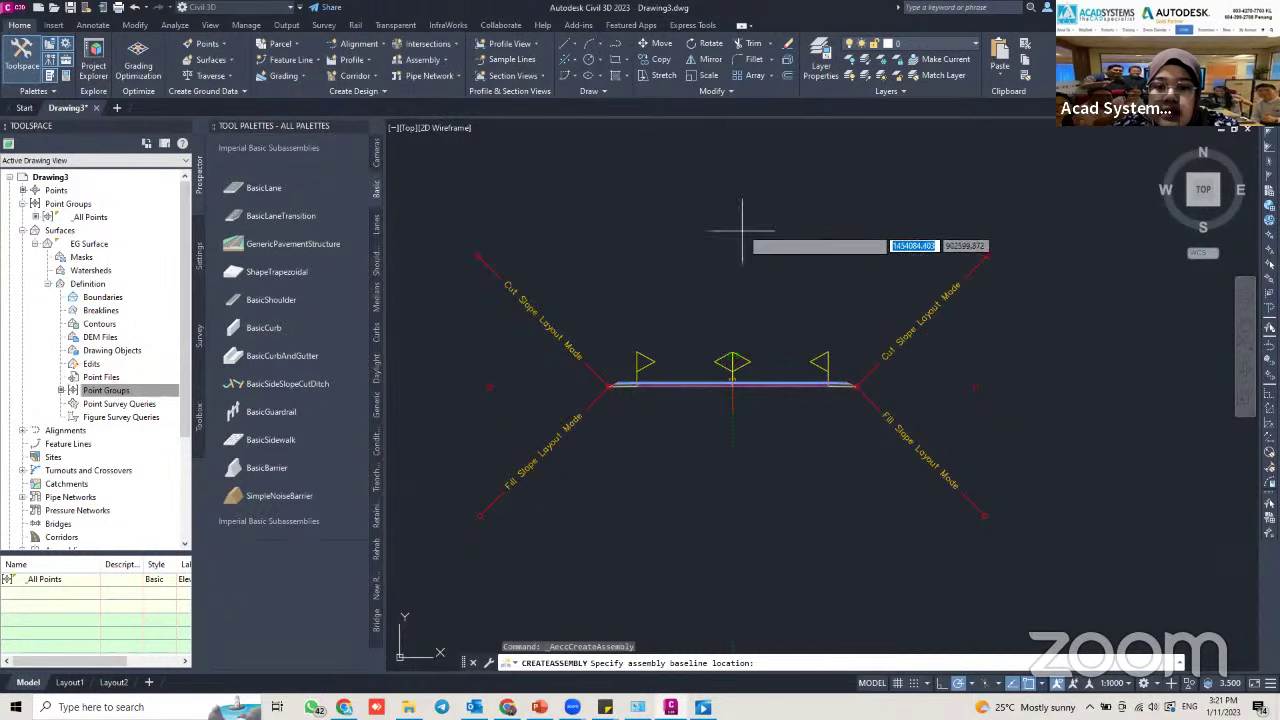
pyautogui.moveTo(733, 199); pyautogui.dragTo(735, 352, button='middle')
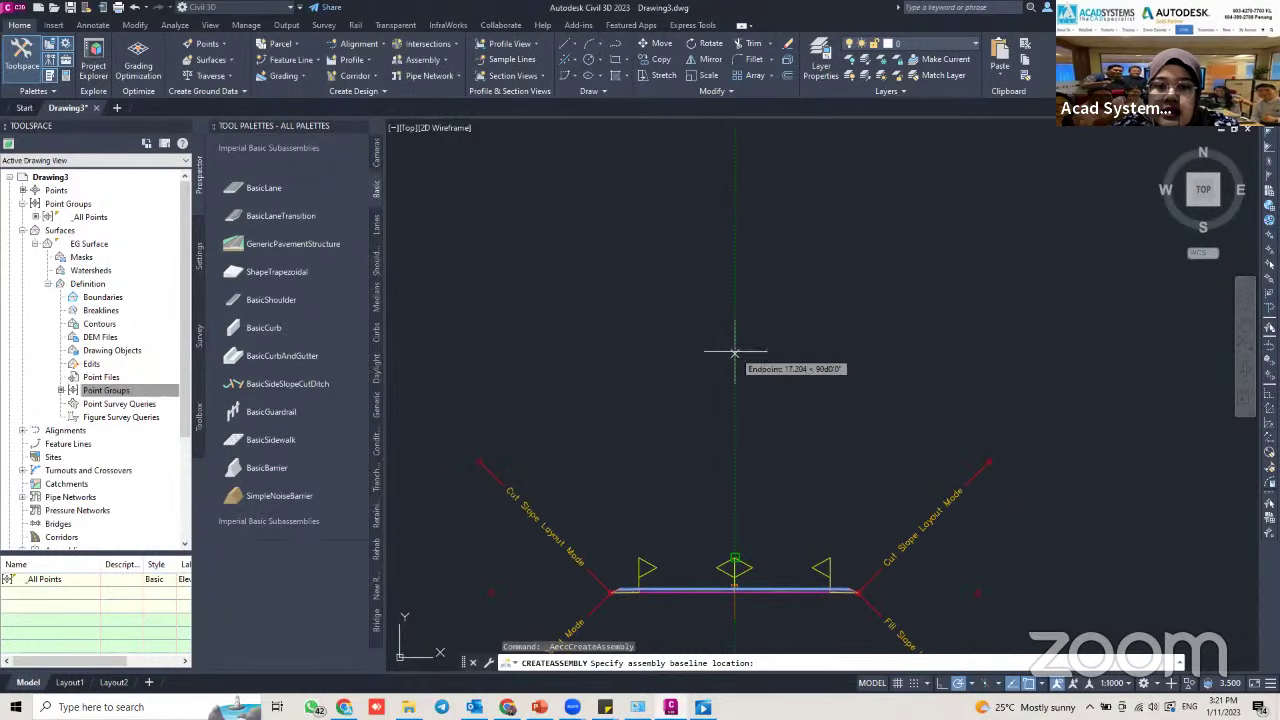
pyautogui.click(737, 181)
pyautogui.scroll(2, 859, 417)
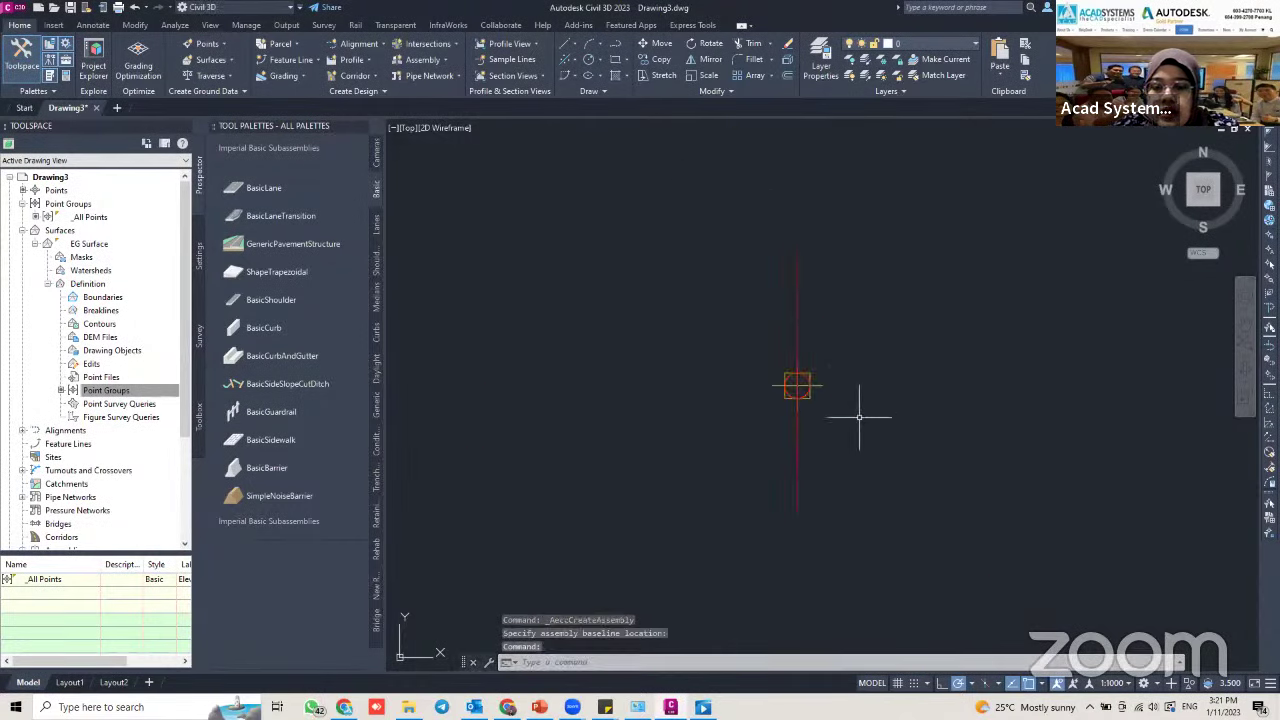
pyautogui.moveTo(767, 405)
pyautogui.mouseDown(button='middle')
pyautogui.moveTo(805, 371)
pyautogui.moveTo(778, 368)
pyautogui.mouseUp(button='middle')
pyautogui.scroll(2, 805, 371)
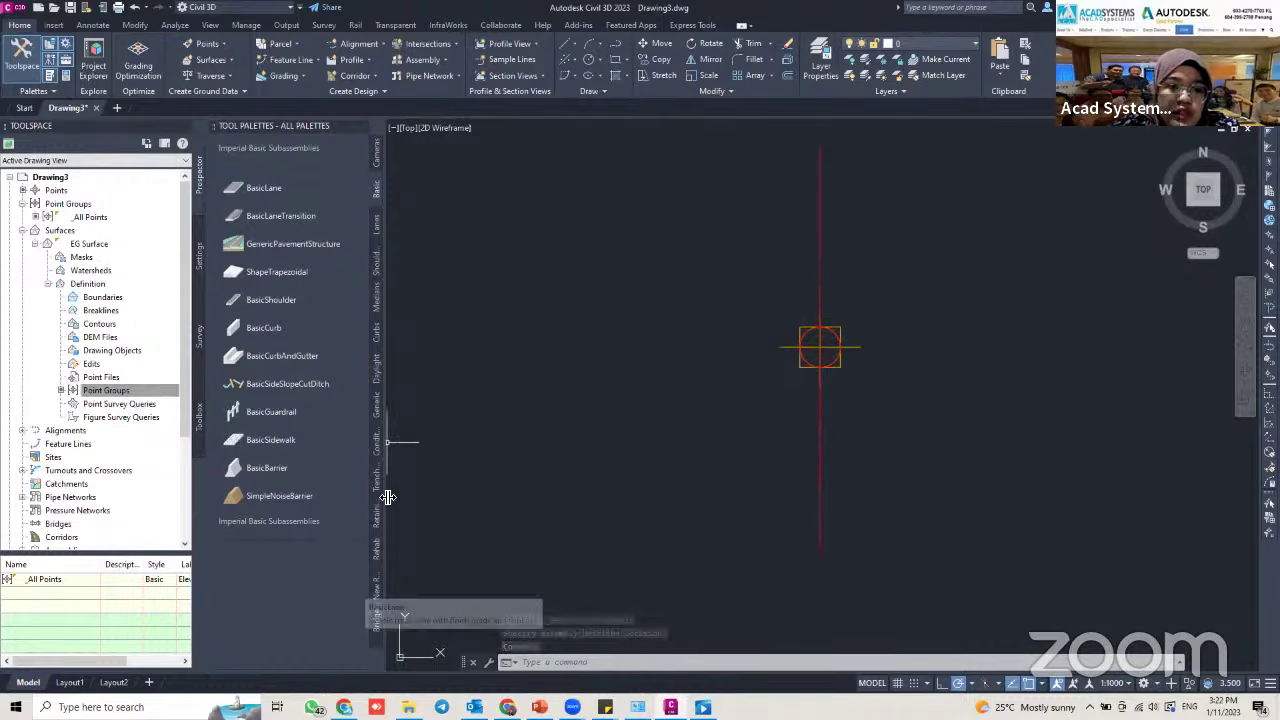
# Copy the ROAD assembly's right lane subassembly to the bridge assembly's baseline marker
pyautogui.scroll(-2, 782, 412)
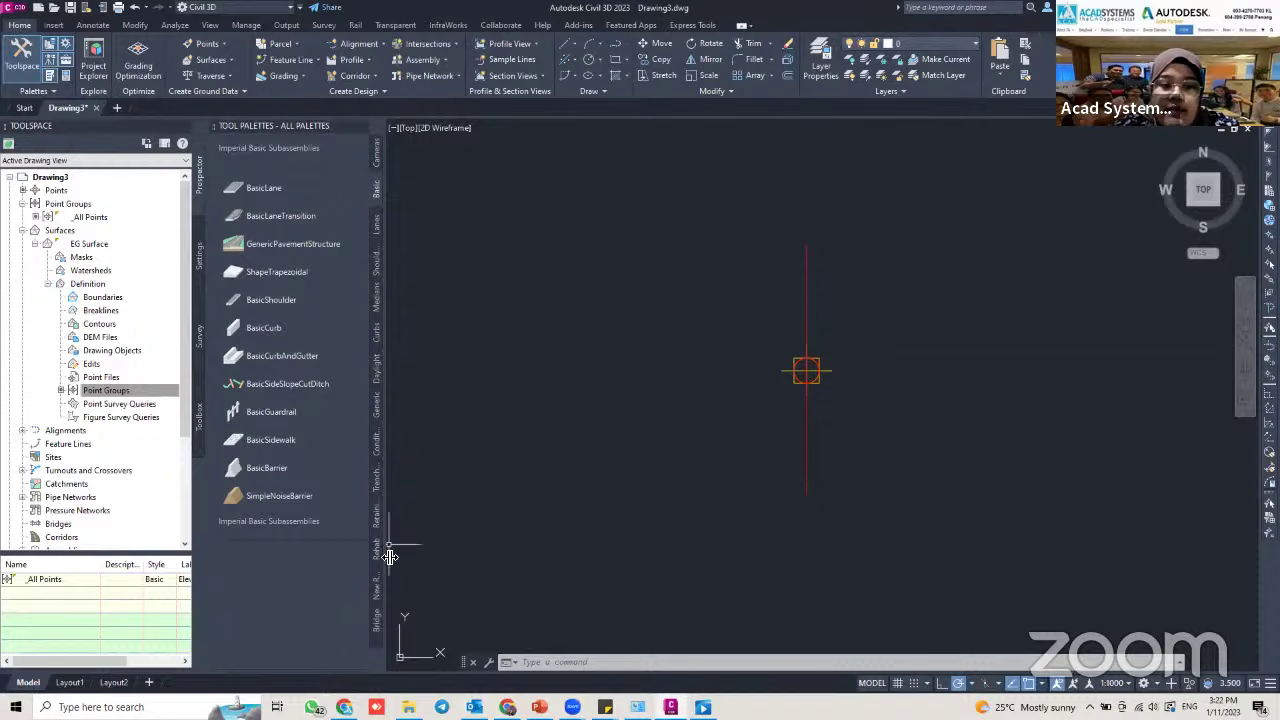
pyautogui.scroll(-3, 742, 417)
pyautogui.moveTo(742, 417); pyautogui.dragTo(728, 246, button='middle')
pyautogui.moveTo(743, 378); pyautogui.dragTo(741, 210, button='middle')
pyautogui.moveTo(731, 600); pyautogui.dragTo(730, 258, button='middle')
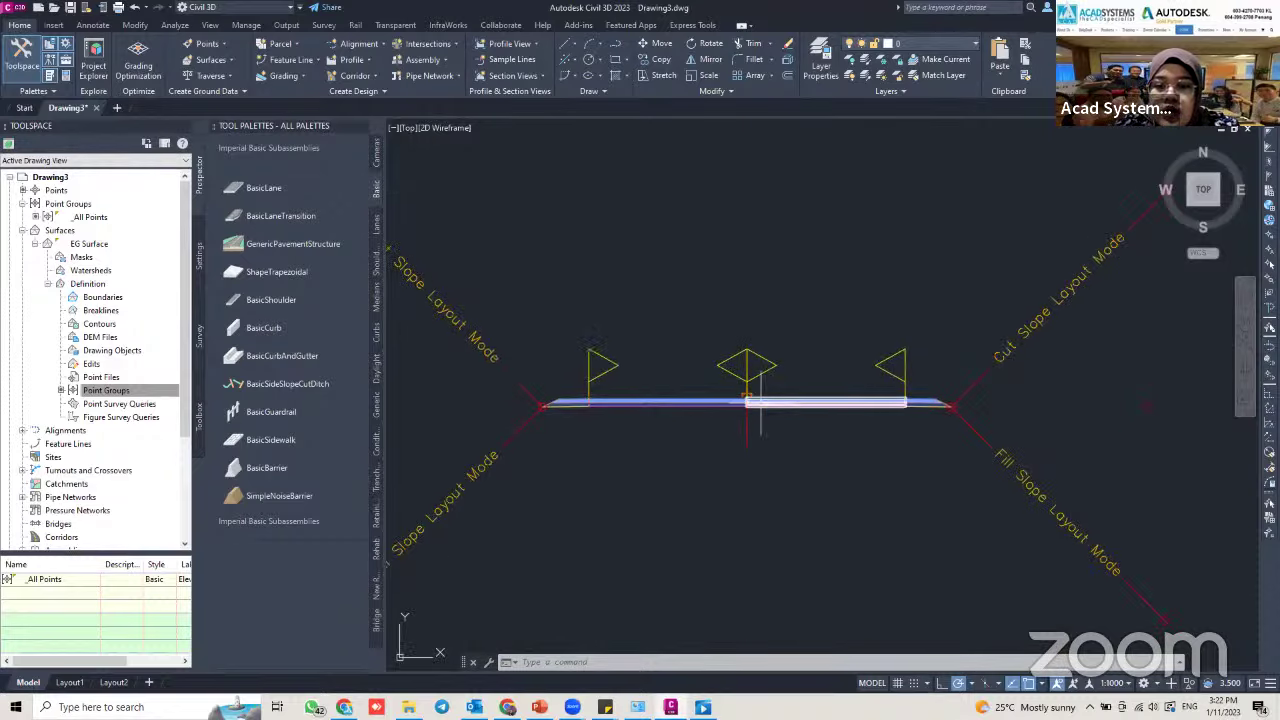
pyautogui.moveTo(764, 402)
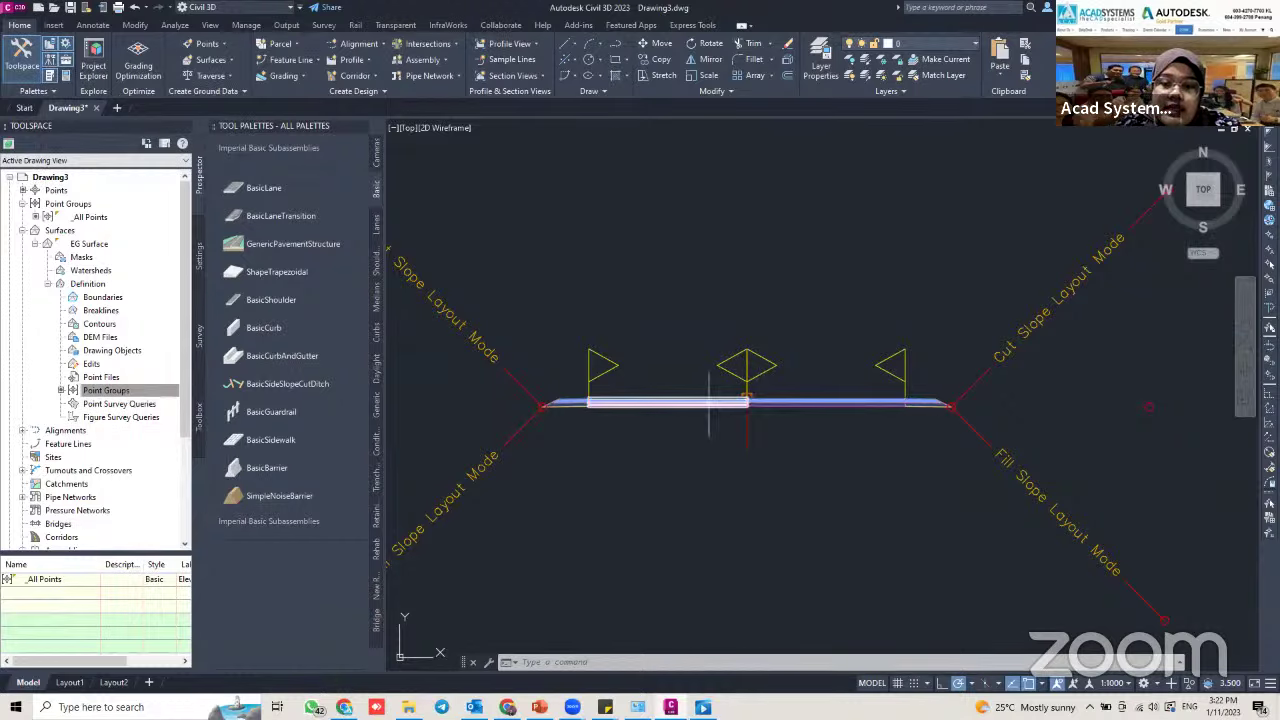
pyautogui.click(791, 401)
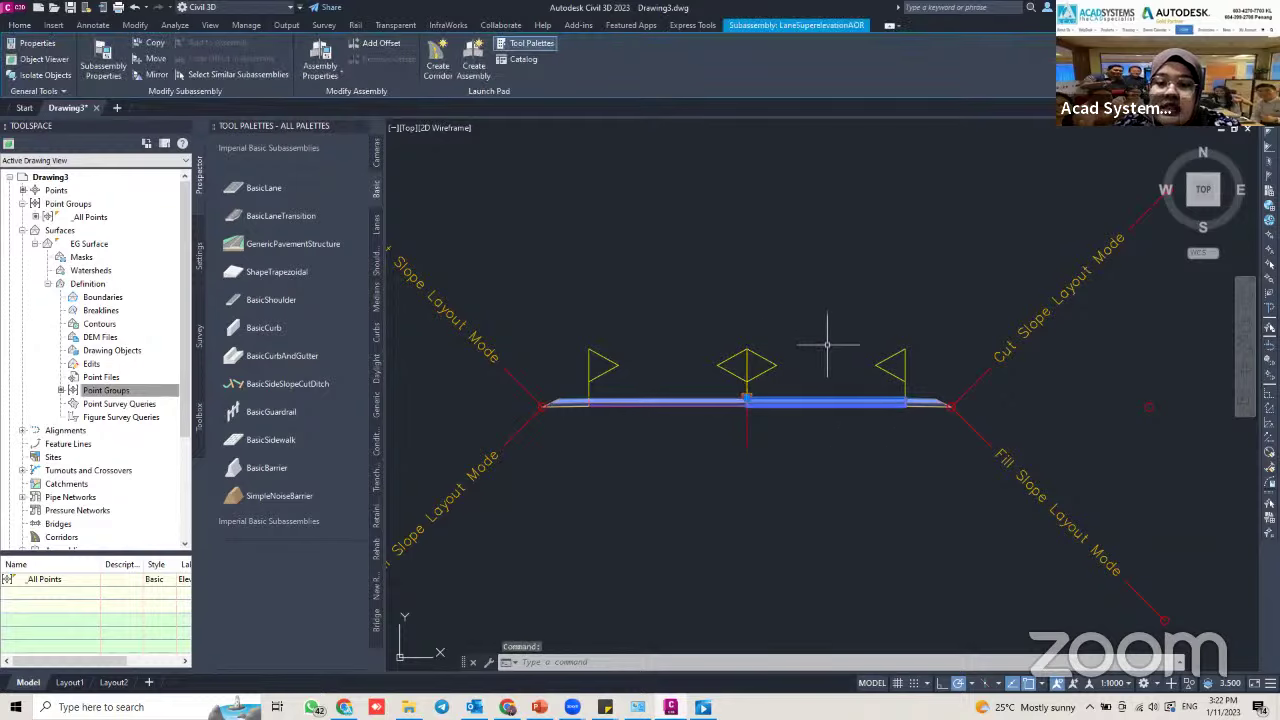
pyautogui.click(153, 50)
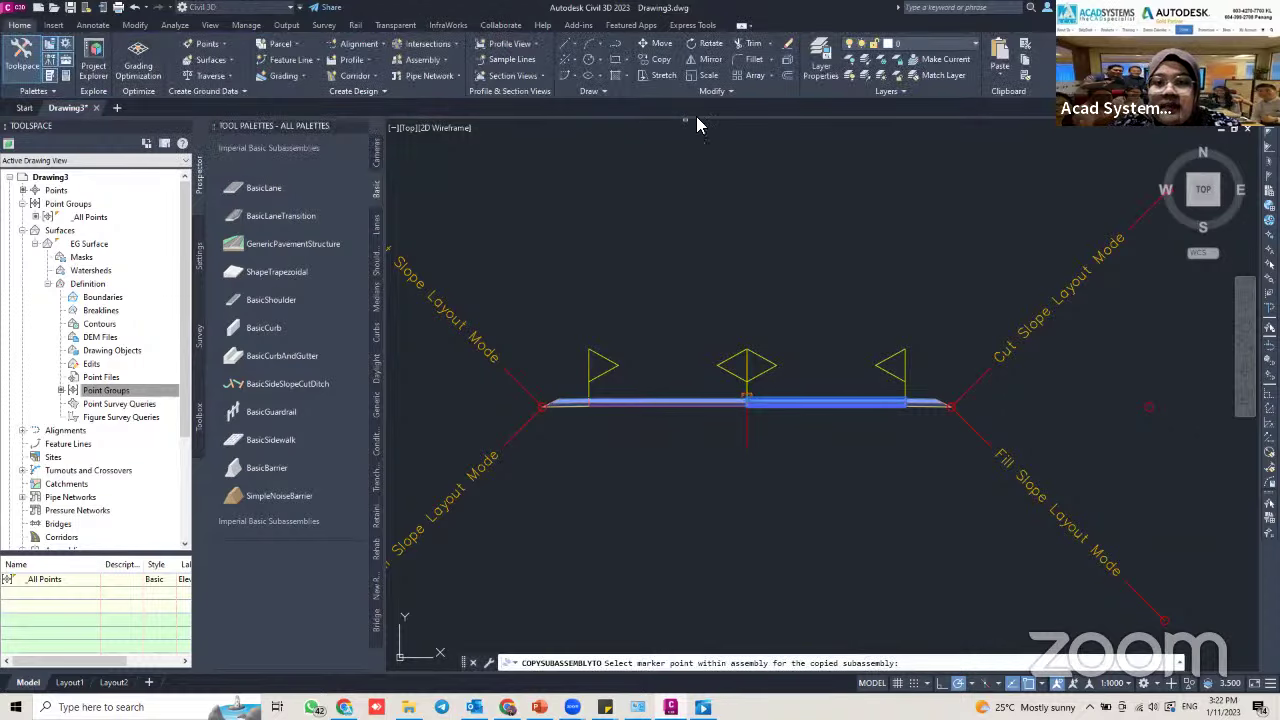
pyautogui.moveTo(788, 217); pyautogui.dragTo(790, 358, button='middle')
pyautogui.moveTo(791, 247); pyautogui.dragTo(779, 358, button='middle')
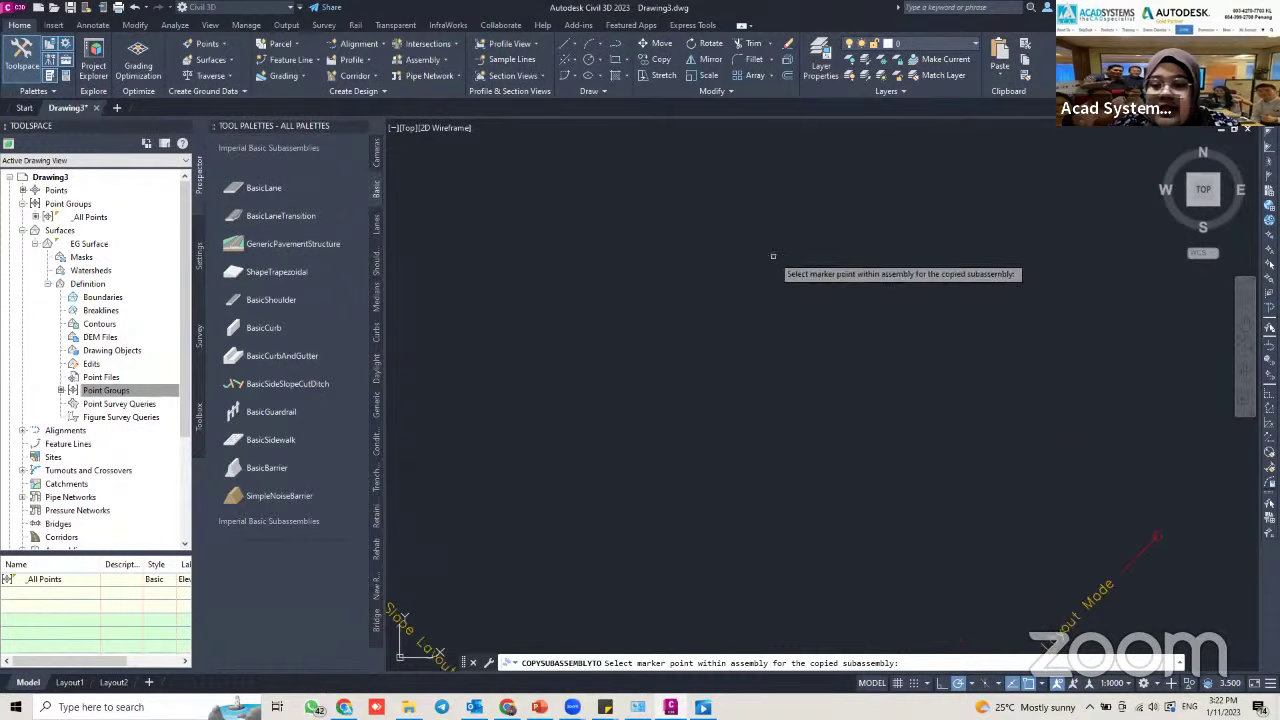
pyautogui.moveTo(773, 212)
pyautogui.mouseDown(button='middle')
pyautogui.moveTo(769, 345)
pyautogui.moveTo(753, 273)
pyautogui.mouseUp(button='middle')
pyautogui.scroll(2, 753, 270)
pyautogui.moveTo(689, 220); pyautogui.dragTo(763, 277, button='middle')
pyautogui.scroll(3, 758, 281)
pyautogui.scroll(-2, 763, 280)
pyautogui.scroll(-2, 766, 287)
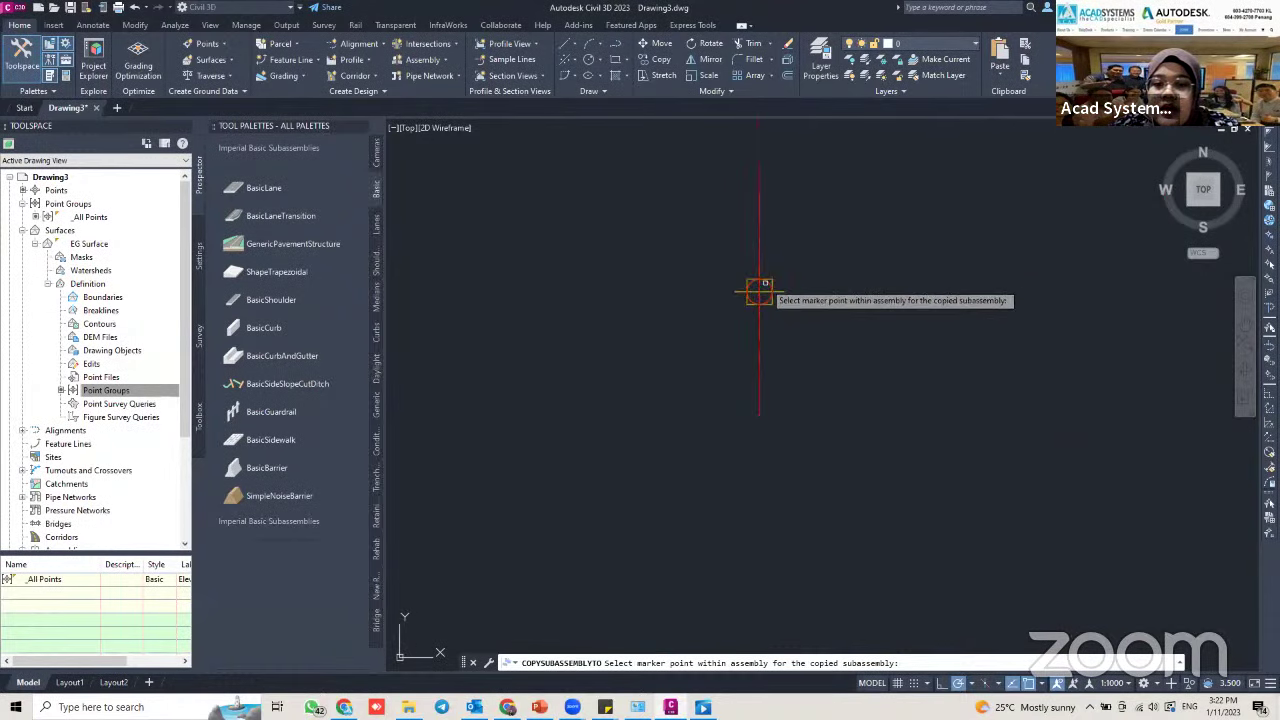
pyautogui.click(759, 291)
# Copy the ROAD assembly's left lane subassembly to the bridge assembly's baseline marker and clear the selection
pyautogui.scroll(-6, 792, 265)
pyautogui.moveTo(798, 258); pyautogui.dragTo(754, 213, button='middle')
pyautogui.moveTo(774, 300); pyautogui.dragTo(779, 170, button='middle')
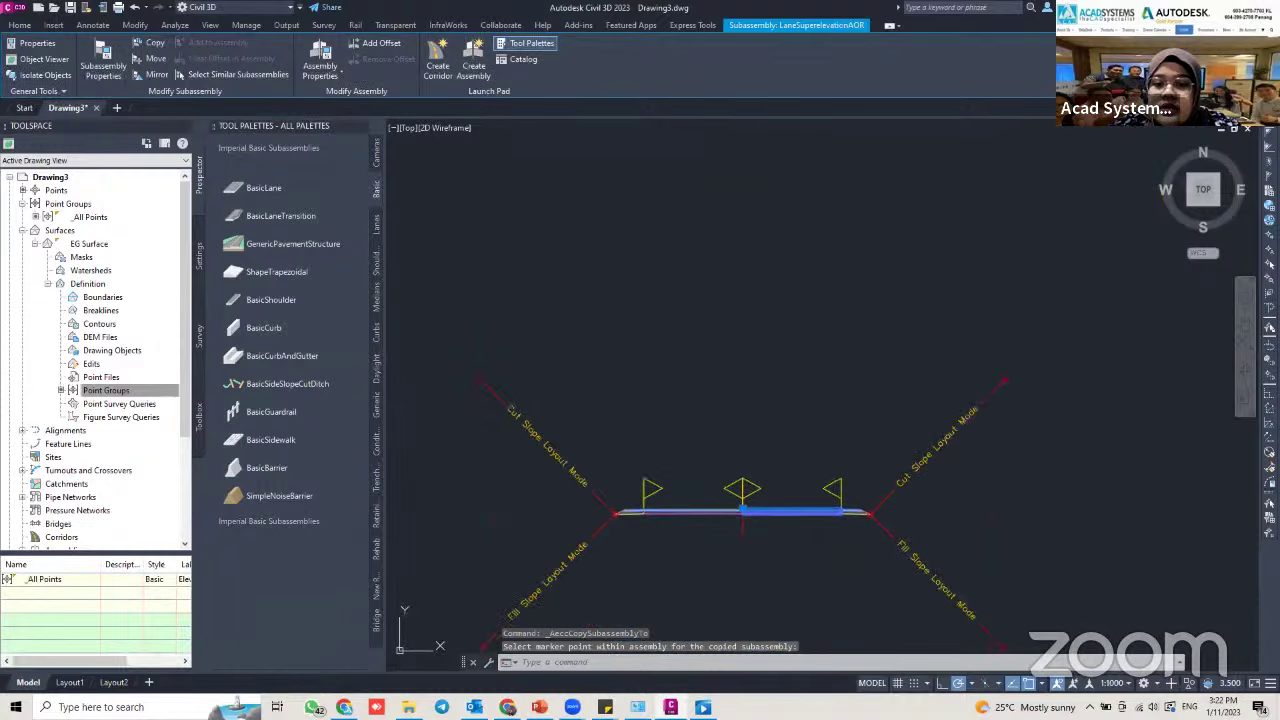
pyautogui.moveTo(675, 539); pyautogui.dragTo(675, 431, button='middle')
pyautogui.press('Escape')
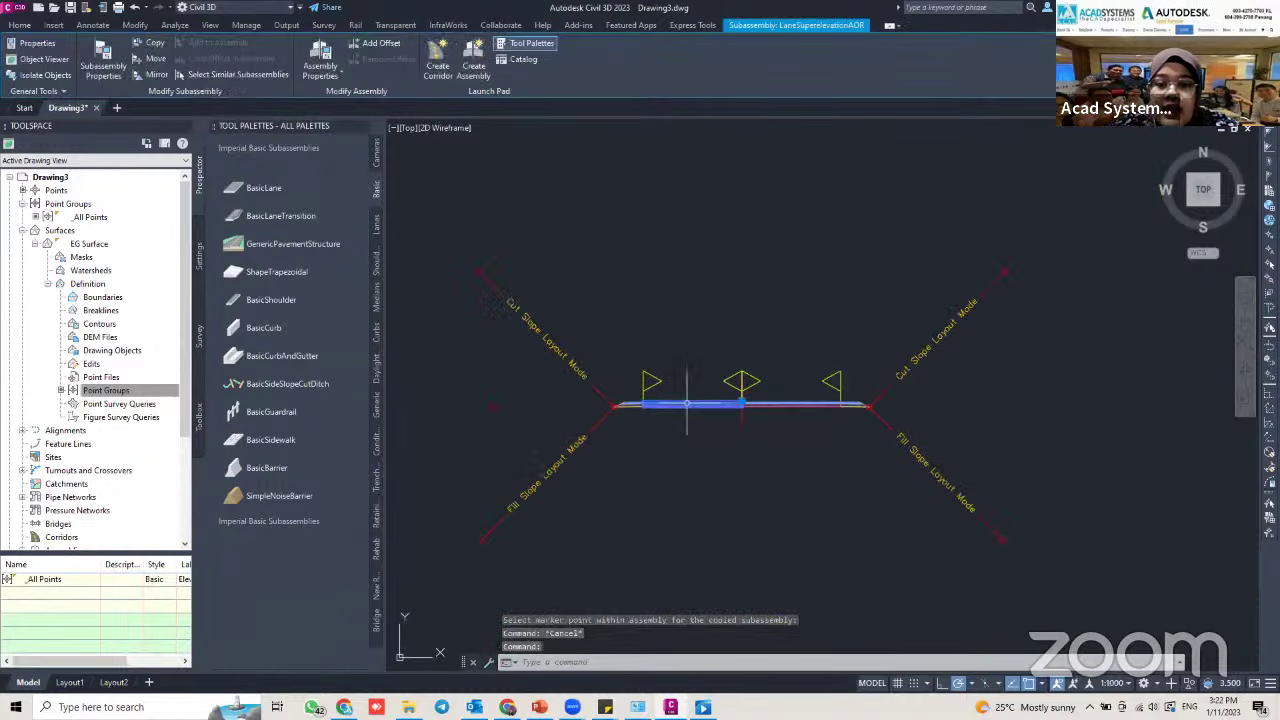
pyautogui.click(149, 45)
pyautogui.moveTo(643, 354); pyautogui.dragTo(661, 494, button='middle')
pyautogui.scroll(4, 767, 265)
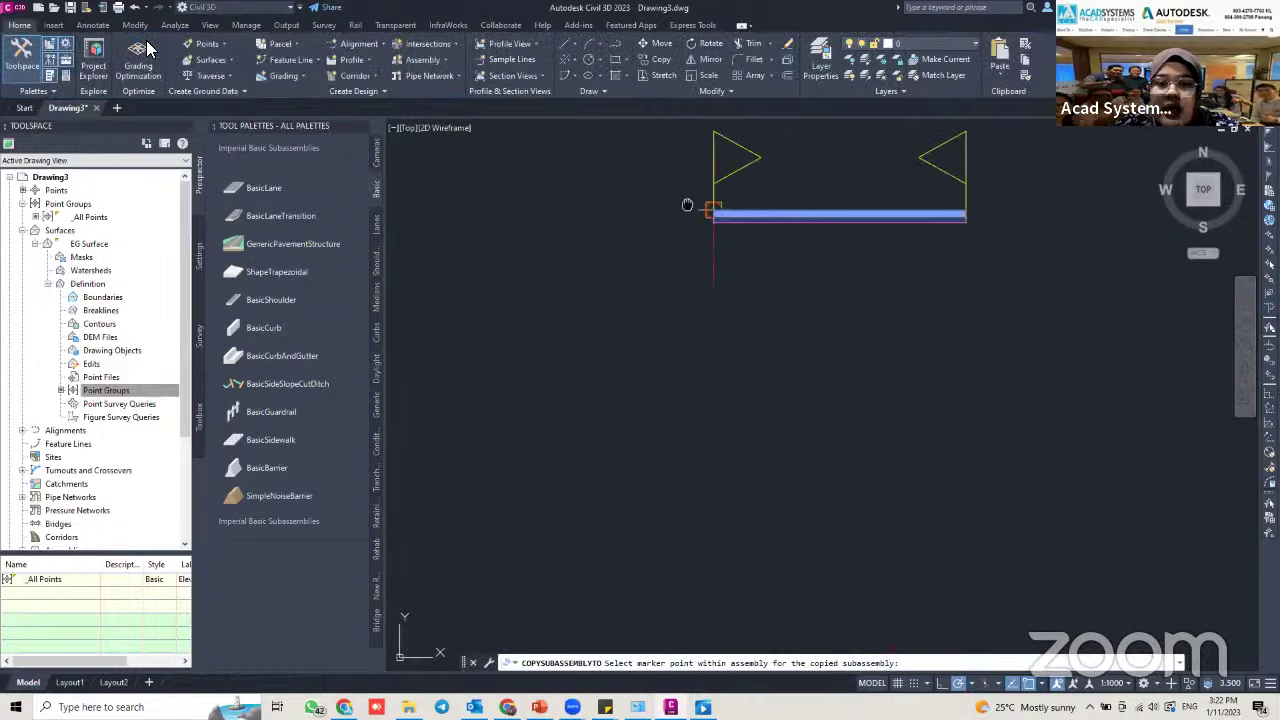
pyautogui.moveTo(688, 205); pyautogui.dragTo(729, 320, button='middle')
pyautogui.click(754, 326)
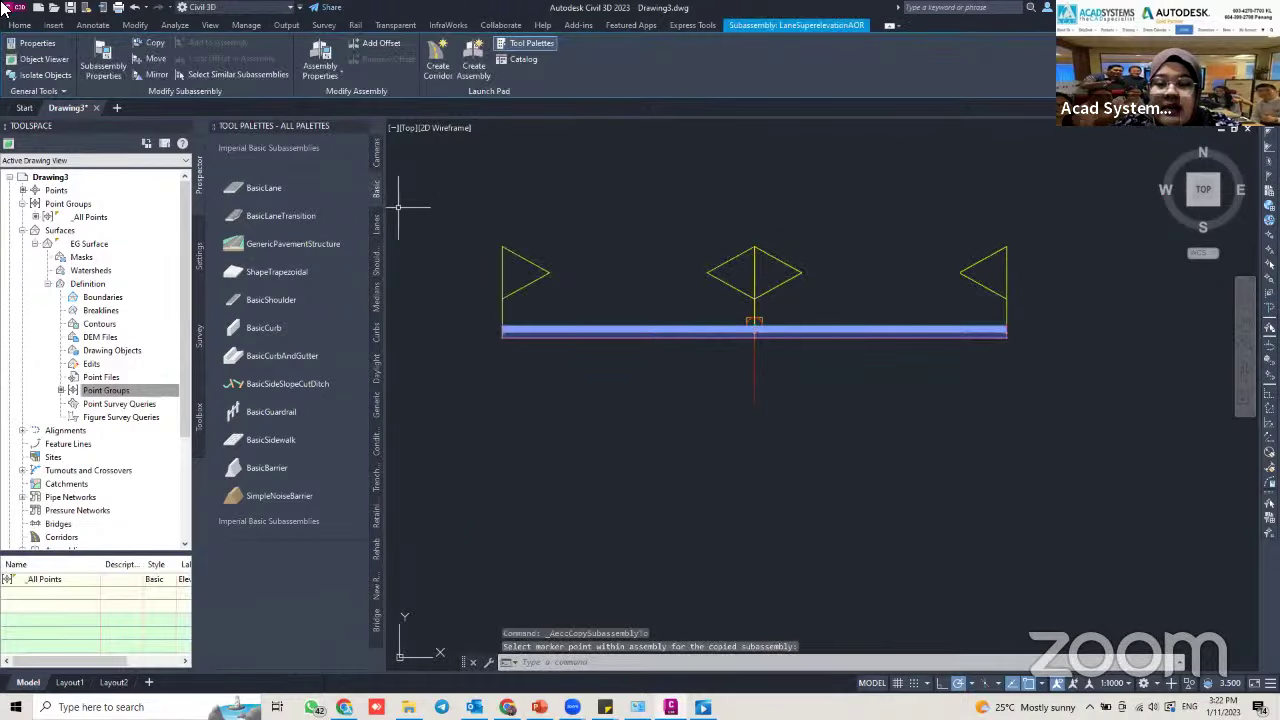
pyautogui.press('Escape')
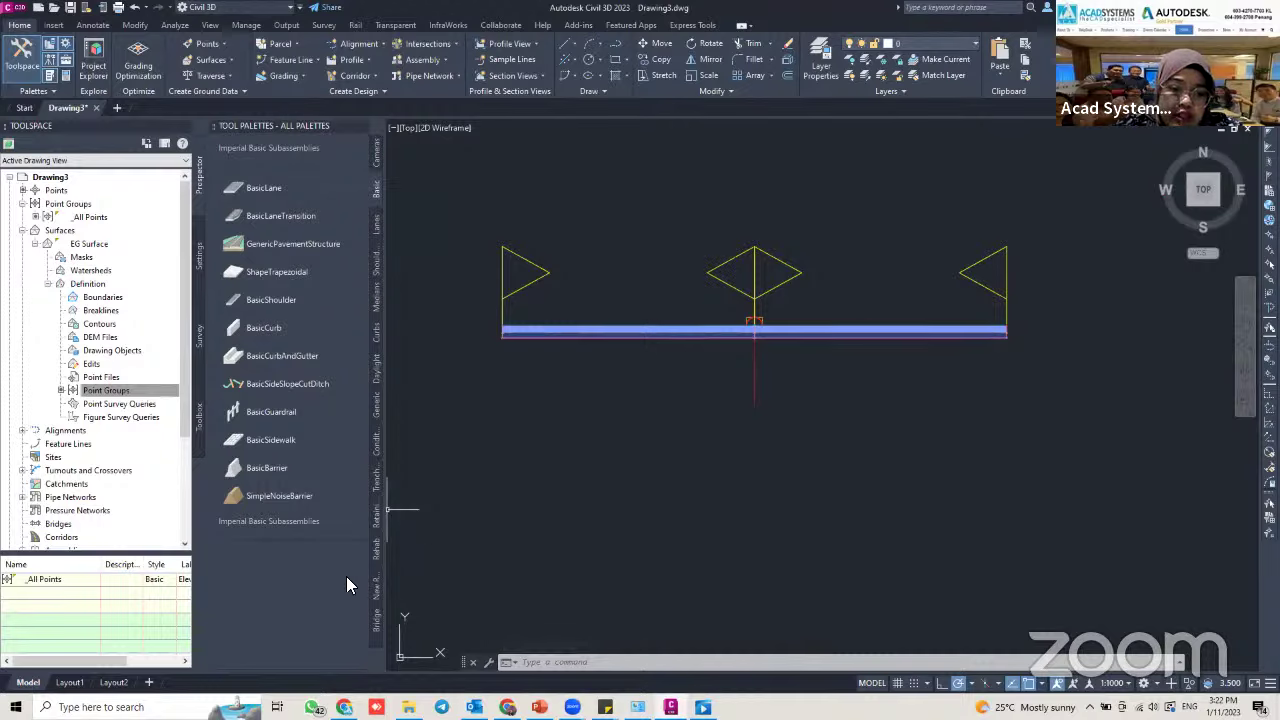
# Start a BridgeBoxGirder2 subassembly and try to set its left lane width to 9
pyautogui.click(376, 620)
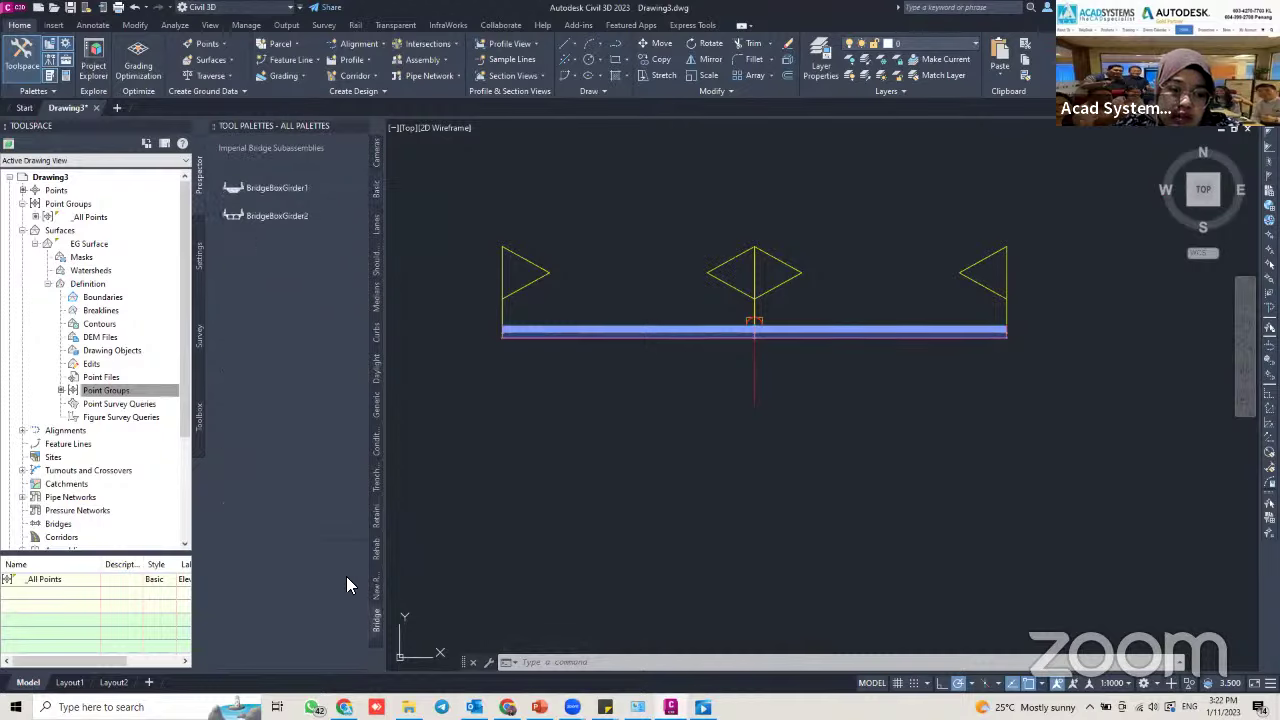
pyautogui.click(287, 225)
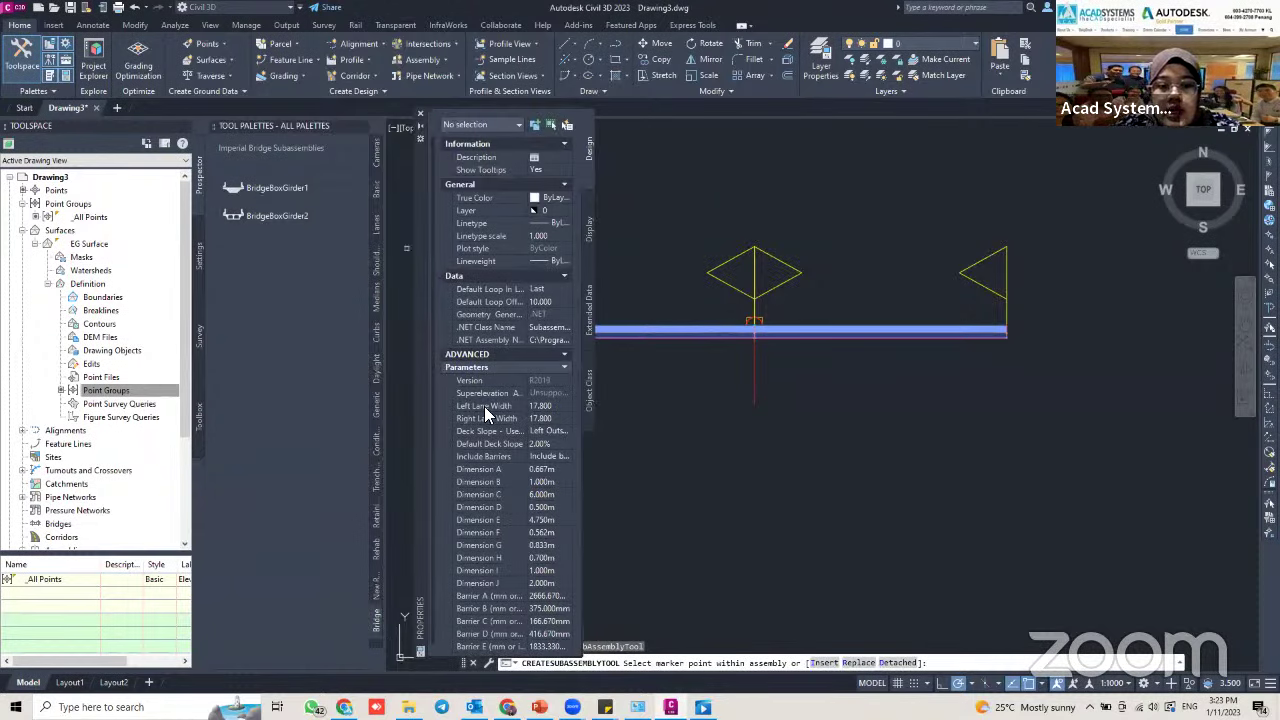
pyautogui.click(554, 408)
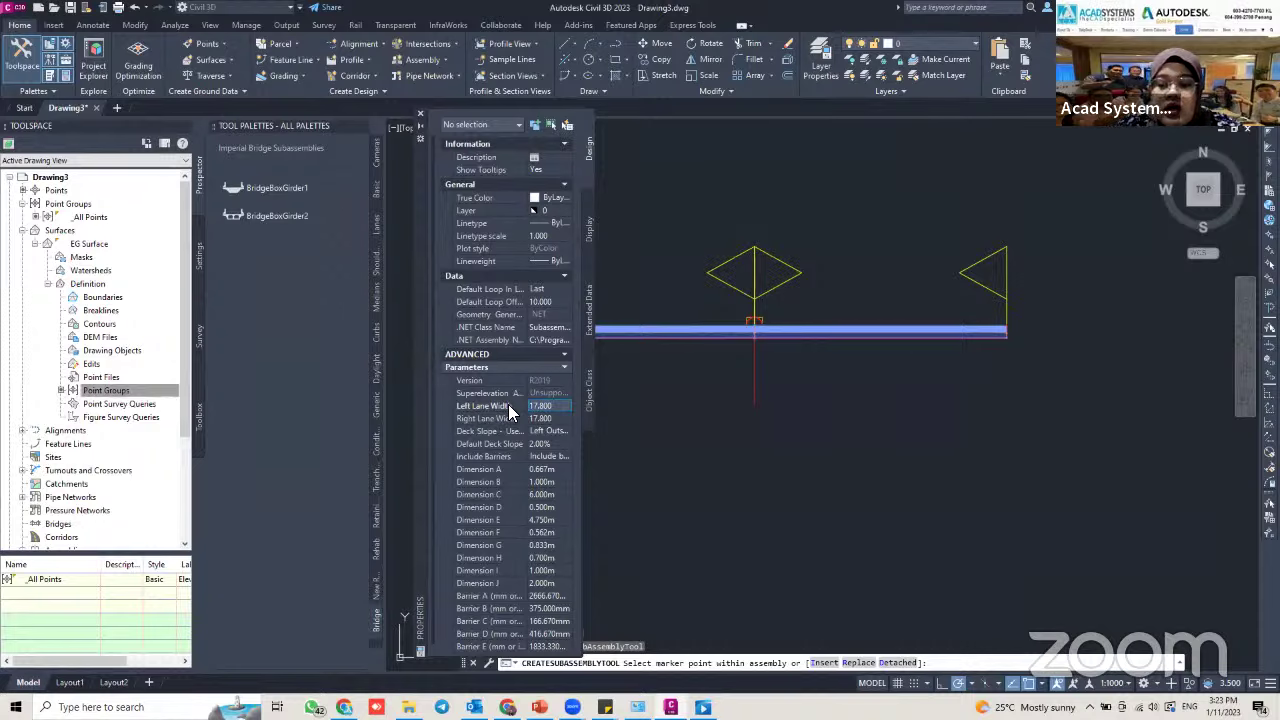
pyautogui.click(547, 397)
pyautogui.click(553, 406)
pyautogui.write('9')
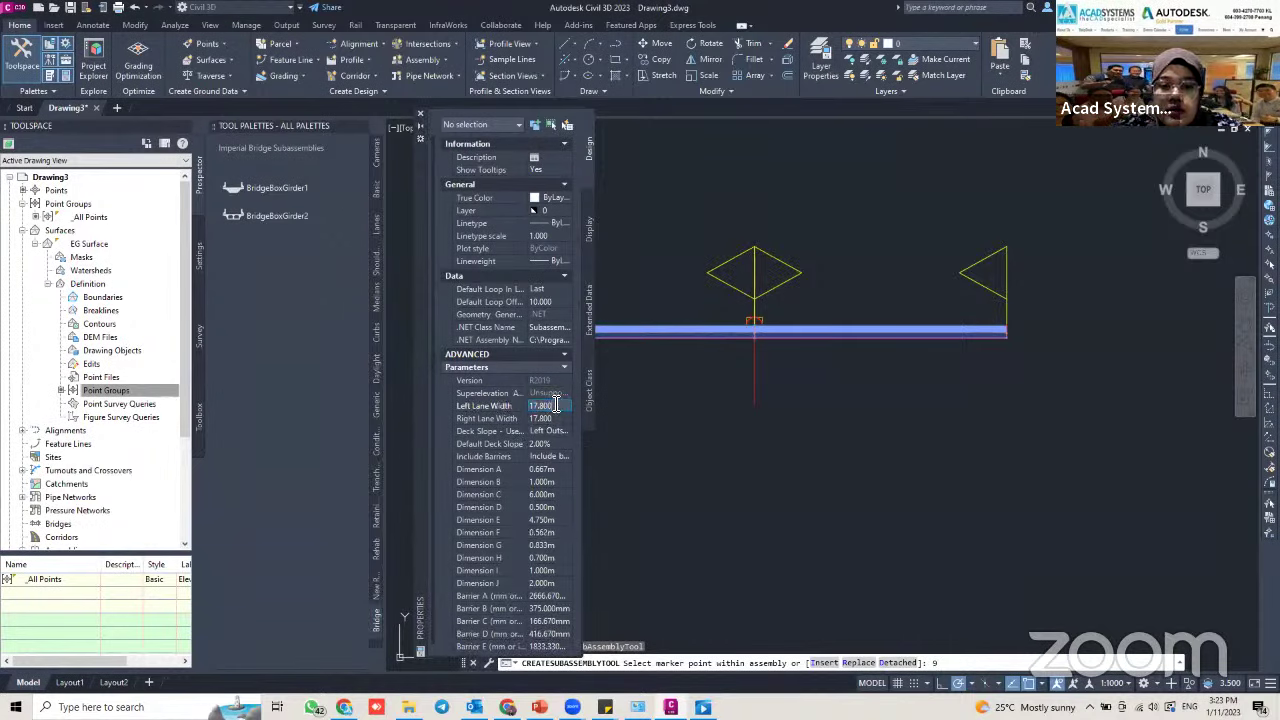
pyautogui.write('9')
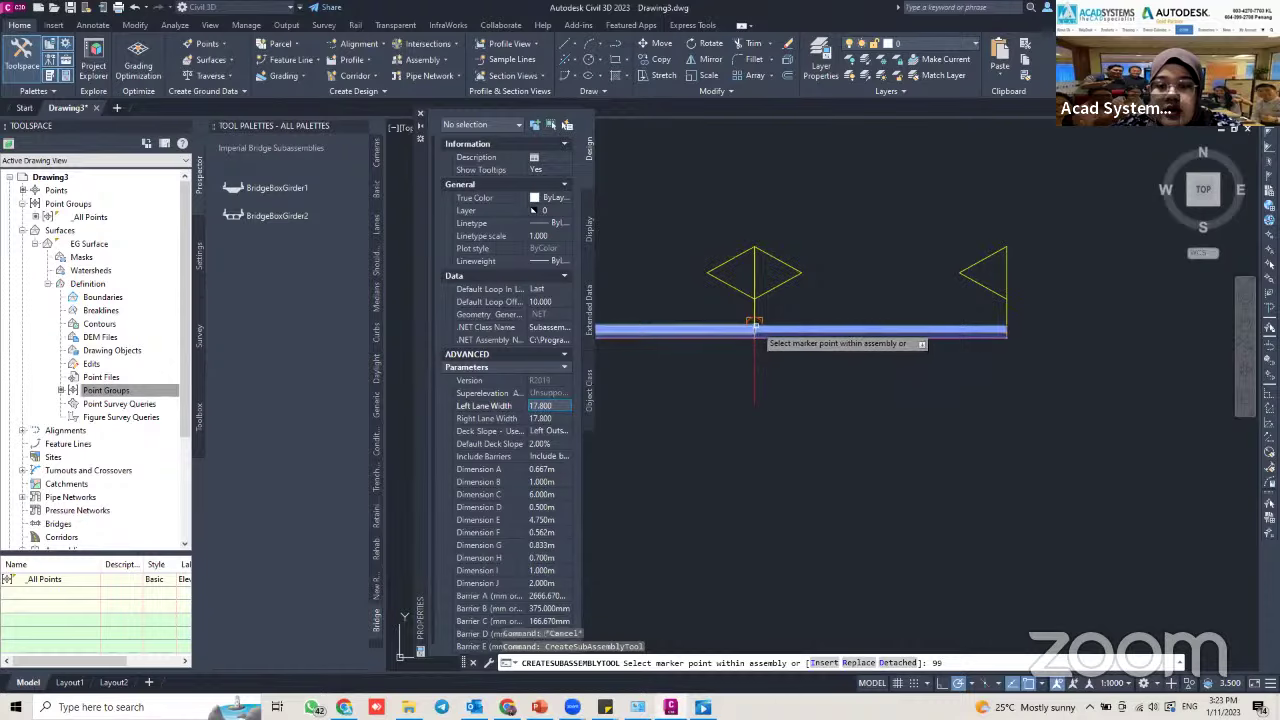
pyautogui.press('Escape')
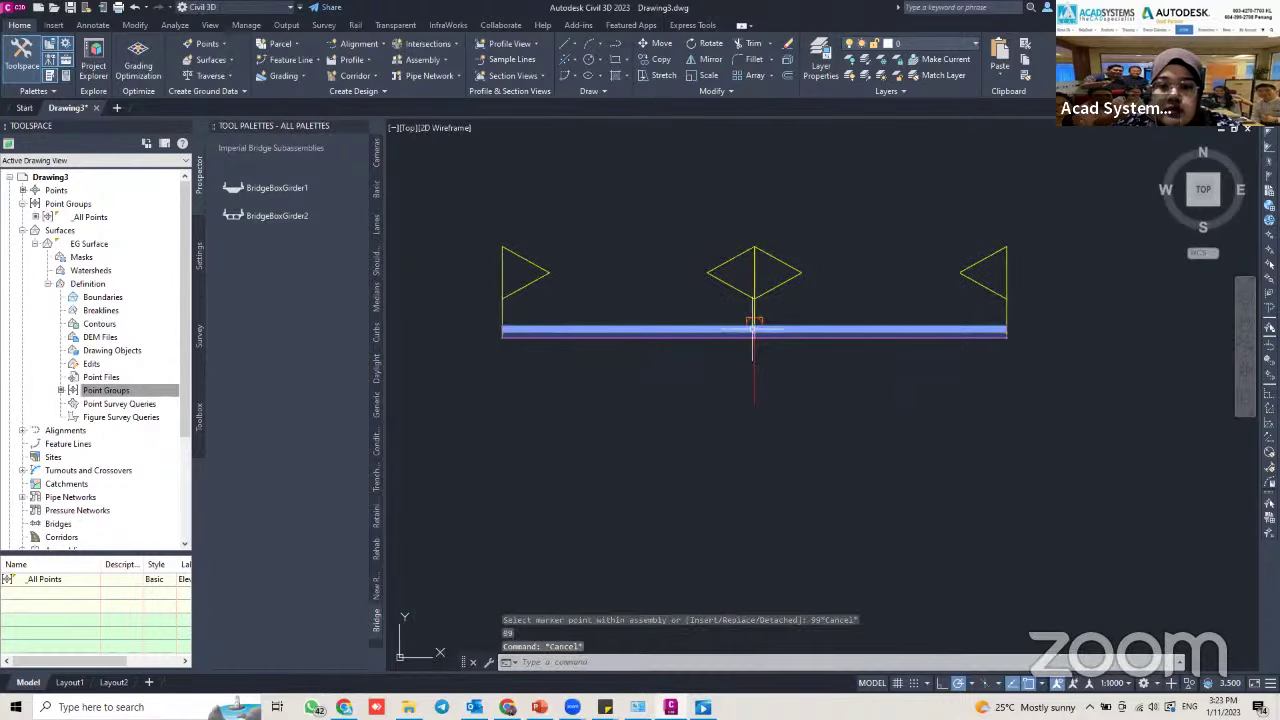
# Attach a BridgeBoxGirder2 subassembly to the bridge assembly's central baseline marker and end the placement
pyautogui.press('Return')
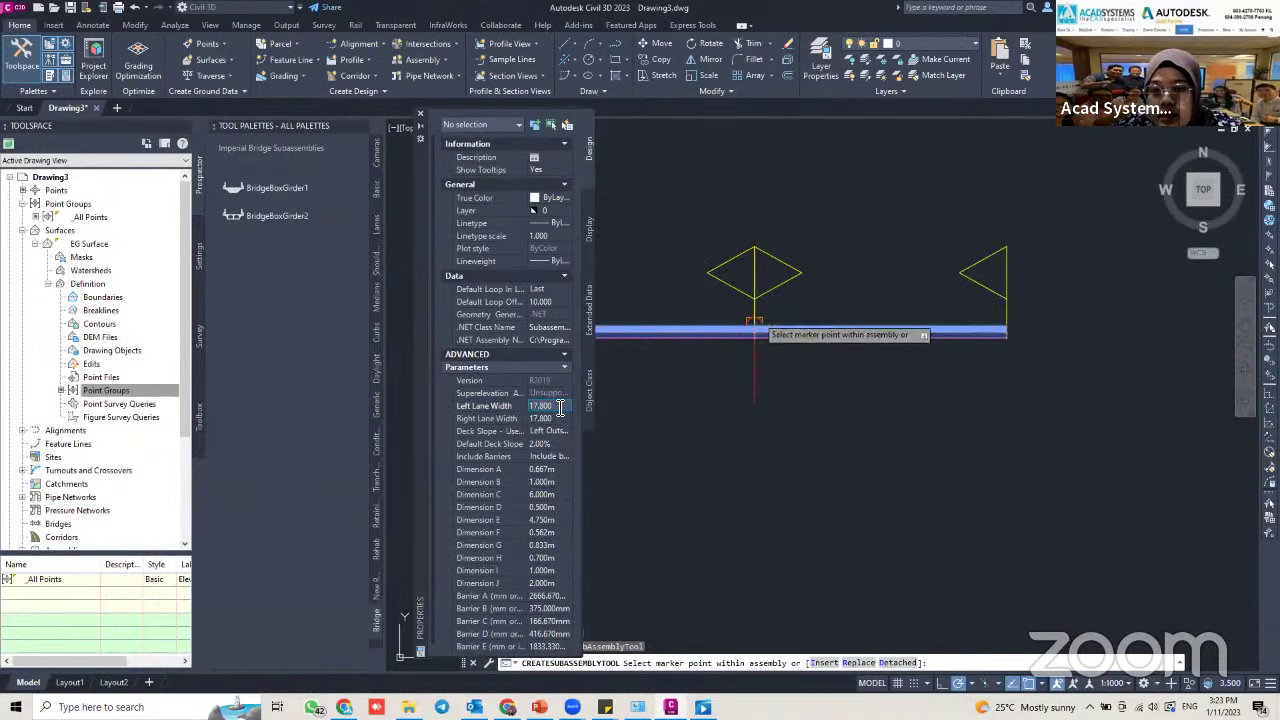
pyautogui.scroll(-5, 797, 371)
pyautogui.press('Escape')
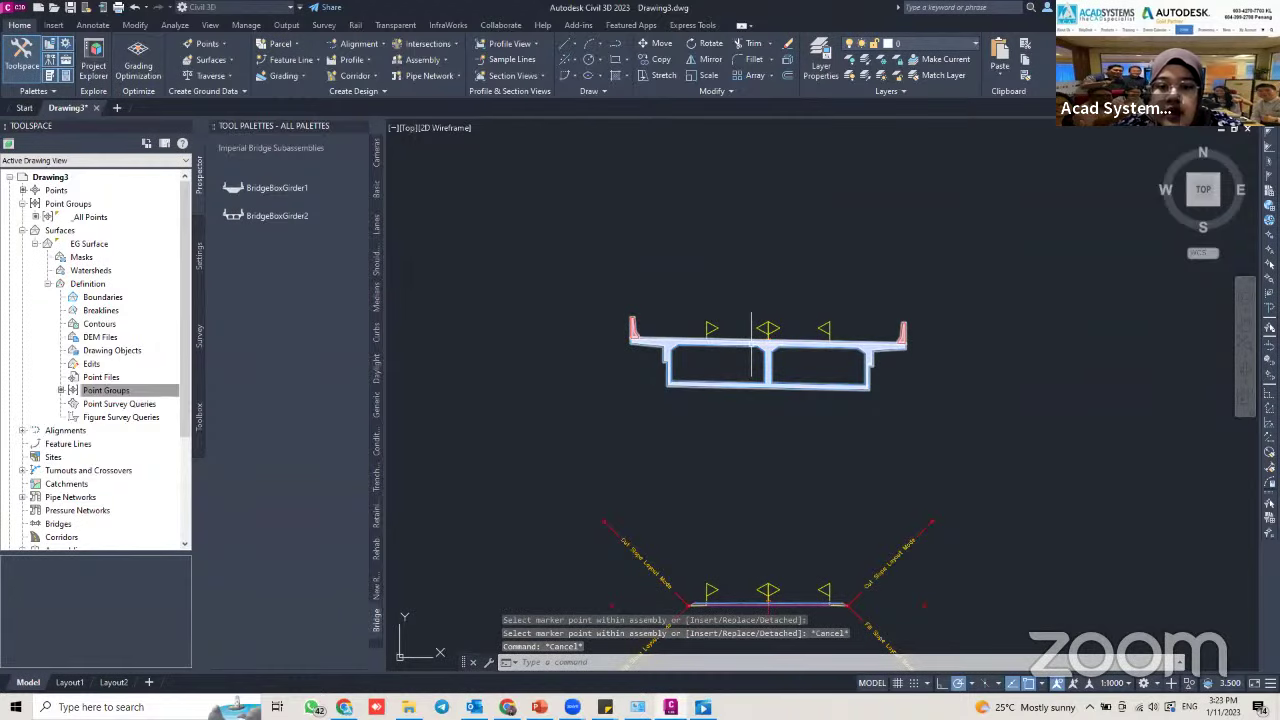
# Open the placed box girder's subassembly parameters and set the left and right lane widths to 9
pyautogui.click(756, 349)
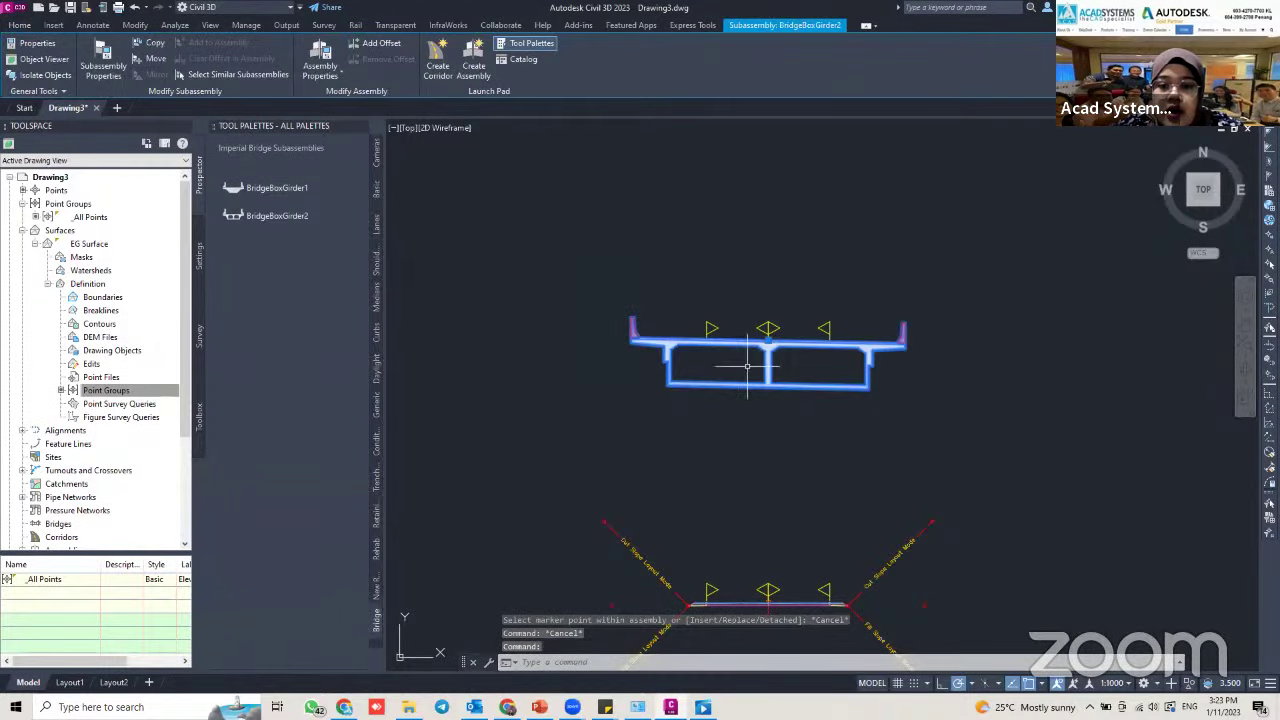
pyautogui.click(103, 62)
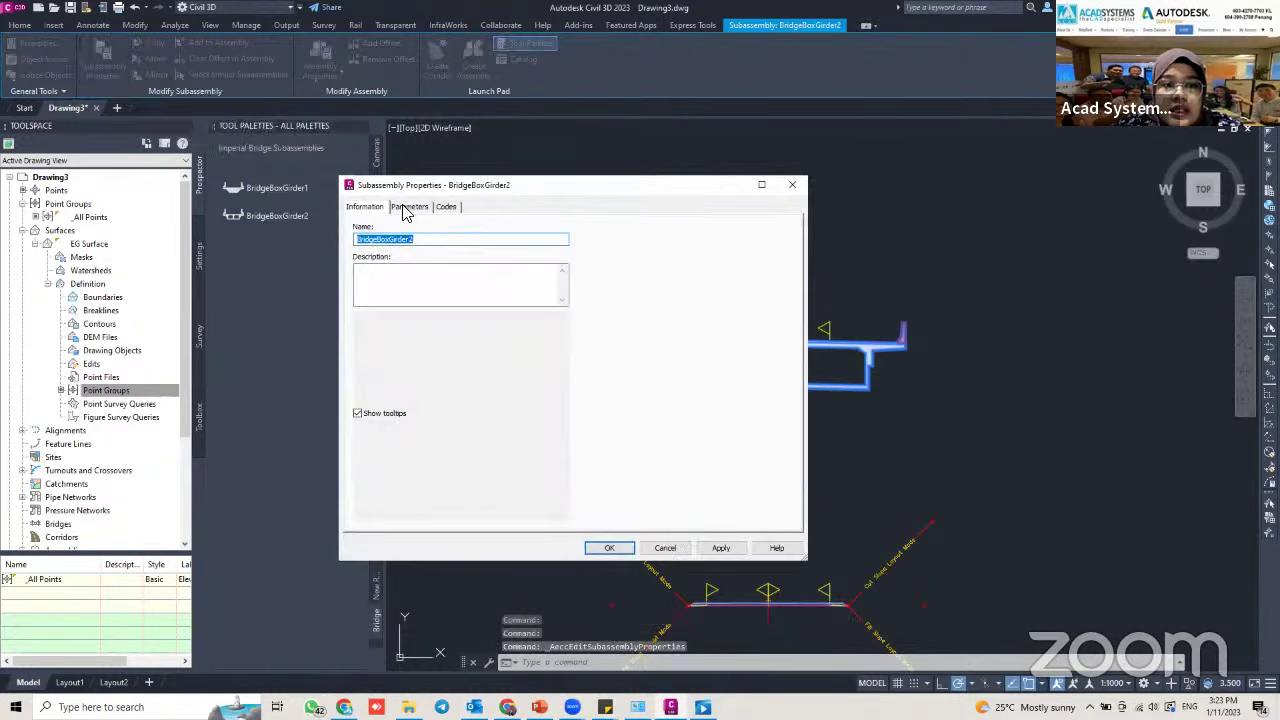
pyautogui.click(406, 208)
pyautogui.moveTo(459, 190); pyautogui.dragTo(393, 143)
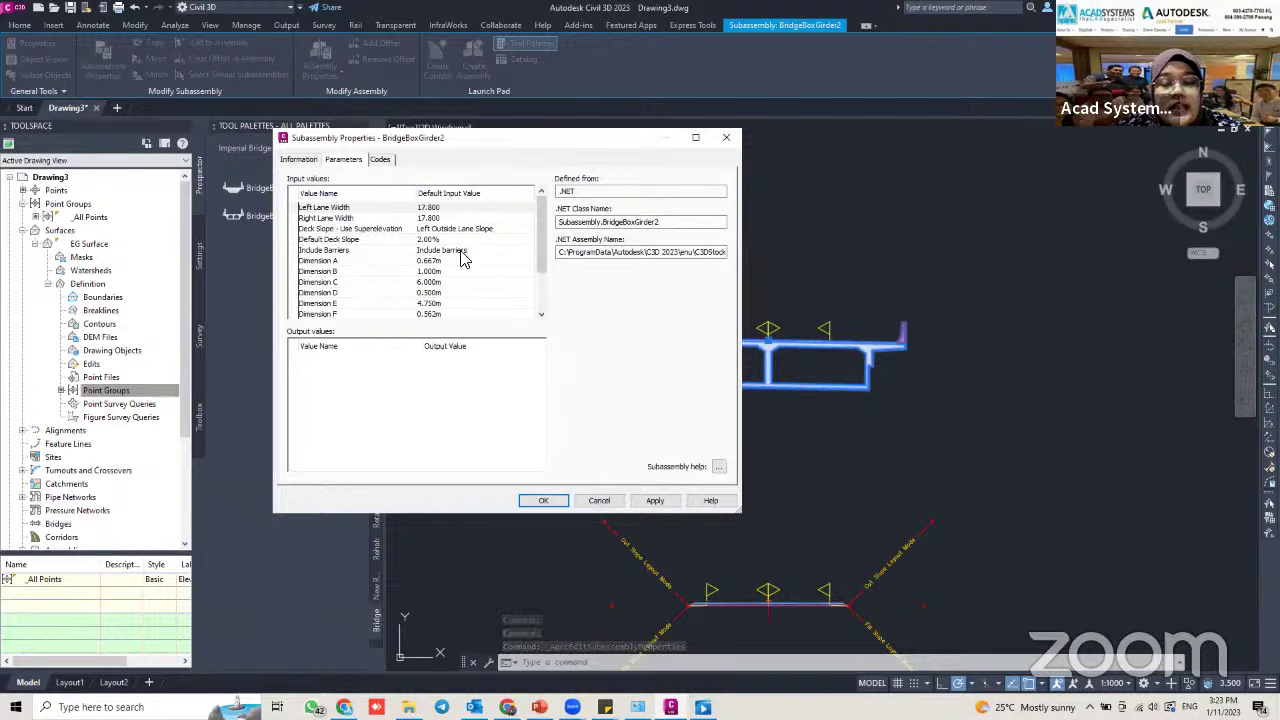
pyautogui.moveTo(460, 148); pyautogui.dragTo(526, 155)
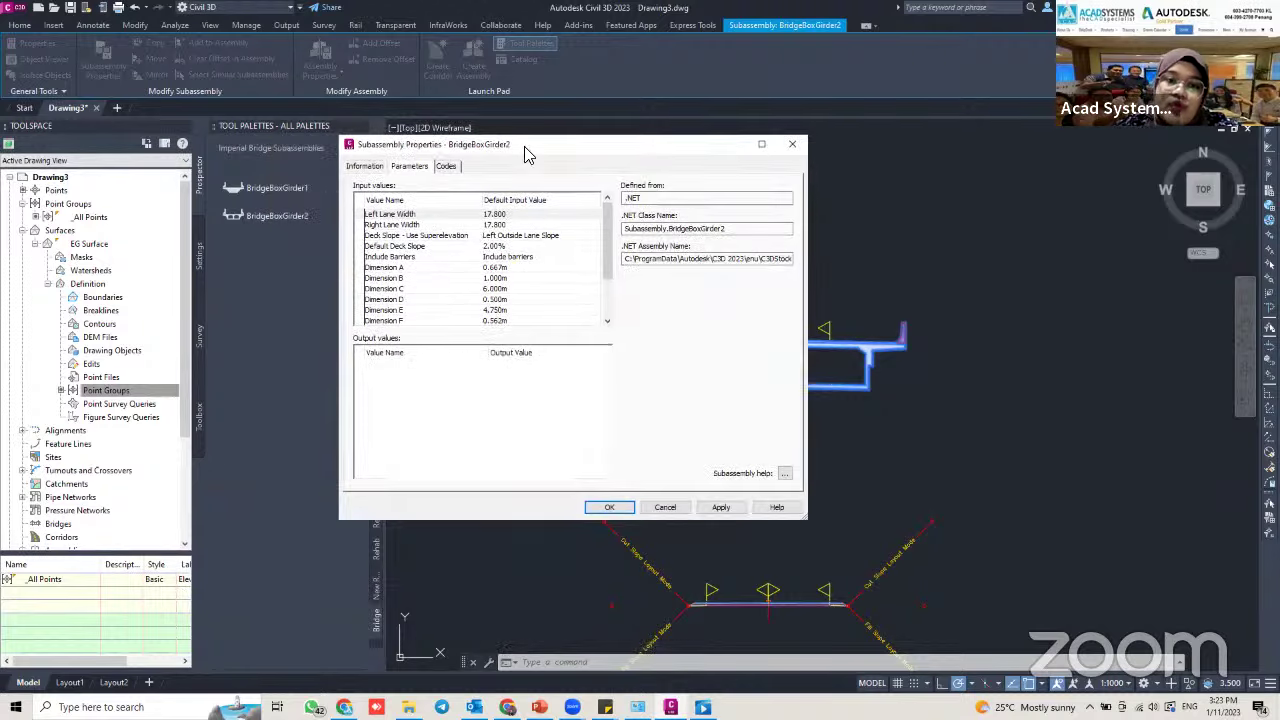
pyautogui.click(517, 215)
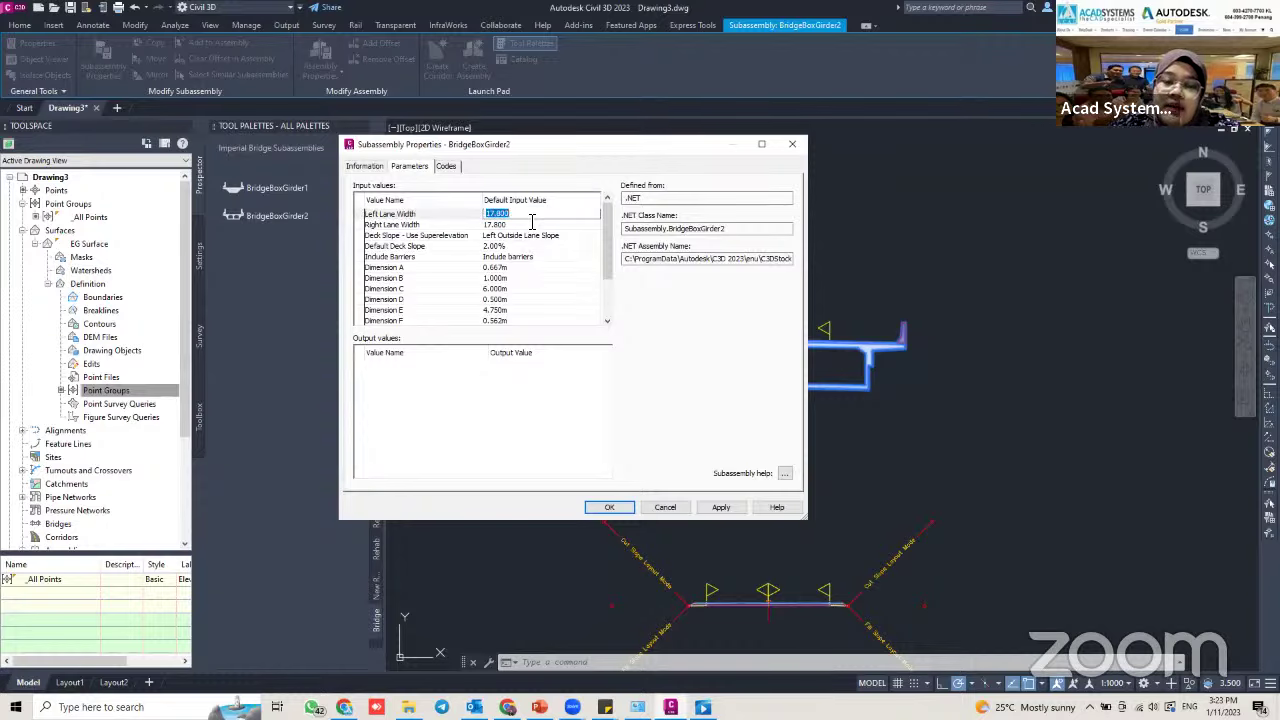
pyautogui.moveTo(531, 151); pyautogui.dragTo(506, 156)
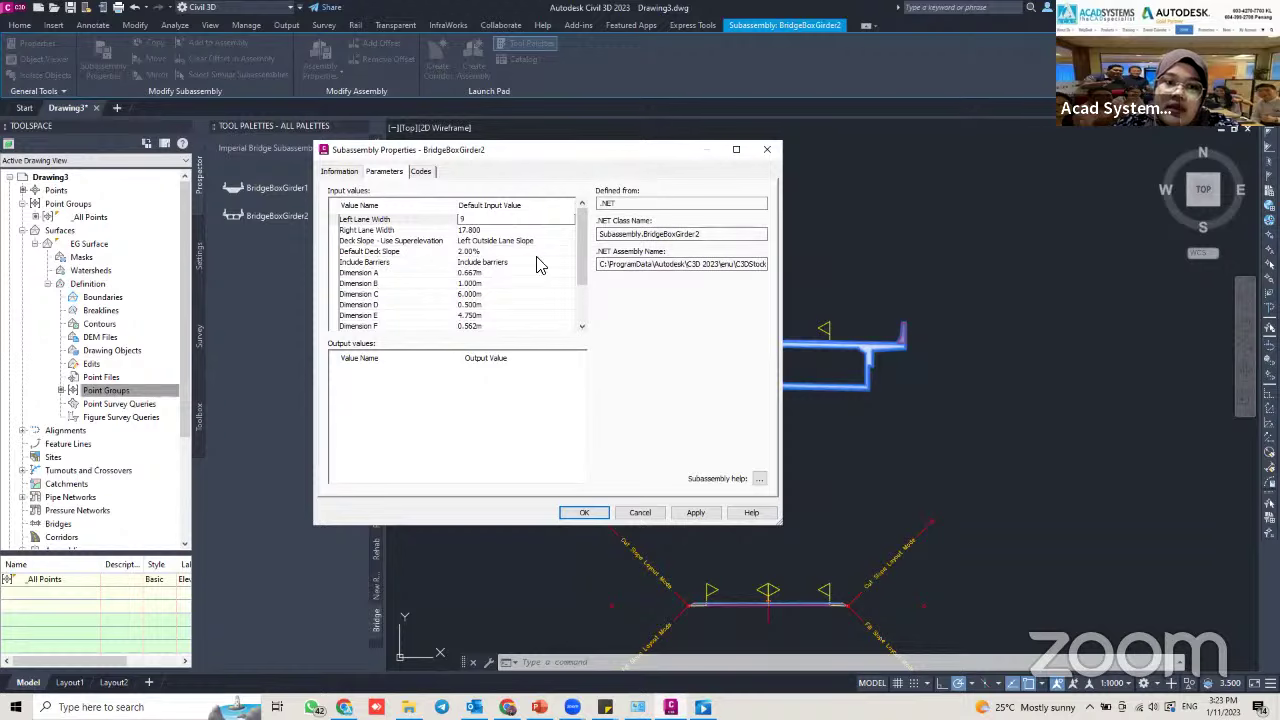
pyautogui.click(512, 231)
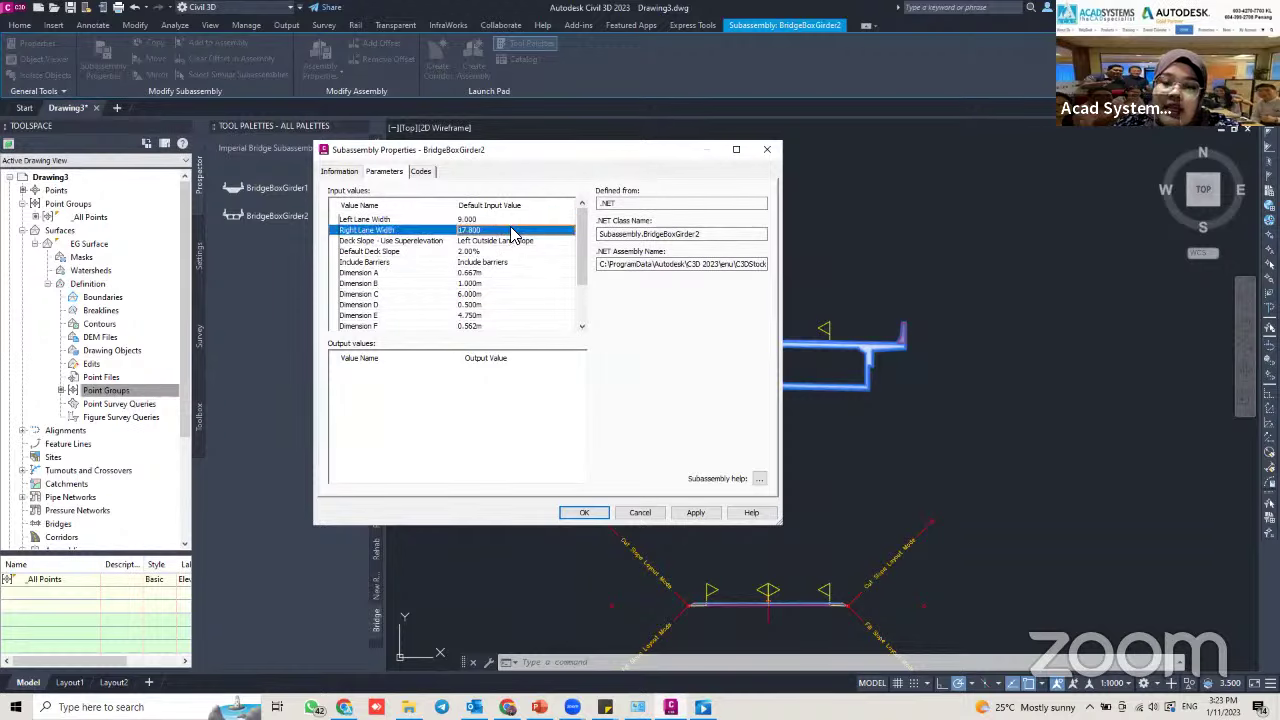
pyautogui.write('9')
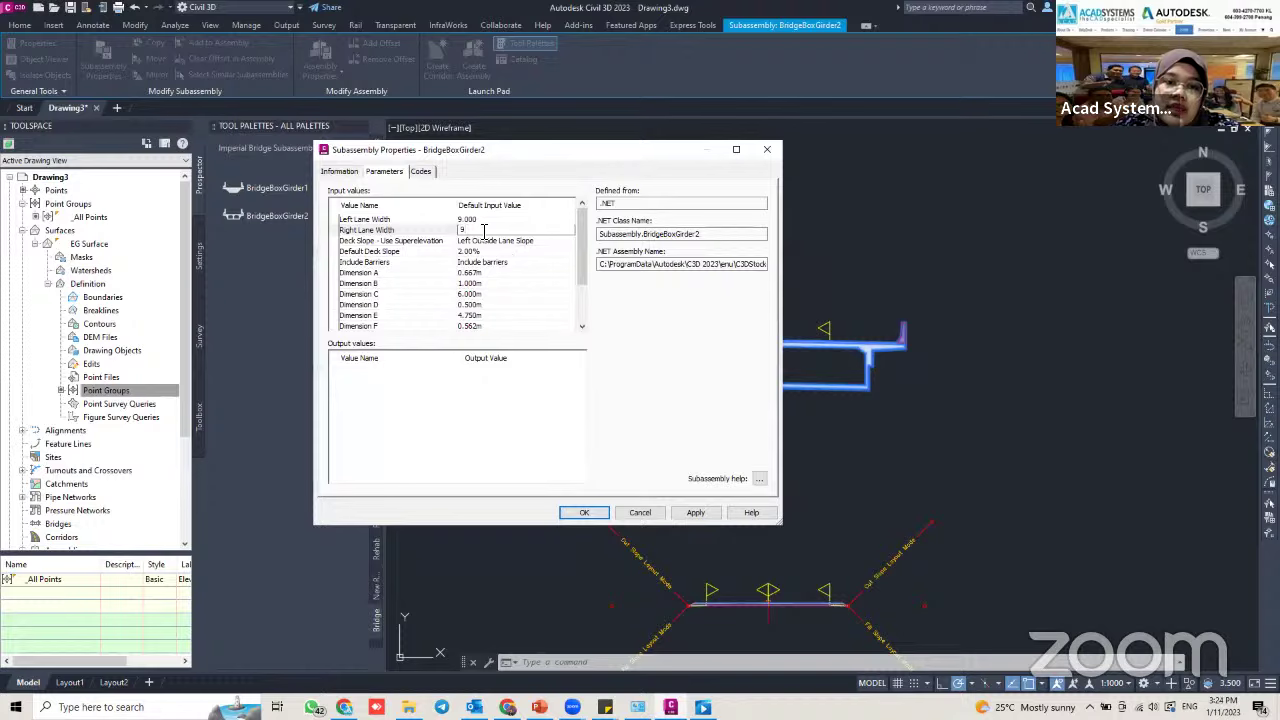
pyautogui.click(505, 282)
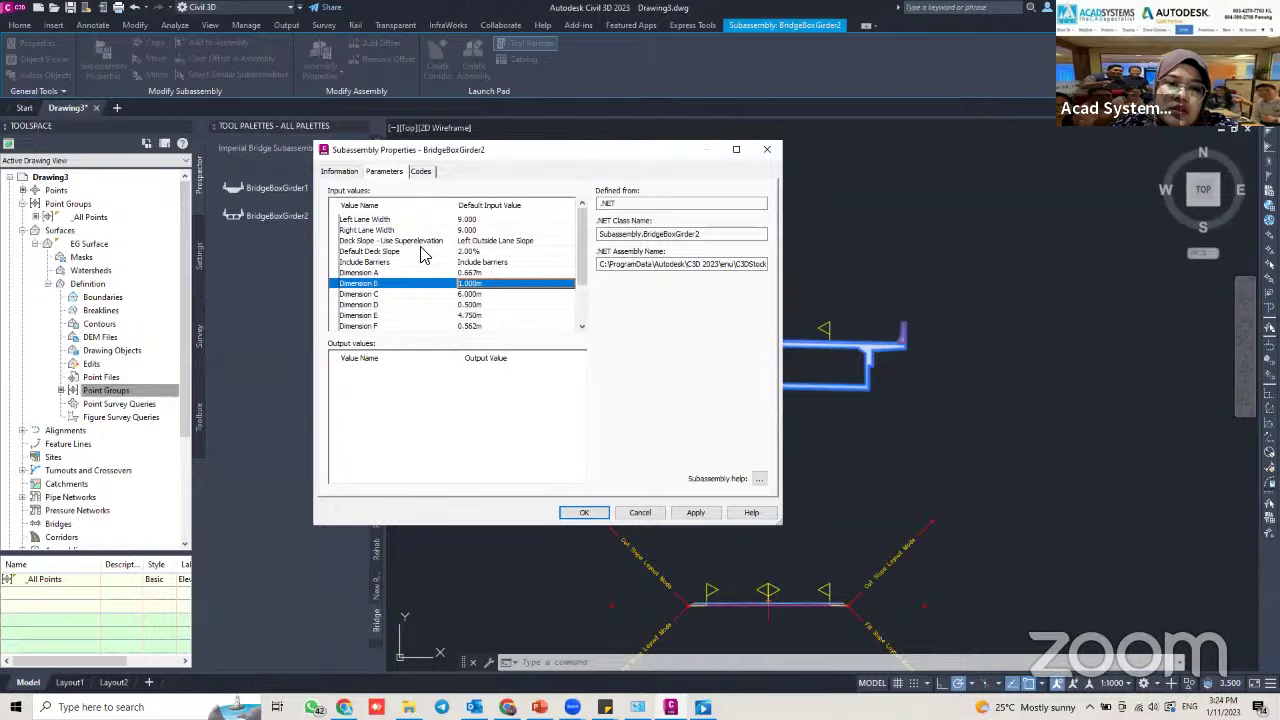
# Set the box girder's default deck slope to 0% and Dimension C to 3 m
pyautogui.click(485, 253)
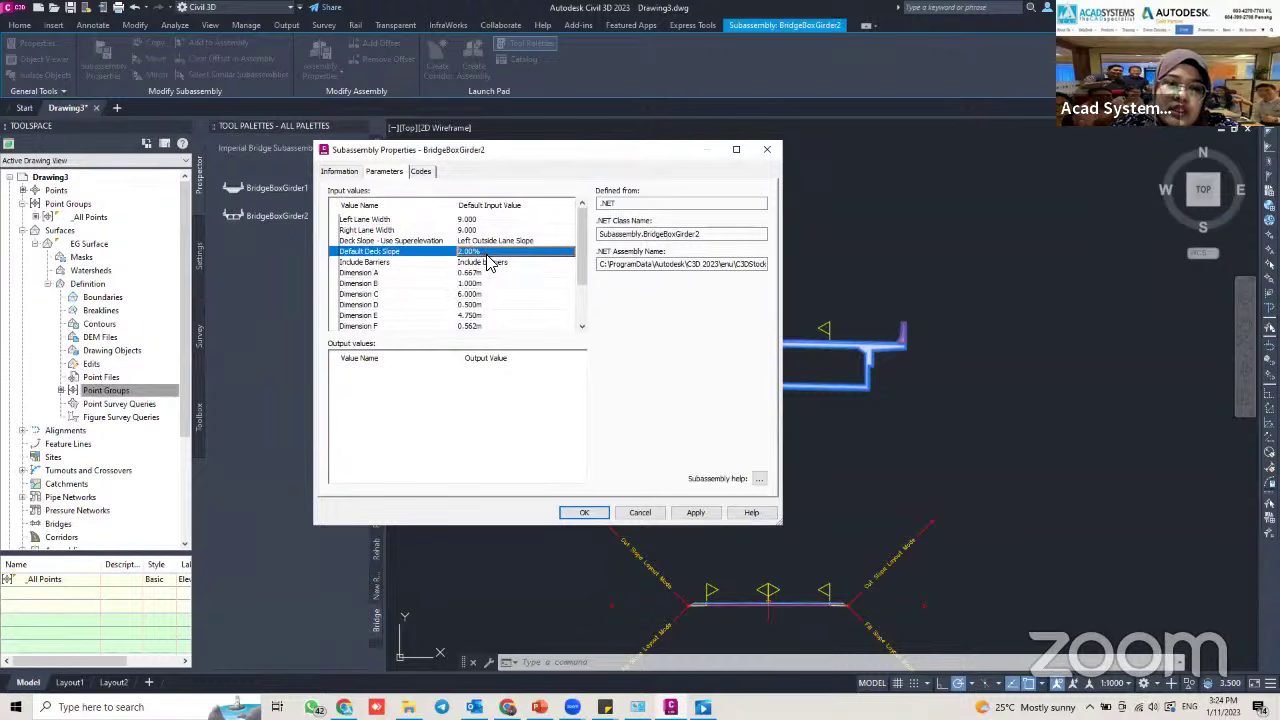
pyautogui.click(495, 253)
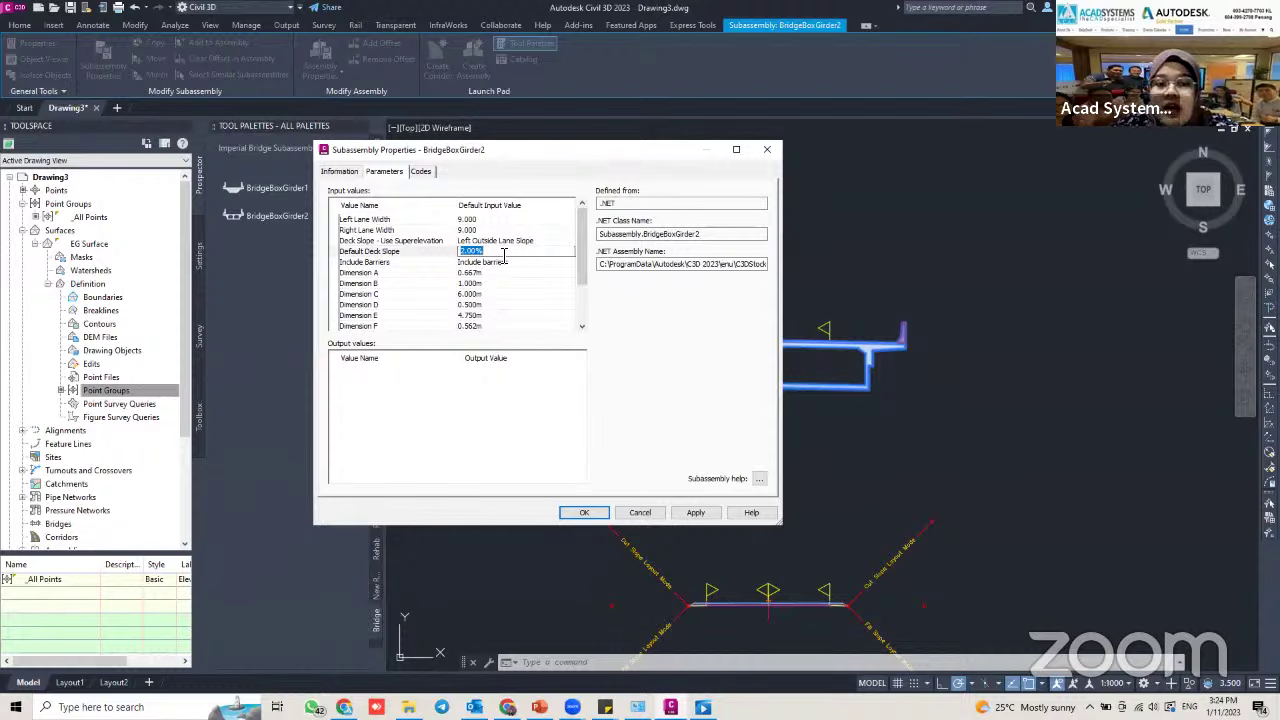
pyautogui.click(487, 285)
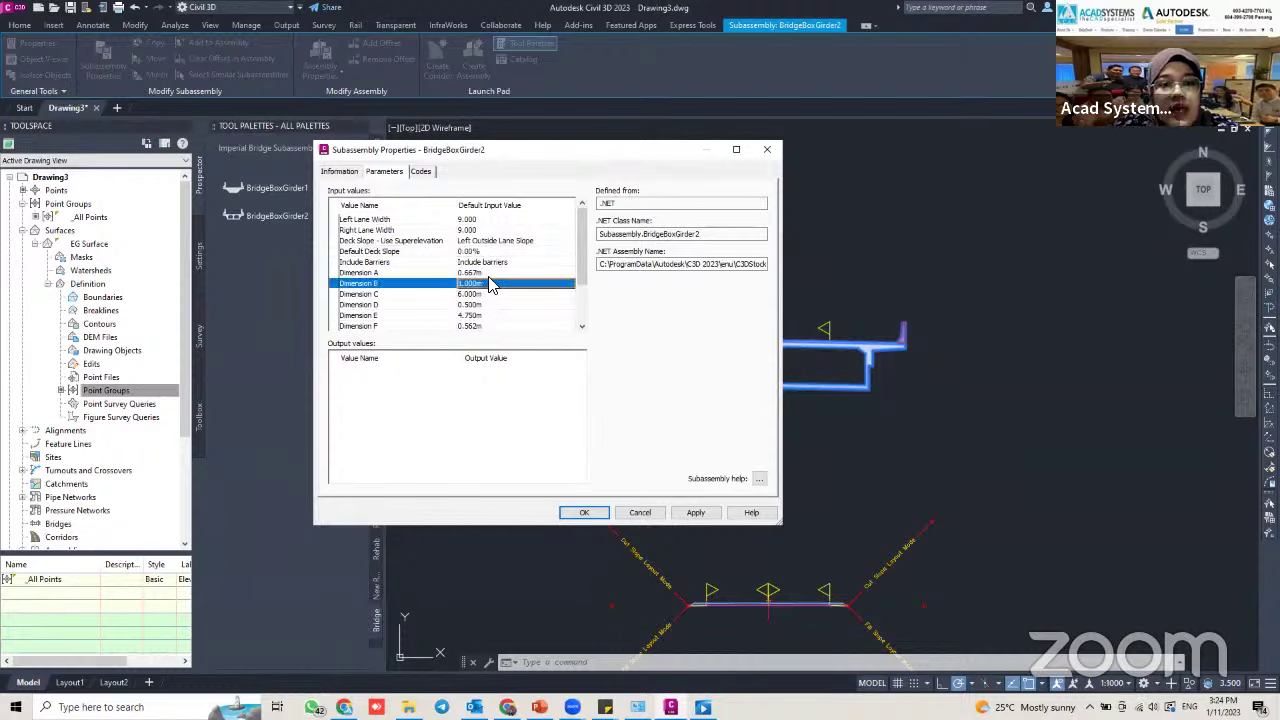
pyautogui.click(363, 296)
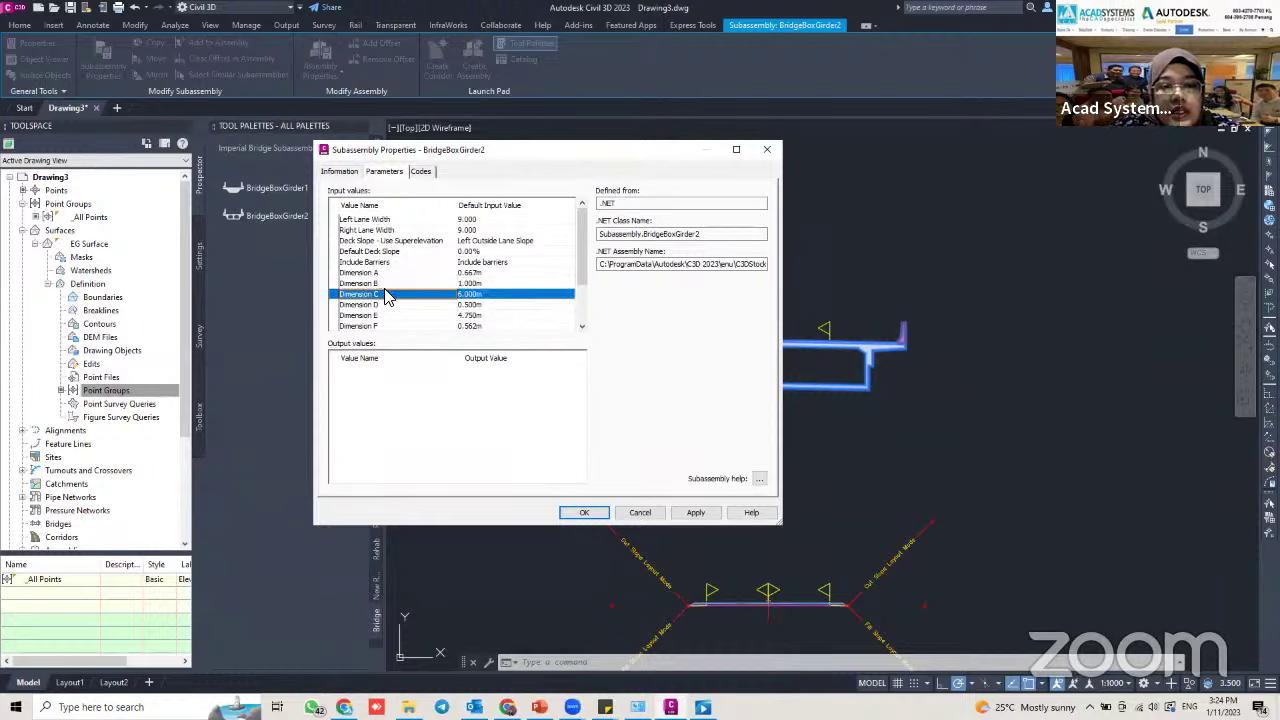
pyautogui.click(472, 296)
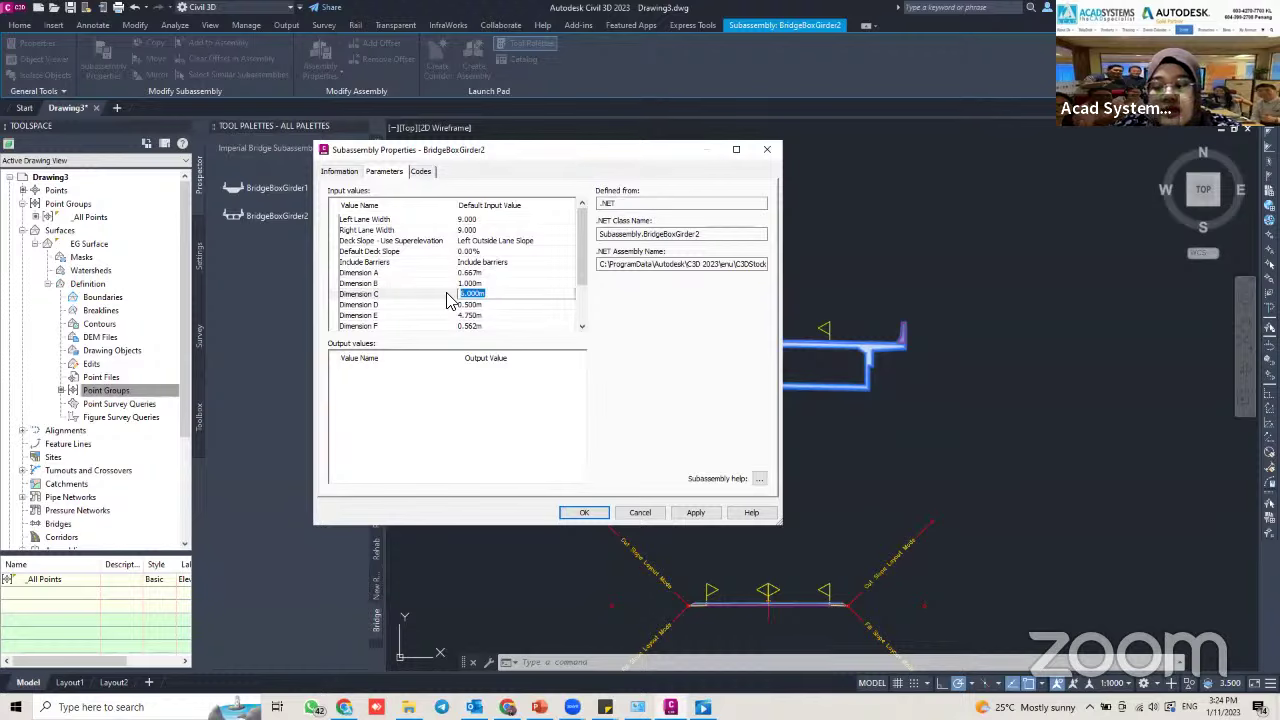
pyautogui.write('3')
pyautogui.click(486, 273)
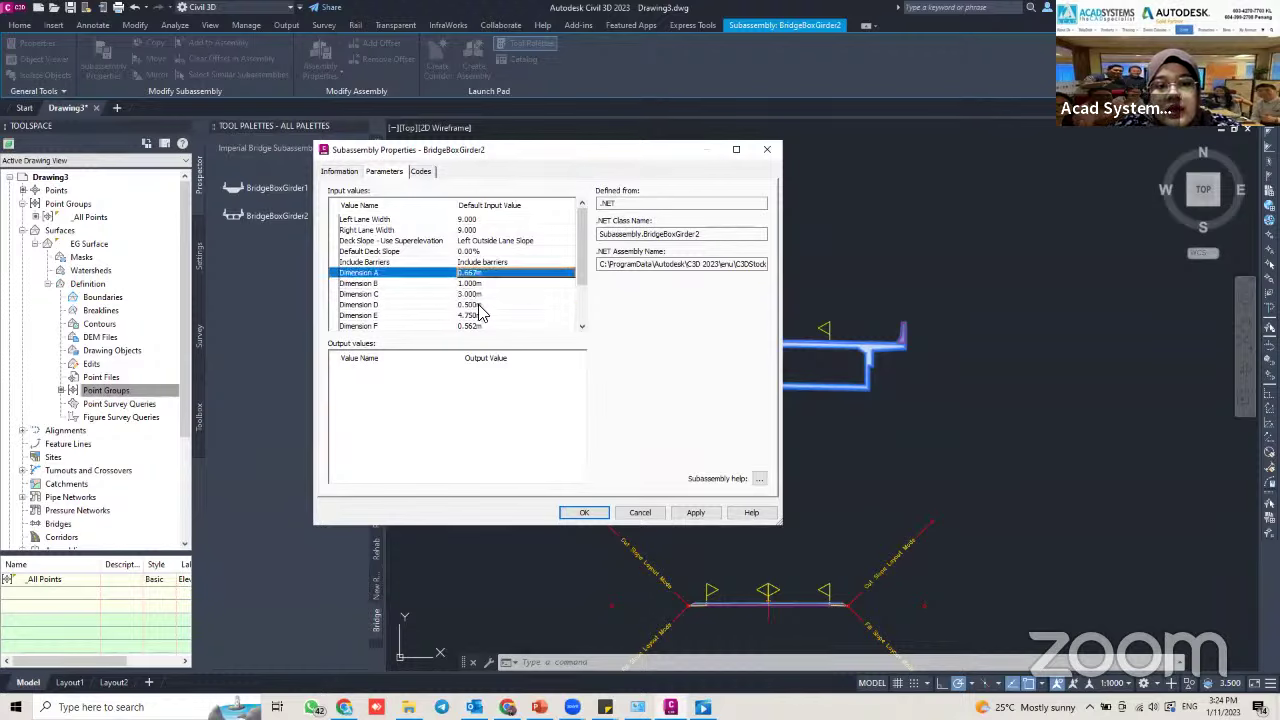
# Review the box girder's input values, apply the parameter changes and close its subassembly properties
pyautogui.scroll(-3, 489, 289)
pyautogui.scroll(3, 480, 264)
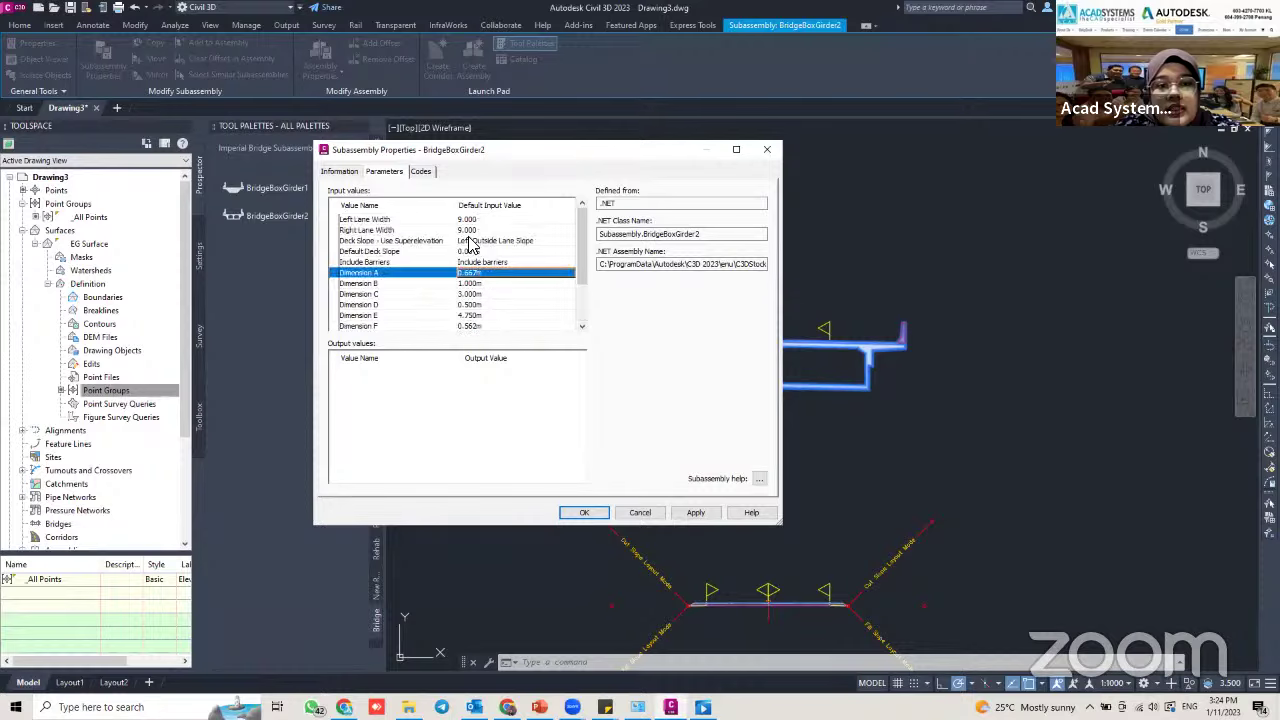
pyautogui.scroll(-2, 480, 247)
pyautogui.scroll(2, 488, 270)
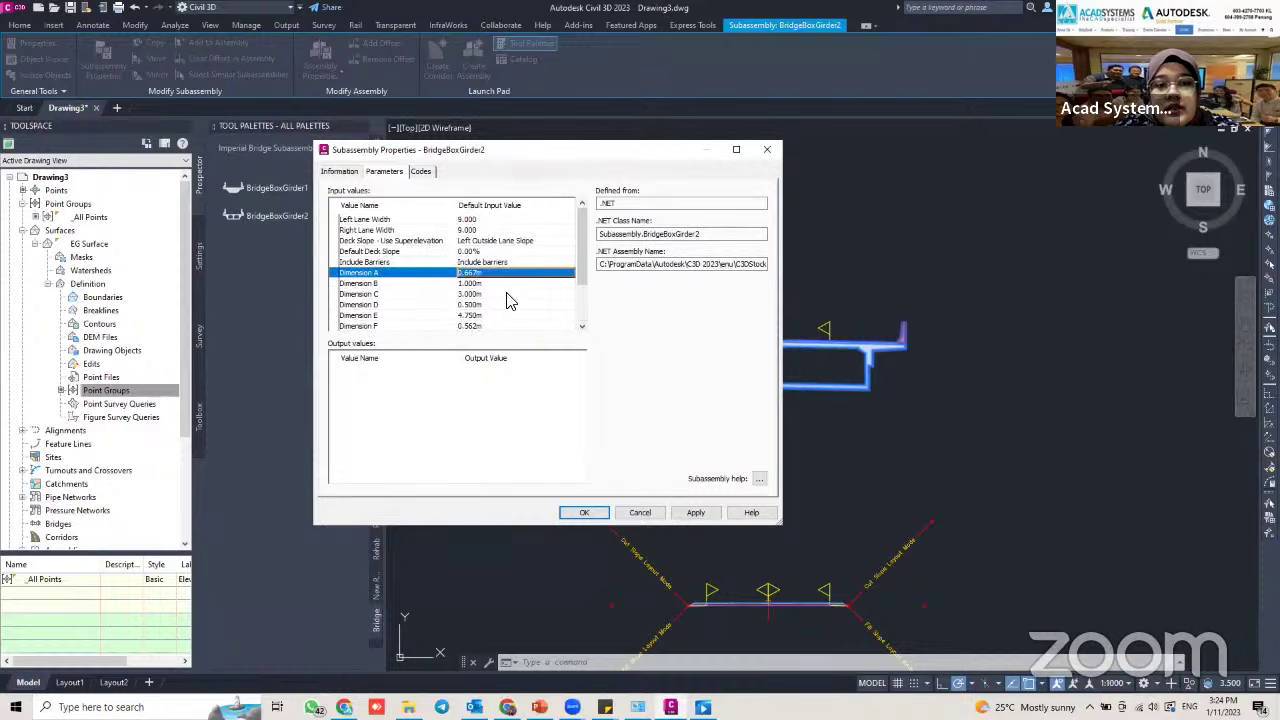
pyautogui.click(695, 512)
pyautogui.click(586, 512)
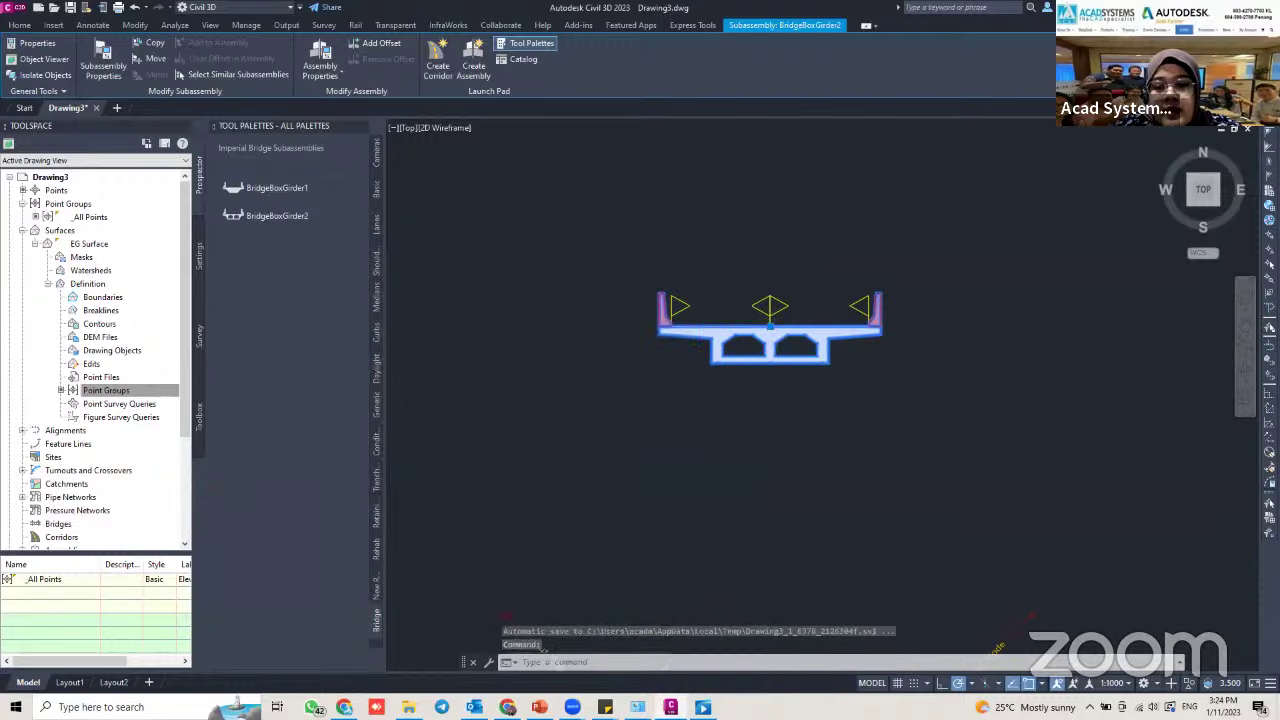
pyautogui.press('Escape')
# Move the box girder down from the baseline marker so its top centre meets the underside of the lane pavement
pyautogui.scroll(6, 772, 321)
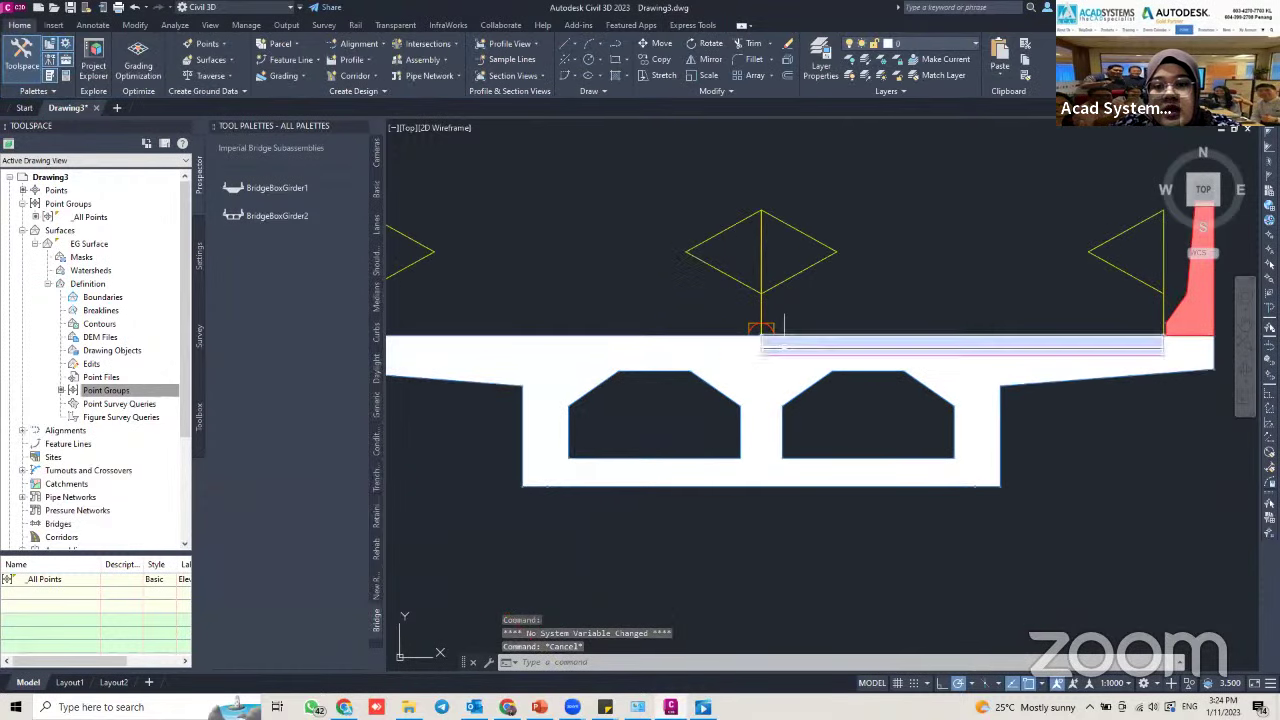
pyautogui.scroll(-2, 772, 330)
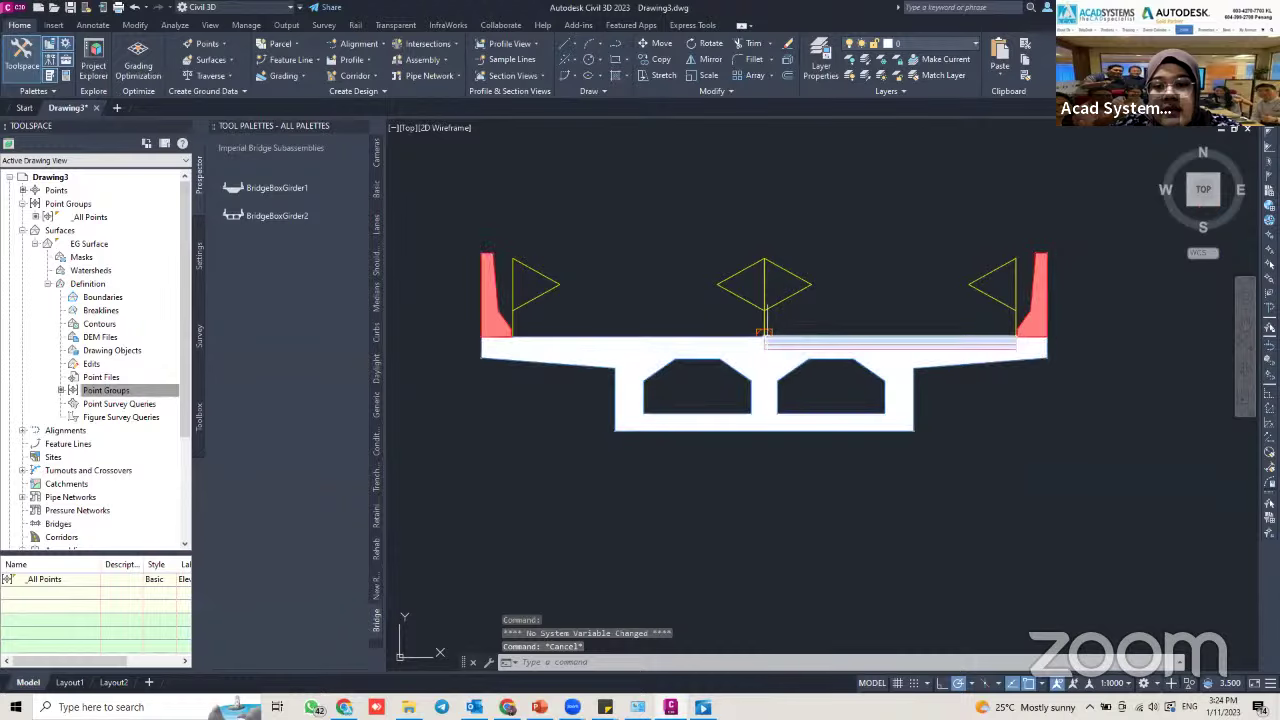
pyautogui.click(780, 375)
pyautogui.scroll(5, 764, 332)
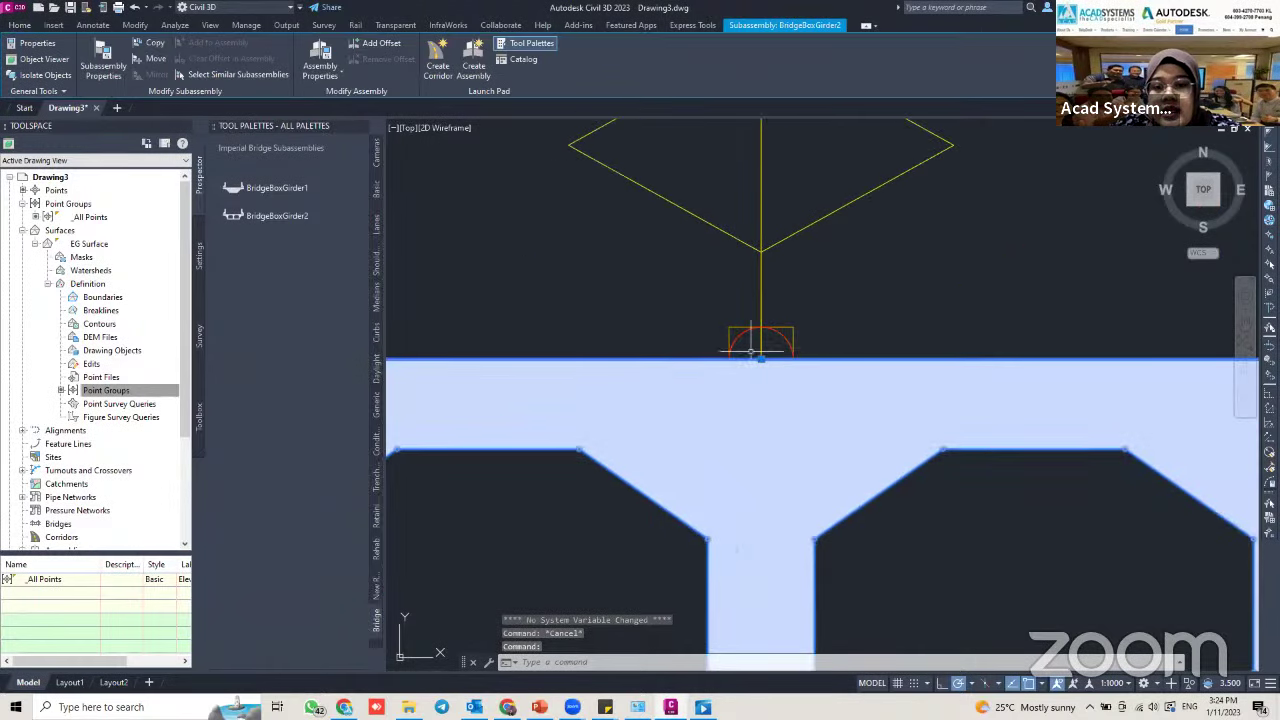
pyautogui.scroll(-4, 751, 350)
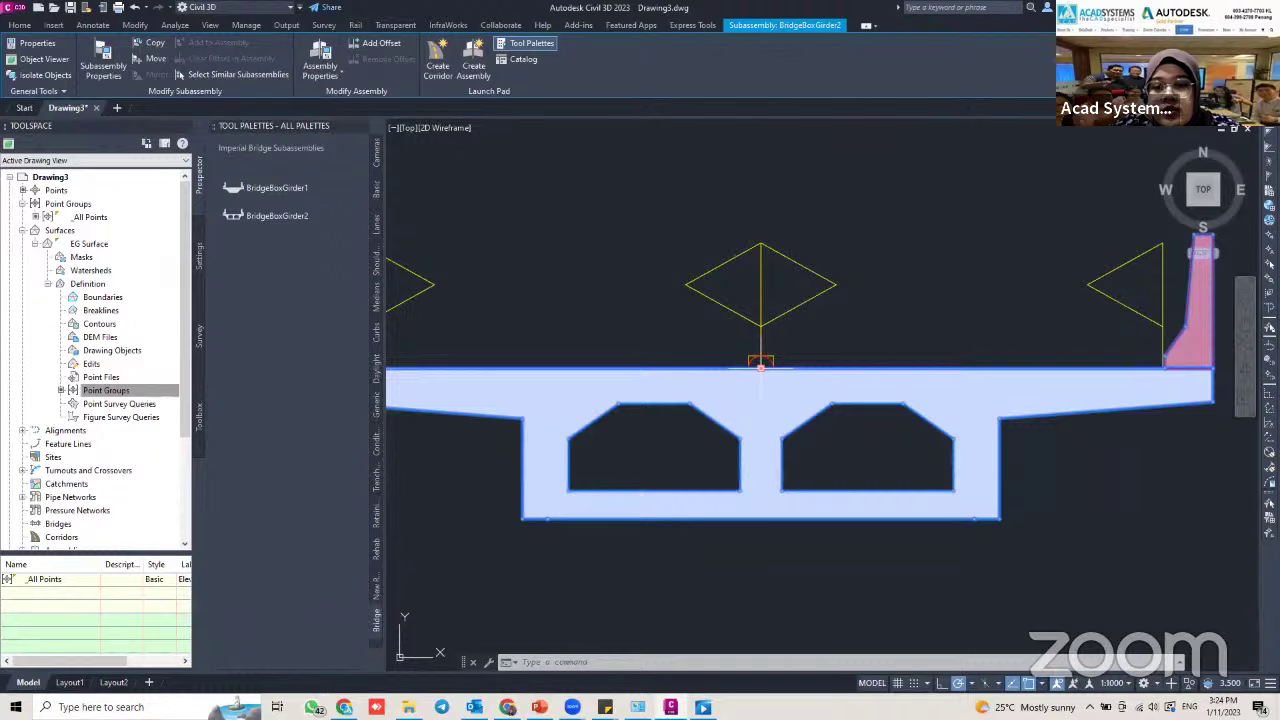
pyautogui.click(760, 367)
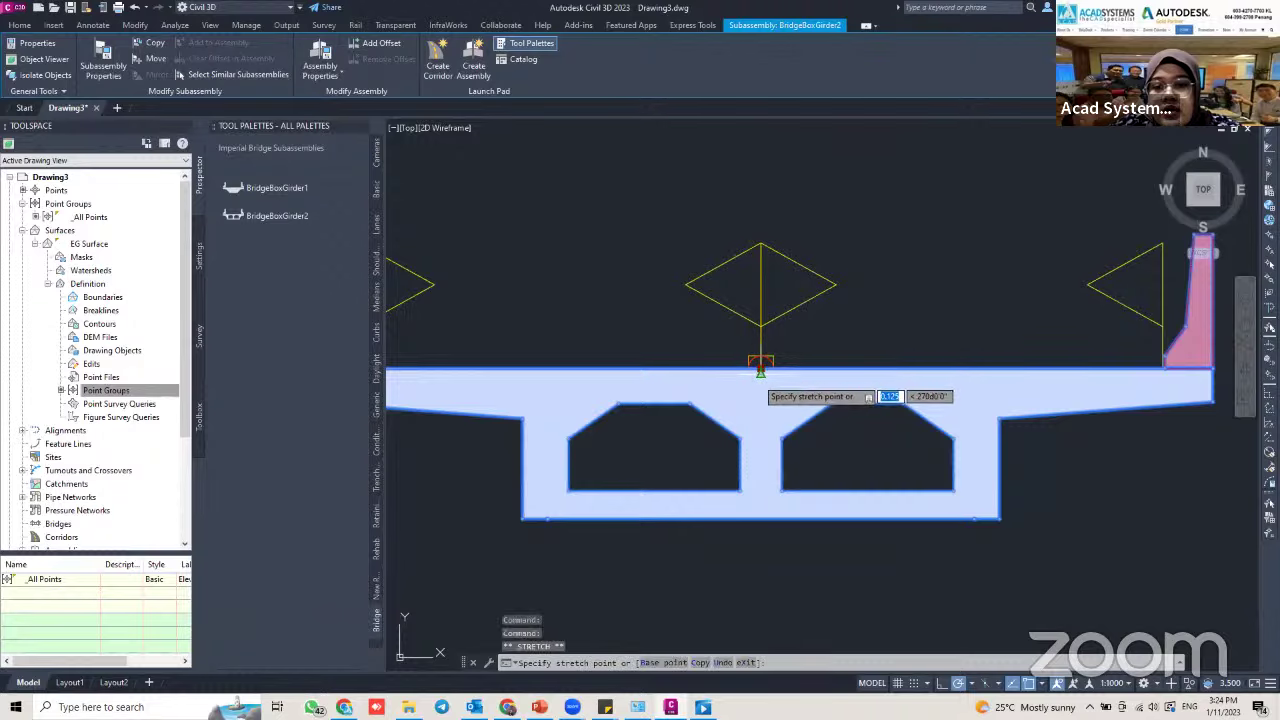
pyautogui.scroll(2, 760, 377)
pyautogui.click(762, 371)
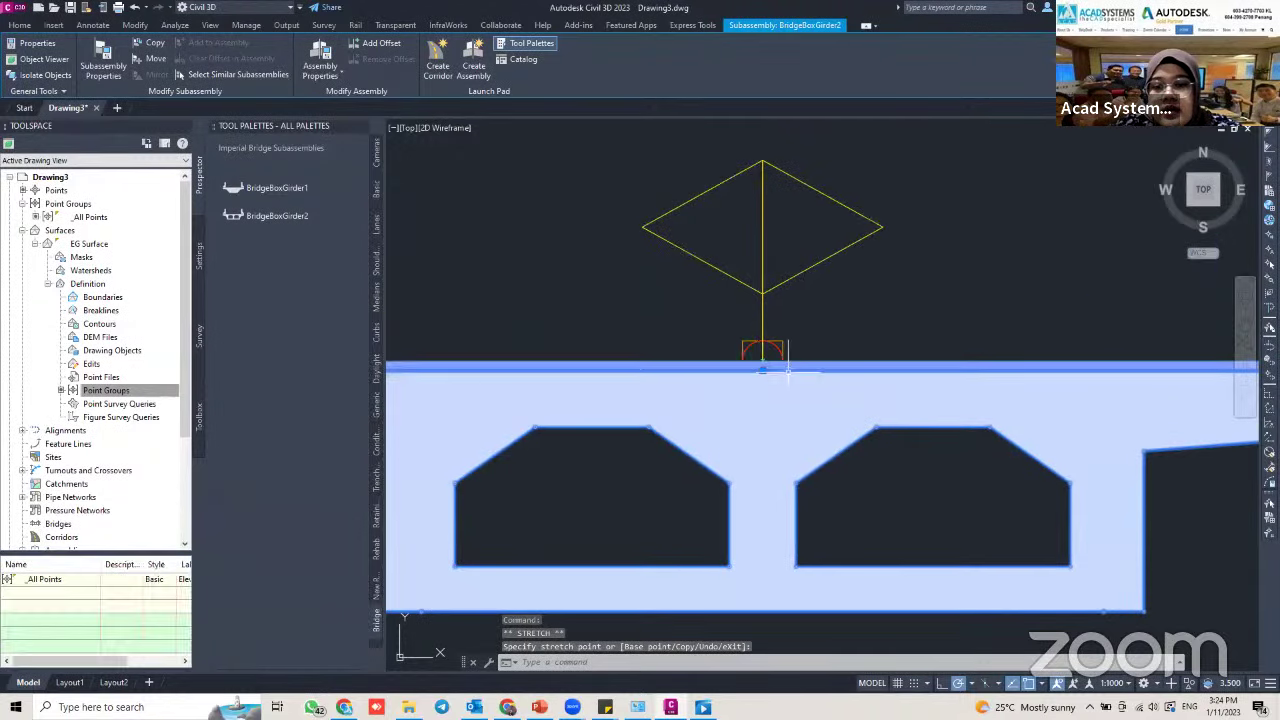
pyautogui.press('Escape')
pyautogui.press('Escape')
pyautogui.scroll(-4, 788, 370)
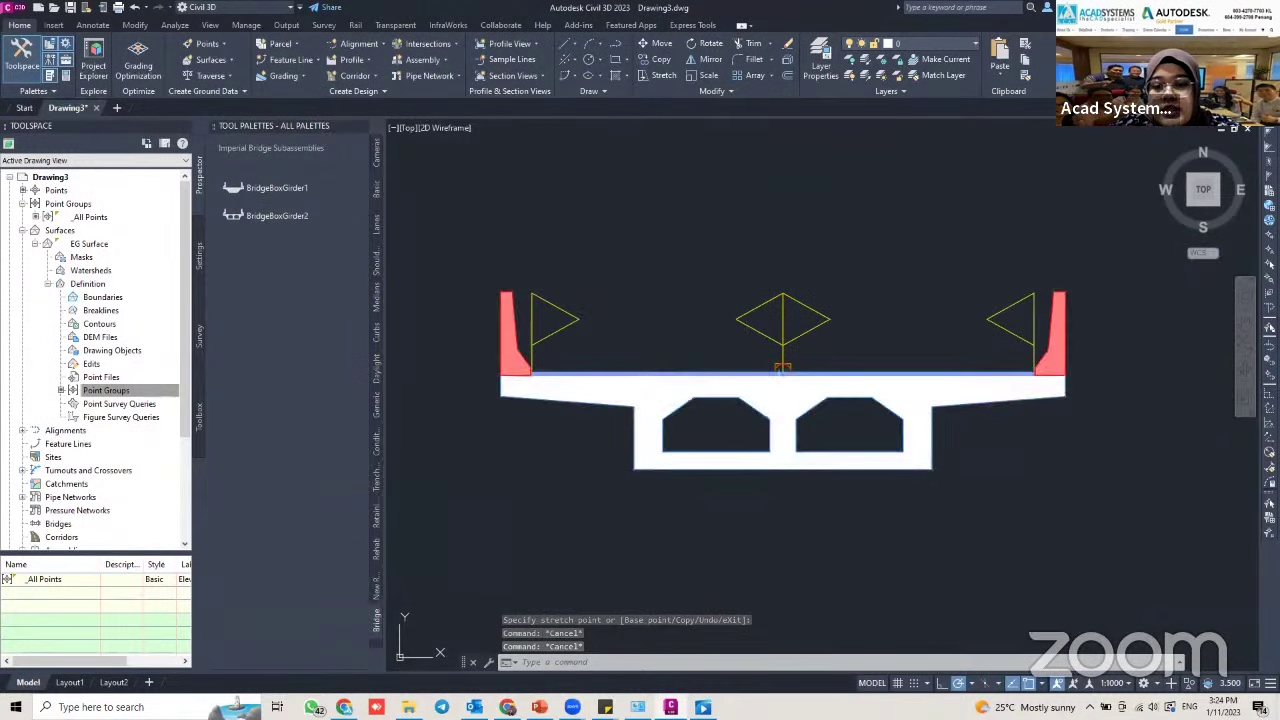
pyautogui.scroll(5, 770, 360)
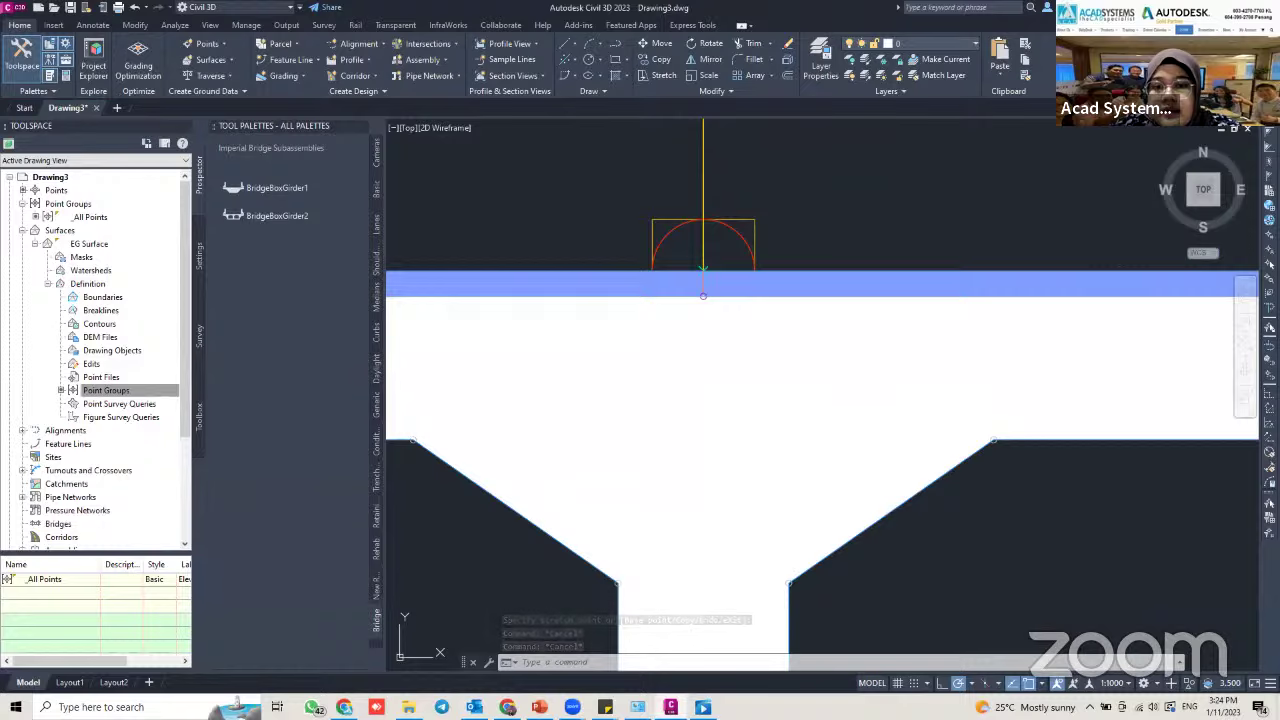
pyautogui.scroll(-6, 703, 268)
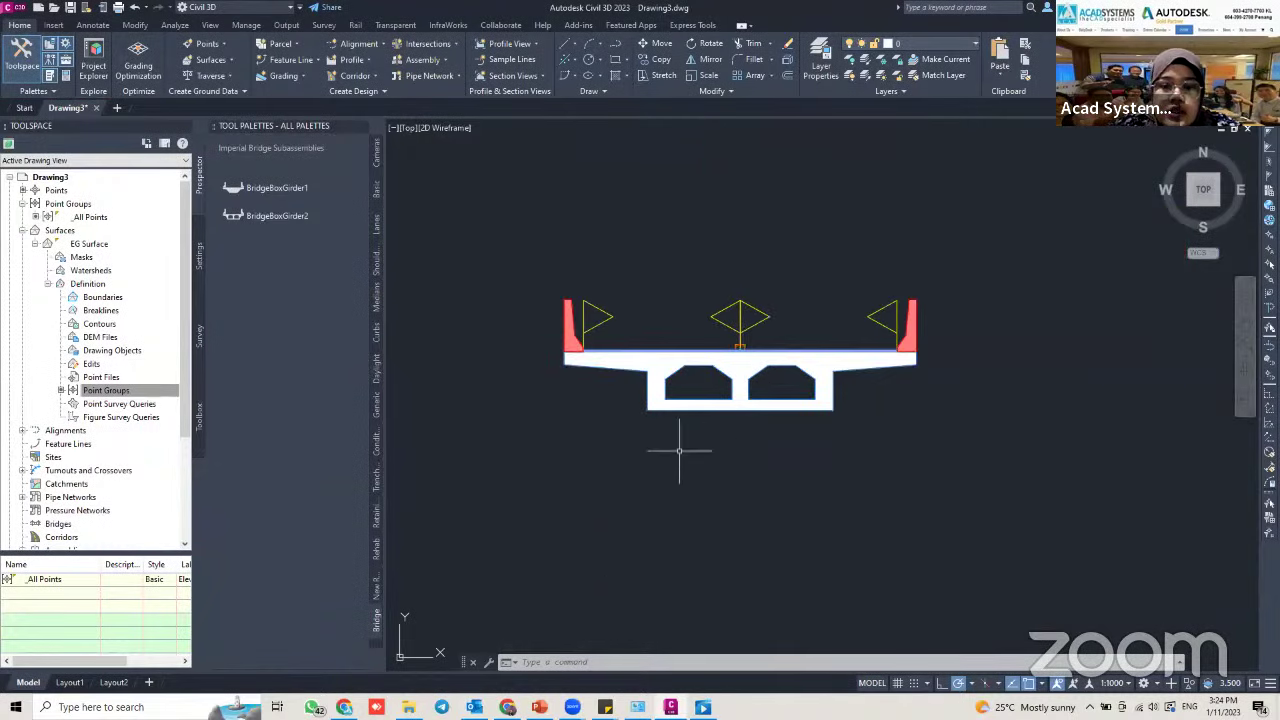
# Start a new corridor and name it Road and Bridge
pyautogui.scroll(-2, 705, 386)
pyautogui.moveTo(679, 451)
pyautogui.mouseDown(button='middle')
pyautogui.moveTo(721, 301)
pyautogui.moveTo(714, 403)
pyautogui.moveTo(727, 376)
pyautogui.mouseUp(button='middle')
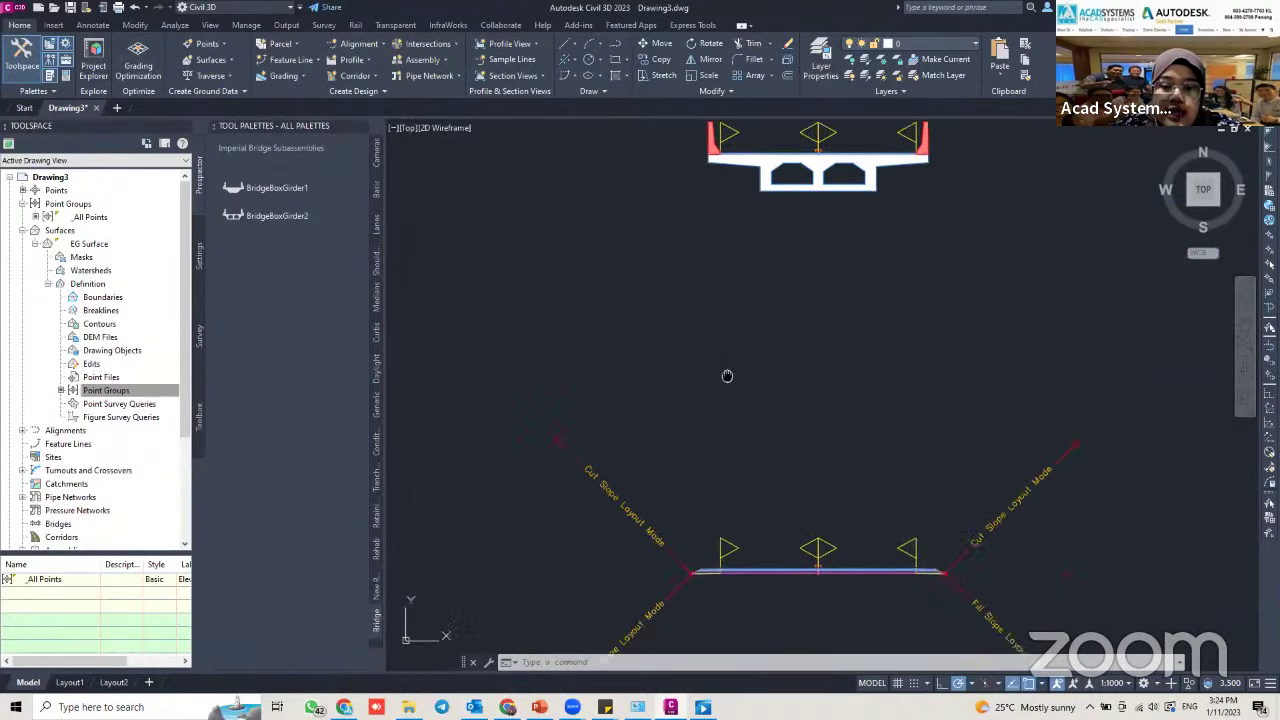
pyautogui.scroll(-8, 727, 376)
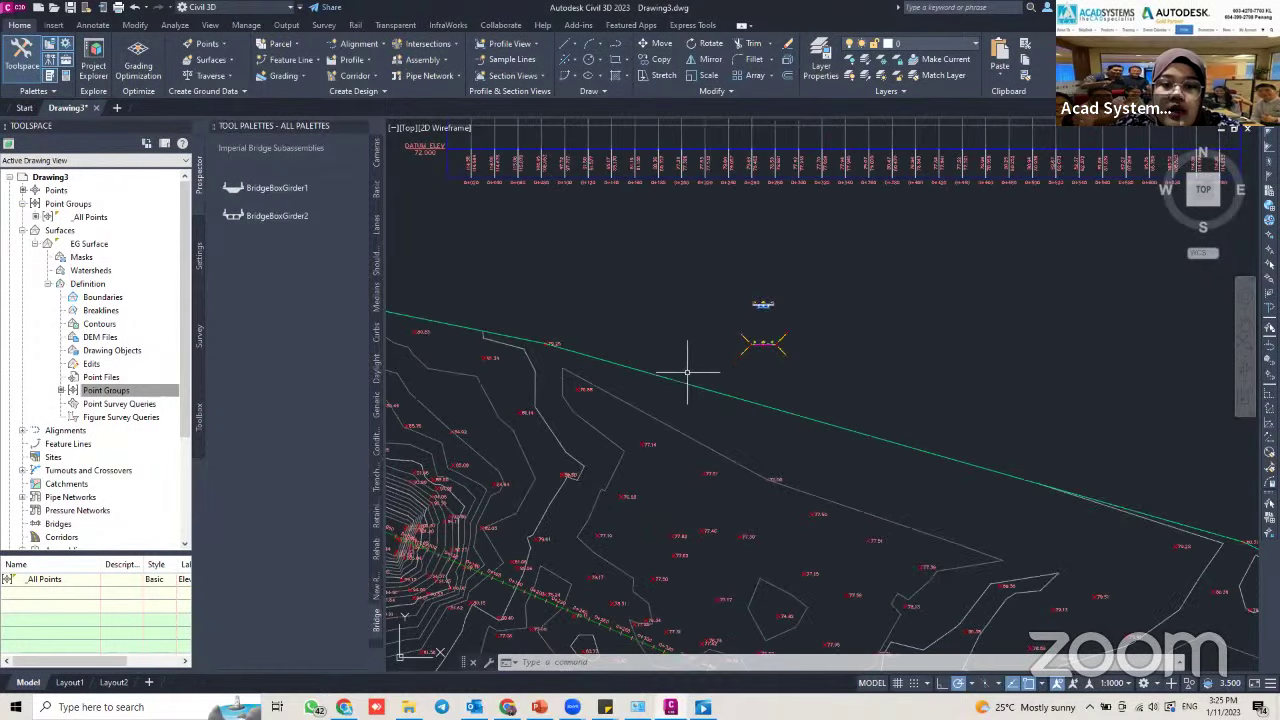
pyautogui.scroll(-5, 683, 378)
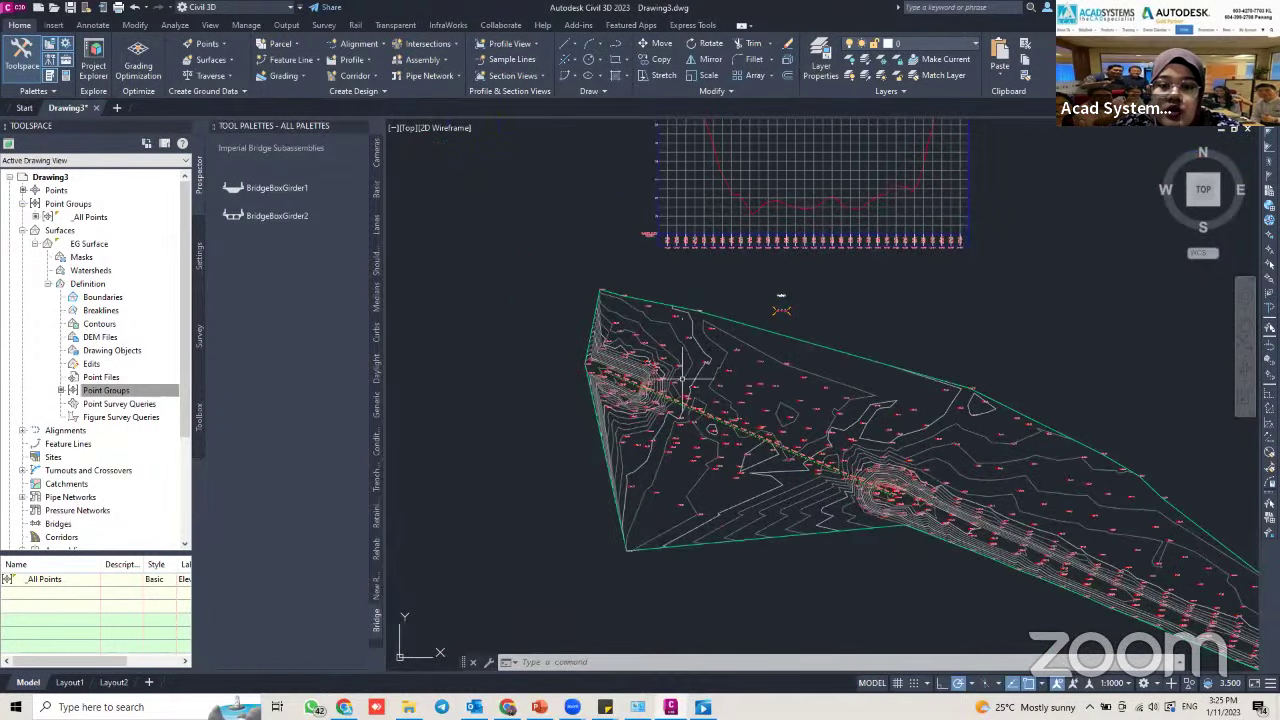
pyautogui.scroll(3, 683, 378)
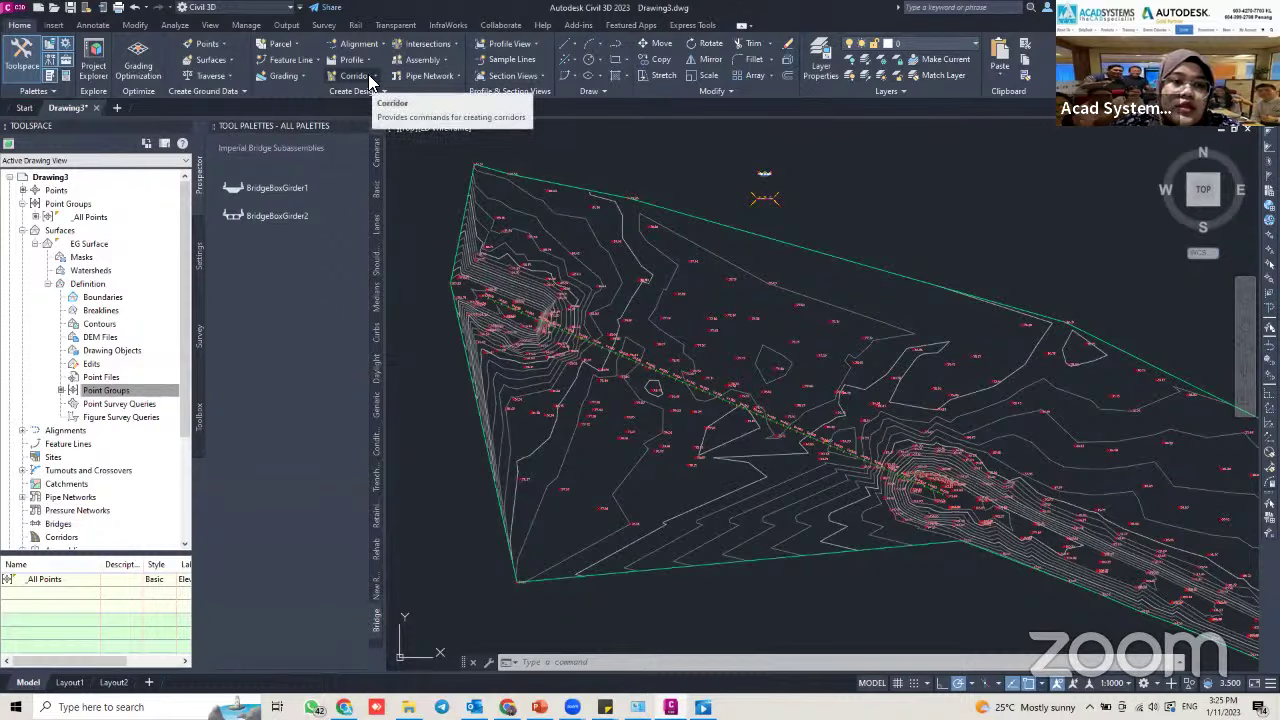
pyautogui.click(370, 78)
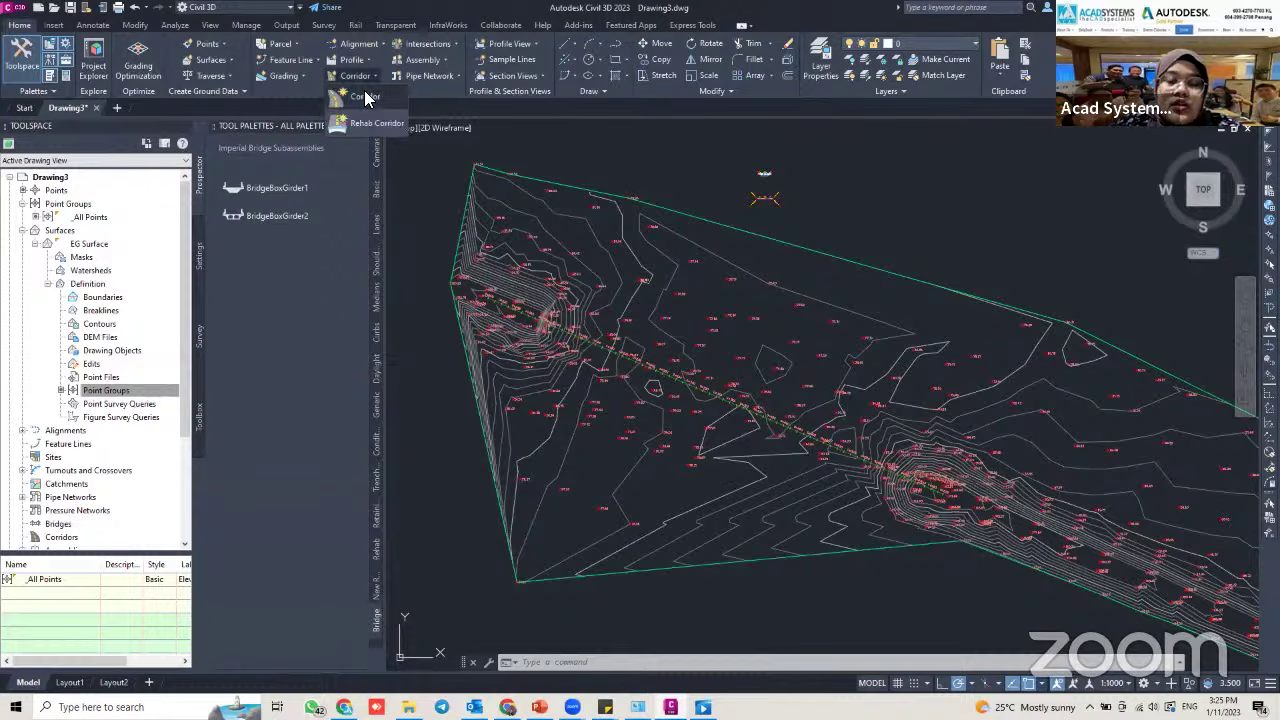
pyautogui.click(366, 97)
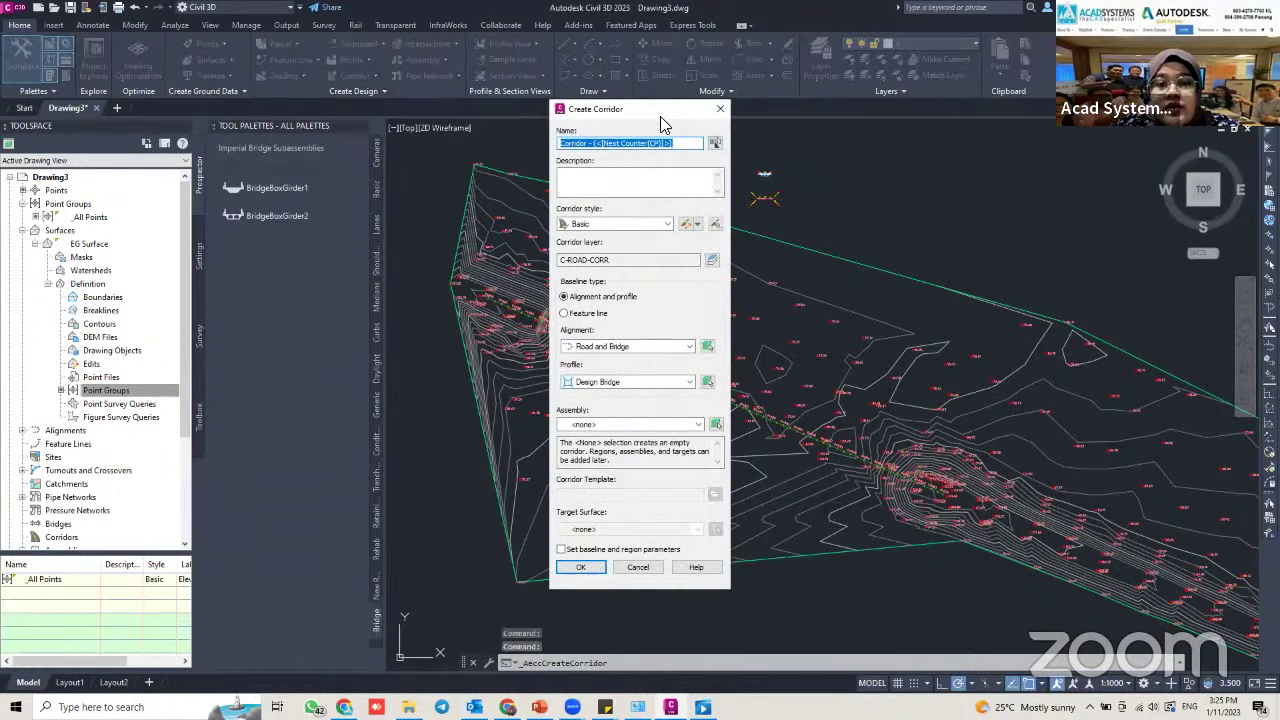
pyautogui.write('ridge')
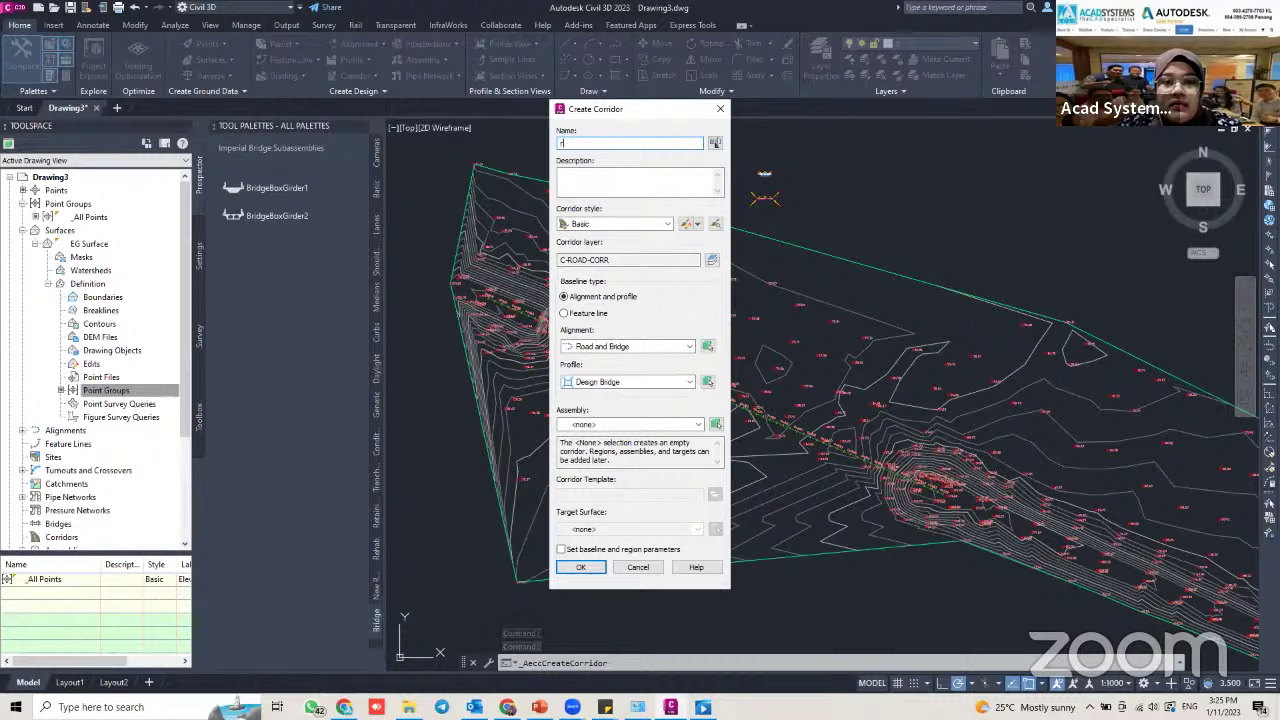
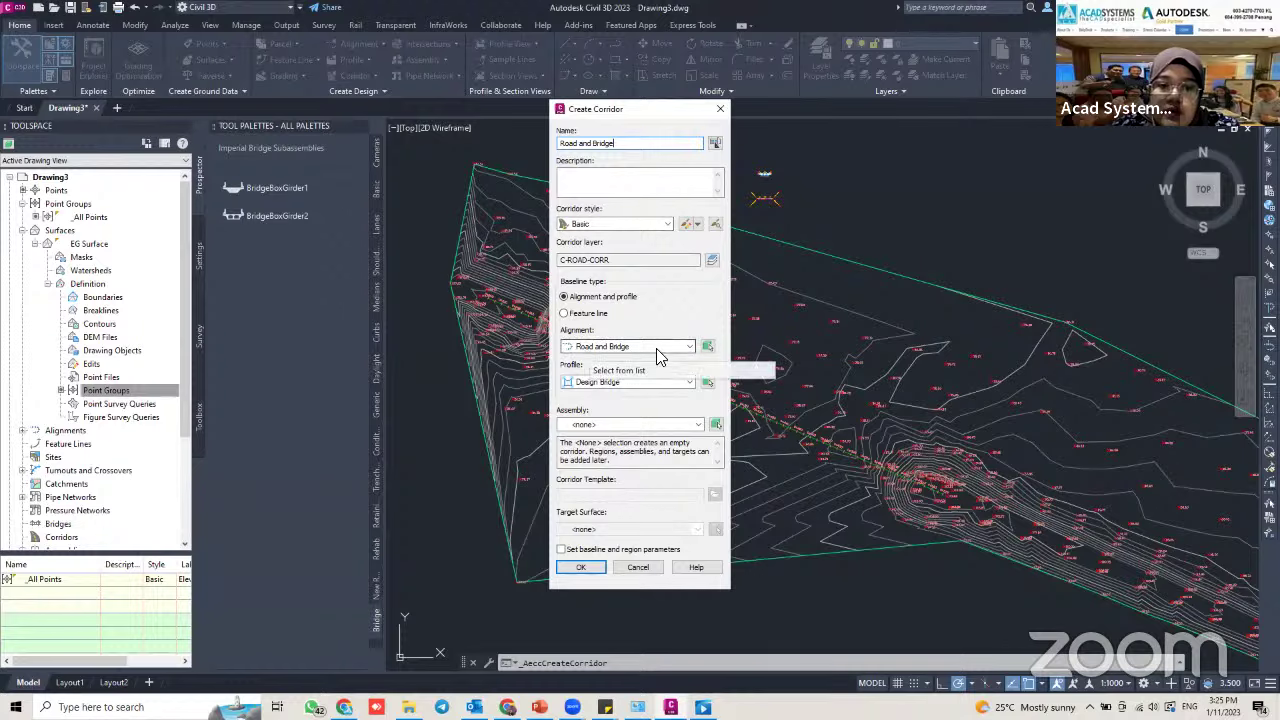
# Assign the ROAD assembly and the EG Surface target to the corridor, and continue to its baseline and region parameters
pyautogui.click(630, 424)
pyautogui.click(598, 448)
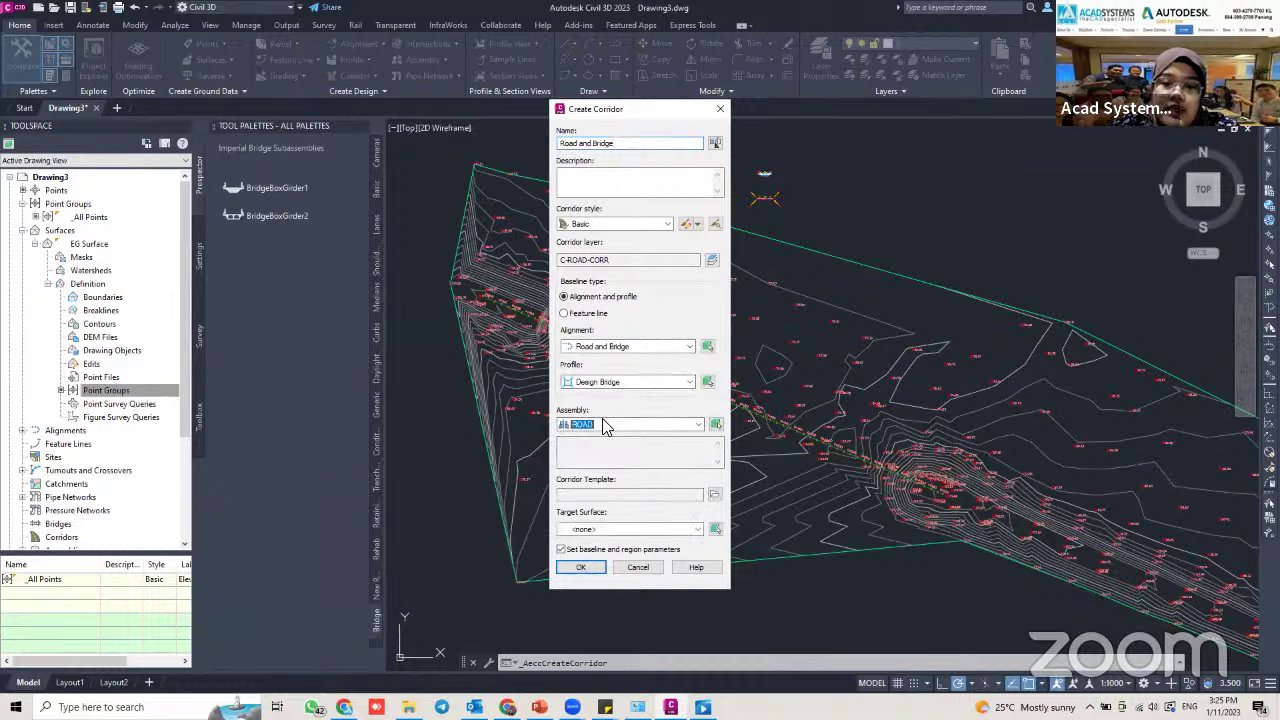
pyautogui.click(604, 427)
pyautogui.click(607, 452)
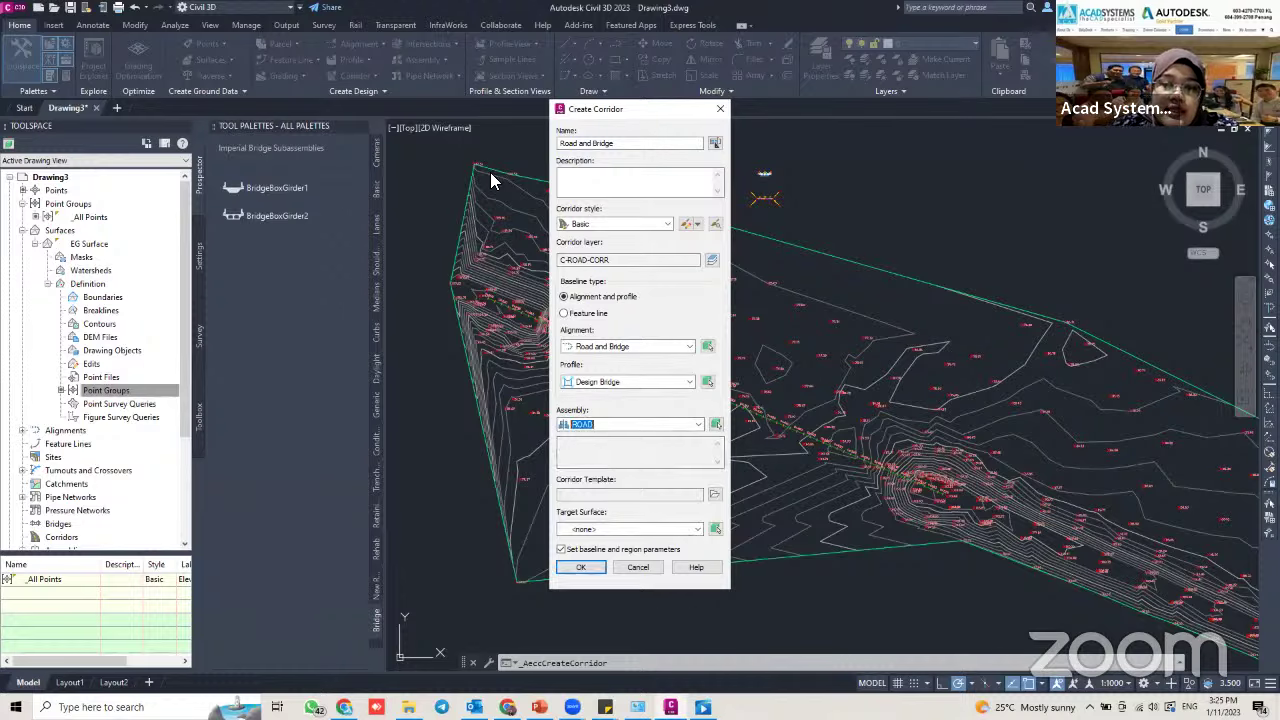
pyautogui.click(611, 528)
pyautogui.click(602, 555)
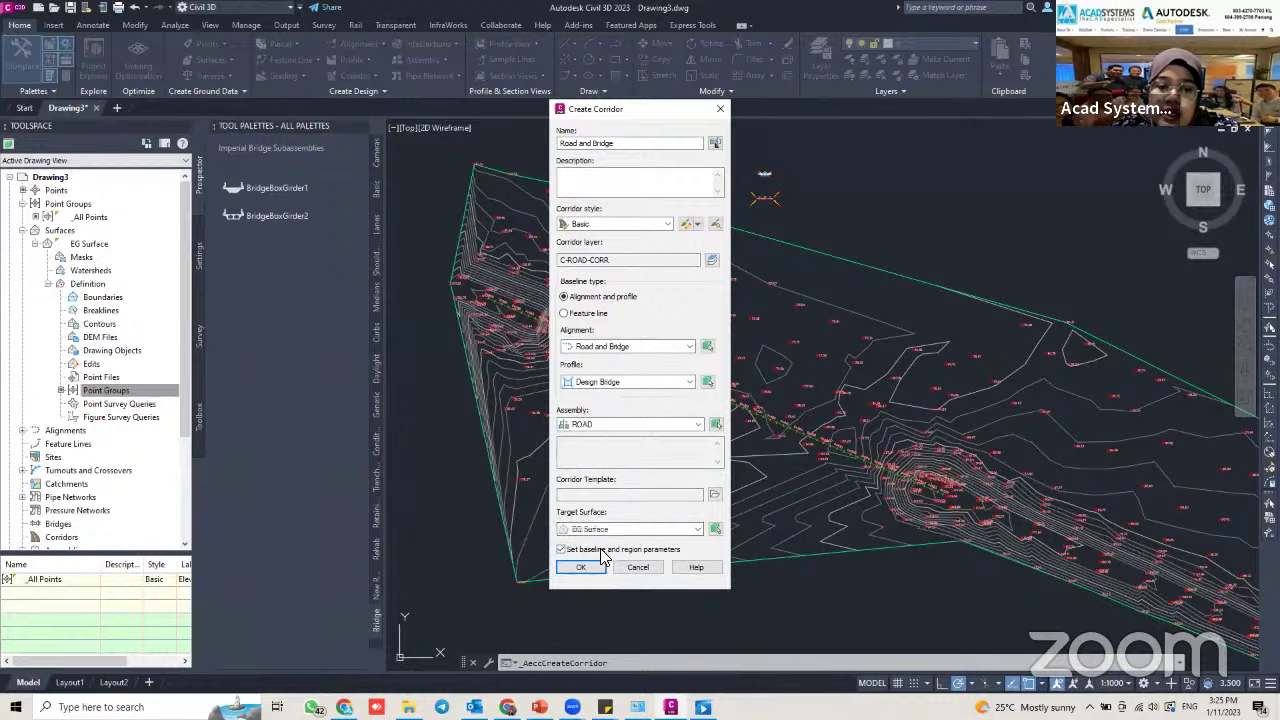
pyautogui.click(579, 568)
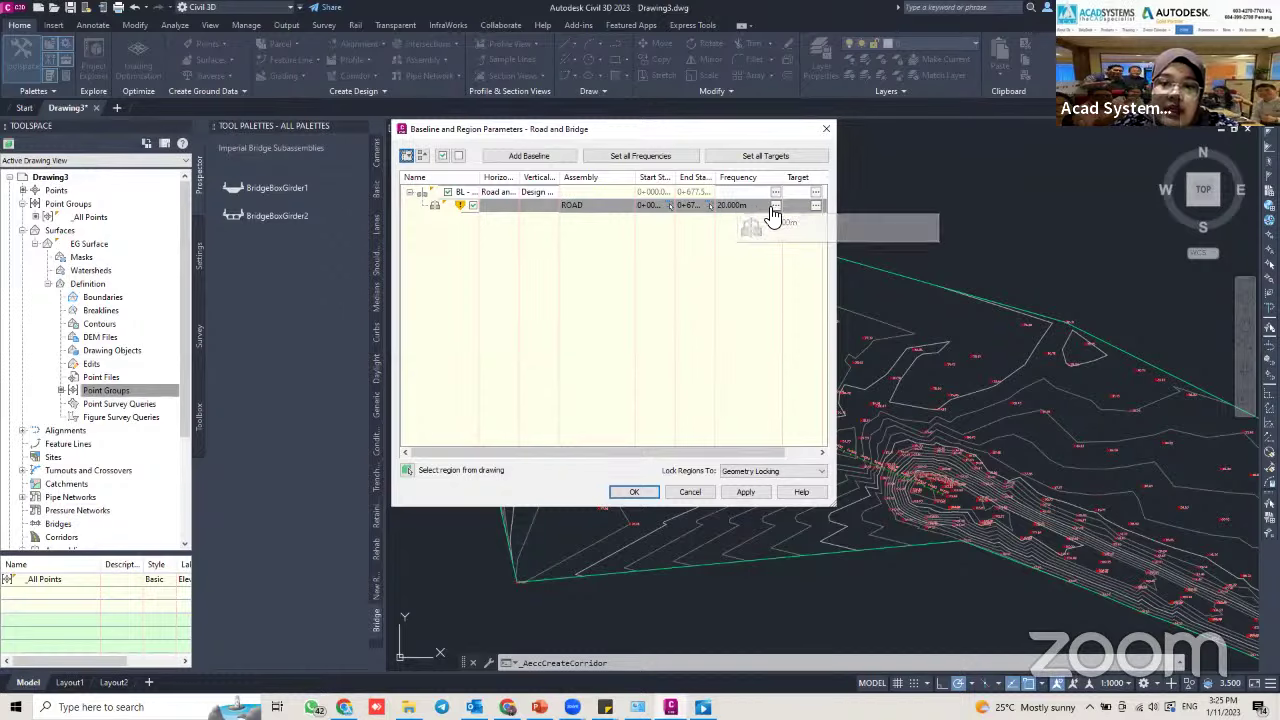
# Open the ROAD region's assembly frequency settings and set the frequency along tangents to 5 m
pyautogui.click(683, 99)
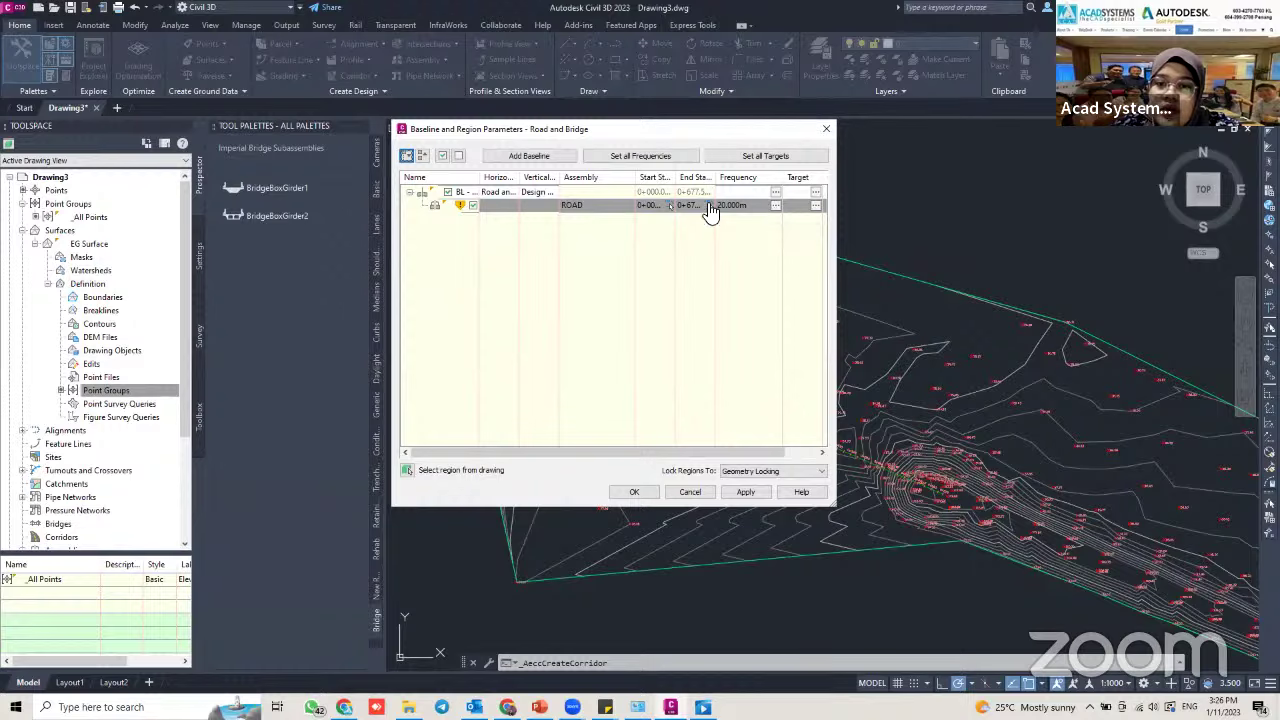
pyautogui.click(776, 206)
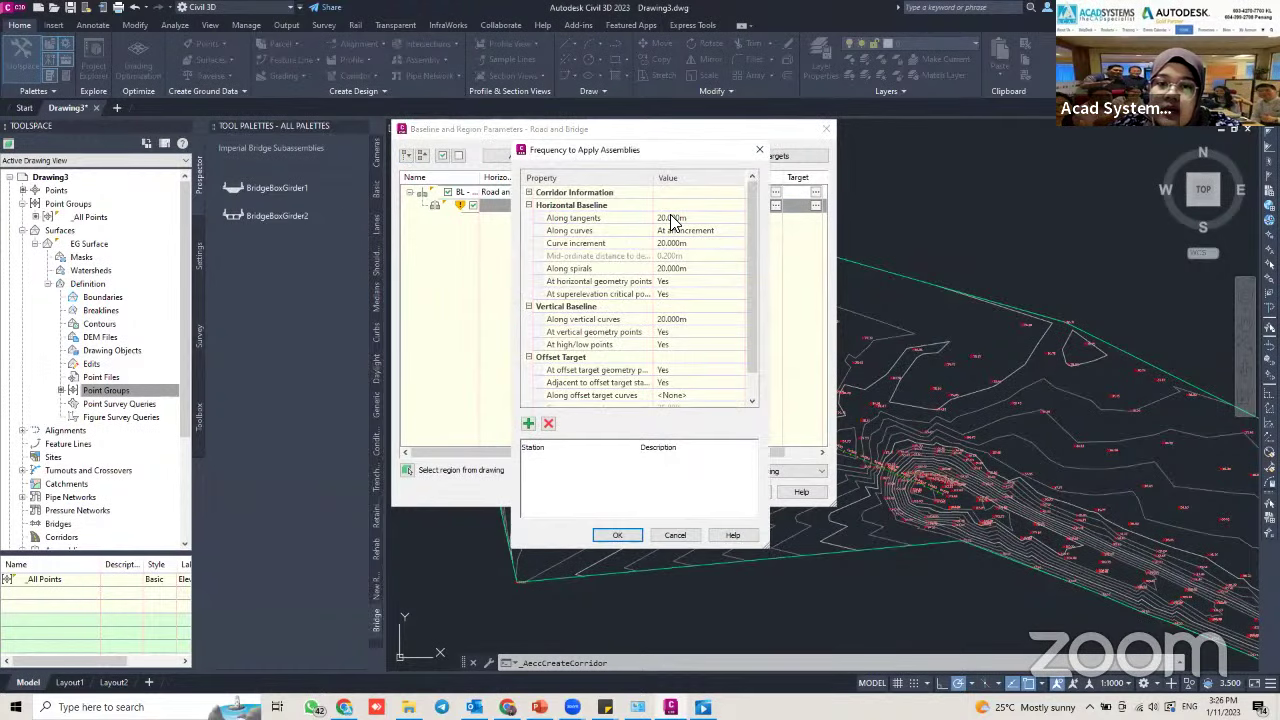
pyautogui.moveTo(700, 152); pyautogui.dragTo(612, 149)
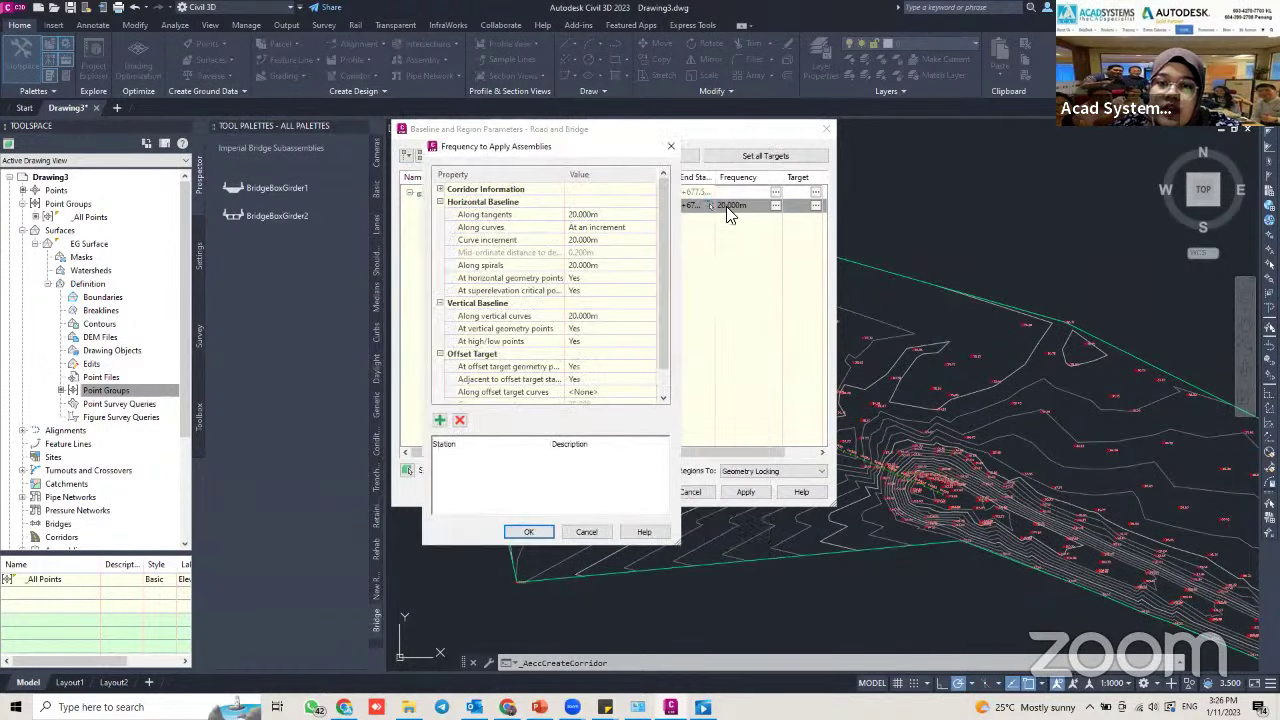
pyautogui.doubleClick(596, 214)
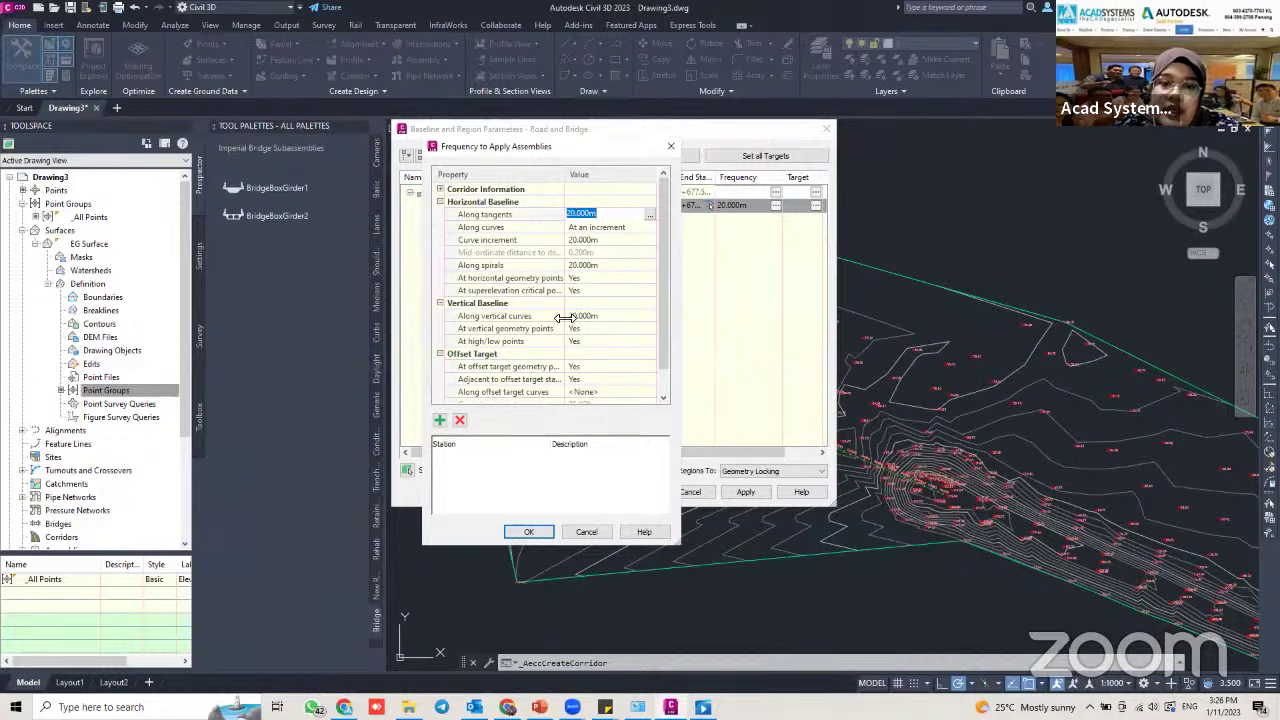
pyautogui.scroll(-1, 558, 313)
pyautogui.scroll(1, 519, 221)
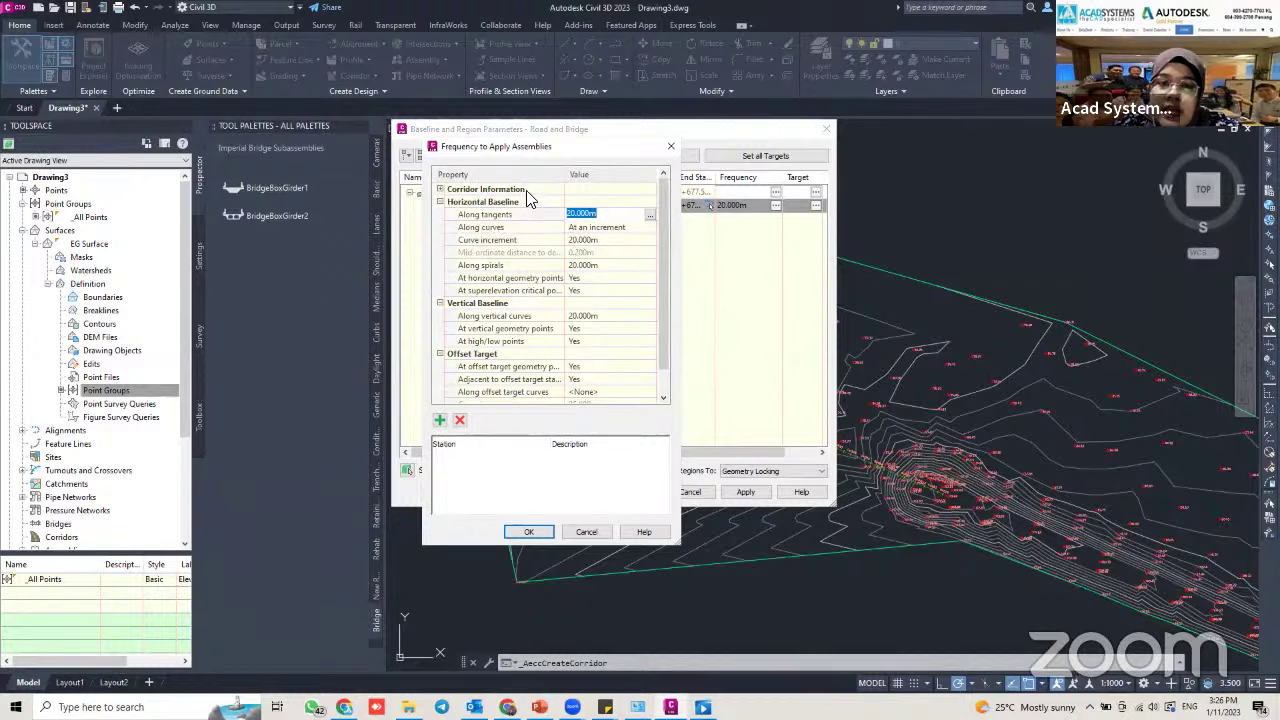
pyautogui.doubleClick(599, 213)
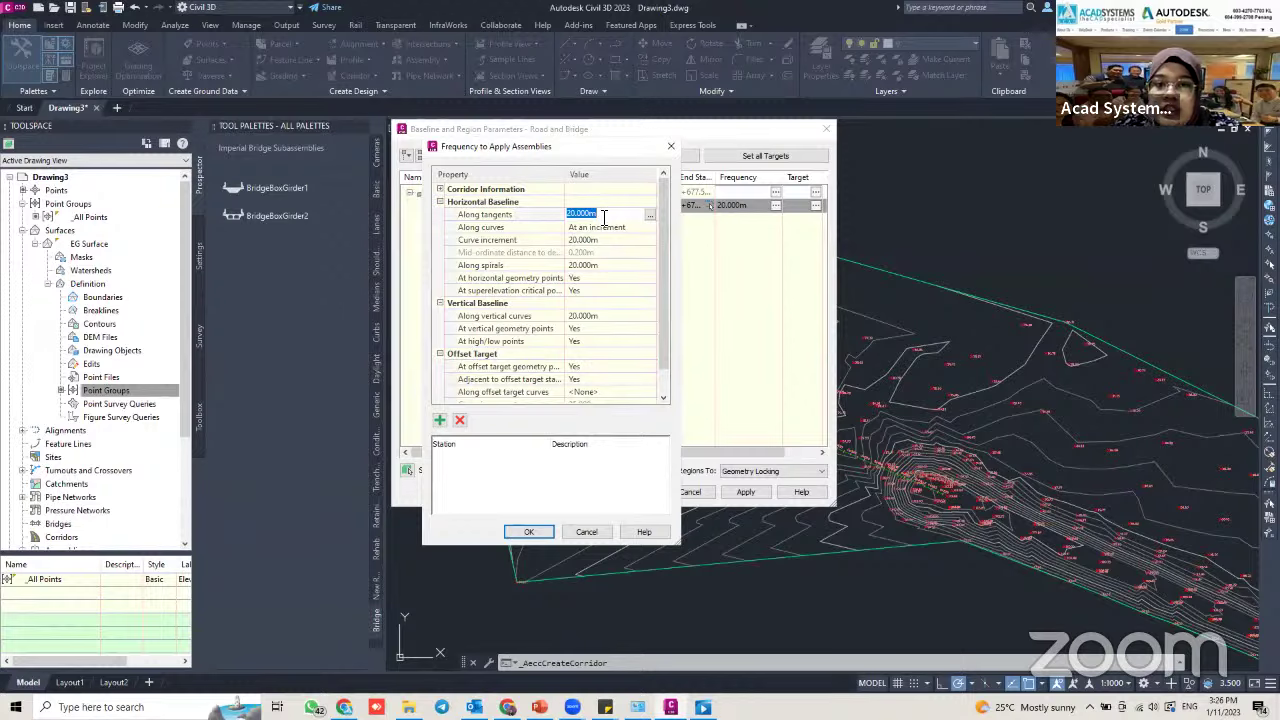
pyautogui.write('5')
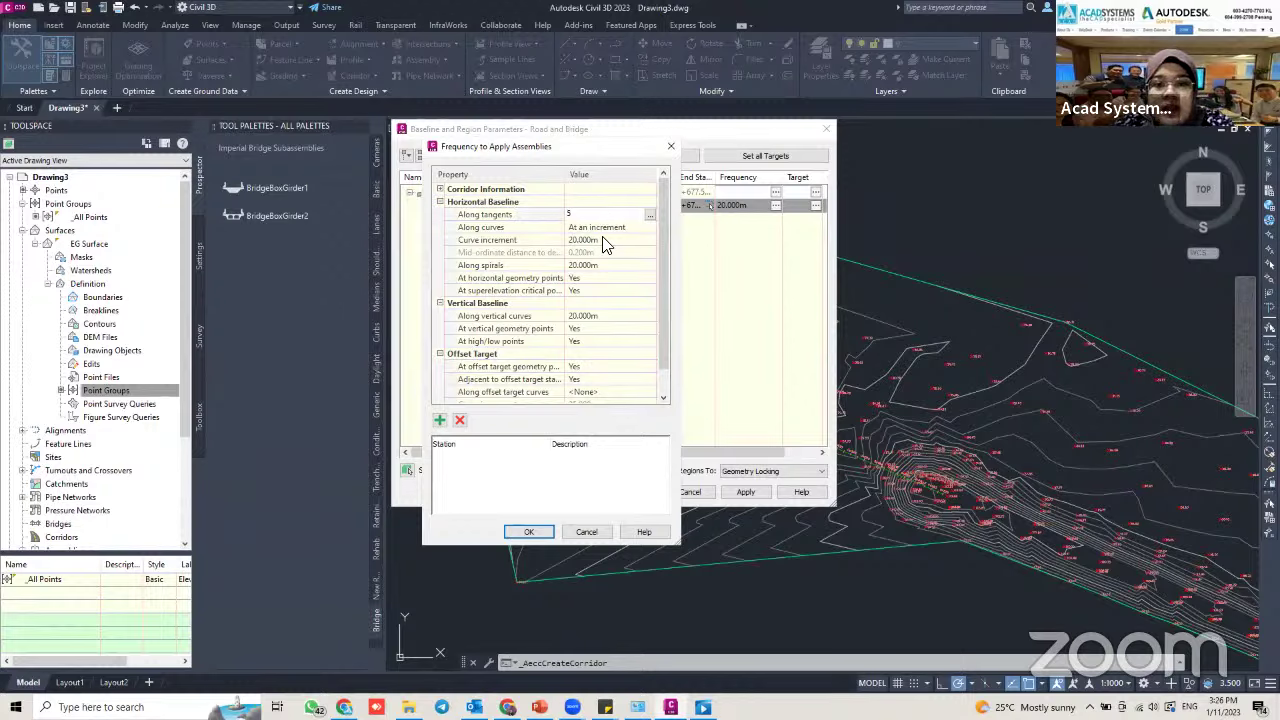
# Set the horizontal baseline's curve increment and the frequency along spirals to 5 m
pyautogui.doubleClick(604, 240)
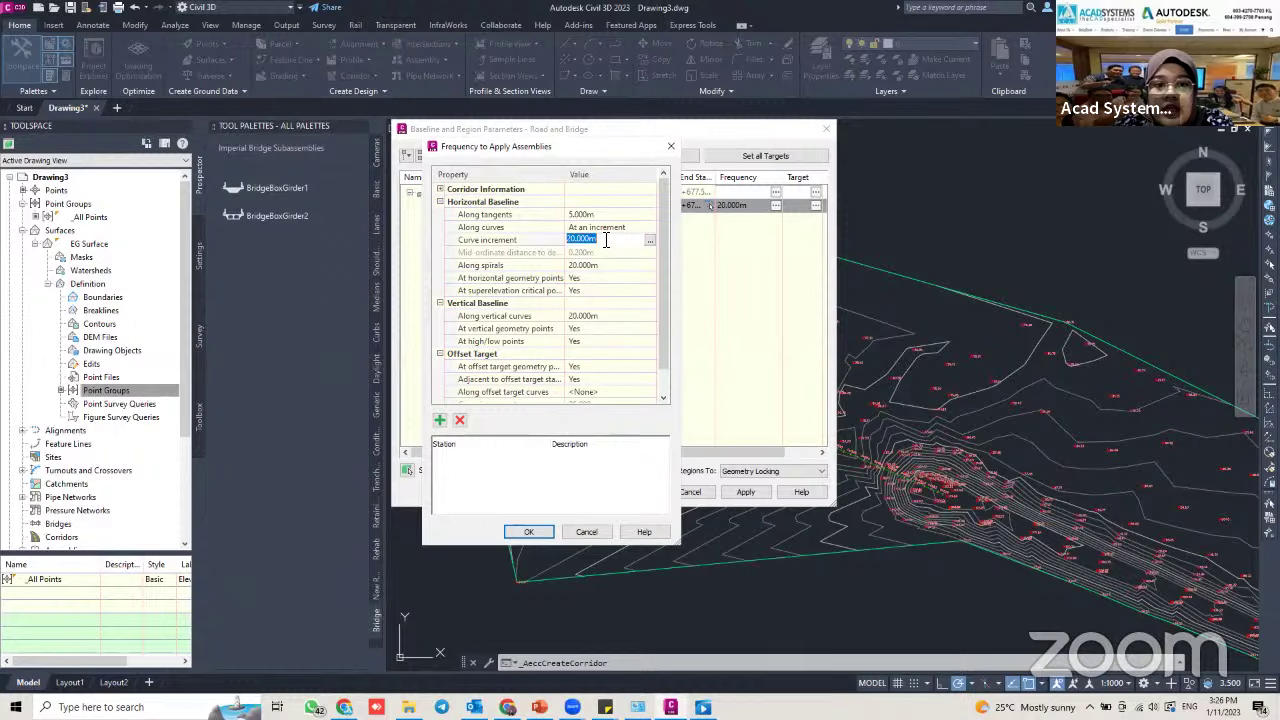
pyautogui.write('5')
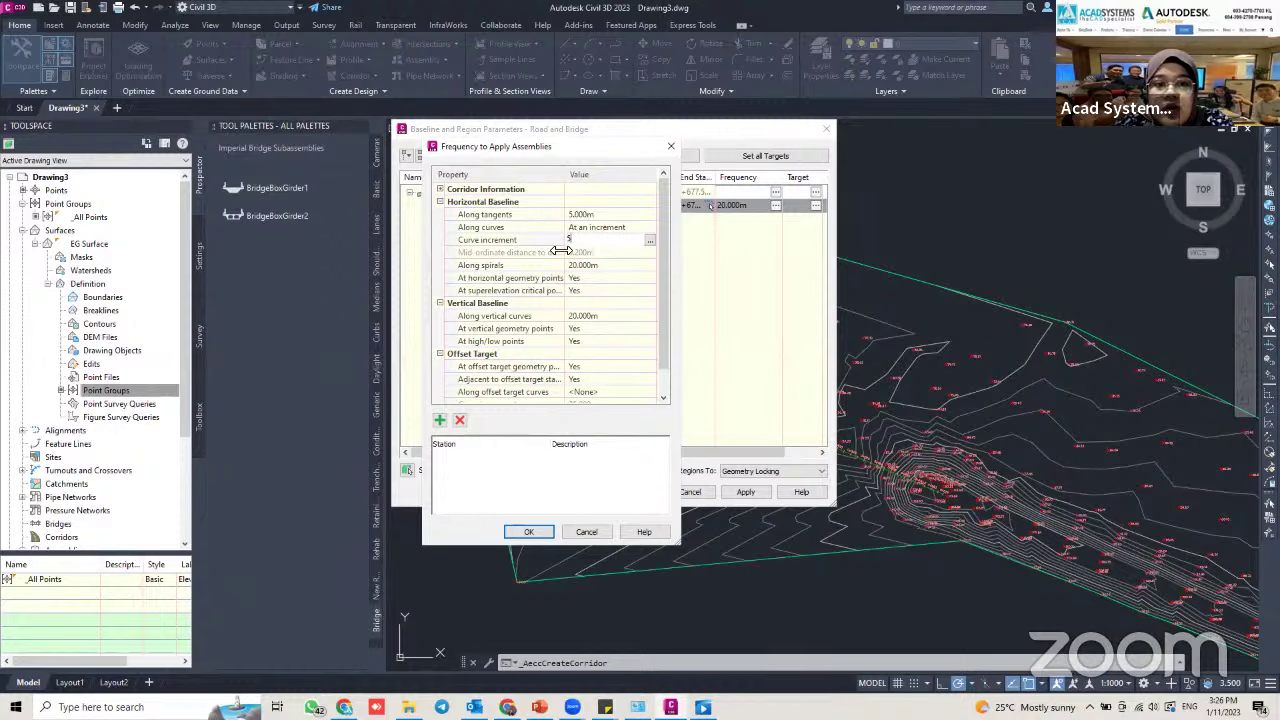
pyautogui.doubleClick(605, 265)
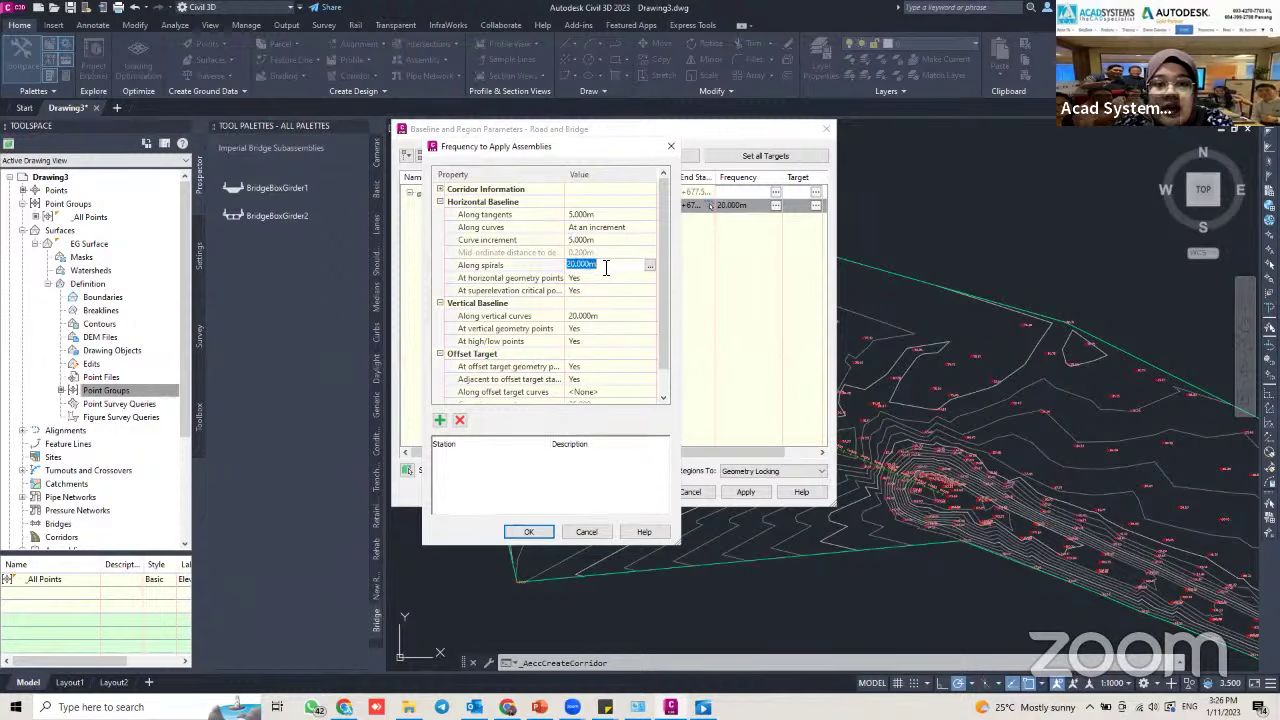
pyautogui.write('5')
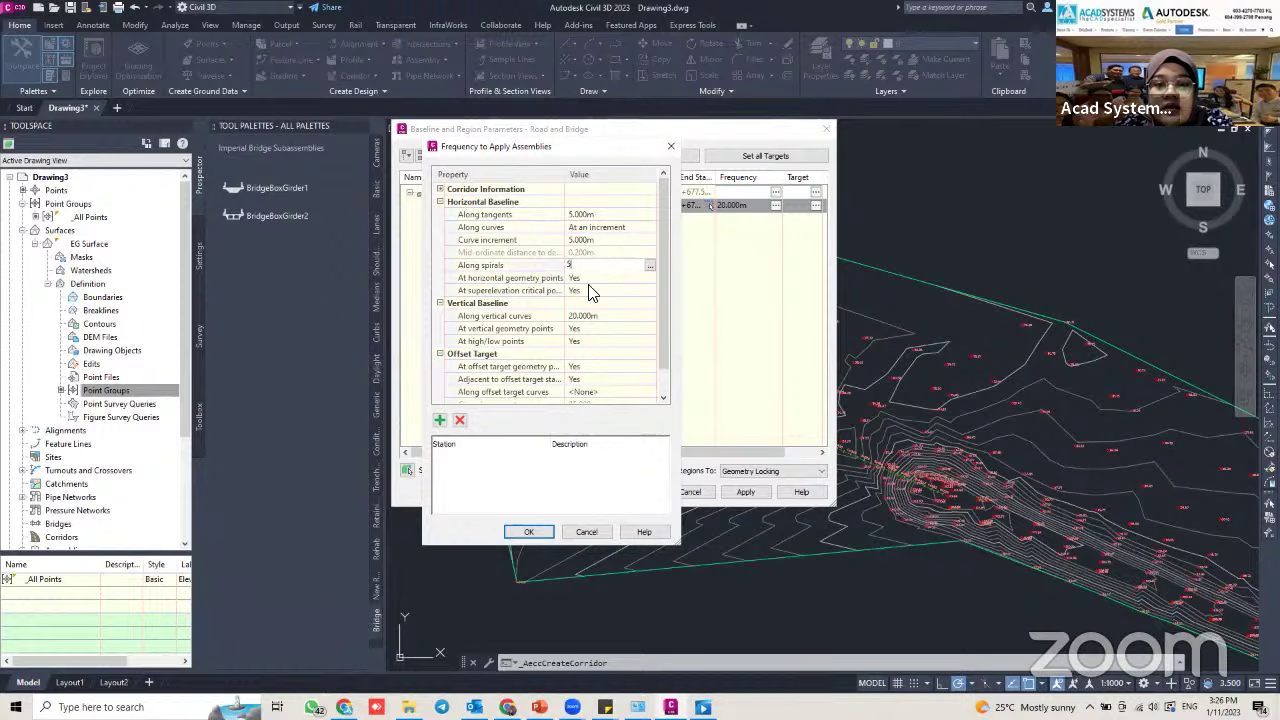
pyautogui.press('Return')
# Set the frequency along vertical curves to 5 m and accept the ROAD region's frequency settings
pyautogui.click(472, 306)
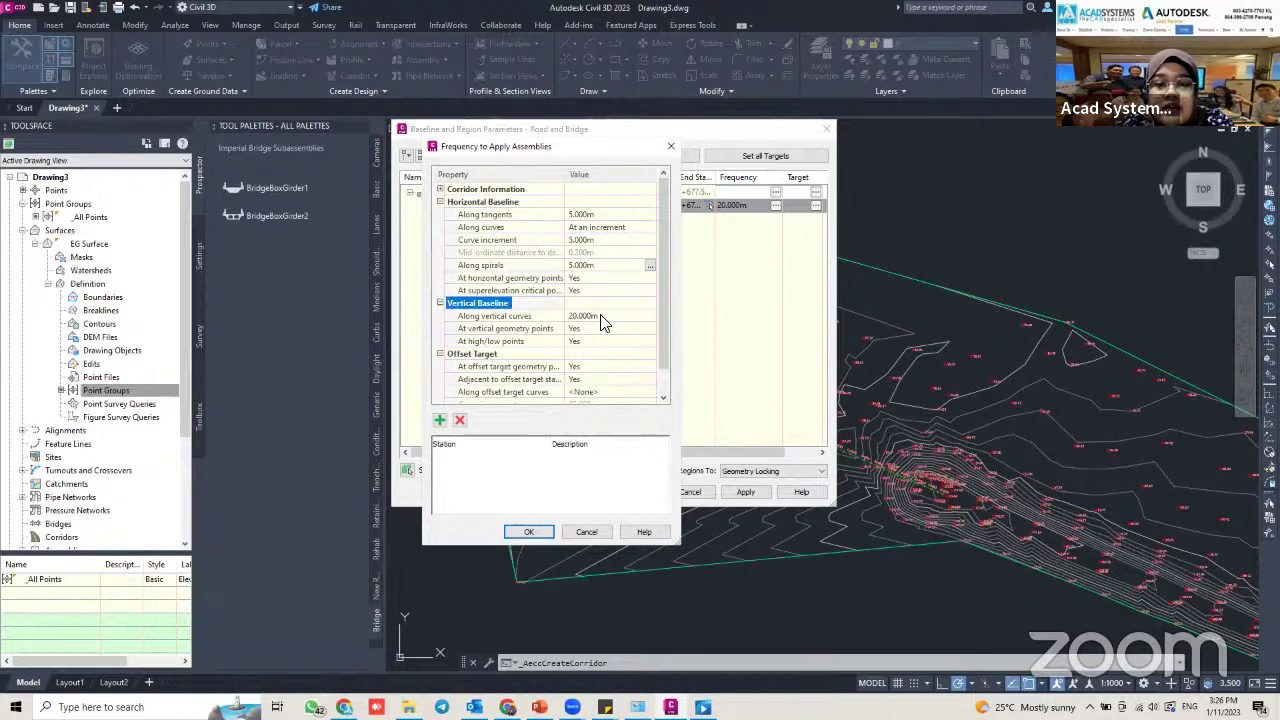
pyautogui.doubleClick(602, 317)
pyautogui.write('5')
pyautogui.press('Return')
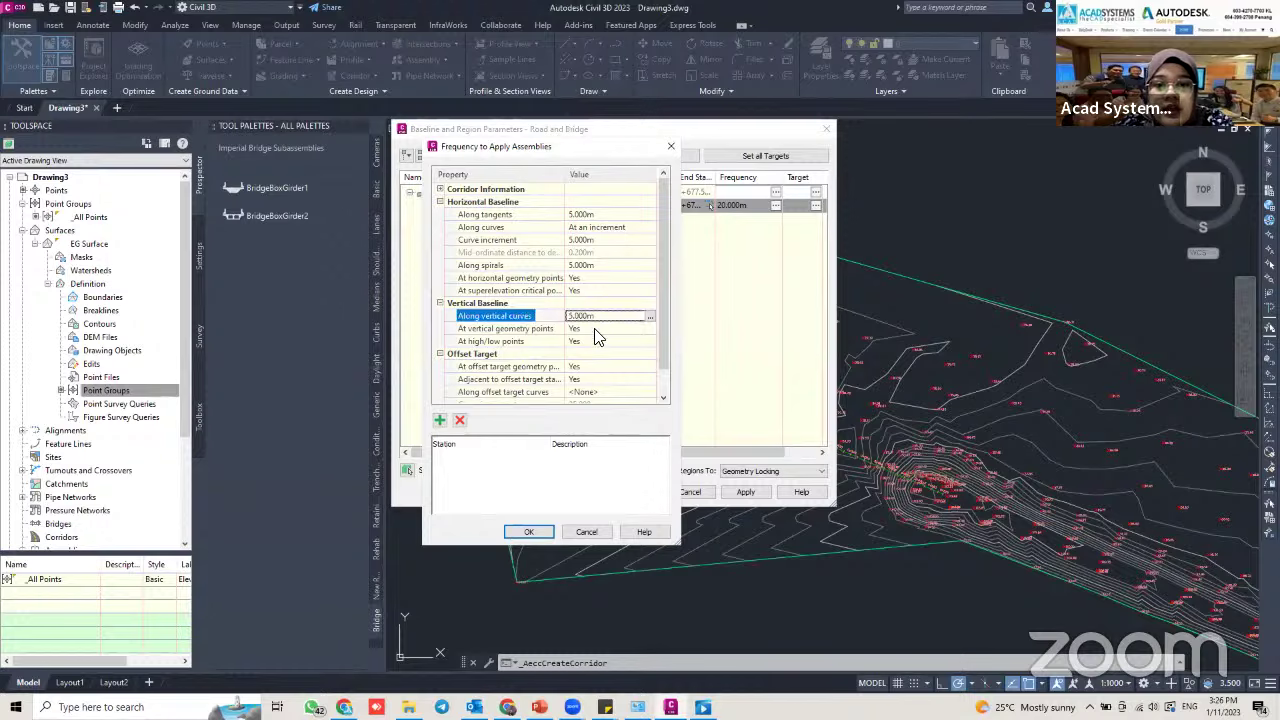
pyautogui.scroll(-1, 595, 343)
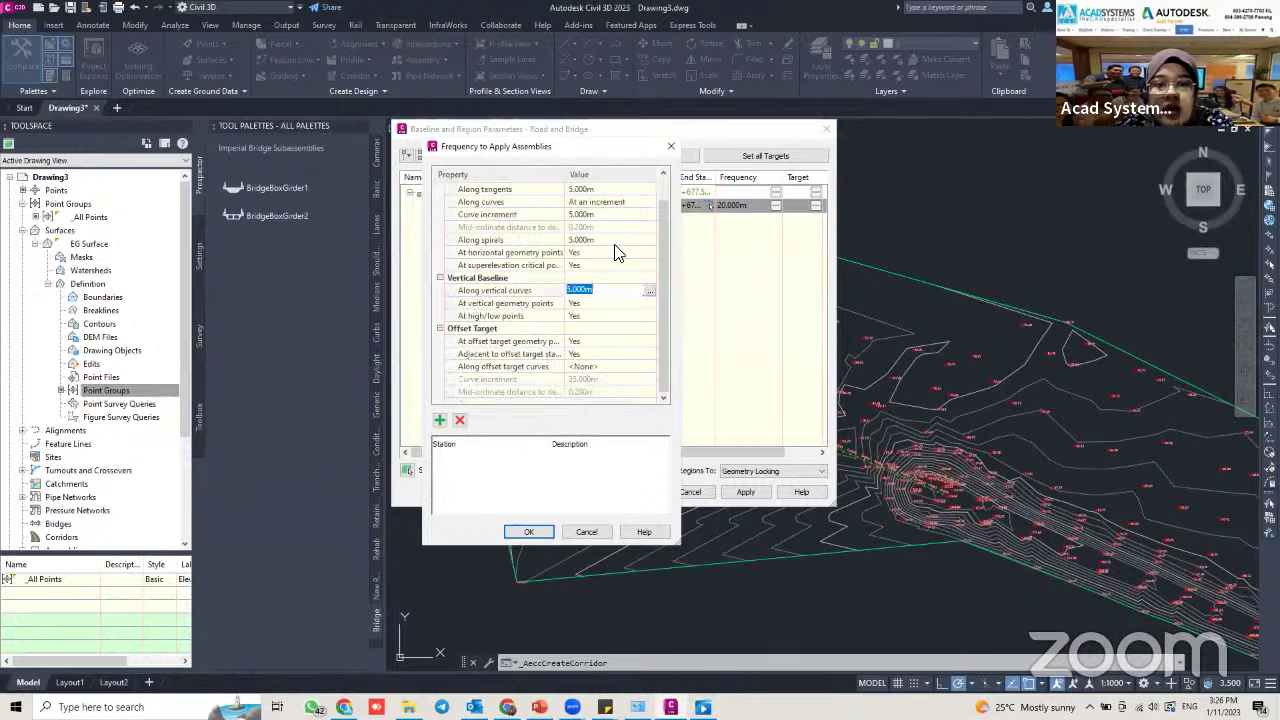
pyautogui.scroll(2, 615, 253)
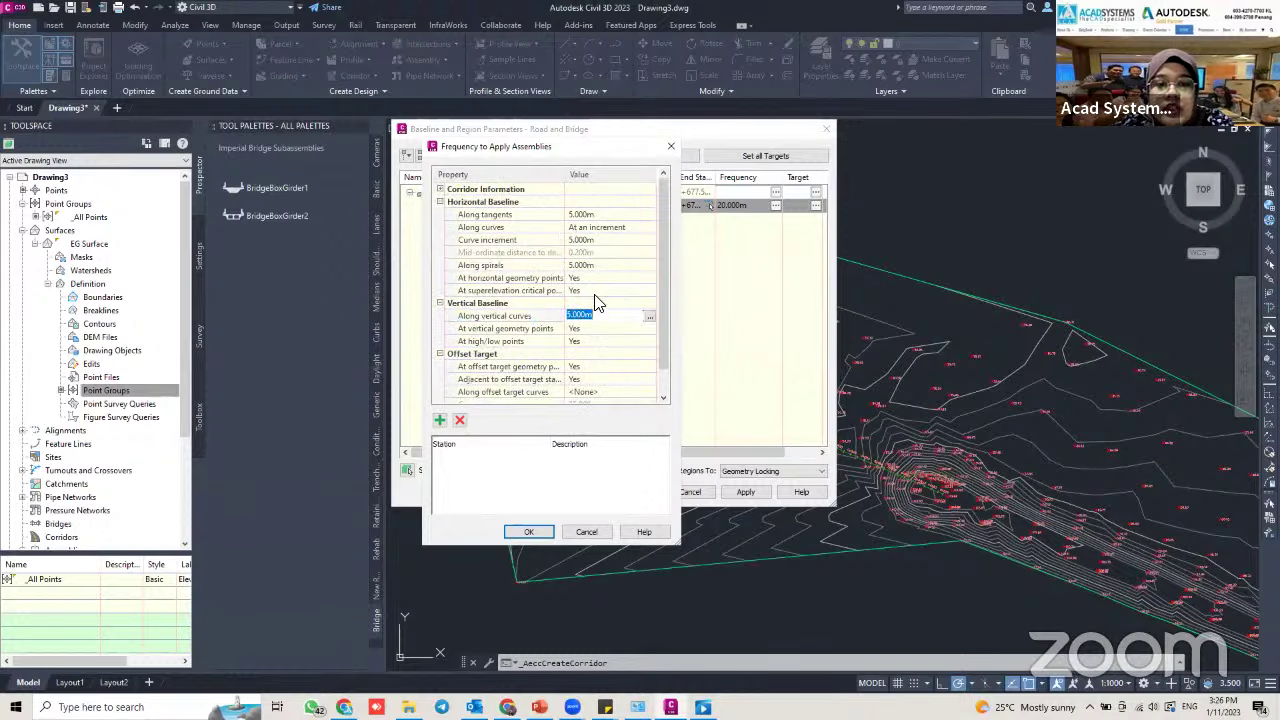
pyautogui.click(529, 531)
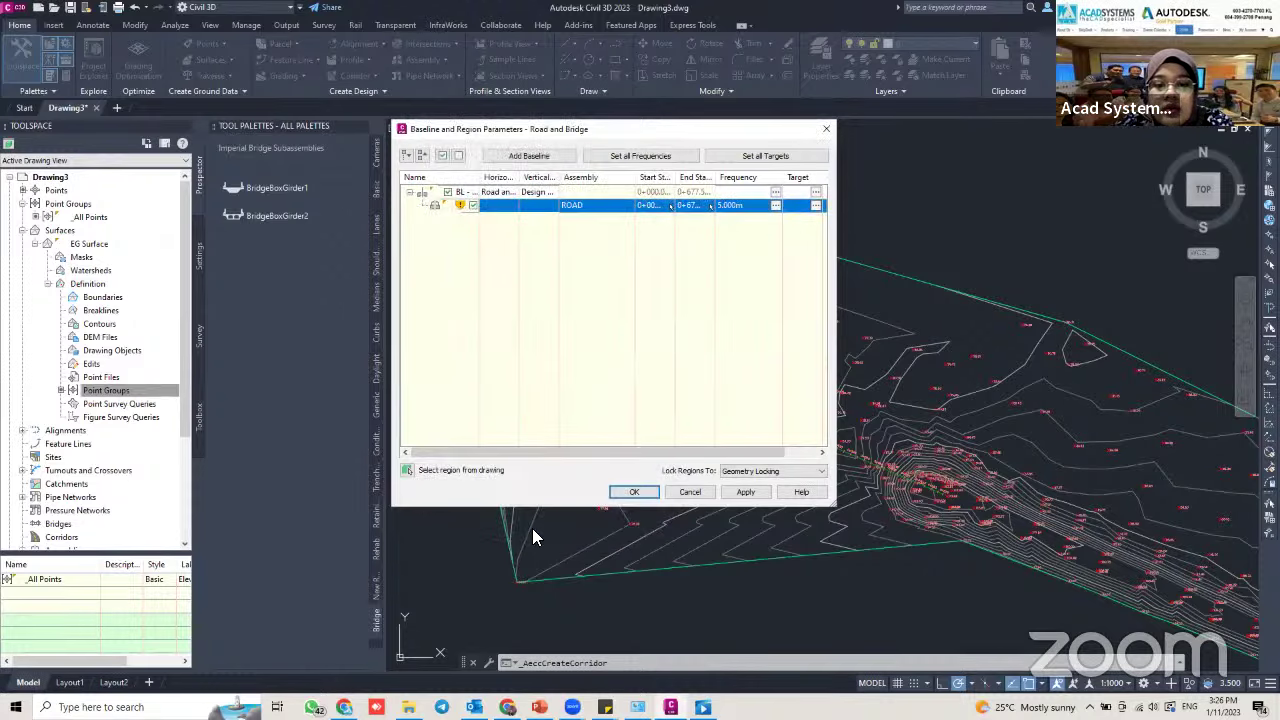
# Apply the baseline and region parameters, rebuild the Road and Bridge corridor and accept the settings
pyautogui.click(746, 491)
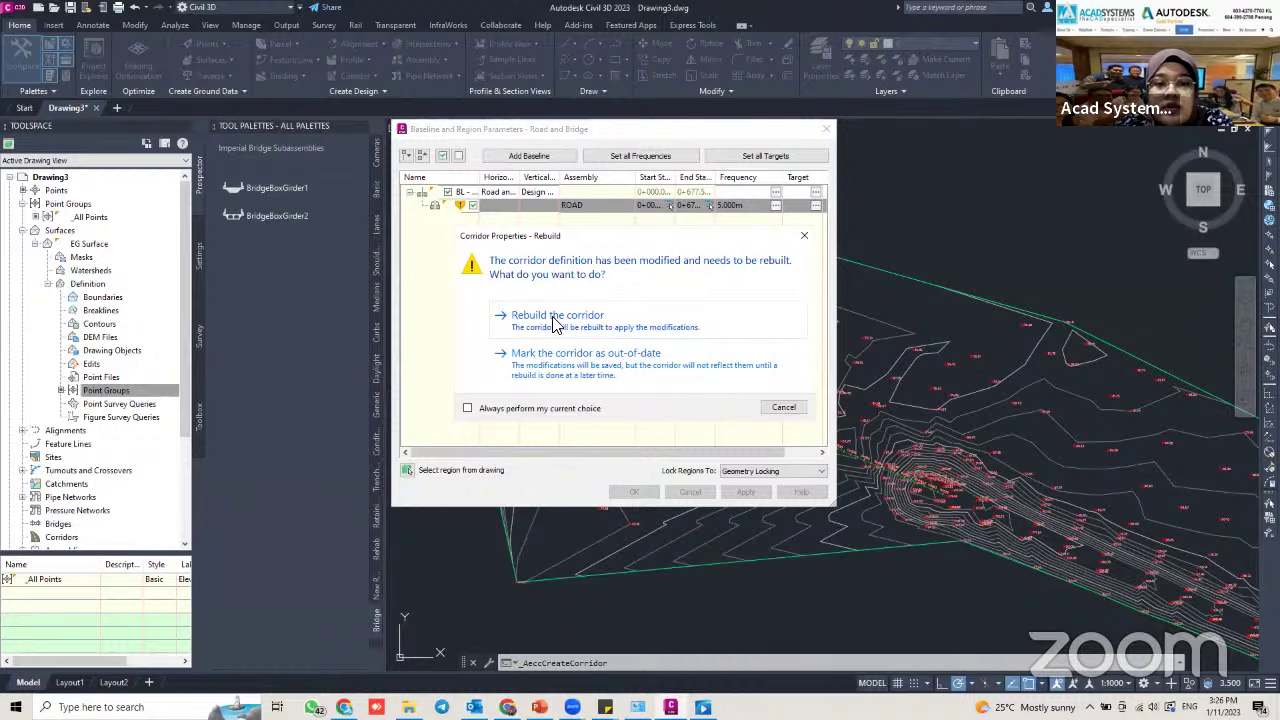
pyautogui.click(680, 335)
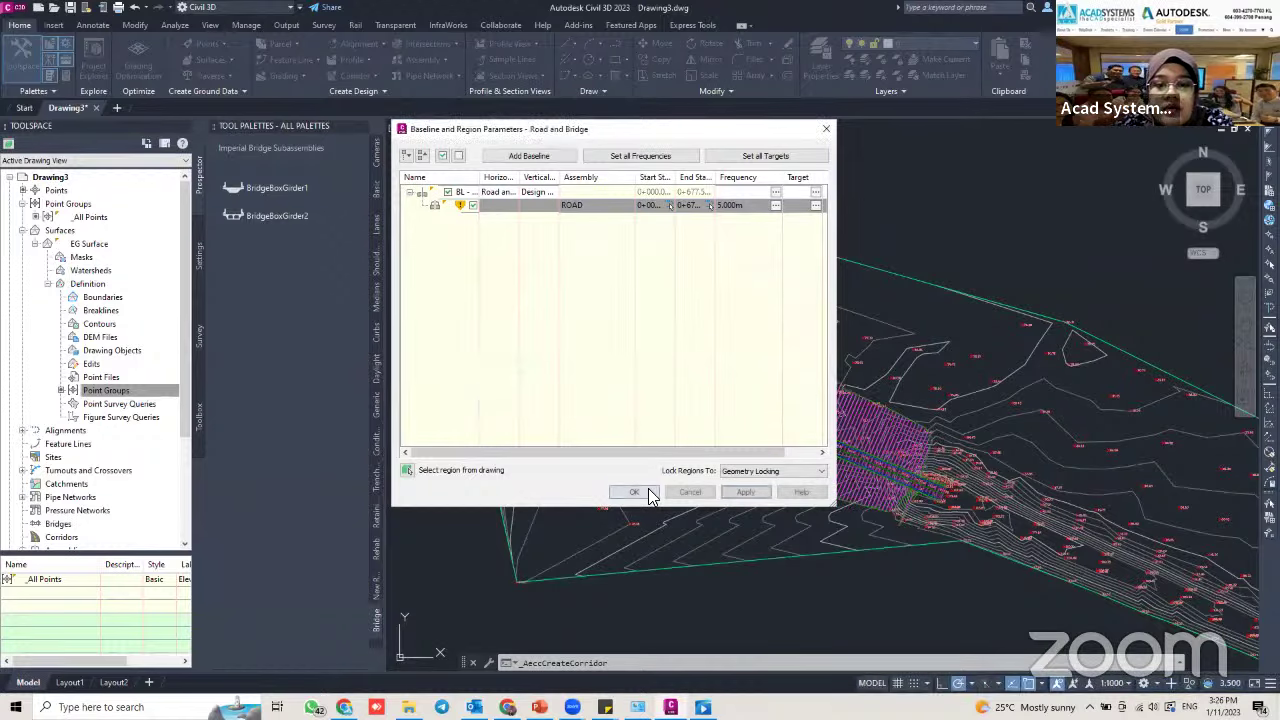
pyautogui.click(646, 491)
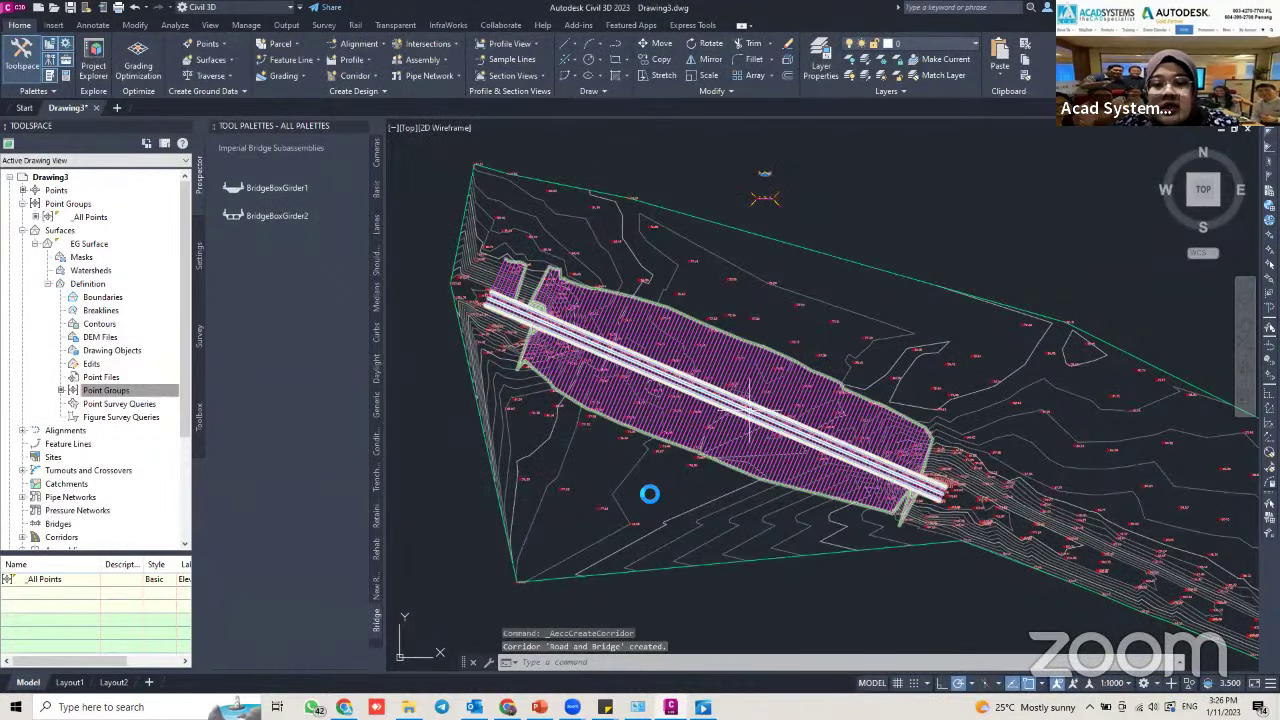
# Examine the new corridor in plan along its full length, including where it meets the steep contours at both ends
pyautogui.scroll(3, 649, 493)
pyautogui.scroll(5, 649, 493)
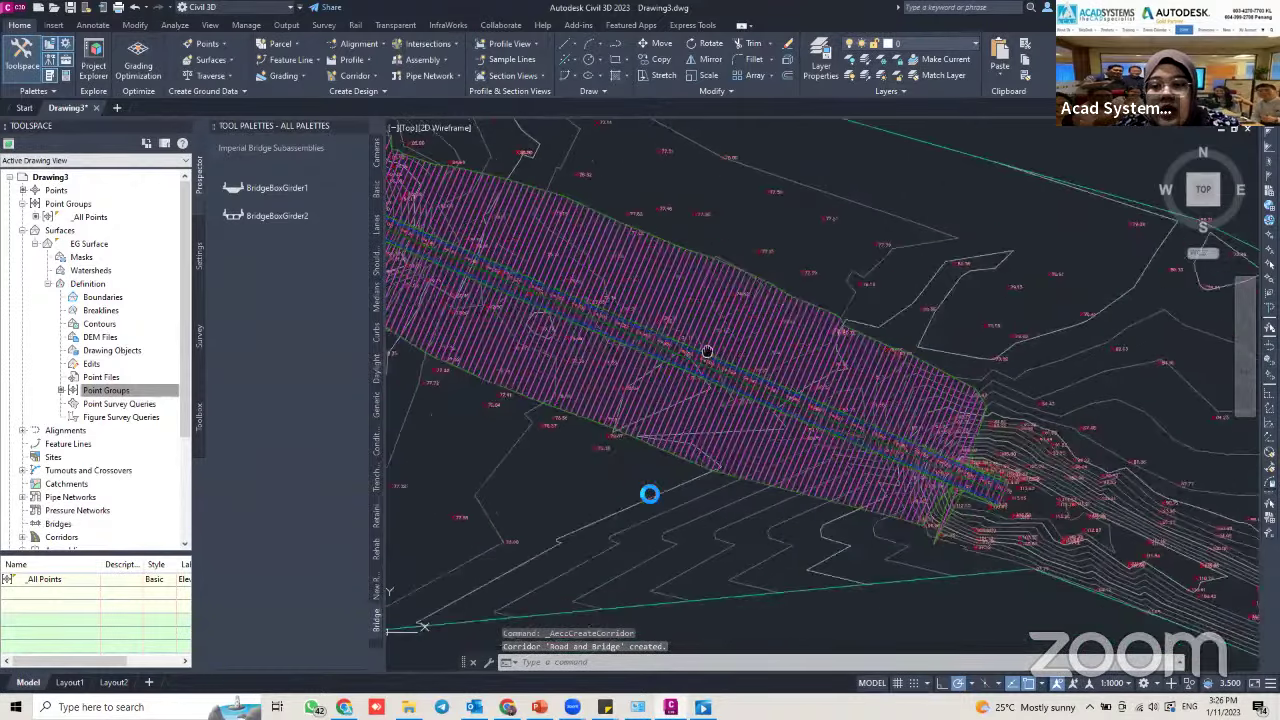
pyautogui.scroll(-5, 738, 379)
pyautogui.moveTo(655, 332); pyautogui.dragTo(896, 436, button='middle')
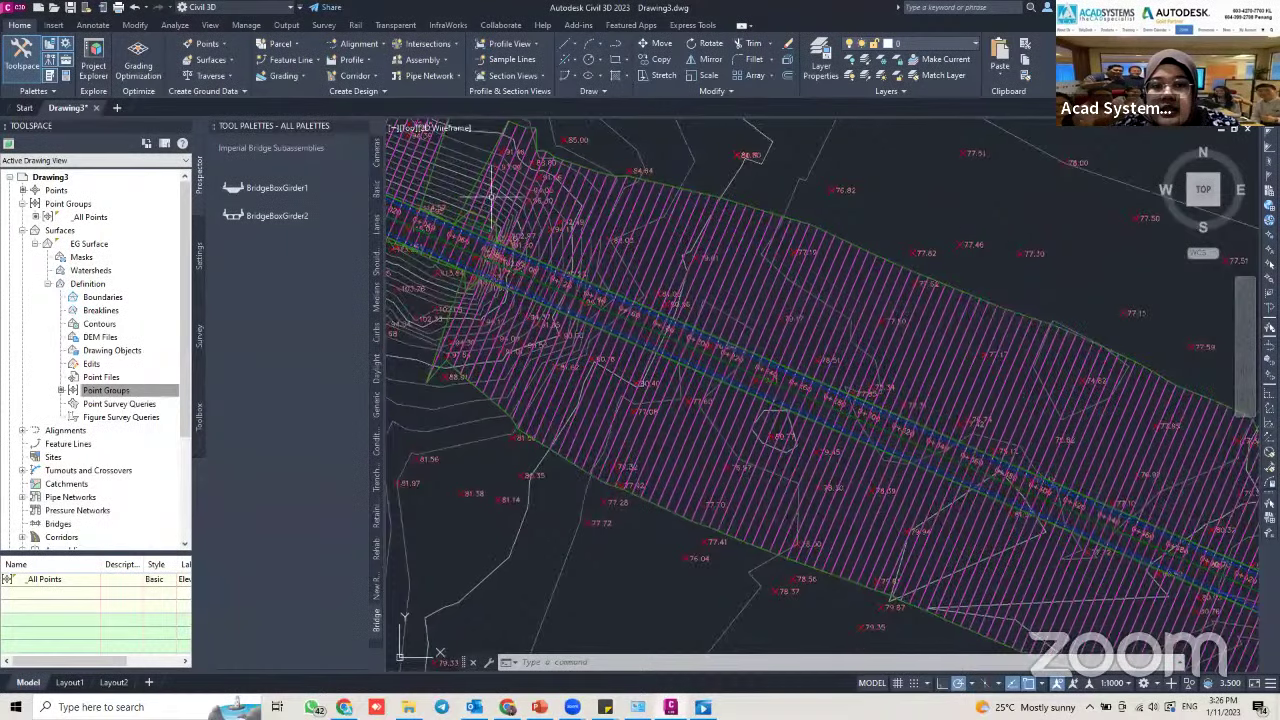
pyautogui.scroll(4, 515, 225)
pyautogui.scroll(-4, 482, 247)
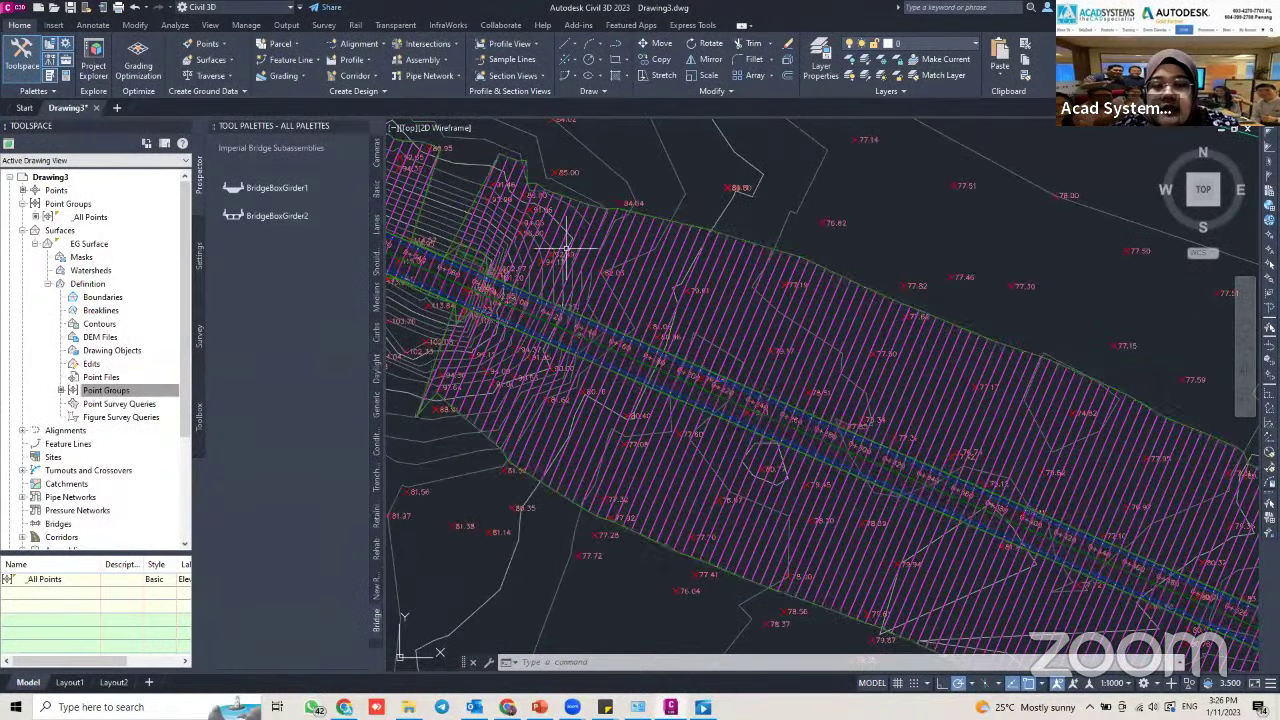
pyautogui.moveTo(1192, 577)
pyautogui.mouseDown(button='middle')
pyautogui.moveTo(1175, 535)
pyautogui.moveTo(1060, 411)
pyautogui.moveTo(787, 355)
pyautogui.mouseUp(button='middle')
pyautogui.scroll(-3, 786, 343)
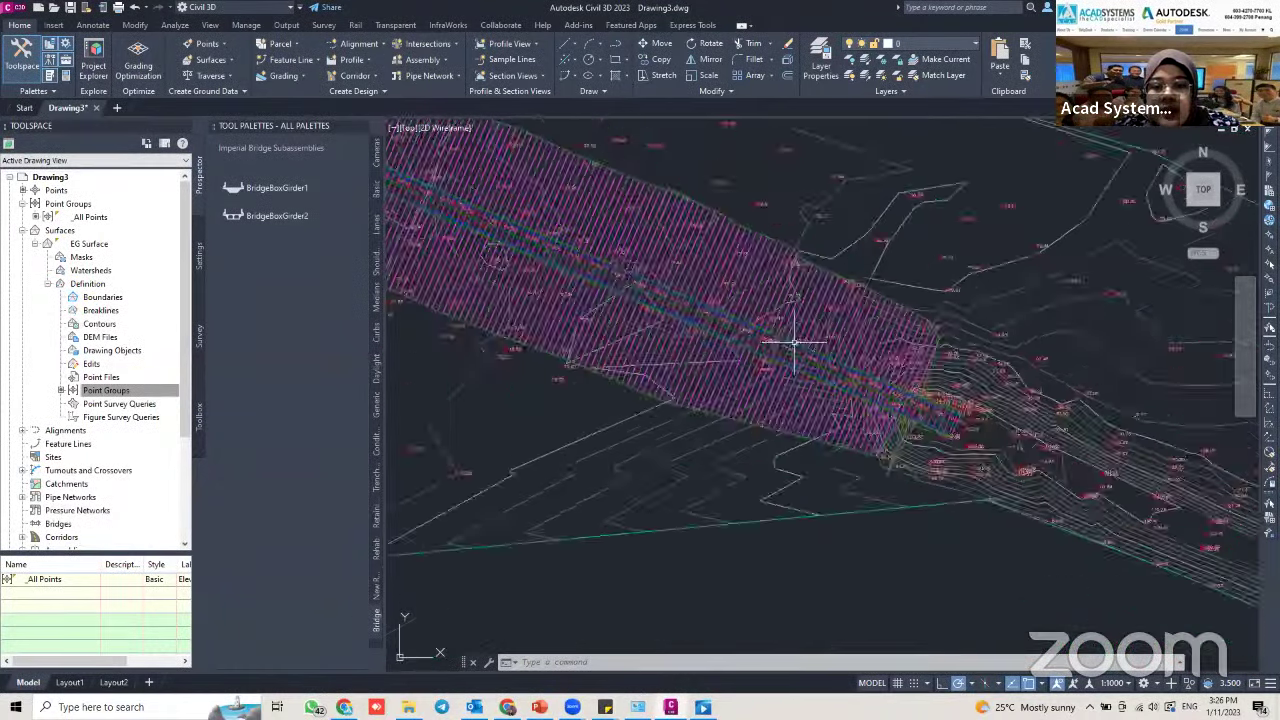
pyautogui.scroll(3, 634, 277)
pyautogui.moveTo(634, 277)
pyautogui.mouseDown(button='middle')
pyautogui.moveTo(677, 363)
pyautogui.moveTo(670, 354)
pyautogui.mouseUp(button='middle')
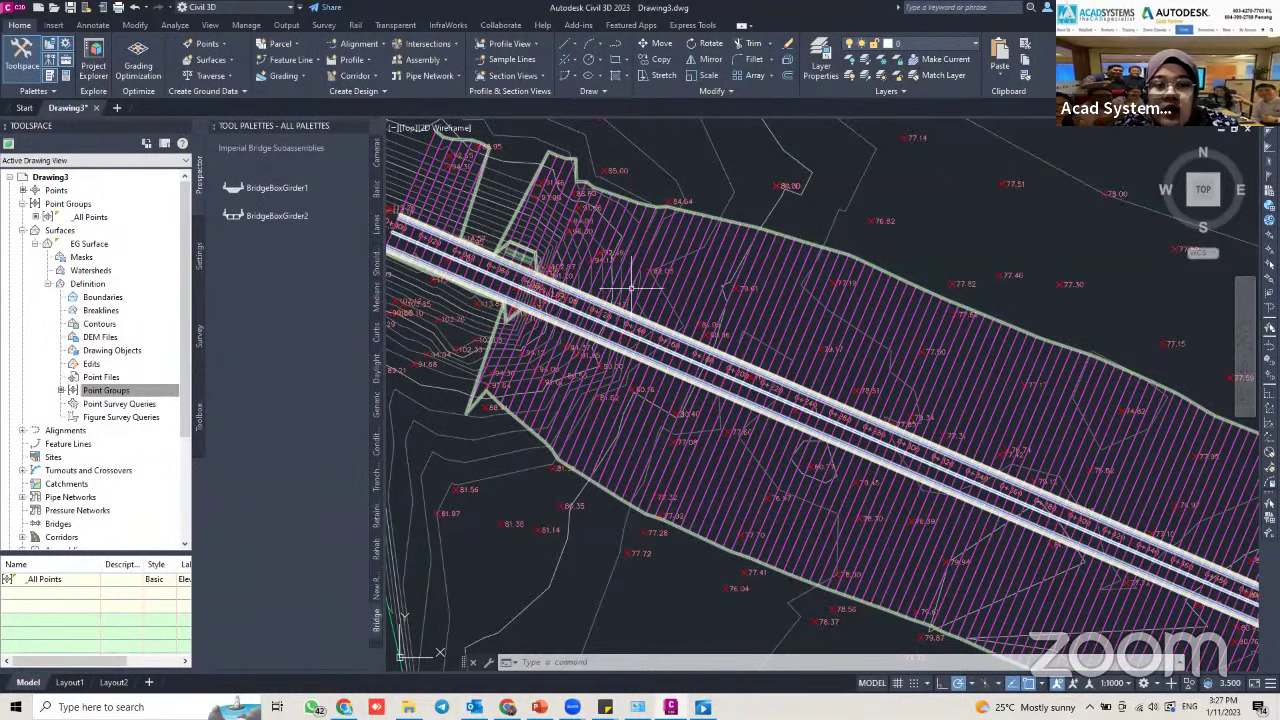
# Close the tool palettes to free more drawing area around the corridor
pyautogui.click(360, 122)
pyautogui.scroll(-3, 577, 297)
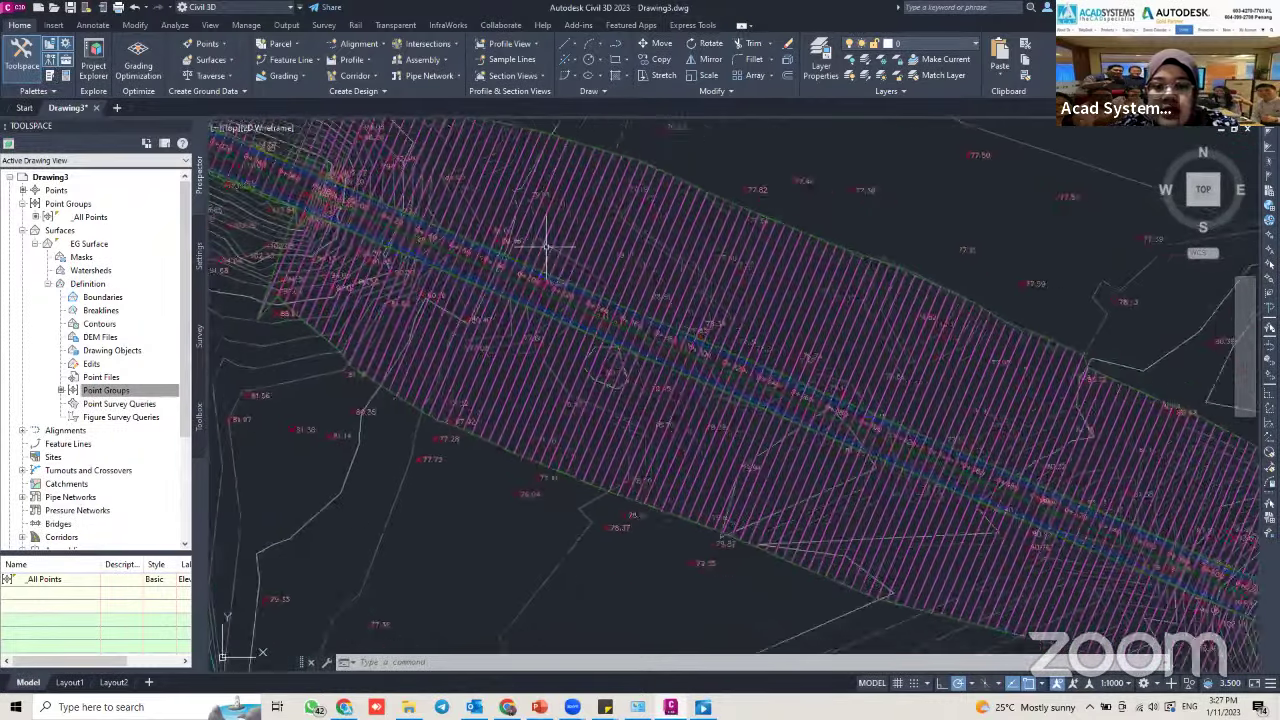
pyautogui.scroll(5, 571, 277)
# Split the Road and Bridge corridor's region at about station 0+070, near the start of the valley
pyautogui.click(561, 308)
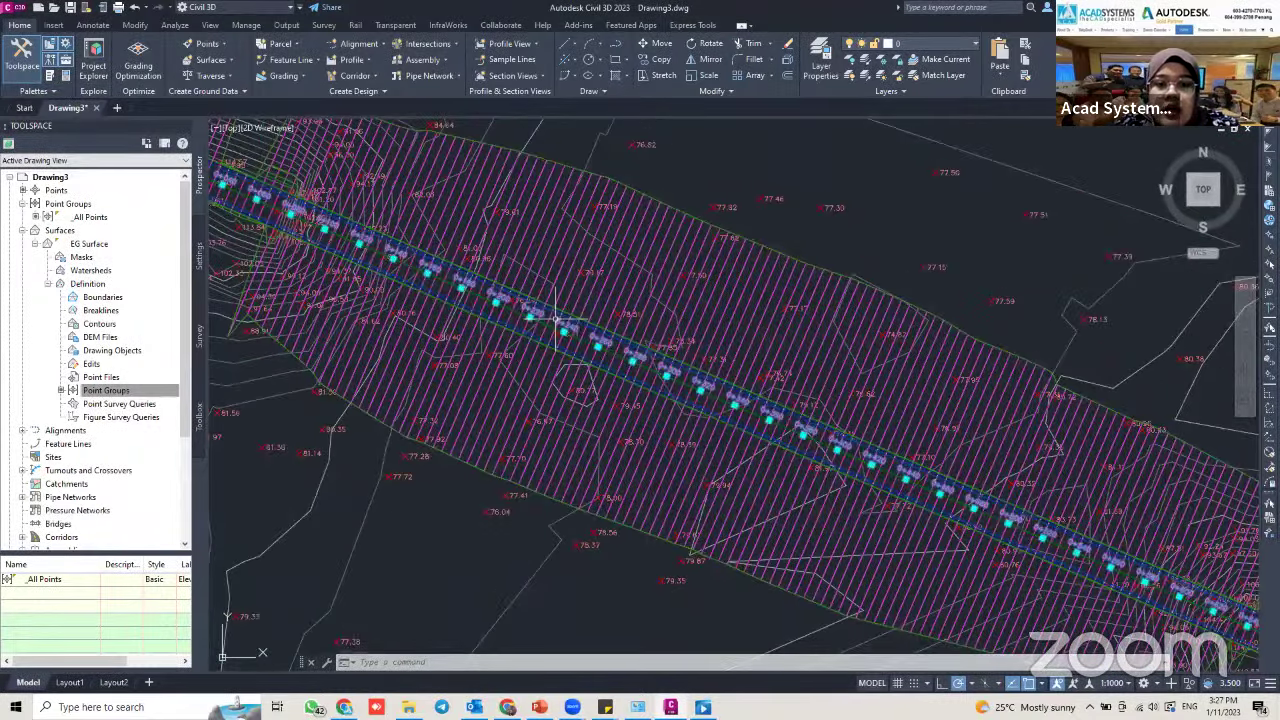
pyautogui.press('Escape')
pyautogui.click(586, 323)
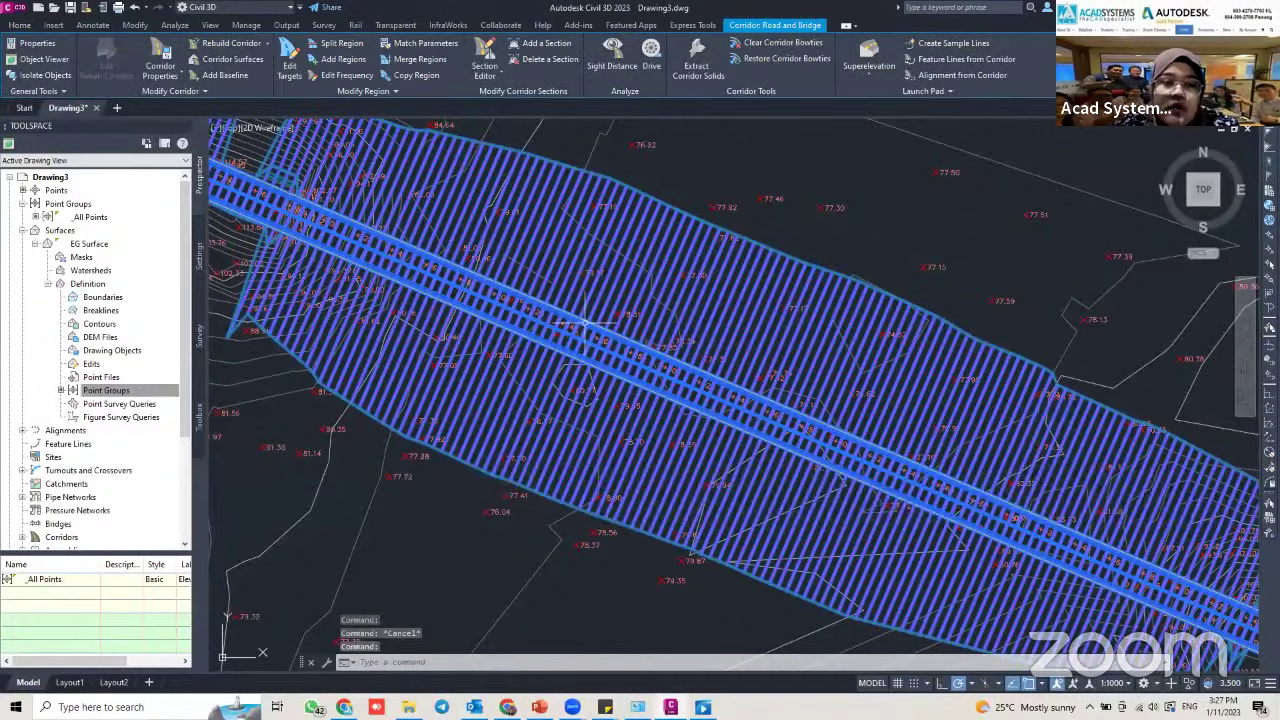
pyautogui.click(323, 47)
pyautogui.moveTo(266, 191); pyautogui.dragTo(388, 265, button='middle')
pyautogui.scroll(5, 388, 268)
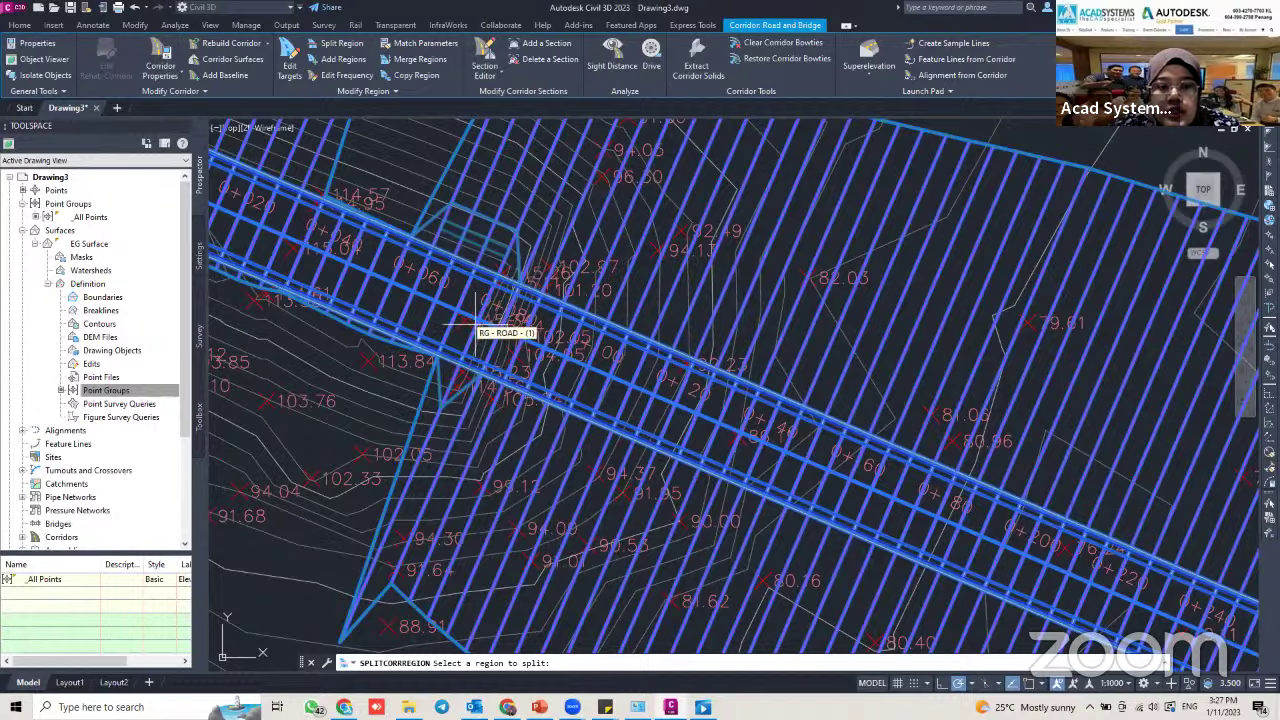
pyautogui.scroll(3, 466, 317)
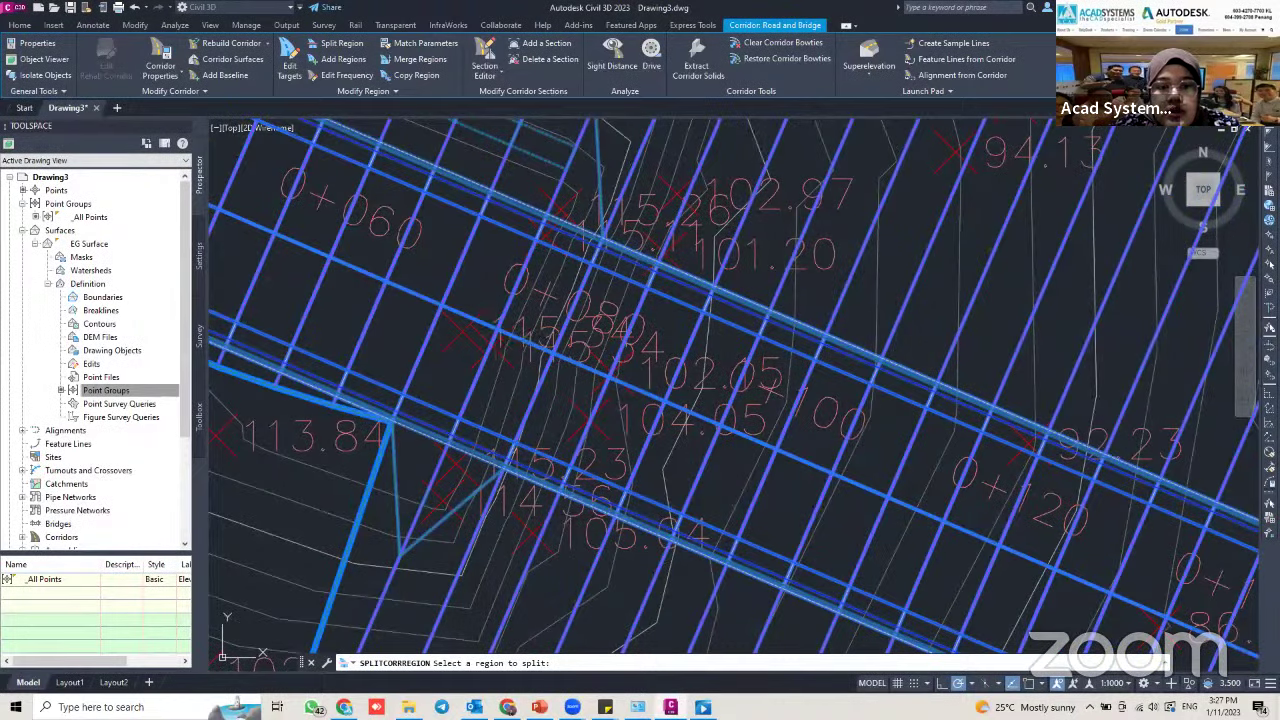
pyautogui.click(443, 285)
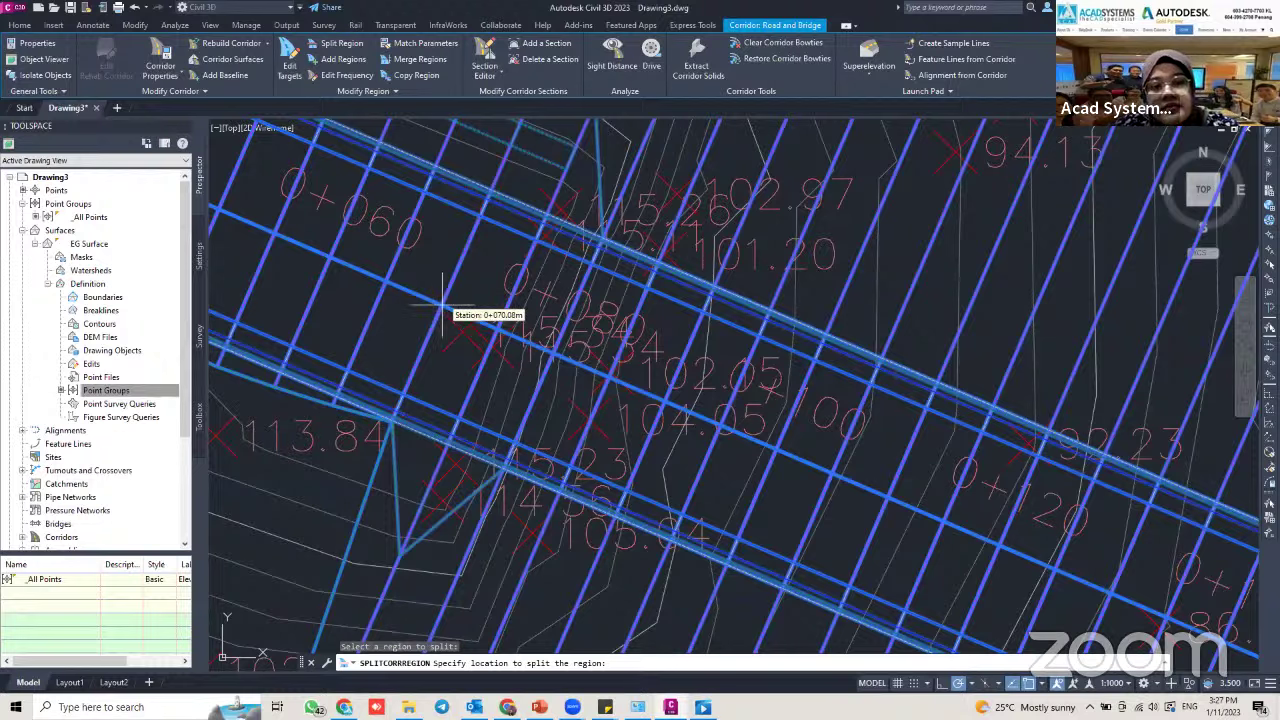
pyautogui.click(443, 300)
# Split the remaining corridor region at about station 0+635 near the far end, and finish the Split Region command
pyautogui.scroll(-4, 632, 322)
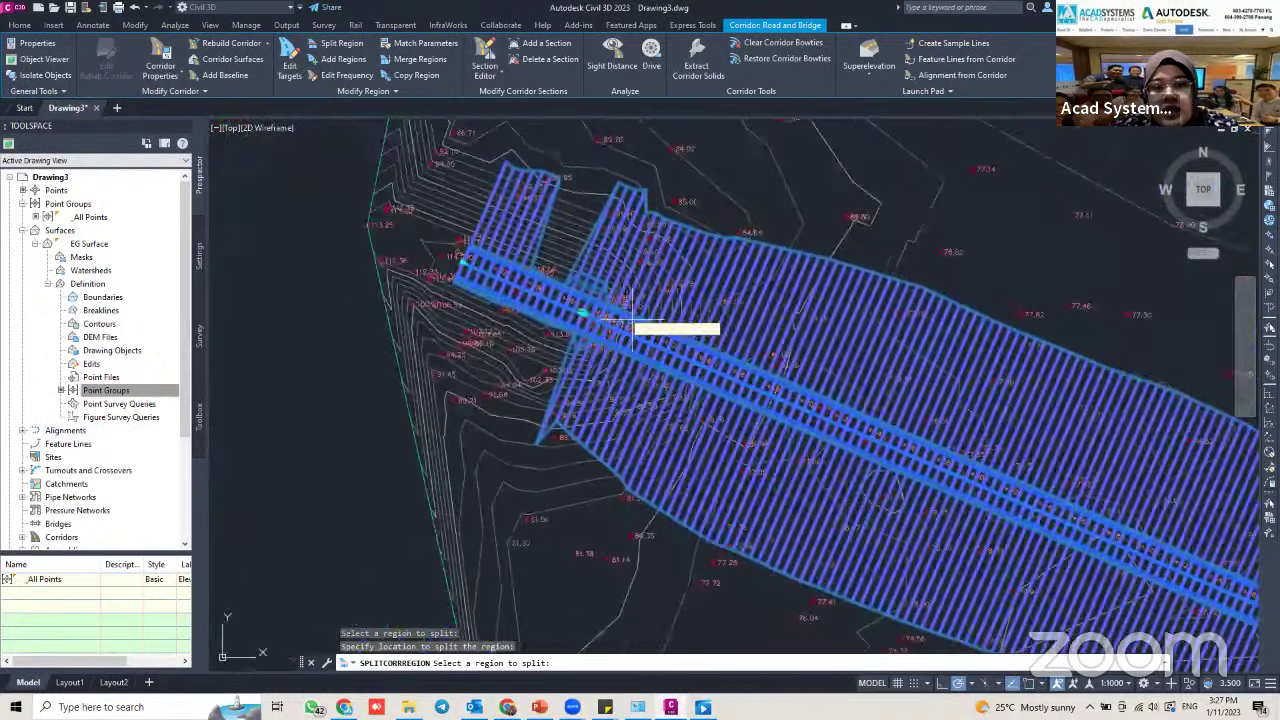
pyautogui.moveTo(672, 366); pyautogui.dragTo(480, 221, button='middle')
pyautogui.moveTo(790, 366); pyautogui.dragTo(430, 225, button='middle')
pyautogui.moveTo(992, 408); pyautogui.dragTo(688, 308, button='middle')
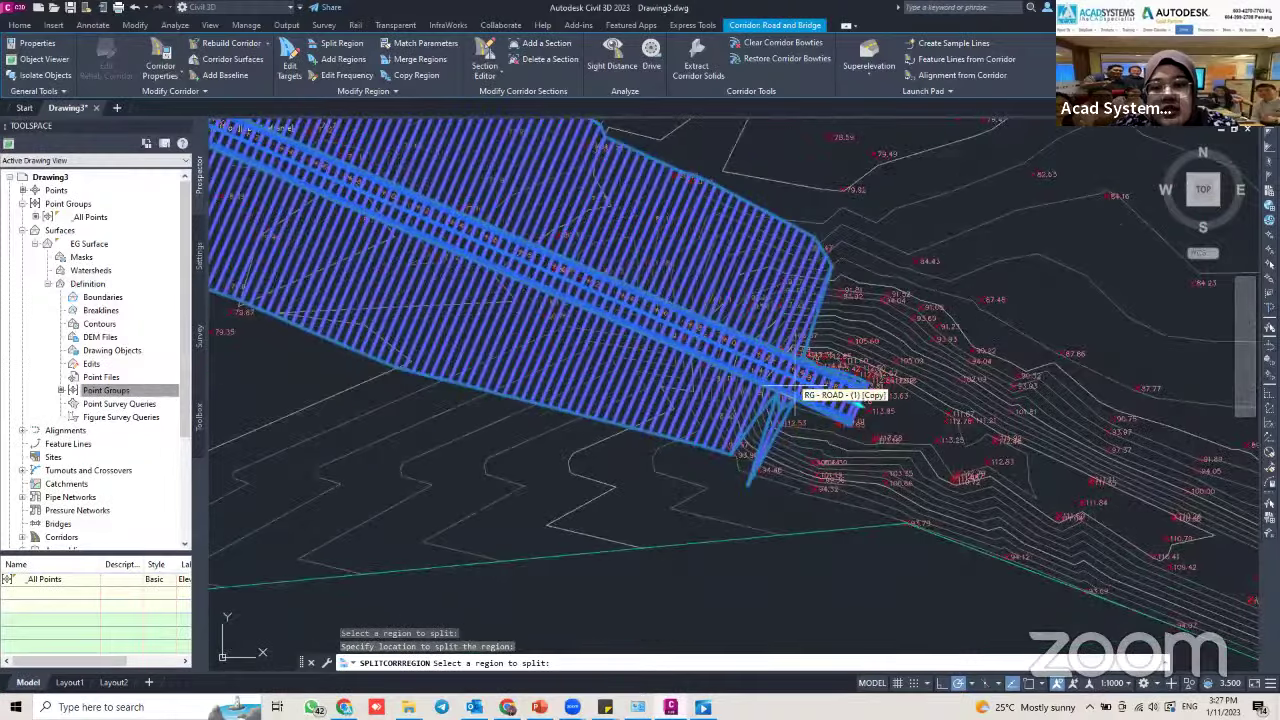
pyautogui.scroll(3, 816, 380)
pyautogui.scroll(1, 790, 340)
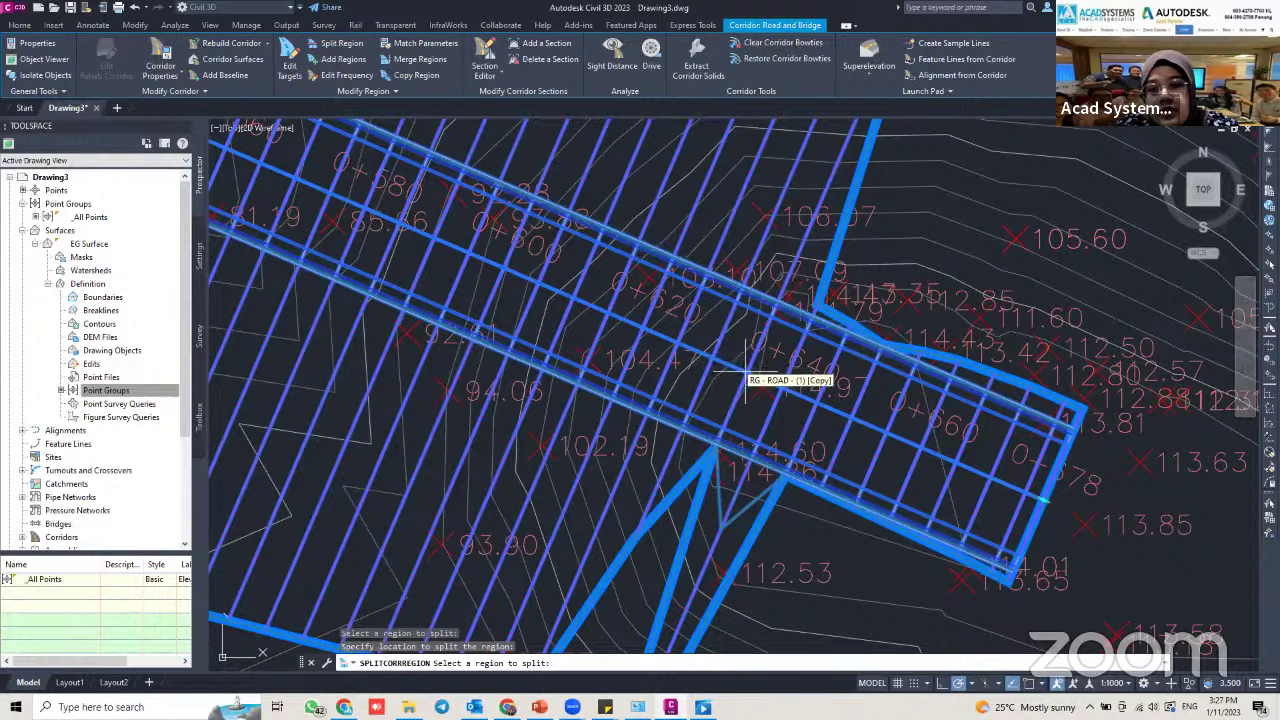
pyautogui.click(747, 368)
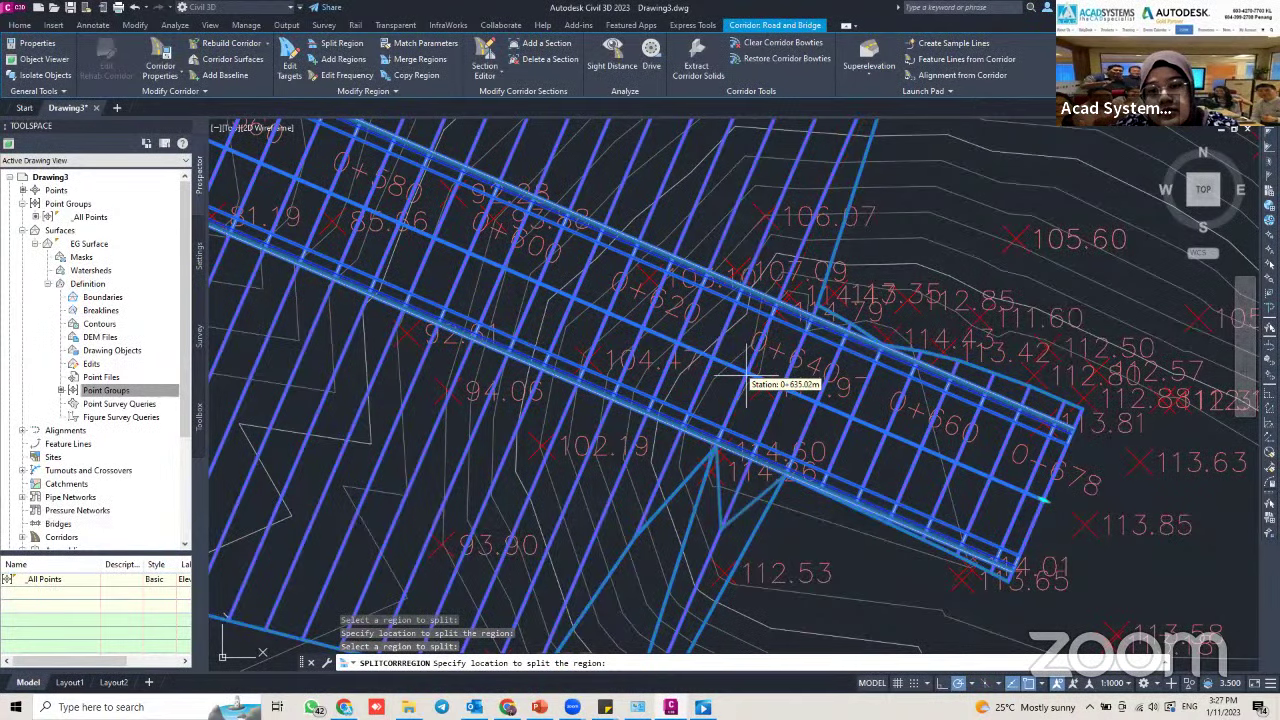
pyautogui.click(747, 376)
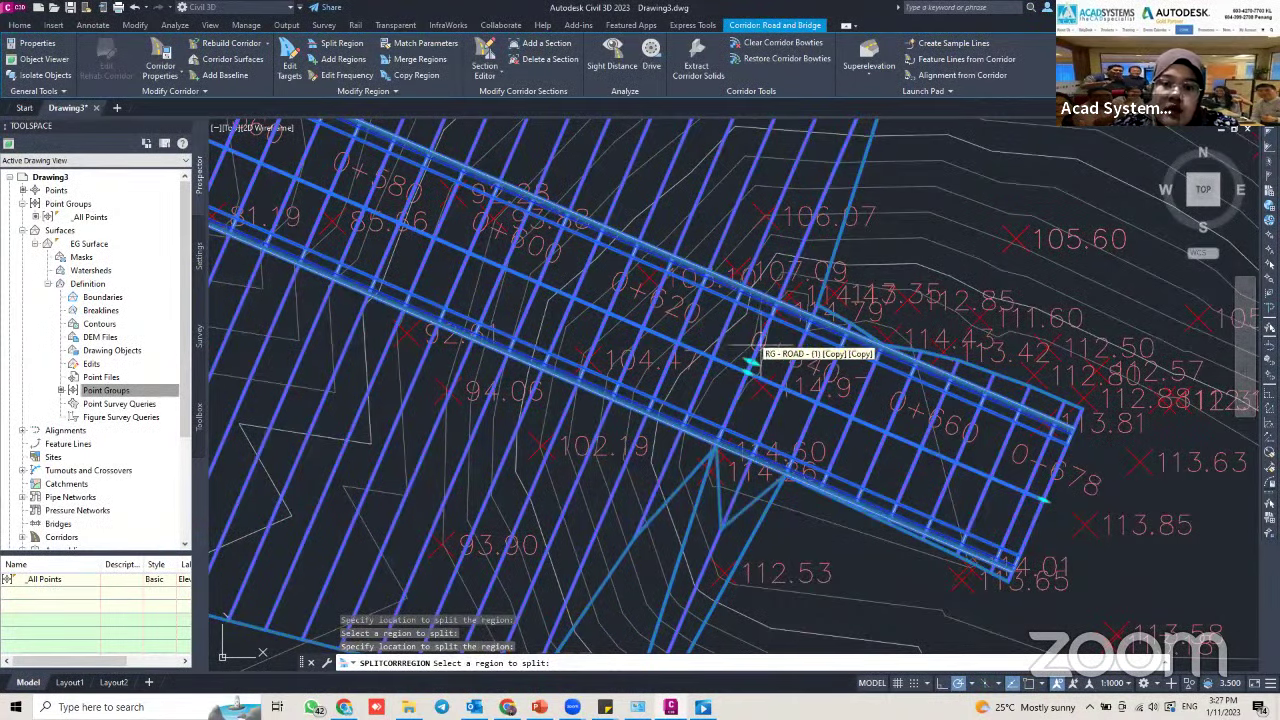
pyautogui.scroll(-2, 712, 343)
pyautogui.scroll(-6, 711, 340)
pyautogui.moveTo(484, 262)
pyautogui.mouseDown(button='middle')
pyautogui.moveTo(595, 296)
pyautogui.moveTo(648, 368)
pyautogui.mouseUp(button='middle')
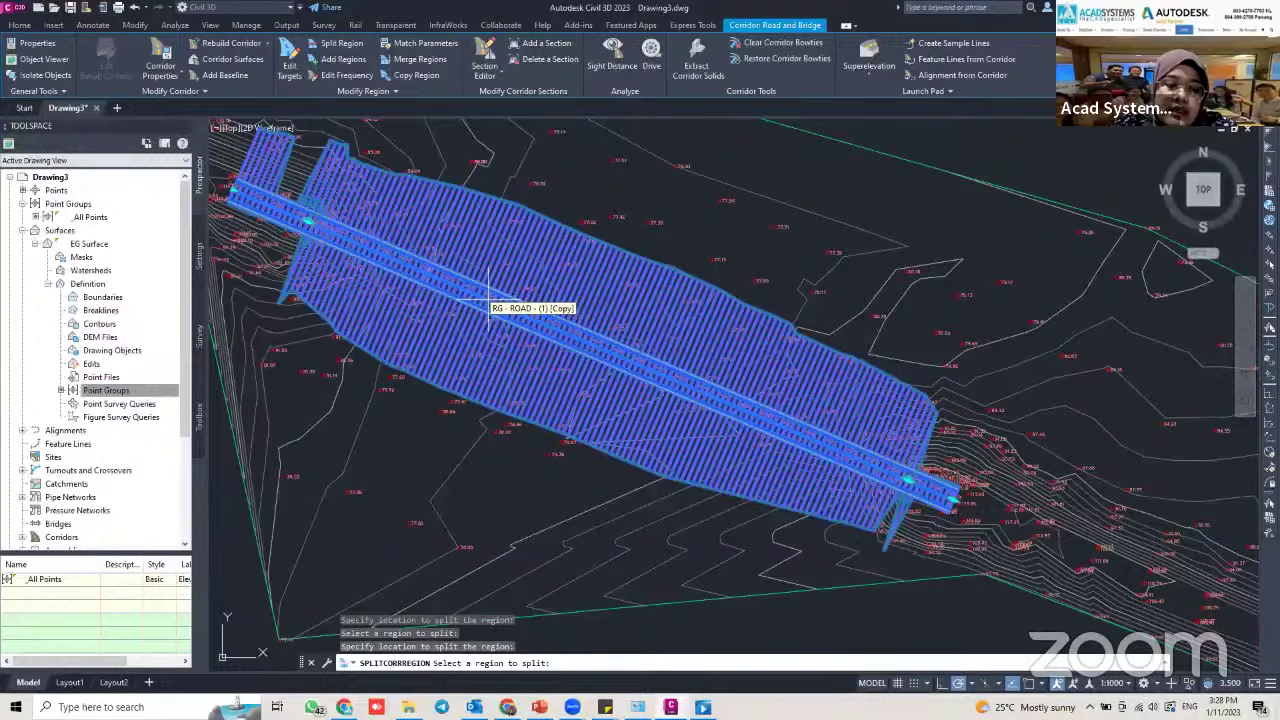
pyautogui.press('Escape')
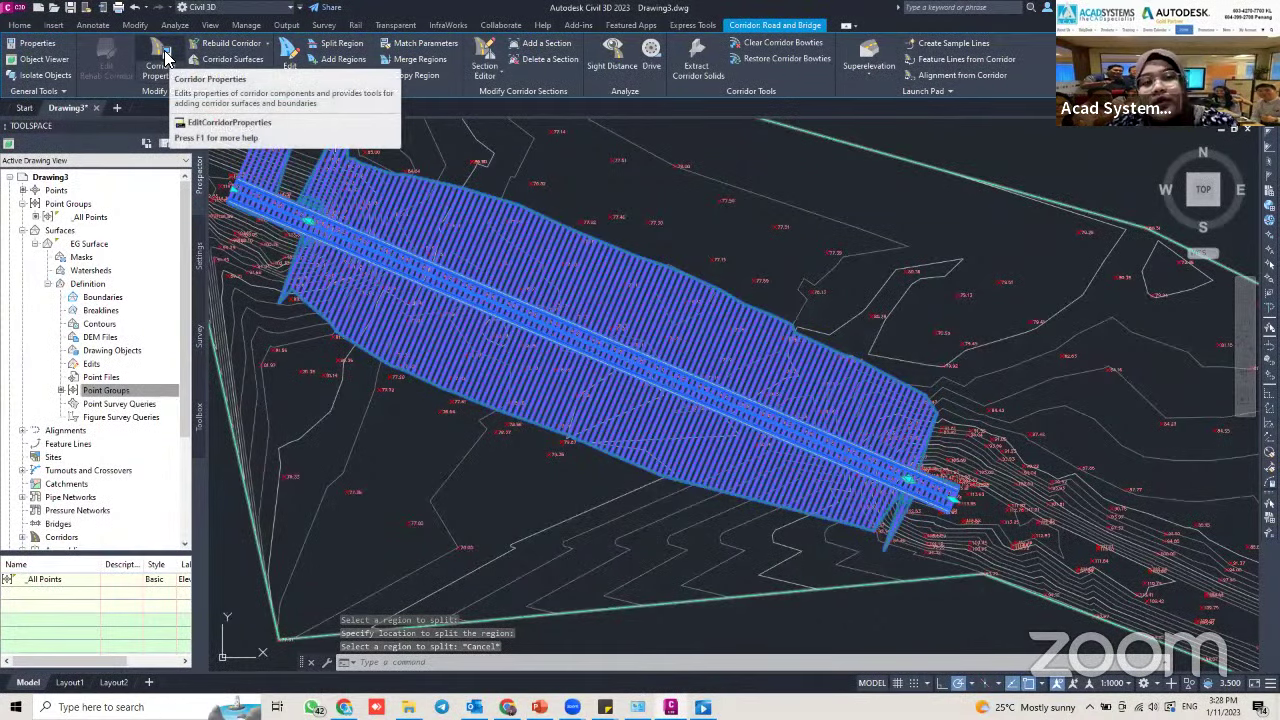
# In the corridor properties, assign the BRIDGE assembly to the middle region of the baseline
pyautogui.click(167, 56)
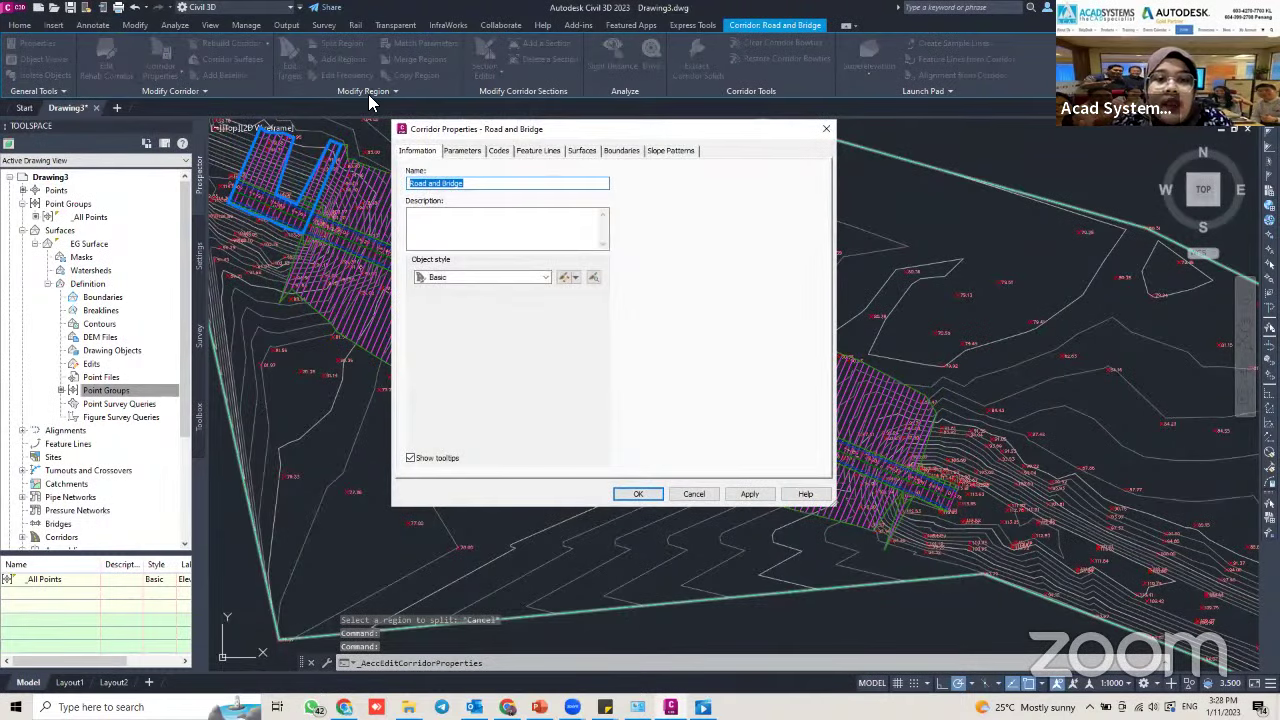
pyautogui.click(462, 151)
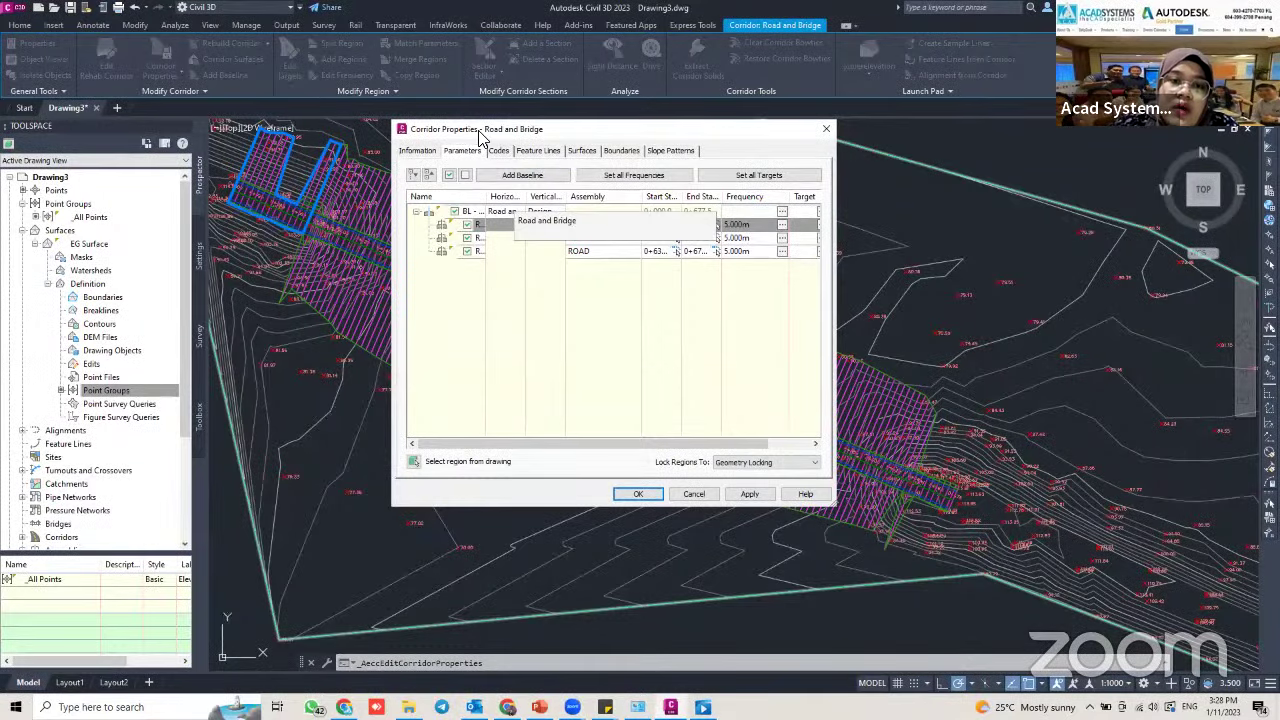
pyautogui.moveTo(482, 134); pyautogui.dragTo(503, 150)
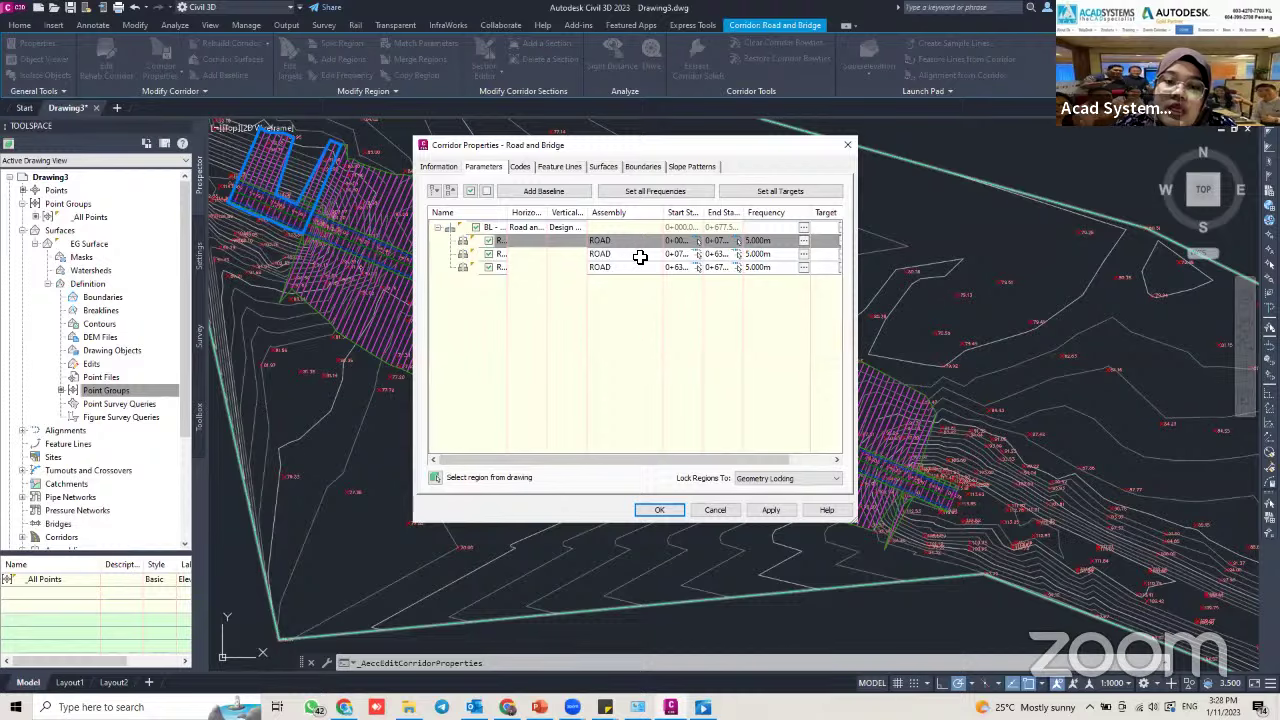
pyautogui.doubleClick(572, 255)
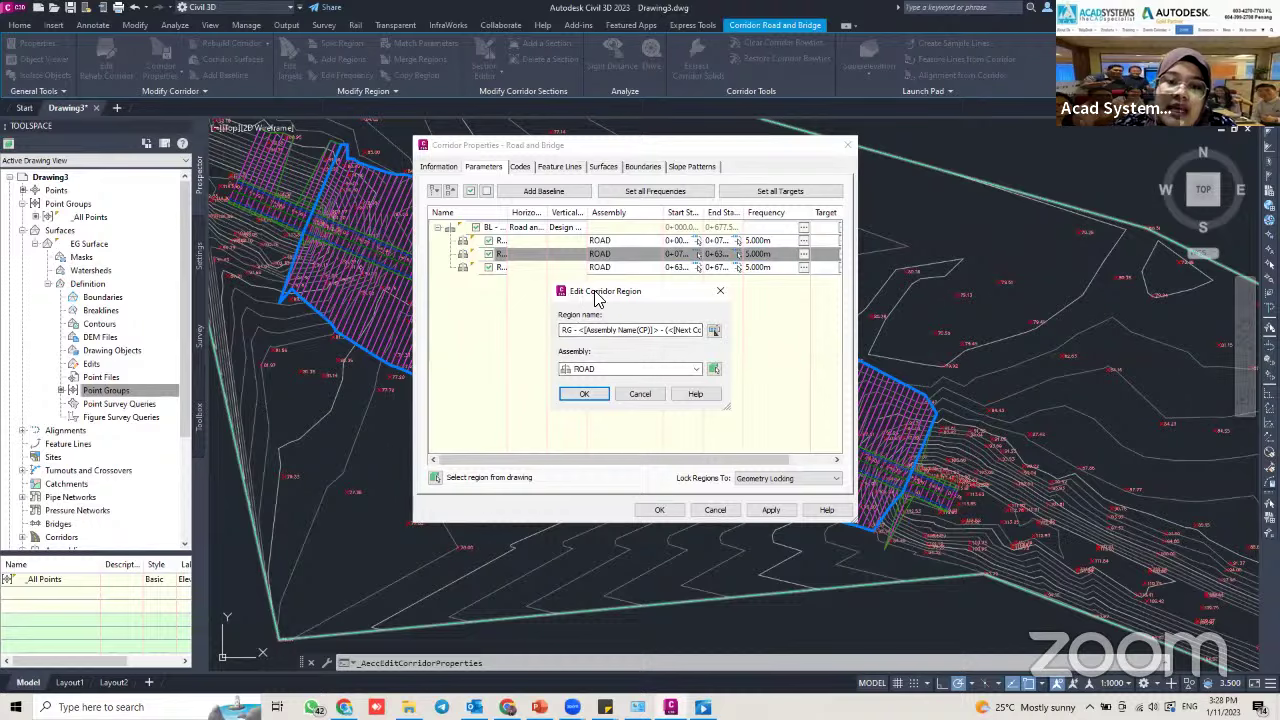
pyautogui.moveTo(645, 298); pyautogui.dragTo(640, 258)
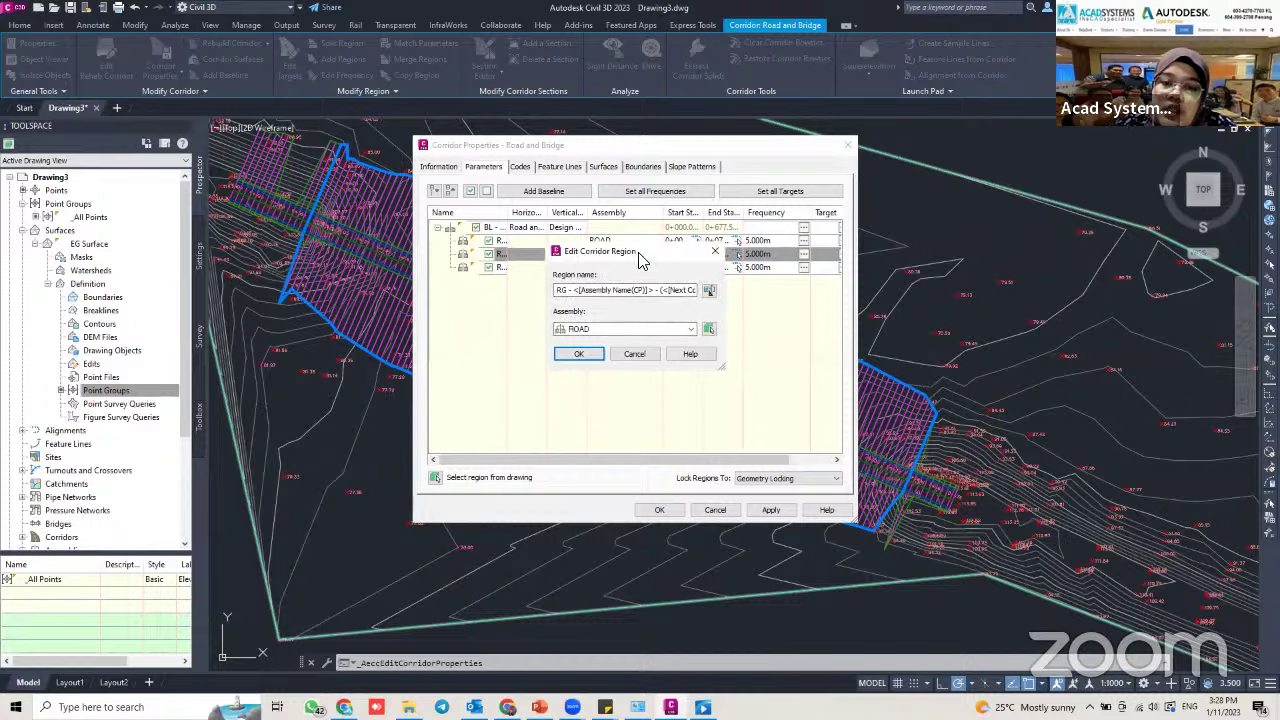
pyautogui.click(600, 329)
pyautogui.click(593, 343)
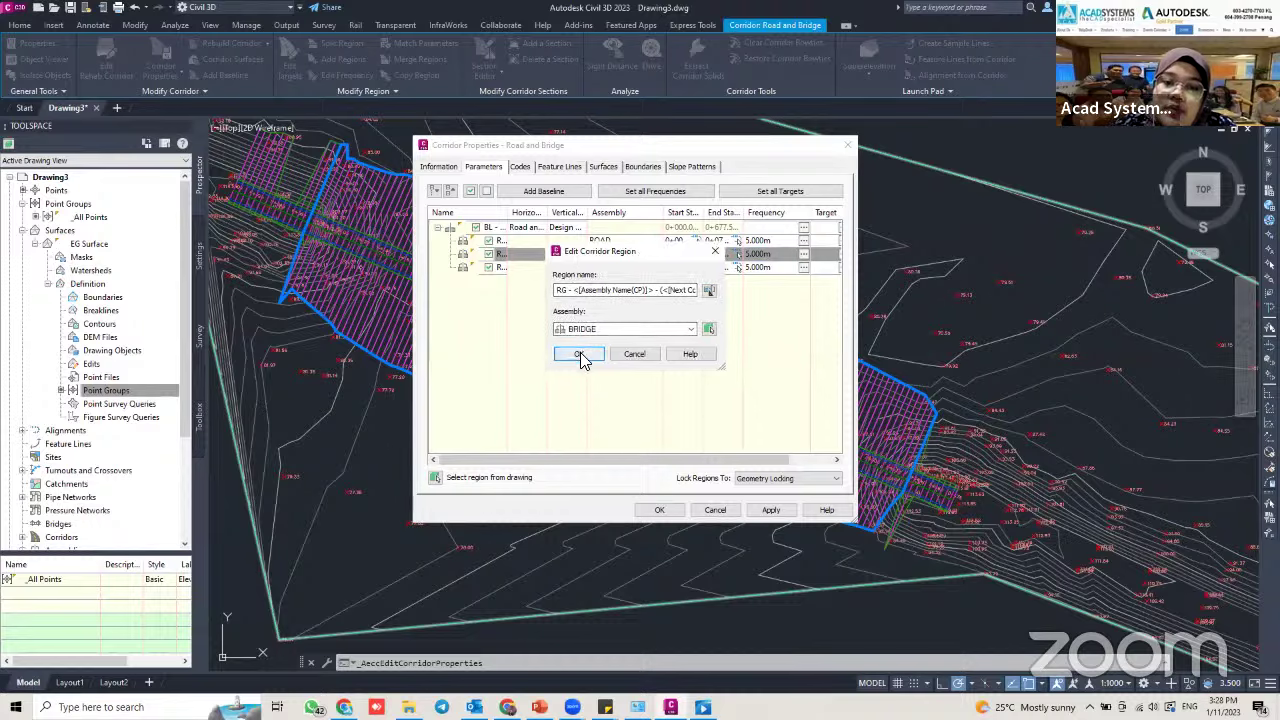
pyautogui.click(579, 356)
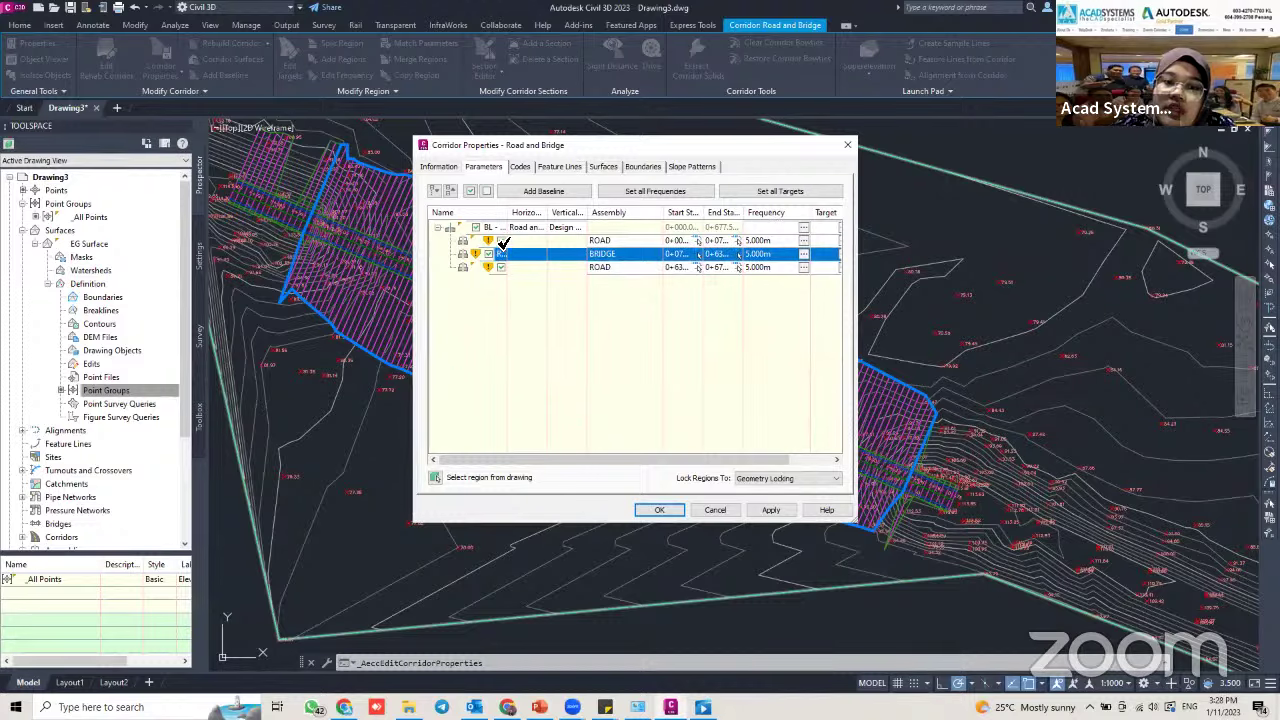
# Apply the changed corridor properties, rebuild the corridor and accept the settings
pyautogui.click(768, 510)
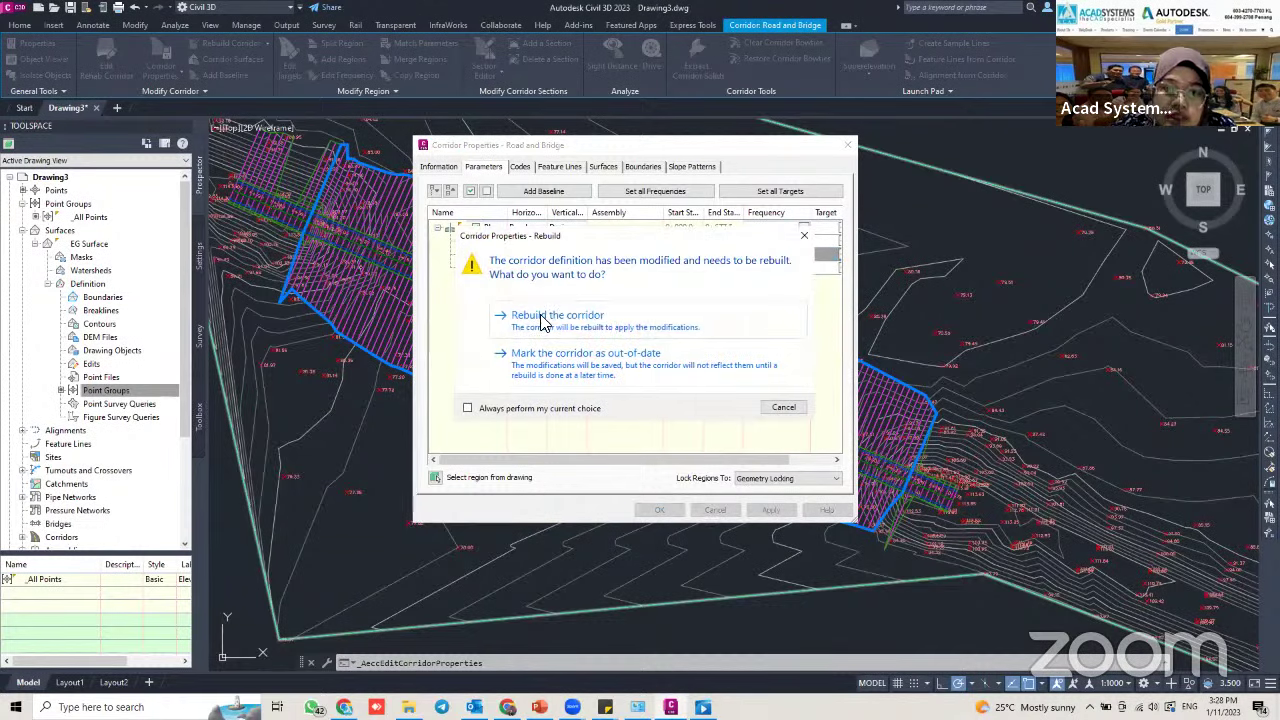
pyautogui.click(543, 318)
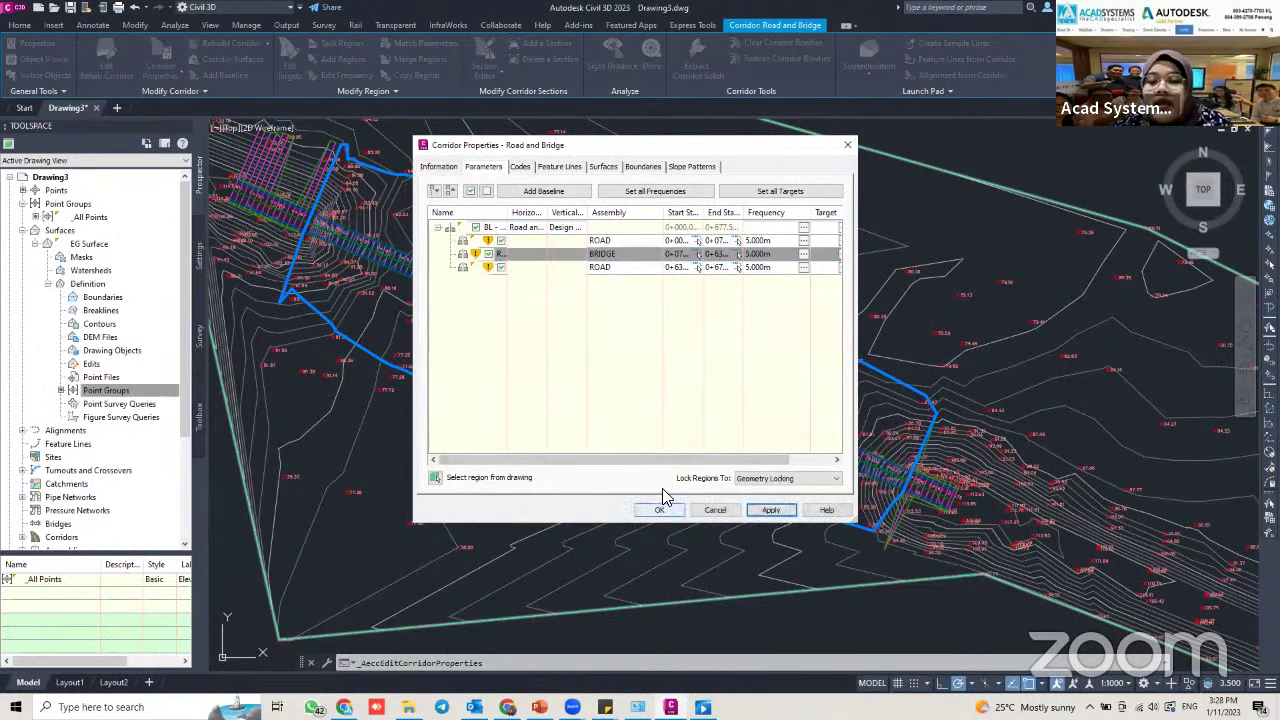
pyautogui.click(659, 510)
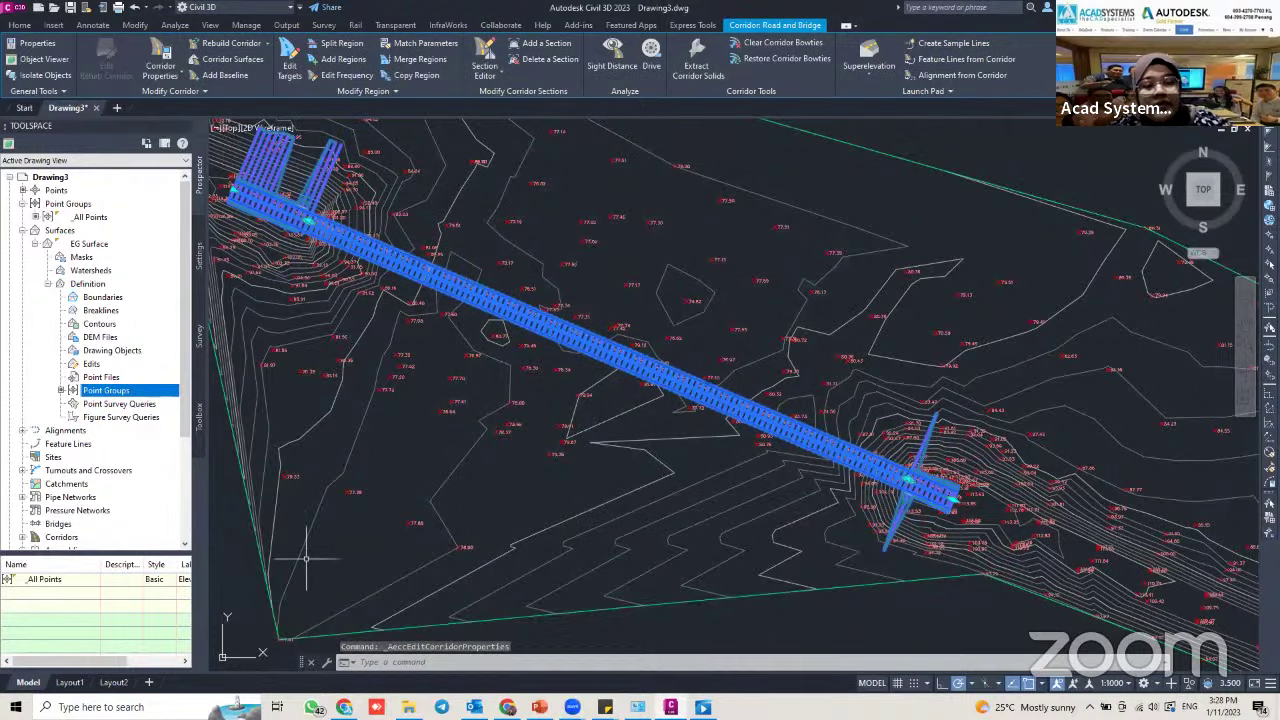
# Show the selected corridor in the Object Viewer to inspect its road and bridge sections
pyautogui.rightClick(681, 382)
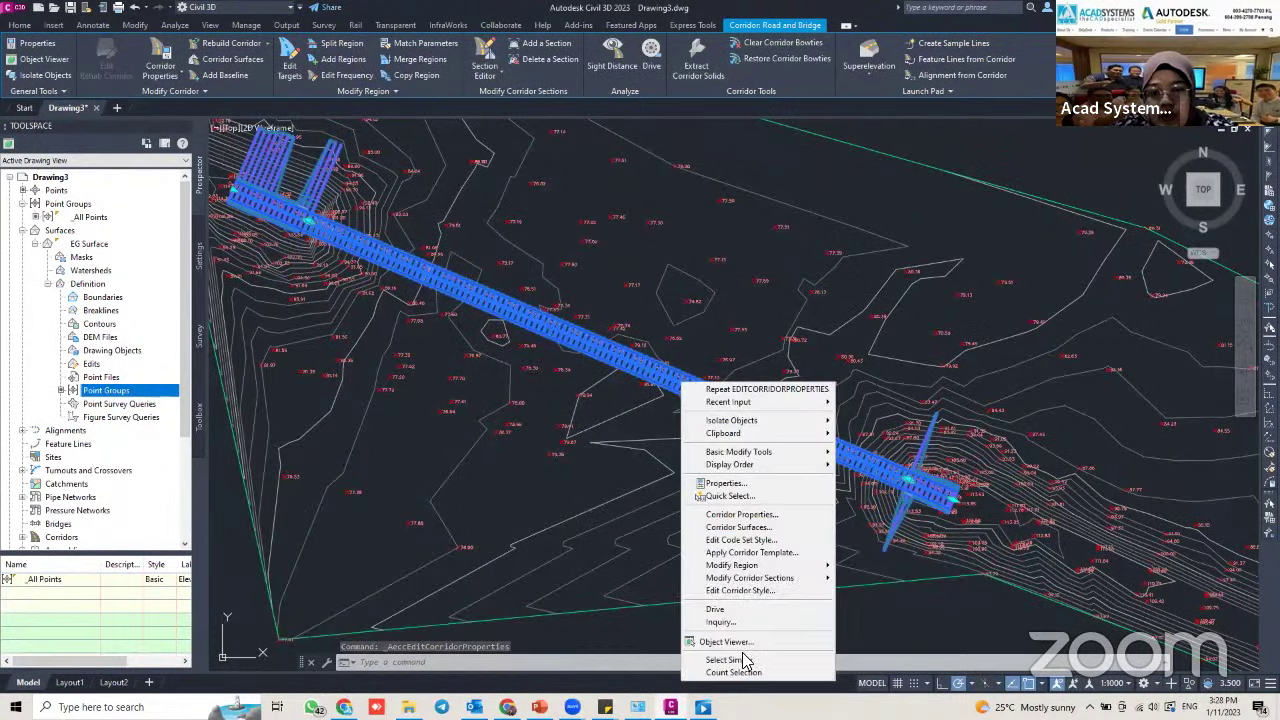
pyautogui.click(741, 662)
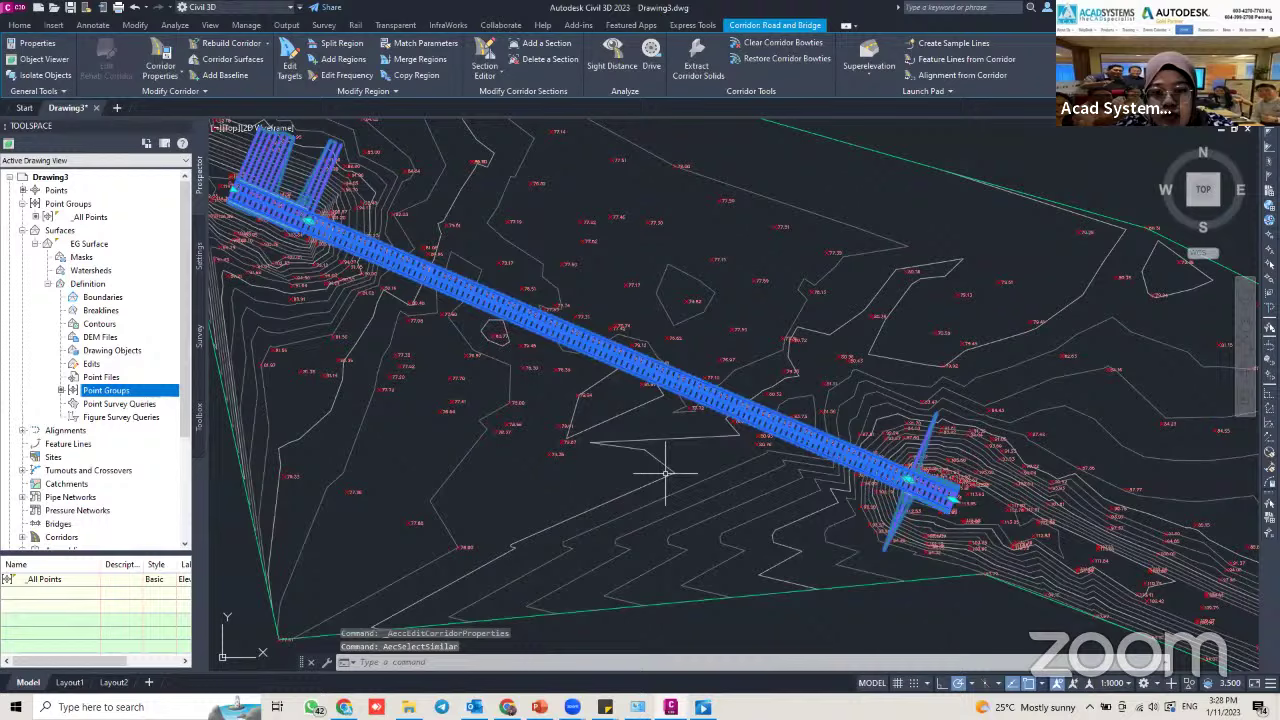
pyautogui.rightClick(742, 412)
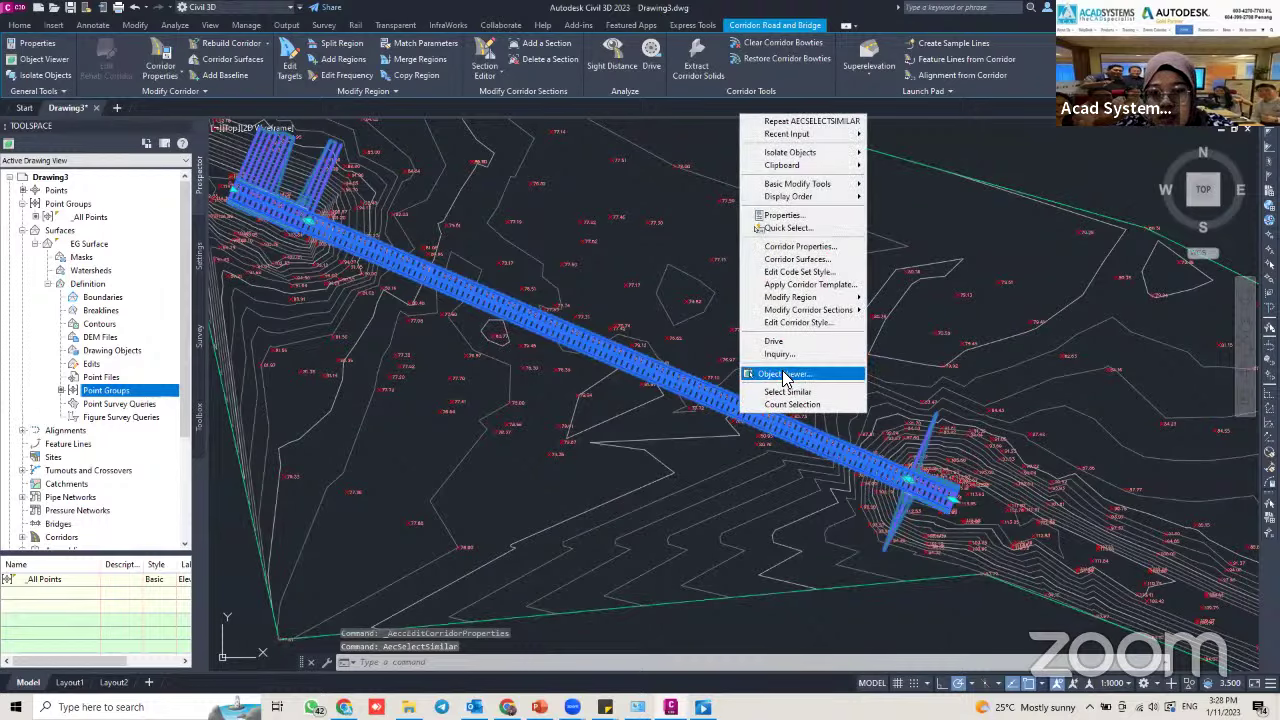
pyautogui.click(786, 375)
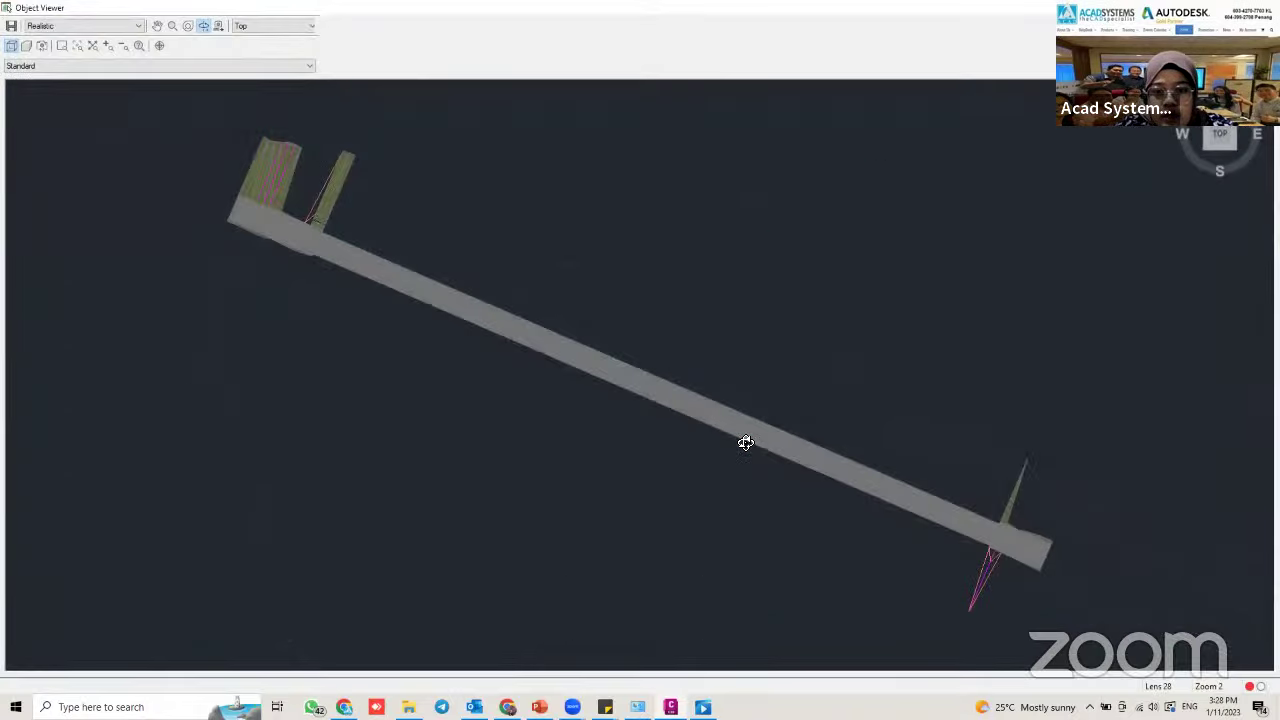
# Examine the corridor model in the Object Viewer by orbiting it and viewing it from the Front and SW Isometric directions
pyautogui.moveTo(746, 440); pyautogui.dragTo(971, 480)
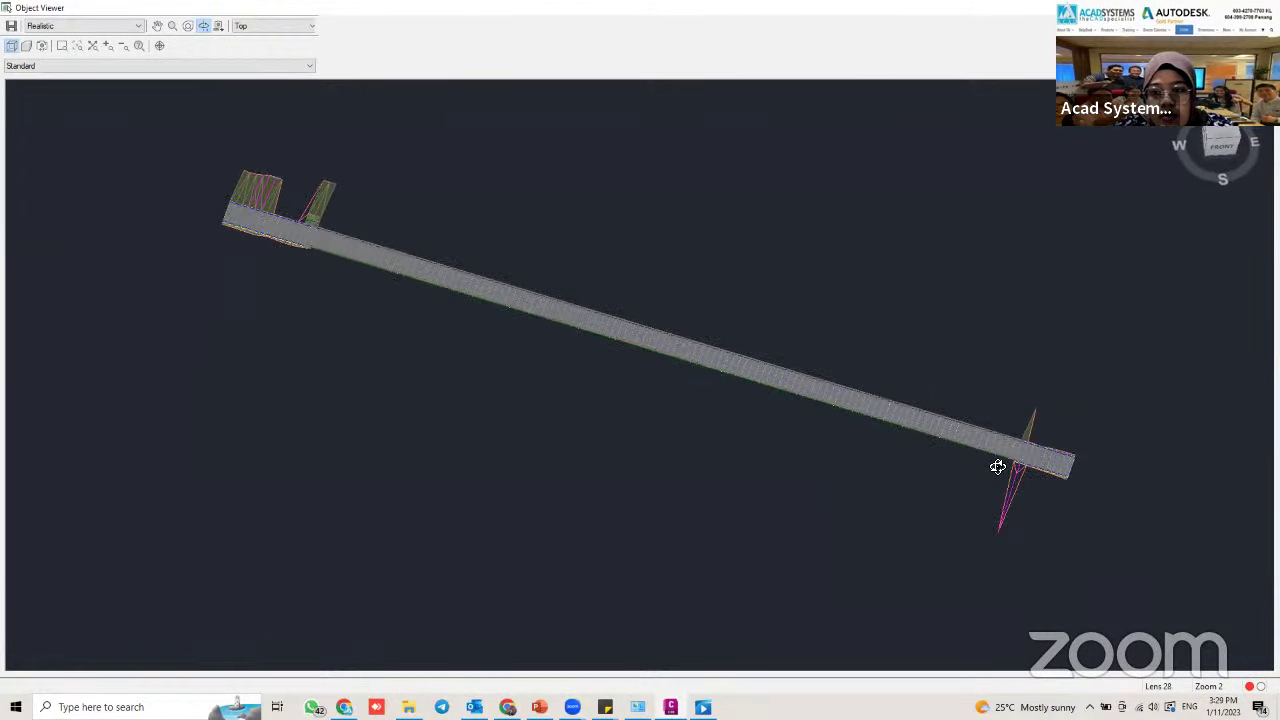
pyautogui.scroll(5, 998, 466)
pyautogui.moveTo(989, 338); pyautogui.dragTo(298, 172)
pyautogui.click(262, 28)
pyautogui.click(265, 82)
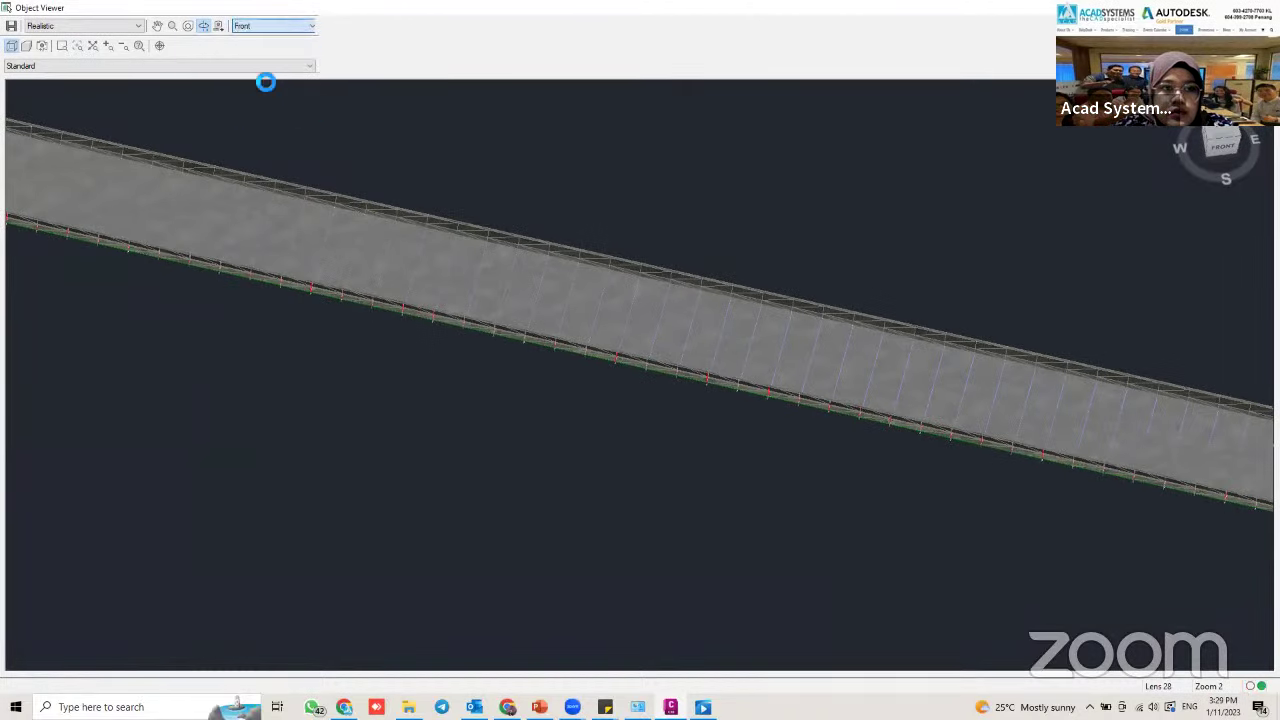
pyautogui.click(266, 31)
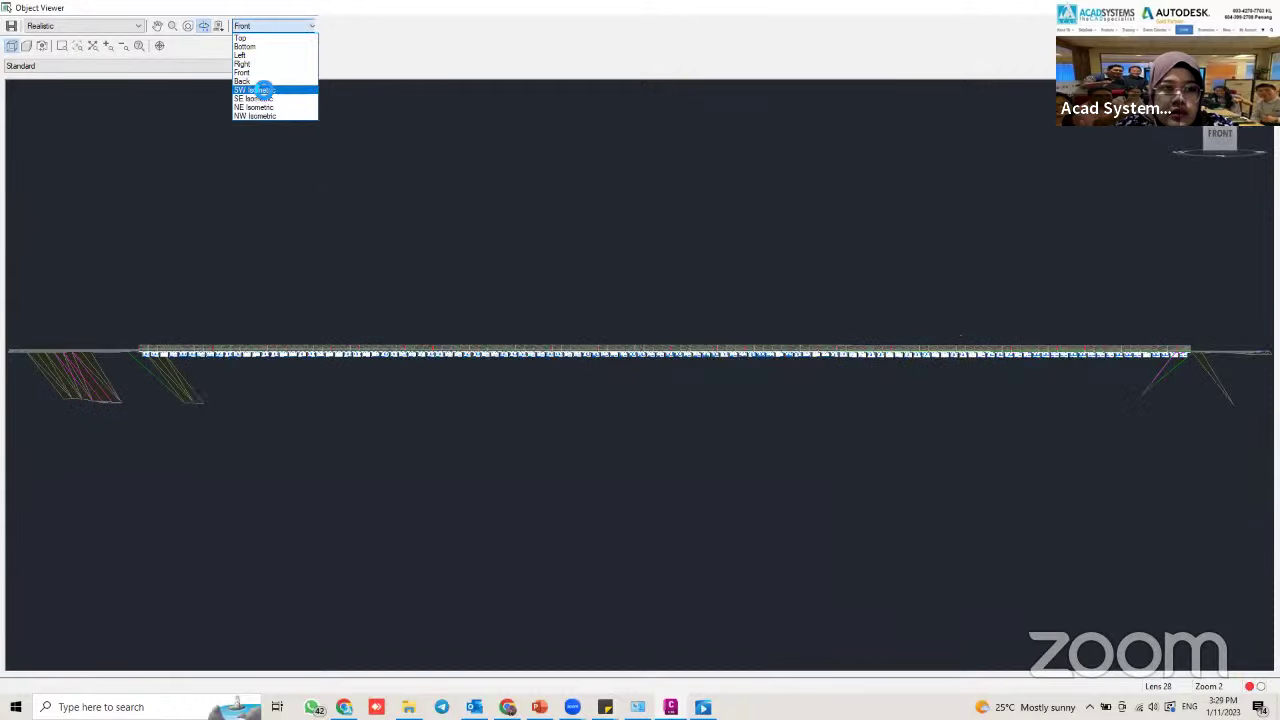
pyautogui.click(266, 92)
# Inspect the transition between the road and bridge sections at the corridor's start, and close the Object Viewer
pyautogui.scroll(5, 343, 443)
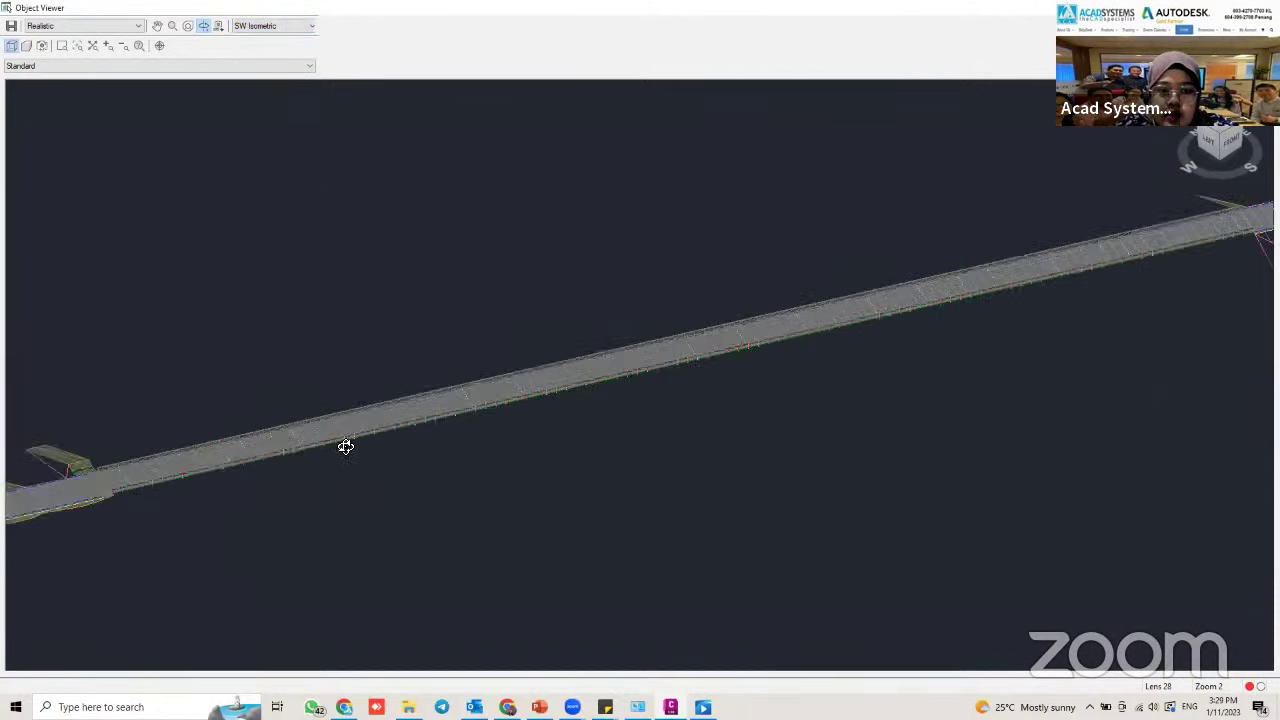
pyautogui.moveTo(246, 422); pyautogui.dragTo(423, 374, button='middle')
pyautogui.moveTo(805, 312); pyautogui.dragTo(610, 370, button='middle')
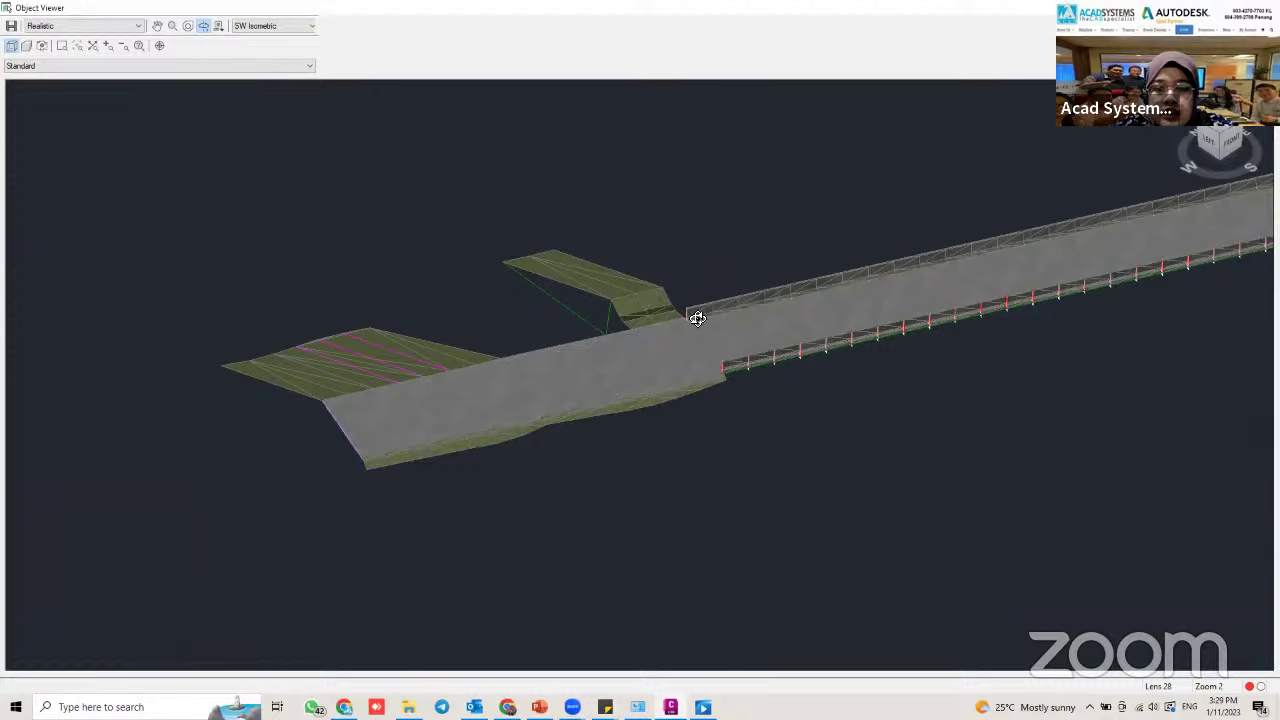
pyautogui.moveTo(733, 332); pyautogui.dragTo(471, 371, button='middle')
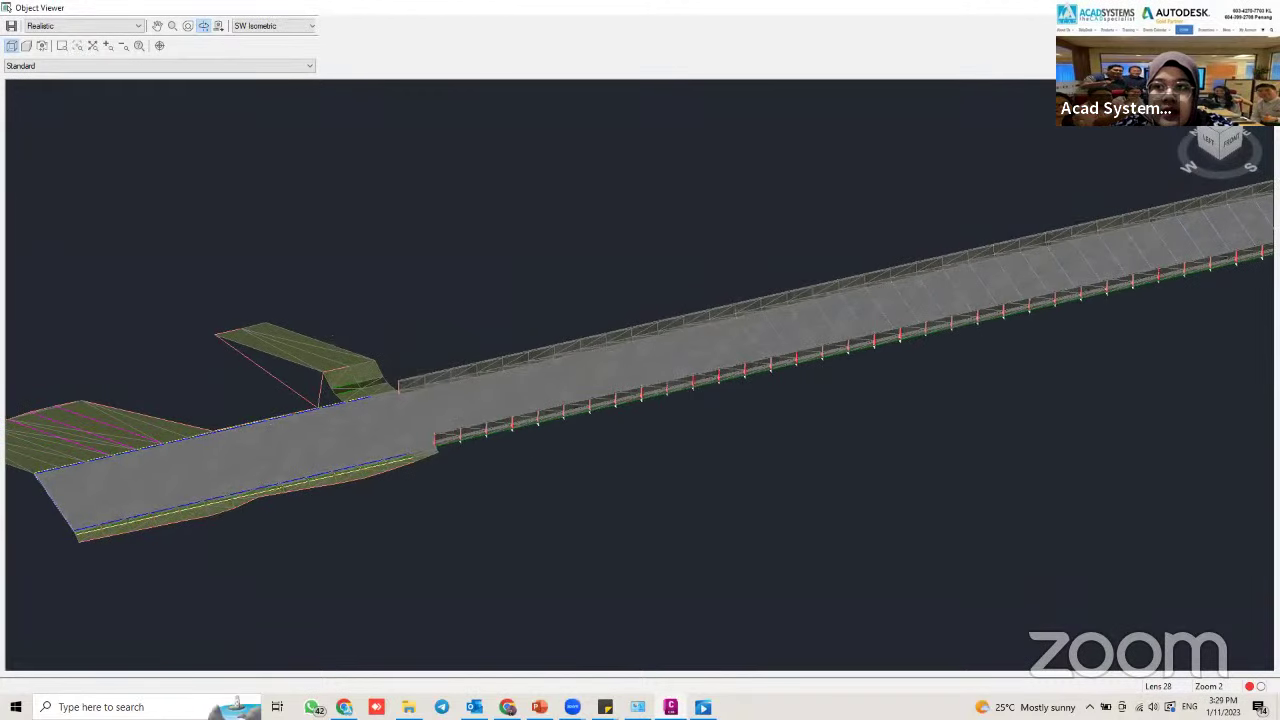
pyautogui.click(1264, 8)
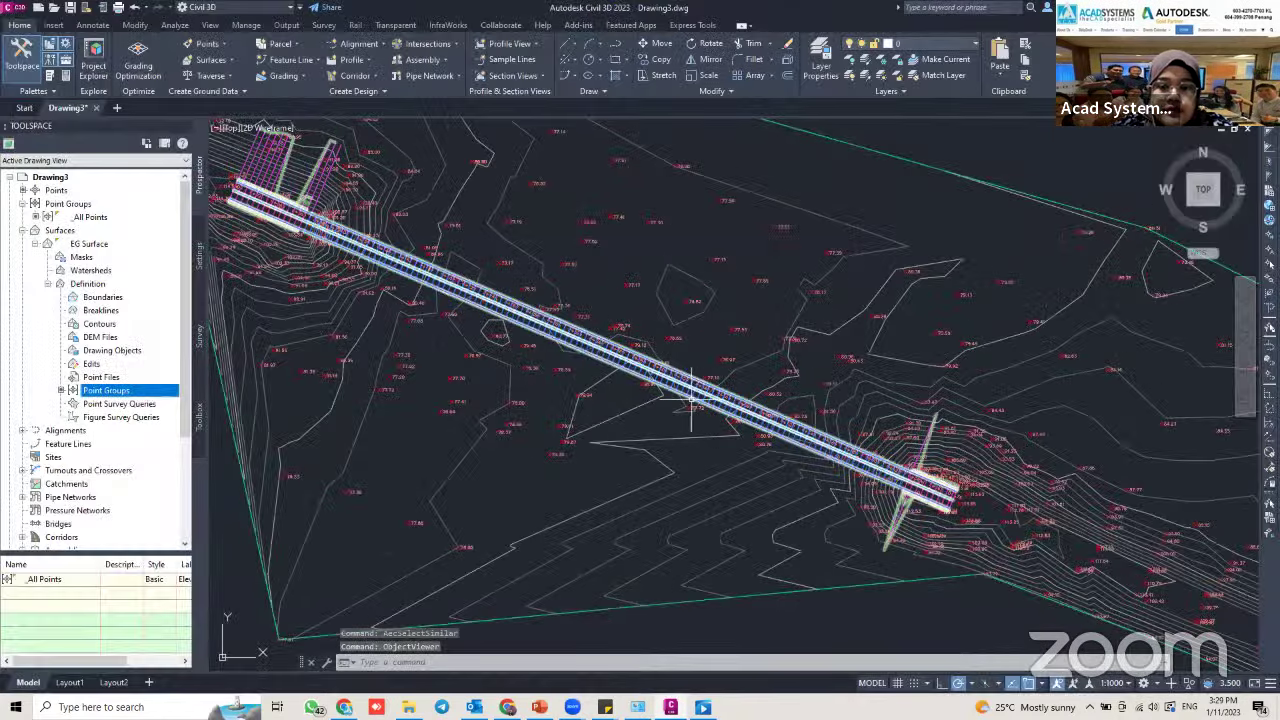
# Draw a narrow rectangle spanning the corridor's width, with its first corner on the first bridge section line between stations 0+060 and 0+080
pyautogui.scroll(4, 398, 259)
pyautogui.scroll(2, 398, 261)
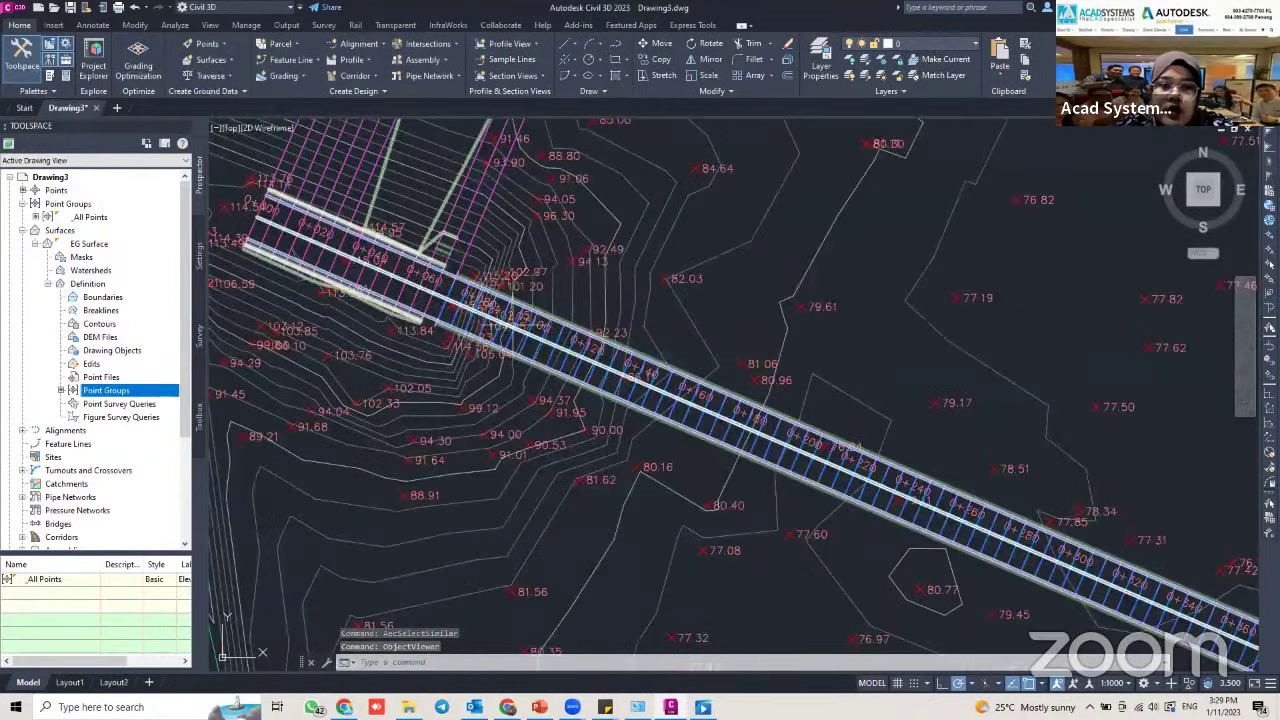
pyautogui.moveTo(484, 305); pyautogui.dragTo(408, 269, button='middle')
pyautogui.moveTo(1000, 500); pyautogui.dragTo(714, 337, button='middle')
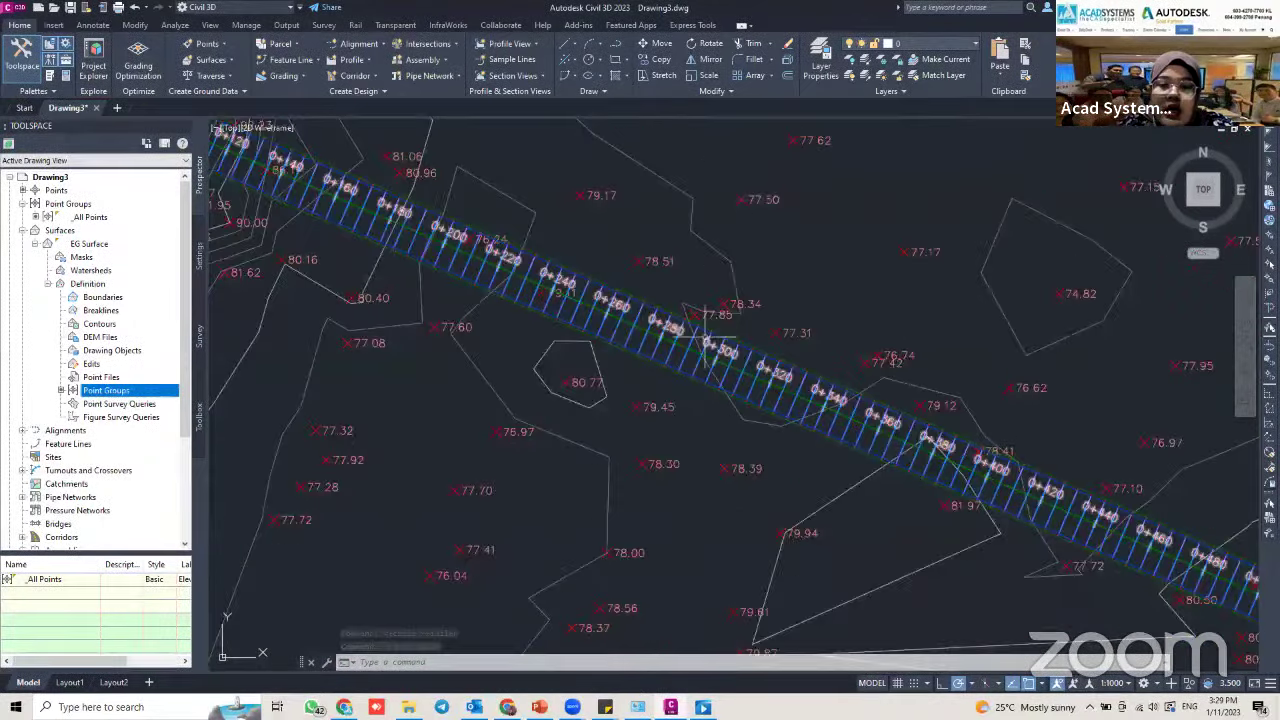
pyautogui.scroll(-3, 640, 325)
pyautogui.moveTo(560, 300); pyautogui.dragTo(711, 363, button='middle')
pyautogui.scroll(3, 530, 310)
pyautogui.moveTo(490, 200)
pyautogui.mouseDown(button='middle')
pyautogui.moveTo(551, 257)
pyautogui.moveTo(499, 253)
pyautogui.mouseUp(button='middle')
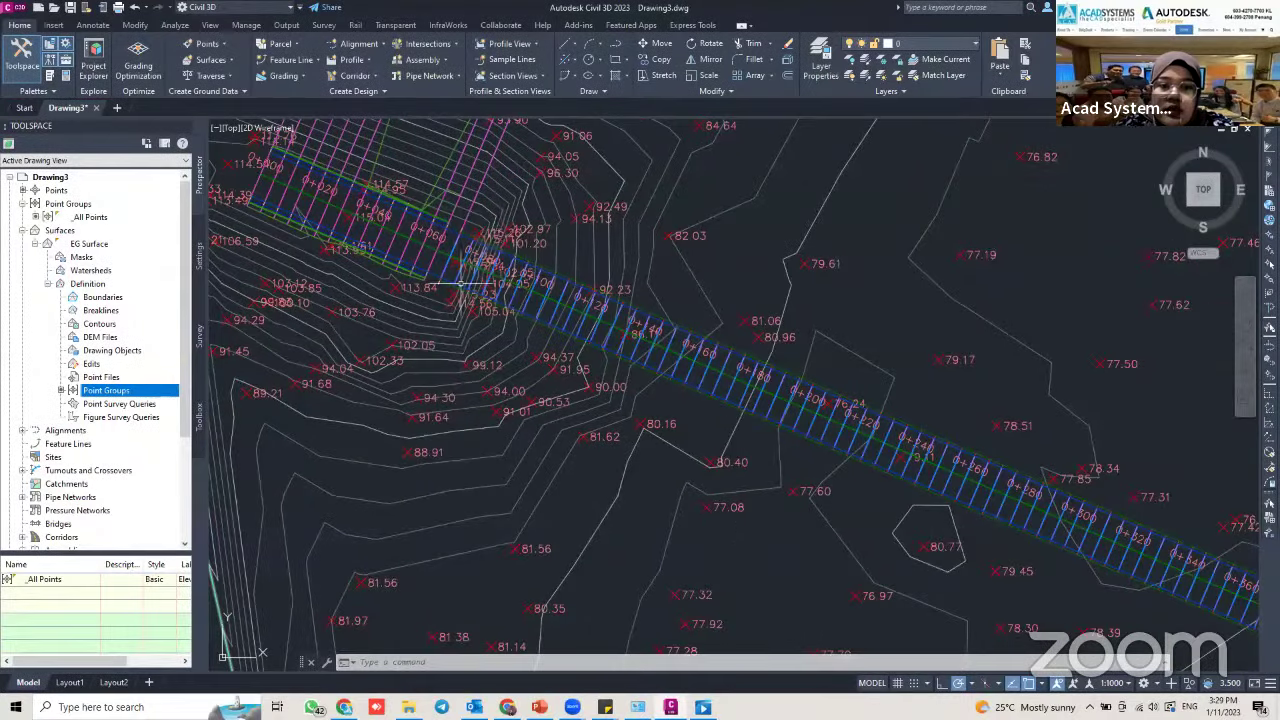
pyautogui.scroll(4, 446, 240)
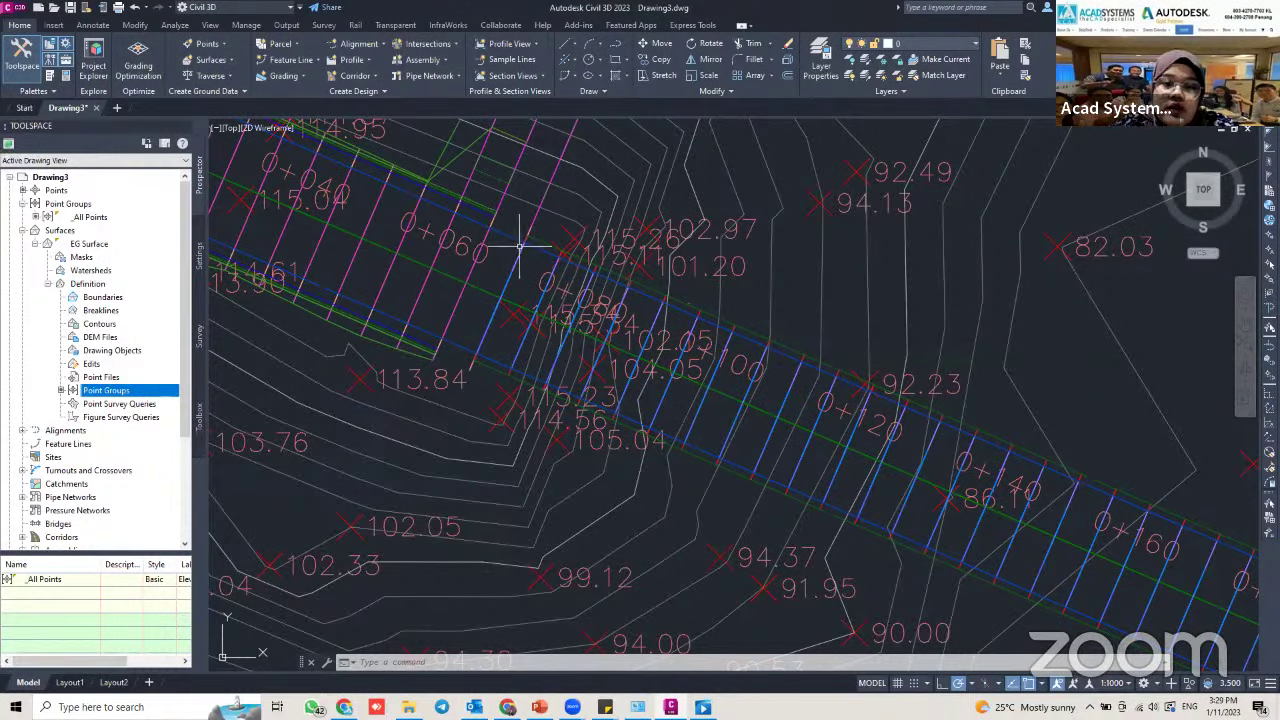
pyautogui.click(617, 62)
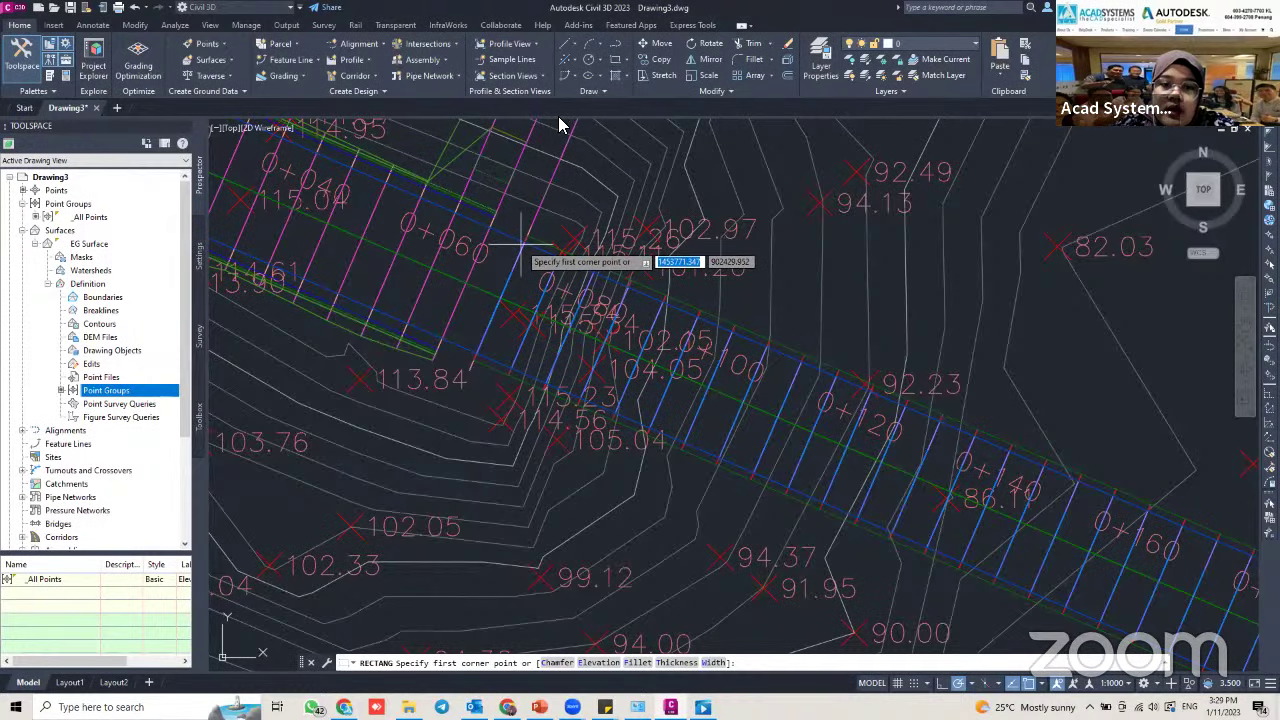
pyautogui.scroll(1, 522, 244)
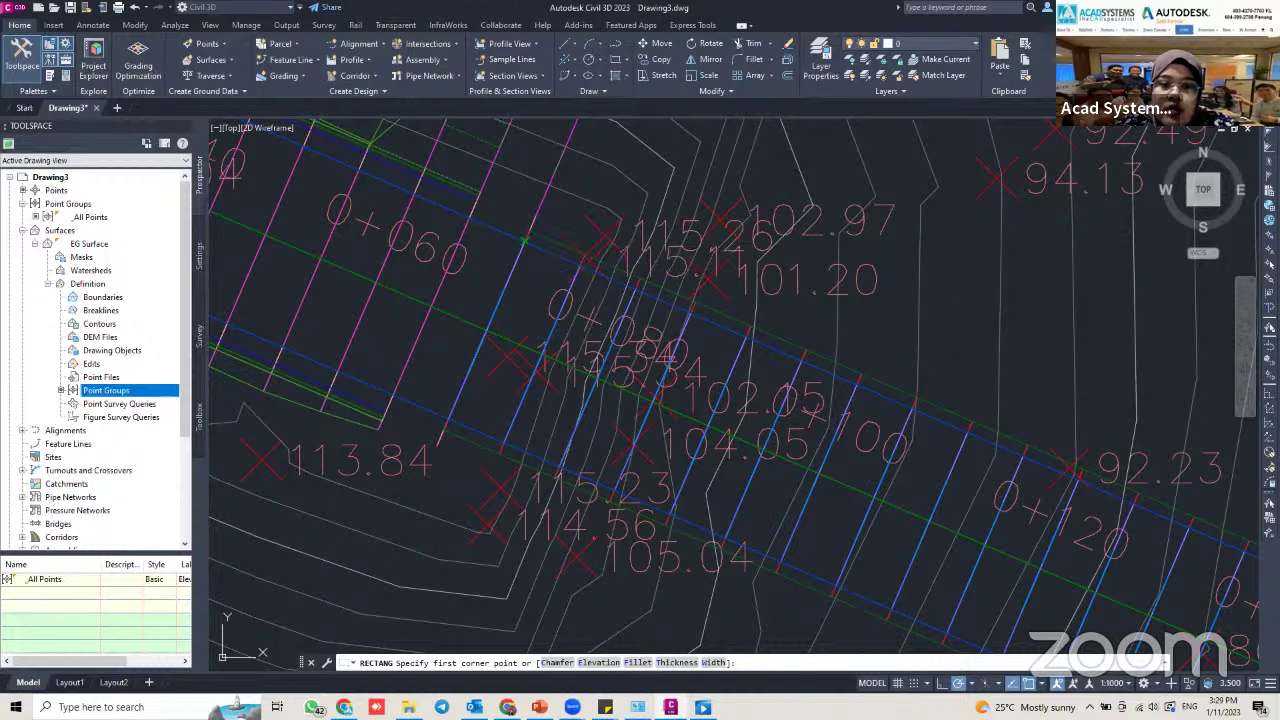
pyautogui.click(528, 244)
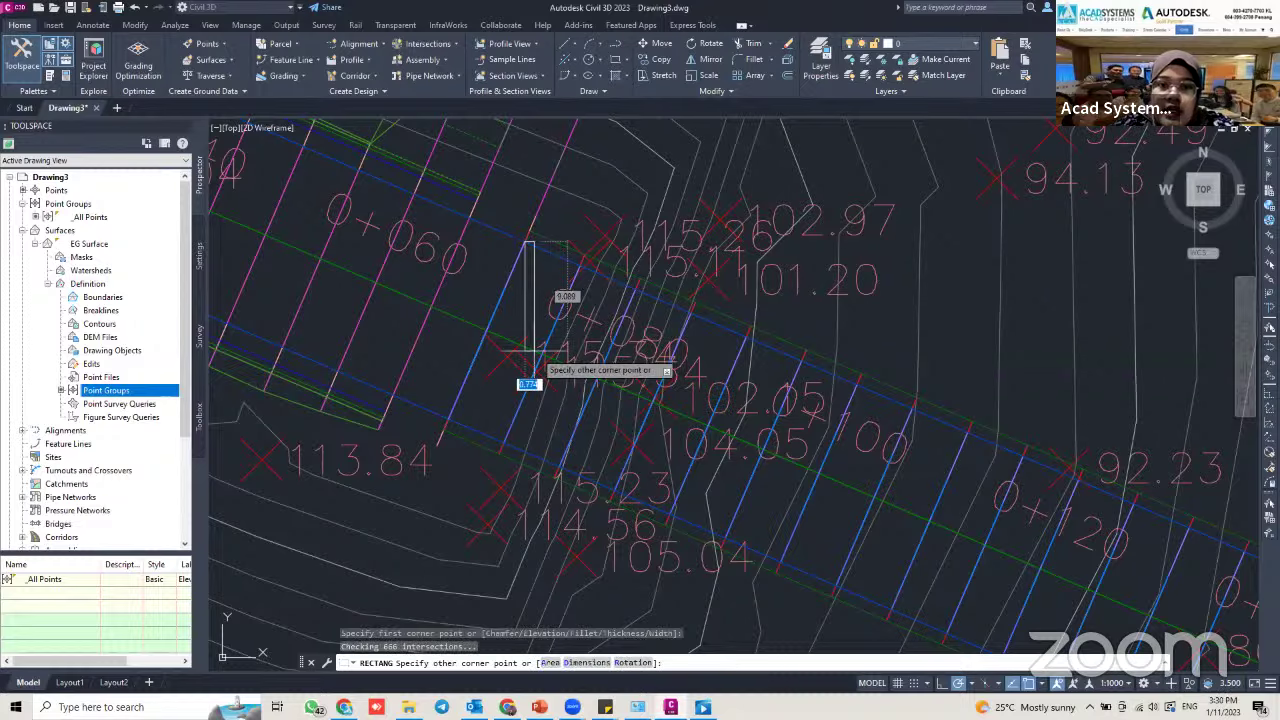
pyautogui.click(587, 460)
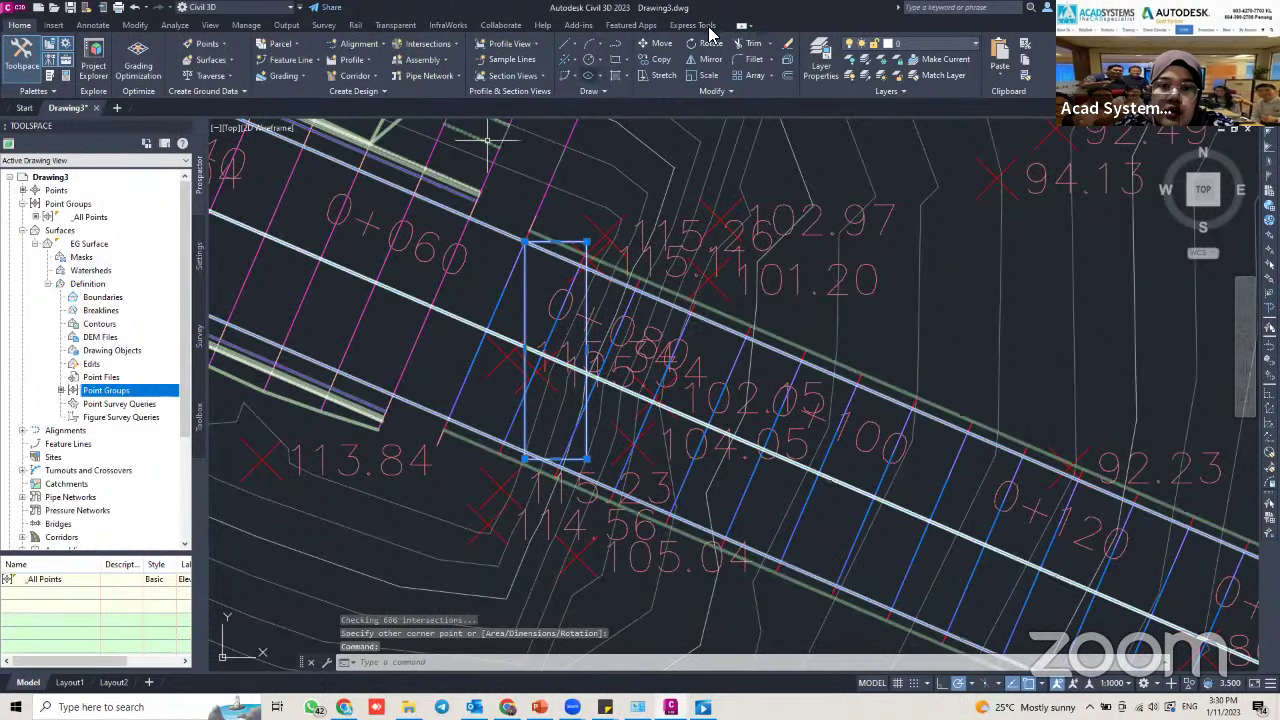
# Rotate the rectangle about its northwest corner so its sides align with the corridor section lines, and finish the command
pyautogui.write('ro')
pyautogui.press('Return')
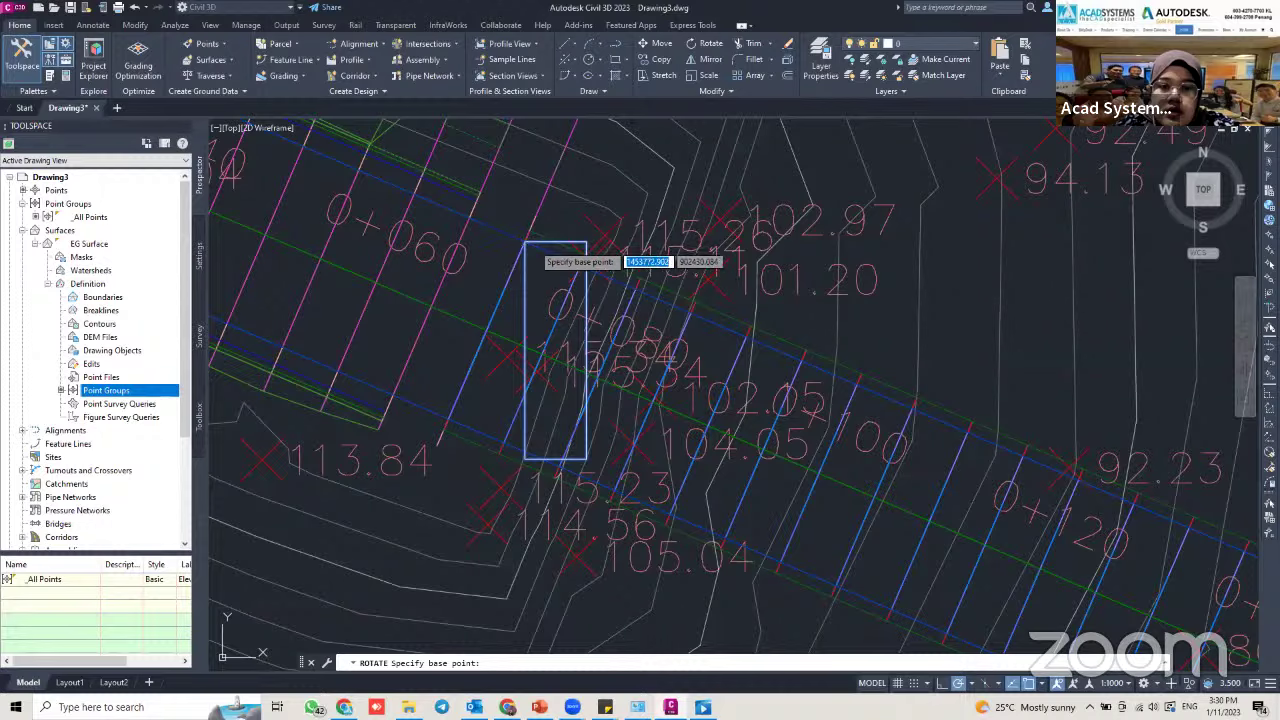
pyautogui.click(524, 243)
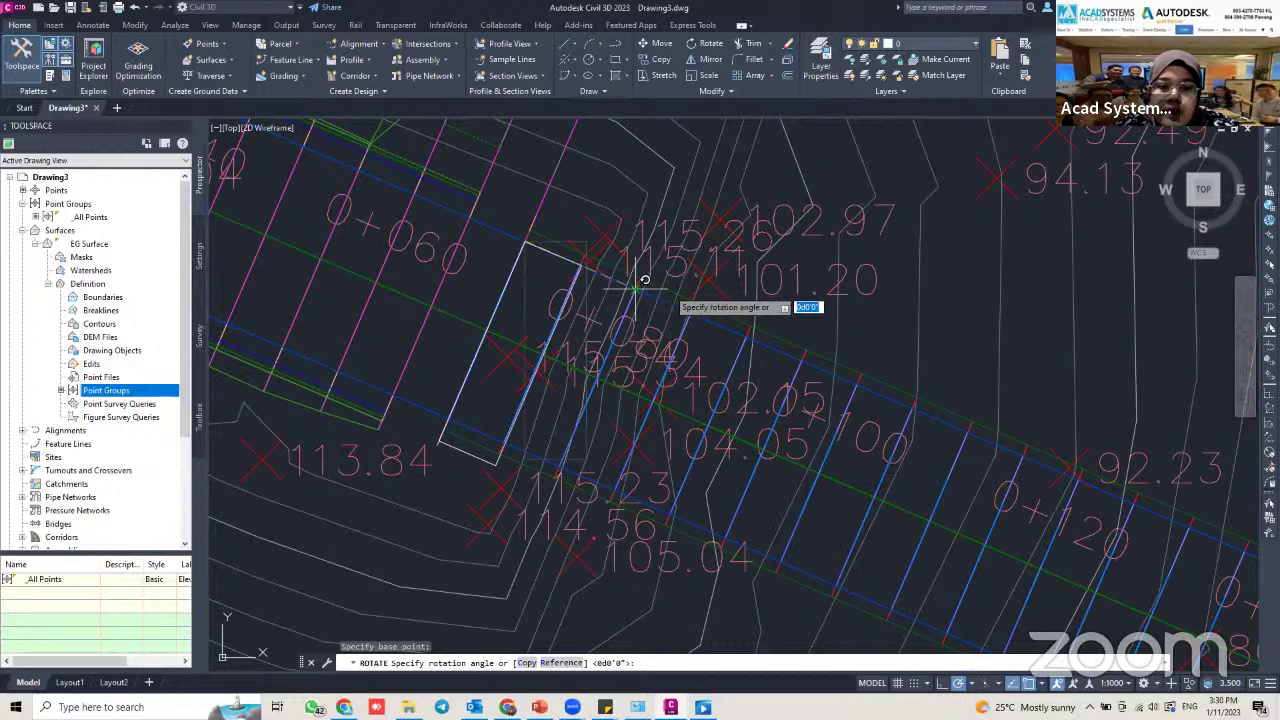
pyautogui.click(645, 284)
pyautogui.press('Escape')
pyautogui.press('Escape')
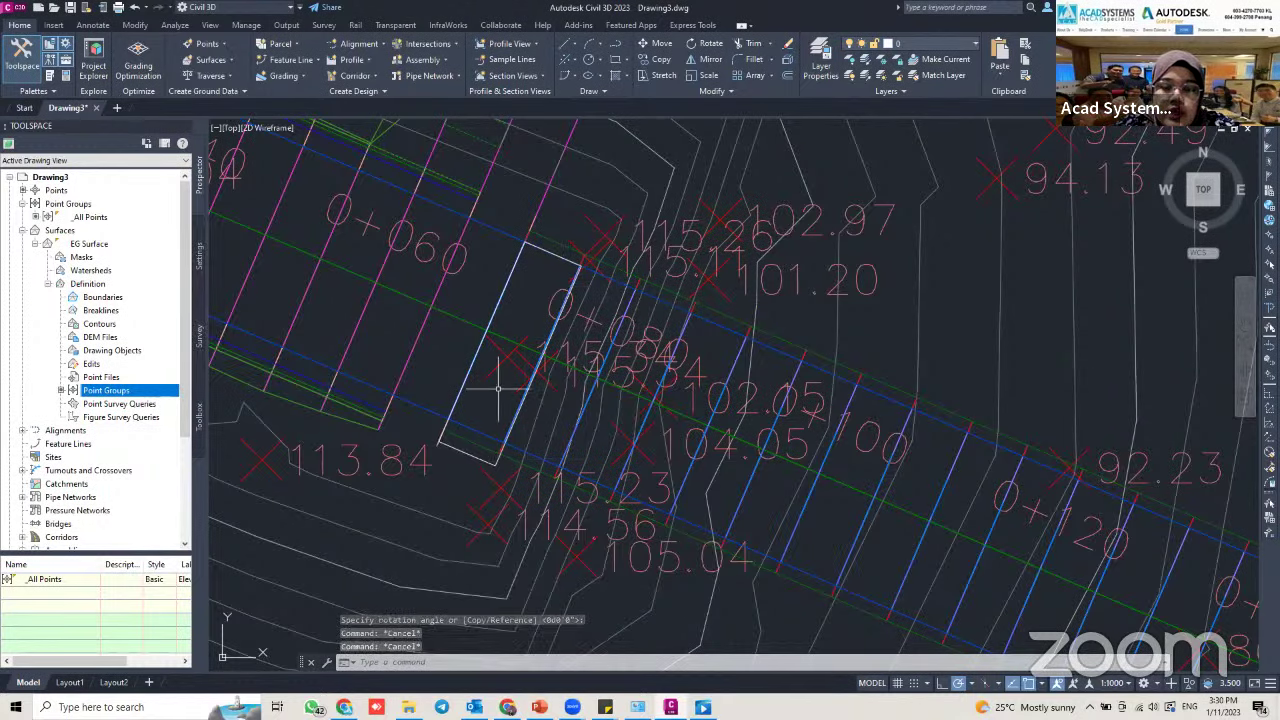
# Stretch the rectangle's southeast corner onto the corridor's outer edge line at the adjacent section line
pyautogui.moveTo(466, 434); pyautogui.dragTo(455, 410, button='middle')
pyautogui.scroll(5, 455, 410)
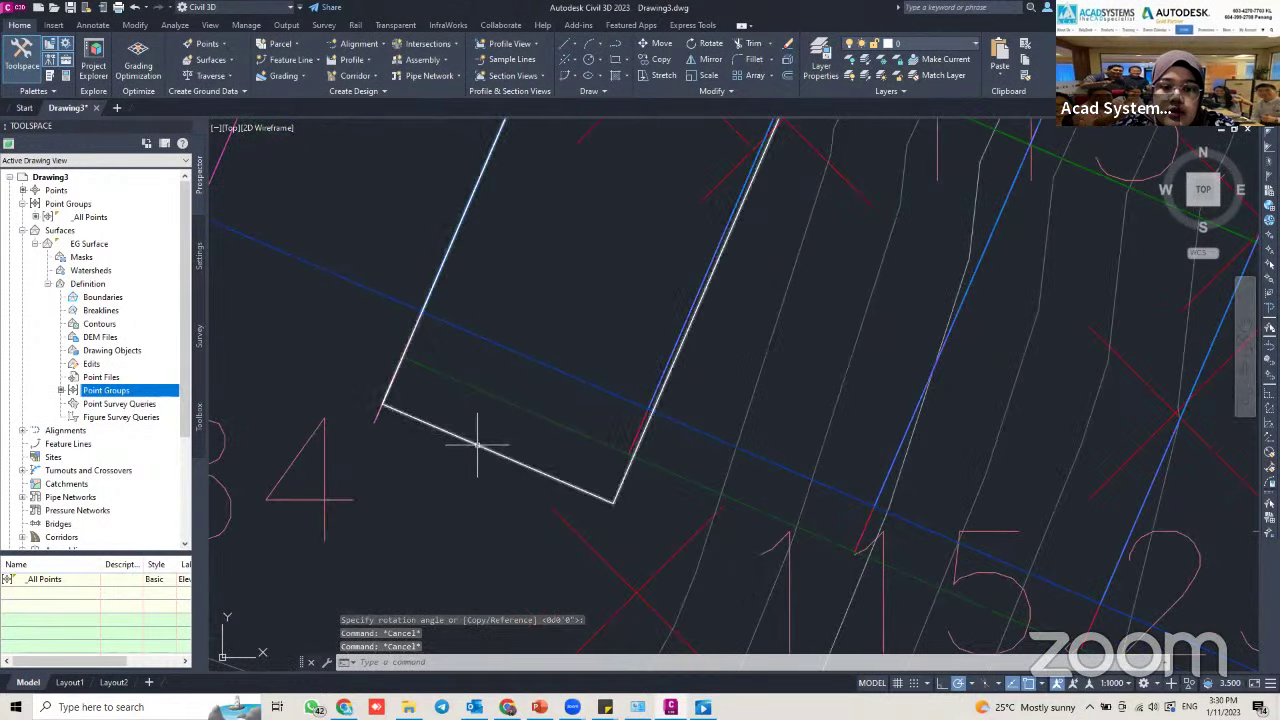
pyautogui.click(472, 440)
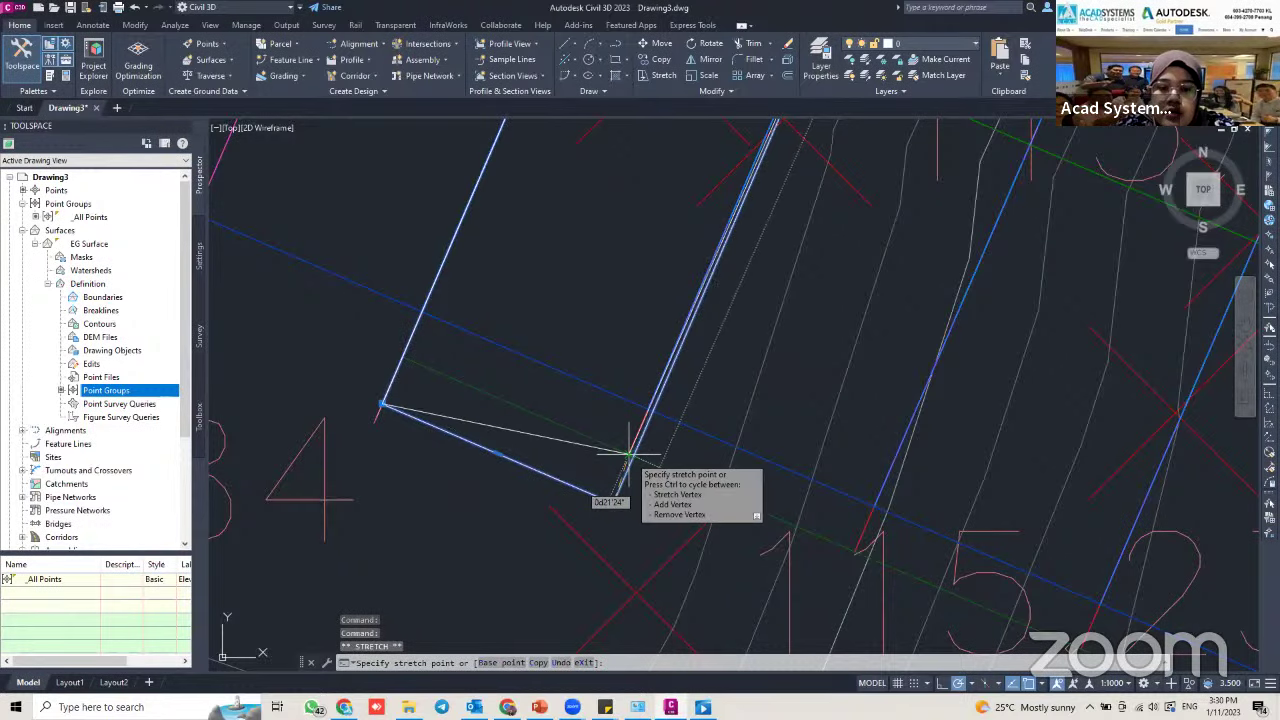
pyautogui.click(613, 502)
pyautogui.click(628, 455)
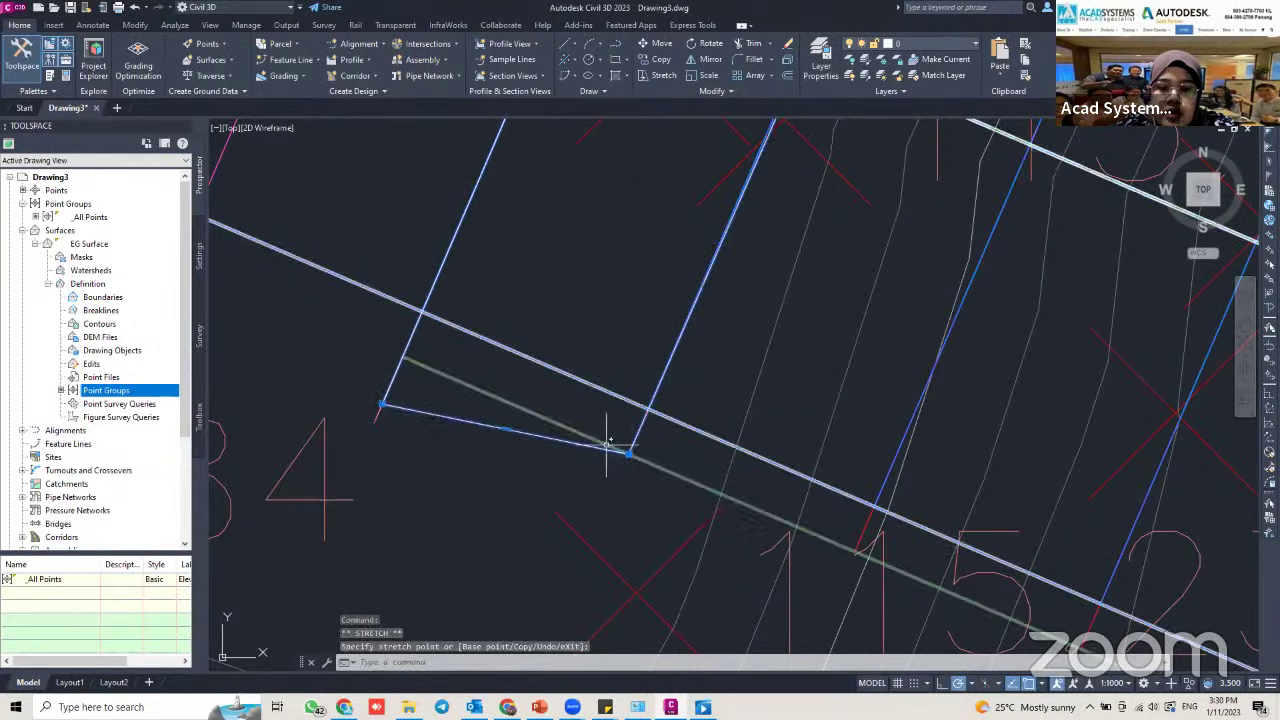
# Stretch the rectangle's southwest corner to the end of the corridor's outer edge line, using the Endpoint snap
pyautogui.click(383, 405)
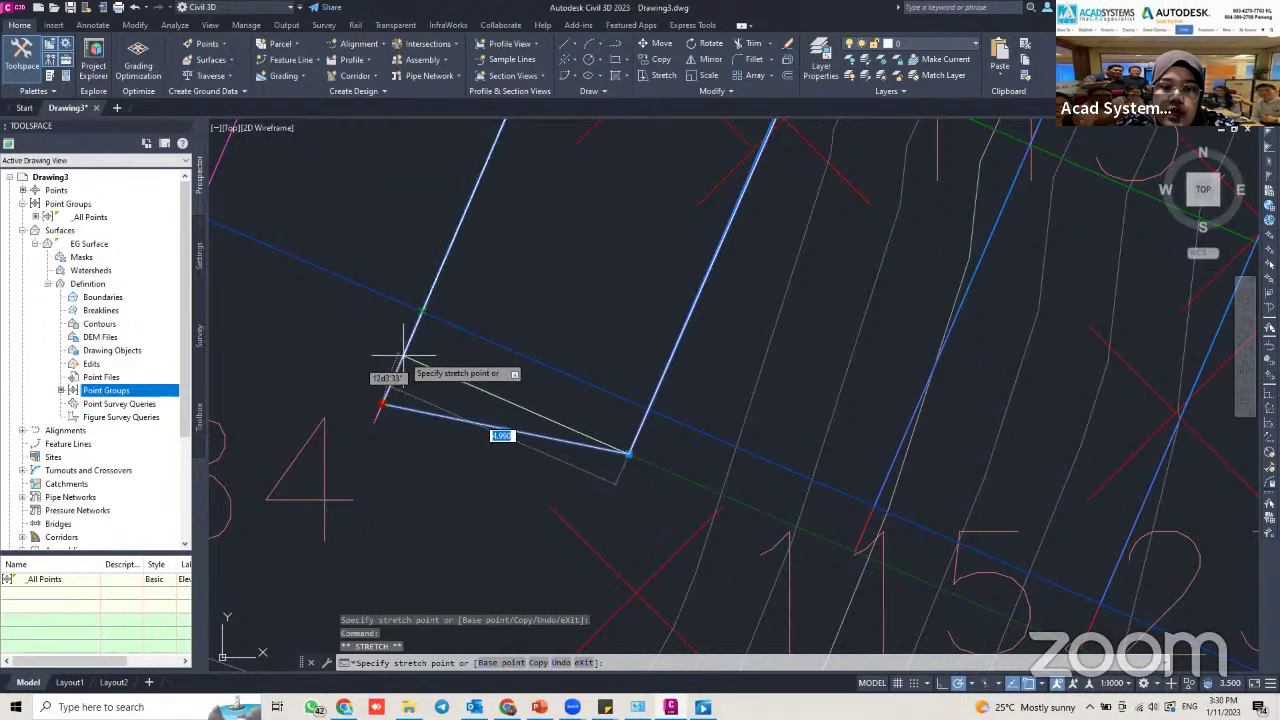
pyautogui.click(421, 312)
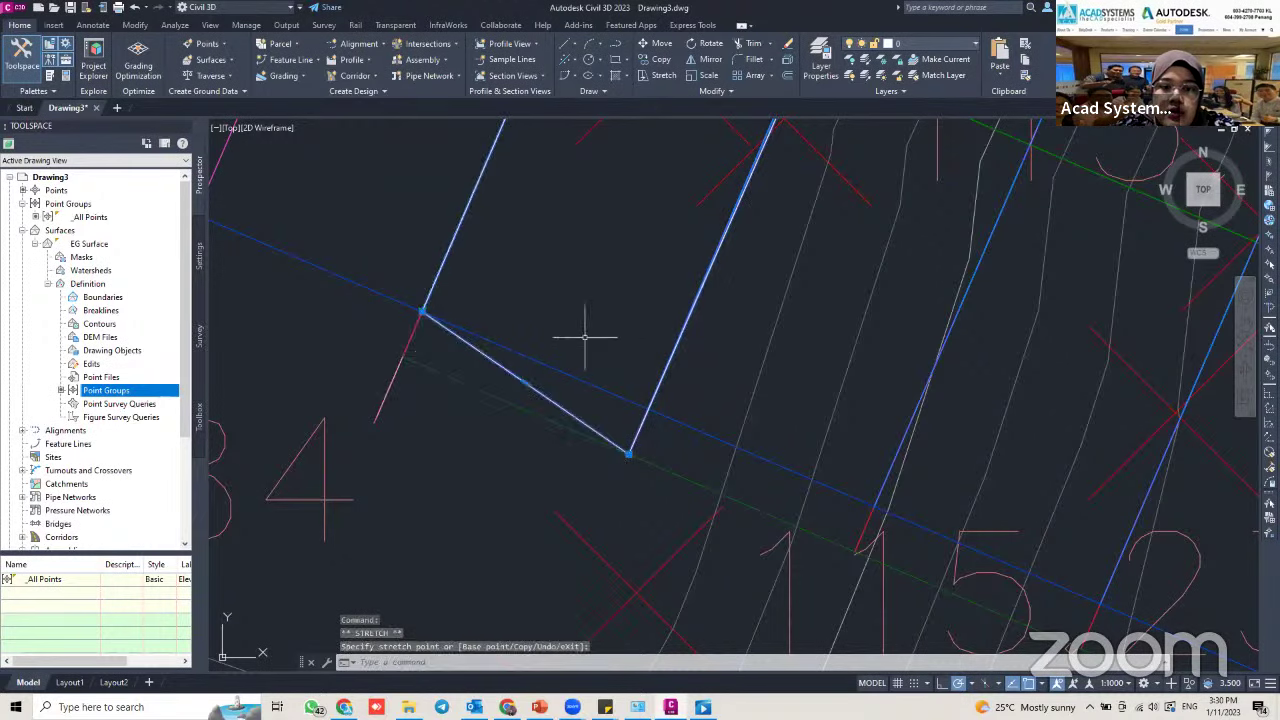
pyautogui.click(421, 312)
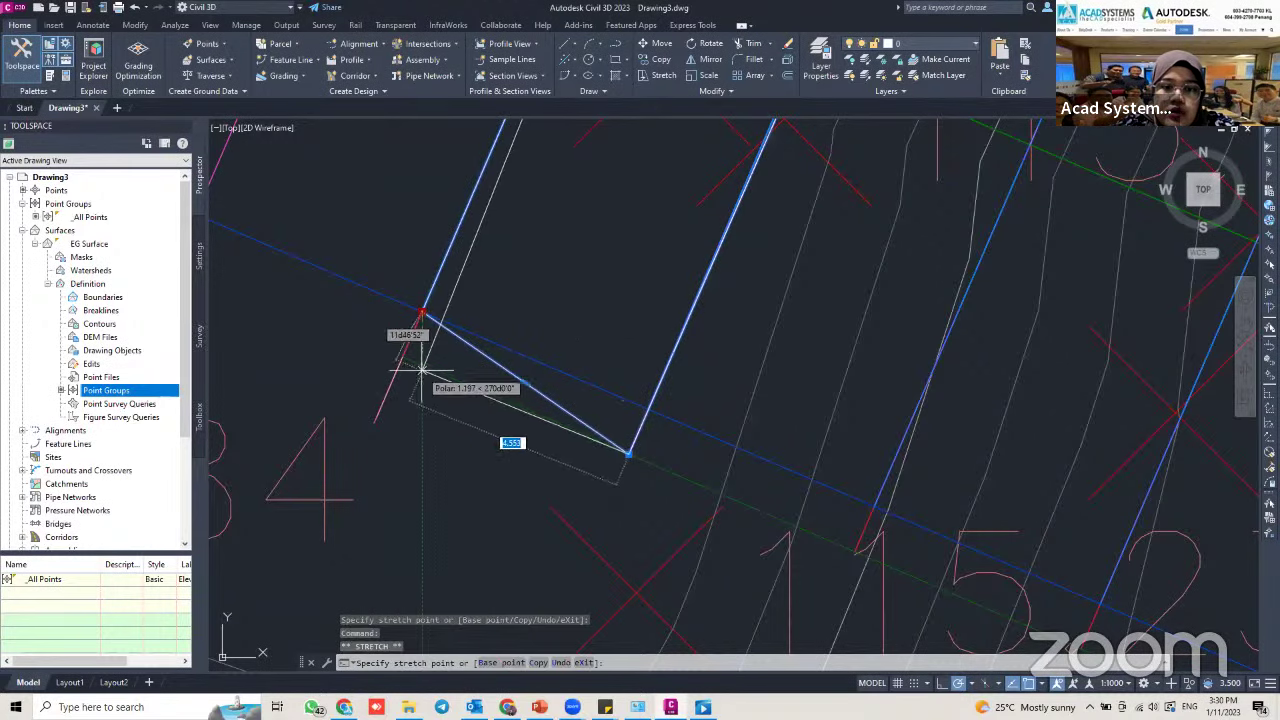
pyautogui.keyDown('shift'); pyautogui.rightClick(410, 365); pyautogui.keyUp('shift')
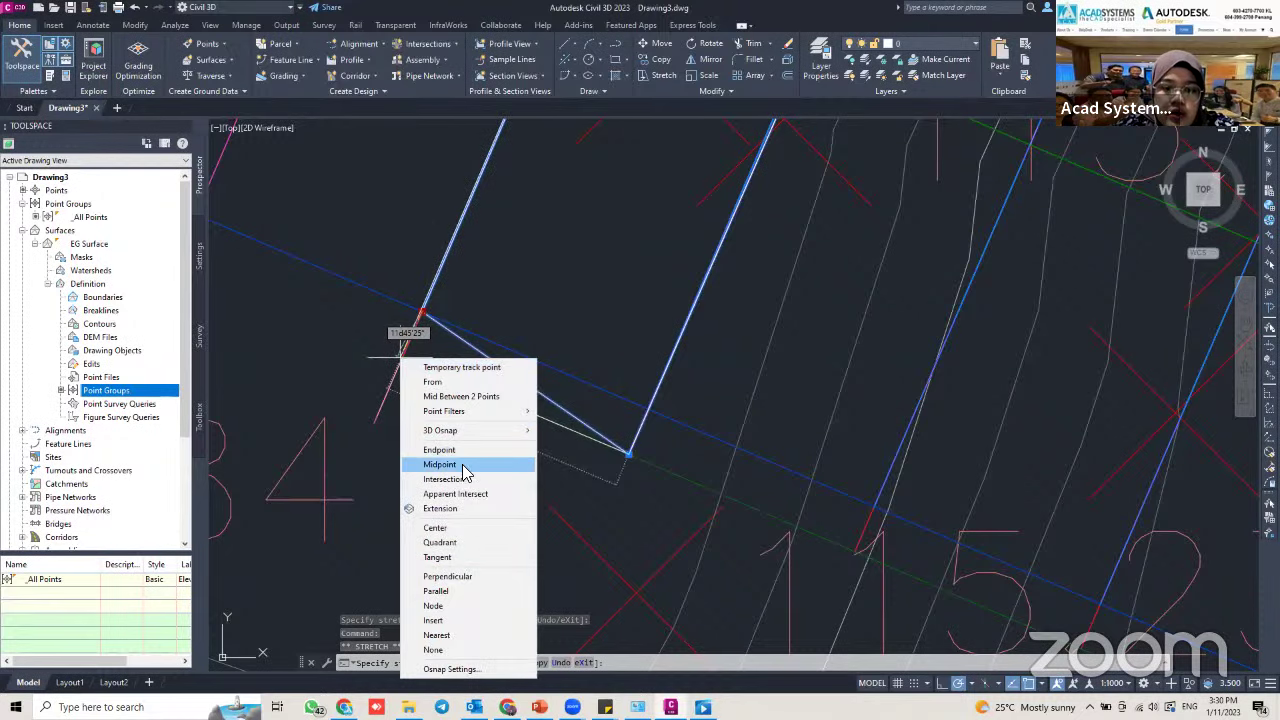
pyautogui.click(464, 462)
pyautogui.click(404, 357)
# Stretch the rectangle's northwest corner to the endpoint on the corridor's northern outer edge, using the Endpoint snap
pyautogui.moveTo(561, 293); pyautogui.dragTo(434, 543, button='middle')
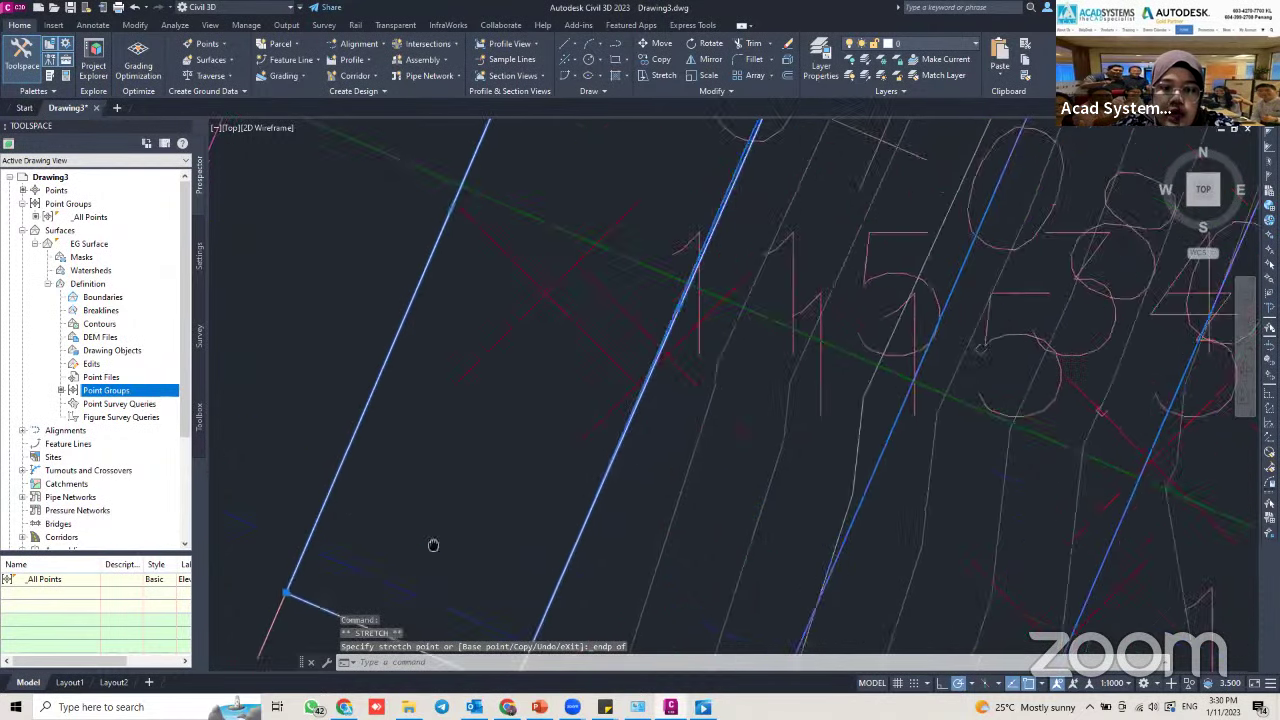
pyautogui.scroll(-5, 472, 463)
pyautogui.moveTo(513, 403); pyautogui.dragTo(509, 429, button='middle')
pyautogui.scroll(5, 508, 351)
pyautogui.moveTo(496, 309); pyautogui.dragTo(453, 400, button='middle')
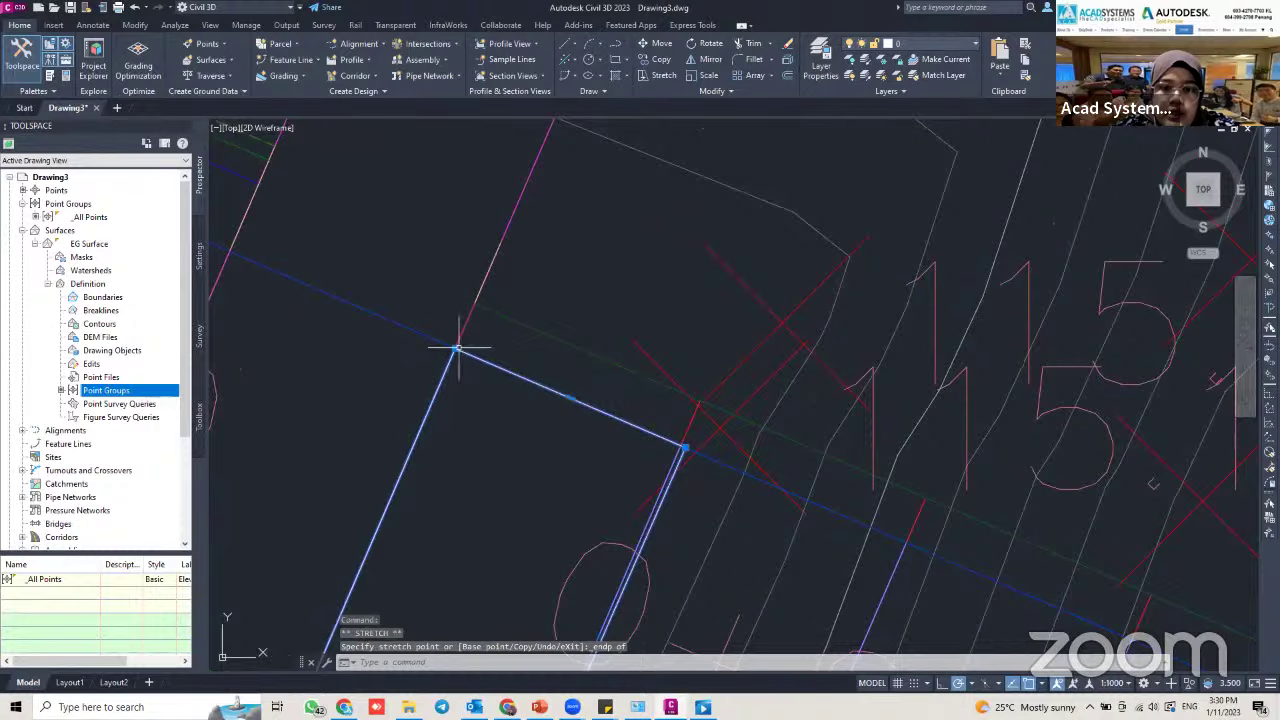
pyautogui.click(455, 349)
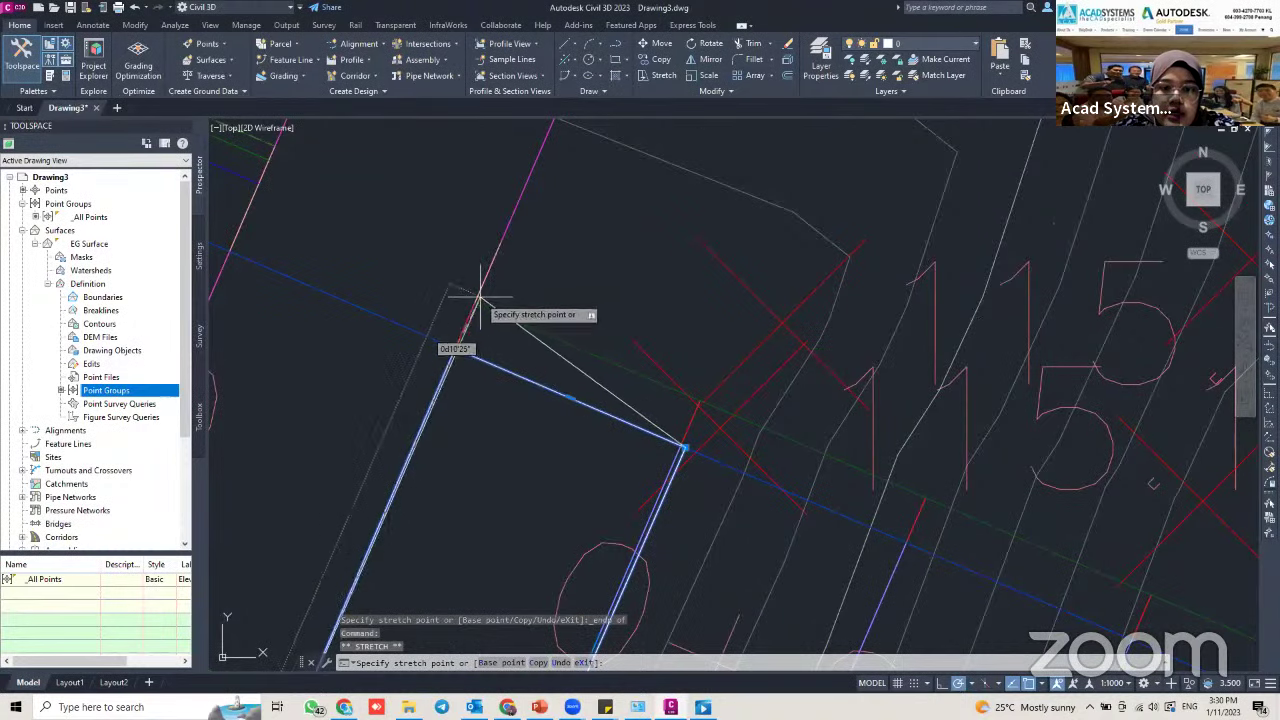
pyautogui.keyDown('shift'); pyautogui.rightClick(475, 308); pyautogui.keyUp('shift')
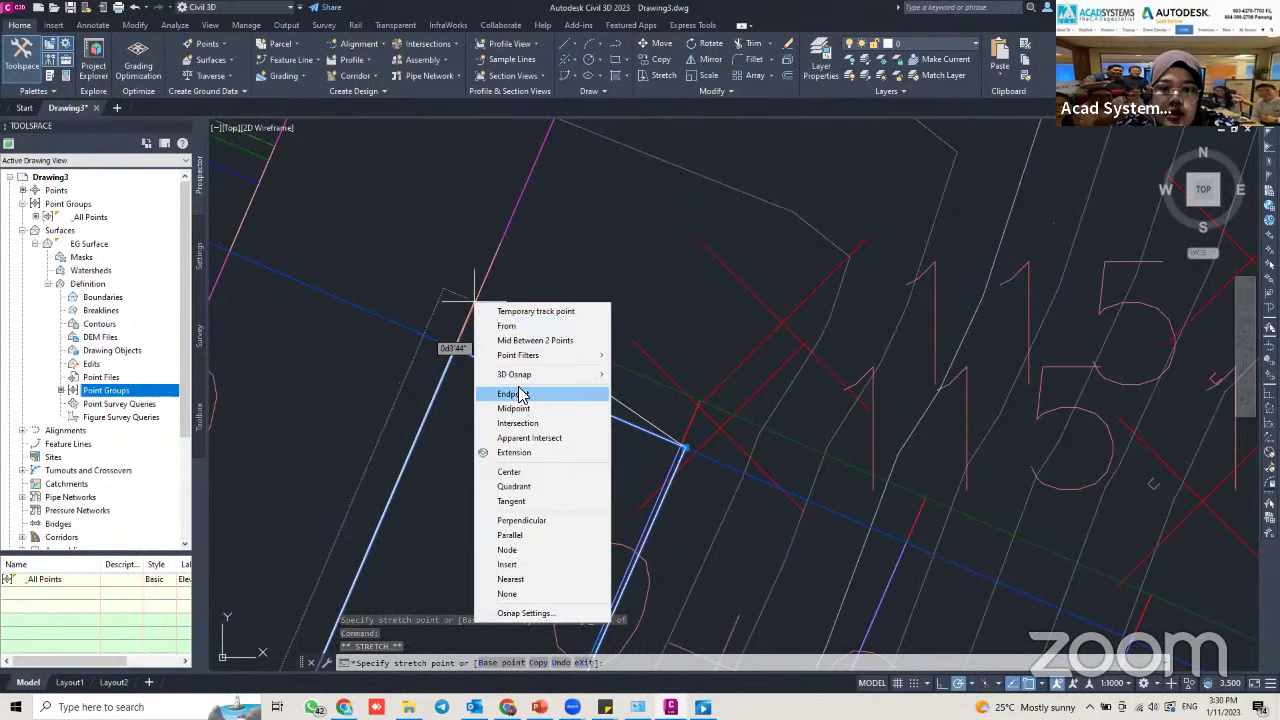
pyautogui.click(520, 403)
pyautogui.click(475, 303)
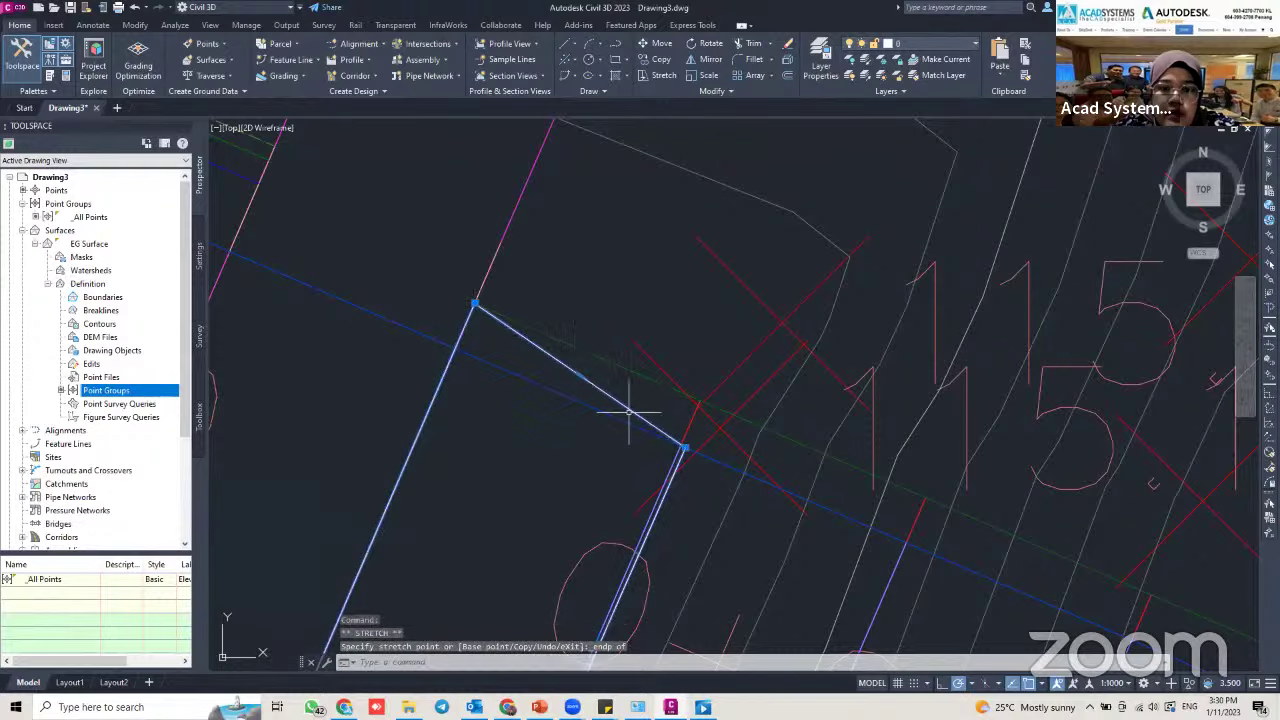
# Stretch the rectangle's northeast corner onto the corridor's northern outer edge at the adjacent section line, and deselect the rectangle
pyautogui.click(684, 446)
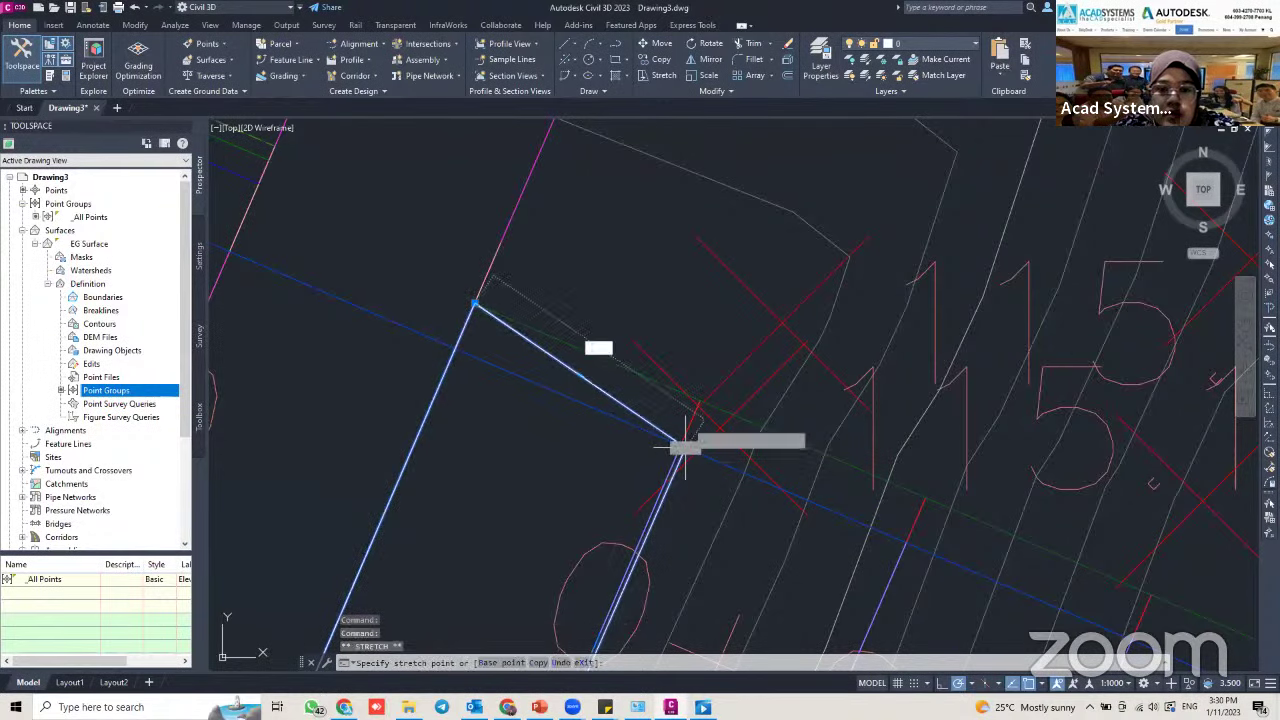
pyautogui.rightClick(700, 401)
pyautogui.press('Escape')
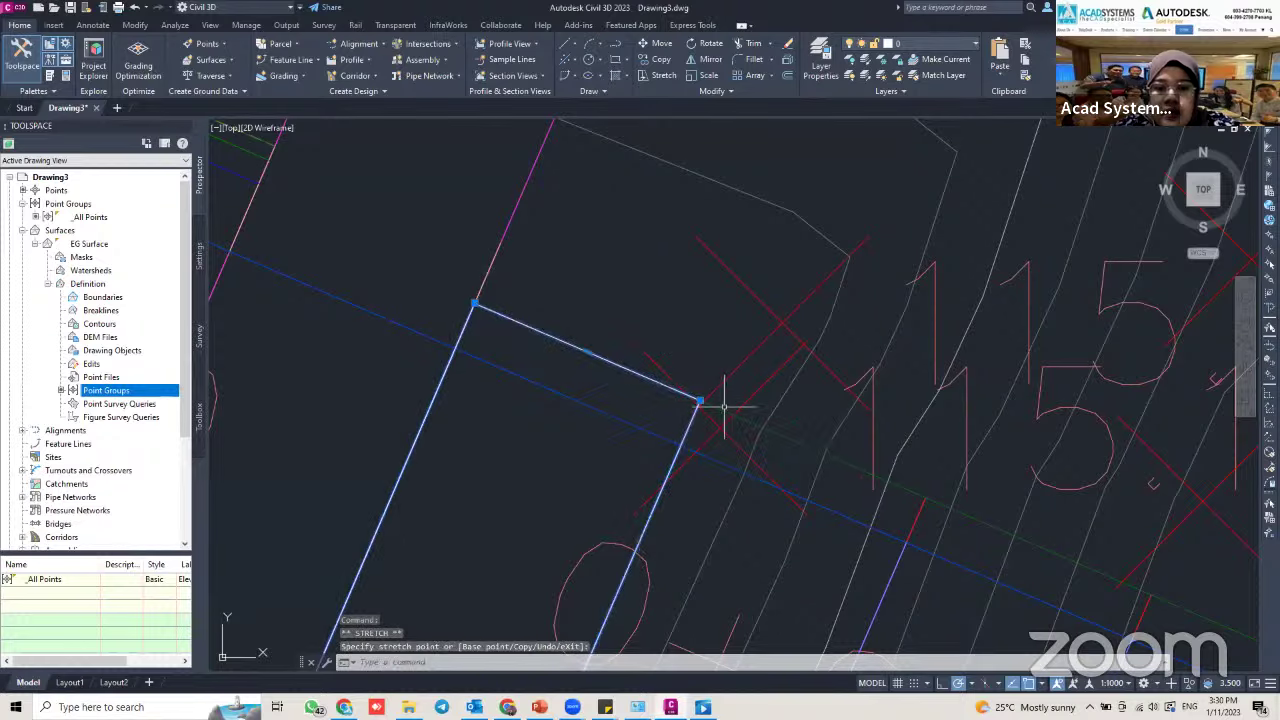
pyautogui.scroll(-2, 692, 413)
pyautogui.moveTo(703, 472); pyautogui.dragTo(591, 323, button='middle')
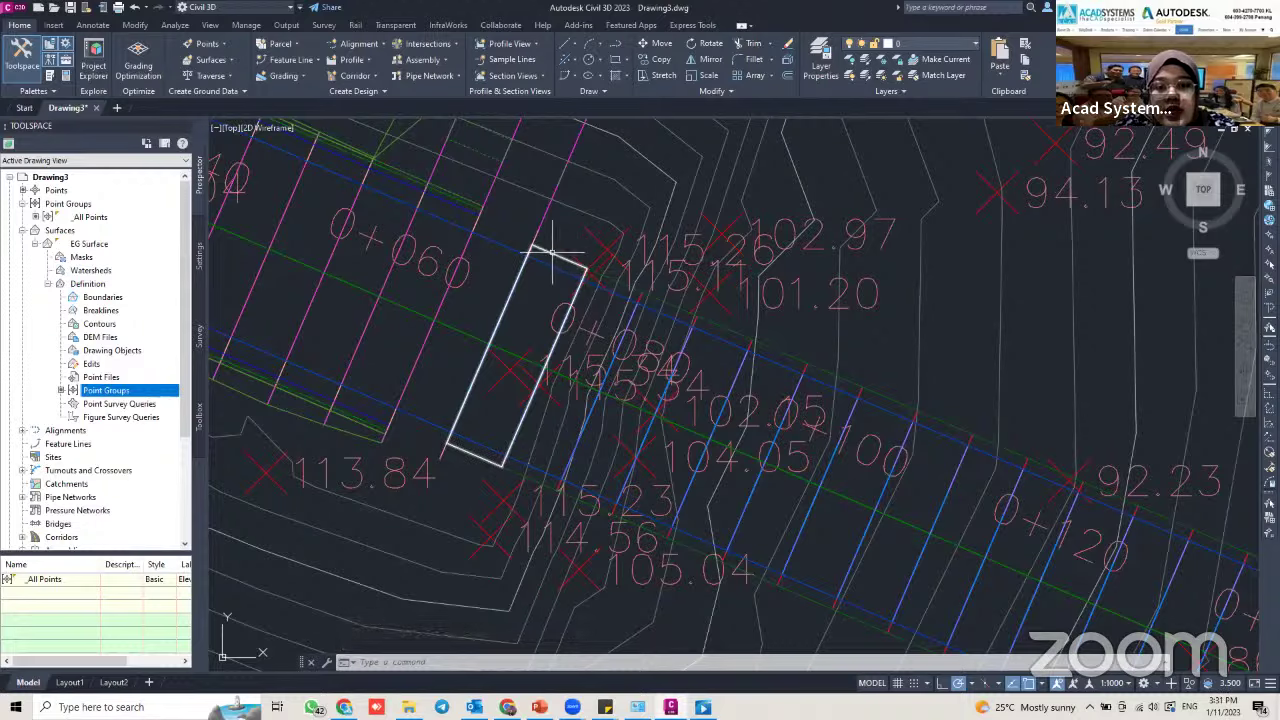
# Try converting the rectangle at the bridge start to a feature line in Site 1, and undo the conversion
pyautogui.moveTo(552, 253)
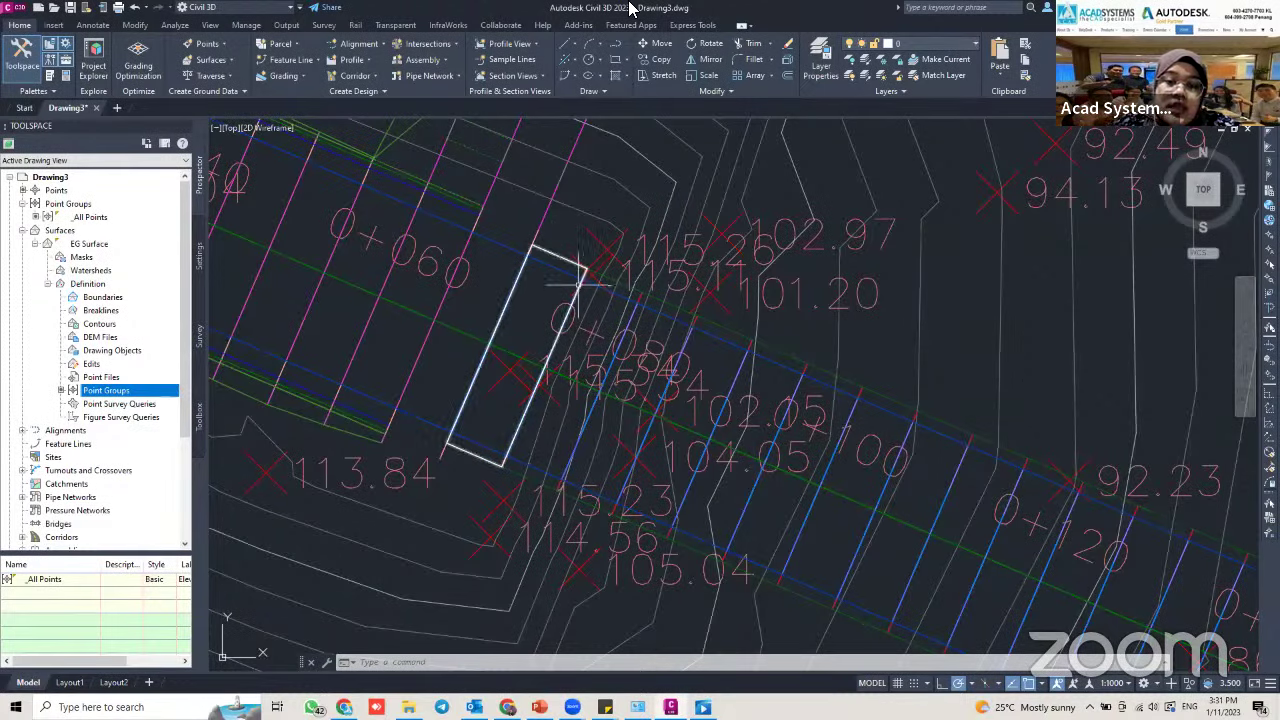
pyautogui.click(318, 58)
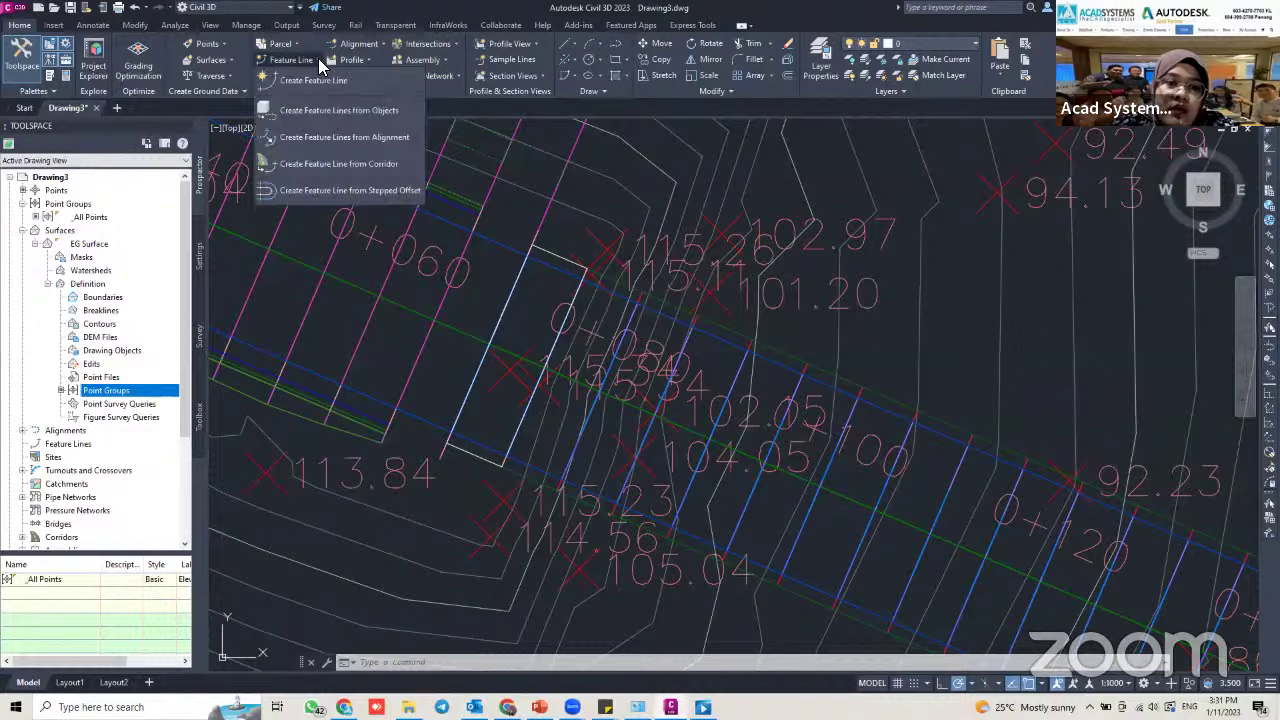
pyautogui.click(322, 112)
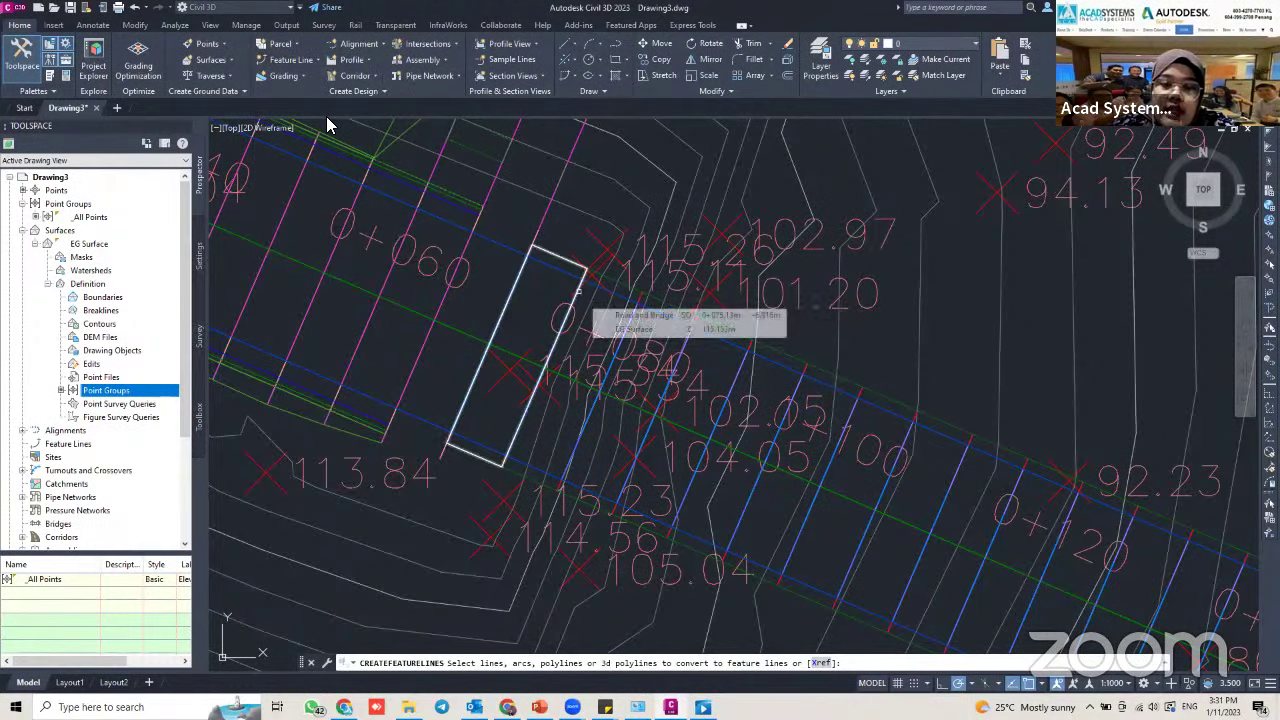
pyautogui.click(582, 285)
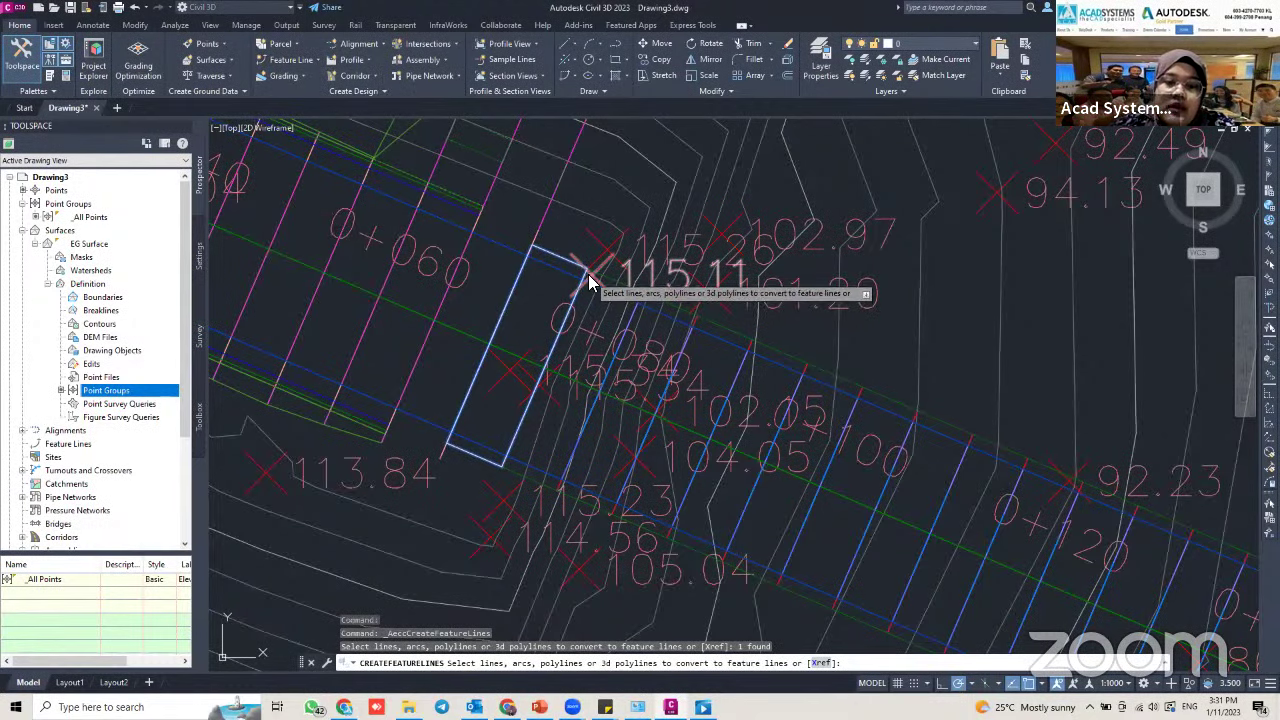
pyautogui.press('Return')
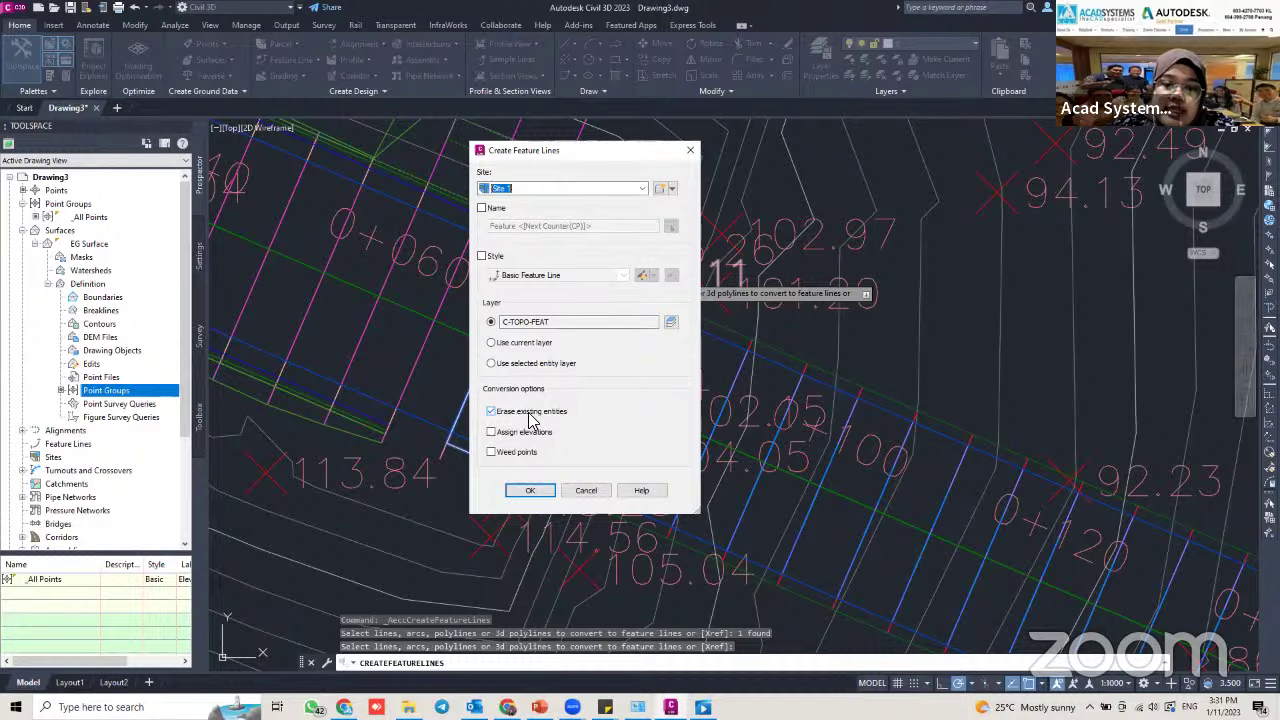
pyautogui.click(531, 491)
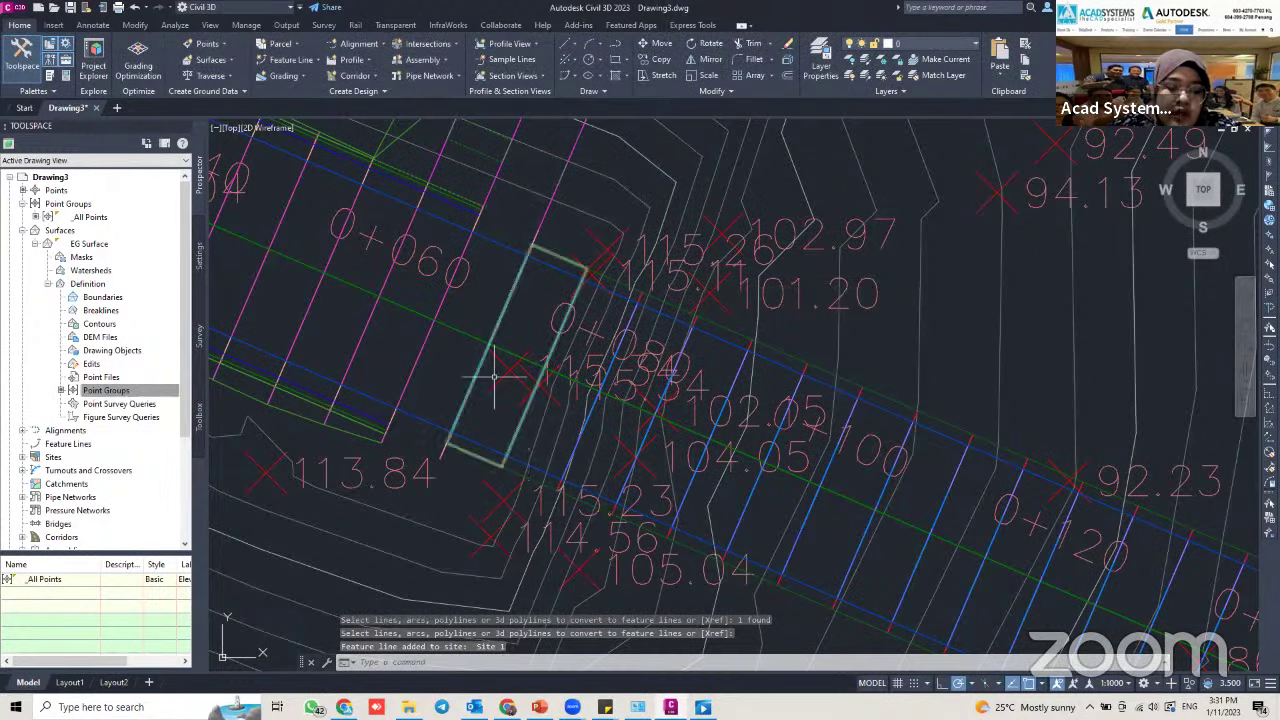
pyautogui.hotkey('ctrl', 'z')
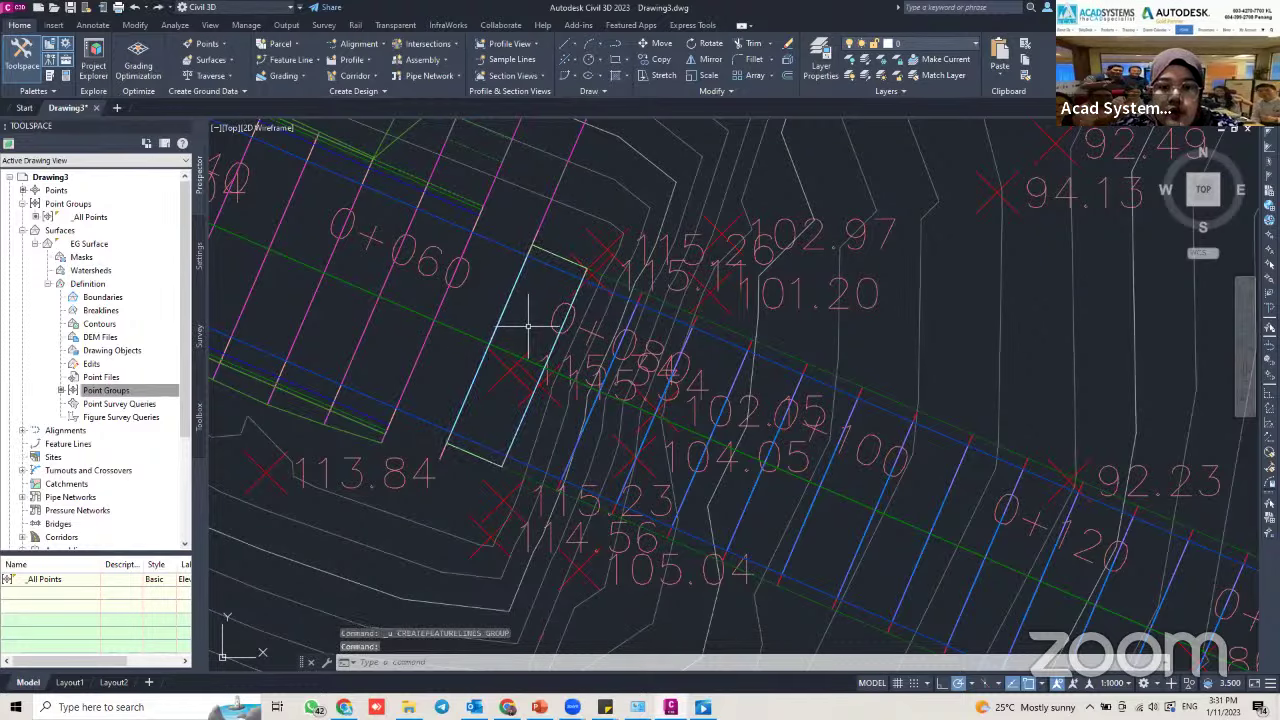
# Set the rectangle polyline's elevation to 115.34, matching the survey point beside its eastern edge, and close its properties
pyautogui.click(547, 360)
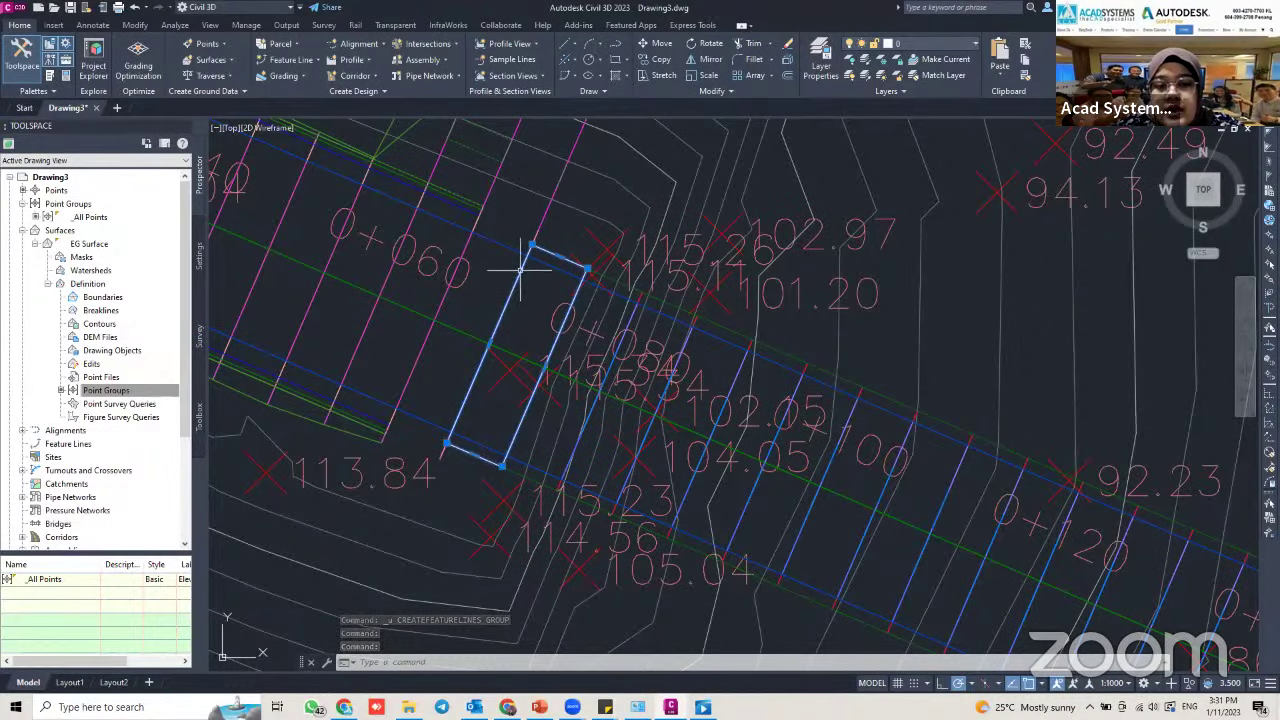
pyautogui.scroll(2, 533, 375)
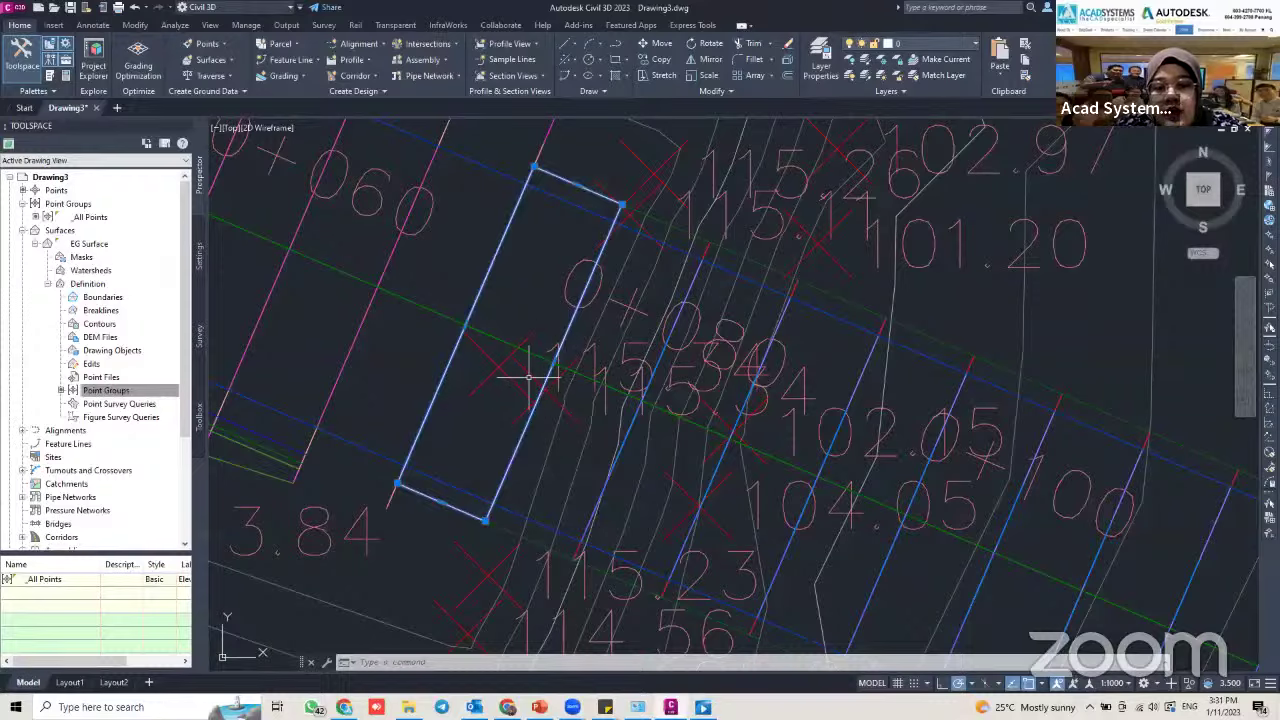
pyautogui.moveTo(532, 370)
pyautogui.press('Escape')
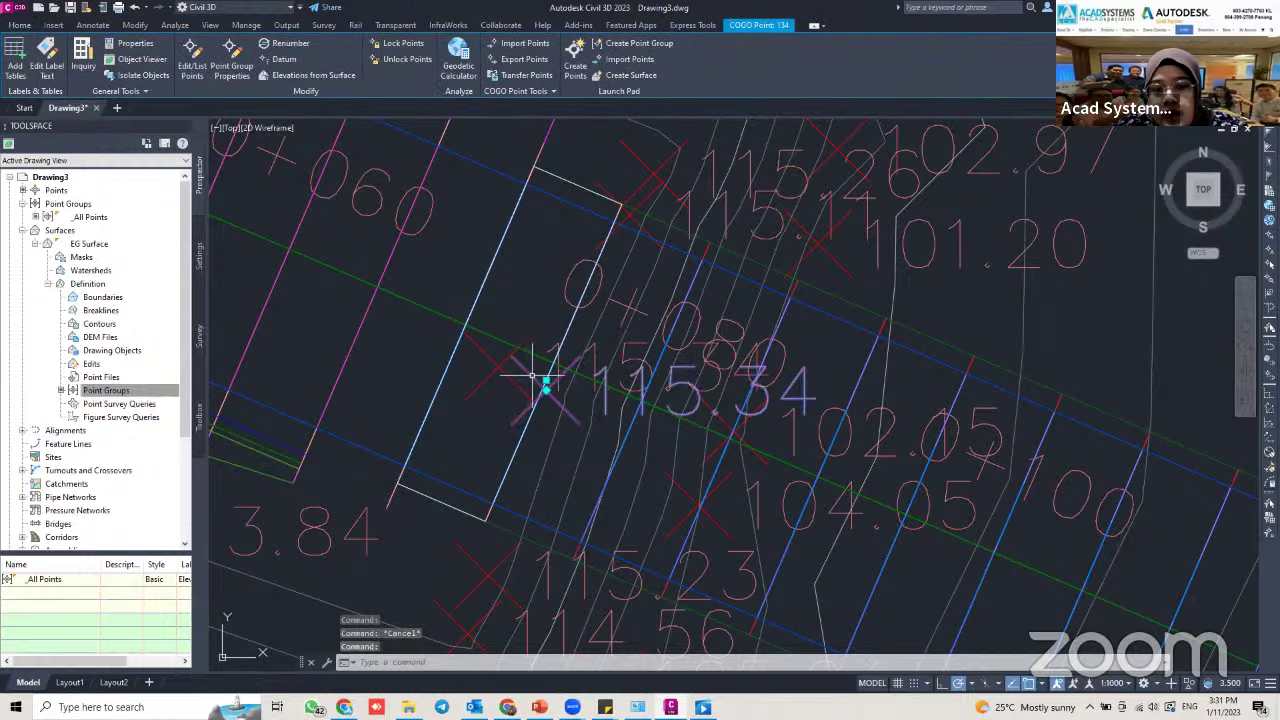
pyautogui.press('Escape')
pyautogui.scroll(-2, 607, 240)
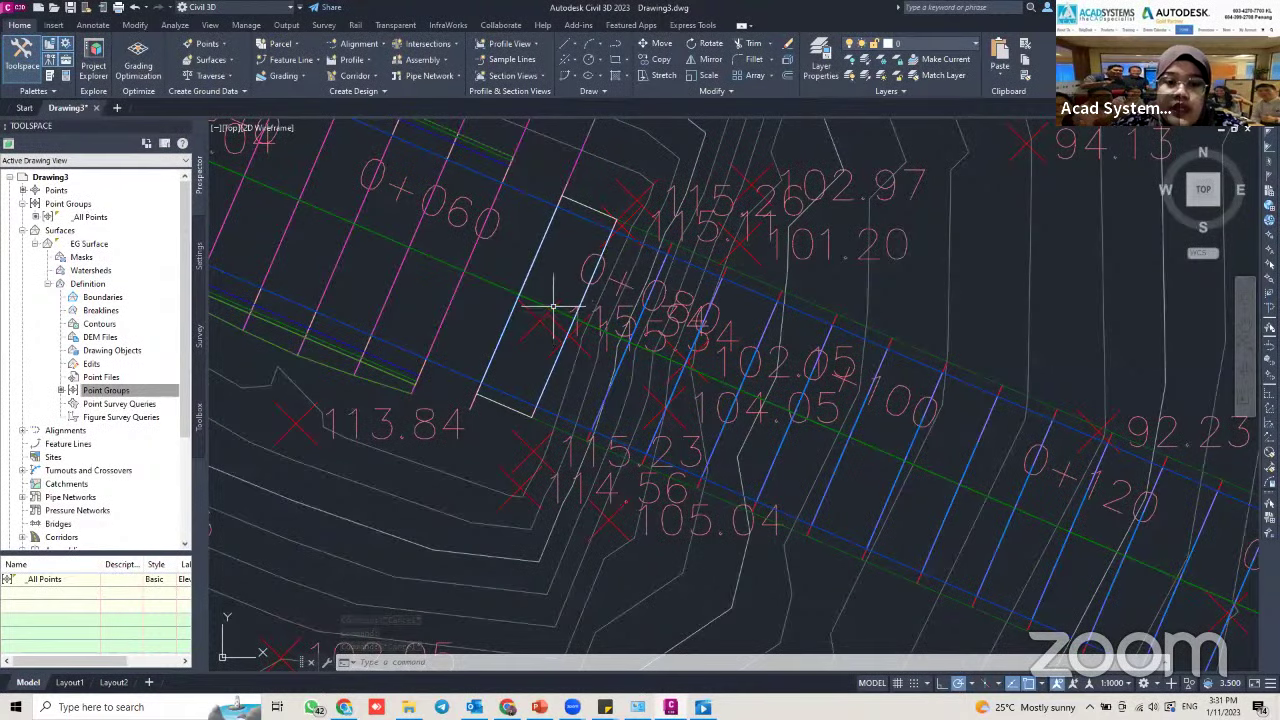
pyautogui.click(533, 260)
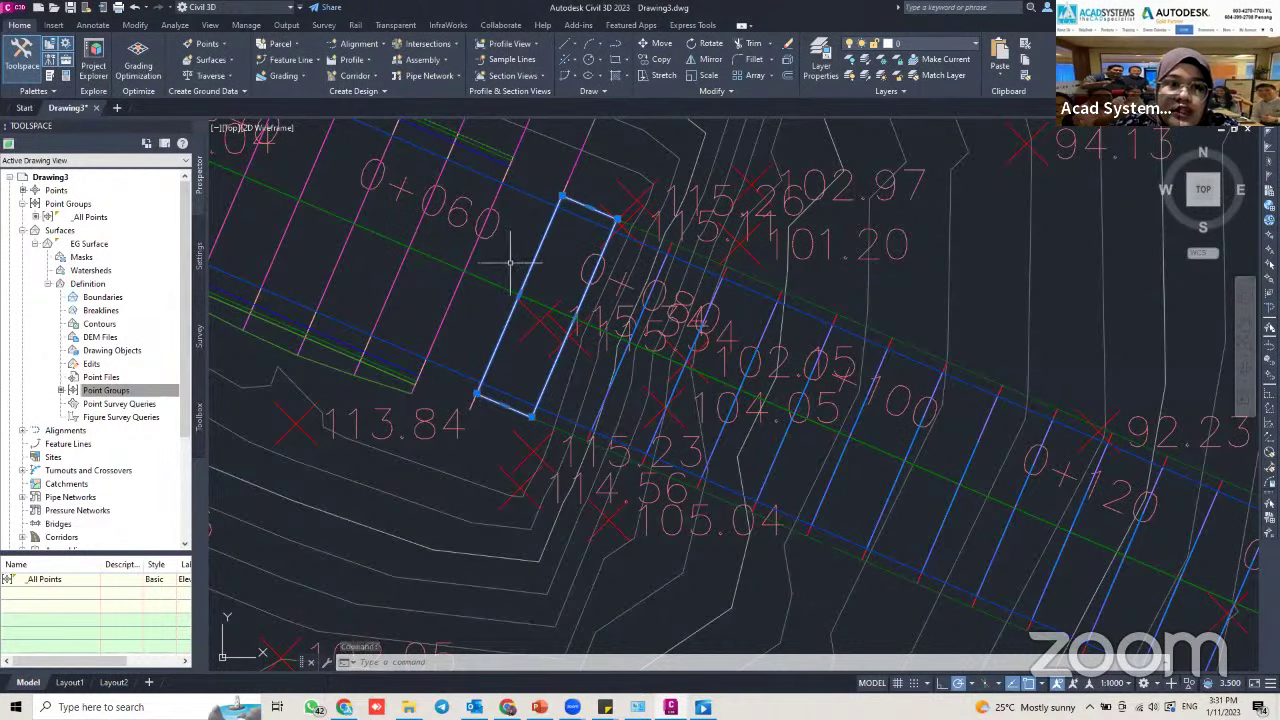
pyautogui.click(67, 75)
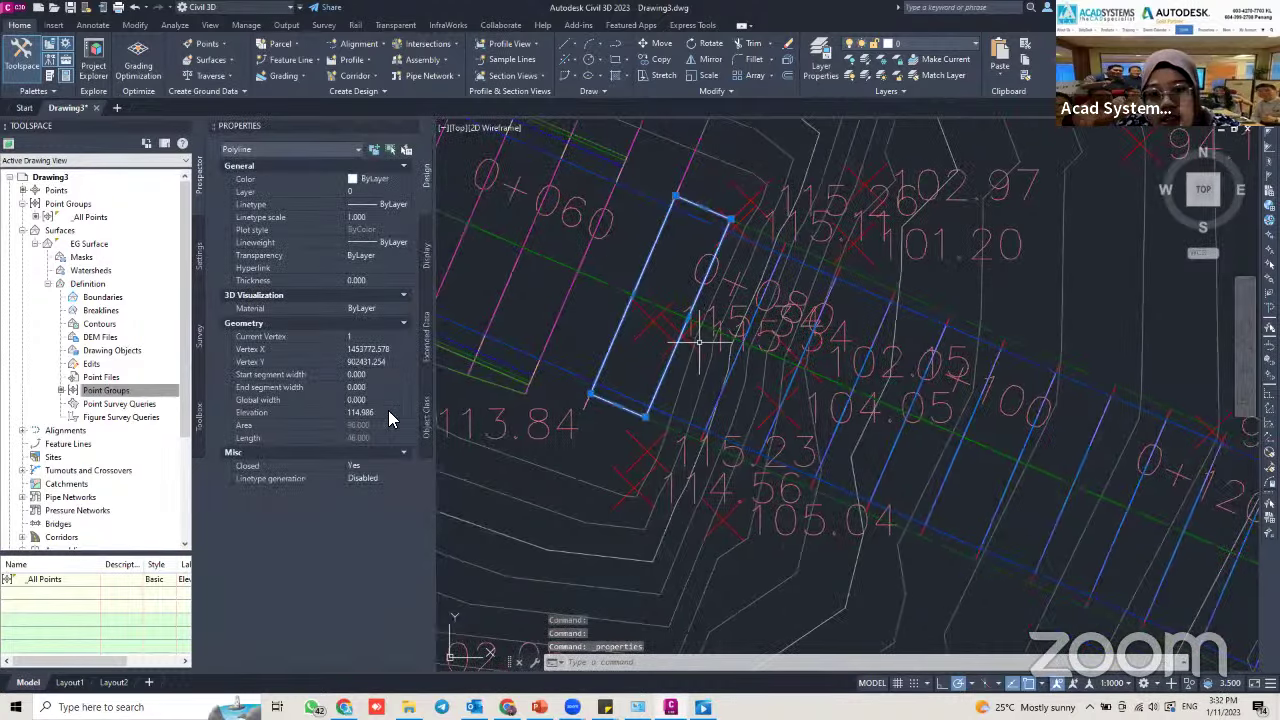
pyautogui.moveTo(690, 338)
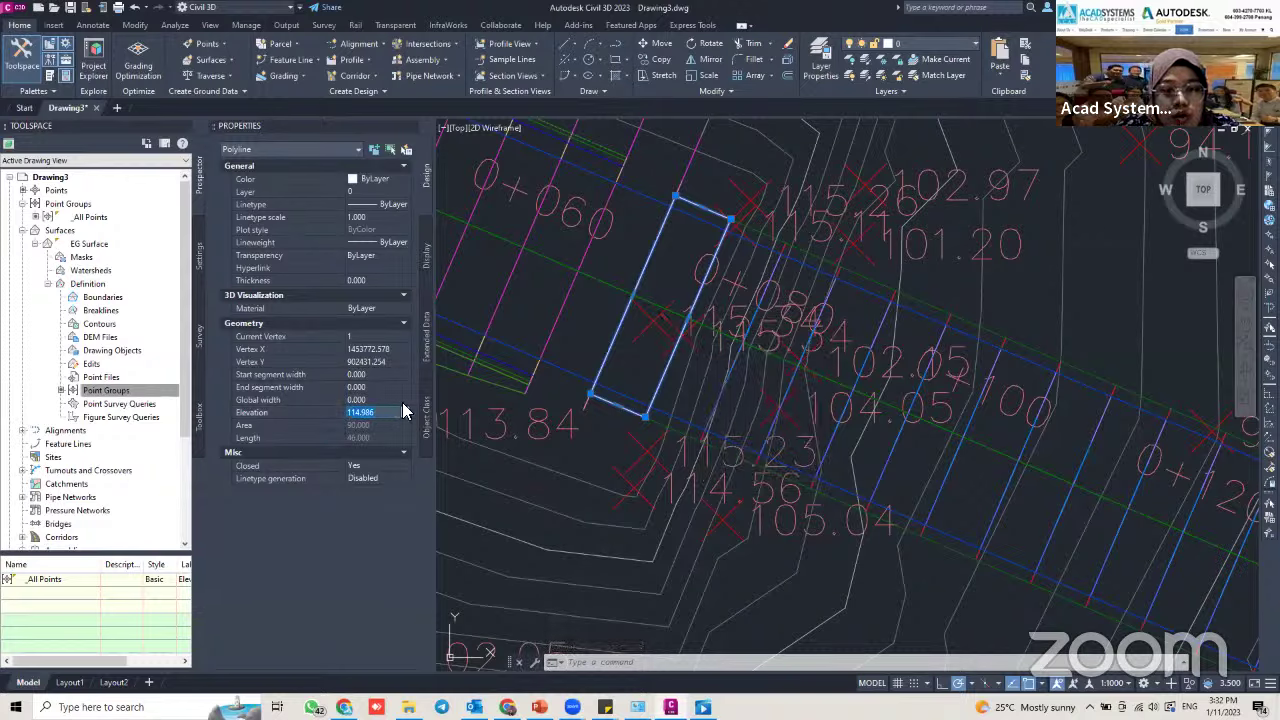
pyautogui.write('115.34')
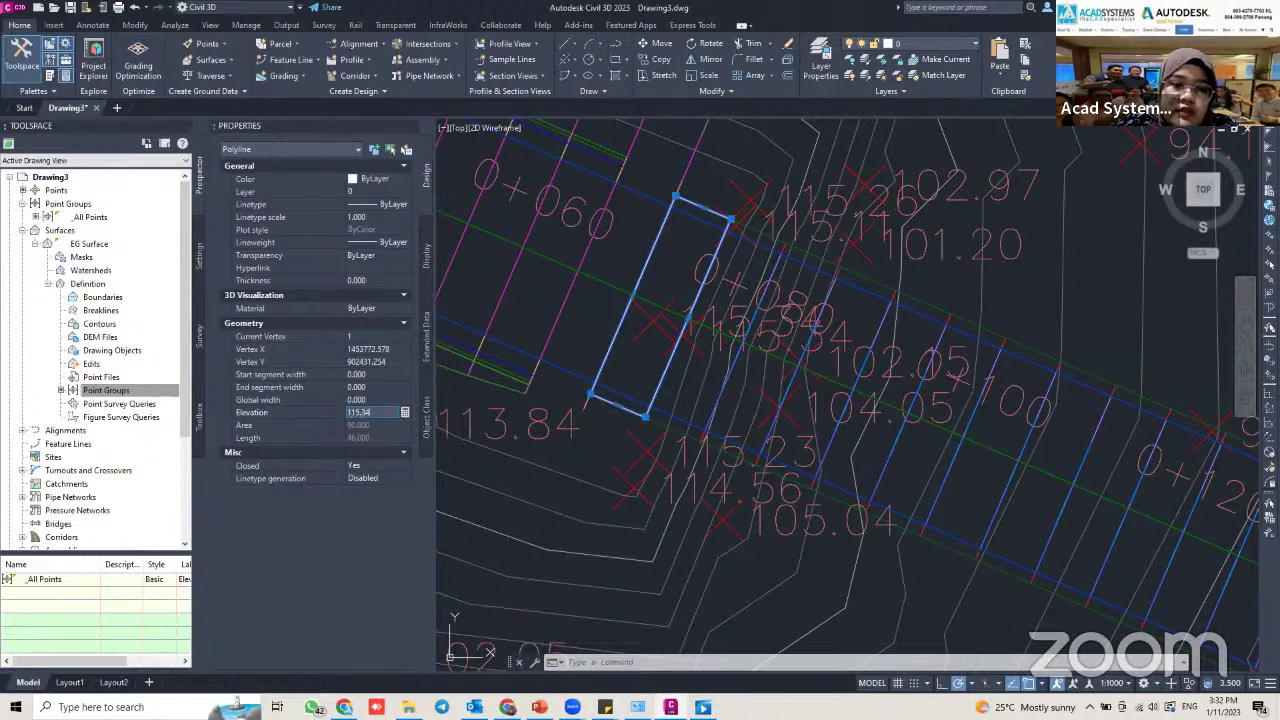
pyautogui.press('Return')
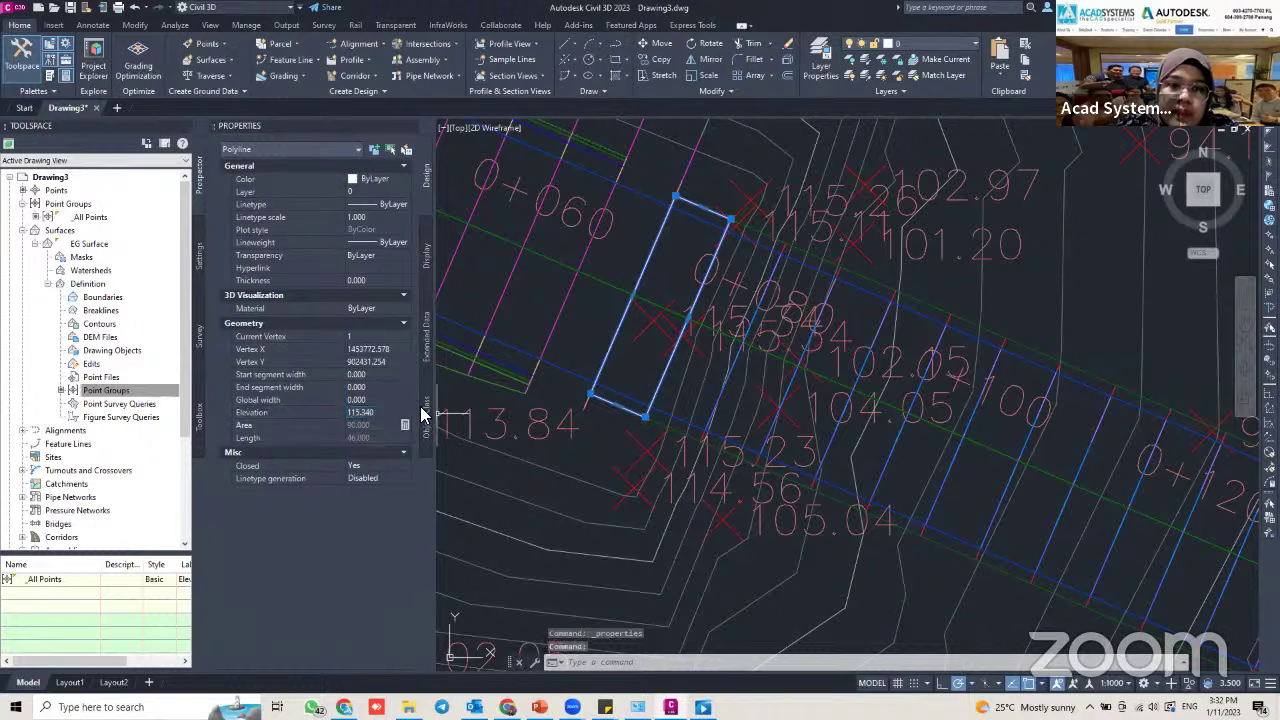
pyautogui.press('Escape')
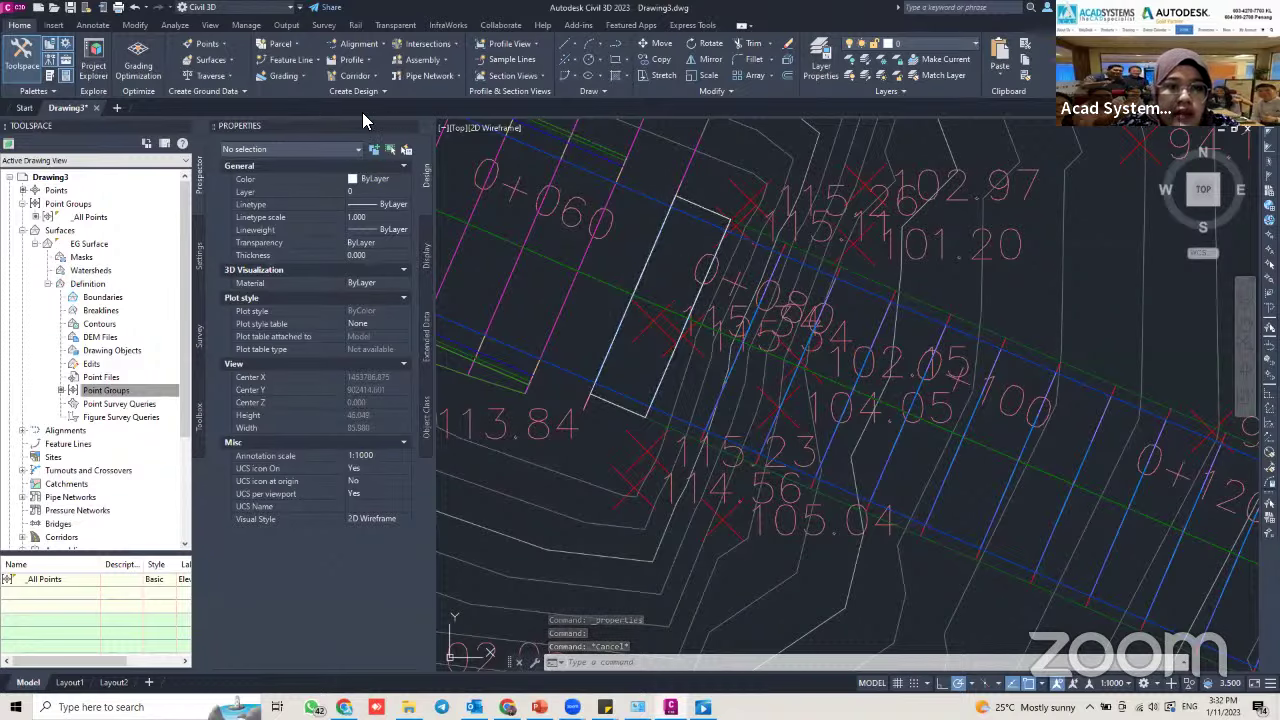
pyautogui.click(410, 126)
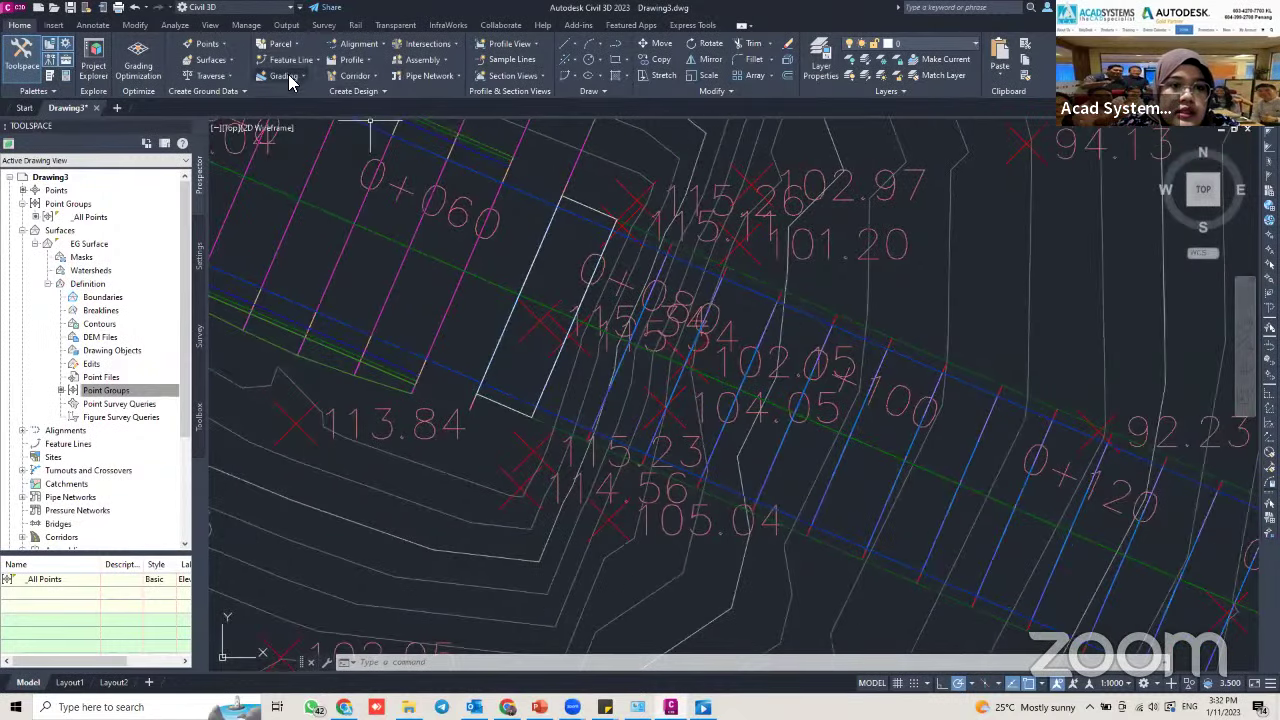
# Convert the rectangle to a feature line in Site 1 on layer C-TOPO-FEAT, erasing the existing entity
pyautogui.click(290, 62)
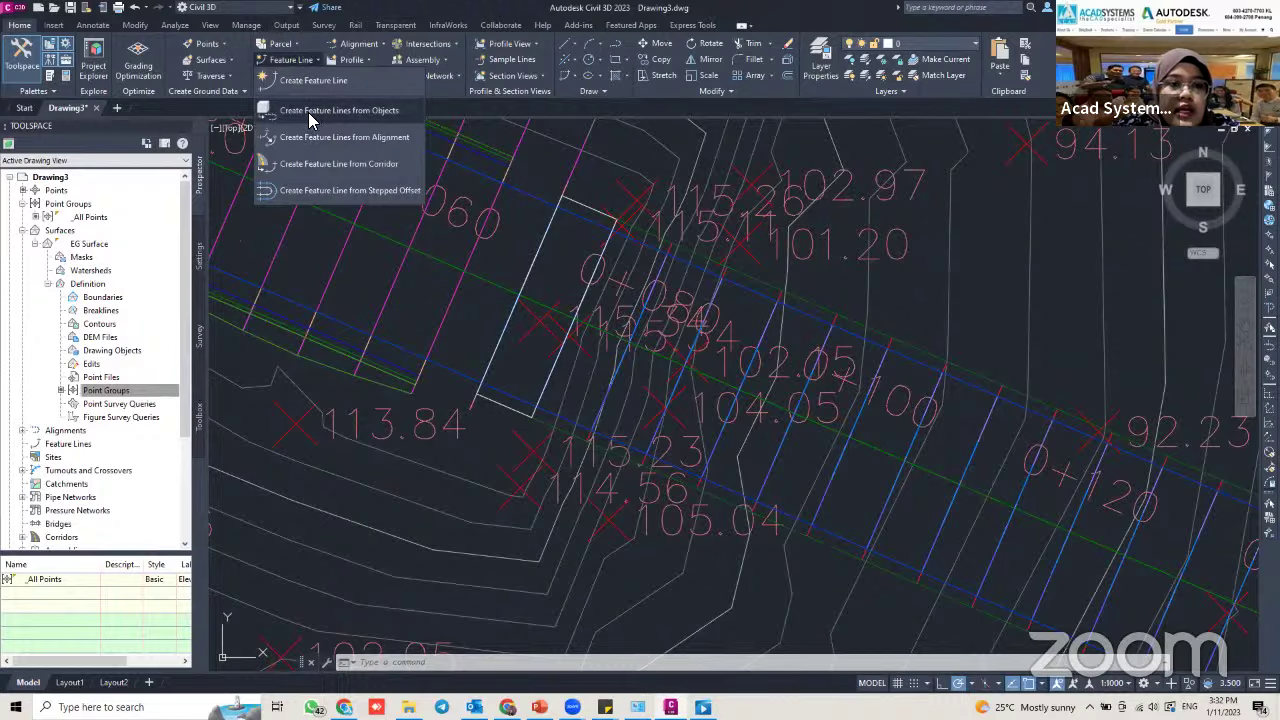
pyautogui.click(310, 111)
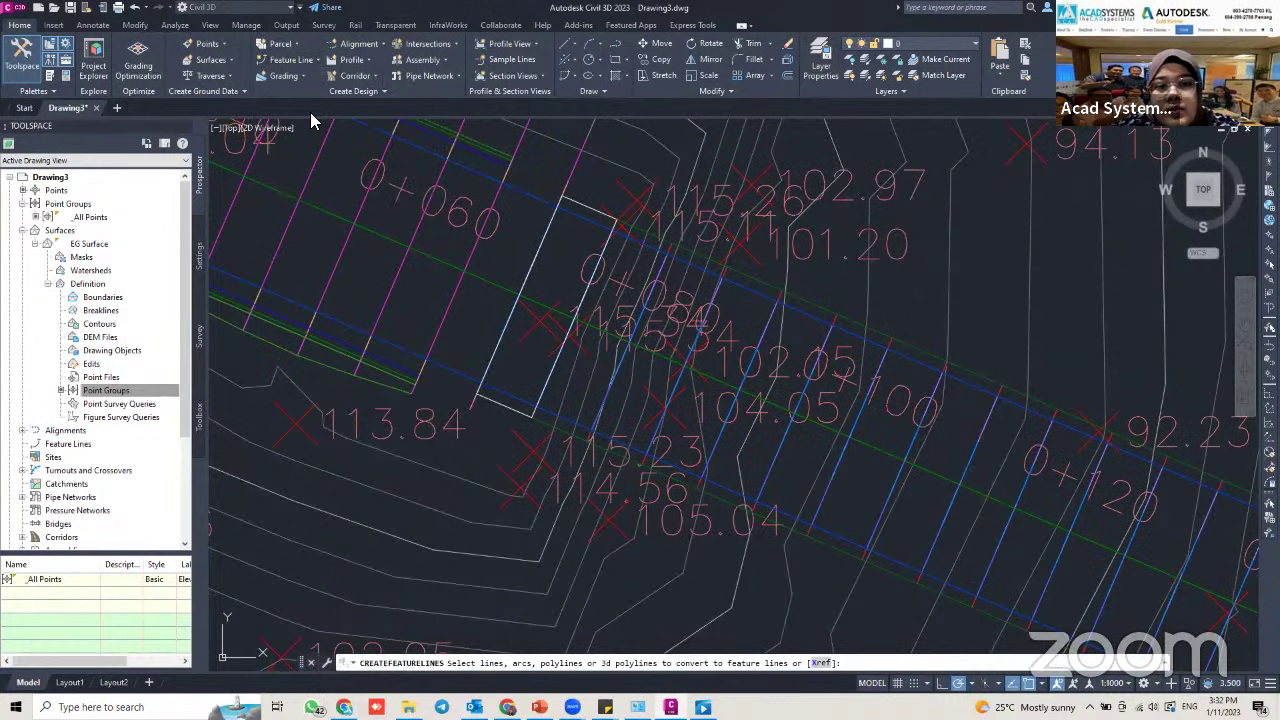
pyautogui.click(594, 193)
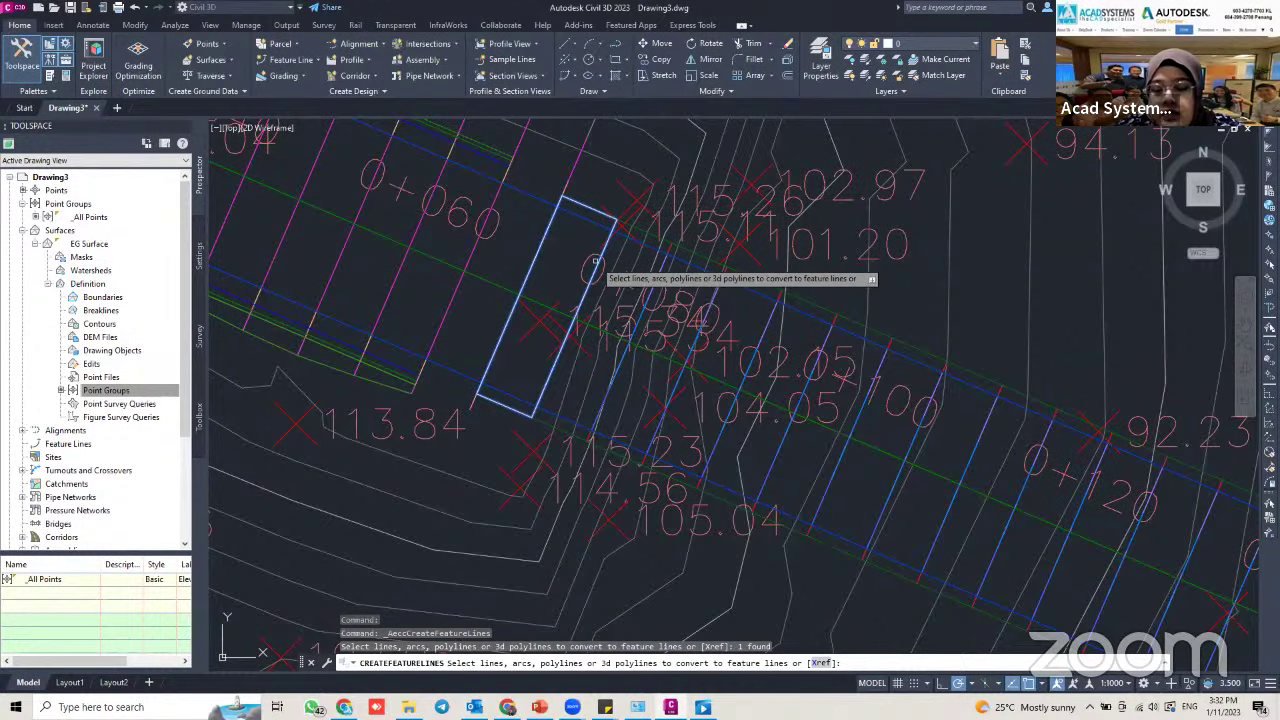
pyautogui.press('Return')
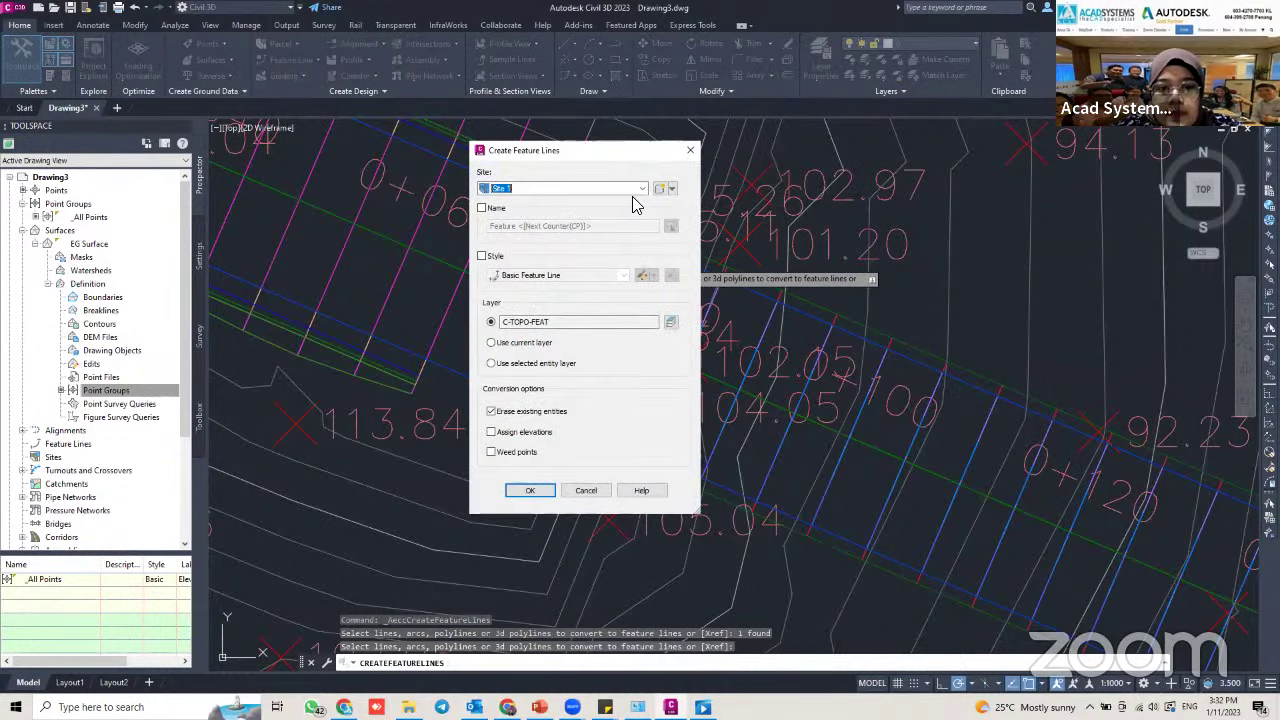
pyautogui.click(530, 491)
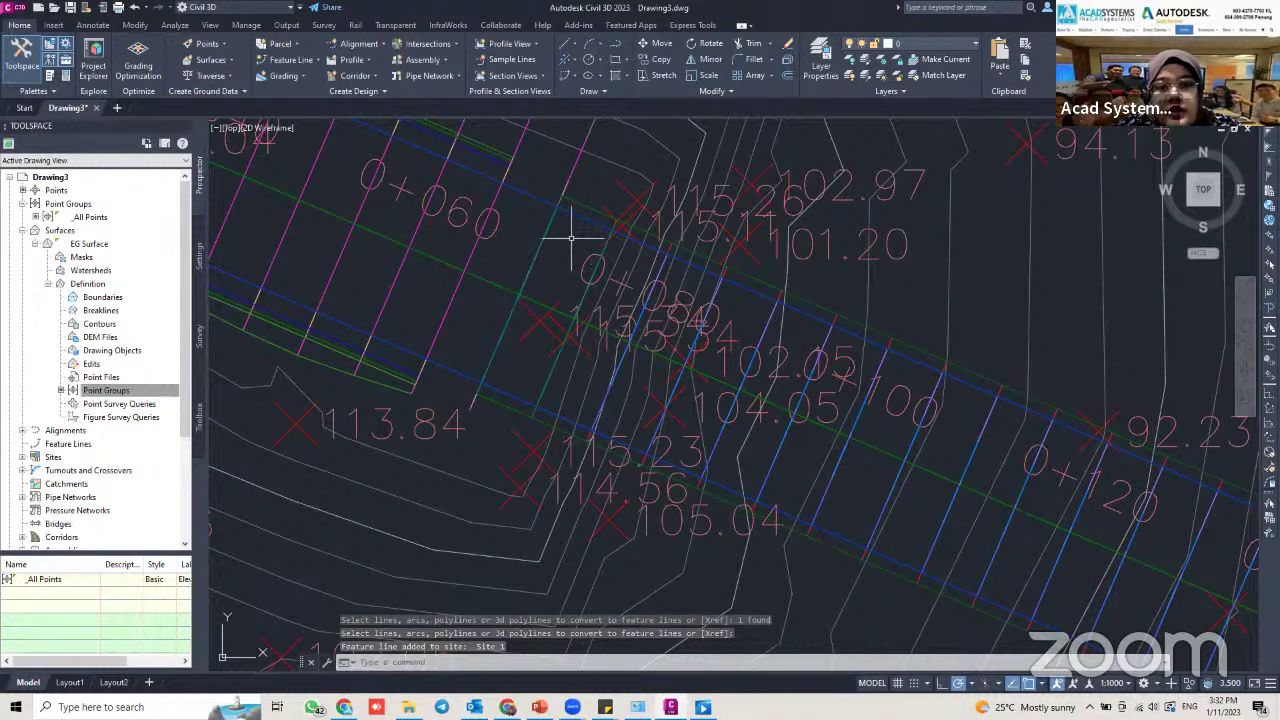
# Create a grading group with the default name, automatic surface creation and EG Surface as volume base, accepting the default TIN surface settings
pyautogui.click(300, 76)
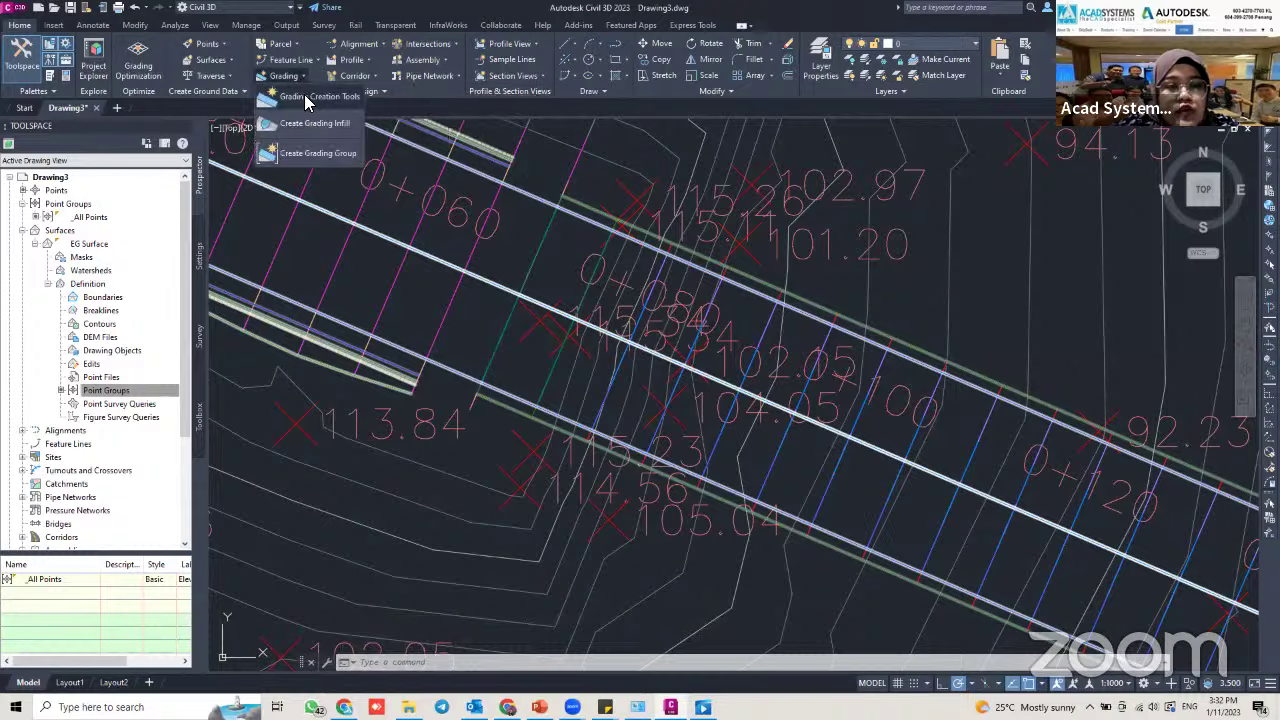
pyautogui.click(306, 97)
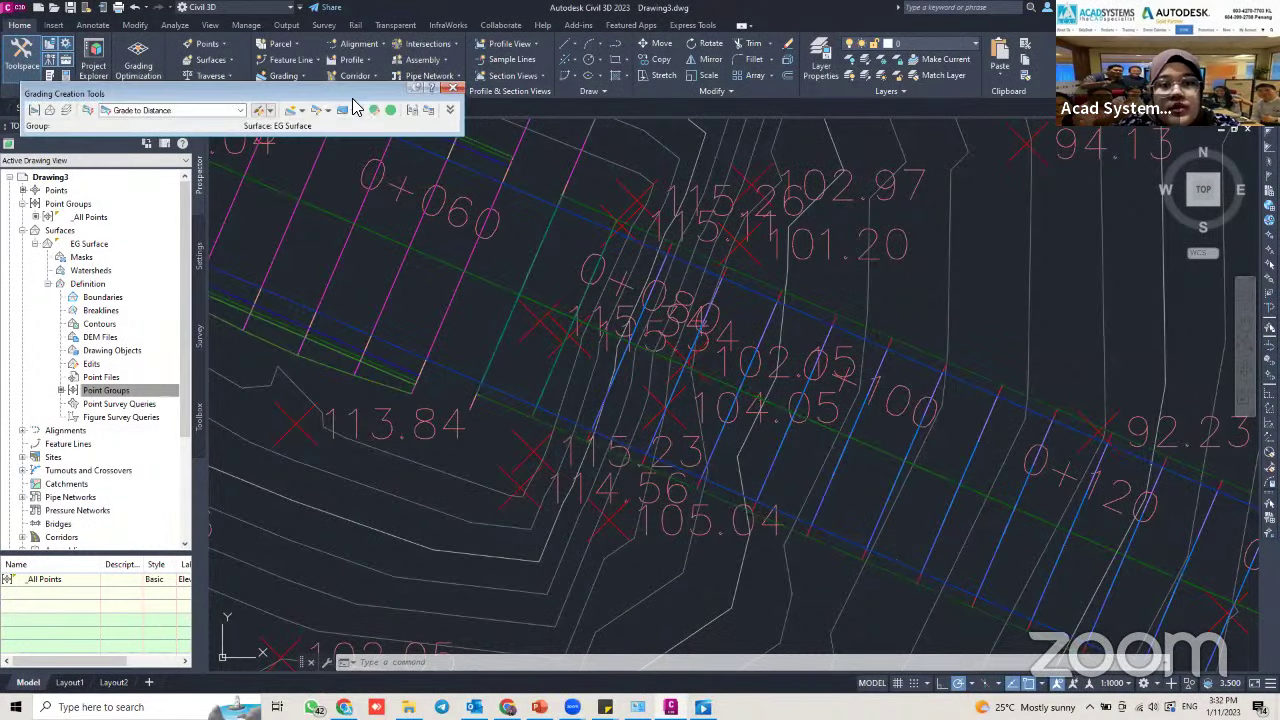
pyautogui.moveTo(312, 94); pyautogui.dragTo(567, 270)
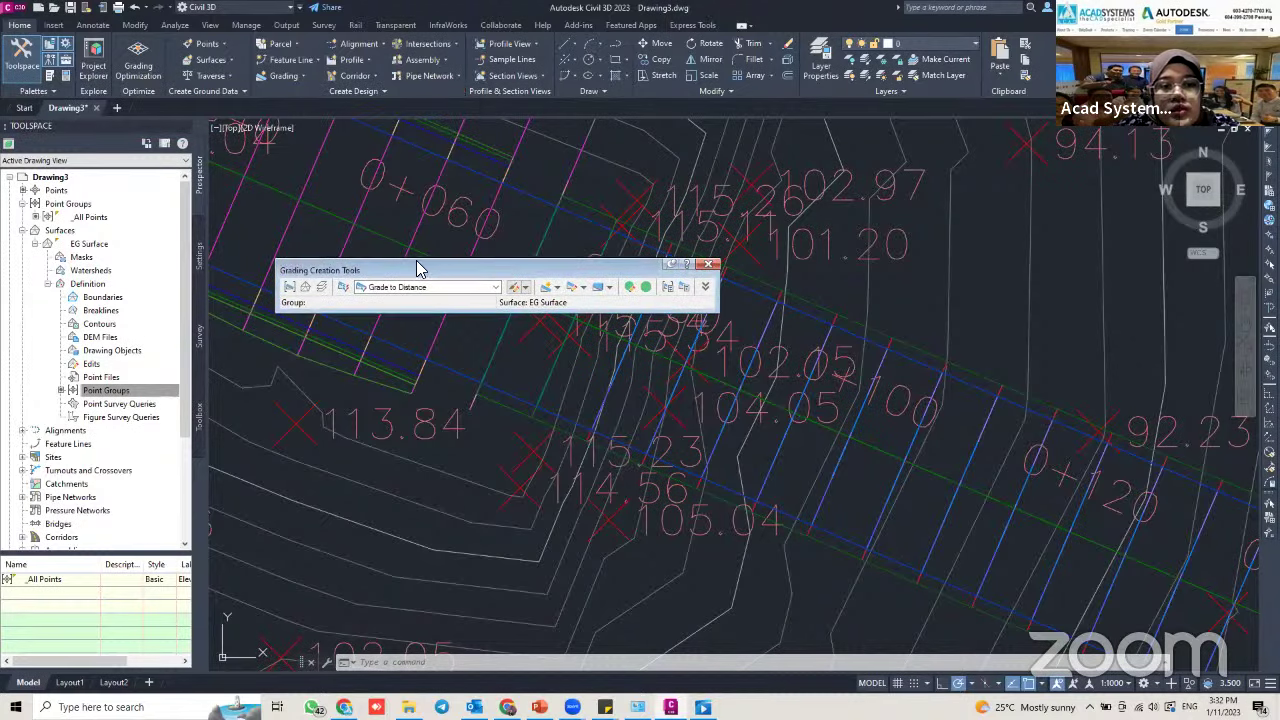
pyautogui.moveTo(391, 270); pyautogui.dragTo(389, 246)
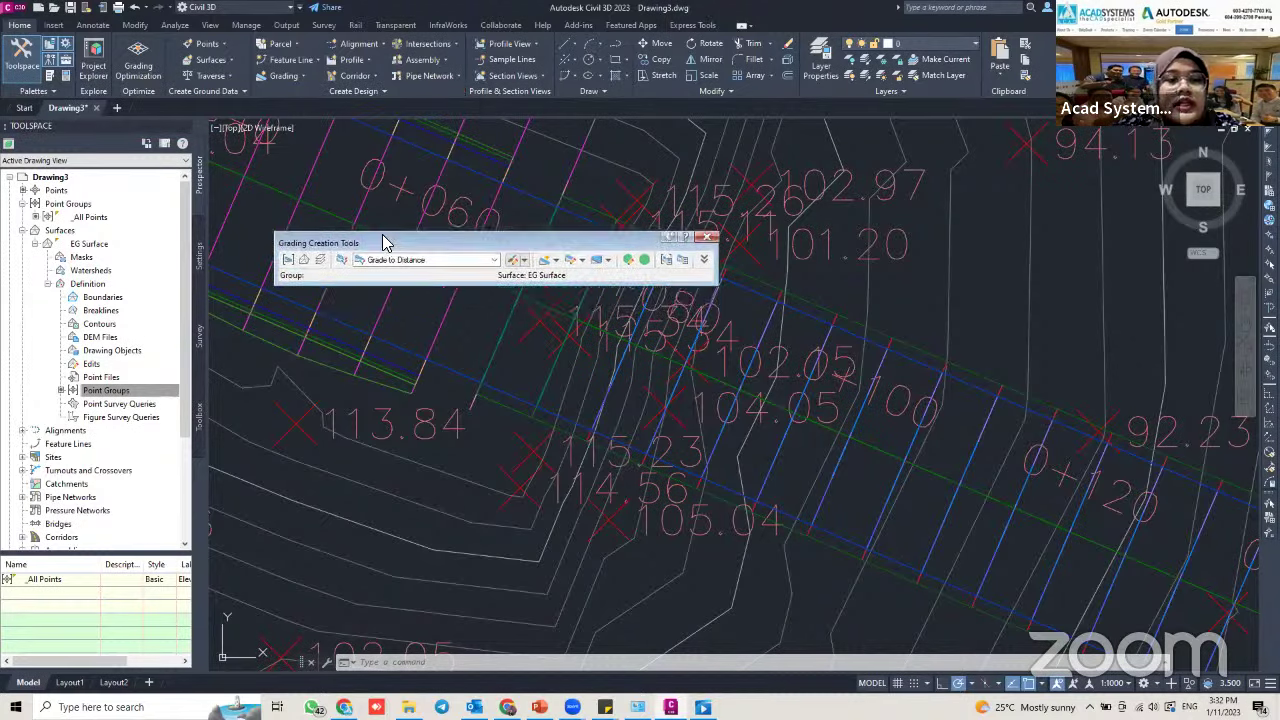
pyautogui.click(288, 262)
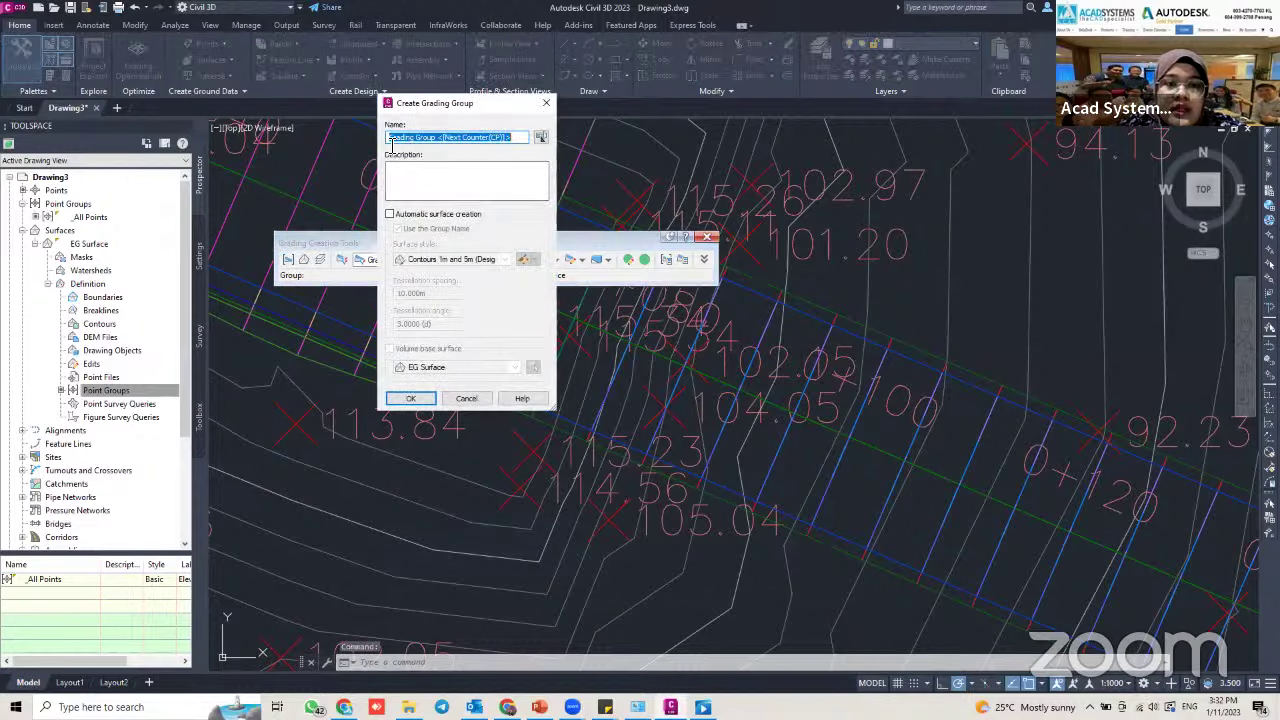
pyautogui.click(390, 215)
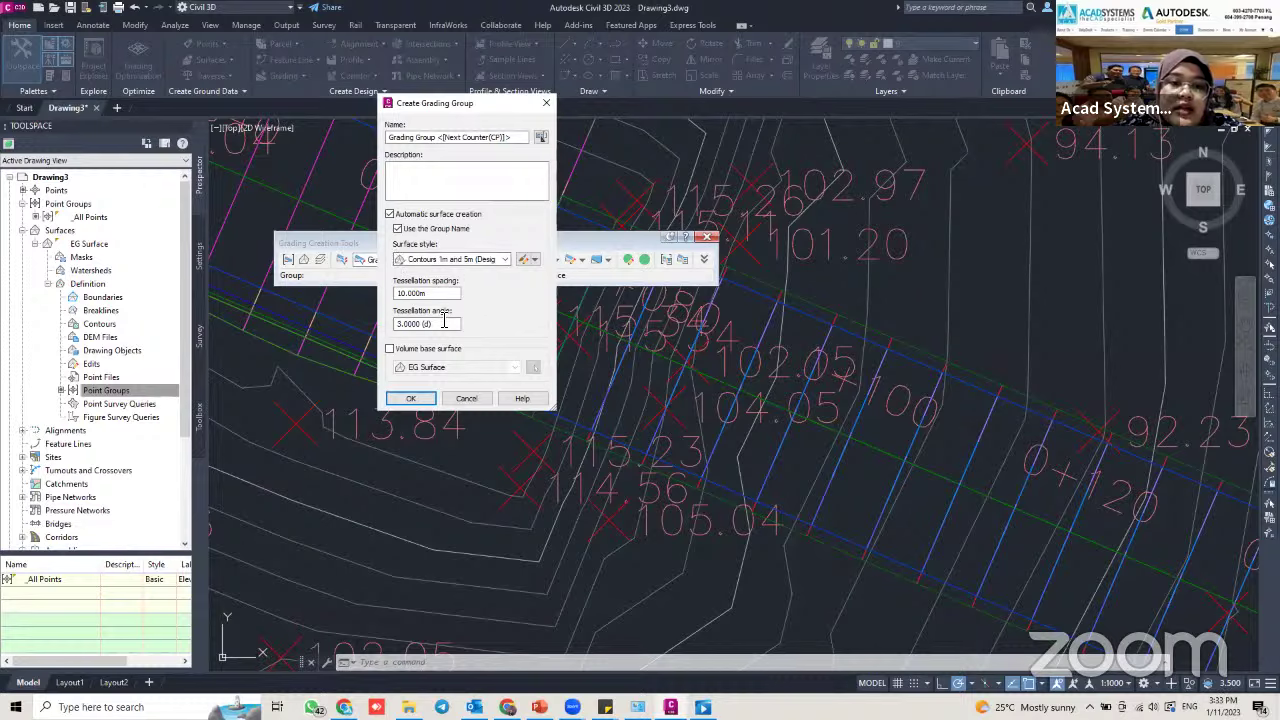
pyautogui.click(390, 349)
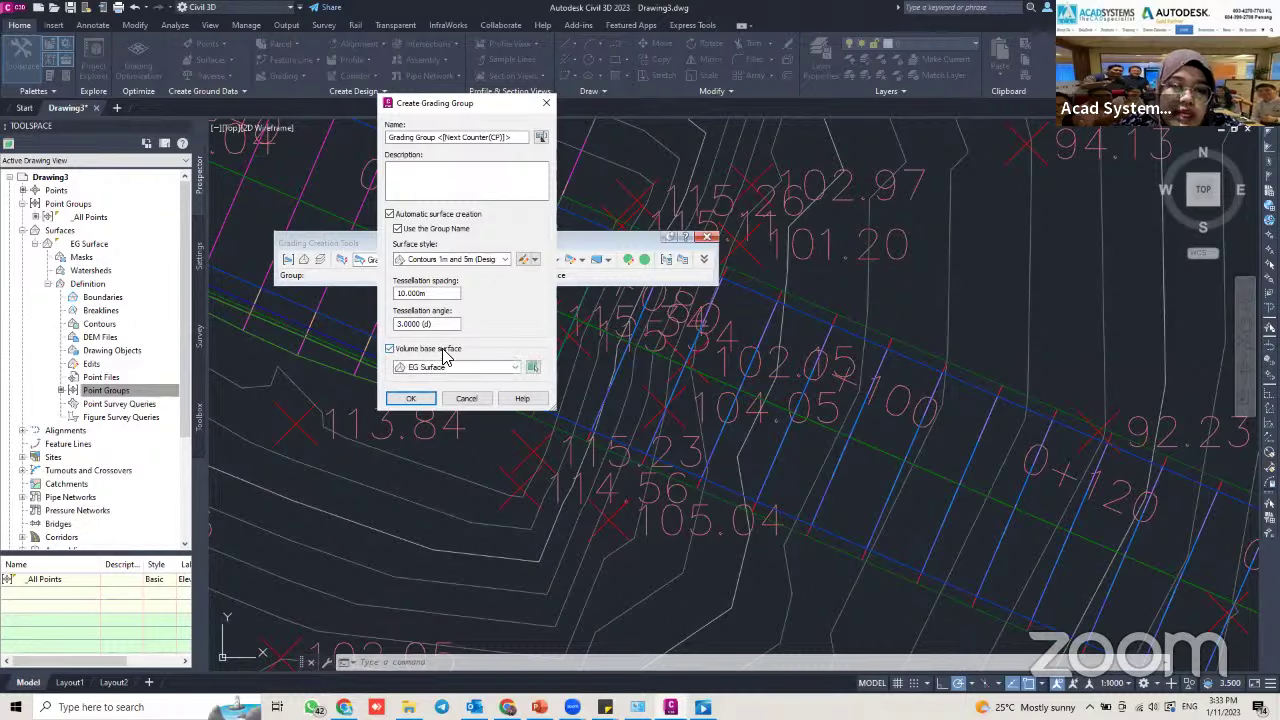
pyautogui.click(410, 399)
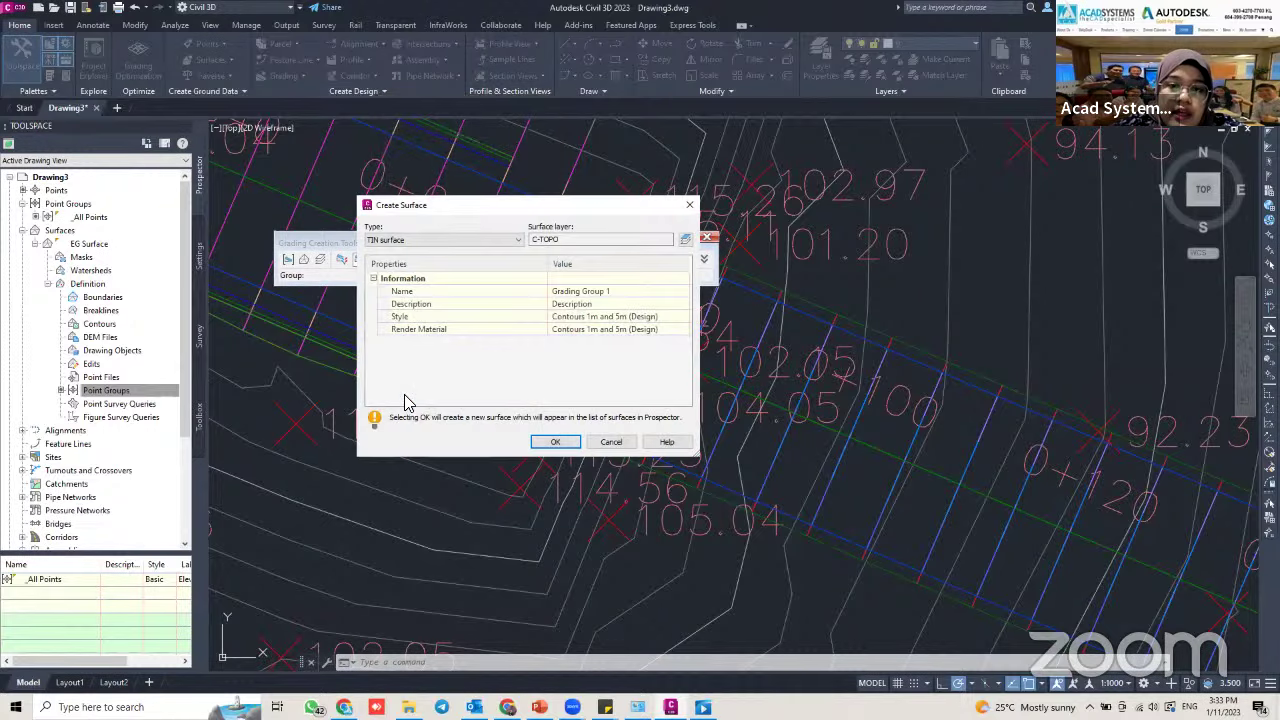
pyautogui.click(555, 441)
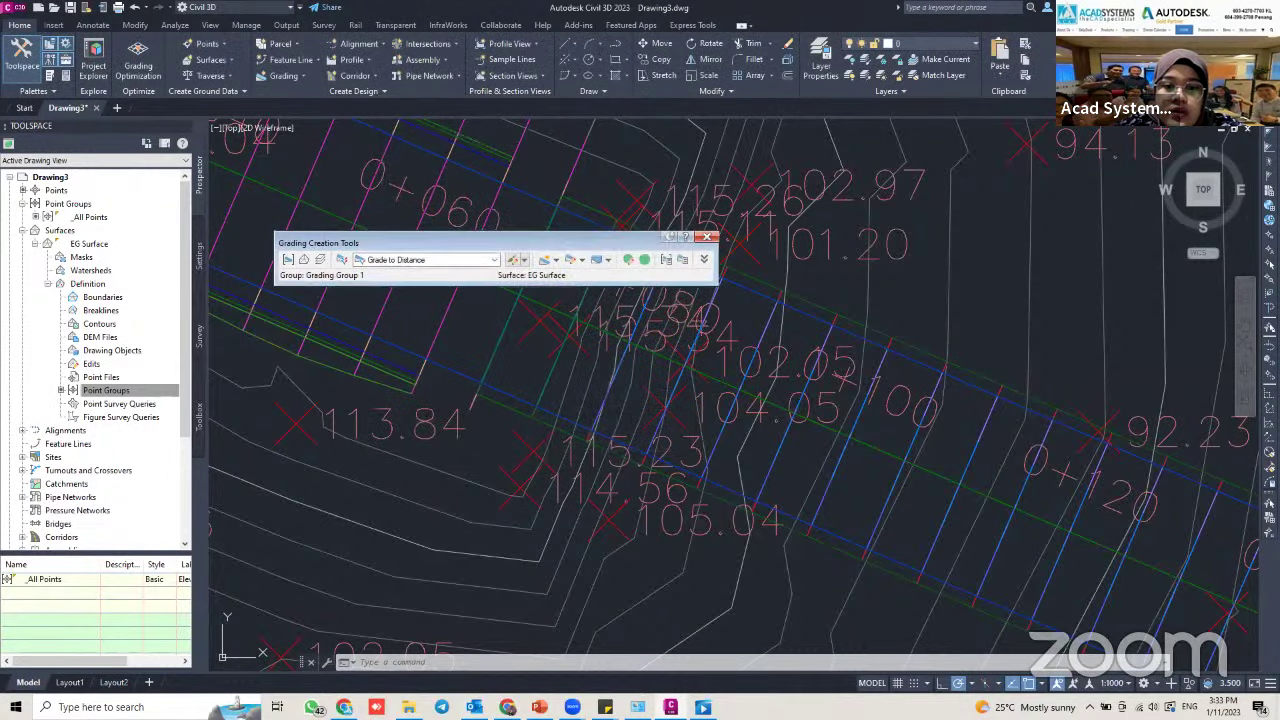
# Set EG Surface as the target surface for the grading group
pyautogui.moveTo(546, 243); pyautogui.dragTo(338, 157)
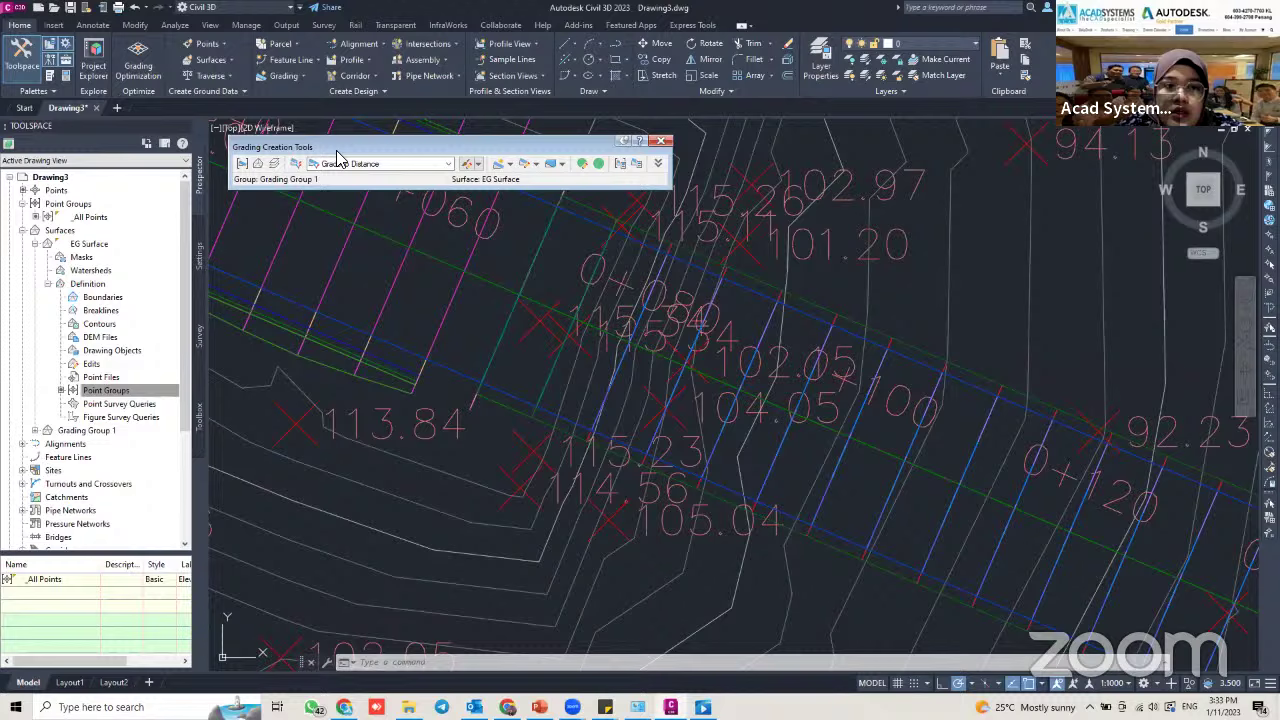
pyautogui.click(257, 164)
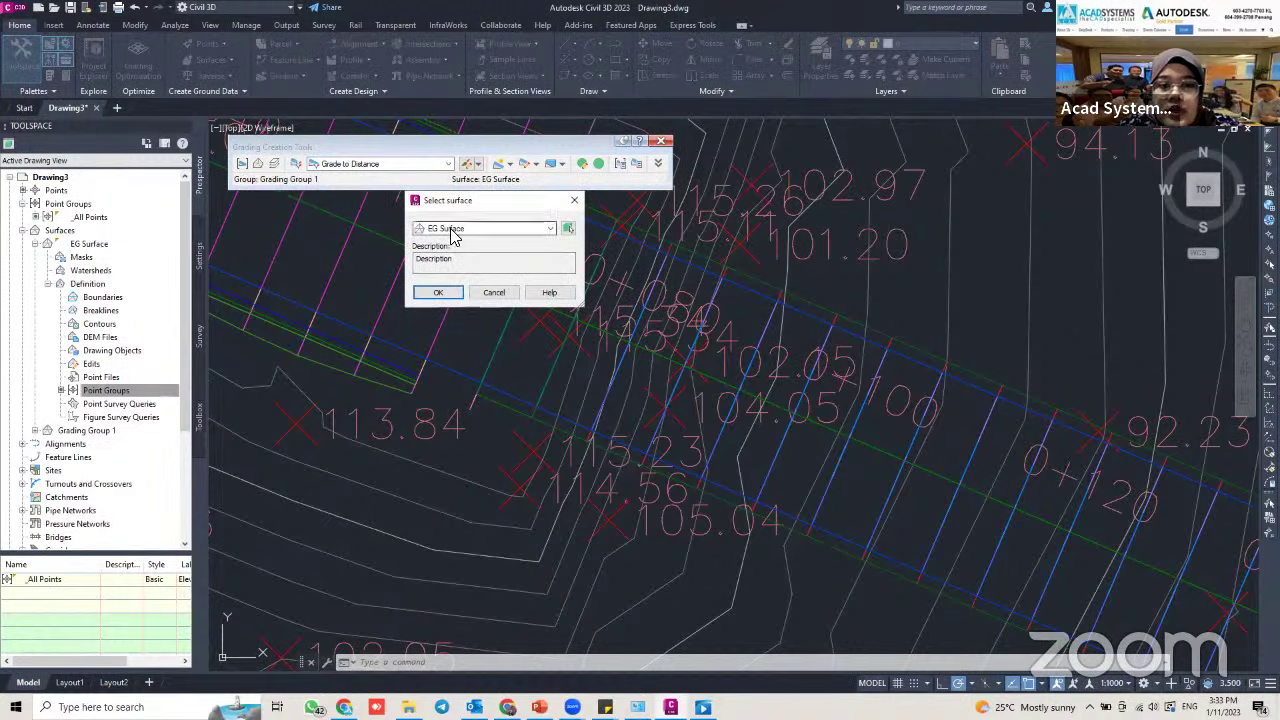
pyautogui.click(438, 292)
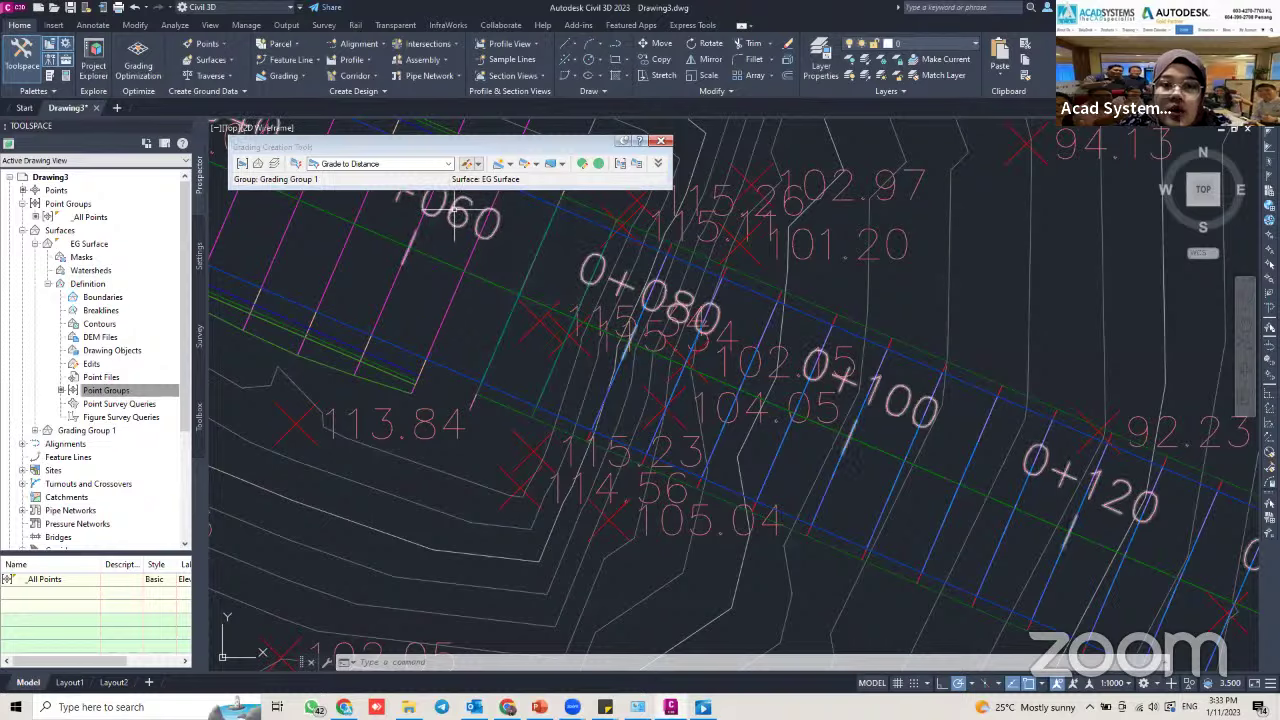
# Create a Grade to Distance grading on the rectangular feature line, on its outer eastern side, without applying it to the entire length
pyautogui.click(505, 165)
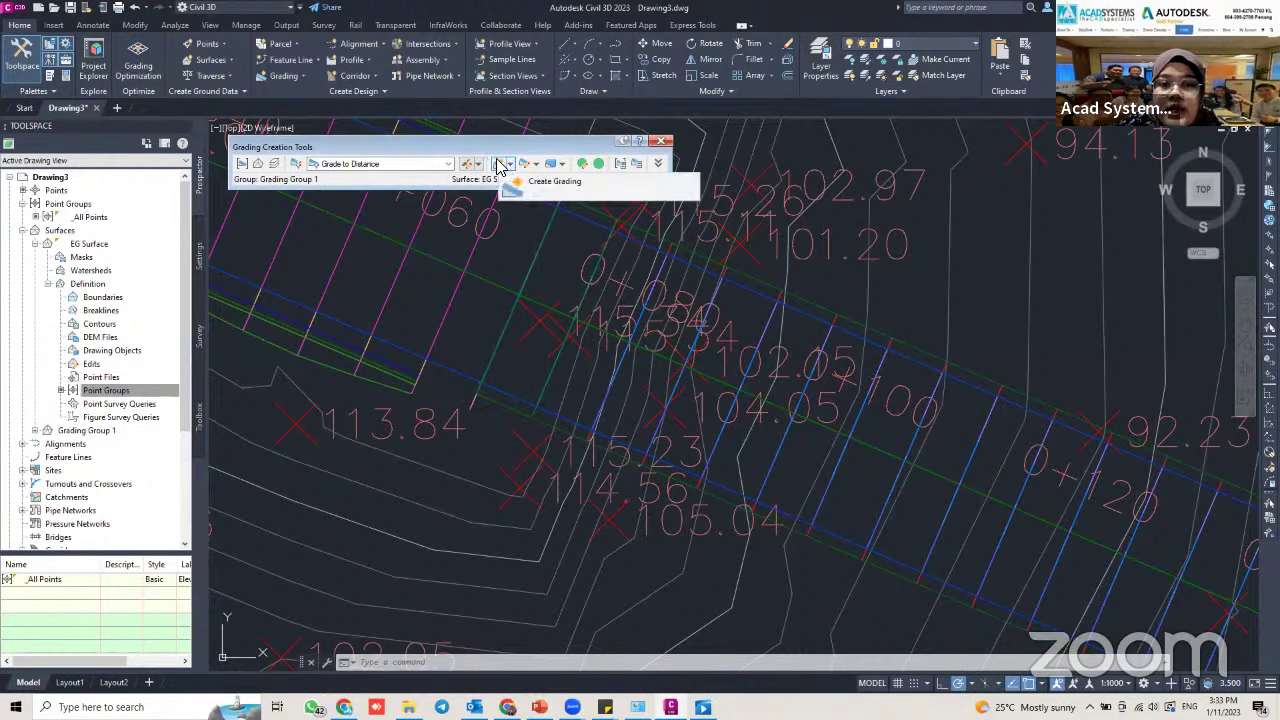
pyautogui.click(508, 184)
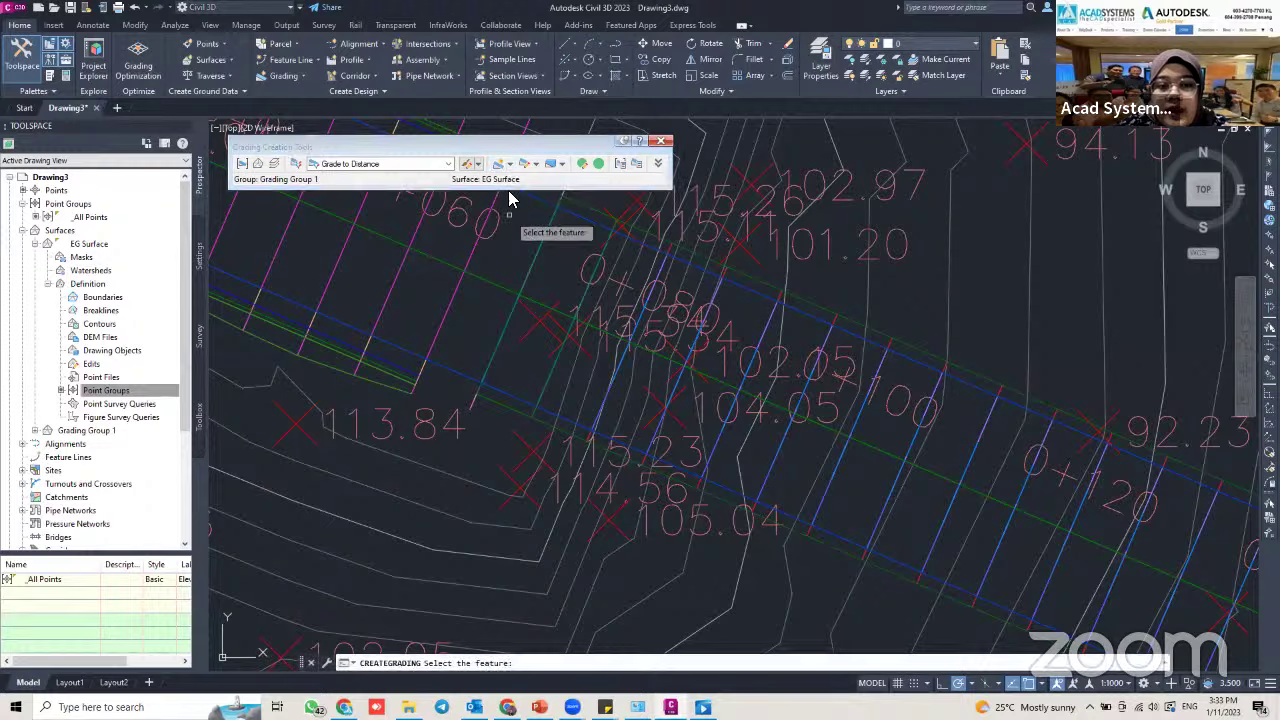
pyautogui.click(557, 354)
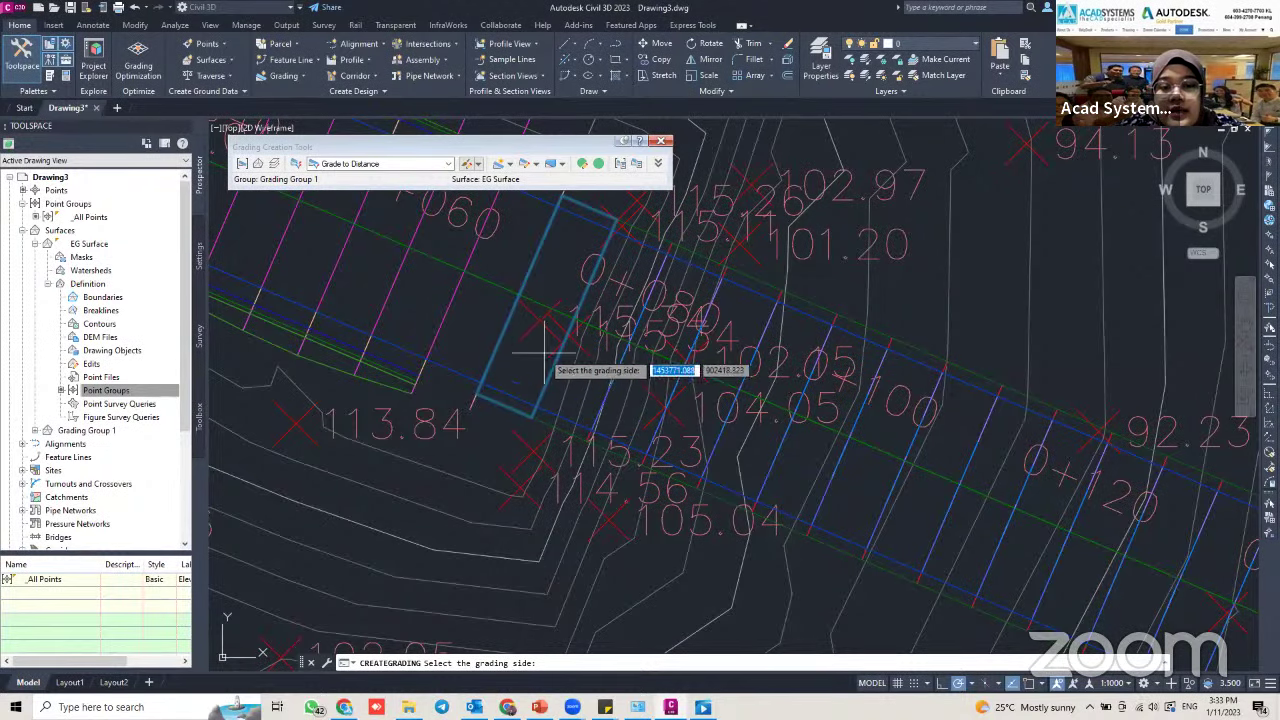
pyautogui.click(577, 397)
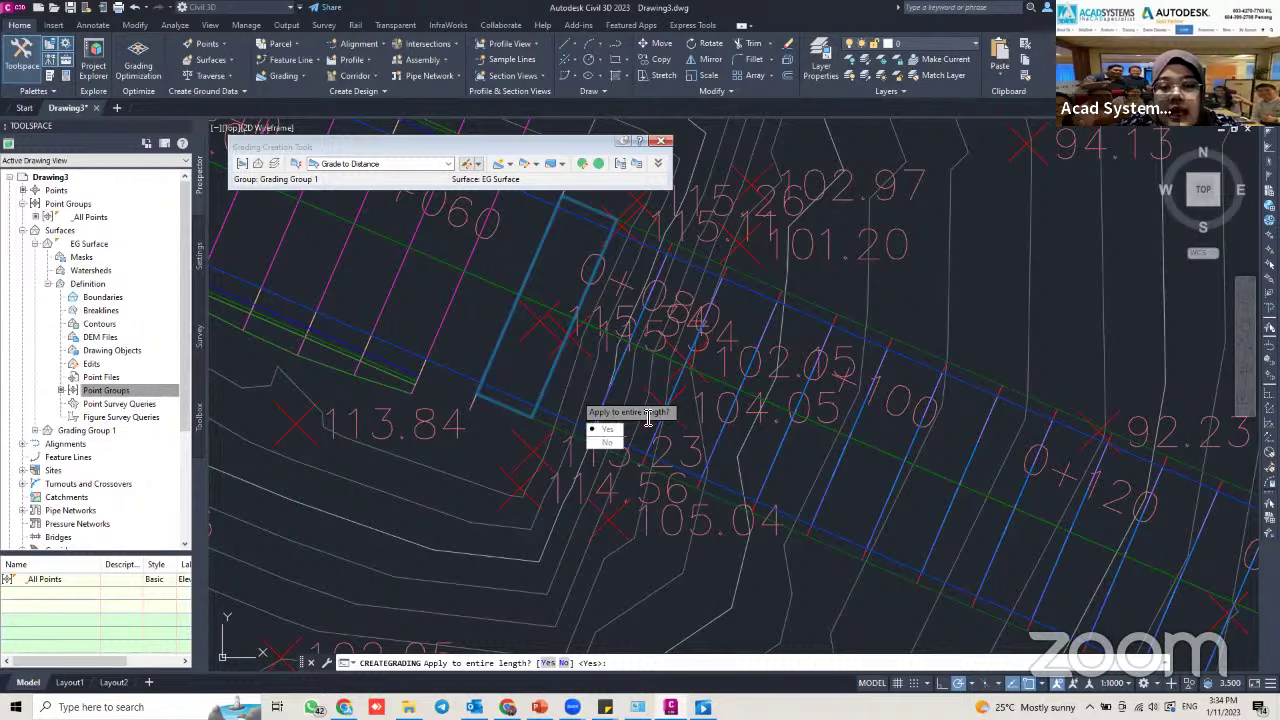
pyautogui.click(606, 442)
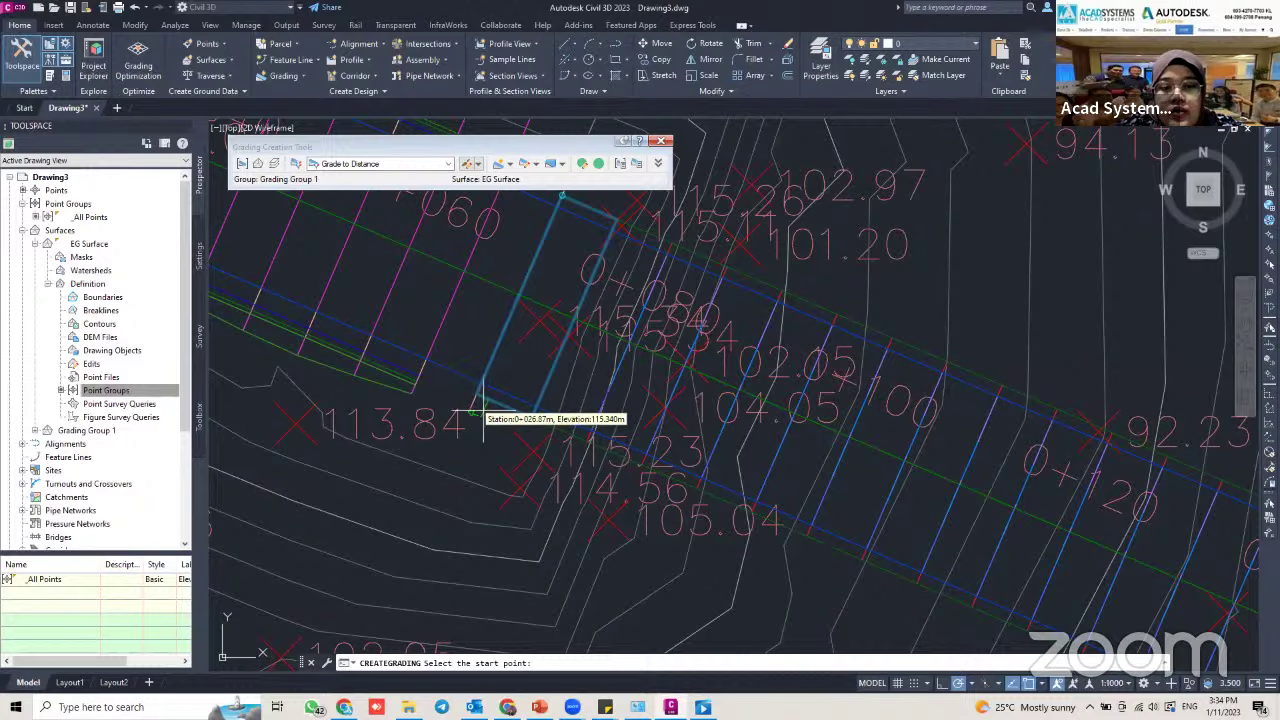
# Limit the grading to run from the rectangle's northwest corner at station 0+000.00 to its southwest corner at station 0+027.80
pyautogui.scroll(3, 551, 360)
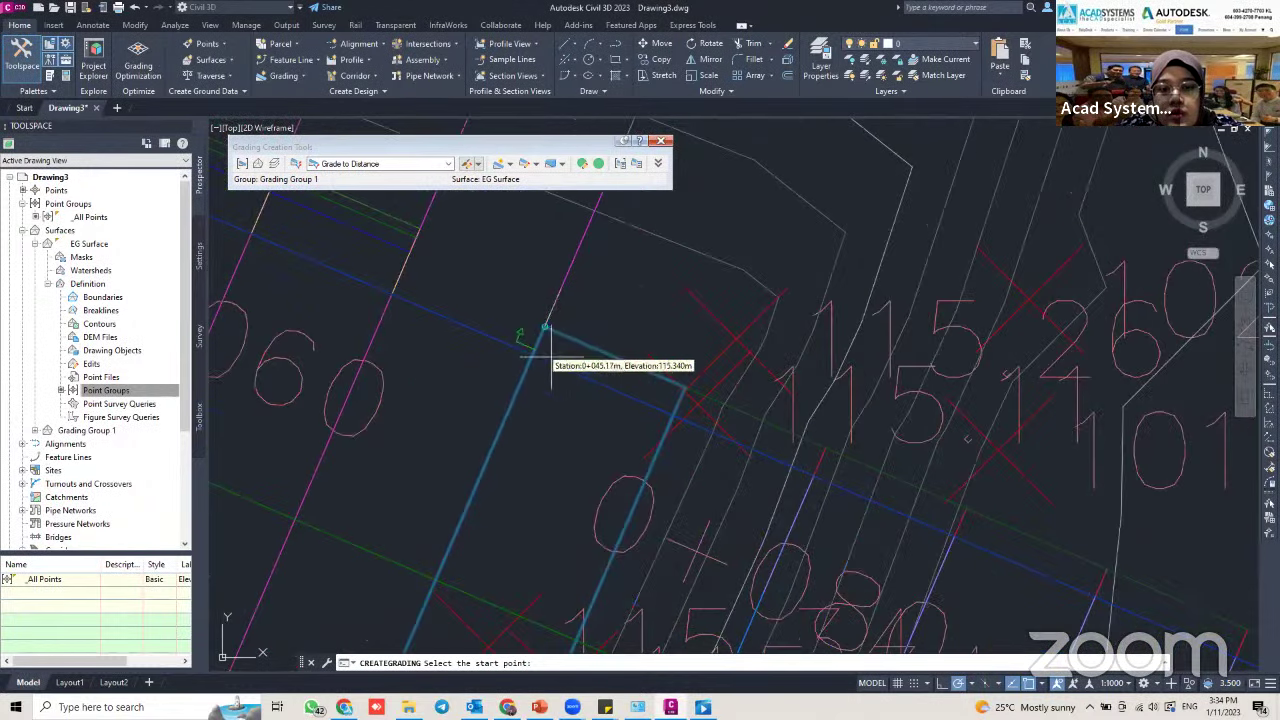
pyautogui.click(557, 326)
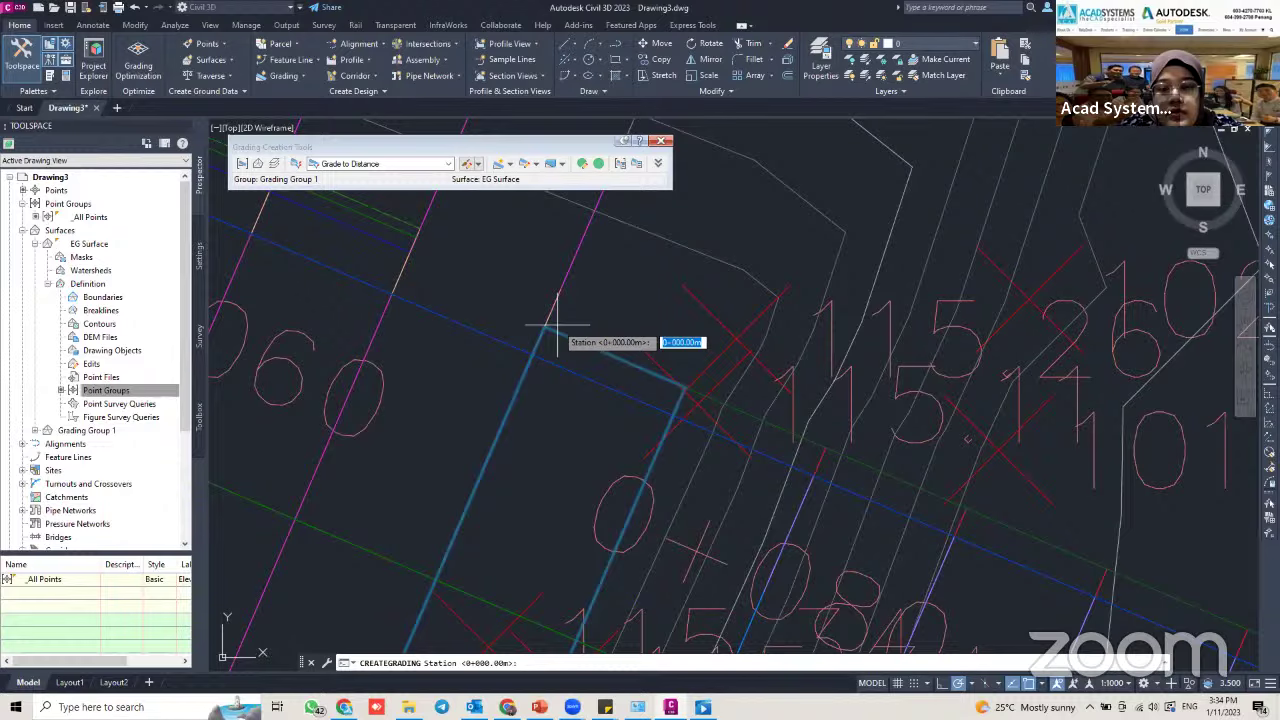
pyautogui.press('Return')
pyautogui.moveTo(619, 560); pyautogui.dragTo(683, 350, button='middle')
pyautogui.moveTo(633, 489); pyautogui.dragTo(689, 369, button='middle')
pyautogui.moveTo(625, 512); pyautogui.dragTo(677, 360, button='middle')
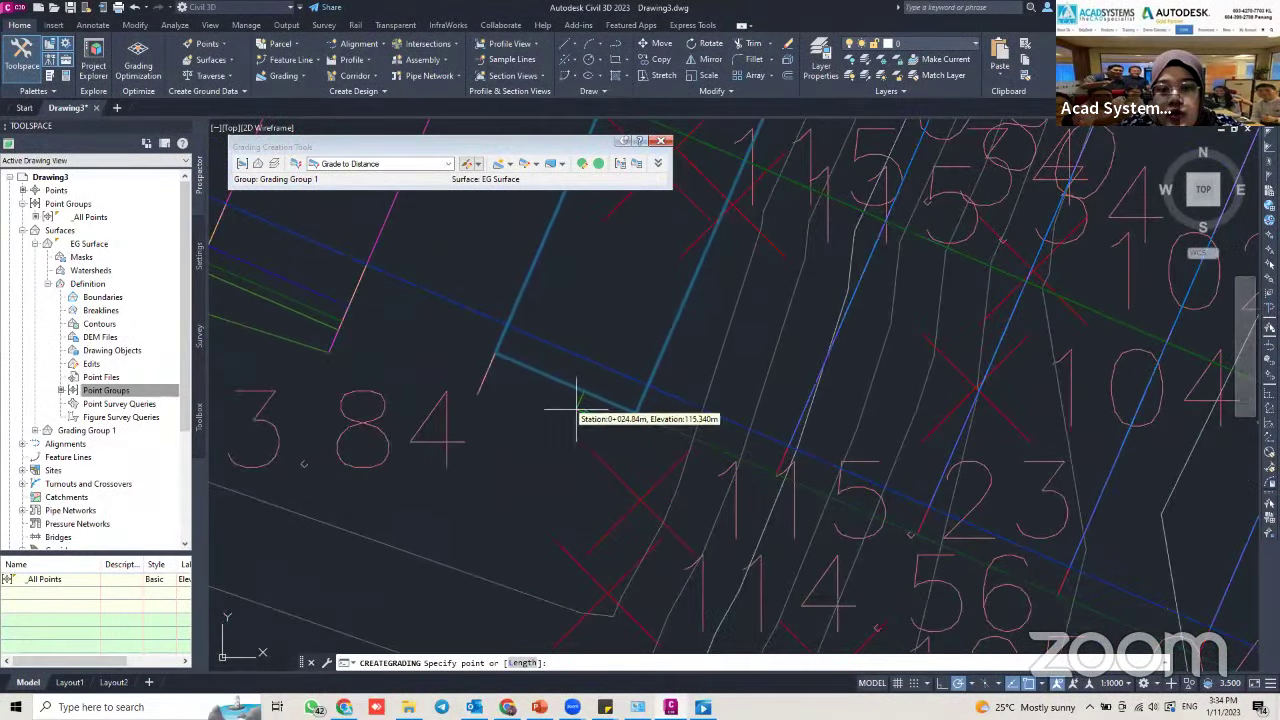
pyautogui.click(495, 368)
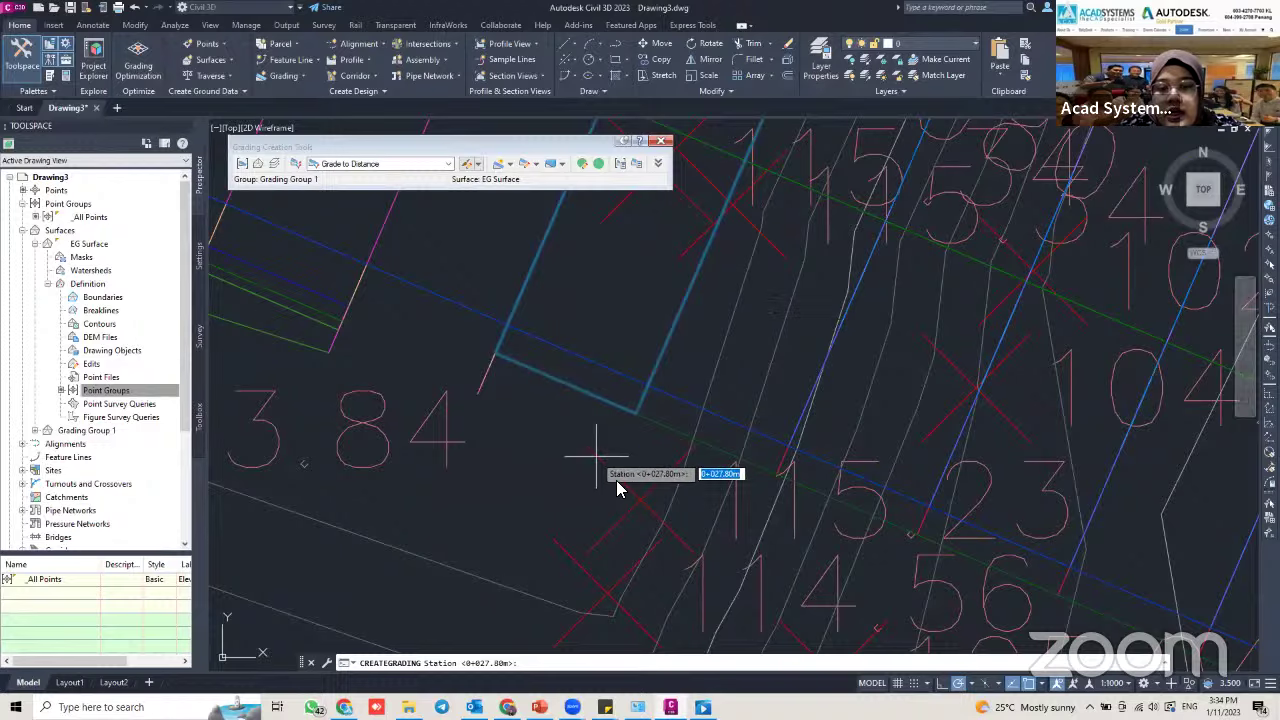
pyautogui.moveTo(695, 379)
pyautogui.mouseDown(button='middle')
pyautogui.moveTo(623, 491)
pyautogui.moveTo(585, 640)
pyautogui.moveTo(672, 317)
pyautogui.mouseUp(button='middle')
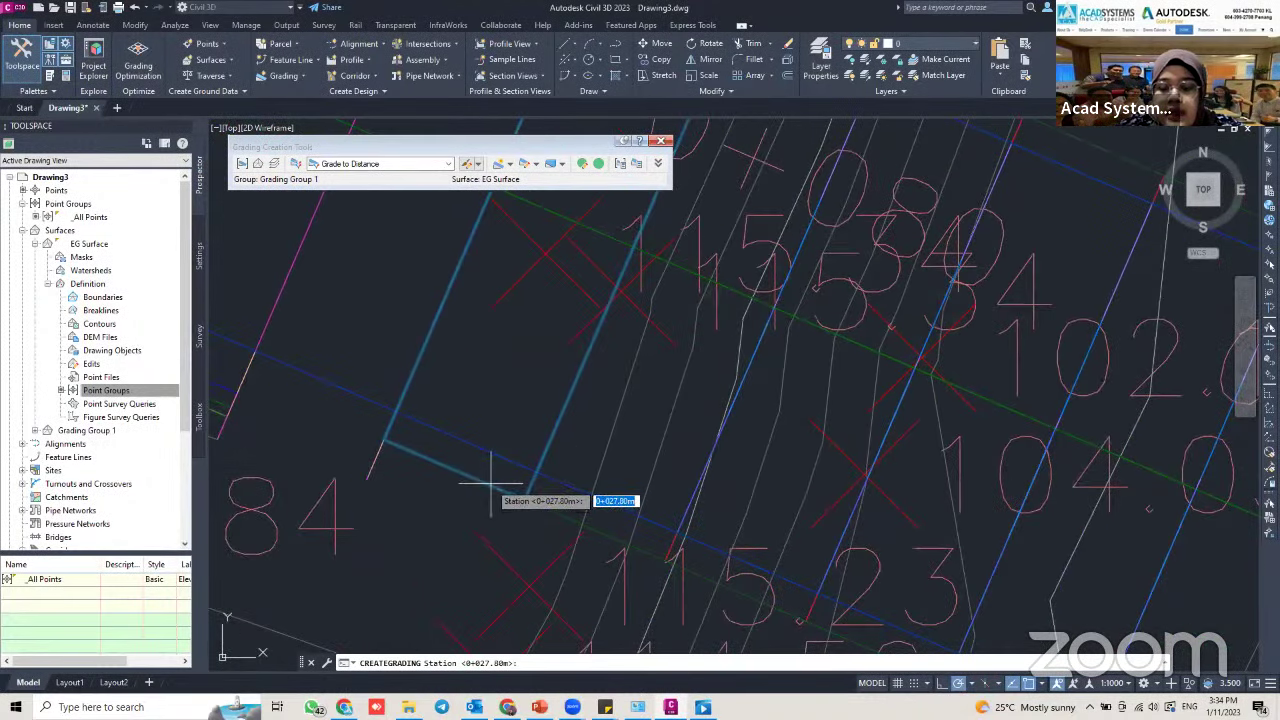
pyautogui.press('Return')
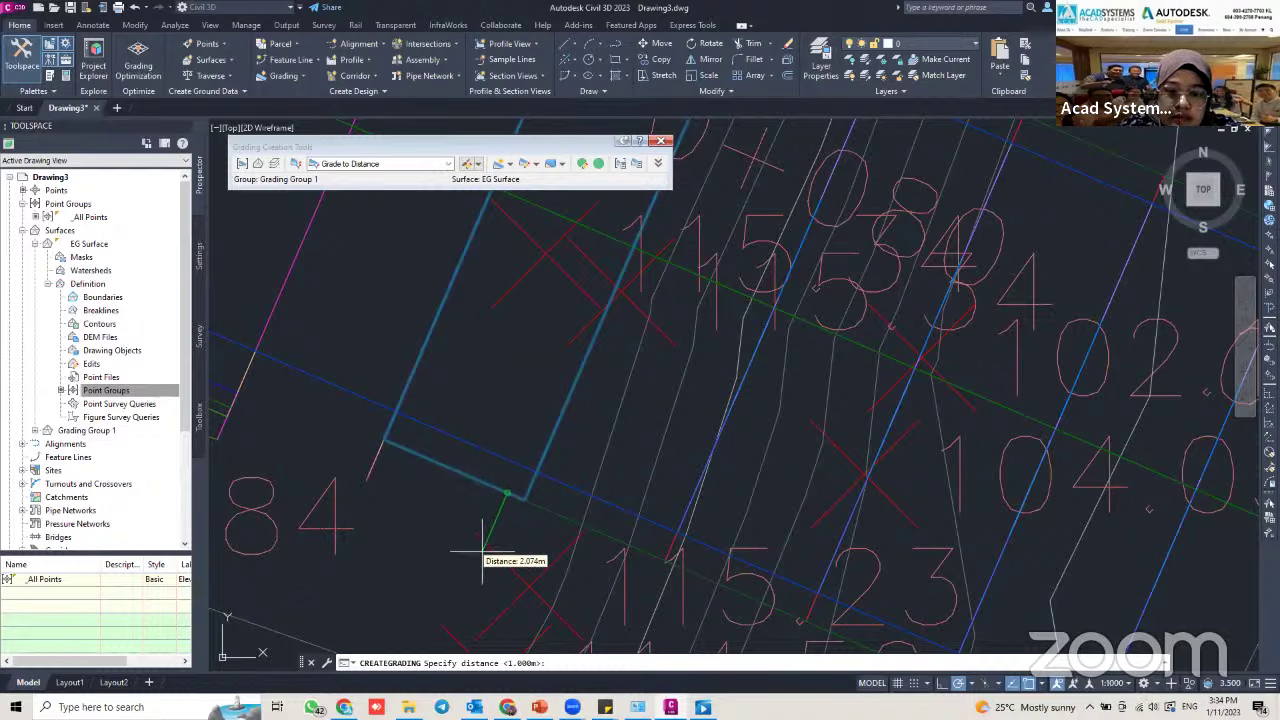
# Specify the grading distance by picking a point well south of the rectangle, among the lower contours around elevation 81
pyautogui.scroll(-3, 482, 551)
pyautogui.moveTo(483, 530); pyautogui.dragTo(500, 426, button='middle')
pyautogui.moveTo(500, 510)
pyautogui.mouseDown(button='middle')
pyautogui.moveTo(502, 419)
pyautogui.moveTo(503, 440)
pyautogui.moveTo(546, 362)
pyautogui.mouseUp(button='middle')
pyautogui.moveTo(546, 362); pyautogui.dragTo(550, 324)
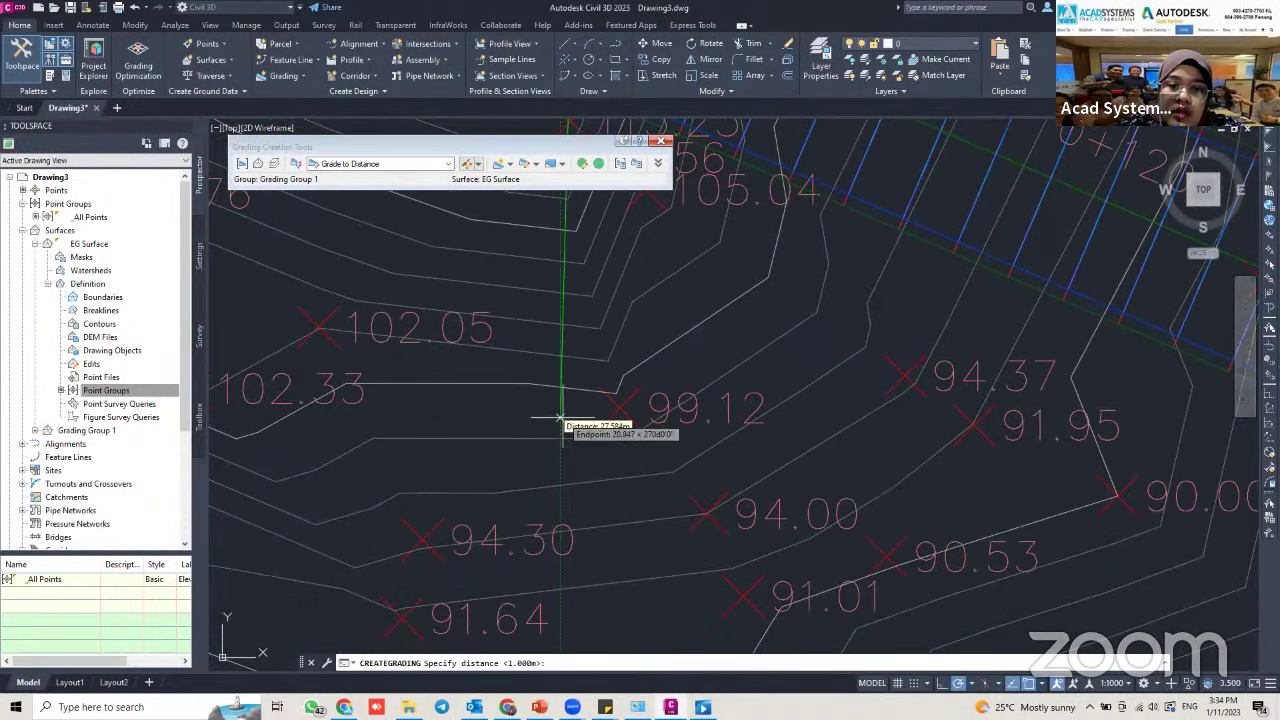
pyautogui.scroll(-2, 564, 420)
pyautogui.moveTo(564, 420); pyautogui.dragTo(567, 324, button='middle')
pyautogui.scroll(-6, 567, 437)
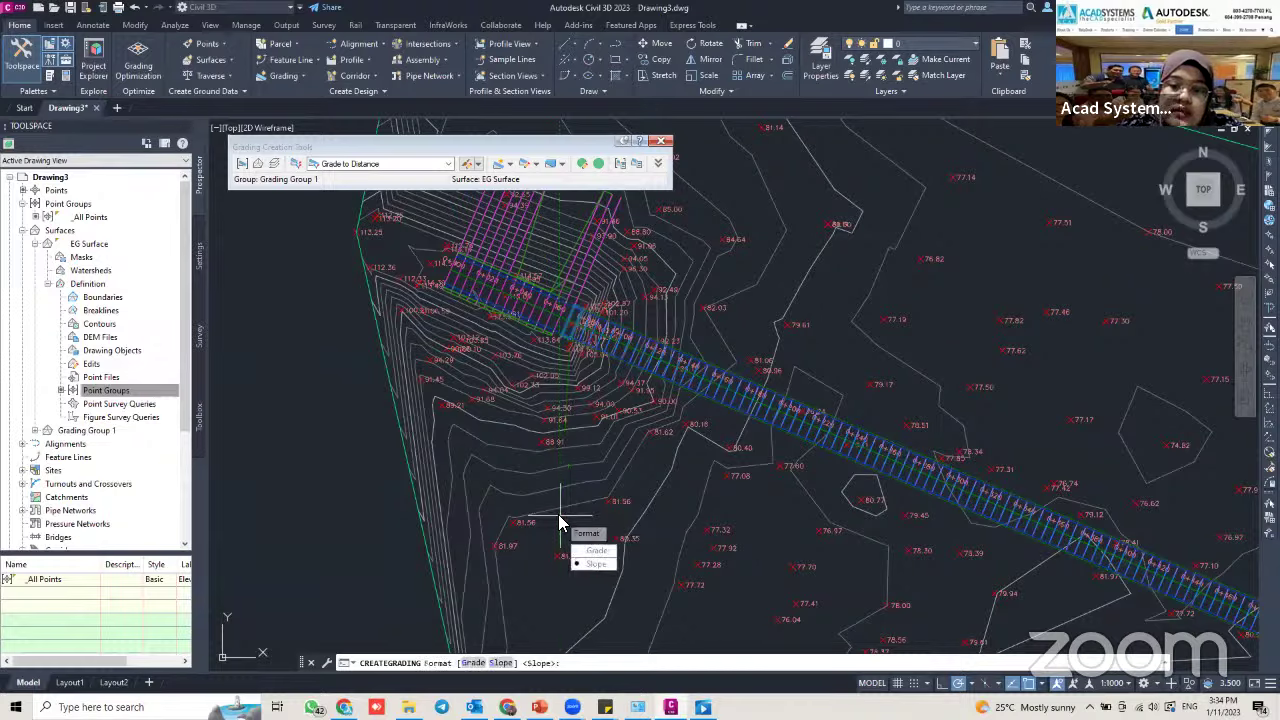
# Use the Slope format with a slope of -2 for the grading and end the grading command
pyautogui.press('Return')
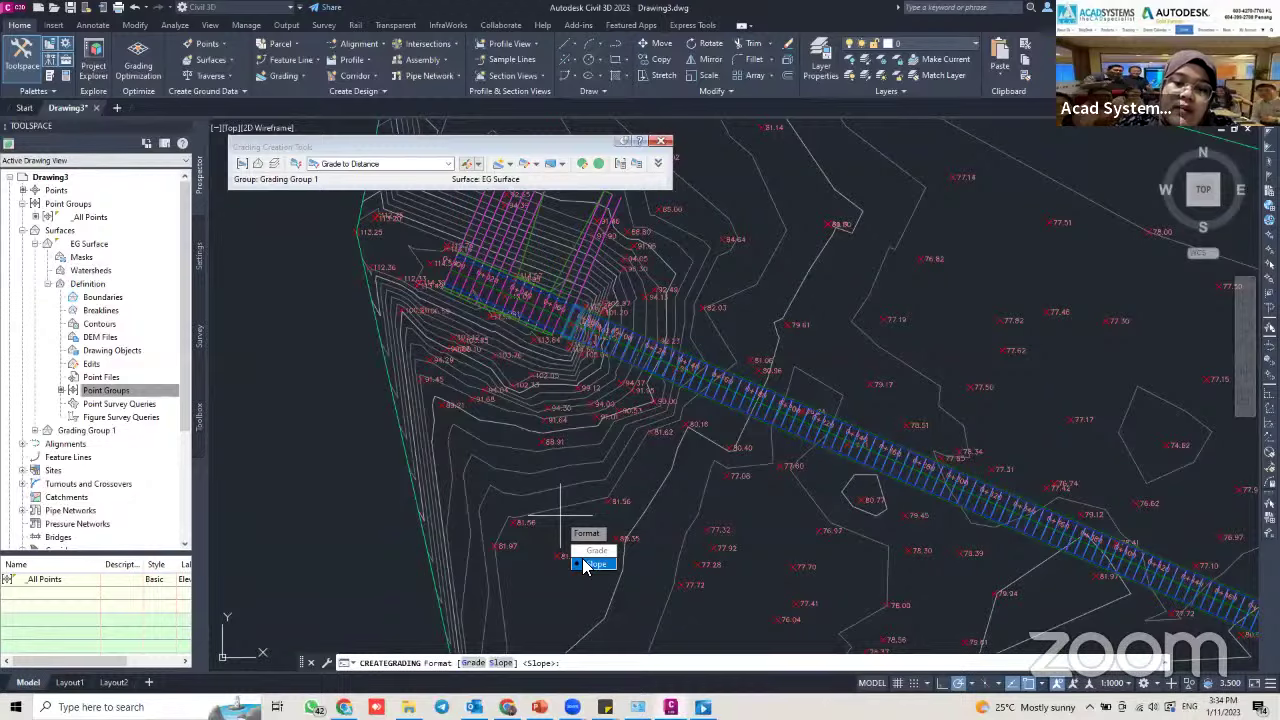
pyautogui.click(590, 564)
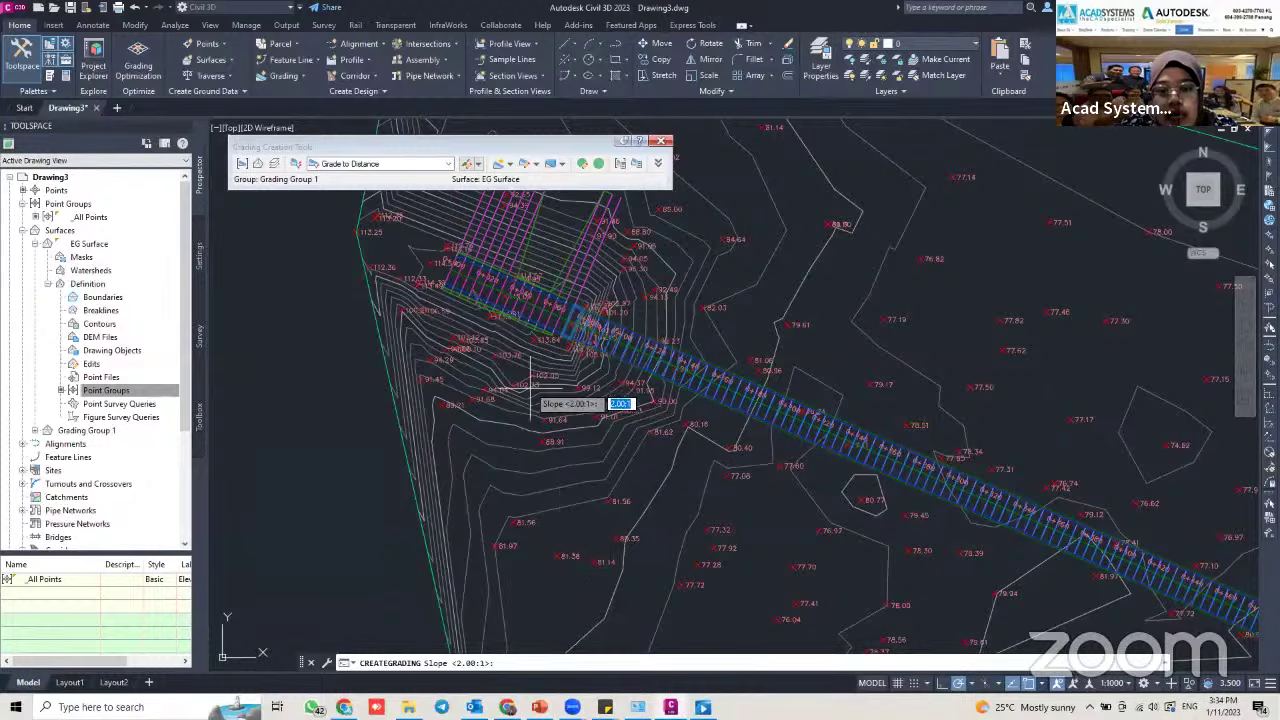
pyautogui.scroll(2, 535, 392)
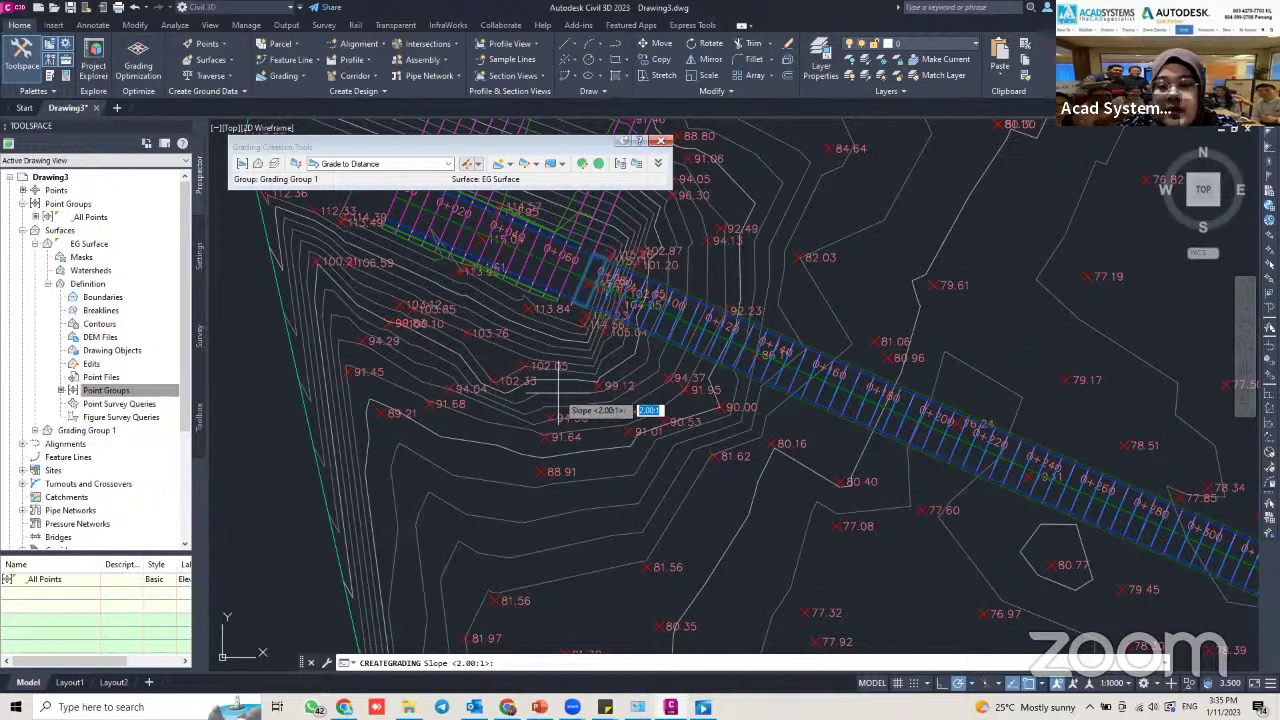
pyautogui.write('2')
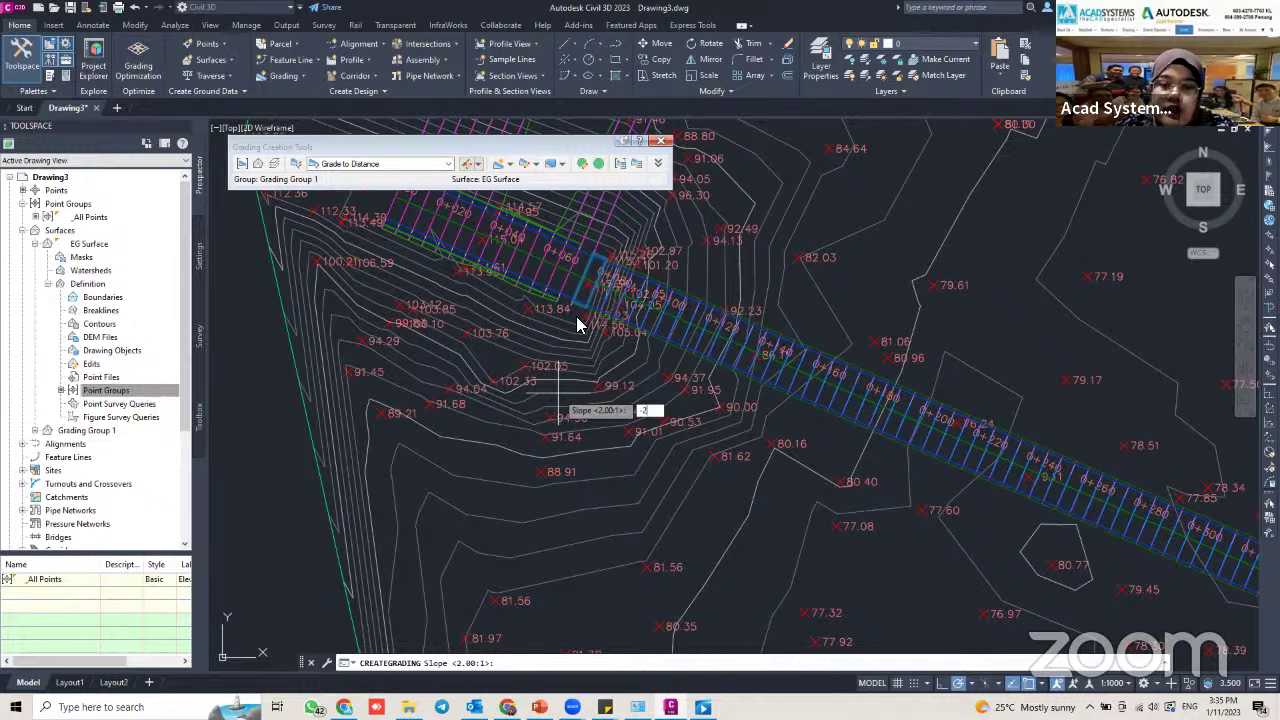
pyautogui.press('Return')
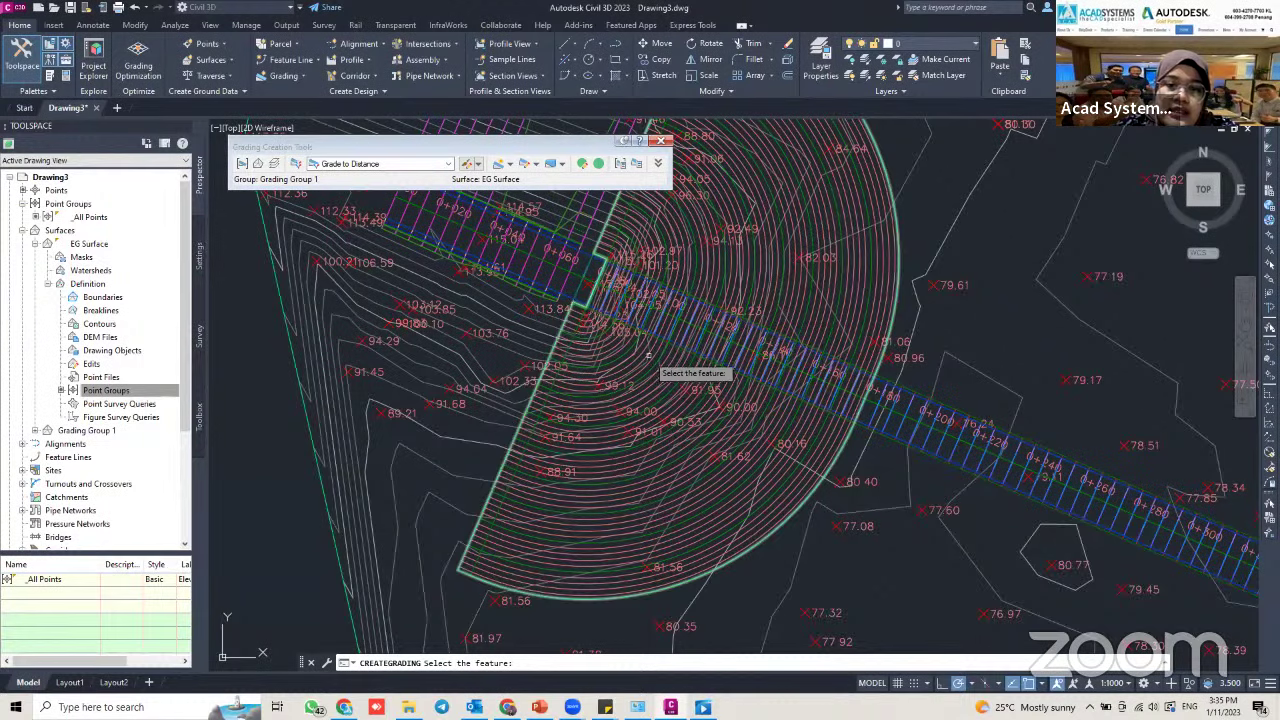
pyautogui.press('Escape')
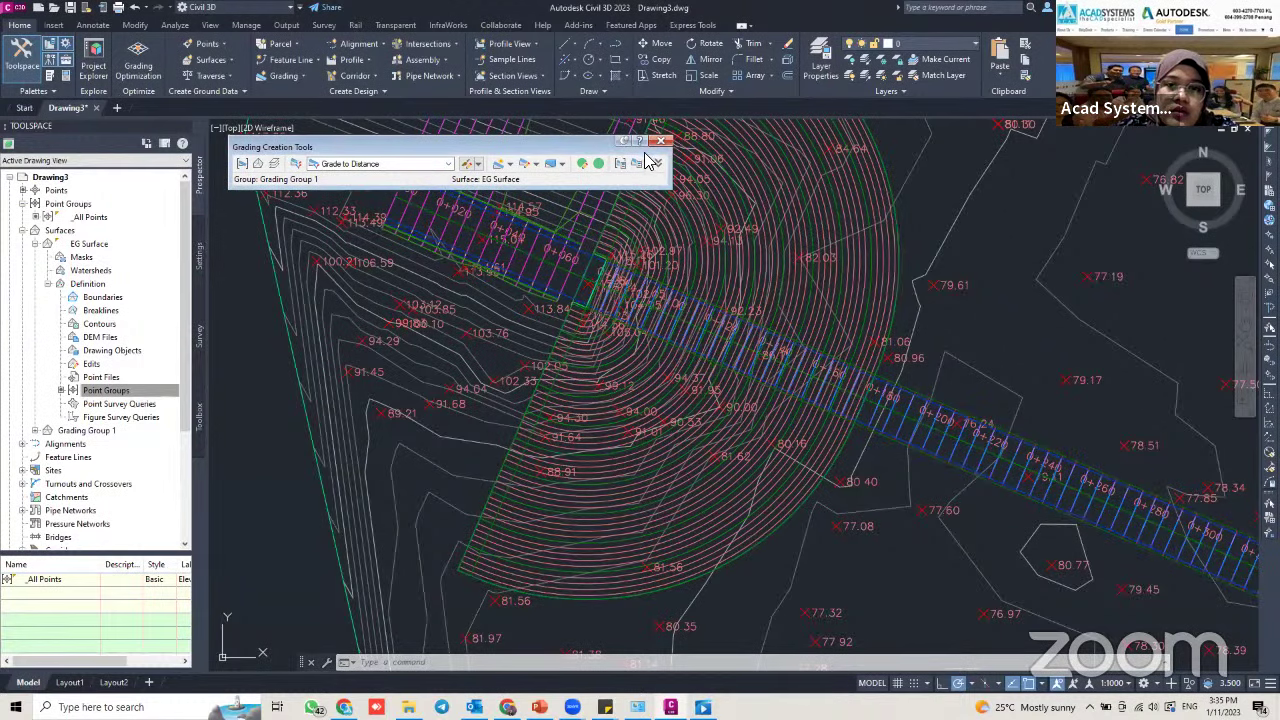
# Split the model space into two vertical viewports and set one to the SW Isometric view
pyautogui.click(208, 25)
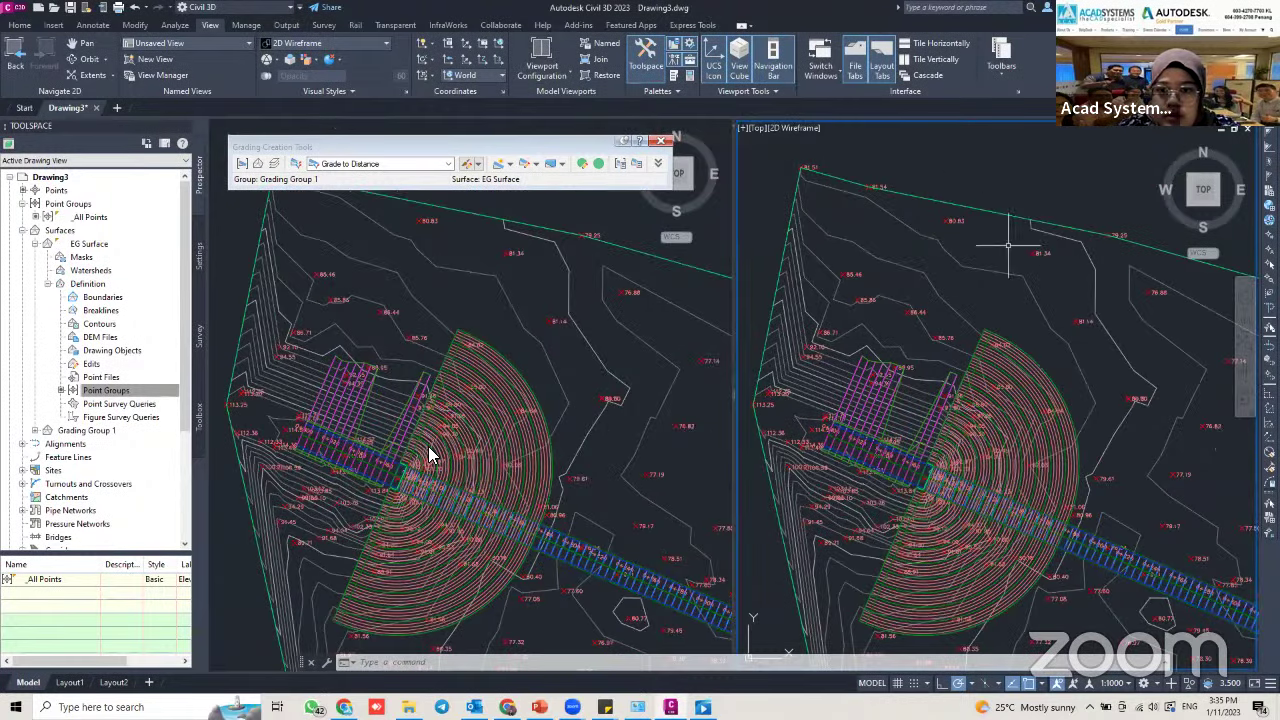
pyautogui.click(477, 345)
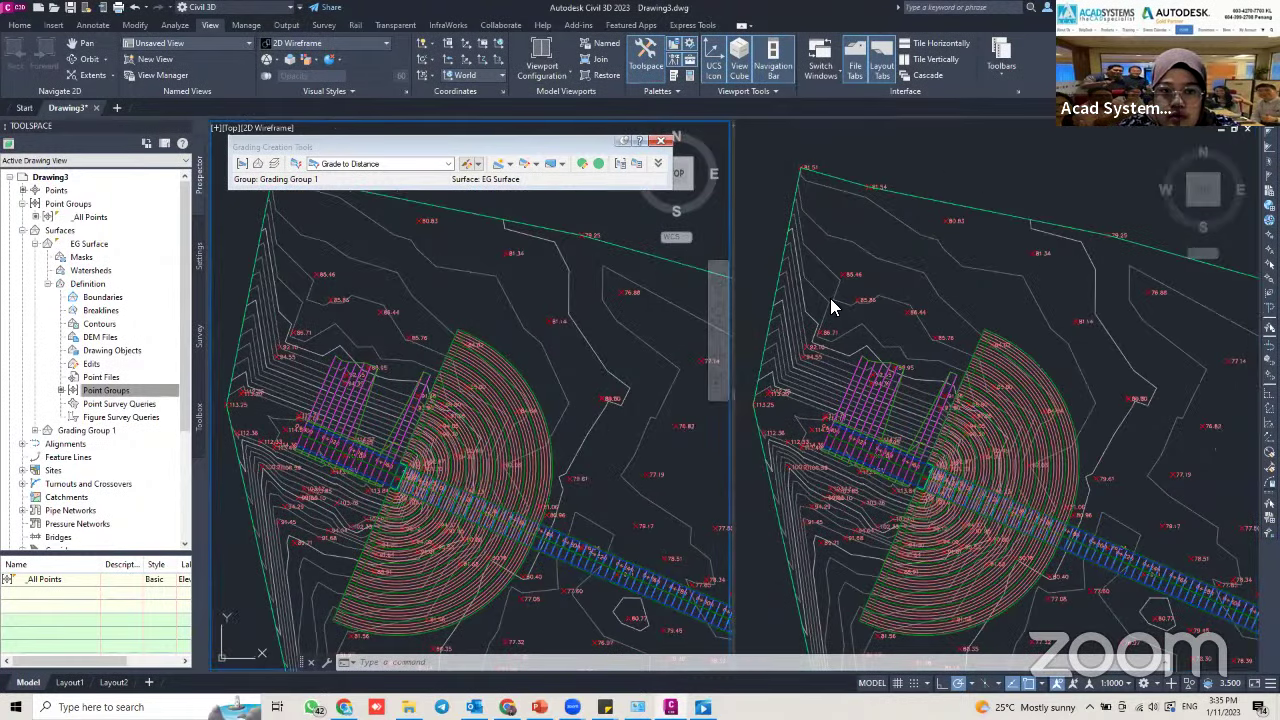
pyautogui.click(231, 128)
pyautogui.click(283, 253)
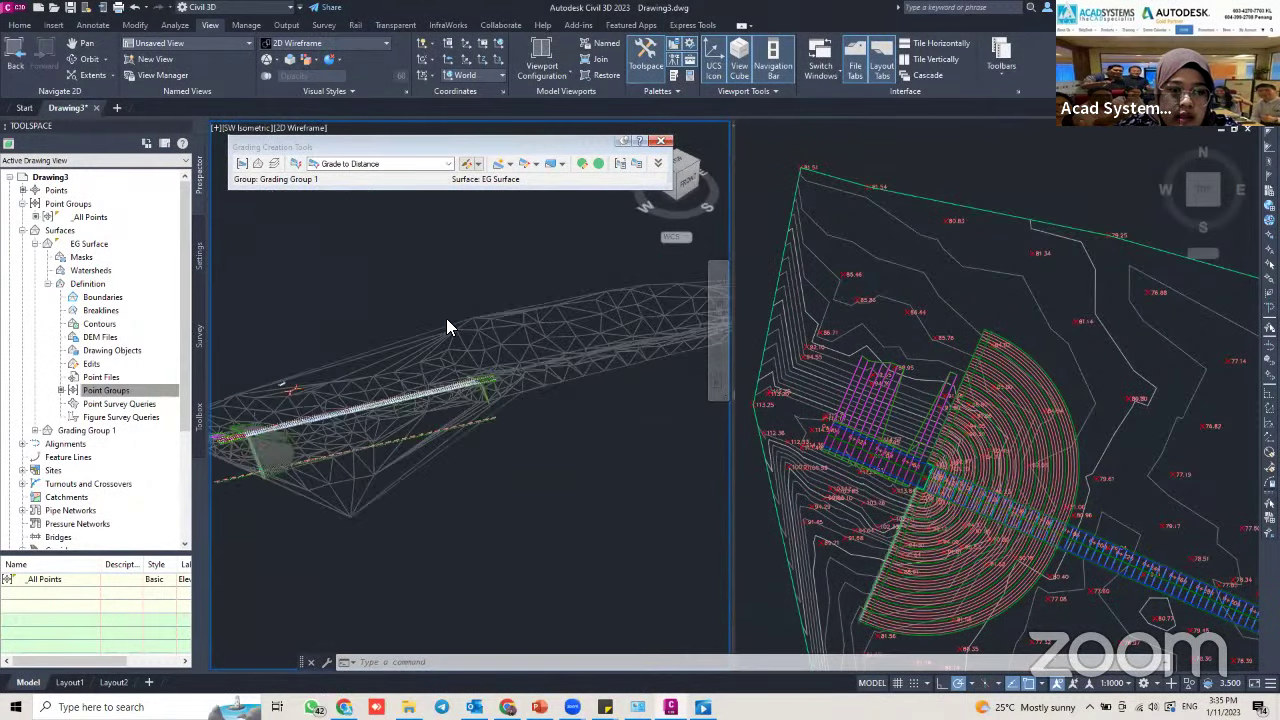
# Display the isometric viewport in the Realistic visual style around the bridge start grading
pyautogui.scroll(5, 394, 456)
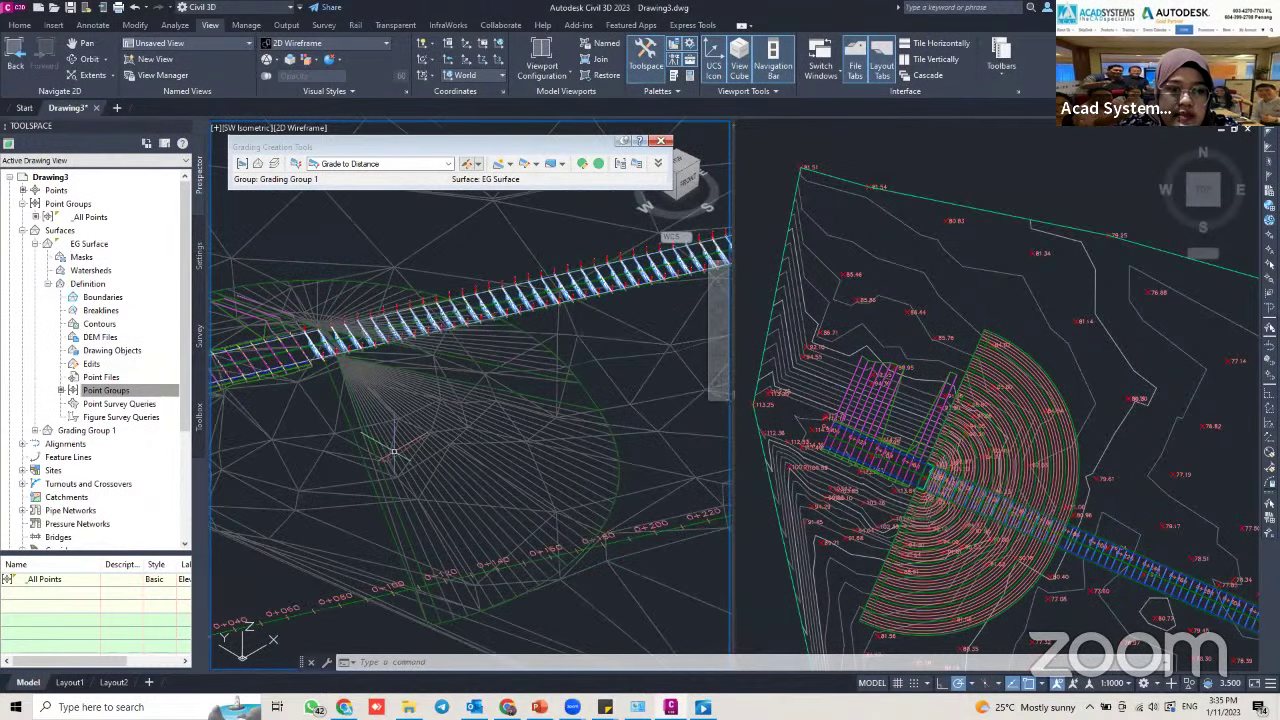
pyautogui.scroll(-3, 436, 409)
pyautogui.click(296, 130)
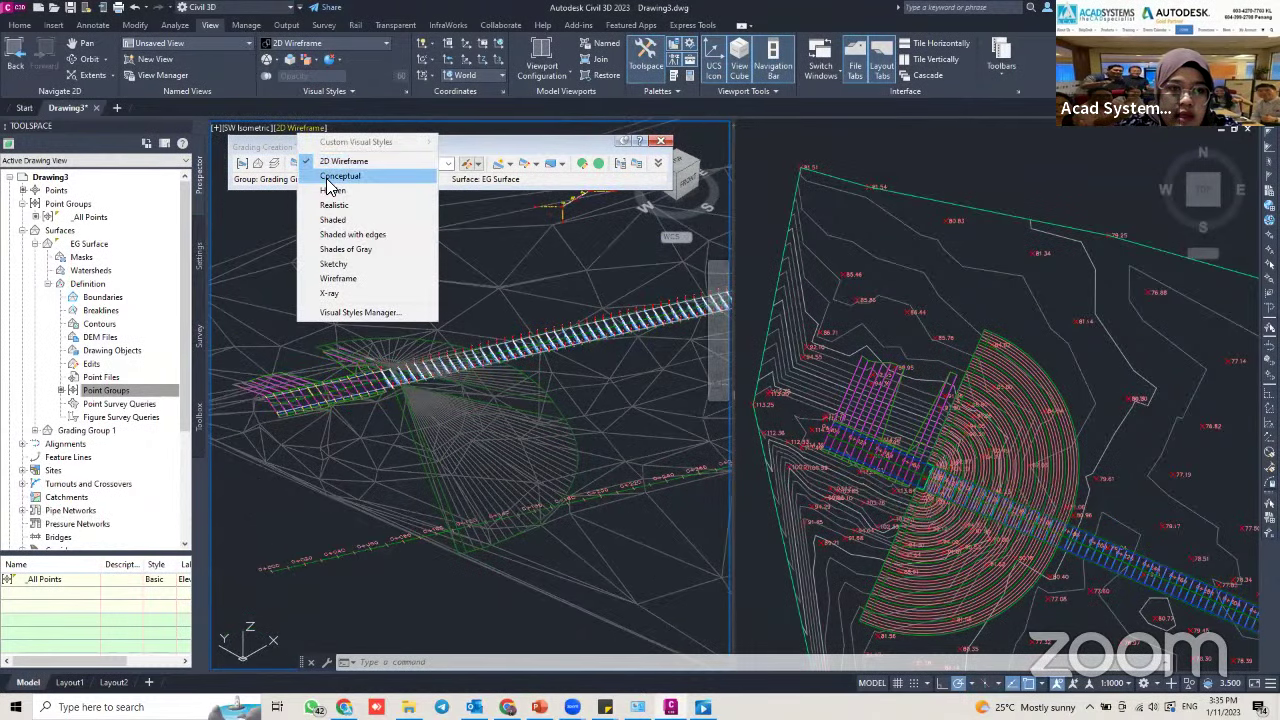
pyautogui.click(330, 207)
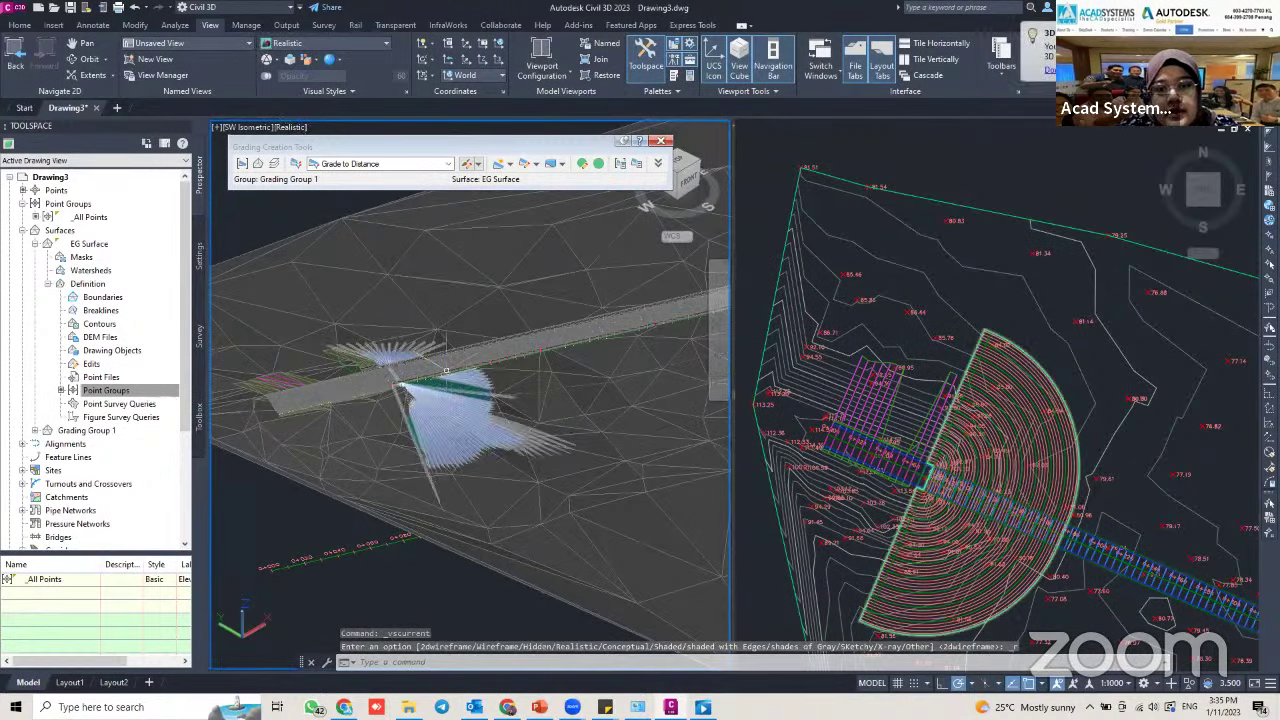
# Close the Grading Creation Tools and clear the corridor selection in the isometric viewport
pyautogui.moveTo(650, 416); pyautogui.dragTo(615, 401, button='middle')
pyautogui.click(650, 307)
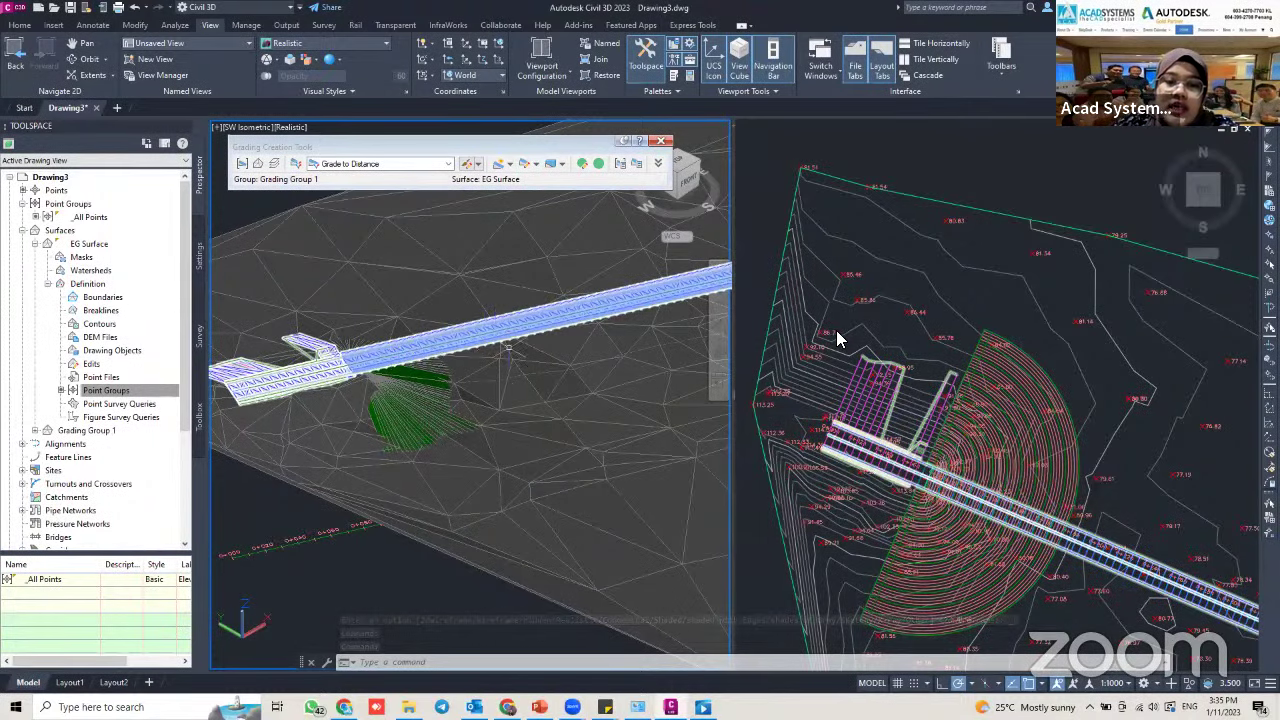
pyautogui.click(658, 142)
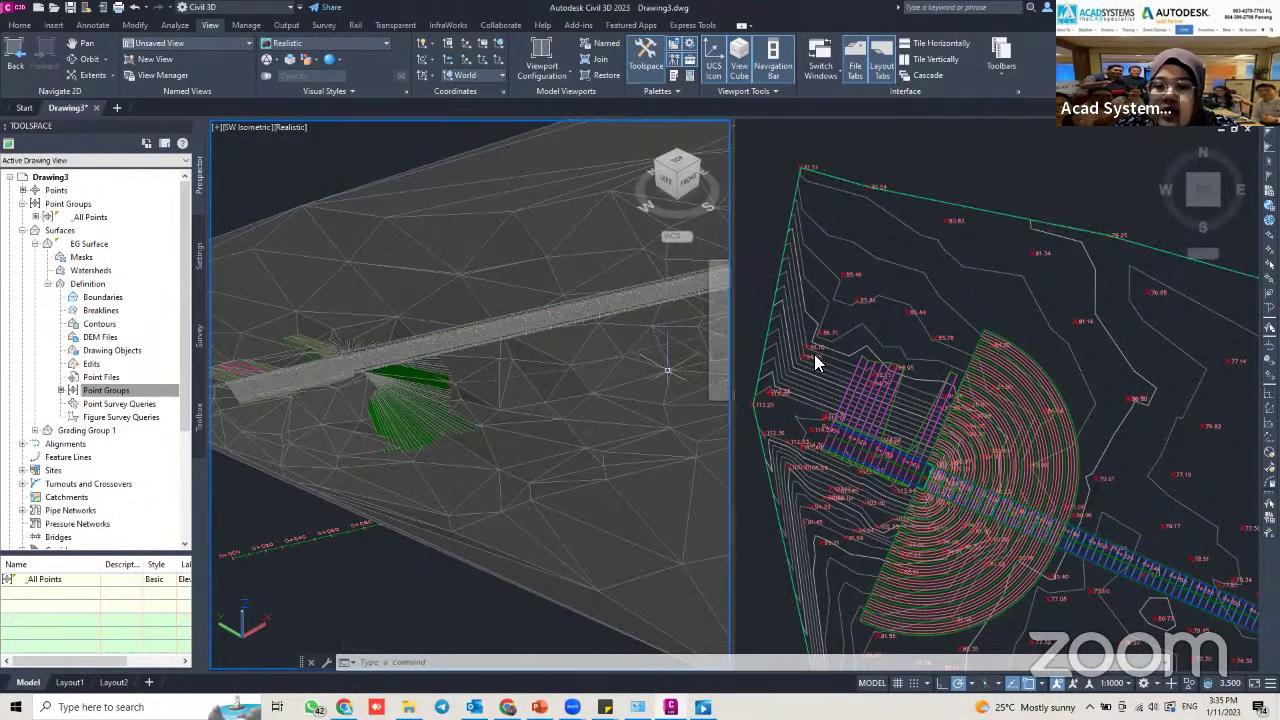
pyautogui.moveTo(579, 286); pyautogui.dragTo(542, 376, button='middle')
pyautogui.press('Escape')
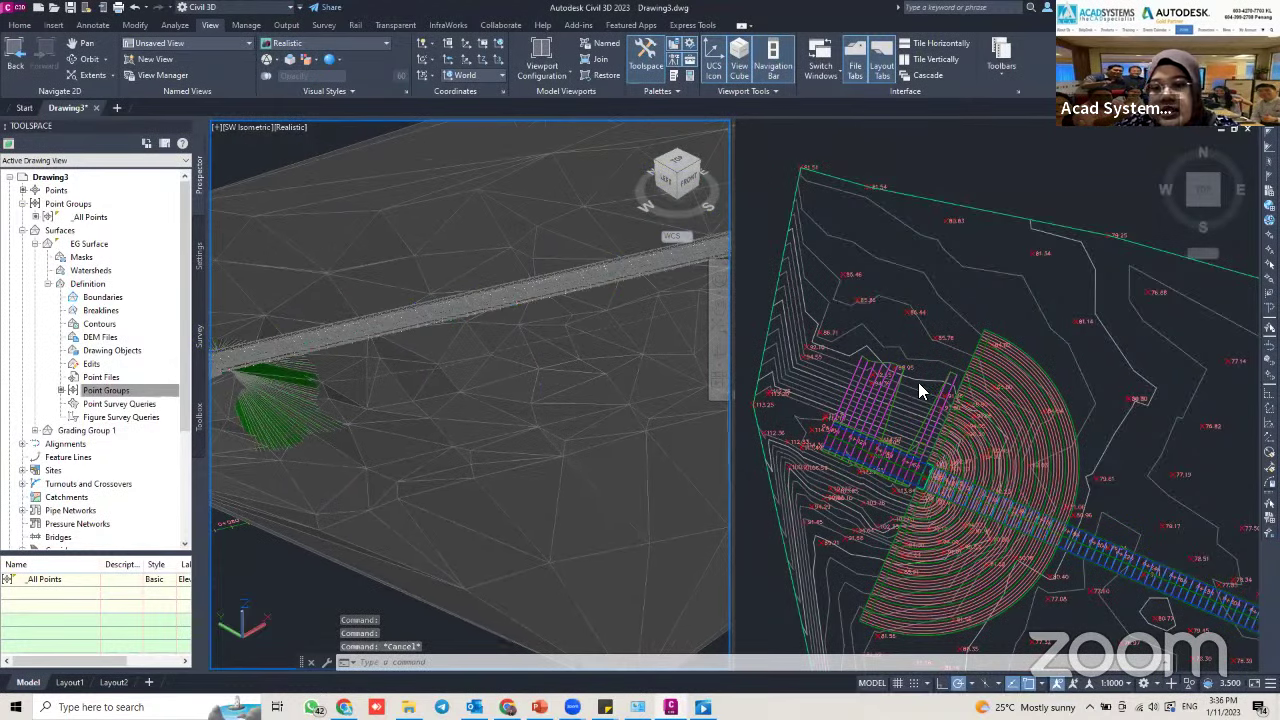
pyautogui.press('Escape')
# Activate the plan viewport and widen it by shifting the divider between the two viewports
pyautogui.click(967, 285)
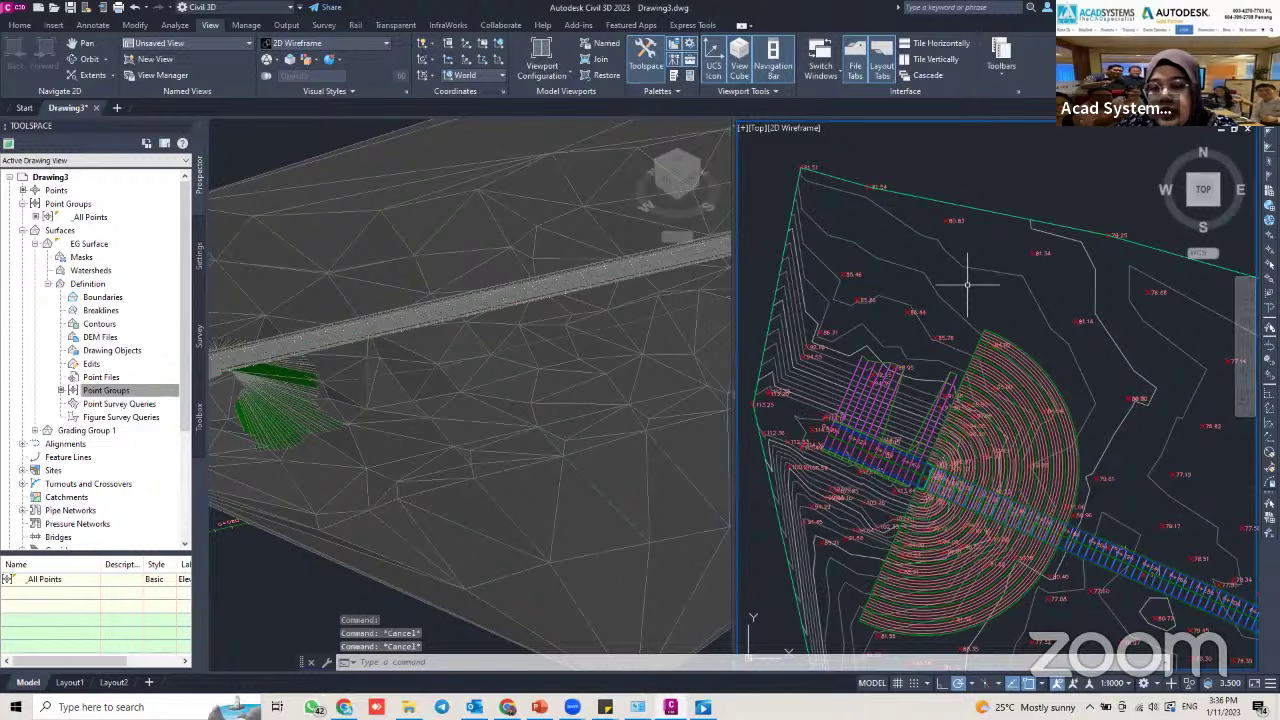
pyautogui.moveTo(1056, 354); pyautogui.dragTo(949, 204, button='middle')
pyautogui.moveTo(693, 380); pyautogui.dragTo(609, 380)
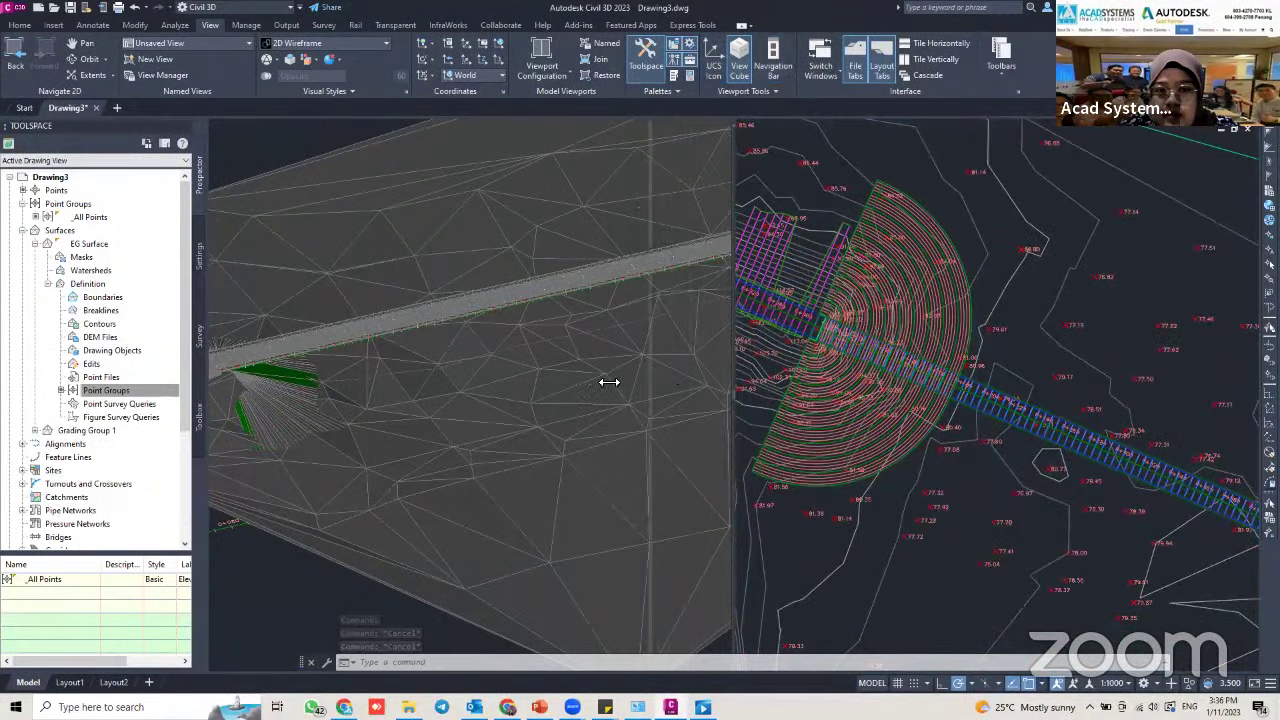
# Draw a rectangle about 5.4 units wide across the bridge deck just before station 0+260 in the plan viewport
pyautogui.scroll(8, 816, 316)
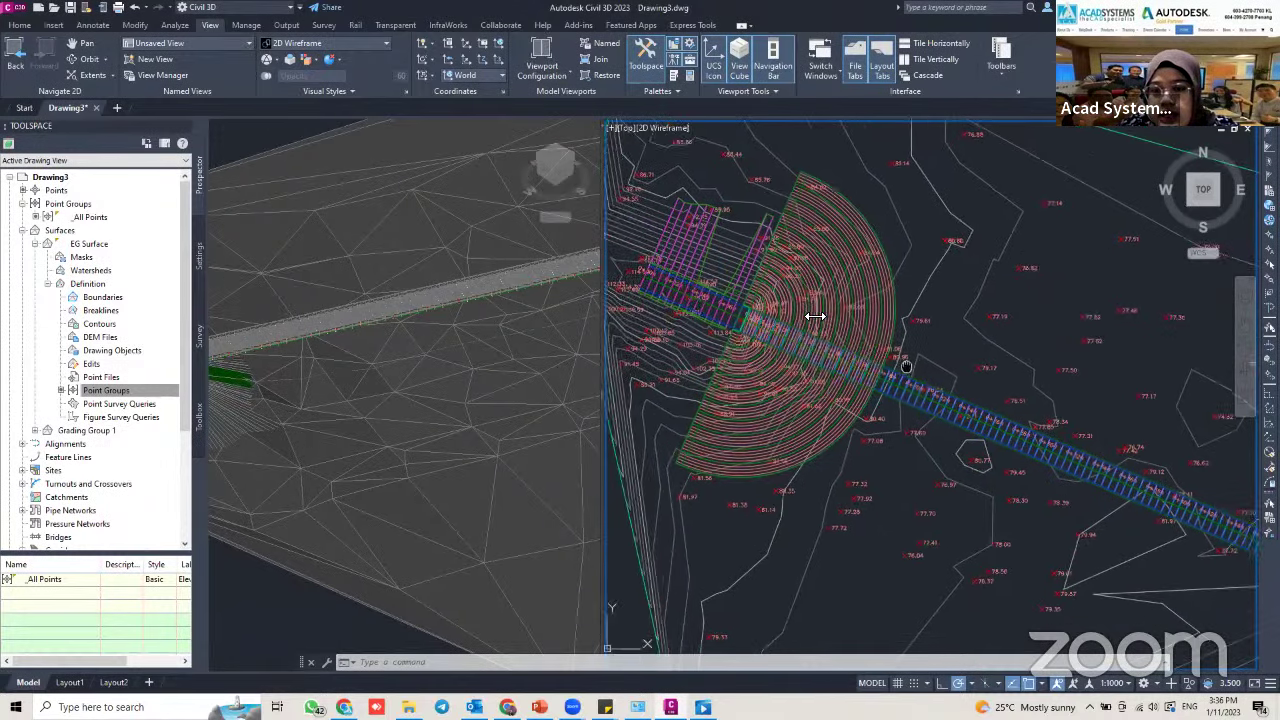
pyautogui.moveTo(873, 320); pyautogui.dragTo(863, 308, button='middle')
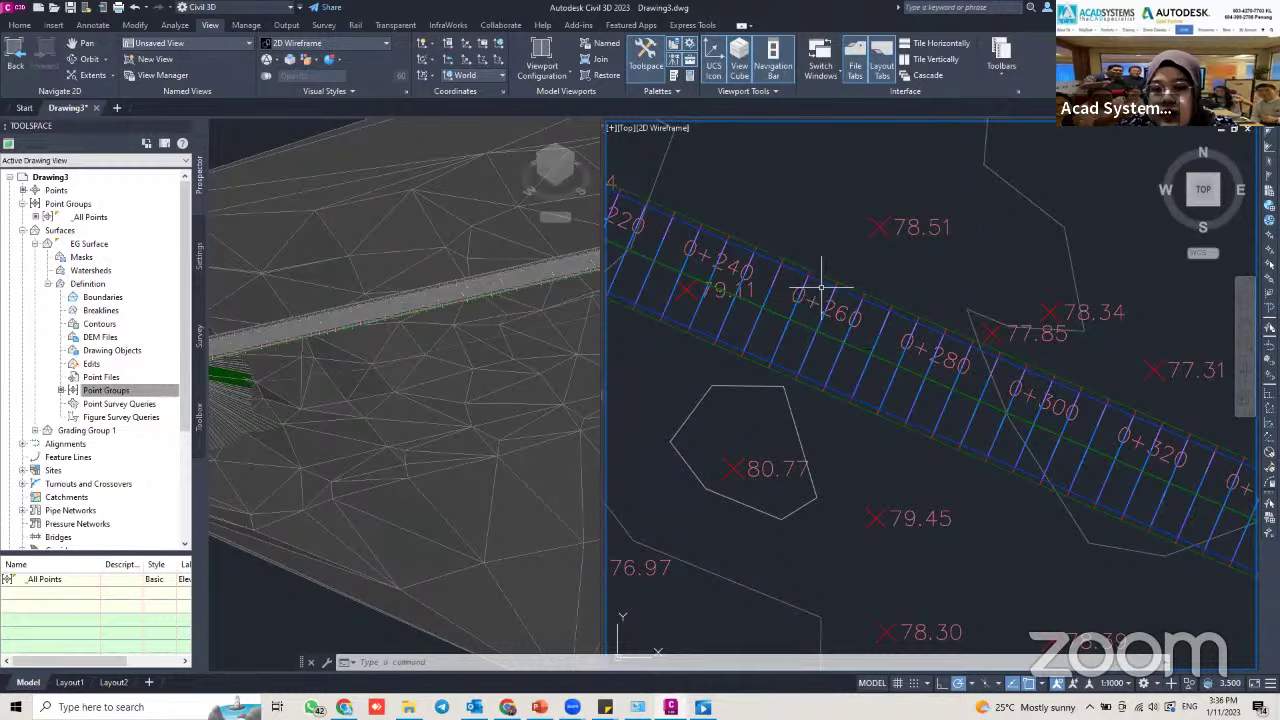
pyautogui.scroll(2, 816, 288)
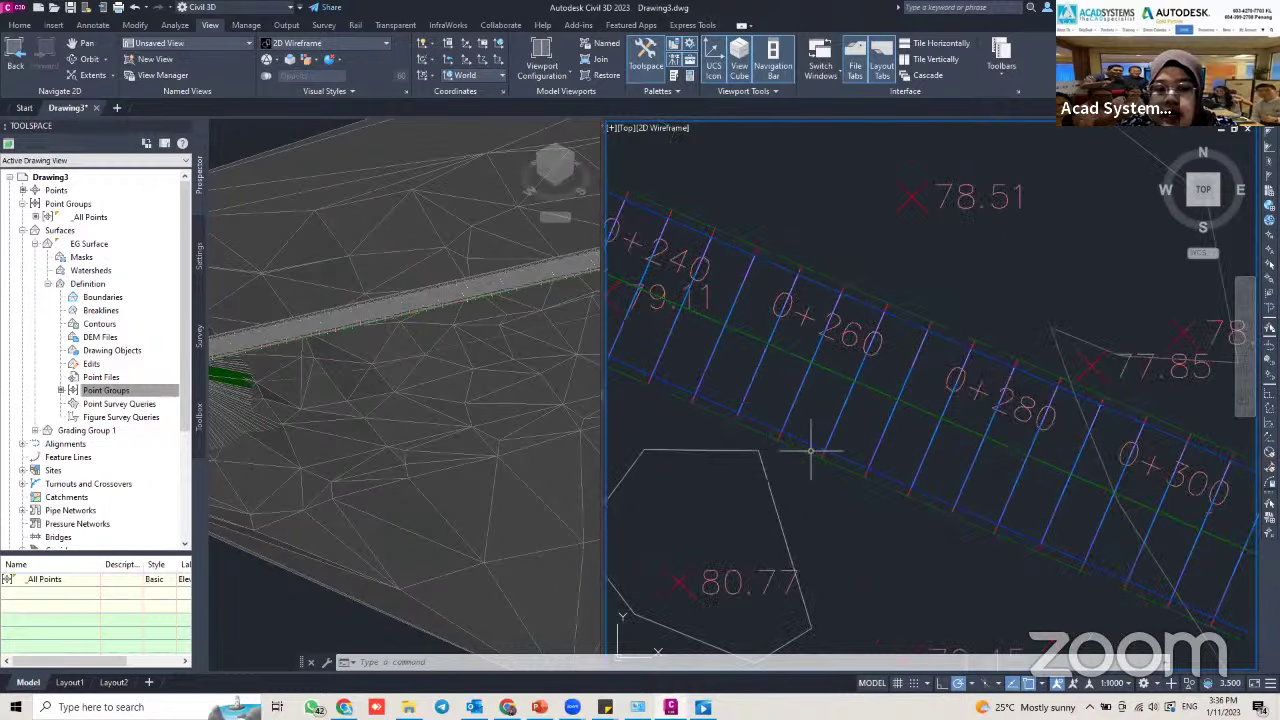
pyautogui.click(20, 25)
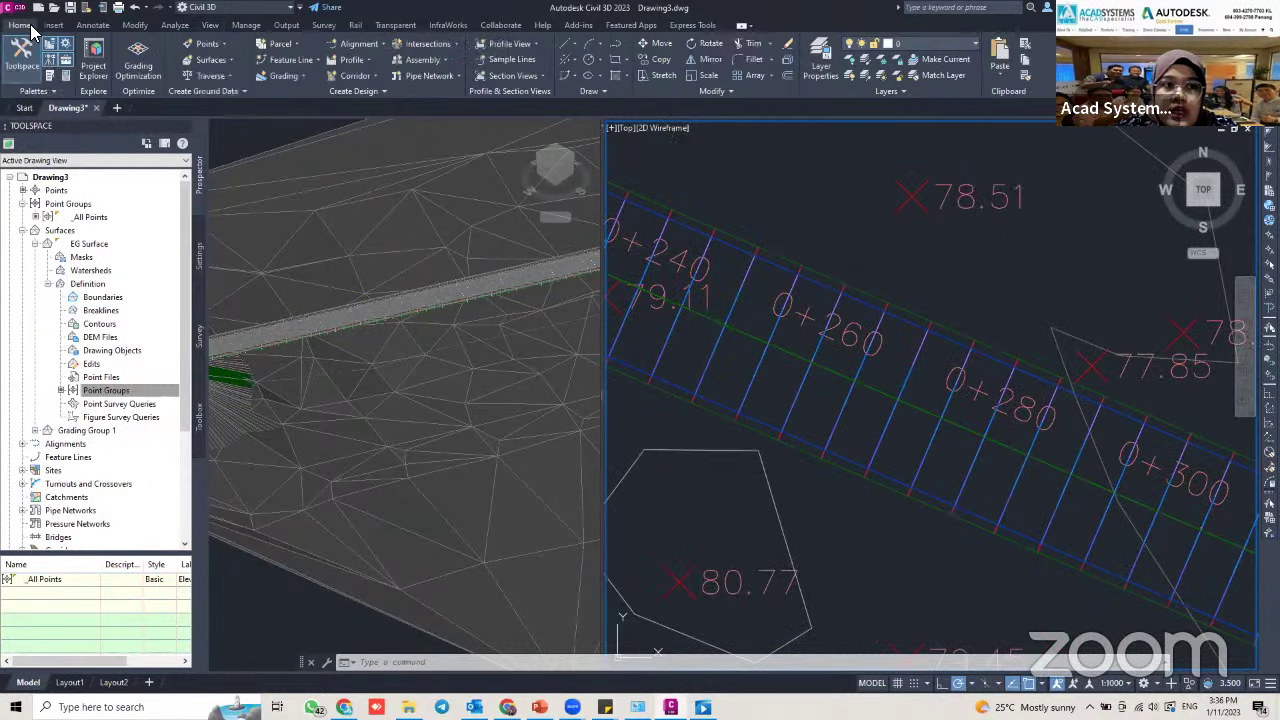
pyautogui.click(617, 66)
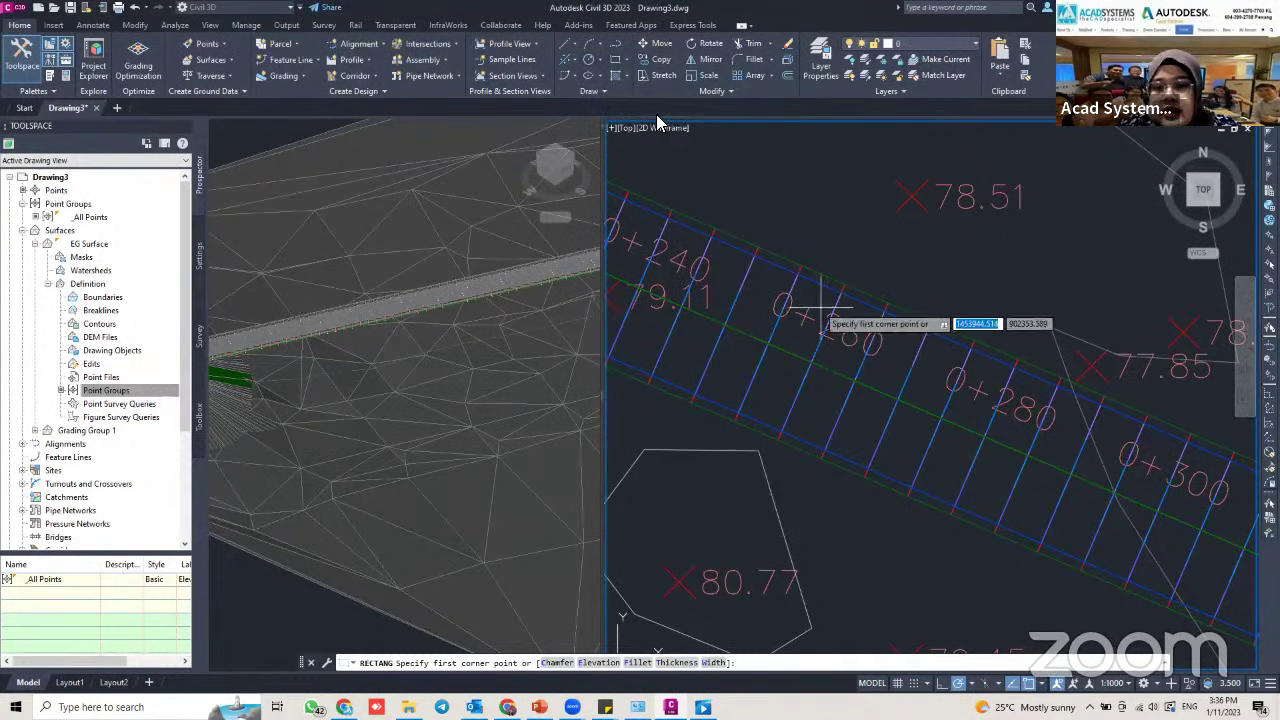
pyautogui.scroll(4, 790, 270)
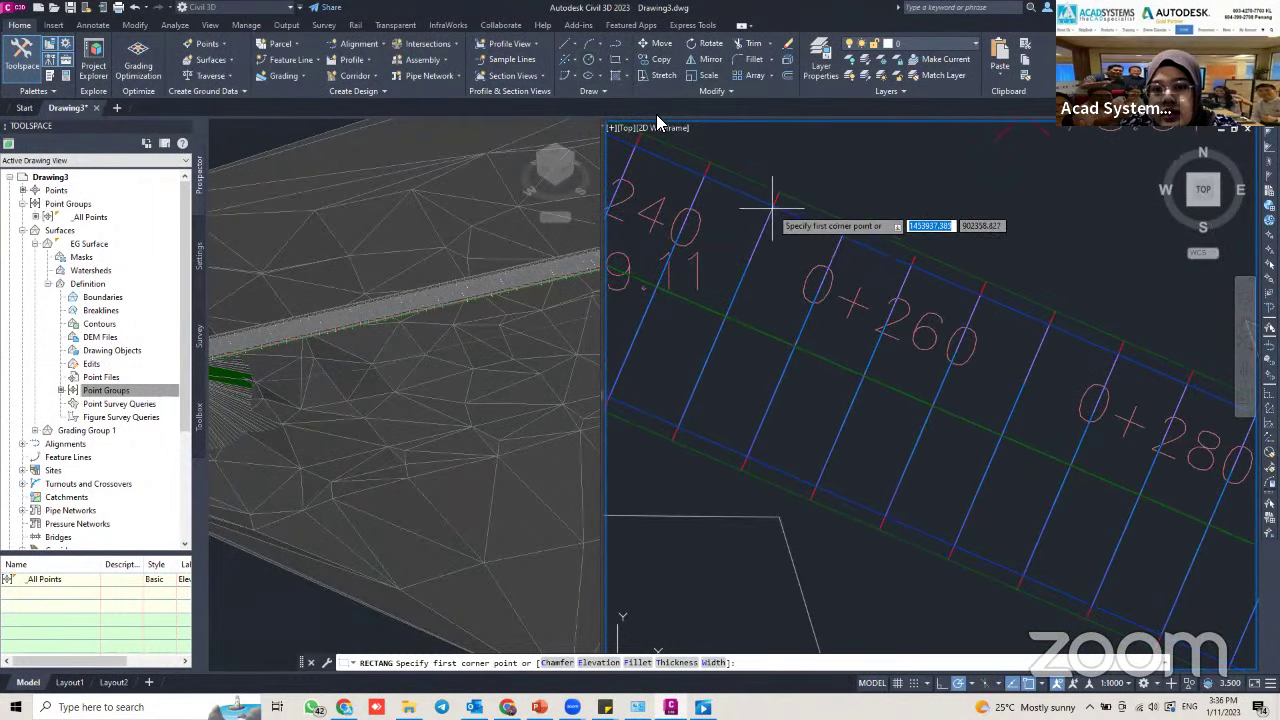
pyautogui.click(773, 206)
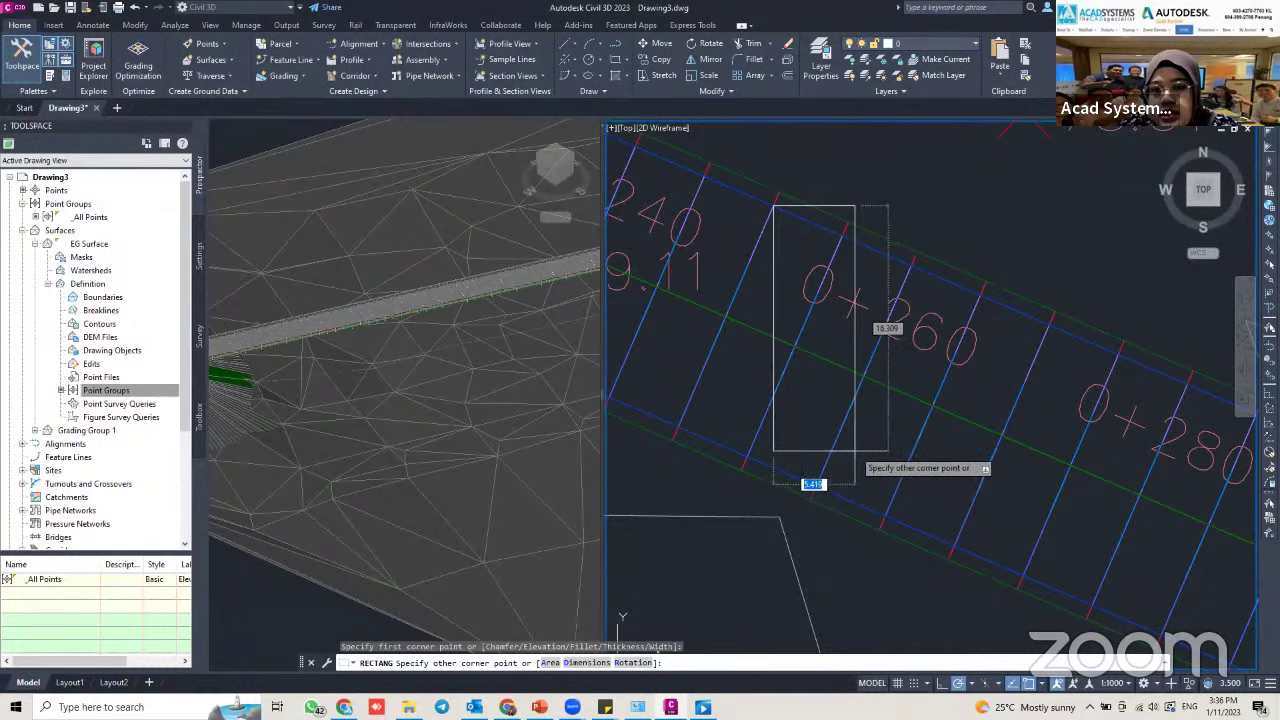
pyautogui.click(855, 433)
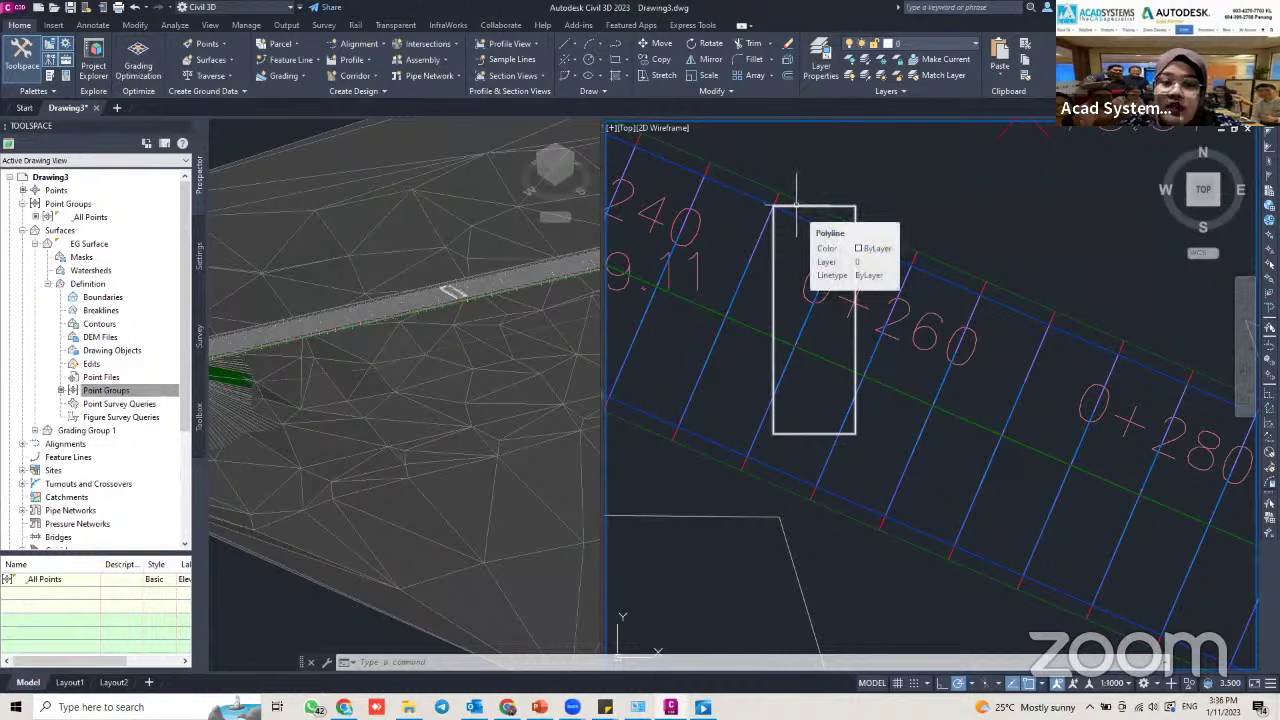
# Rotate the new rectangle about its upper-left corner so that it lines up with the bridge direction
pyautogui.click(795, 206)
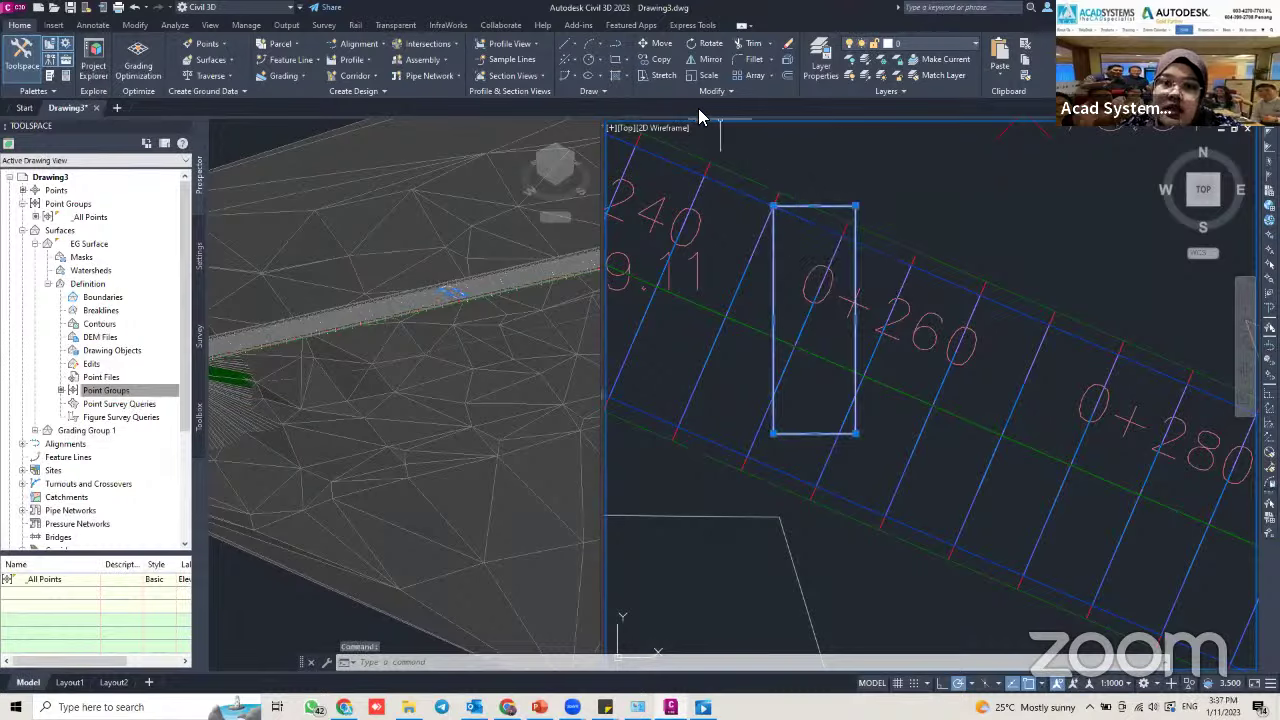
pyautogui.click(706, 43)
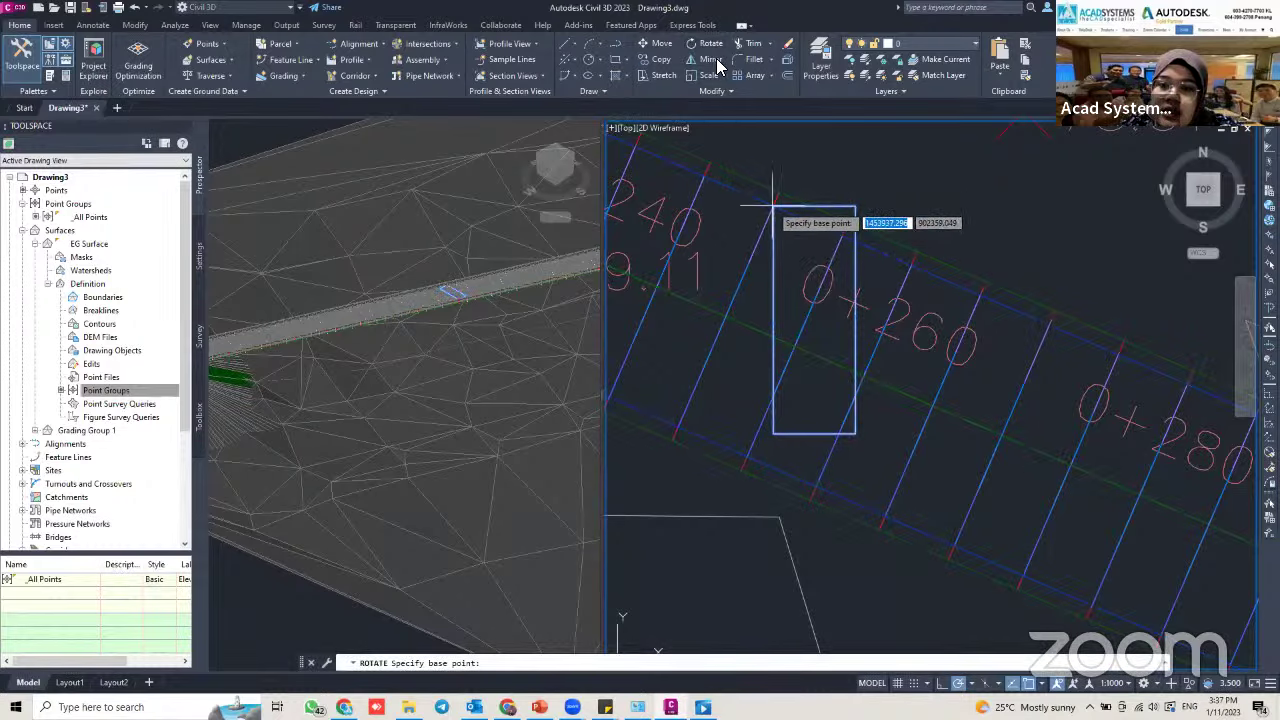
pyautogui.click(772, 207)
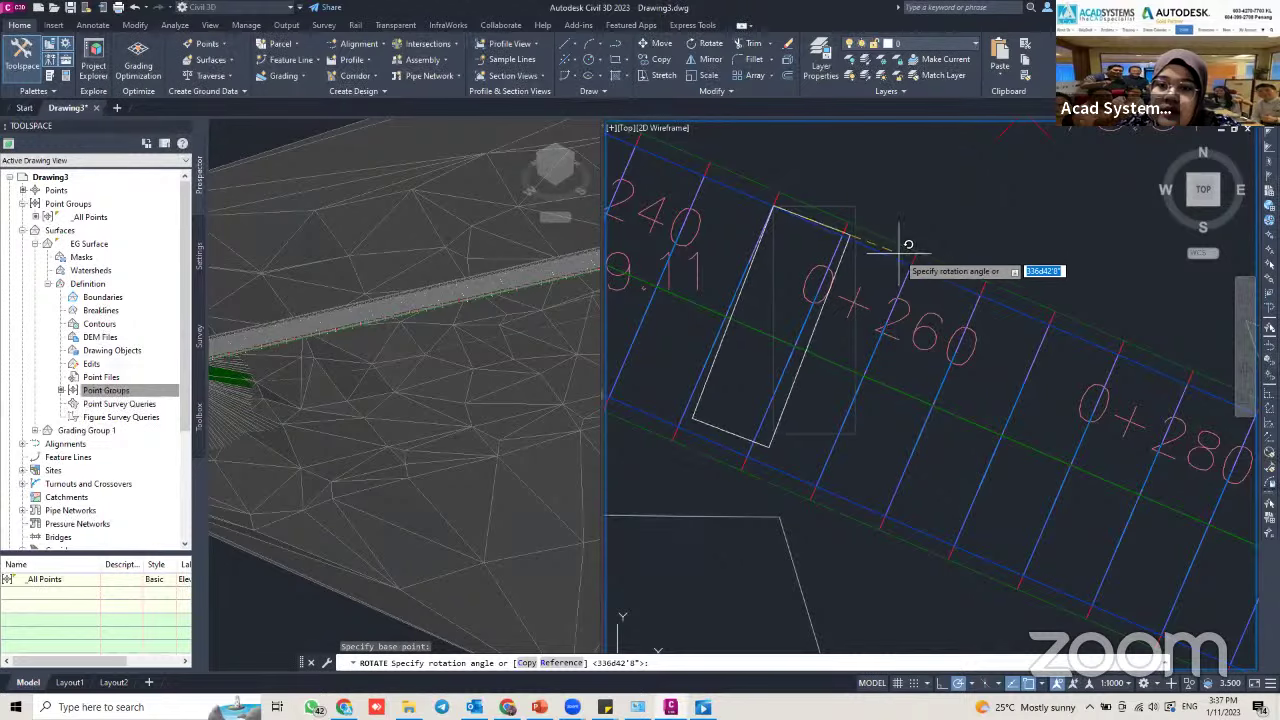
pyautogui.click(908, 250)
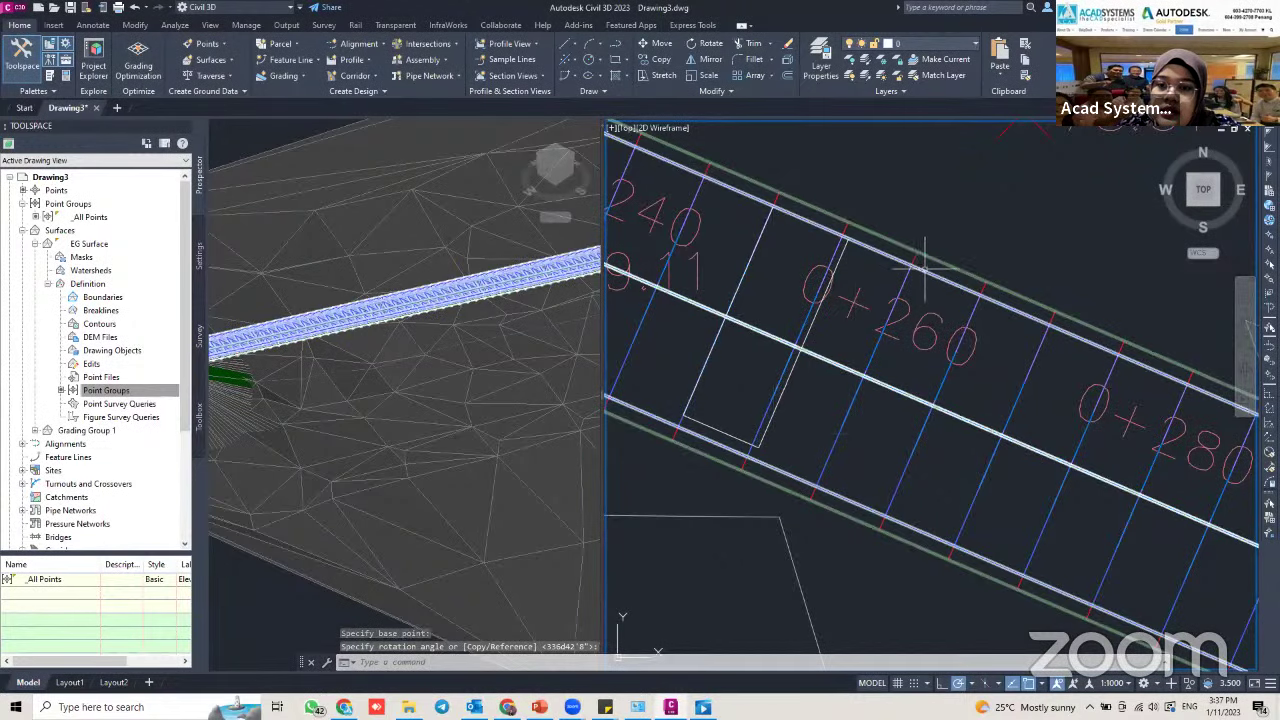
pyautogui.press('Escape')
# Try to move the rectangle from the middle of its long edge onto the bridge centreline using a midpoint snap
pyautogui.click(817, 312)
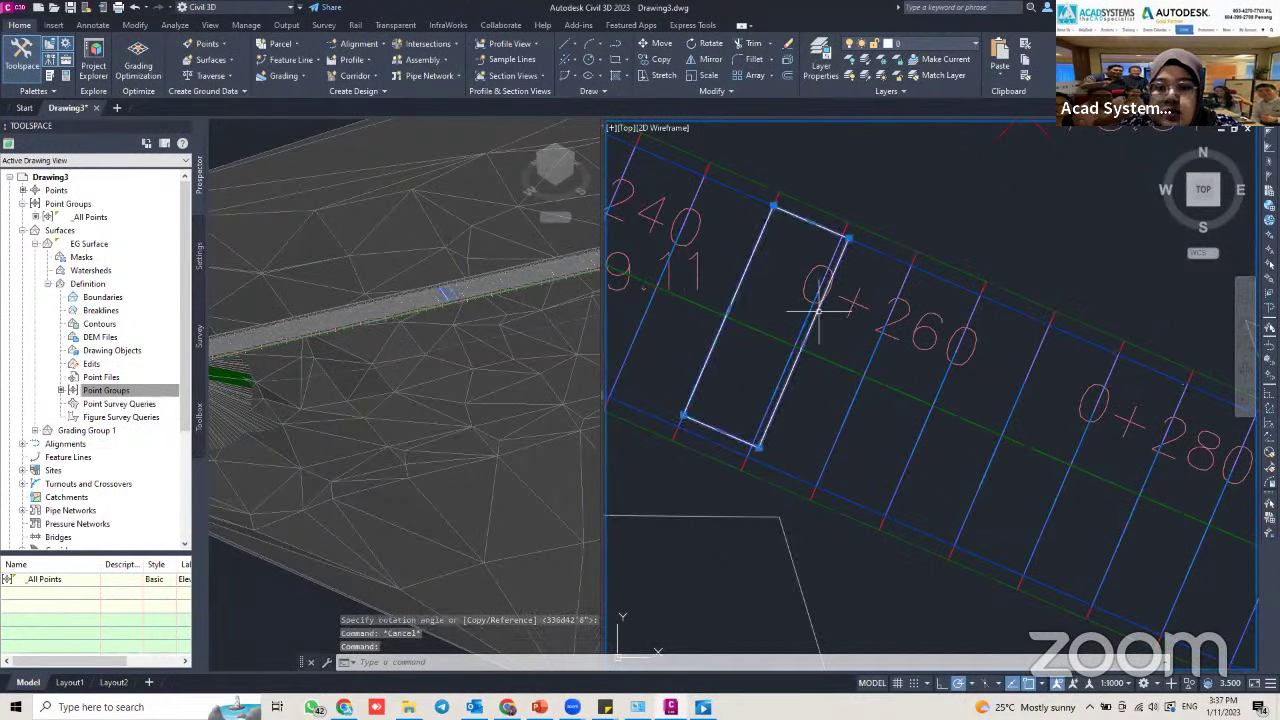
pyautogui.click(655, 43)
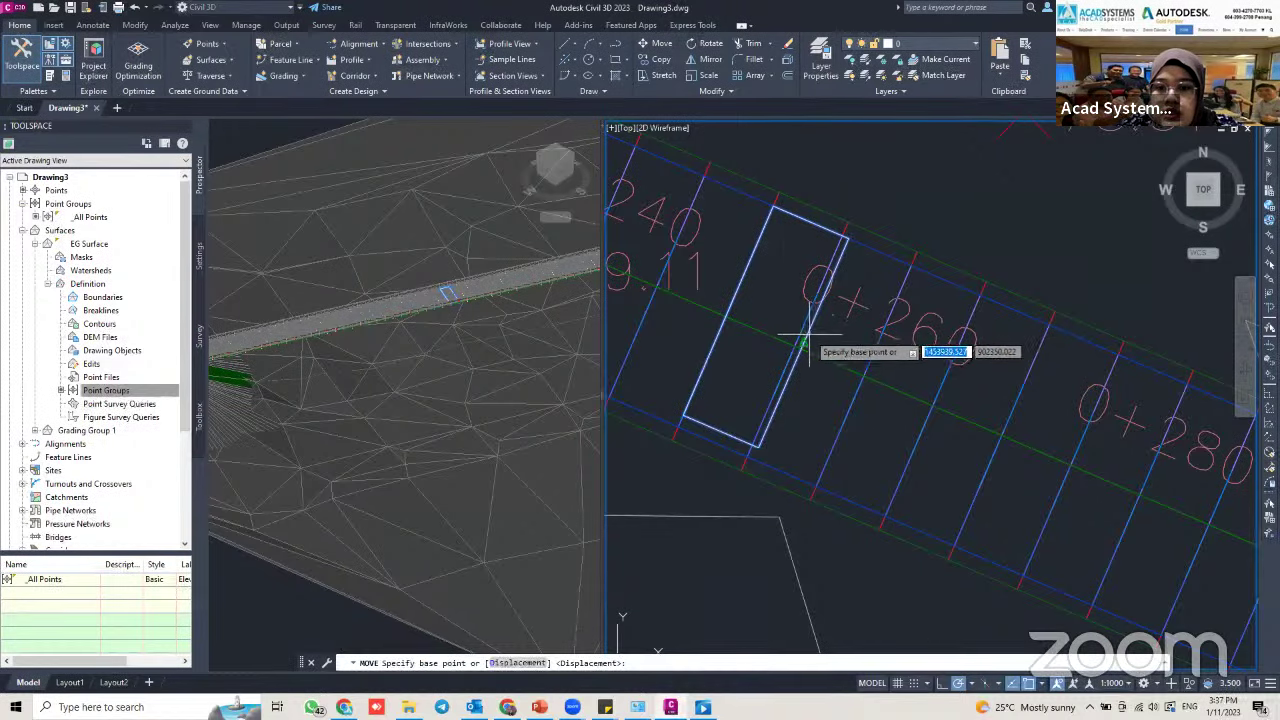
pyautogui.click(803, 343)
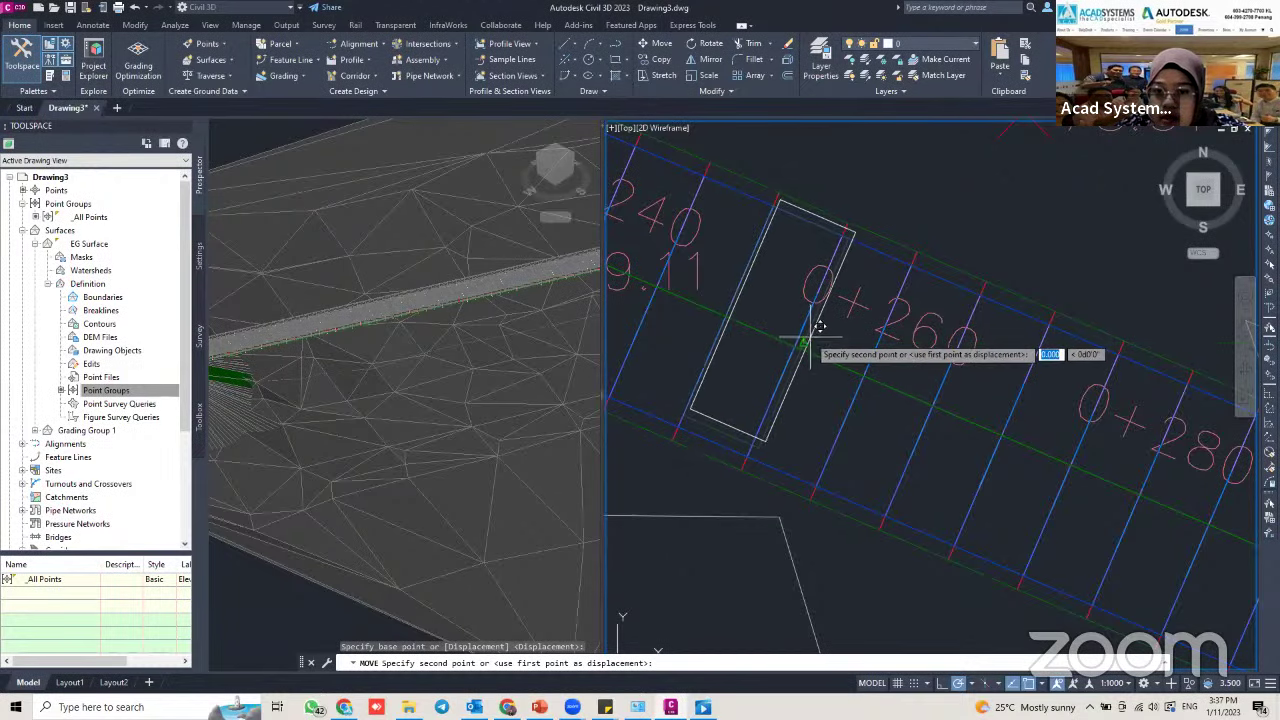
pyautogui.keyDown('shift'); pyautogui.rightClick(810, 345); pyautogui.keyUp('shift')
pyautogui.click(849, 444)
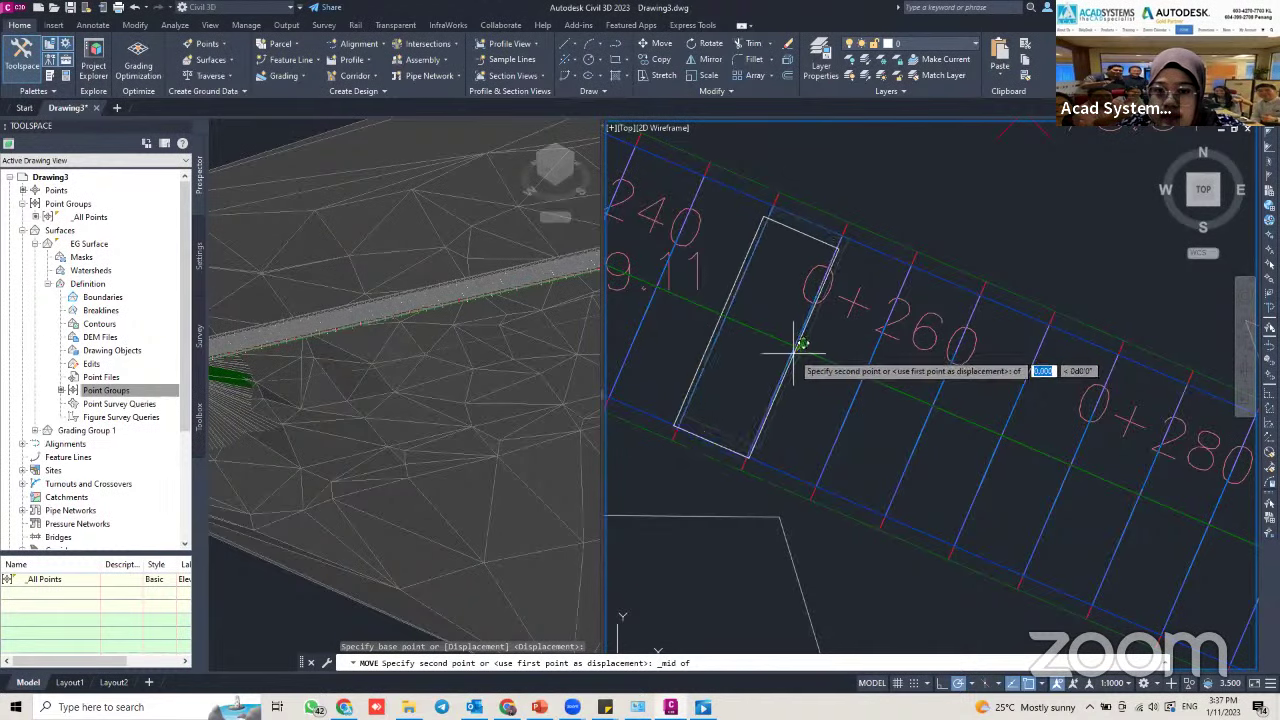
pyautogui.click(808, 348)
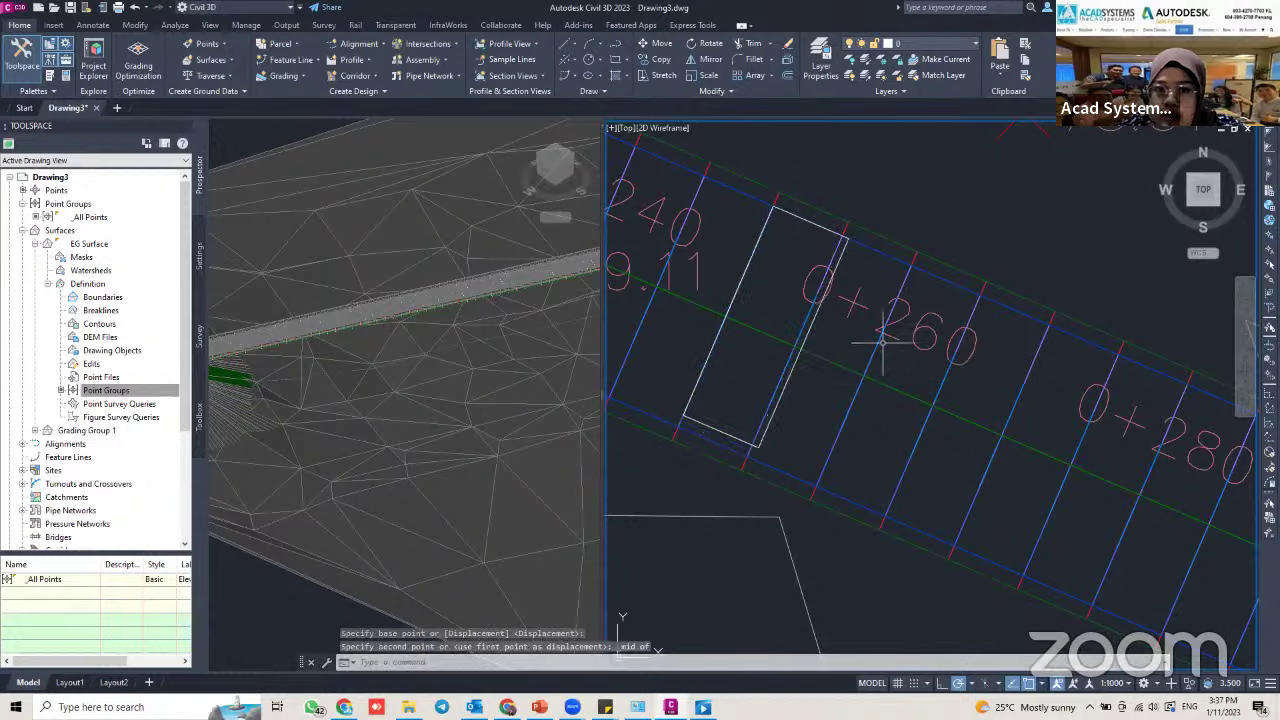
# Move the rectangle slightly back along the bridge so that it sits centred across the deck just before station 0+260
pyautogui.scroll(3, 812, 368)
pyautogui.click(850, 297)
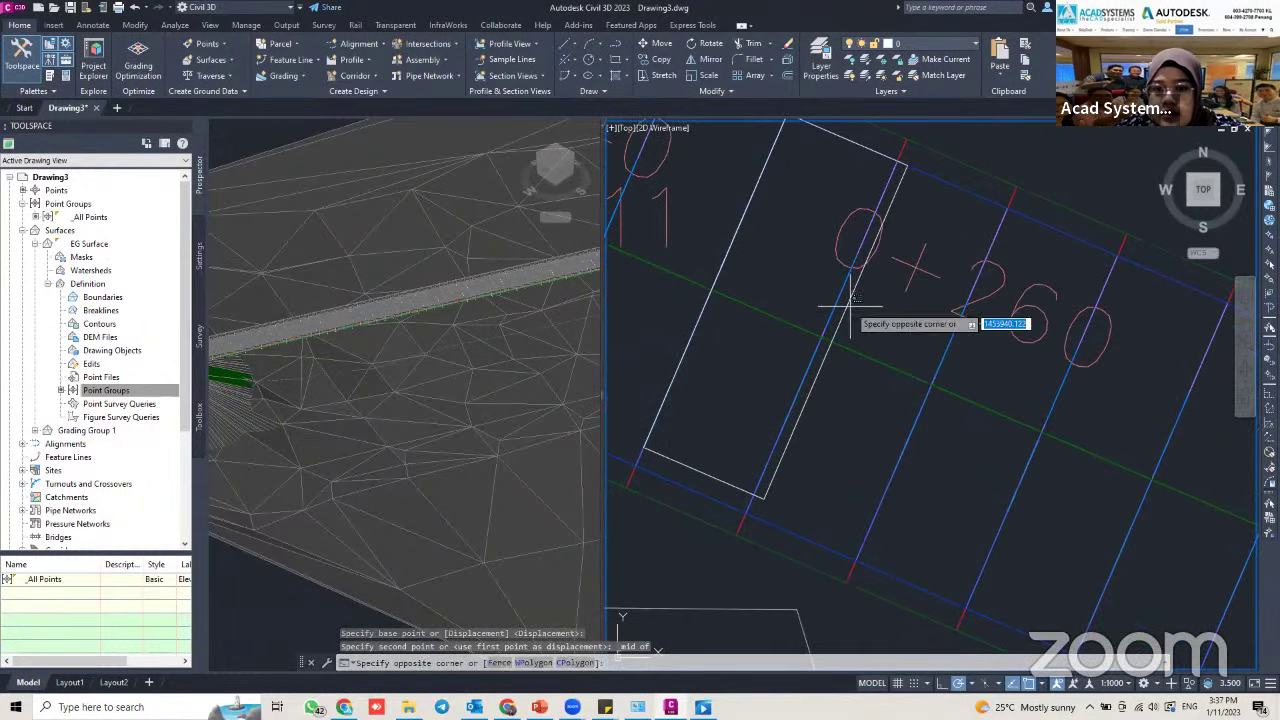
pyautogui.click(848, 300)
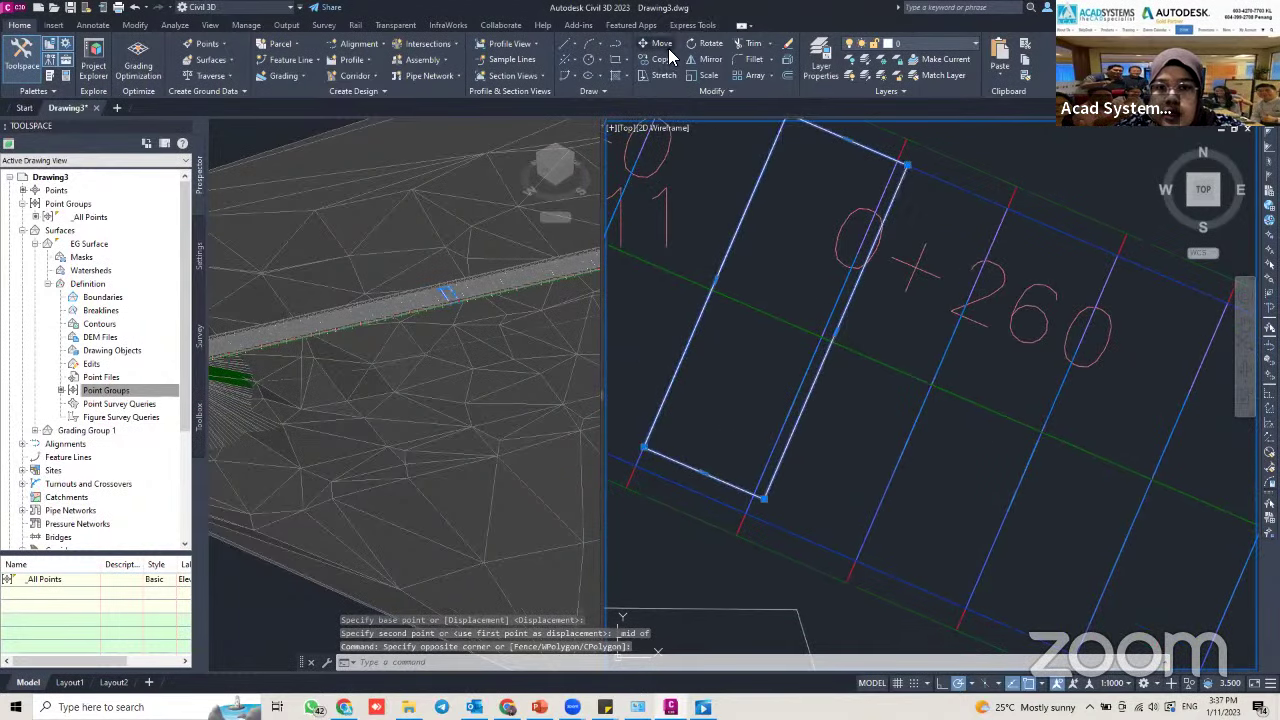
pyautogui.click(660, 43)
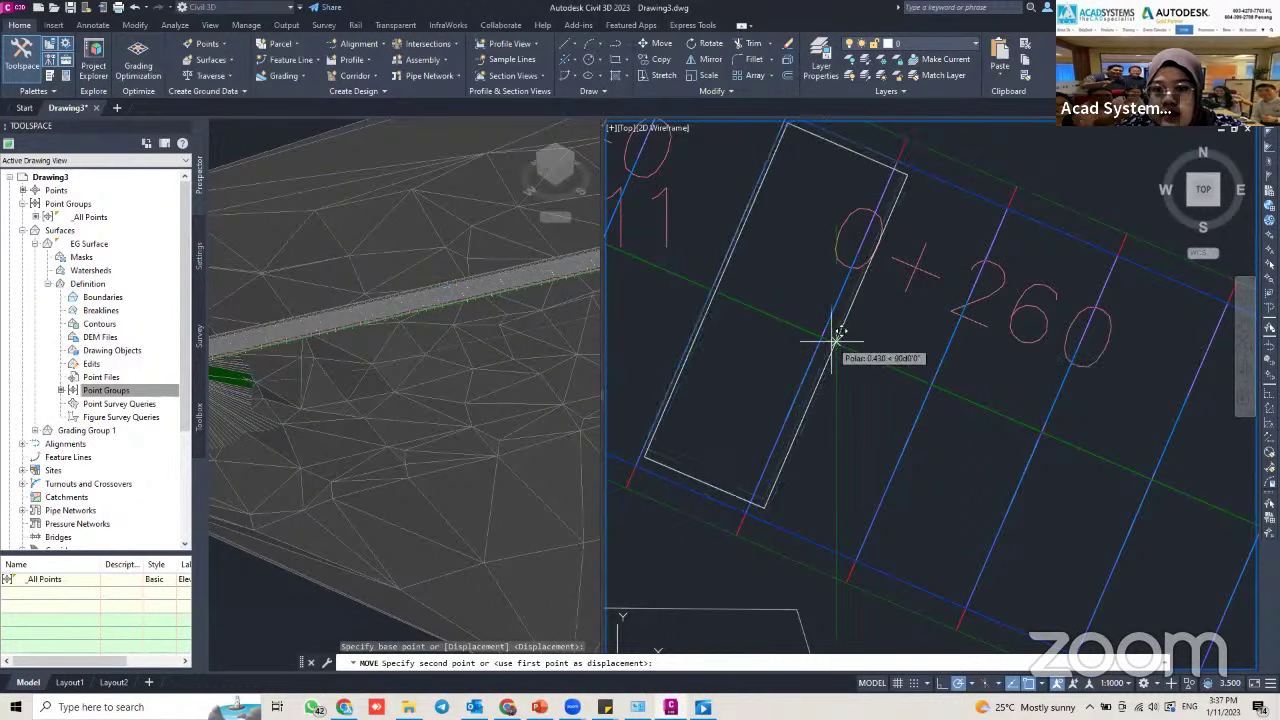
pyautogui.click(836, 335)
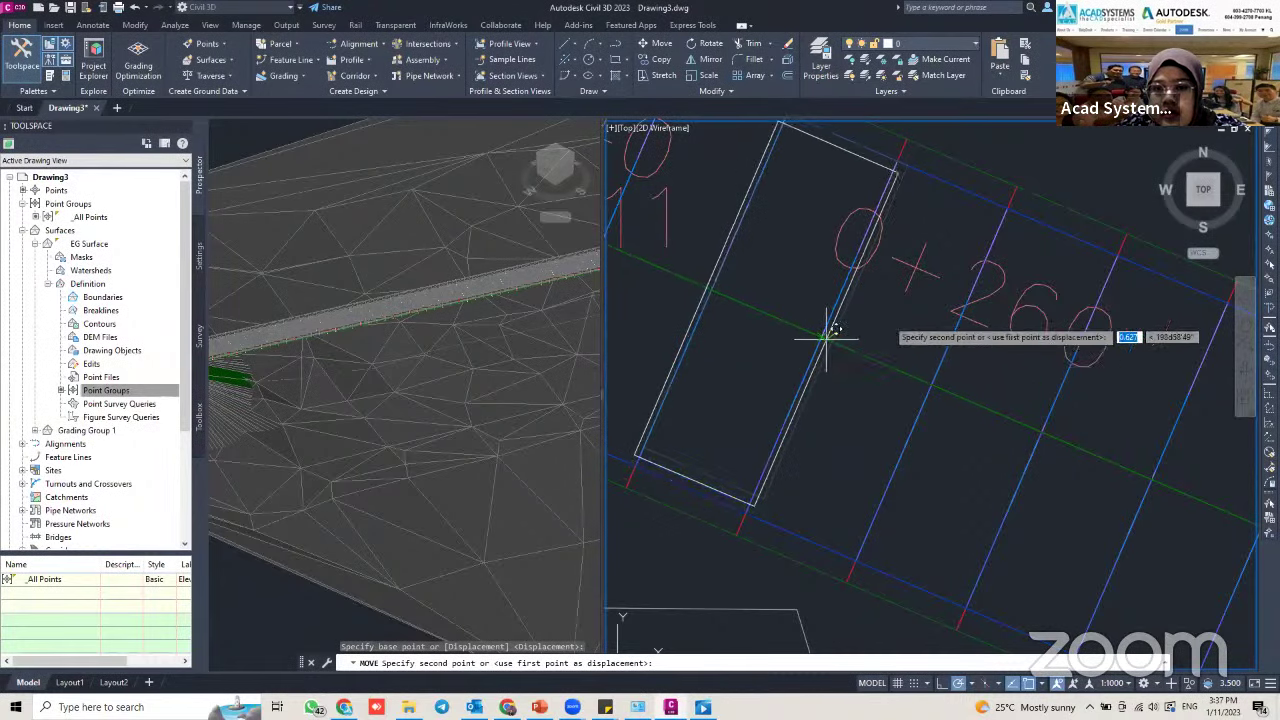
pyautogui.press('Escape')
pyautogui.press('Escape')
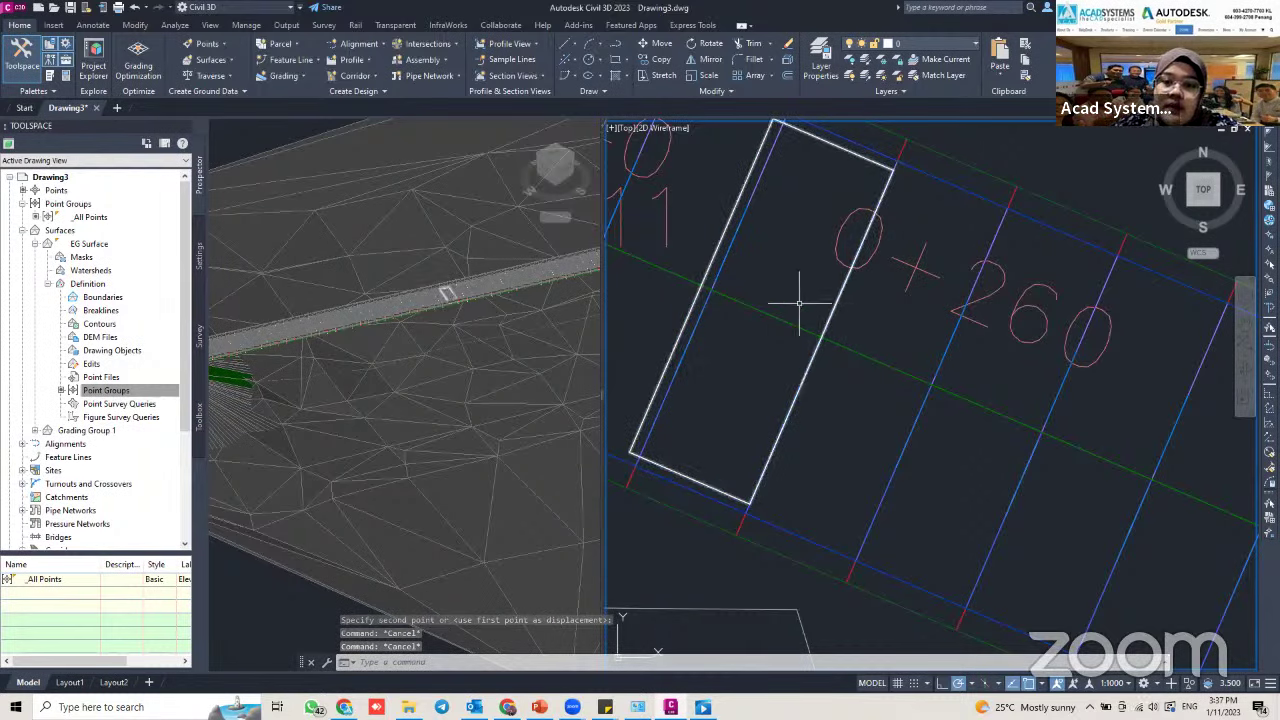
pyautogui.scroll(-3, 791, 298)
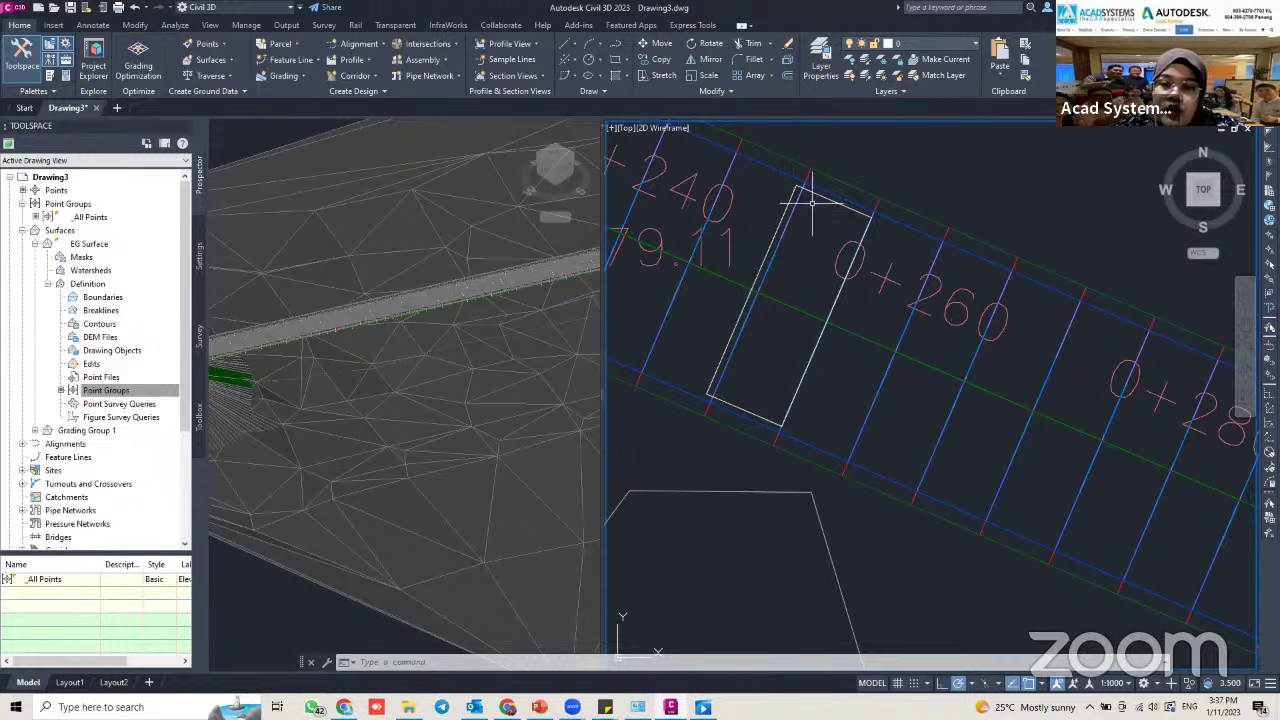
pyautogui.scroll(-3, 866, 188)
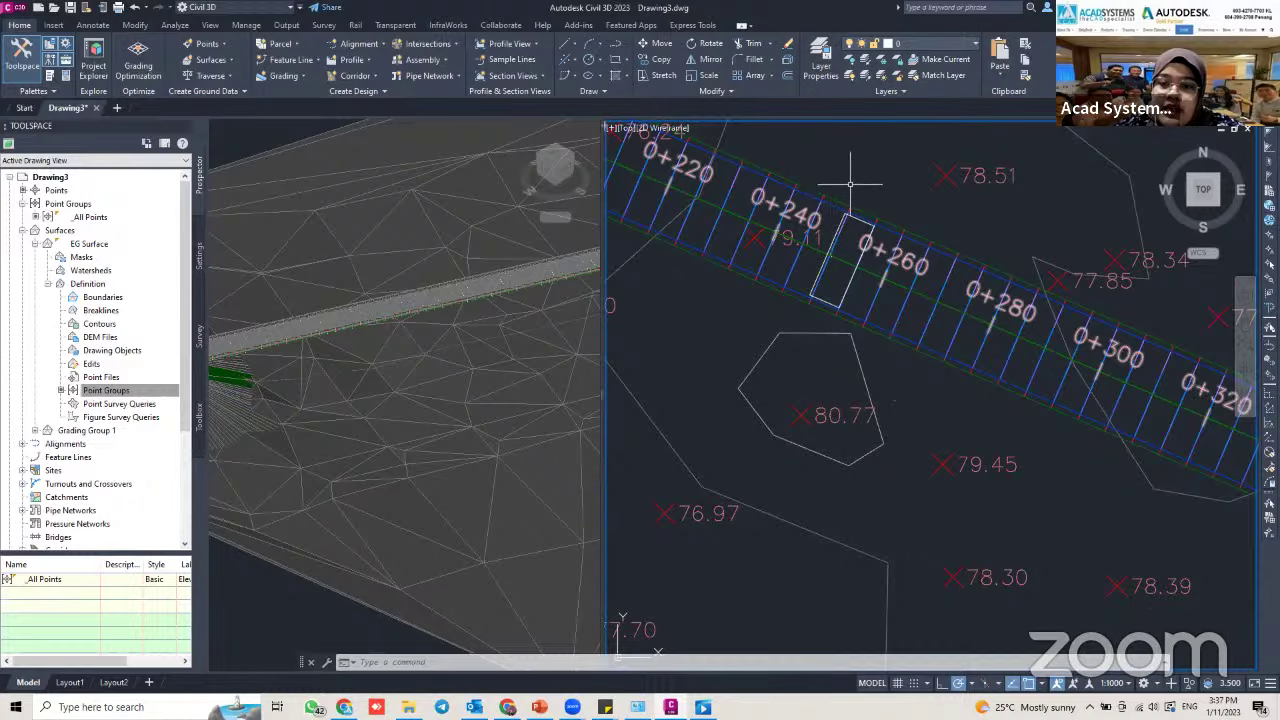
pyautogui.scroll(4, 848, 195)
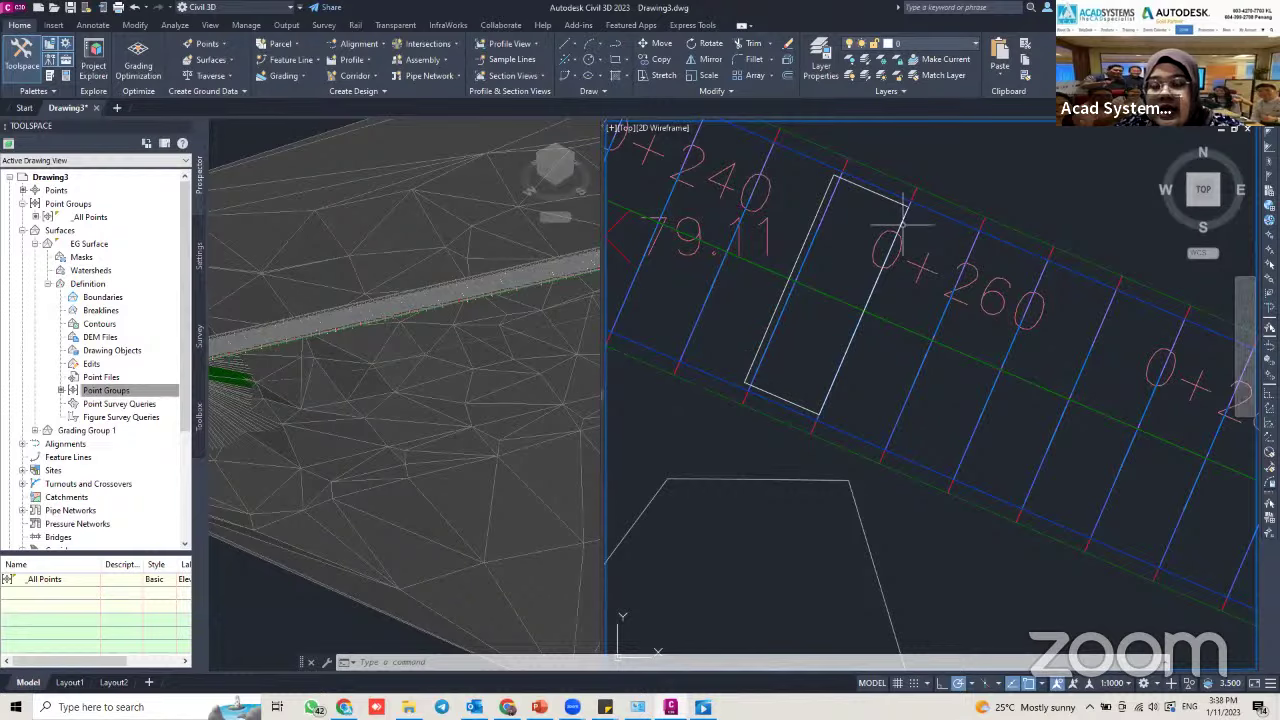
# Add an EG Surface spot elevation label beside the rectangle's lower corner near station 0+260
pyautogui.scroll(-4, 786, 420)
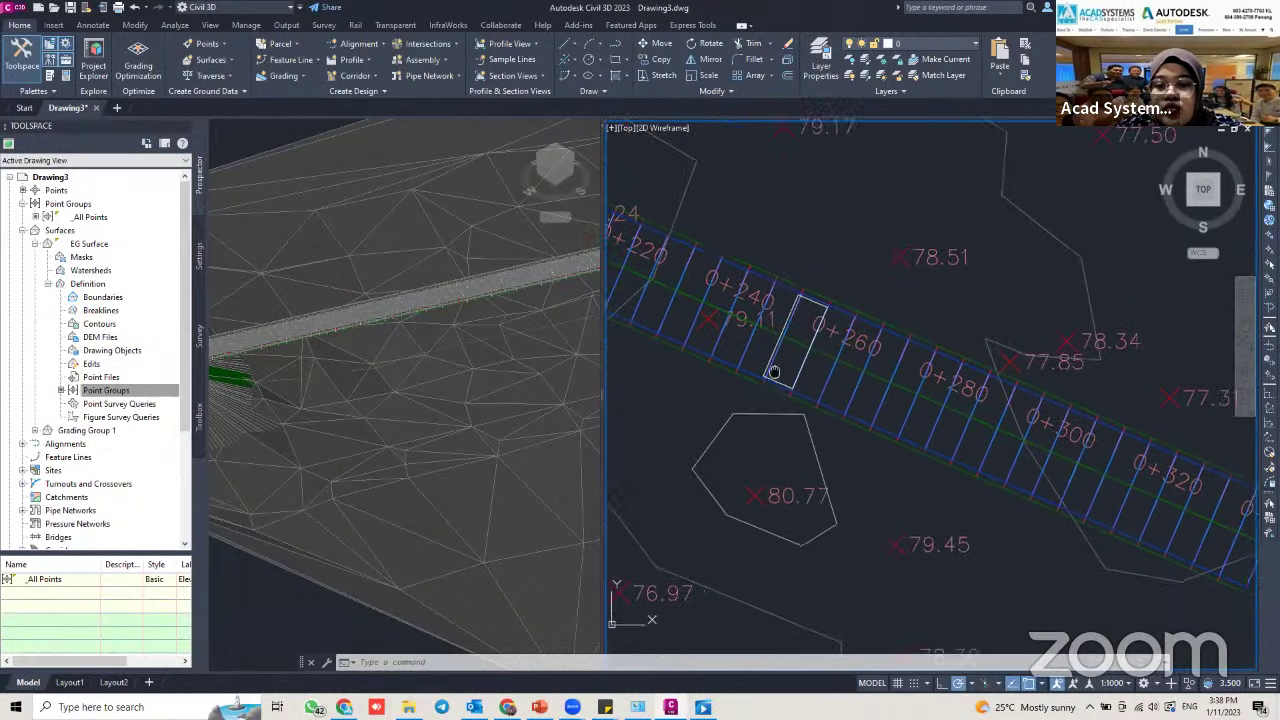
pyautogui.click(754, 380)
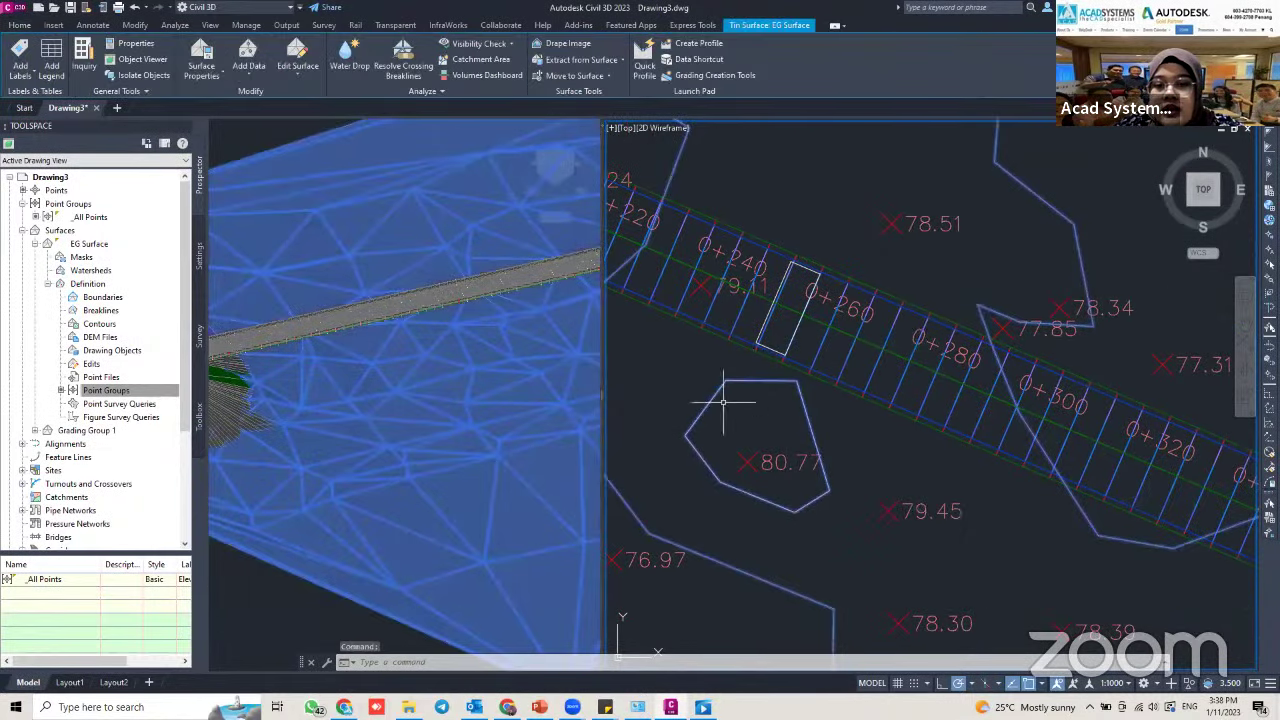
pyautogui.scroll(-4, 774, 444)
pyautogui.scroll(-2, 786, 271)
pyautogui.scroll(5, 814, 286)
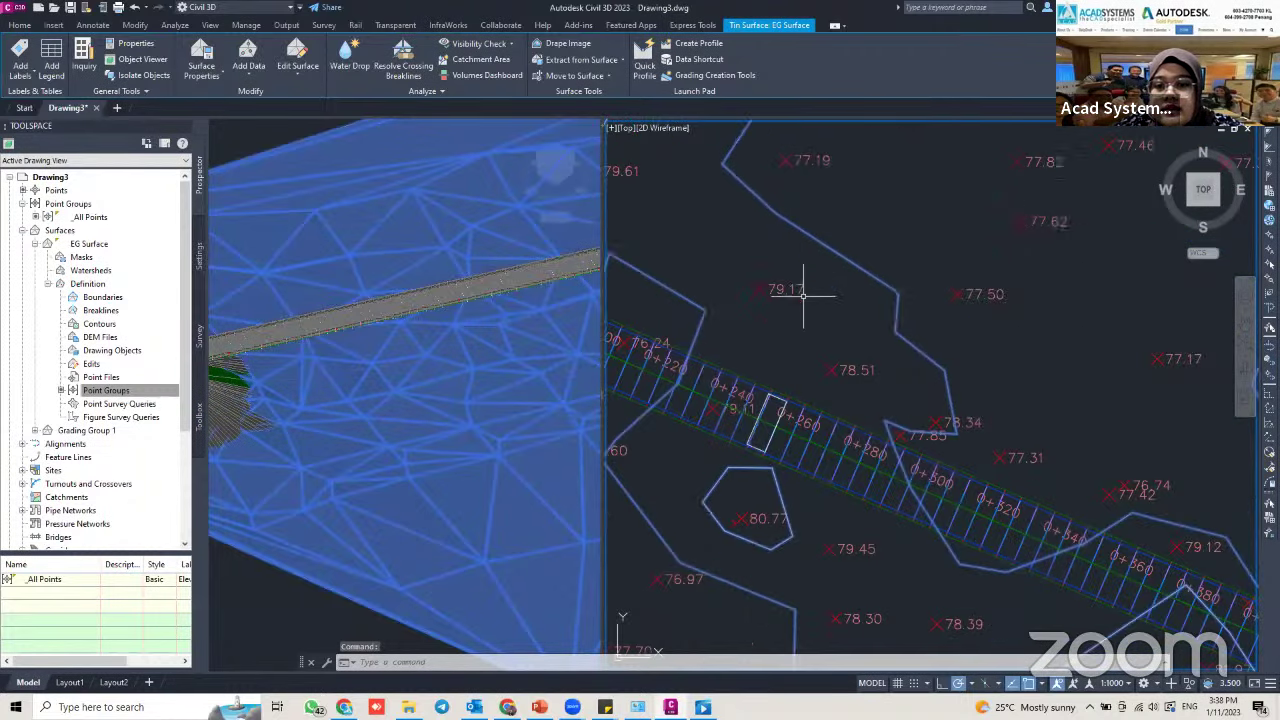
pyautogui.click(20, 72)
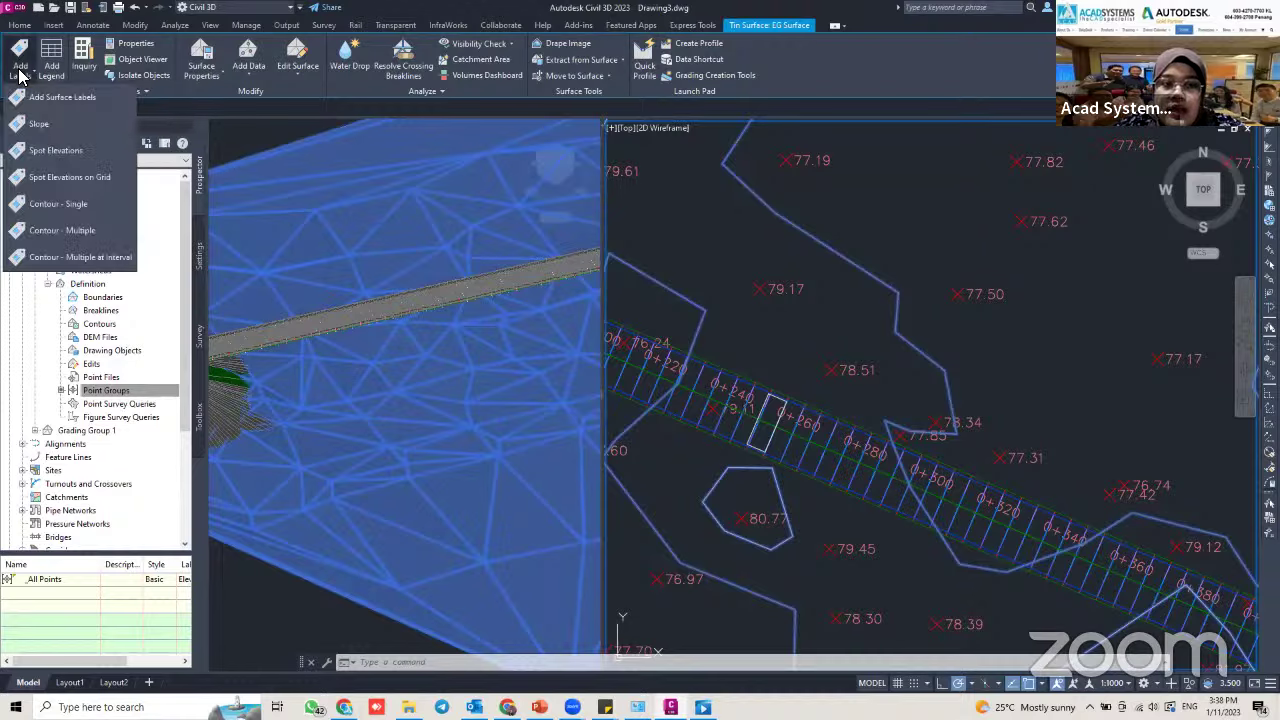
pyautogui.click(57, 152)
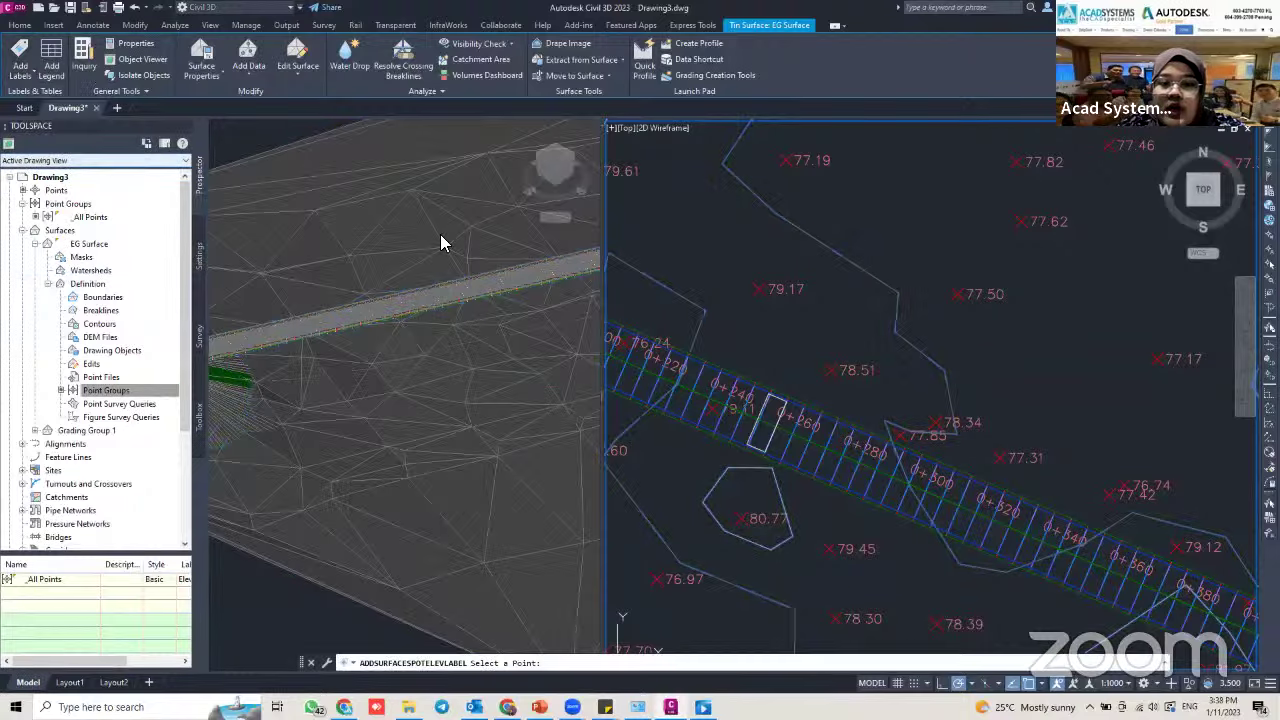
pyautogui.scroll(5, 770, 440)
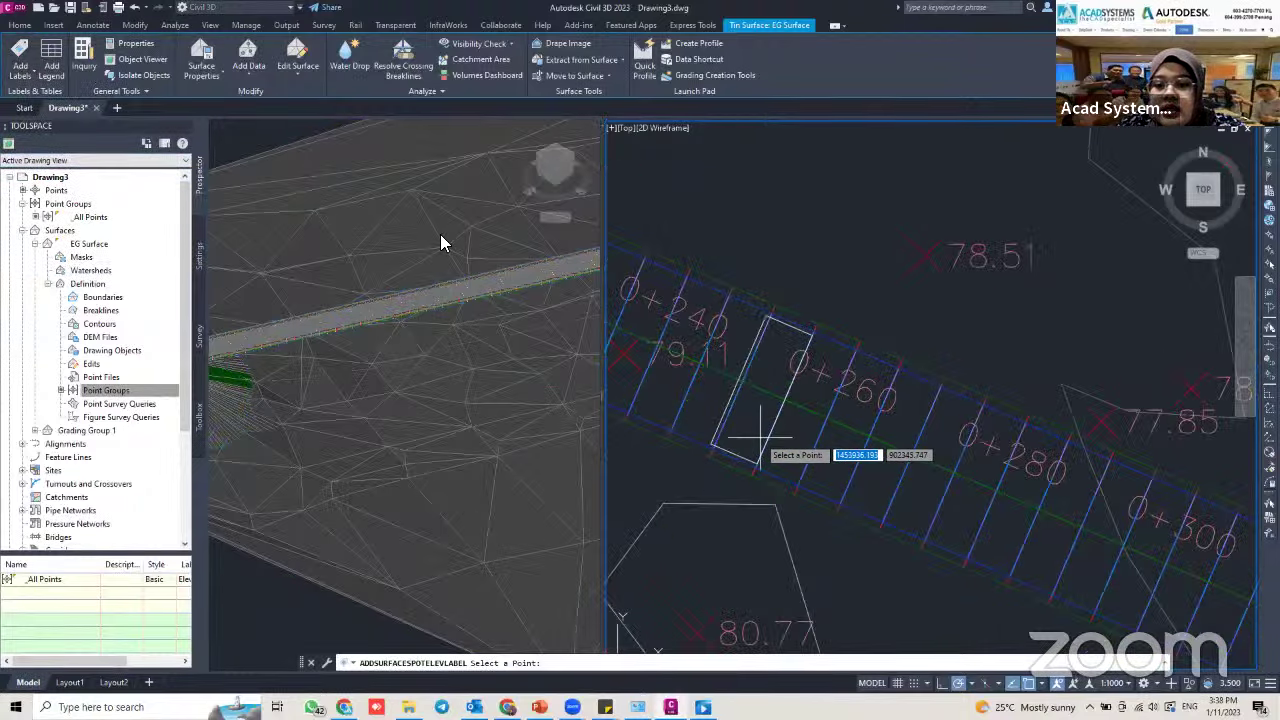
pyautogui.scroll(4, 775, 440)
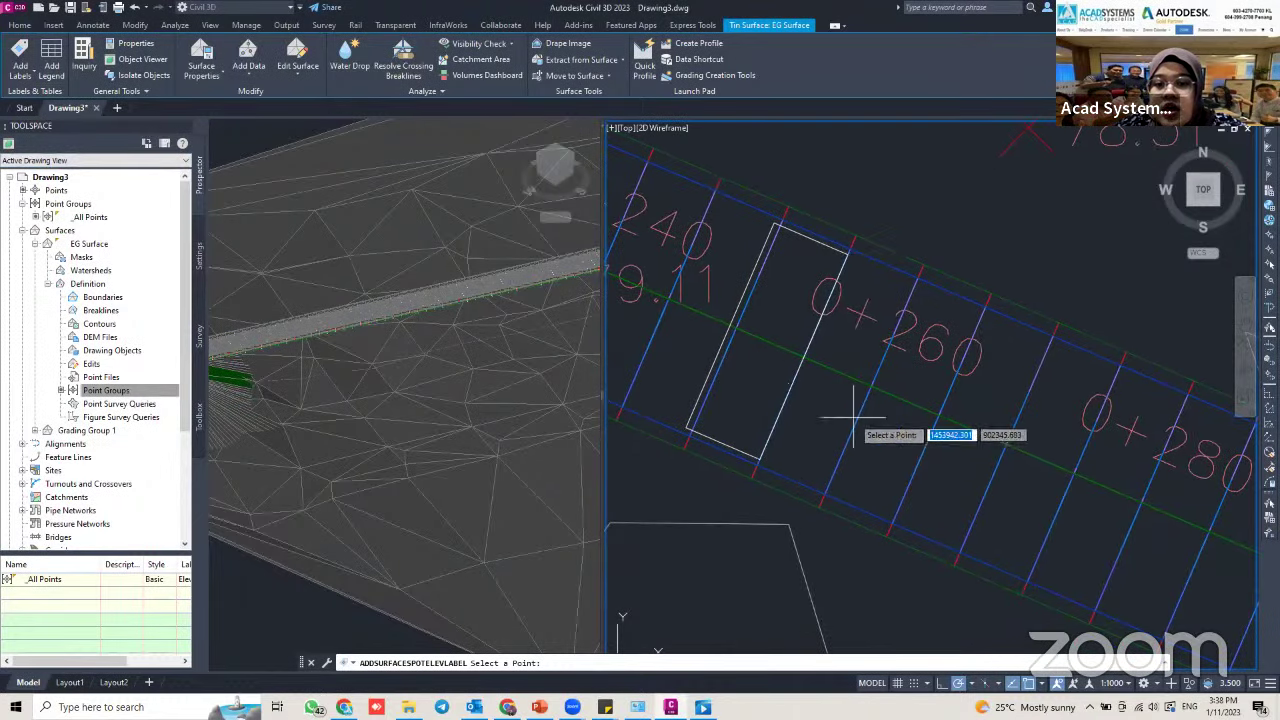
pyautogui.click(781, 445)
pyautogui.moveTo(794, 384); pyautogui.dragTo(741, 359, button='middle')
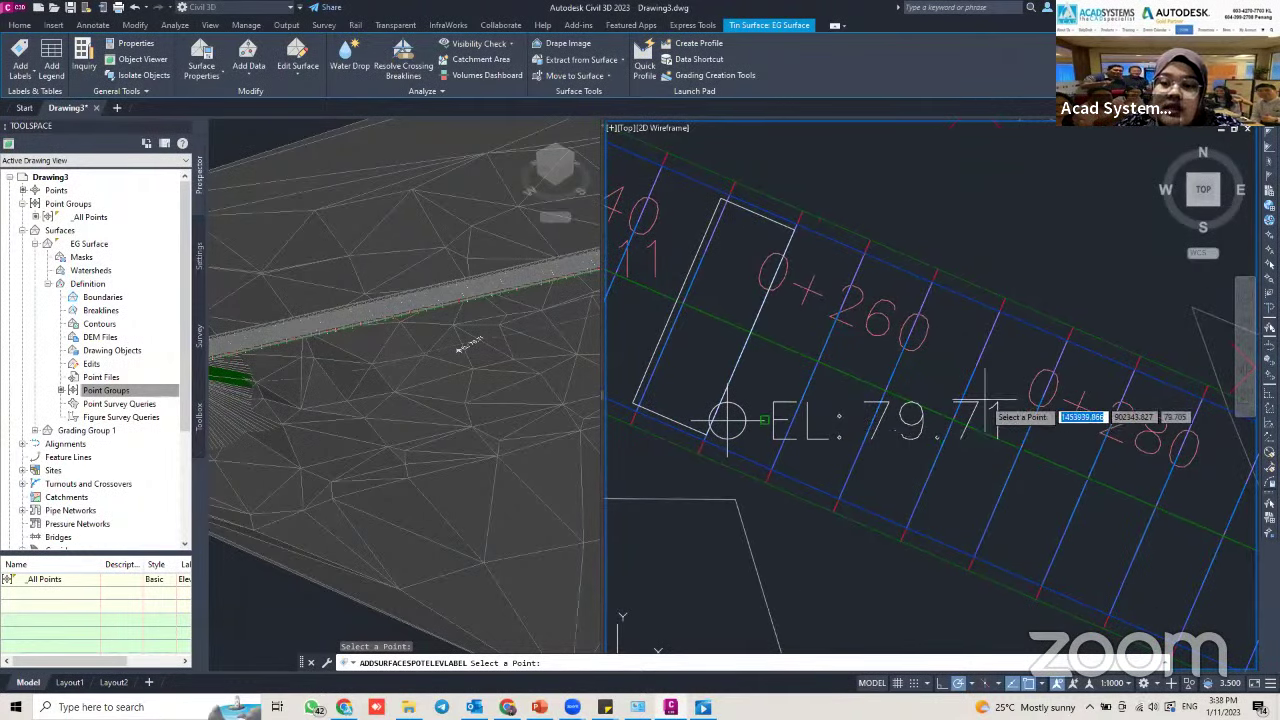
pyautogui.press('Escape')
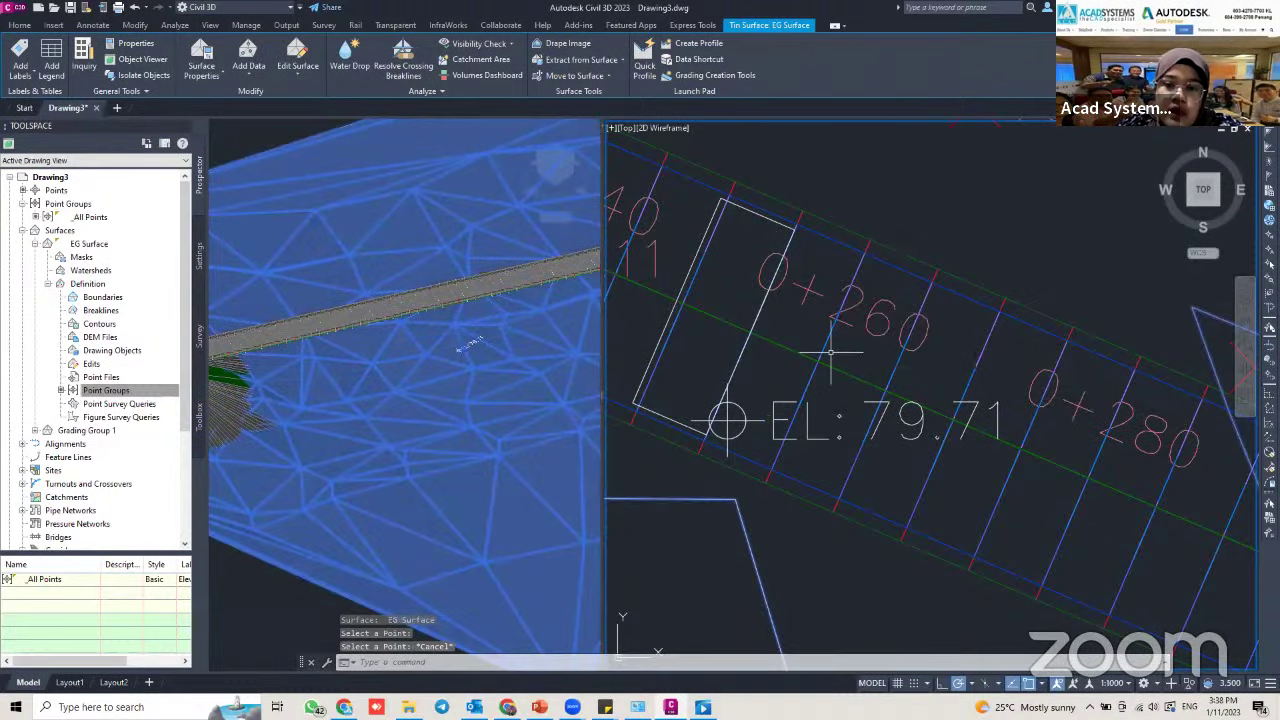
pyautogui.press('Escape')
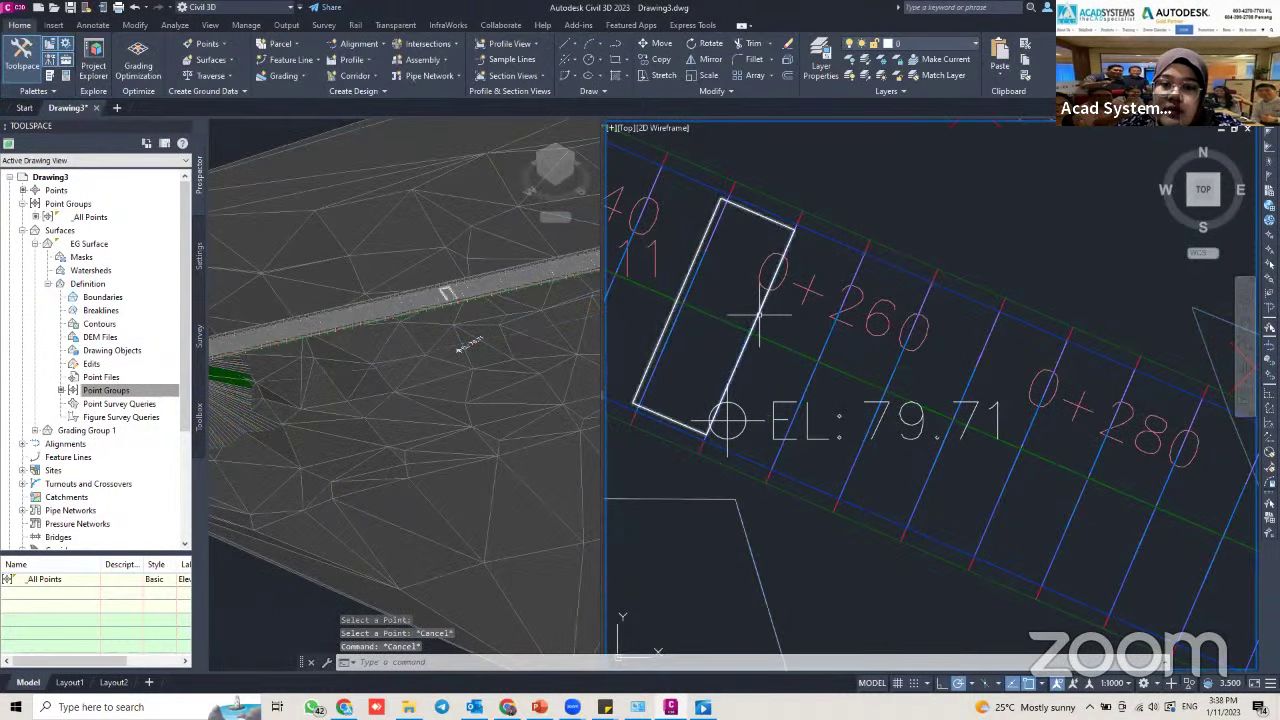
# Set the elevation of the pier rectangle near station 0+260 to 79.71
pyautogui.click(758, 315)
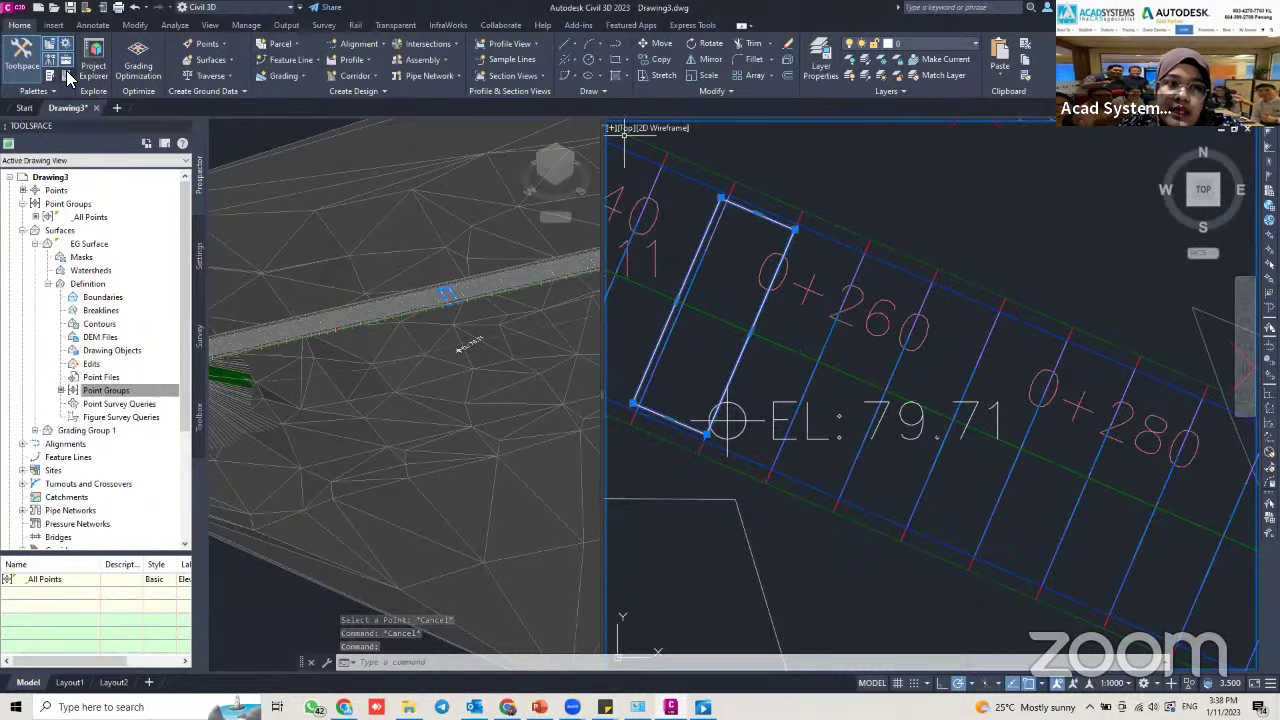
pyautogui.click(66, 72)
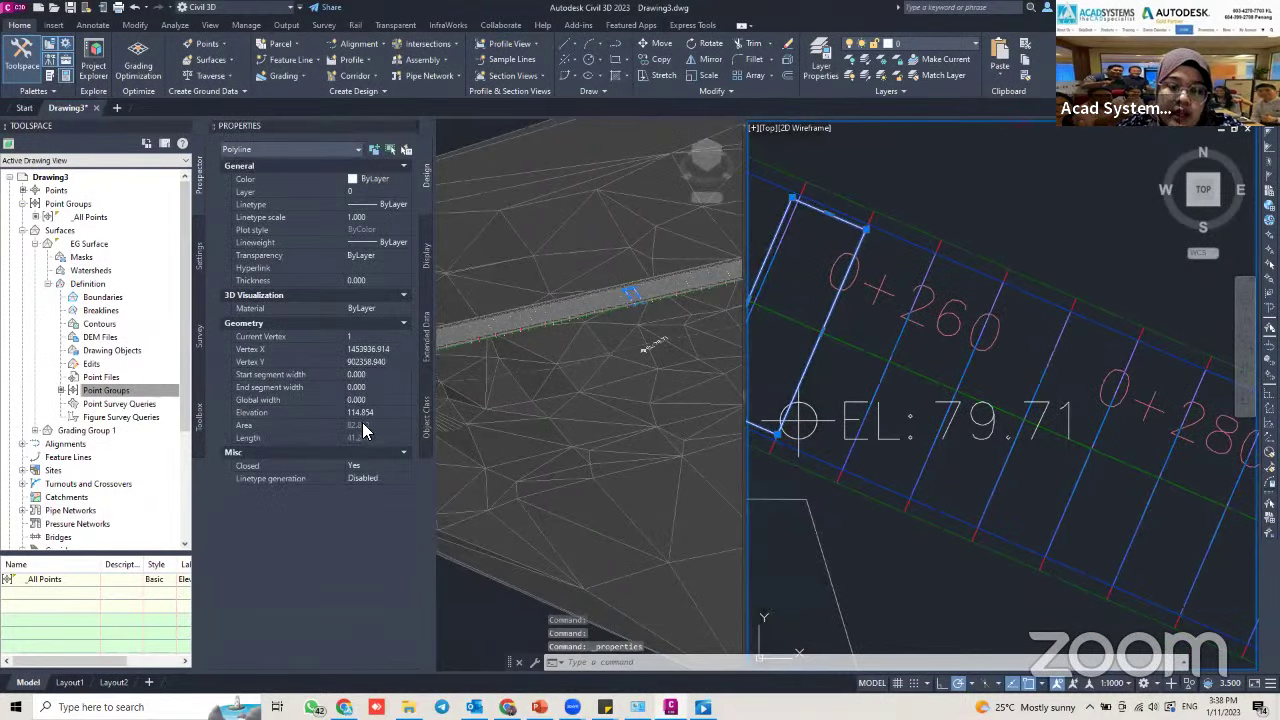
pyautogui.click(364, 412)
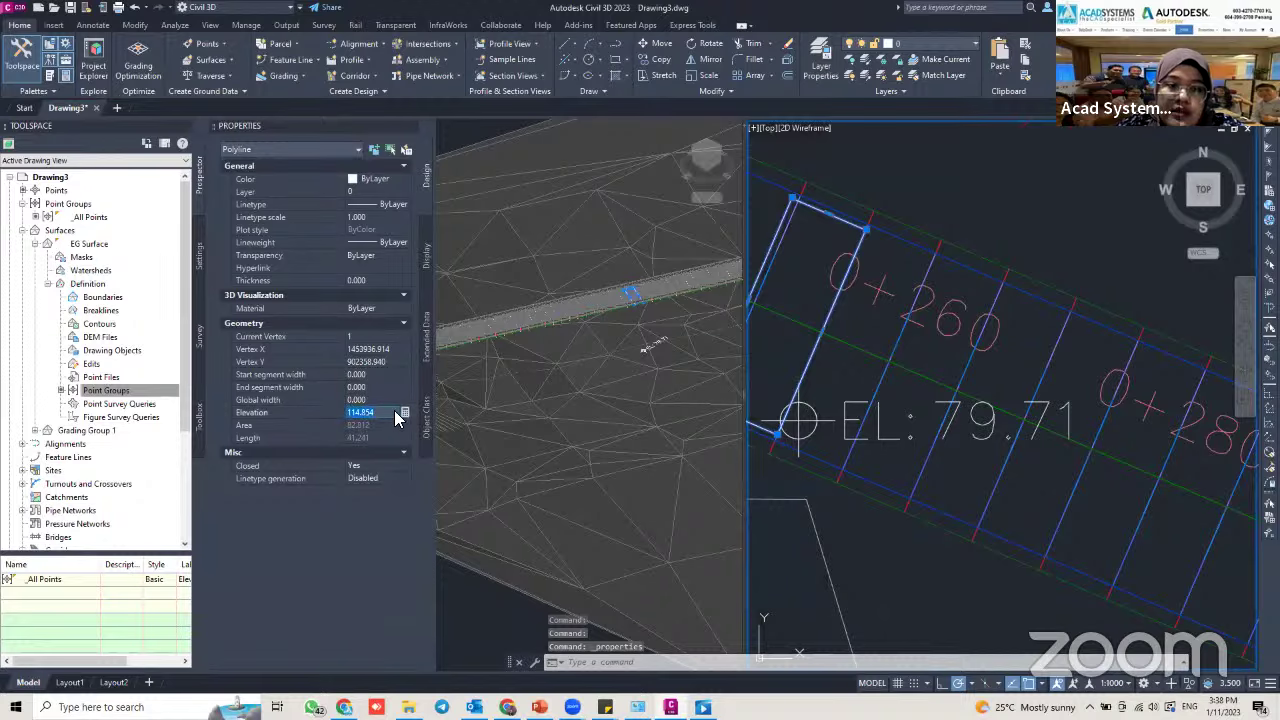
pyautogui.write('7')
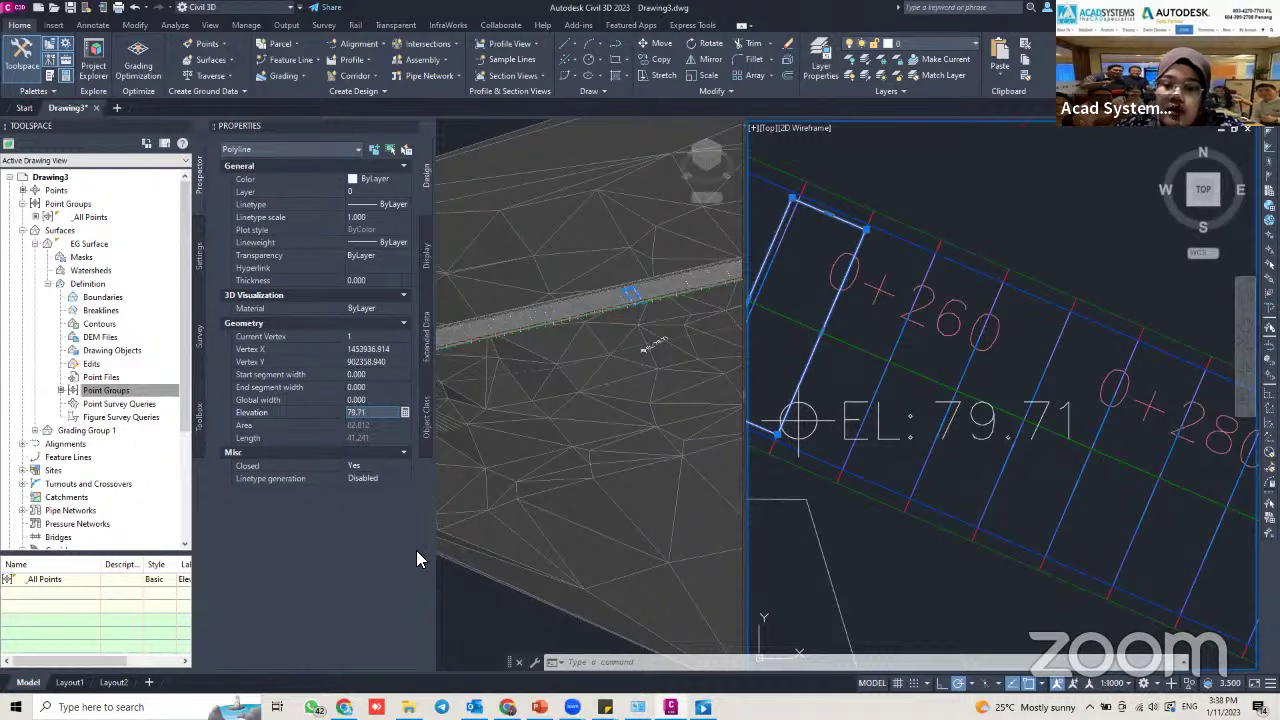
pyautogui.write('9.71')
pyautogui.press('Return')
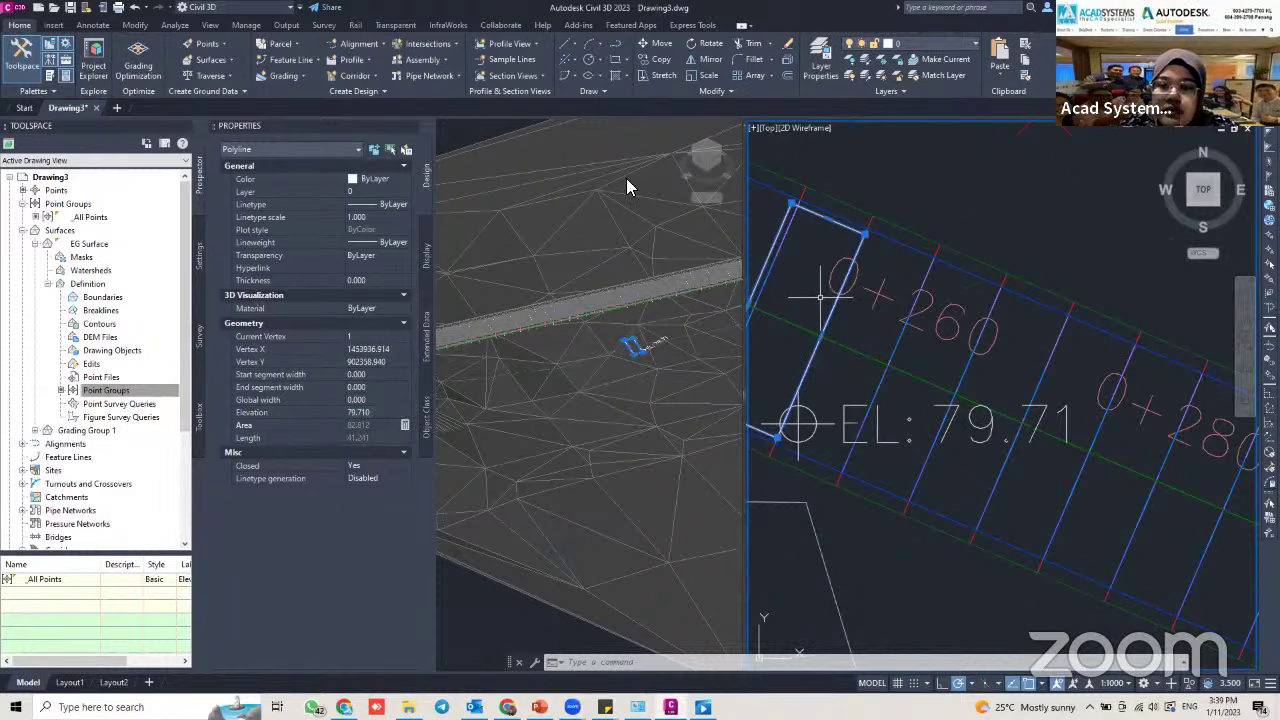
pyautogui.moveTo(826, 284); pyautogui.dragTo(885, 295, button='middle')
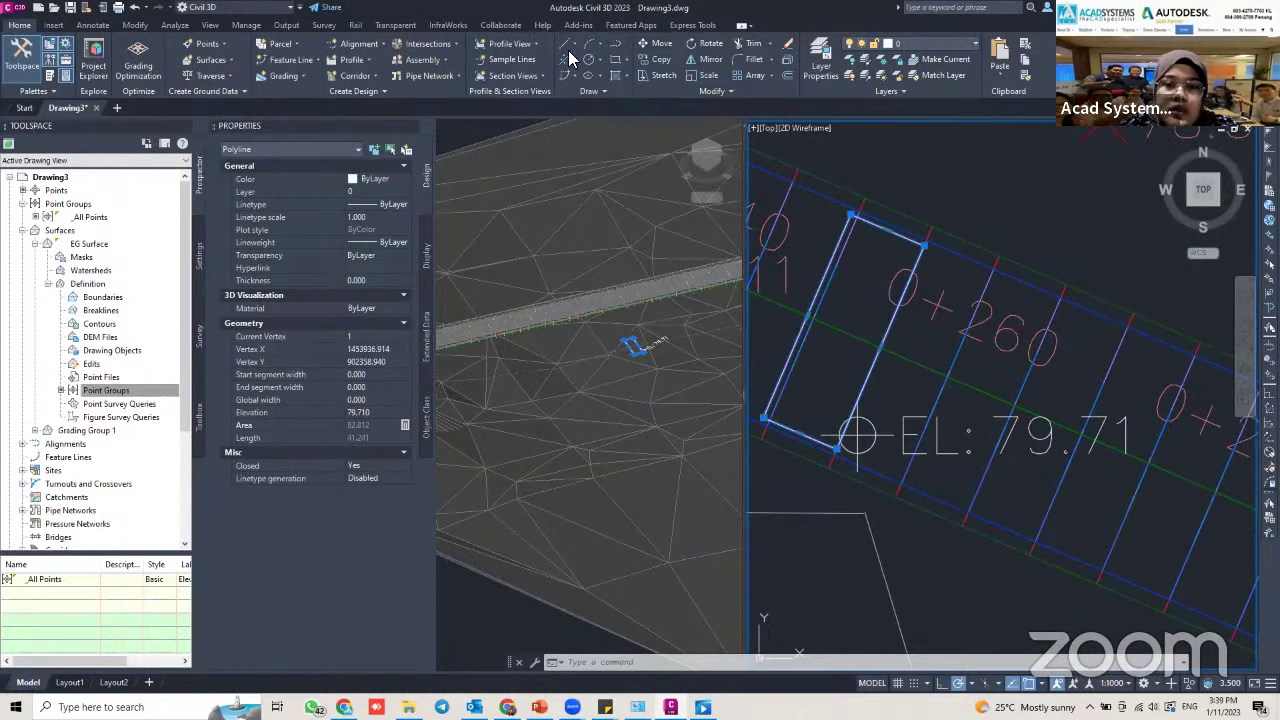
pyautogui.click(410, 127)
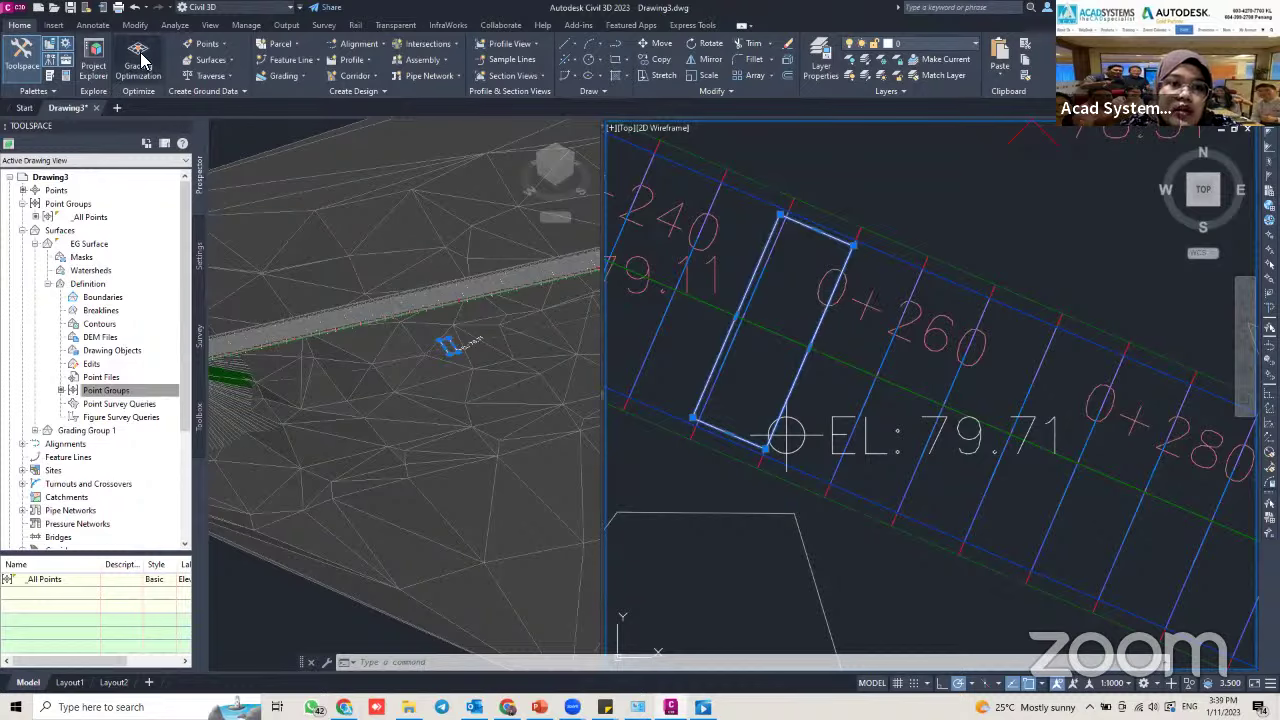
# Extrude the pier rectangle to a height of 5 with the Extrude command
pyautogui.click(764, 325)
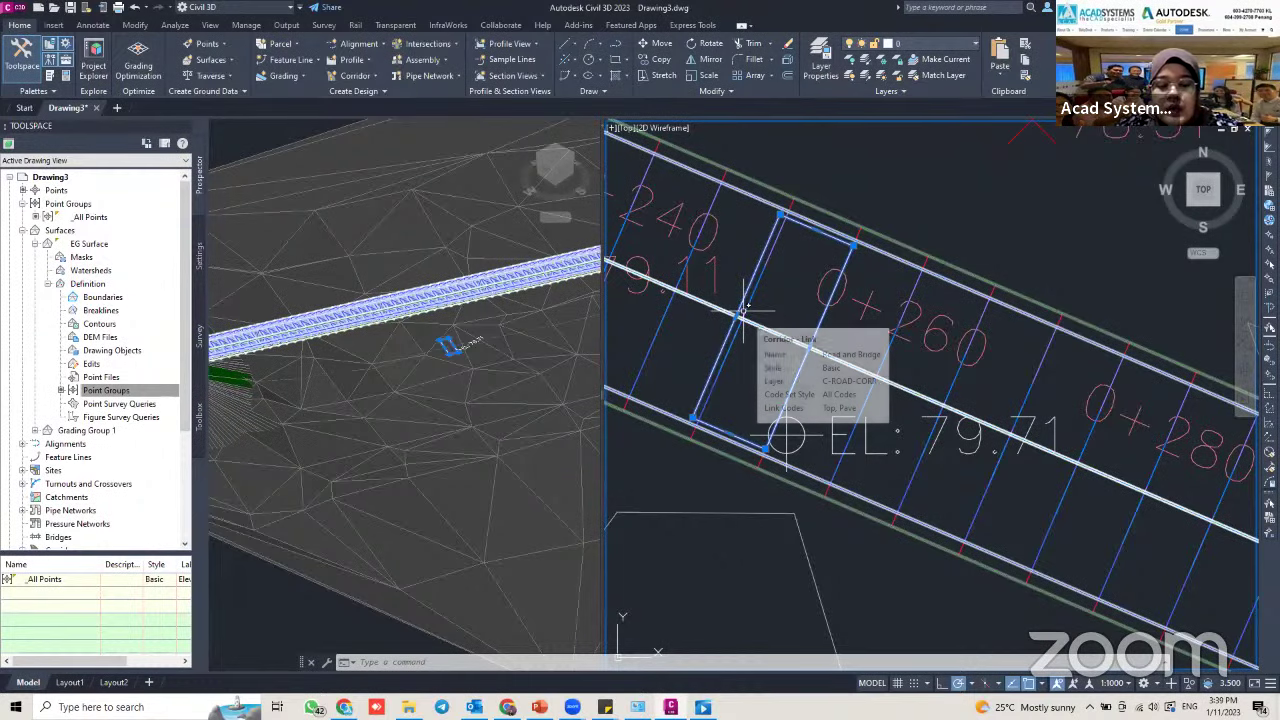
pyautogui.write('t')
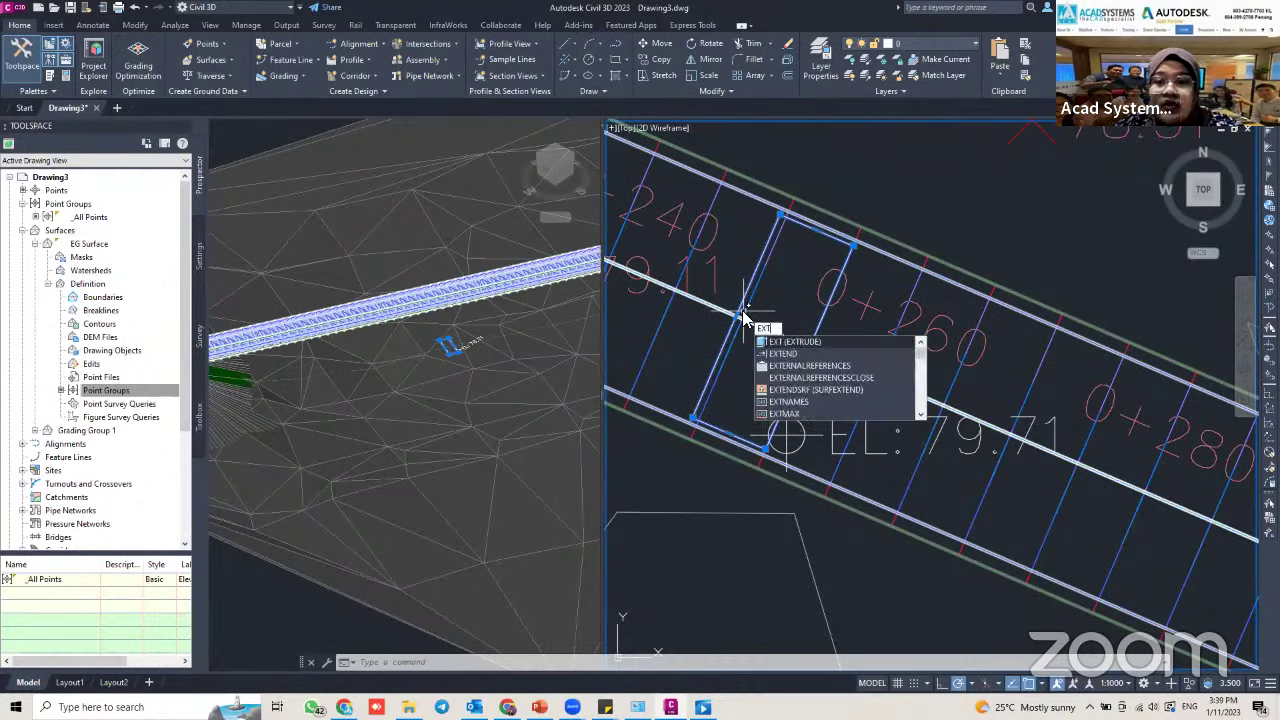
pyautogui.press('Return')
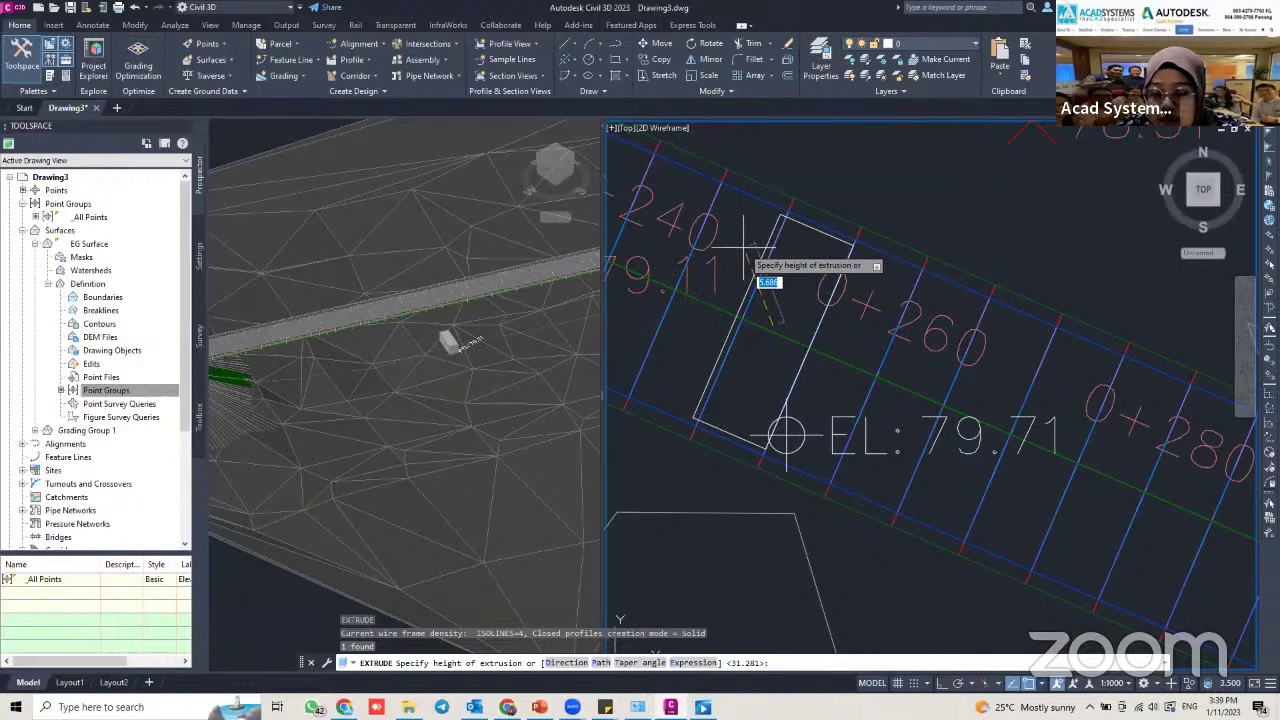
pyautogui.write('5')
pyautogui.press('Return')
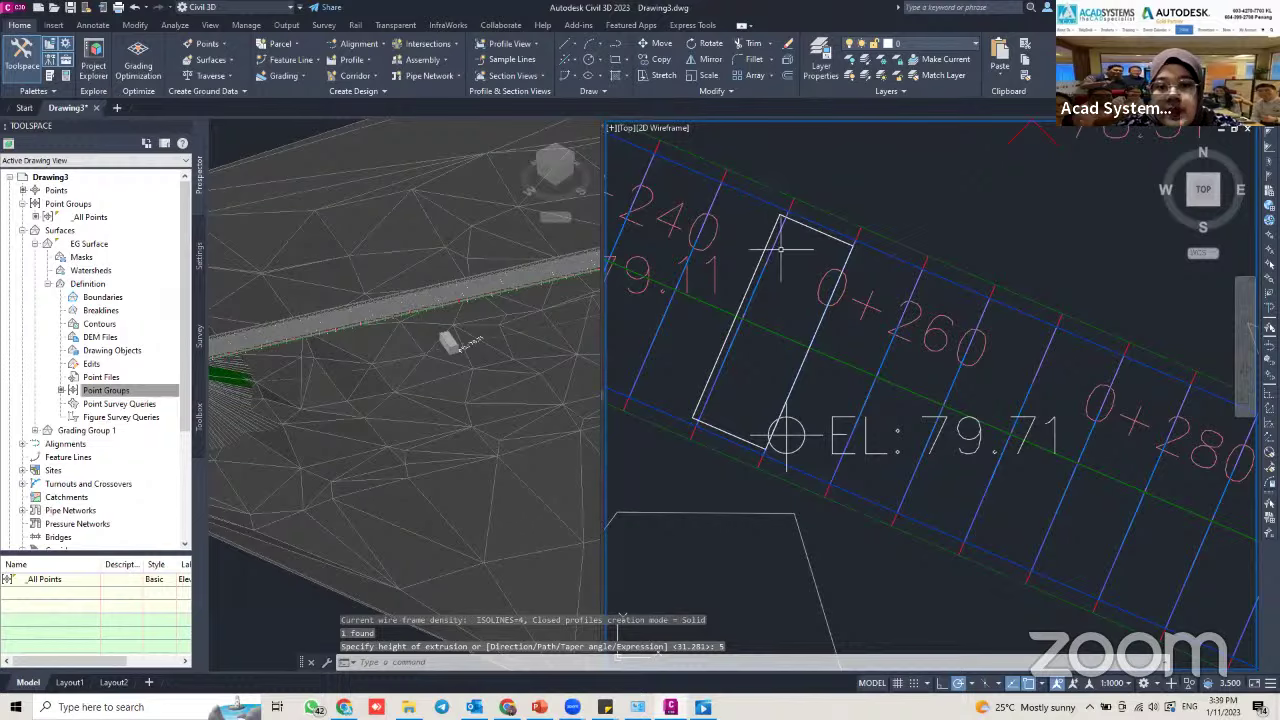
# Draw a circle tangent to three sides of the pier rectangle at its upper end
pyautogui.click(597, 59)
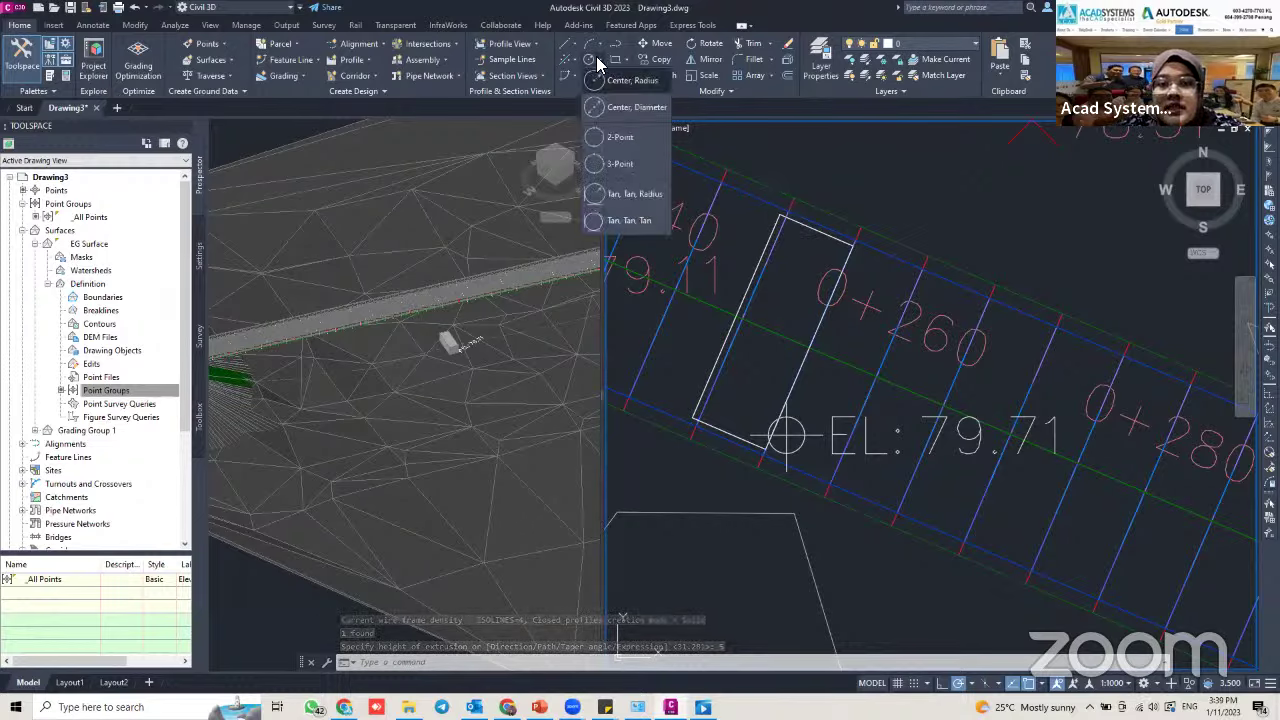
pyautogui.click(613, 229)
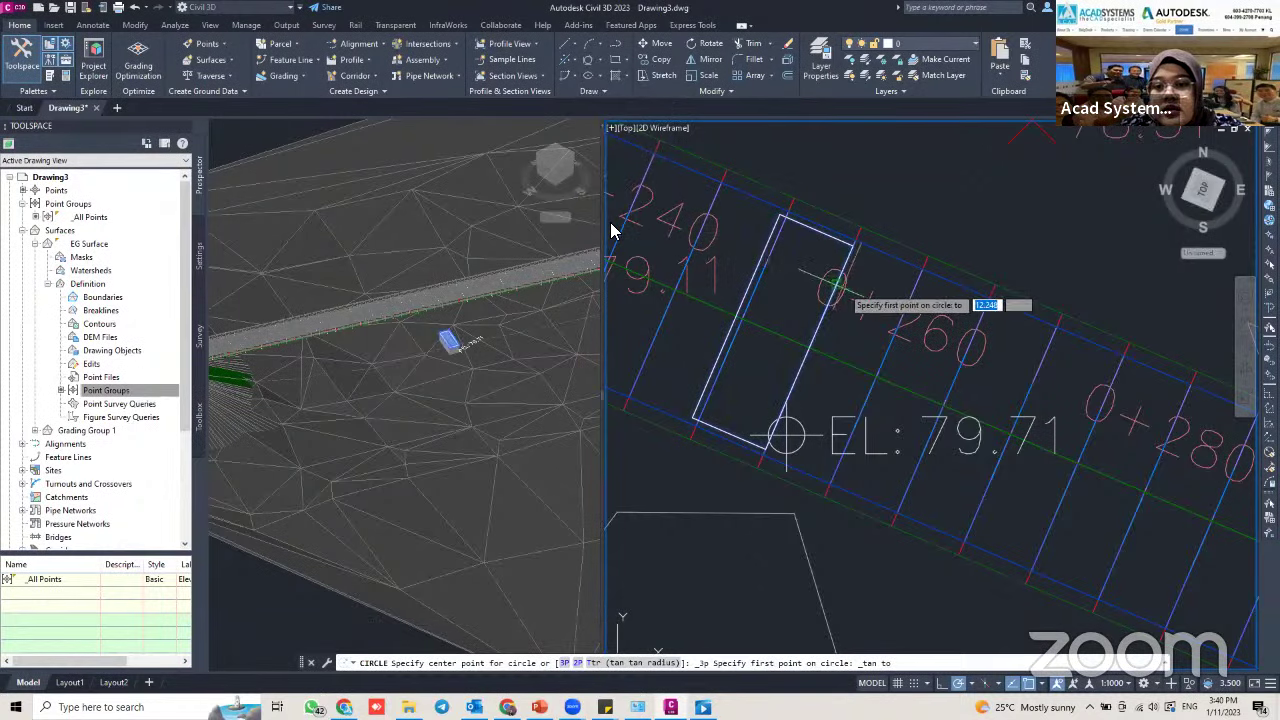
pyautogui.click(825, 288)
pyautogui.click(766, 243)
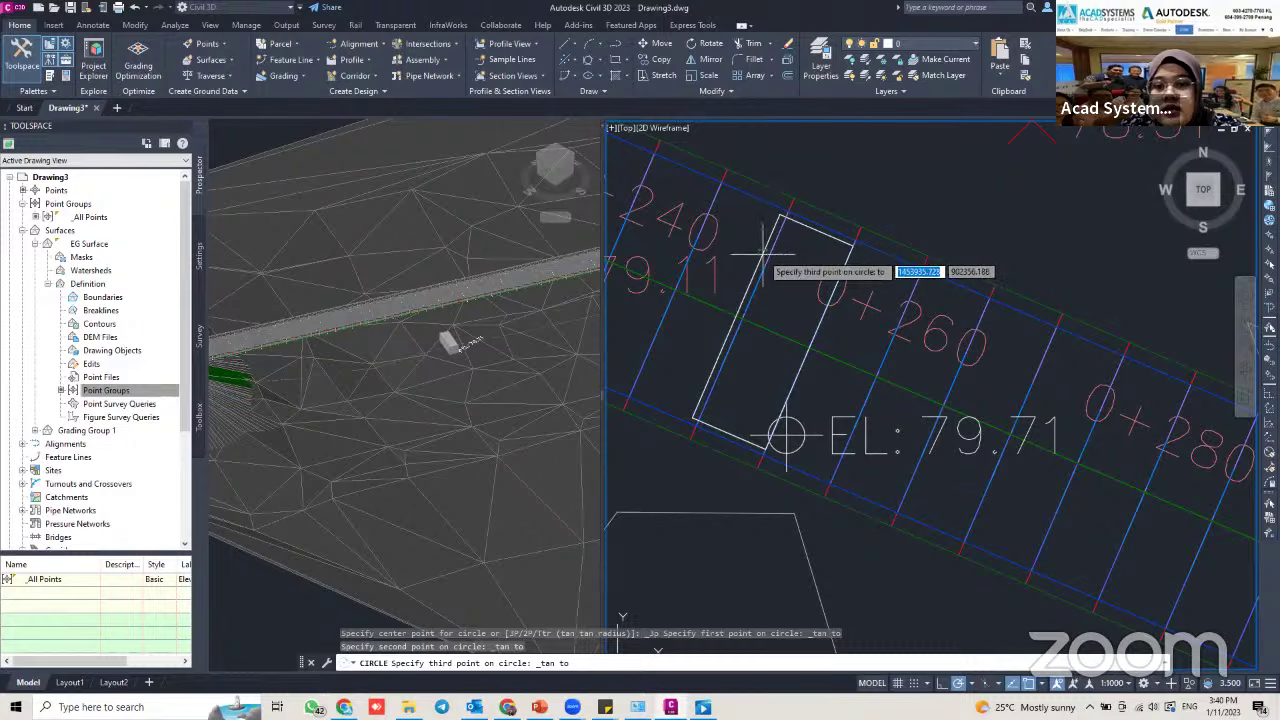
pyautogui.click(766, 251)
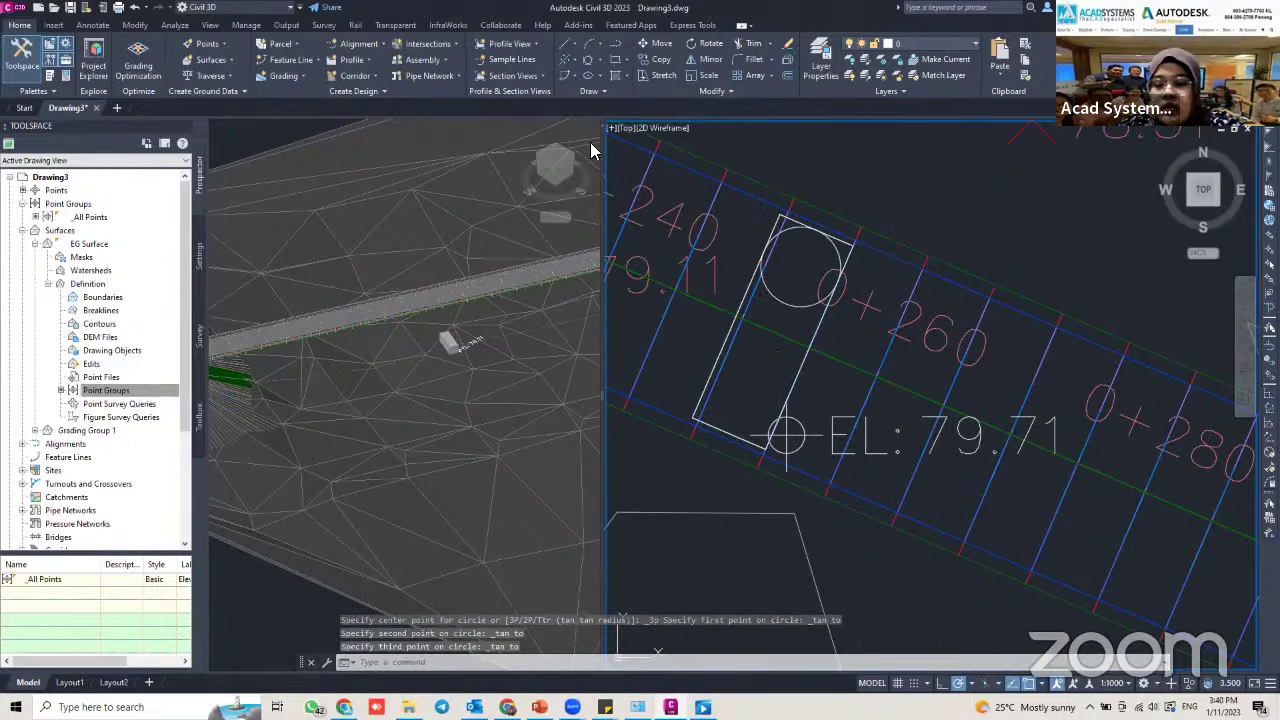
# Draw a second circle tangent to the two long sides and the lower short side of the pier rectangle
pyautogui.press('Return')
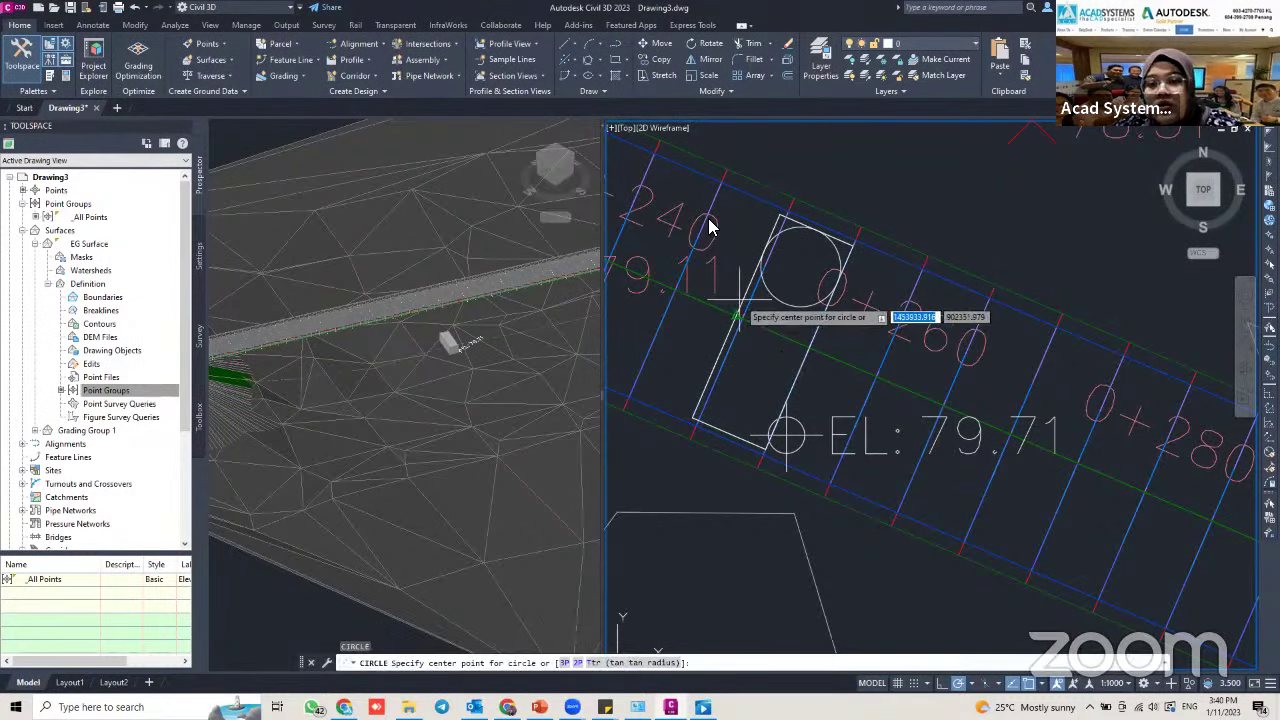
pyautogui.click(588, 61)
pyautogui.click(800, 384)
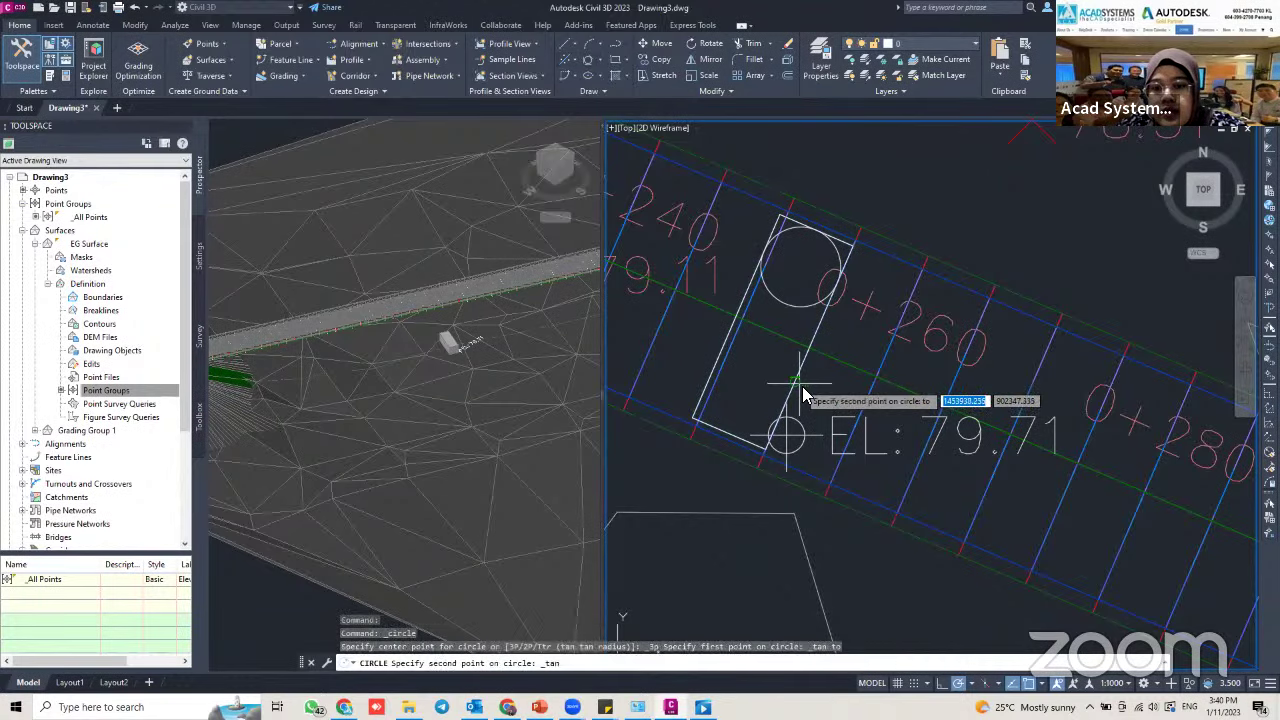
pyautogui.click(718, 428)
pyautogui.click(709, 380)
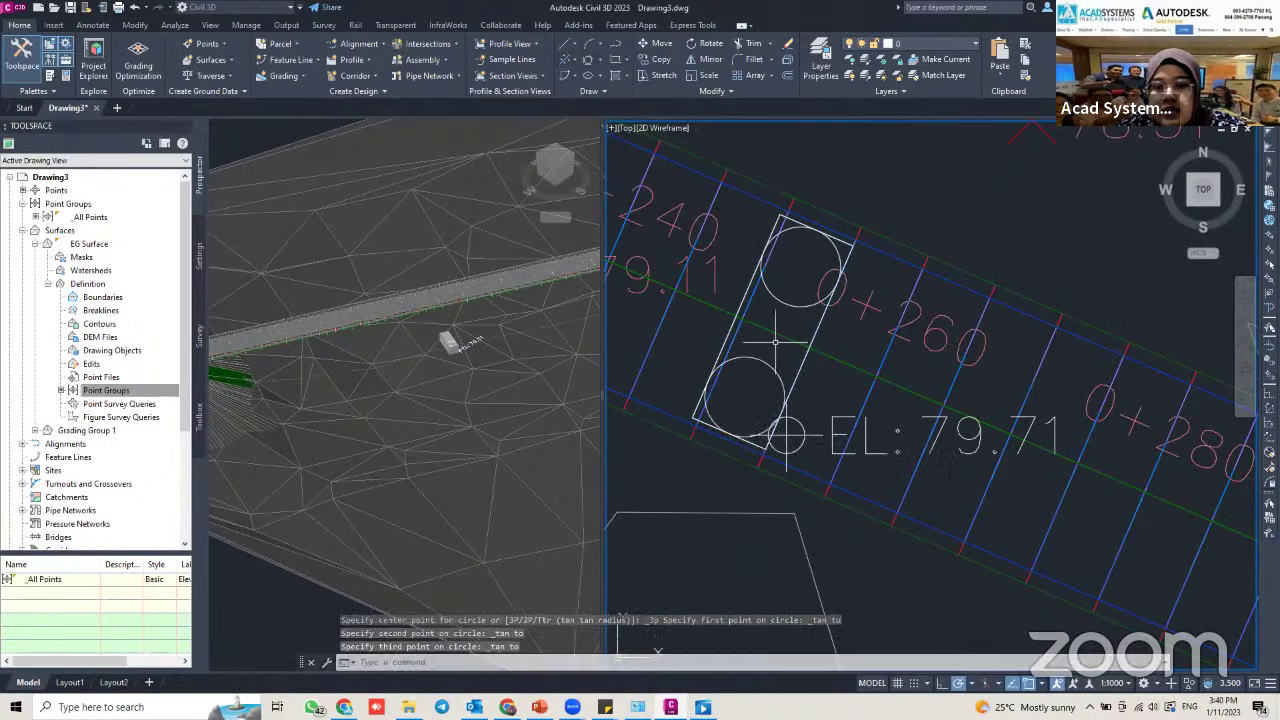
# Select only the two circles inside the pier rectangle and check their centre Z in the object properties
pyautogui.scroll(2, 771, 320)
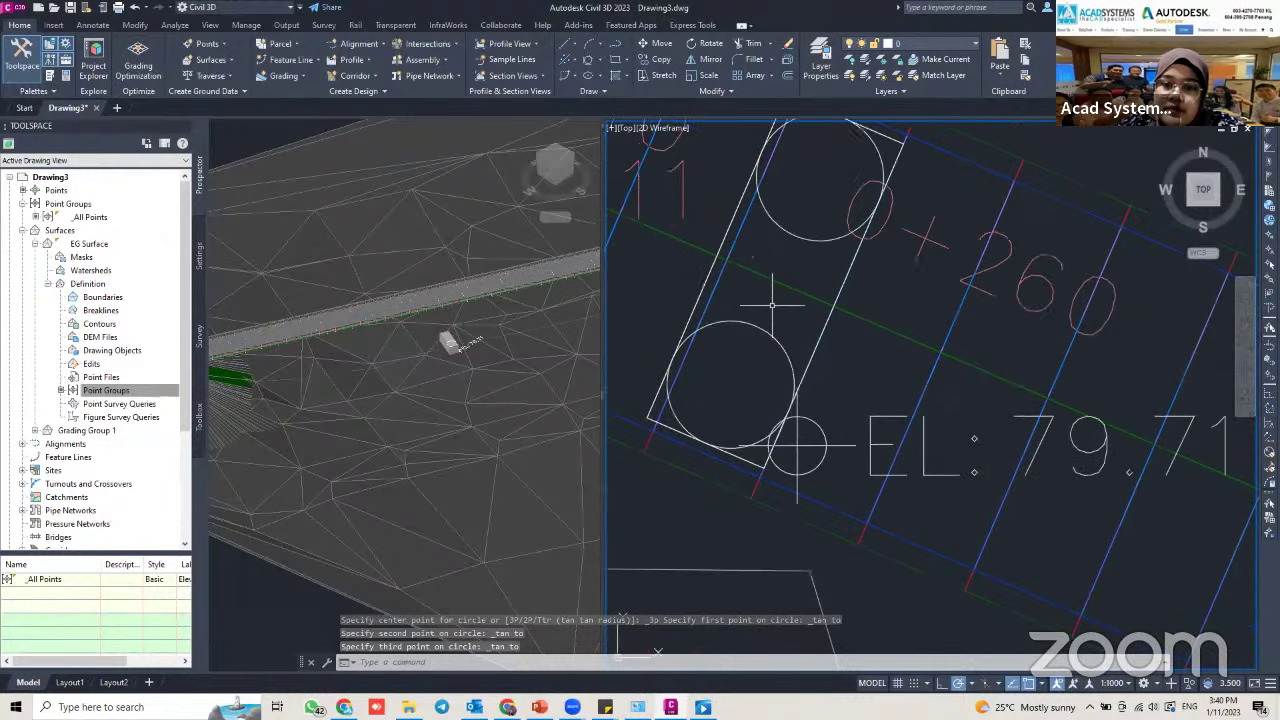
pyautogui.press('Escape')
pyautogui.click(774, 334)
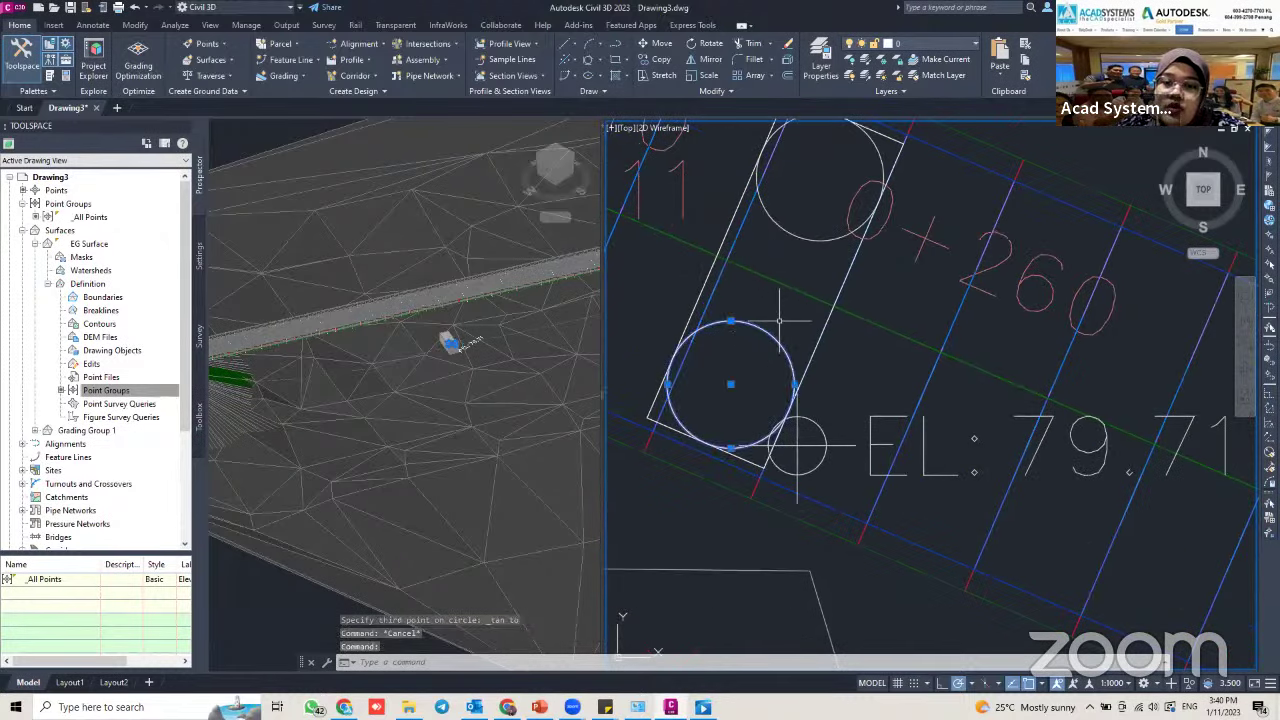
pyautogui.scroll(-4, 780, 318)
pyautogui.click(790, 290)
pyautogui.click(750, 327)
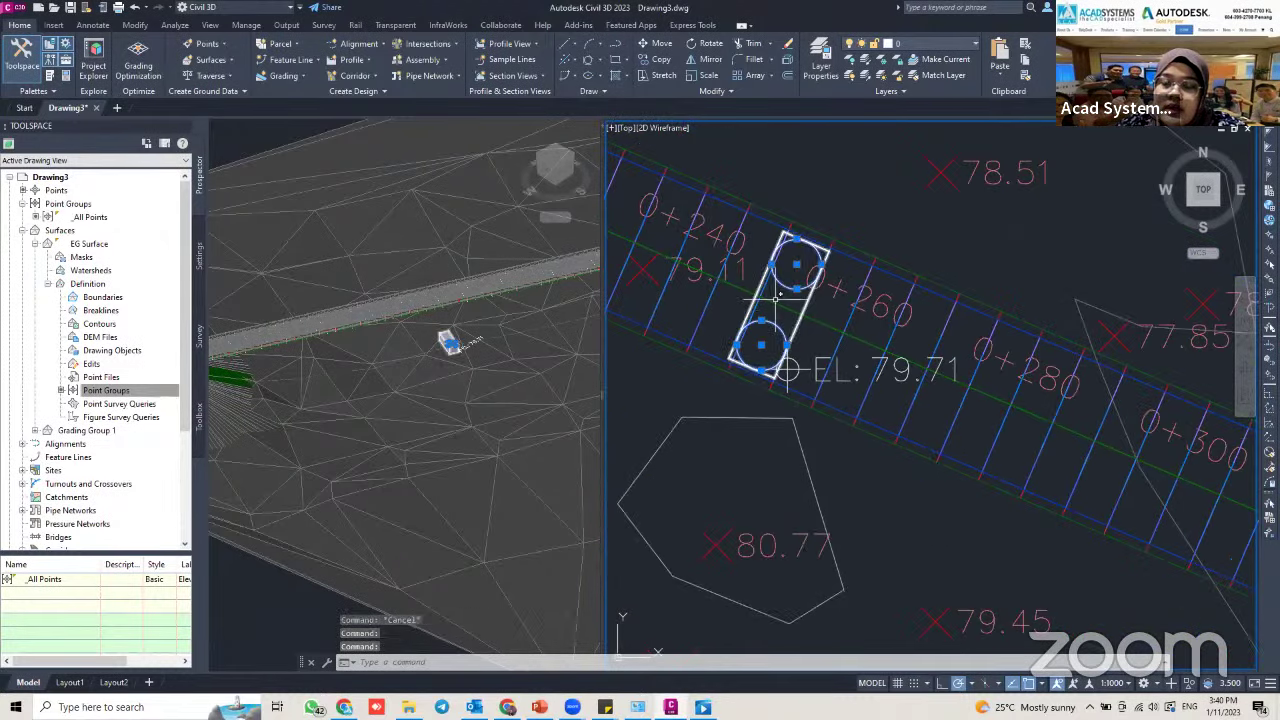
pyautogui.click(752, 310)
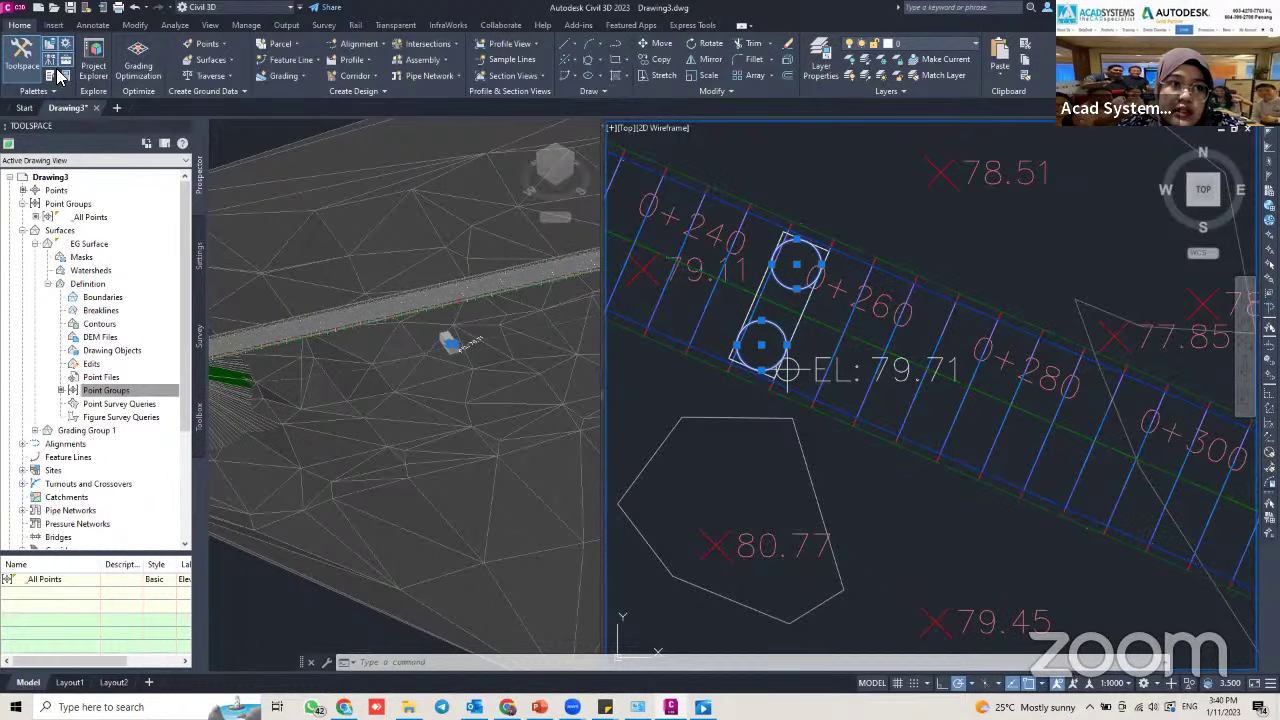
pyautogui.click(65, 77)
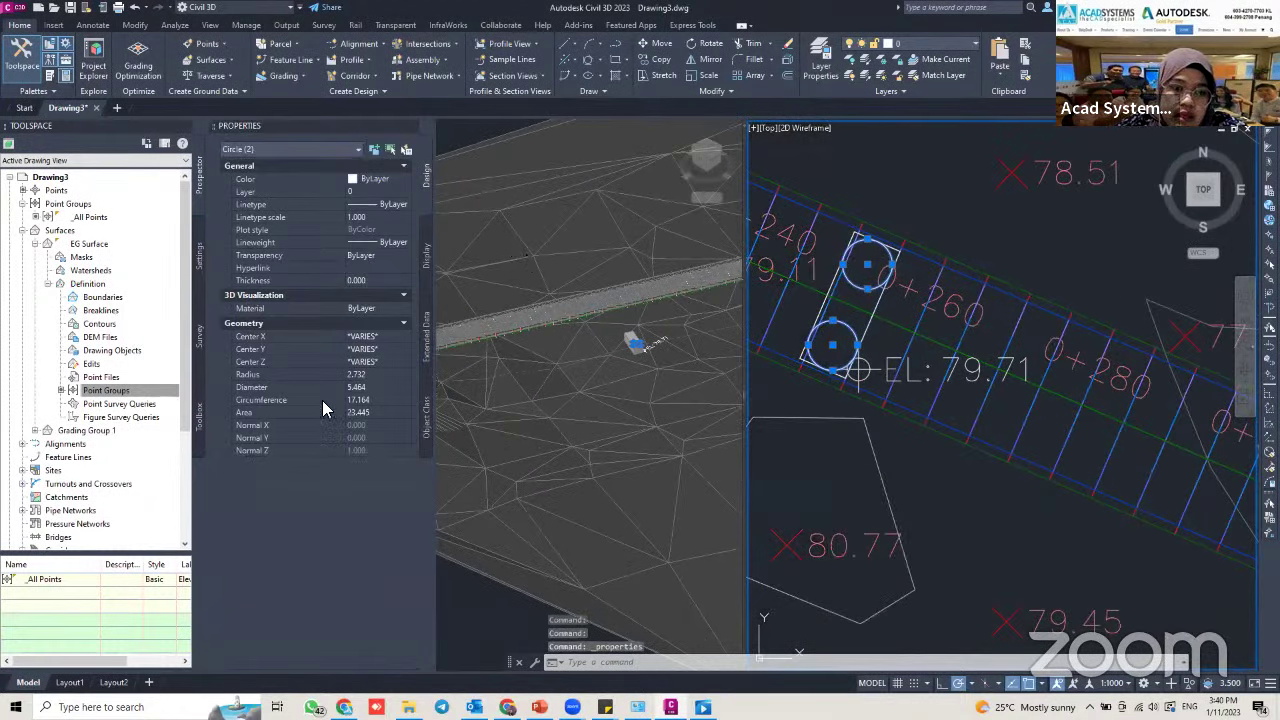
pyautogui.click(389, 363)
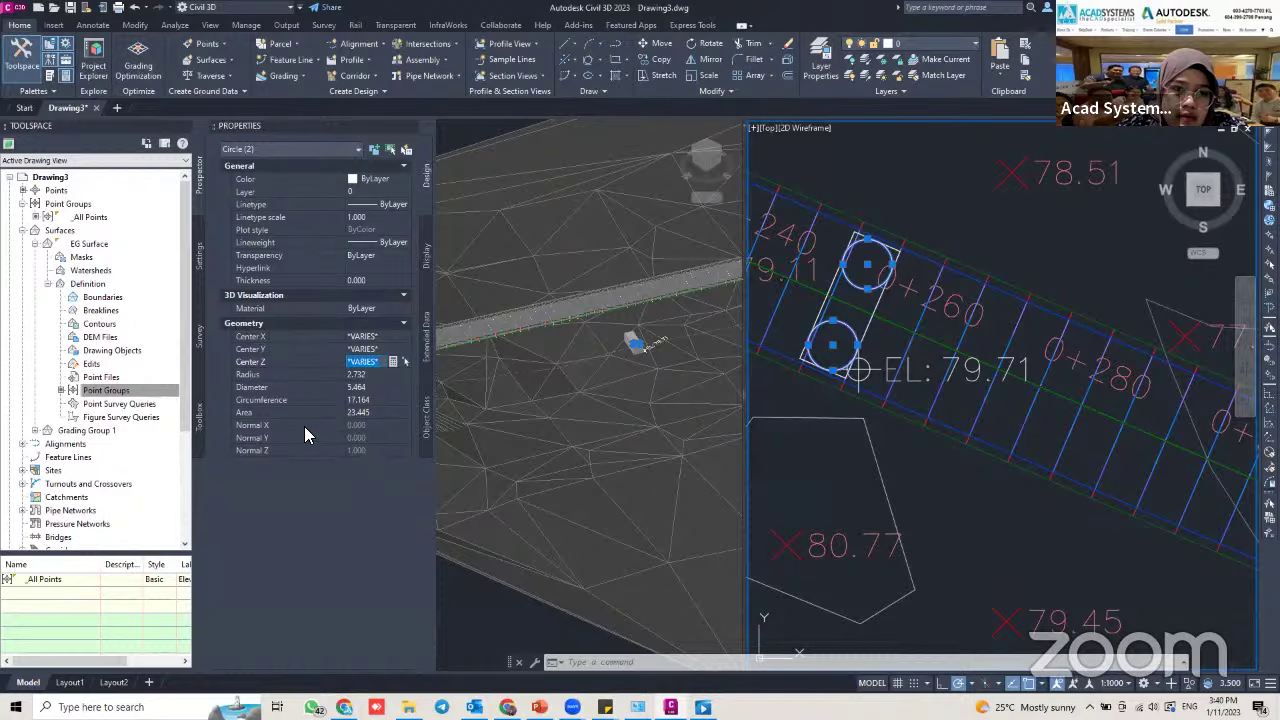
pyautogui.click(410, 125)
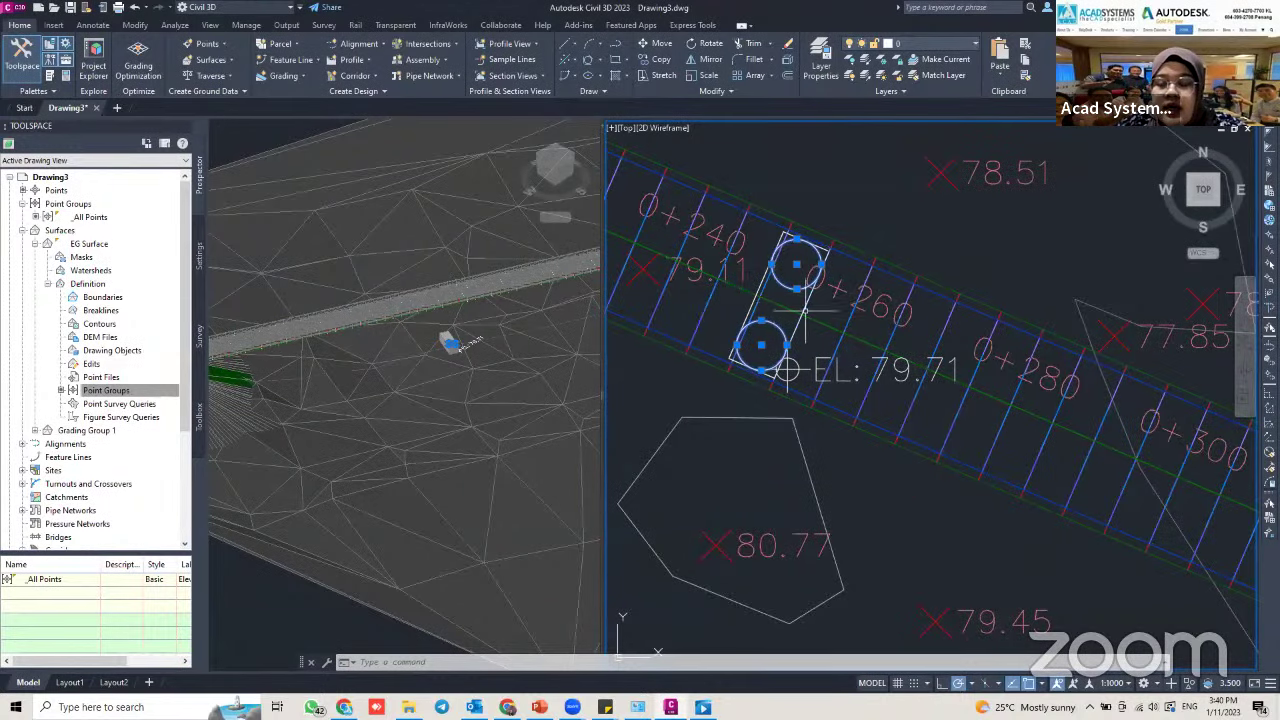
pyautogui.scroll(3, 805, 260)
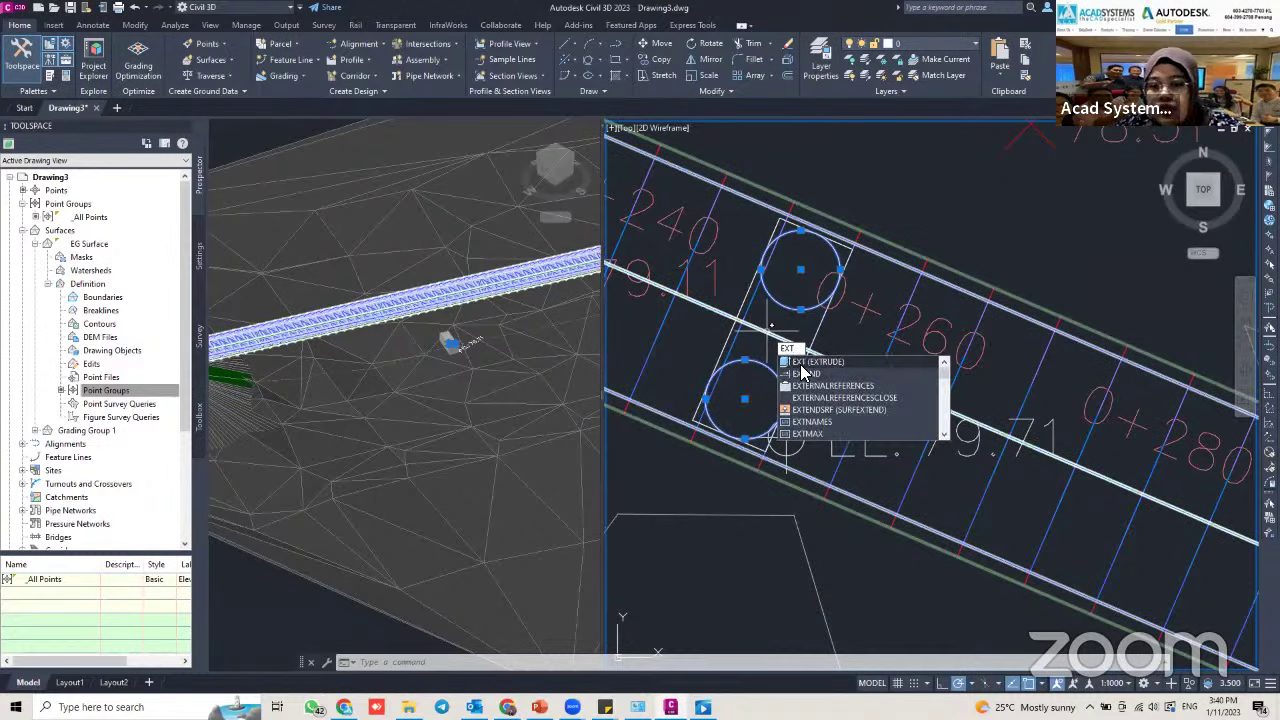
pyautogui.press('Return')
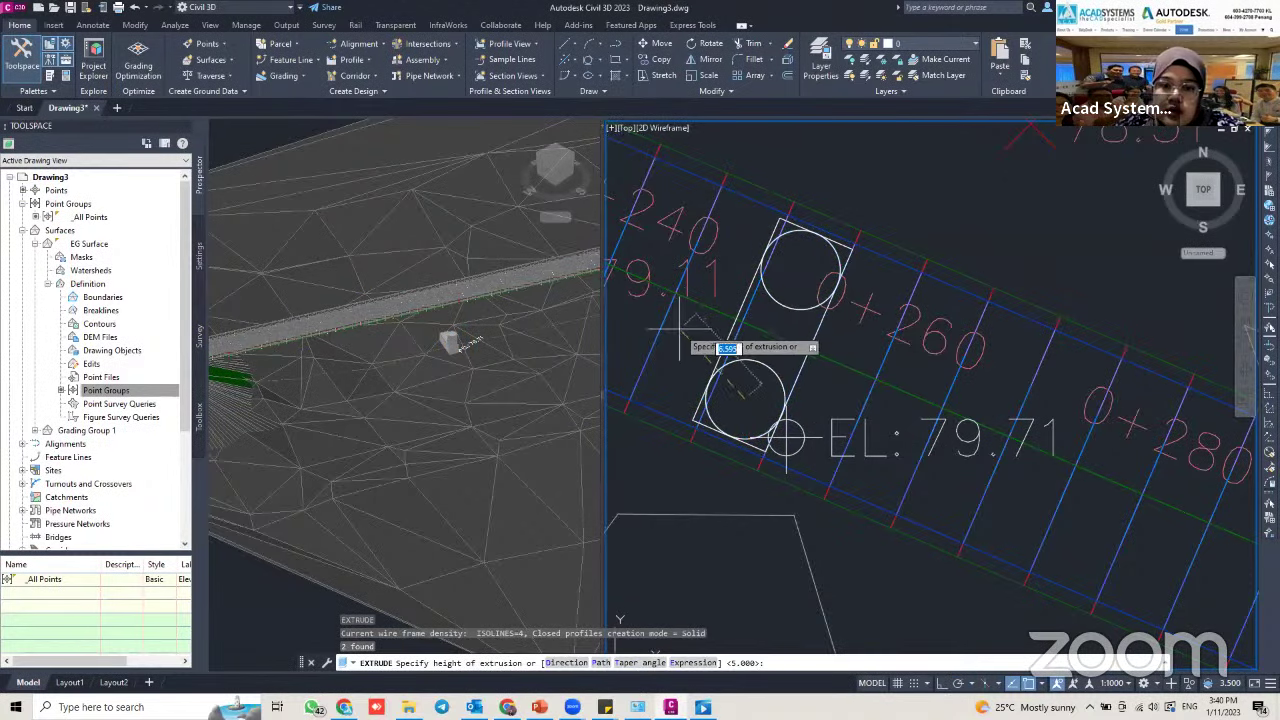
pyautogui.press('Escape')
# Extrude both circles inside the pier rectangle, picking the extrusion height near the bridge centreline beside station 0+240
pyautogui.click(792, 307)
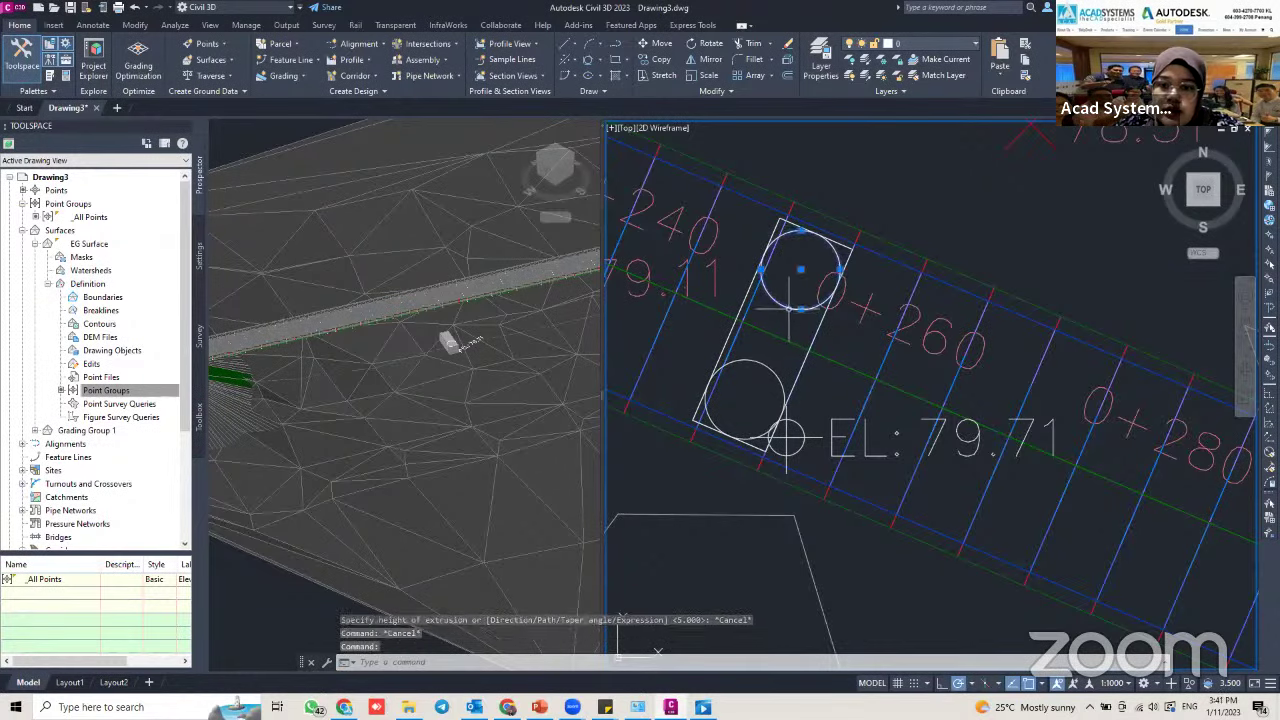
pyautogui.click(770, 366)
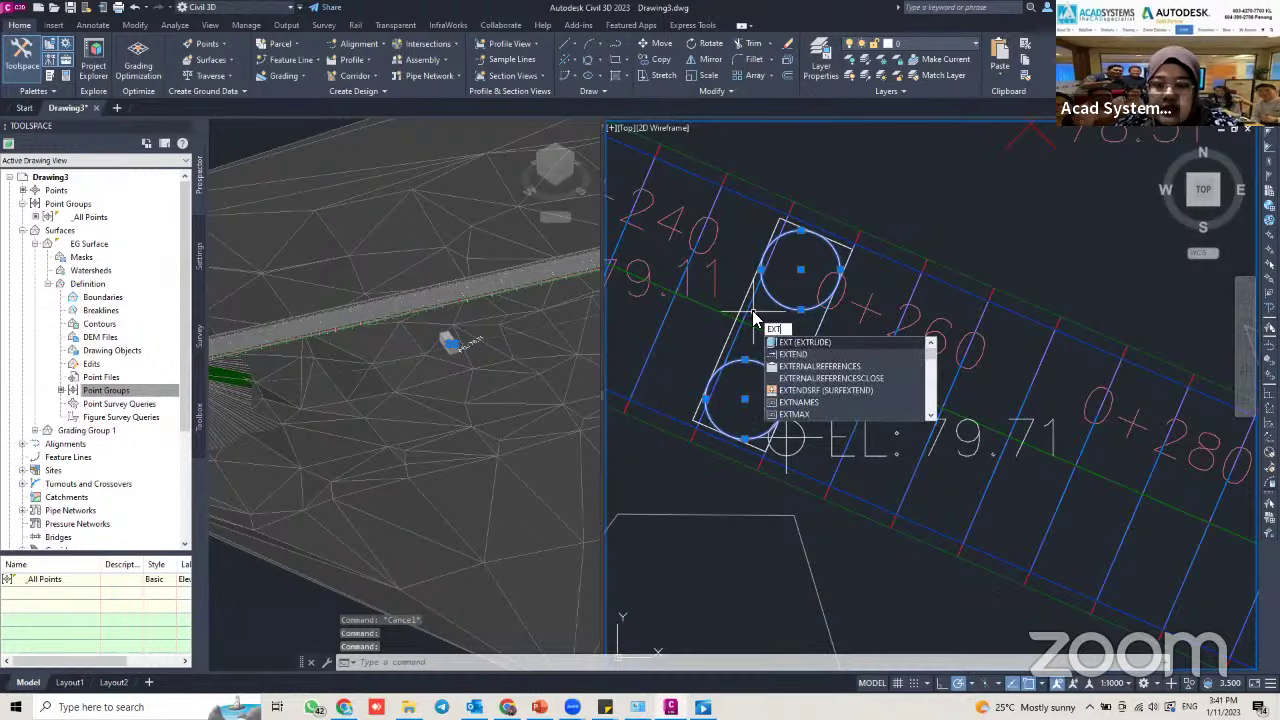
pyautogui.press('Return')
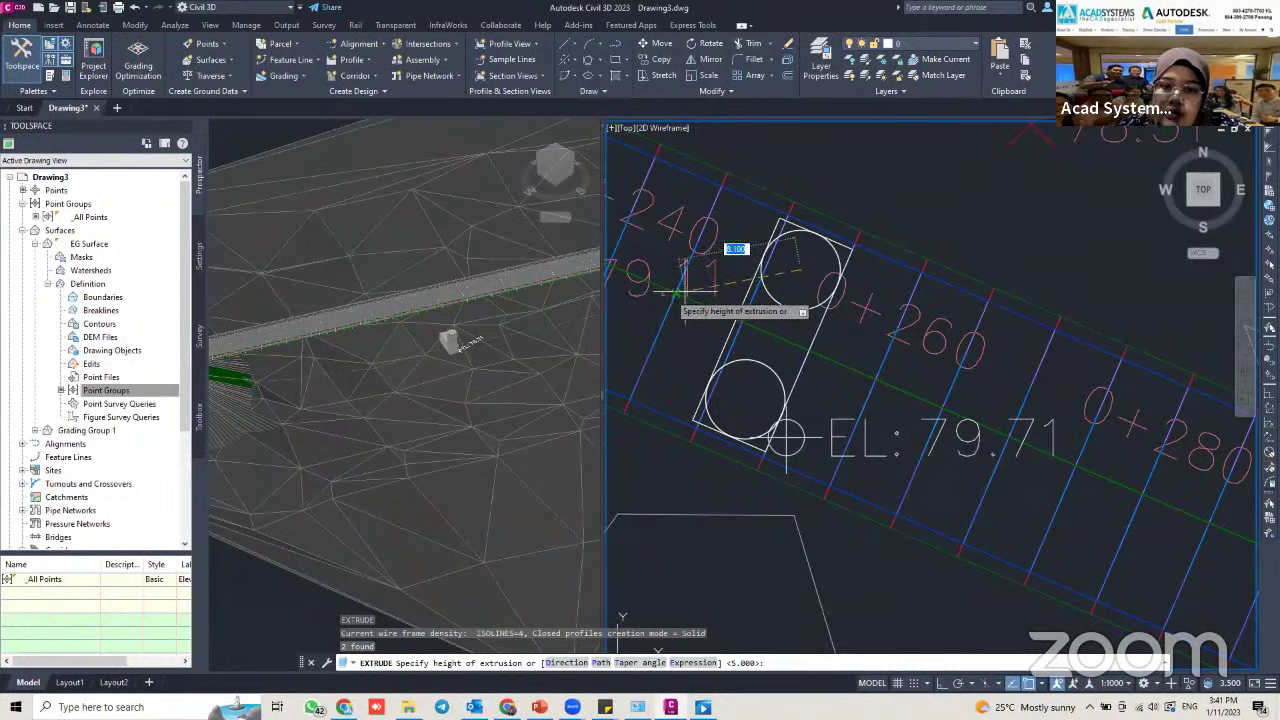
pyautogui.click(668, 288)
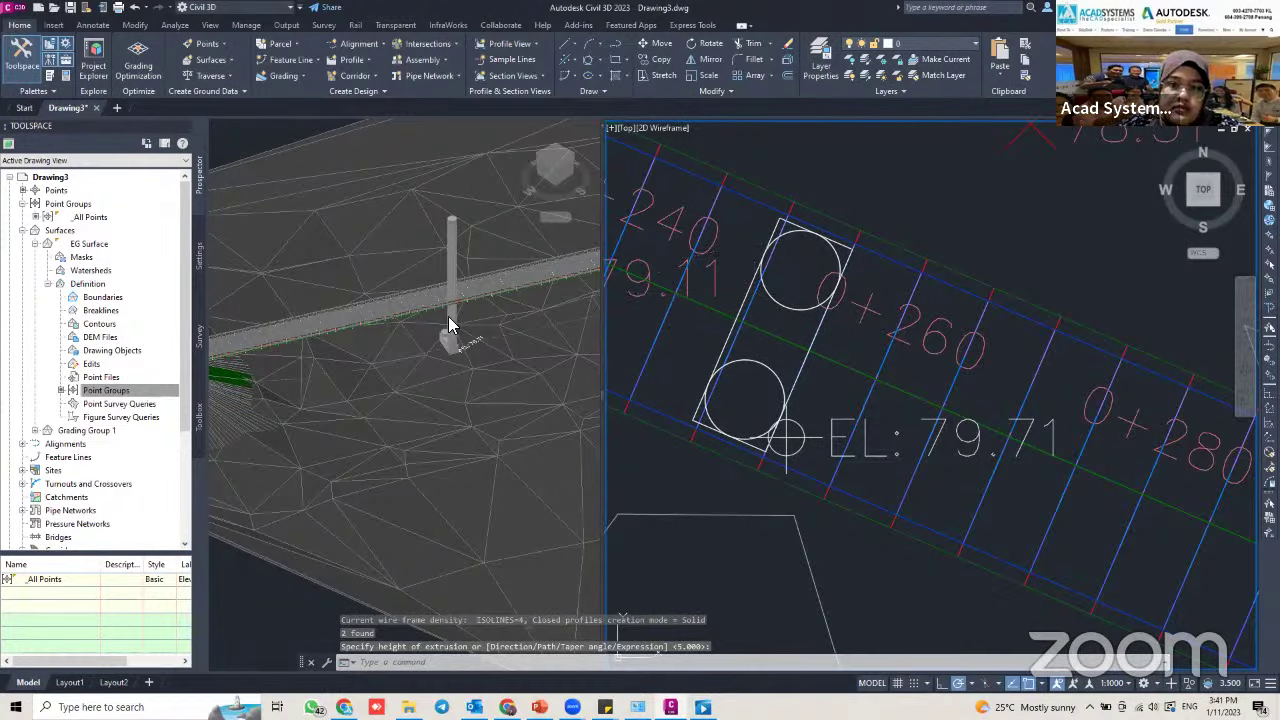
pyautogui.press('Escape')
pyautogui.press('Escape')
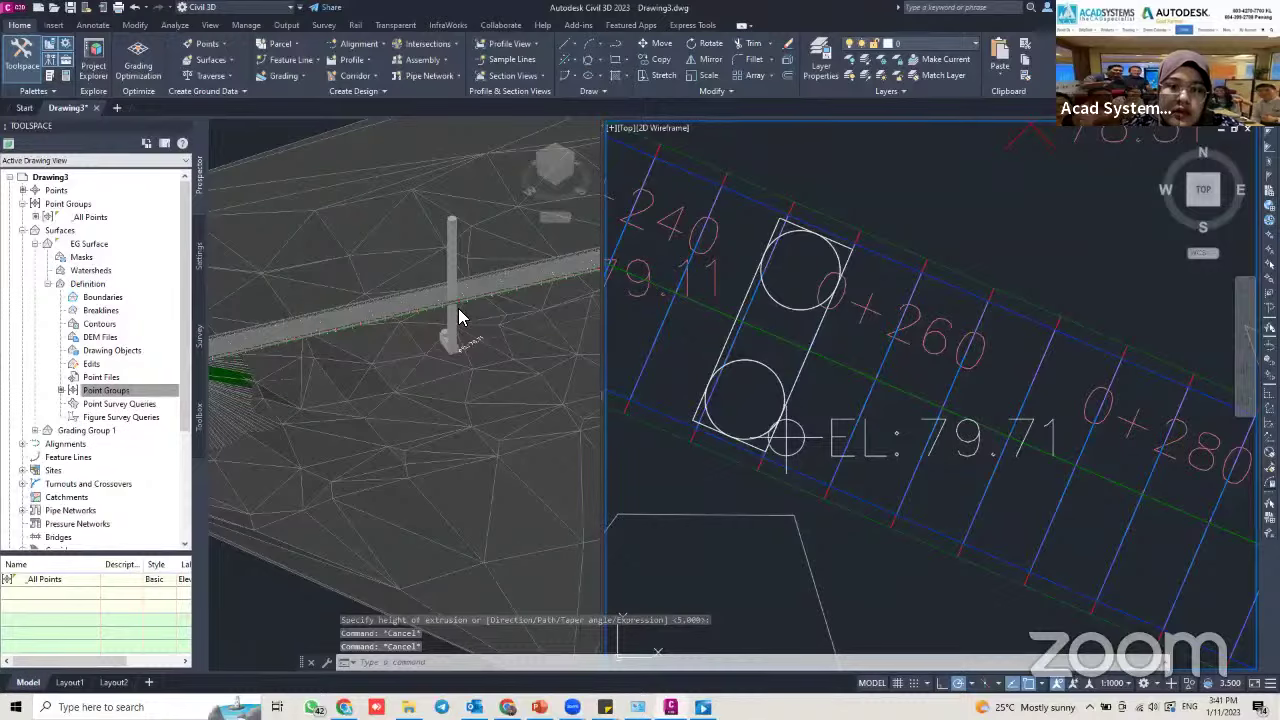
# Examine the extruded pier columns against the bridge corridor and ground surface in the 3D view
pyautogui.scroll(-6, 460, 310)
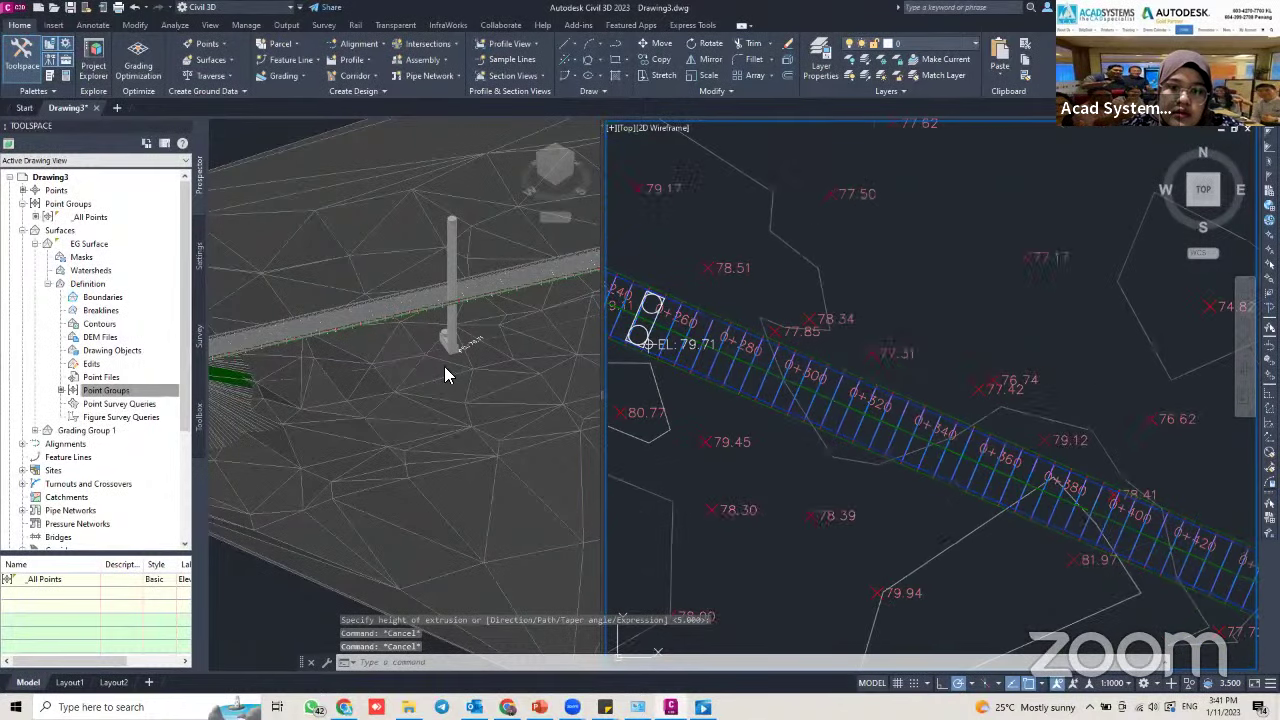
pyautogui.click(451, 300)
pyautogui.press('Escape')
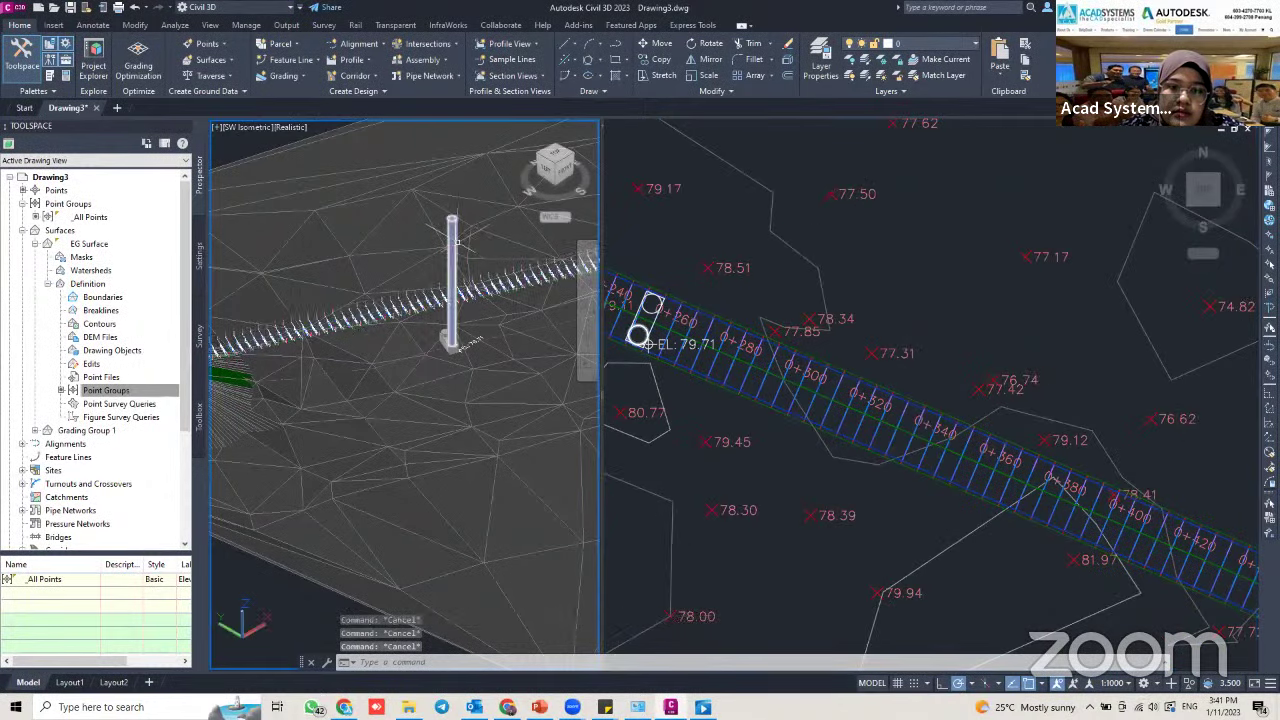
pyautogui.click(452, 237)
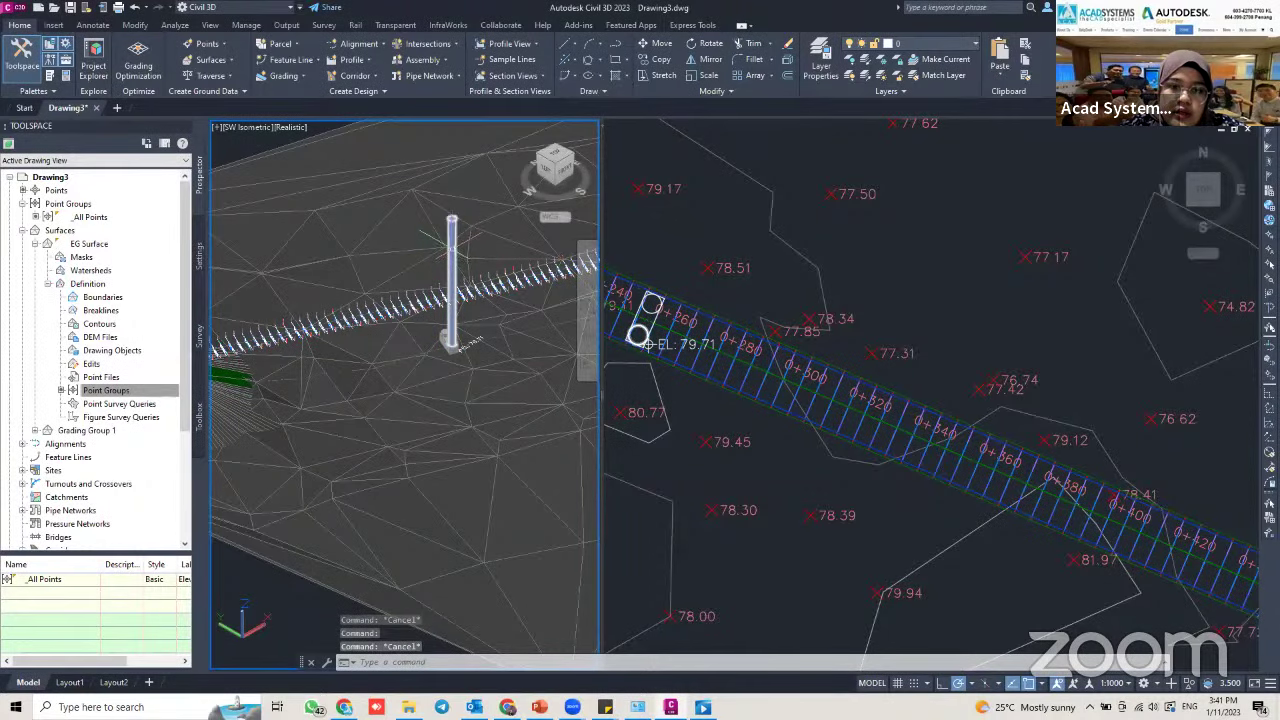
pyautogui.hotkey('ctrl', 'z')
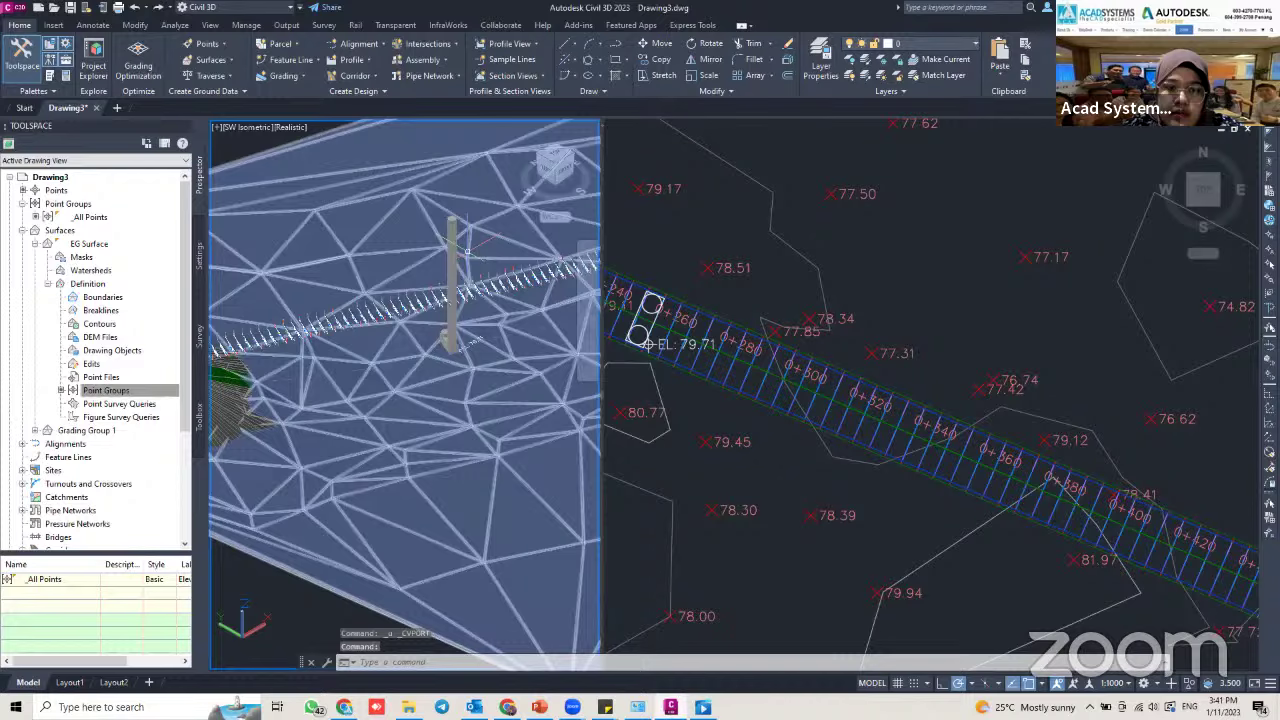
pyautogui.press('Escape')
pyautogui.press('Escape')
pyautogui.scroll(-5, 355, 460)
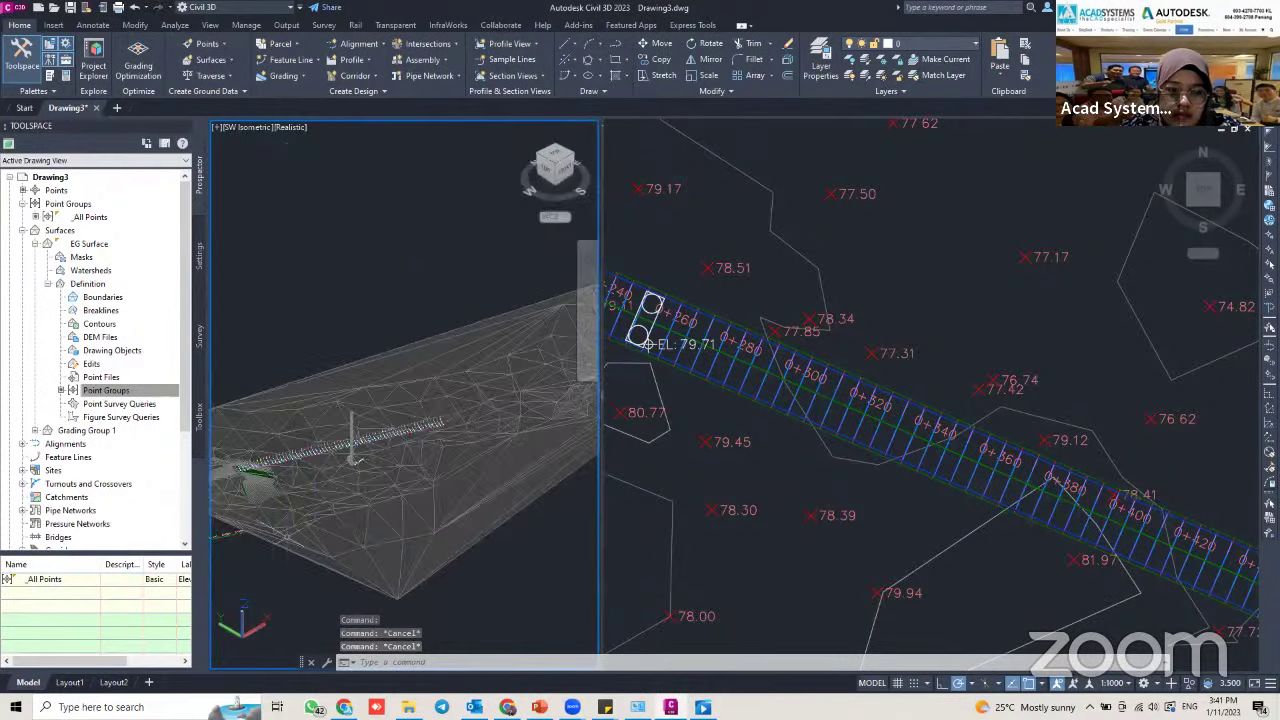
pyautogui.scroll(6, 380, 363)
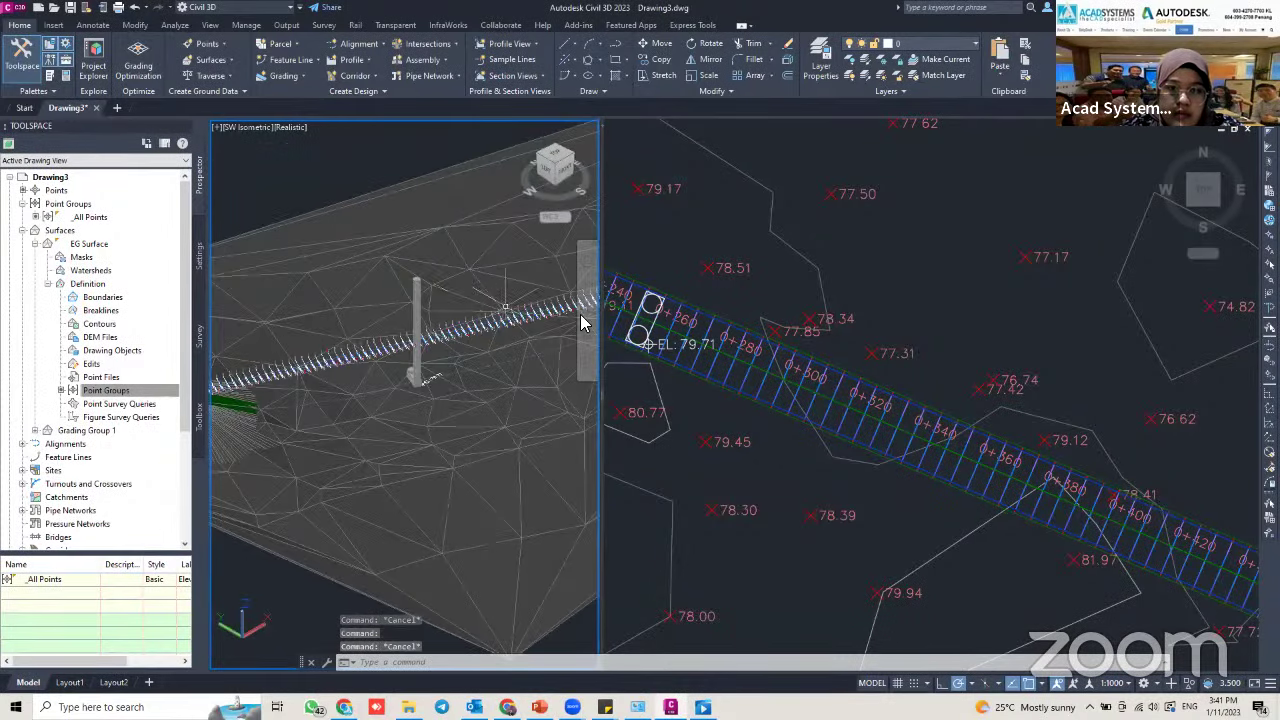
# Undo the changes back through the extrusion of the two pier circles
pyautogui.click(737, 284)
pyautogui.hotkey('ctrl', 'z')
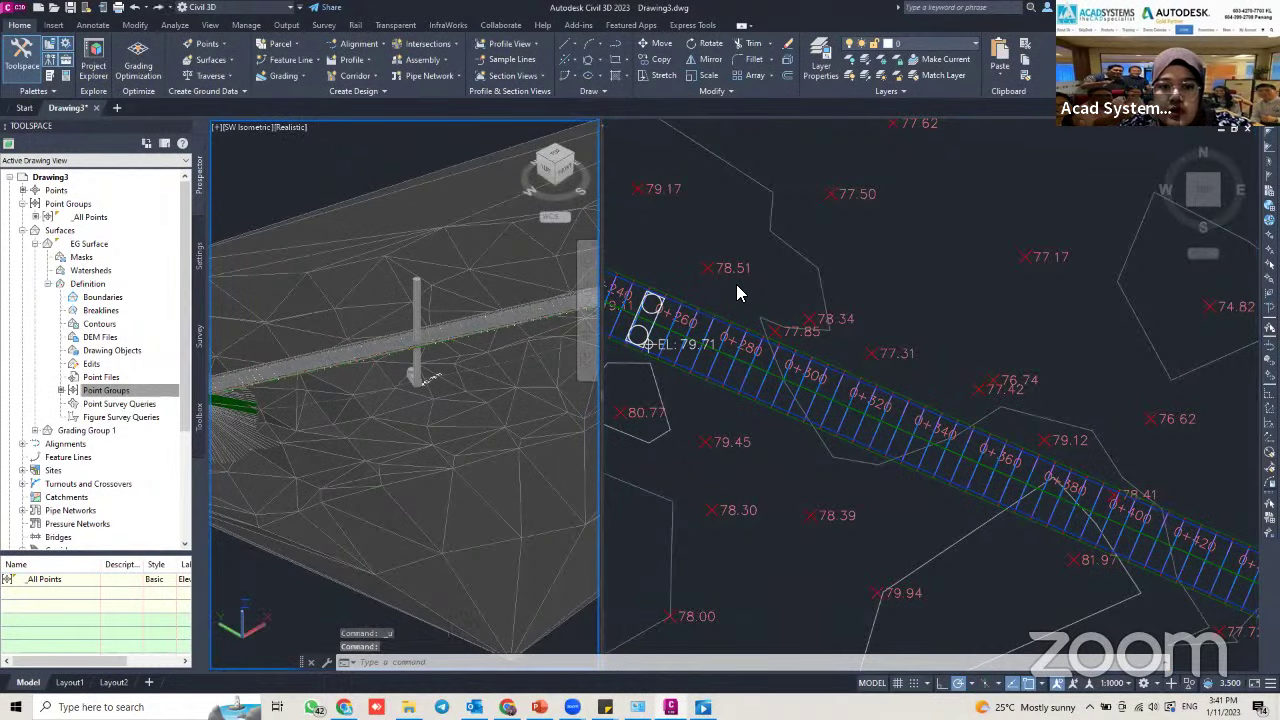
pyautogui.hotkey('ctrl', 'z')
pyautogui.hotkey('ctrl', 'z')
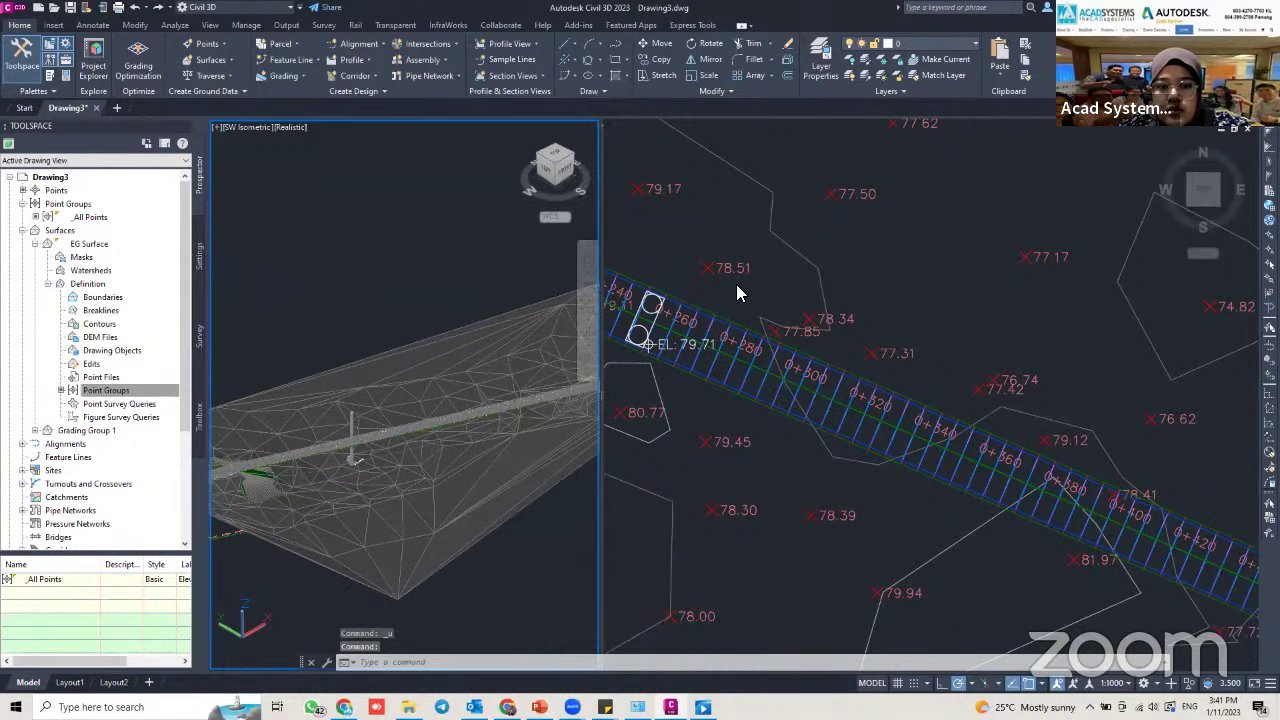
pyautogui.hotkey('ctrl', 'z')
pyautogui.click(736, 284)
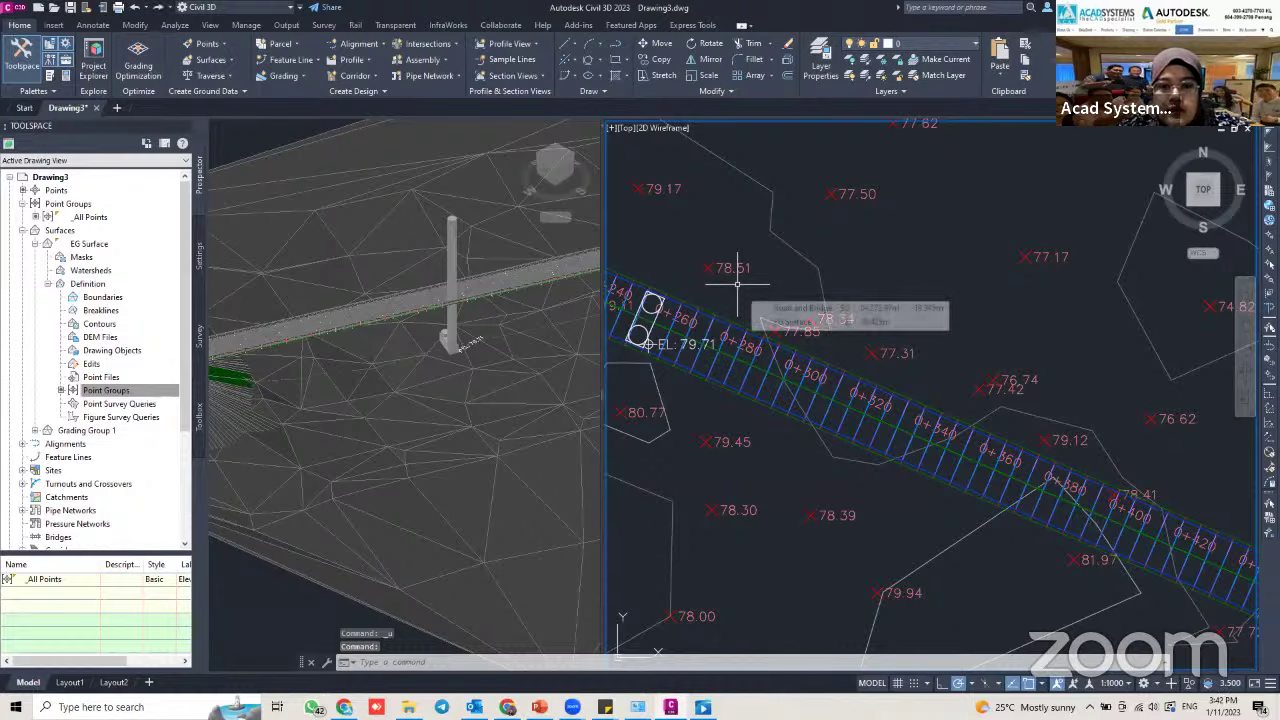
pyautogui.hotkey('ctrl', 'z')
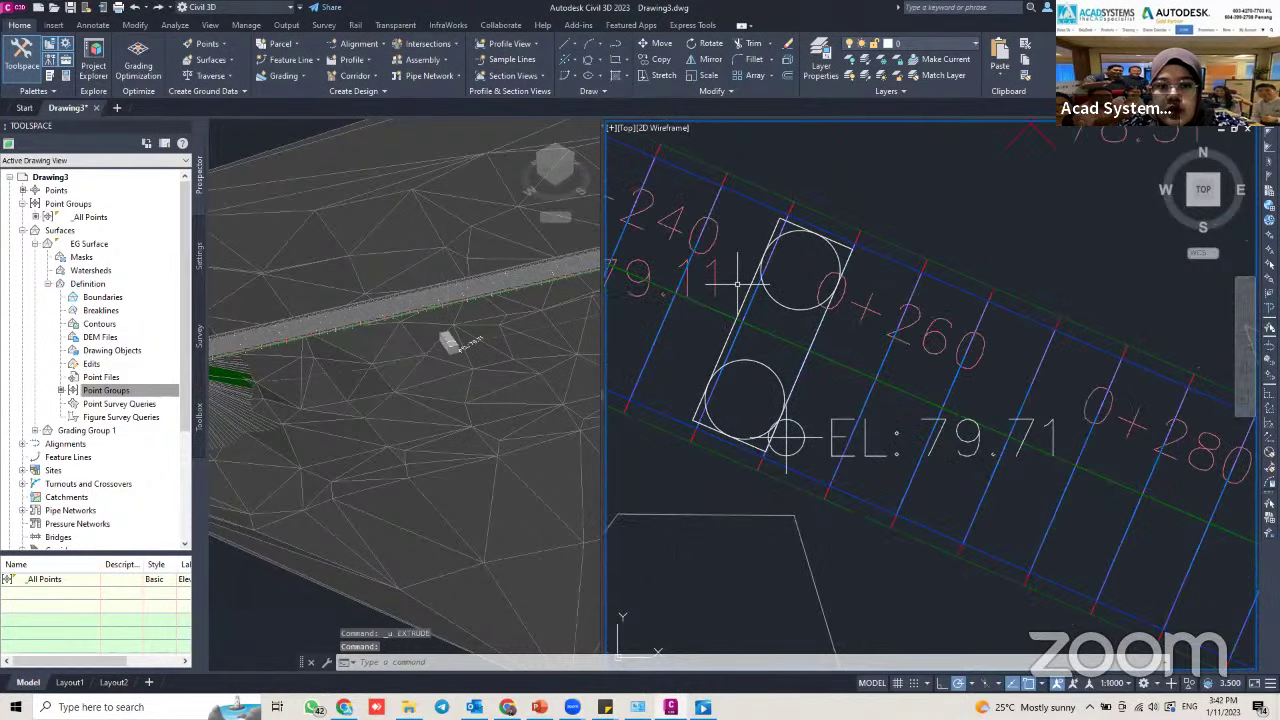
# Set the centre Z of the upper circle in the pier rectangle to 79.71
pyautogui.click(756, 362)
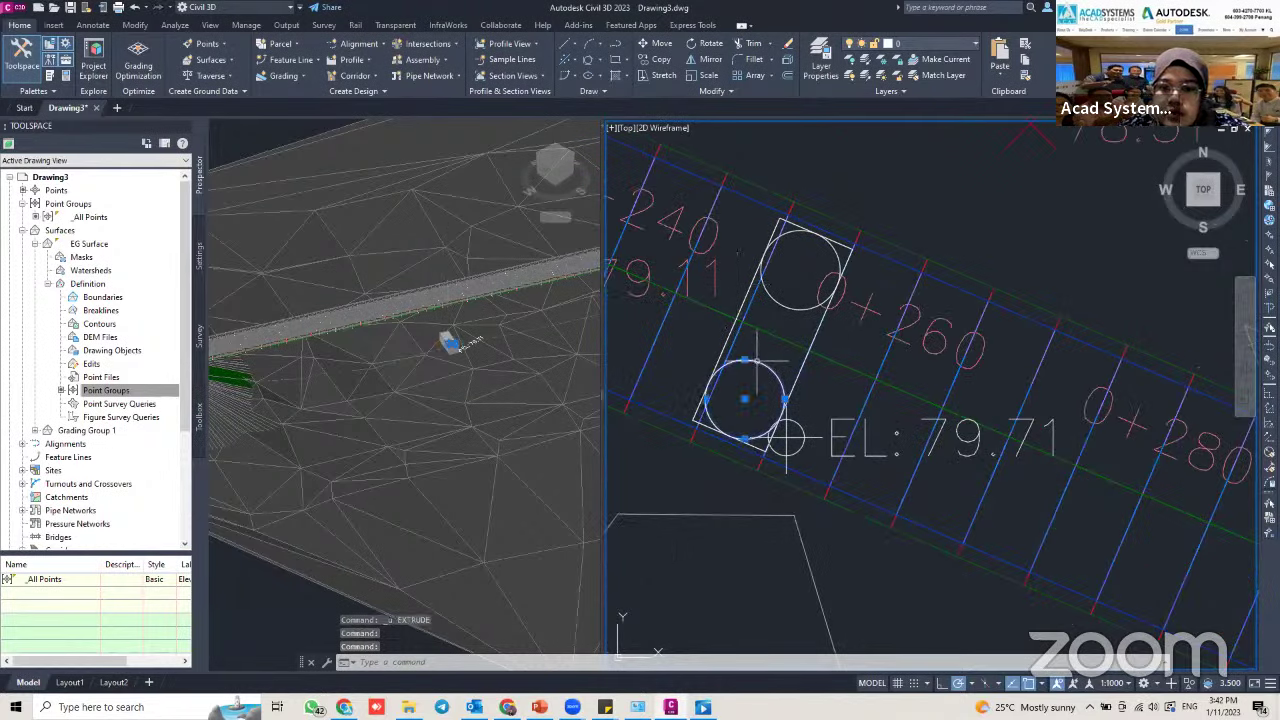
pyautogui.press('Escape')
pyautogui.click(776, 305)
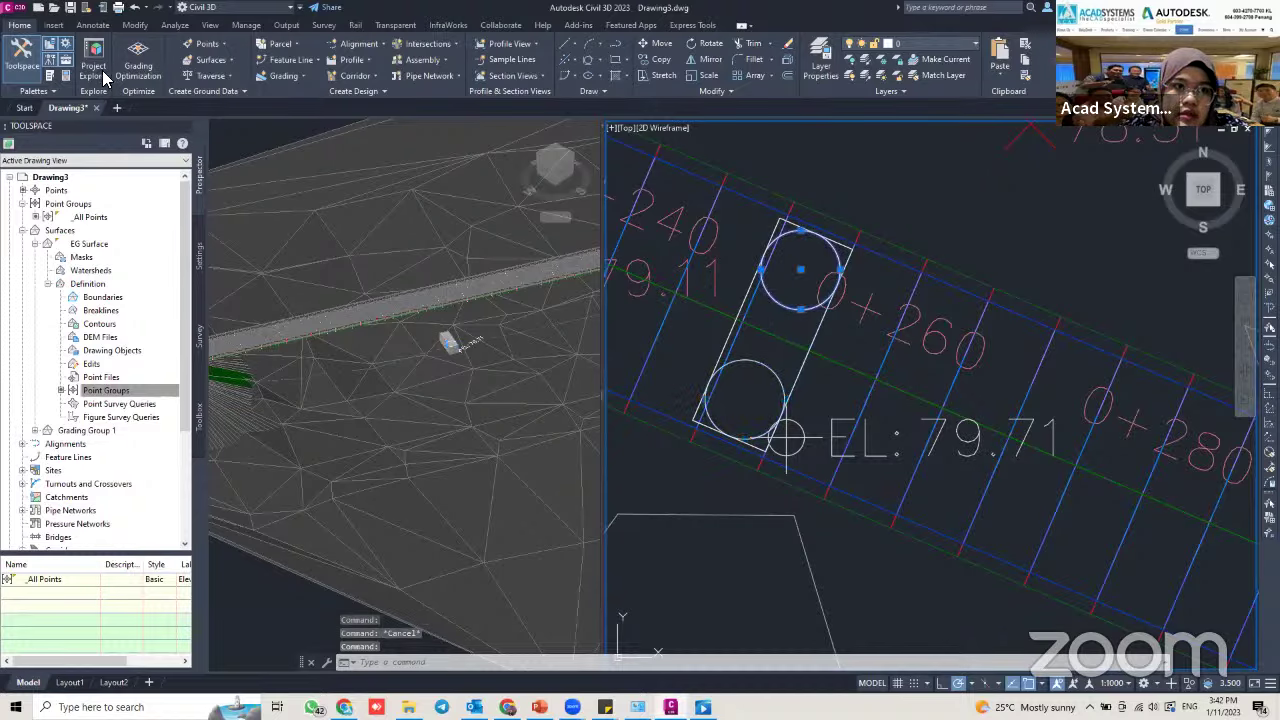
pyautogui.hotkey('ctrl', '1')
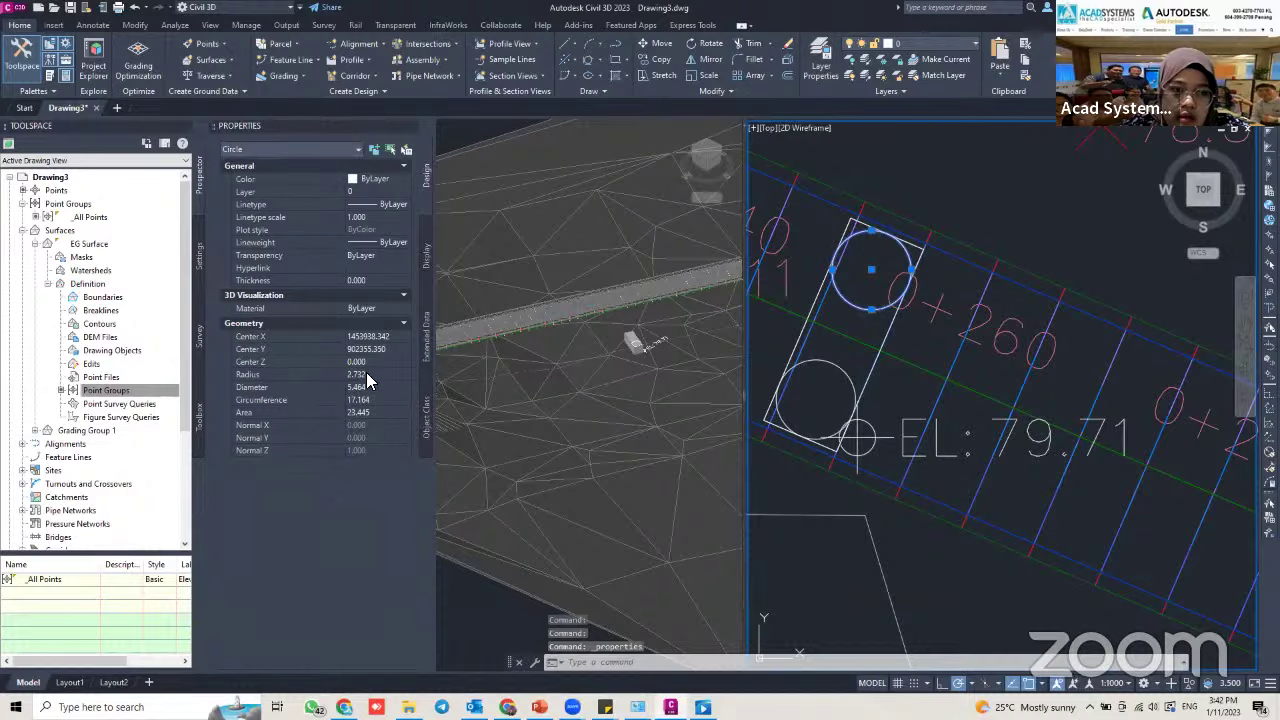
pyautogui.click(375, 363)
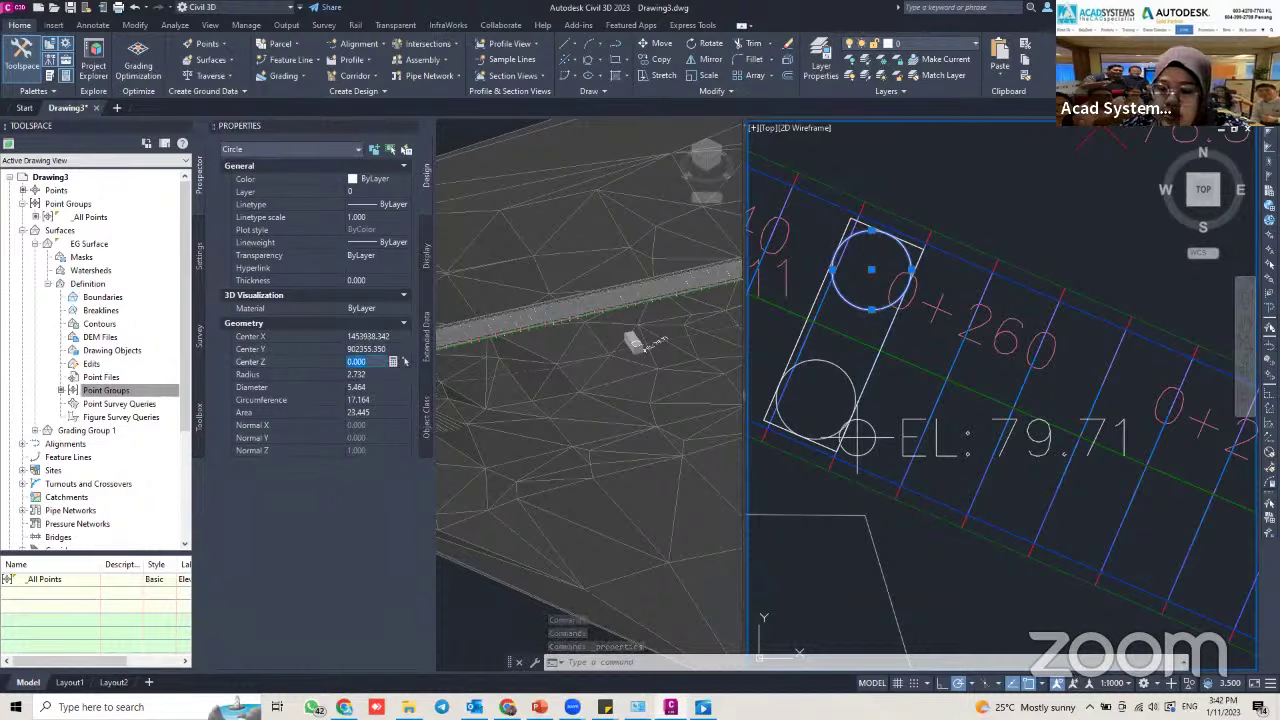
pyautogui.write('79.7')
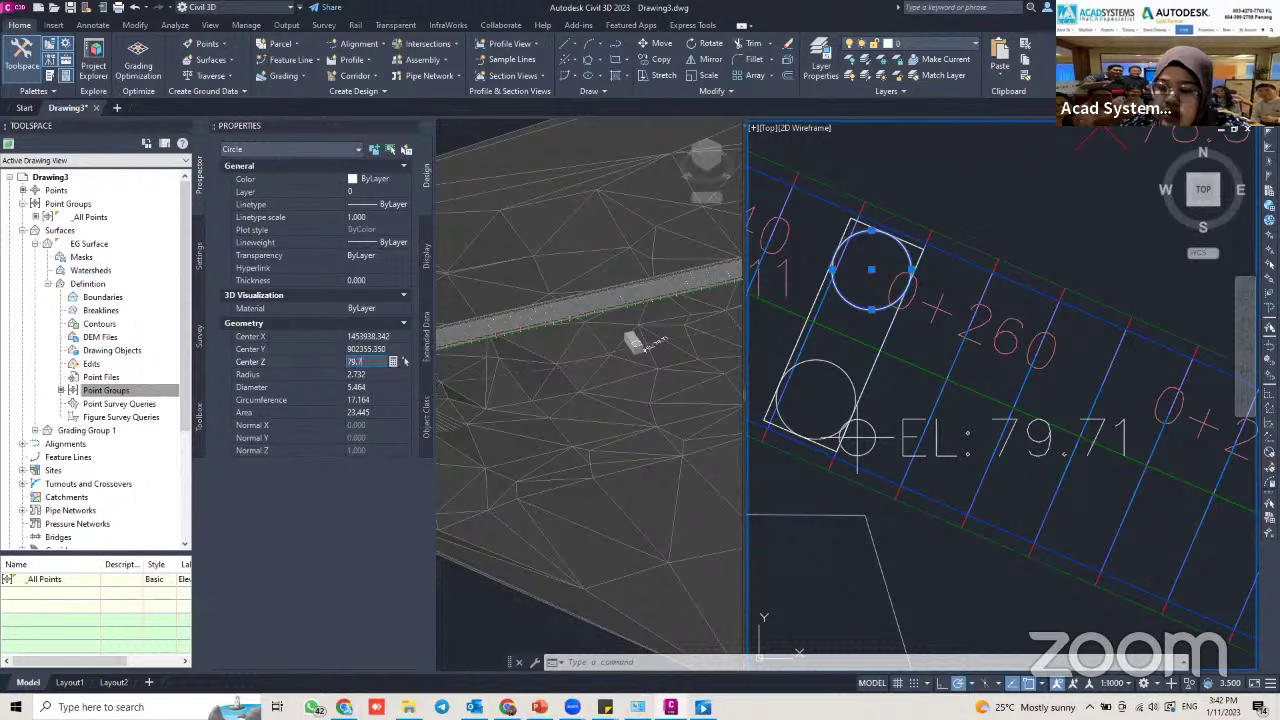
pyautogui.write('1')
pyautogui.press('Tab')
pyautogui.click(818, 376)
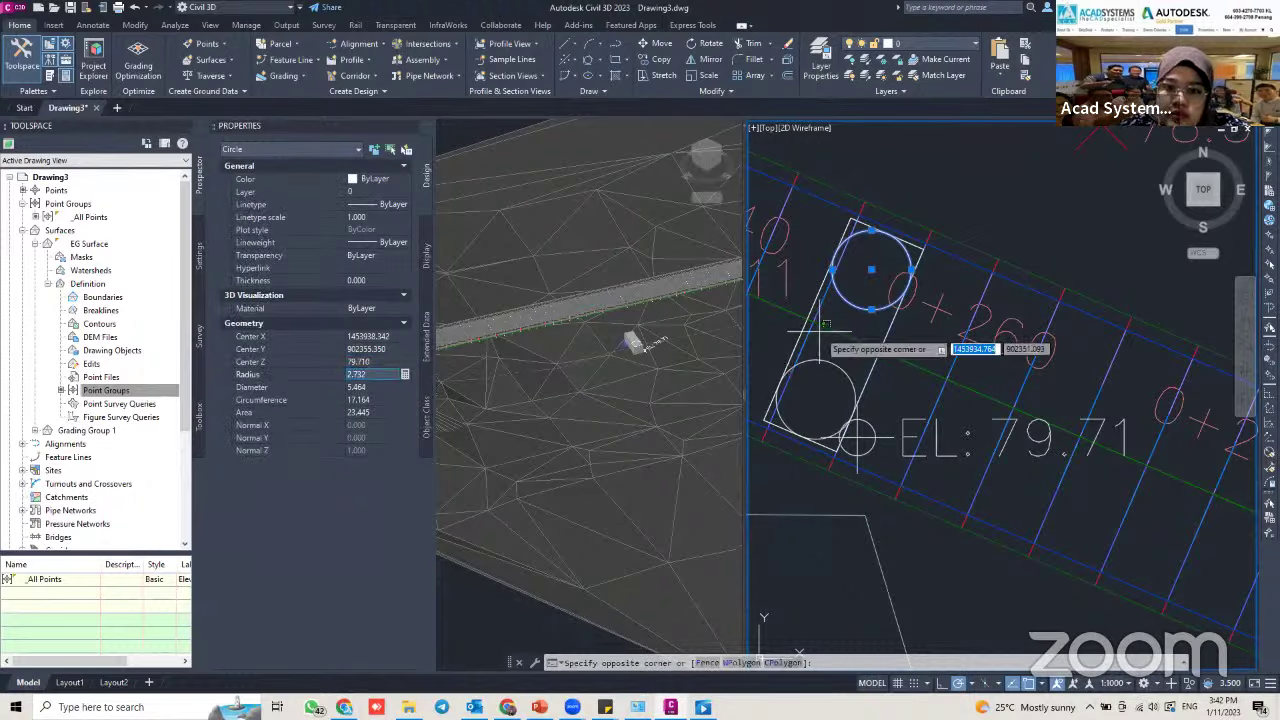
pyautogui.press('Escape')
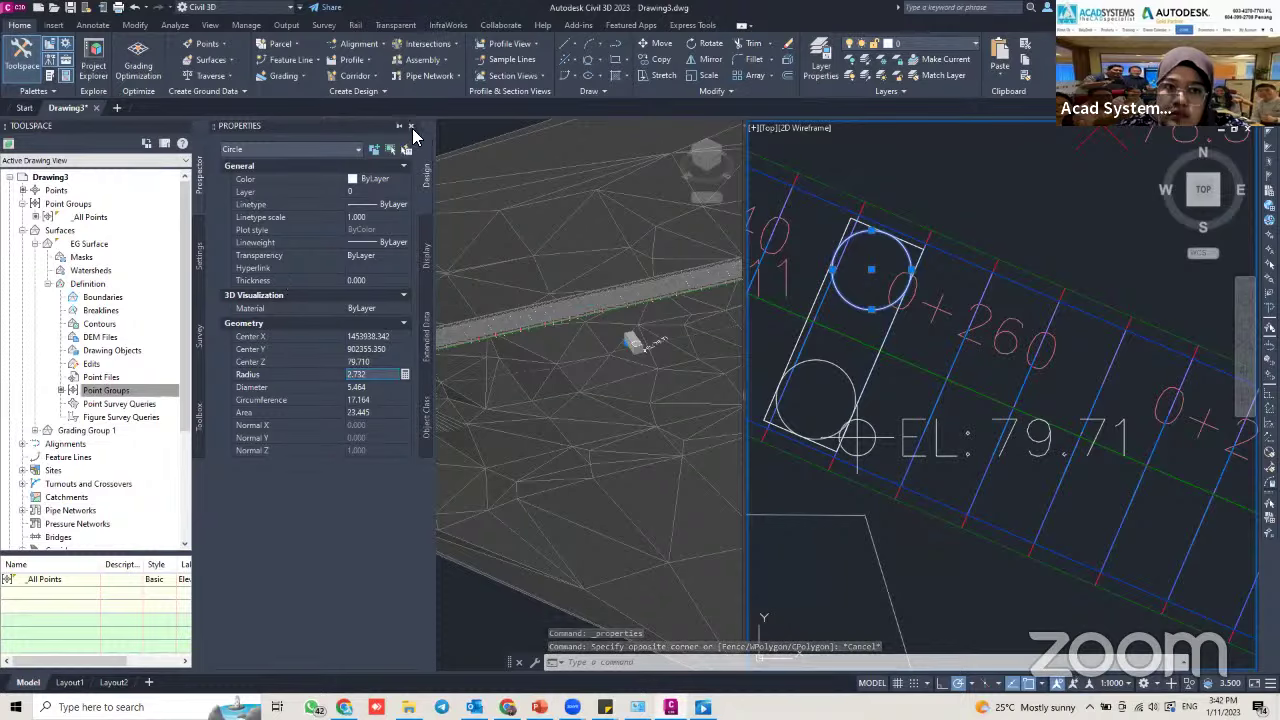
# Set the centre Z of the lower circle in the pier rectangle to 79.71 and clear the selection
pyautogui.click(707, 425)
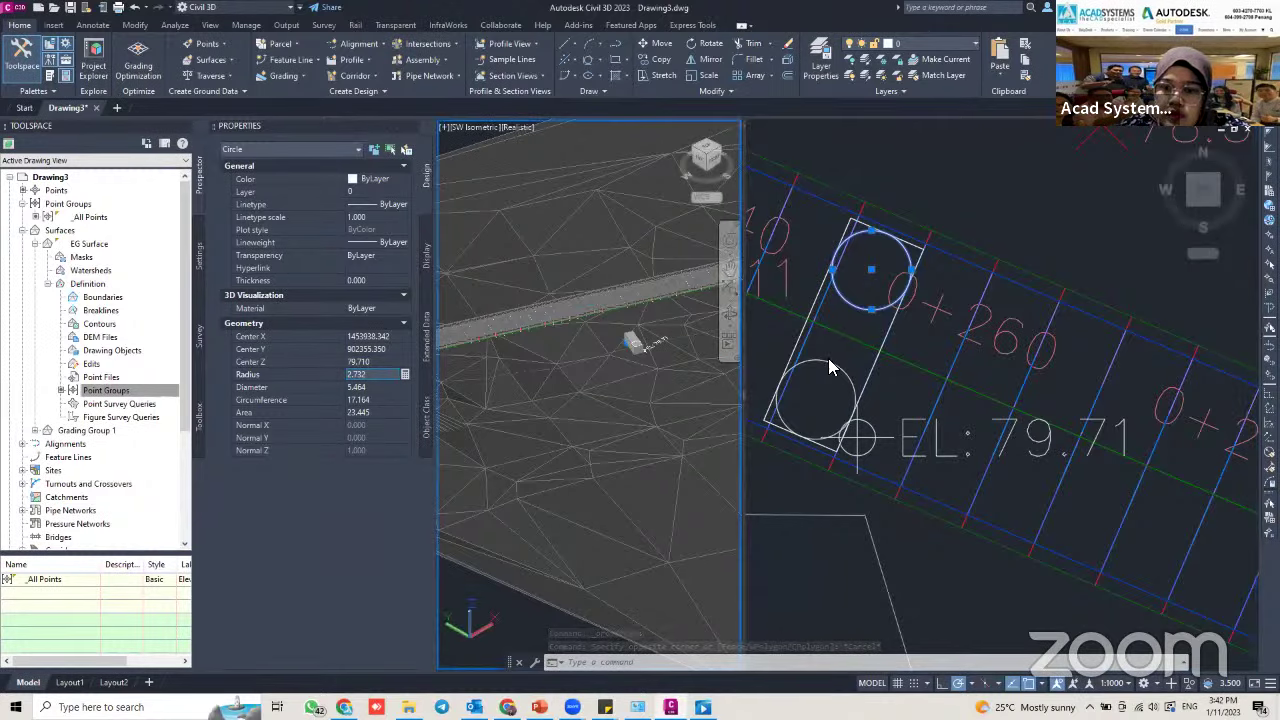
pyautogui.click(828, 364)
pyautogui.click(827, 360)
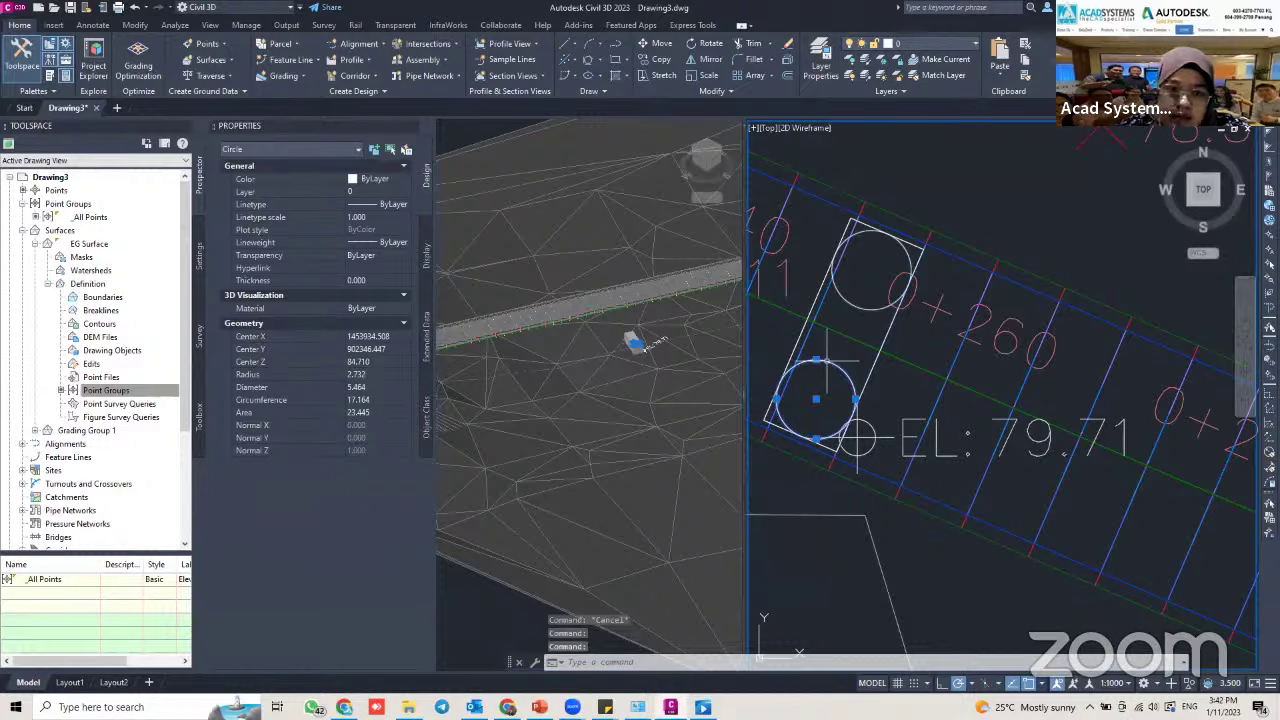
pyautogui.click(378, 362)
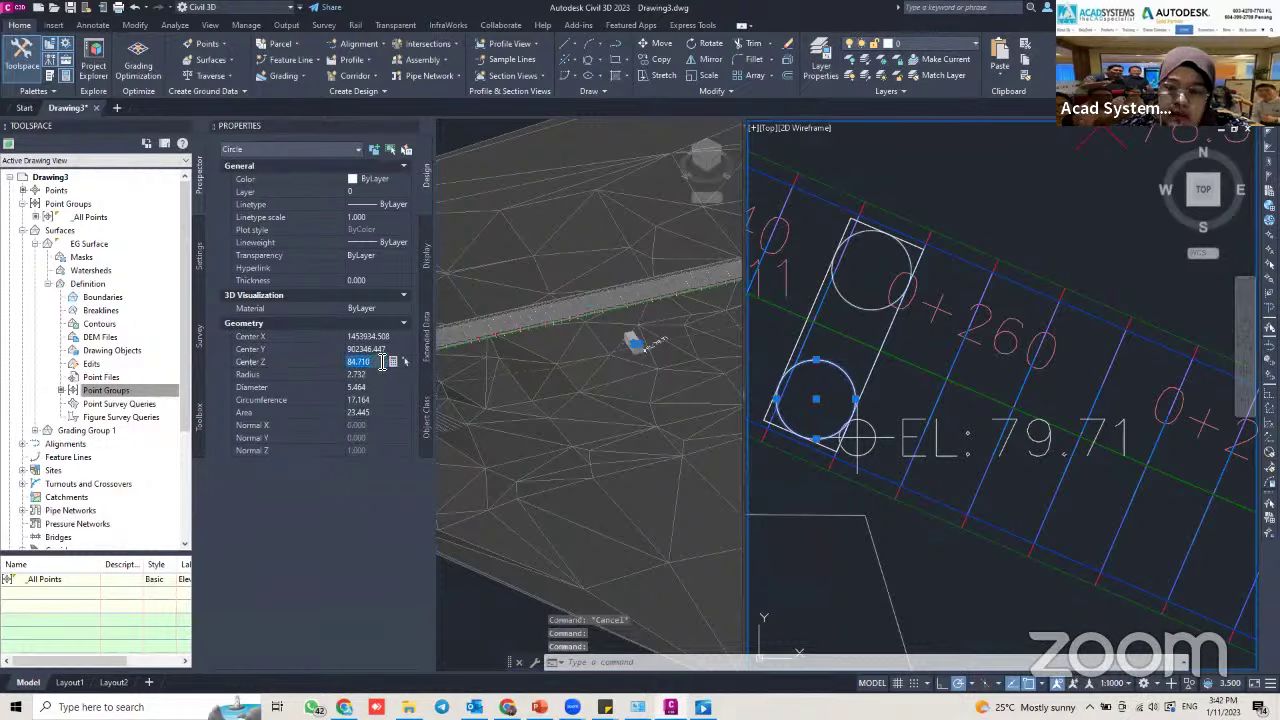
pyautogui.write('79.7')
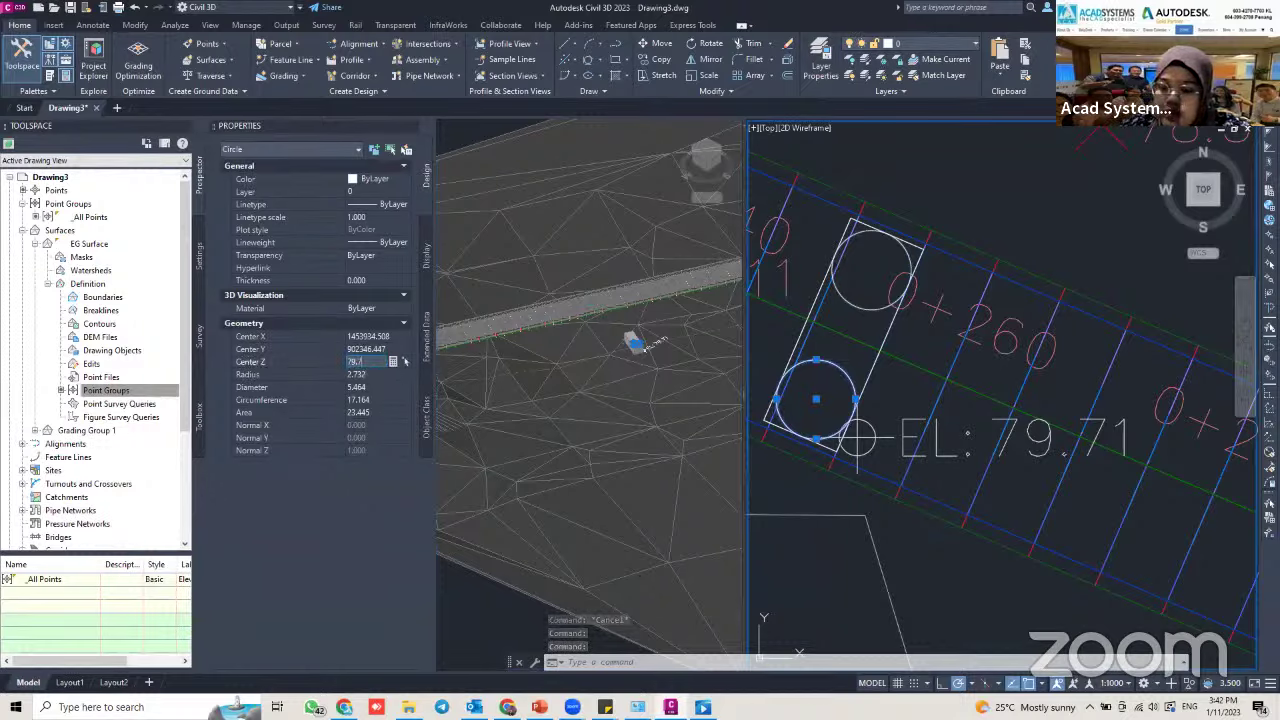
pyautogui.write('1')
pyautogui.press('Return')
pyautogui.press('Escape')
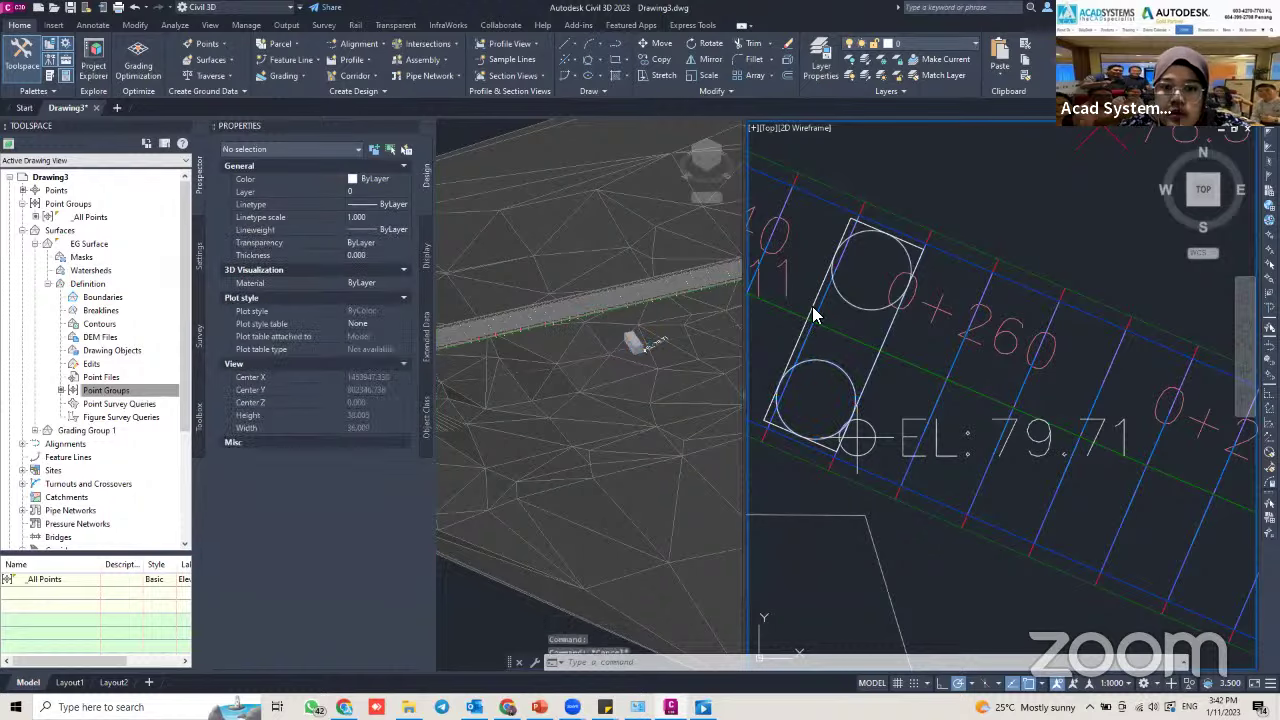
pyautogui.click(800, 362)
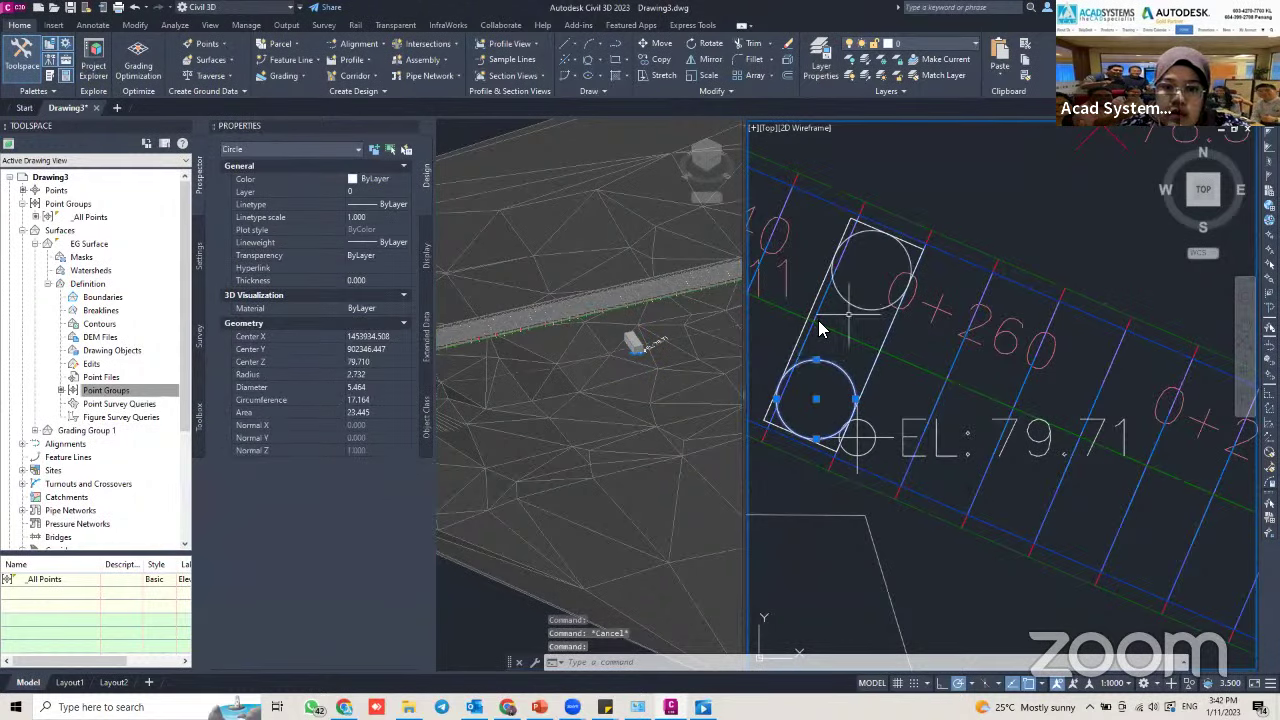
pyautogui.click(846, 298)
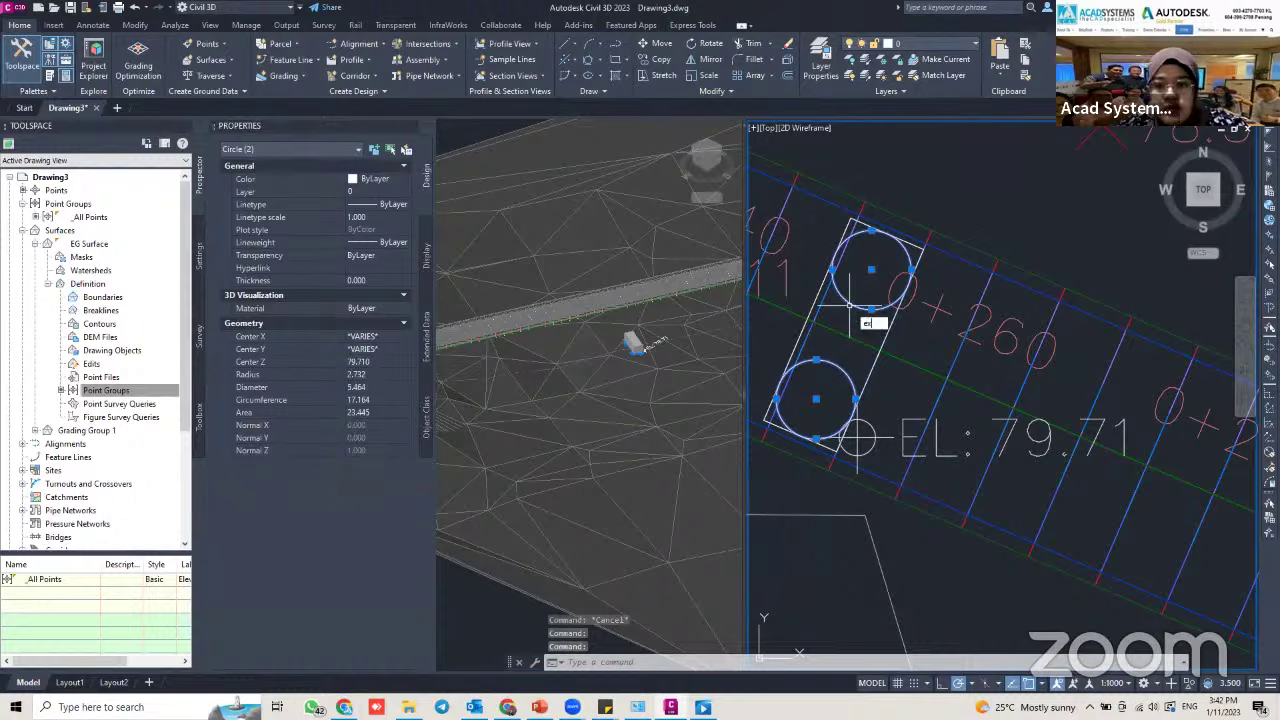
pyautogui.press('Escape')
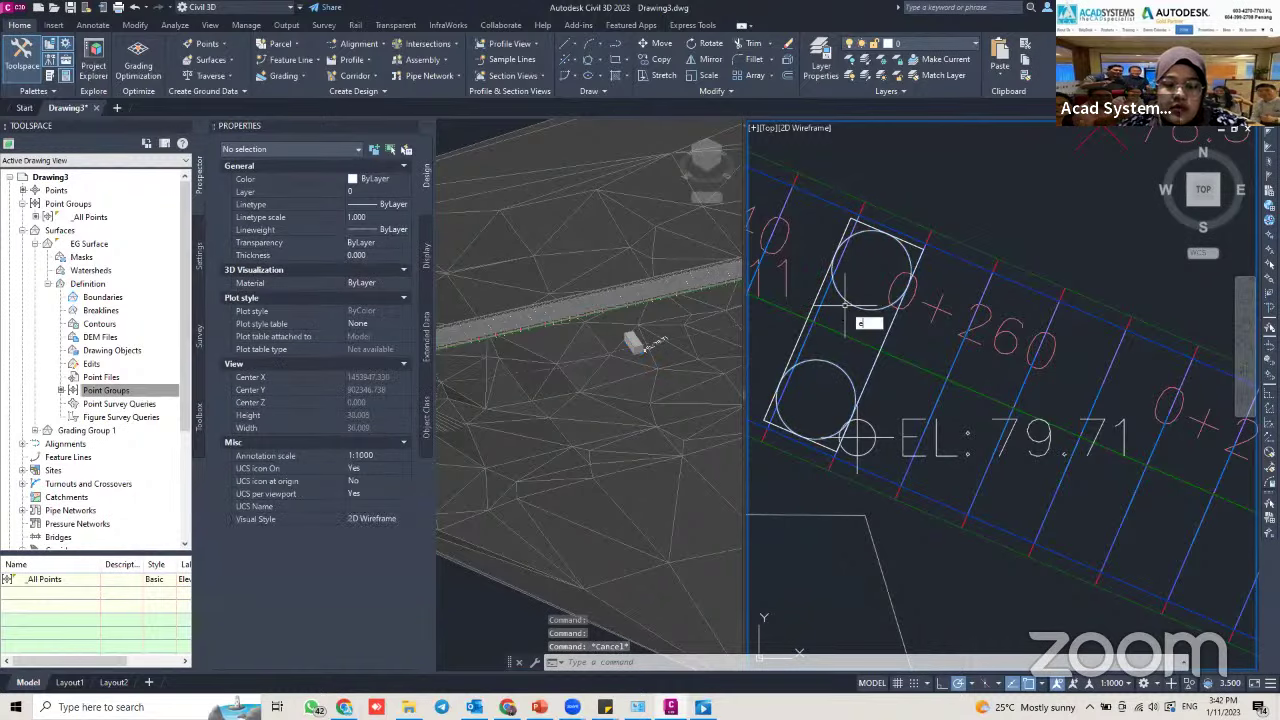
pyautogui.write('ext')
pyautogui.press('Return')
pyautogui.scroll(-2, 850, 306)
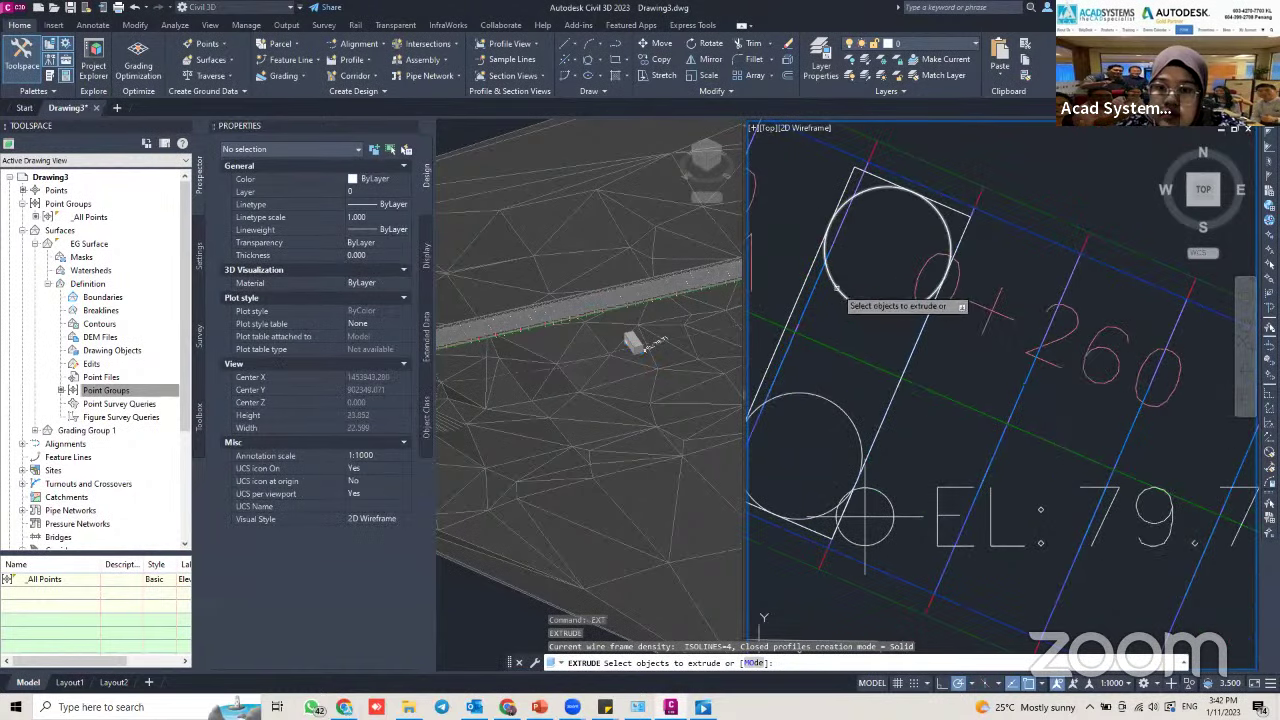
pyautogui.scroll(-2, 860, 312)
pyautogui.press('Escape')
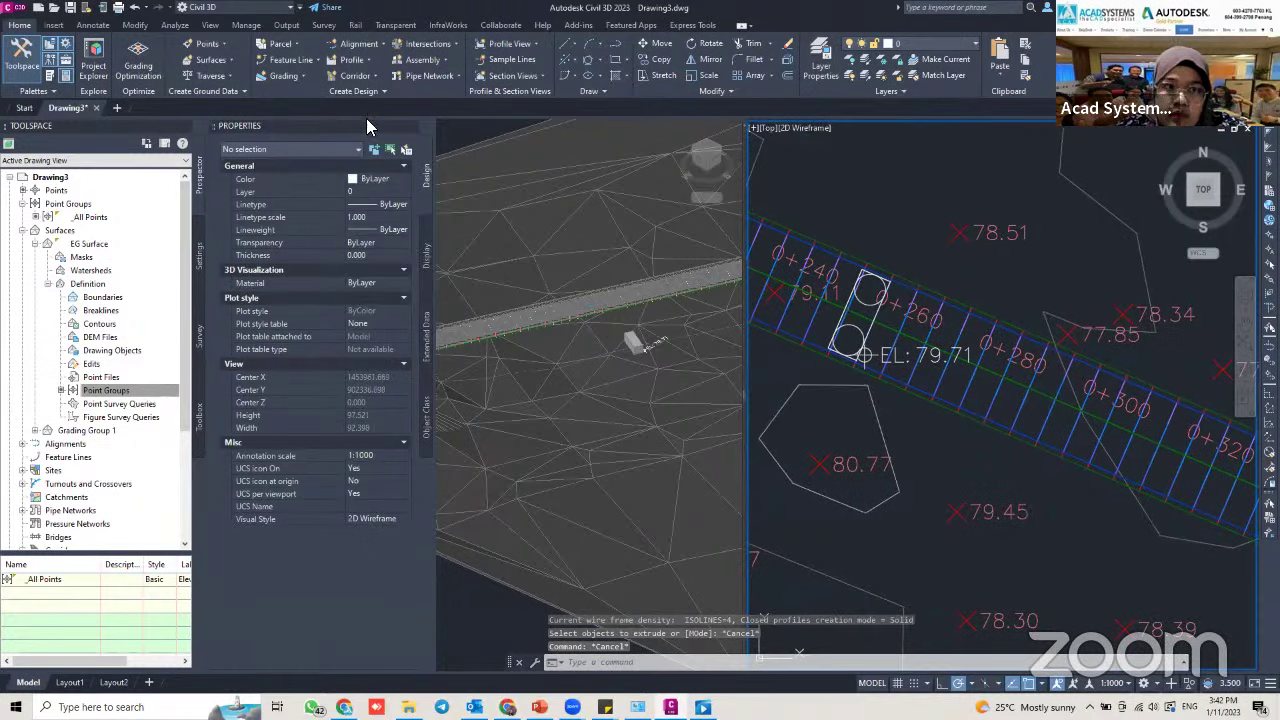
# Close the object properties and extrude both pier circles, picking the height near the bridge centreline beside the 79.11 elevation label
pyautogui.click(410, 124)
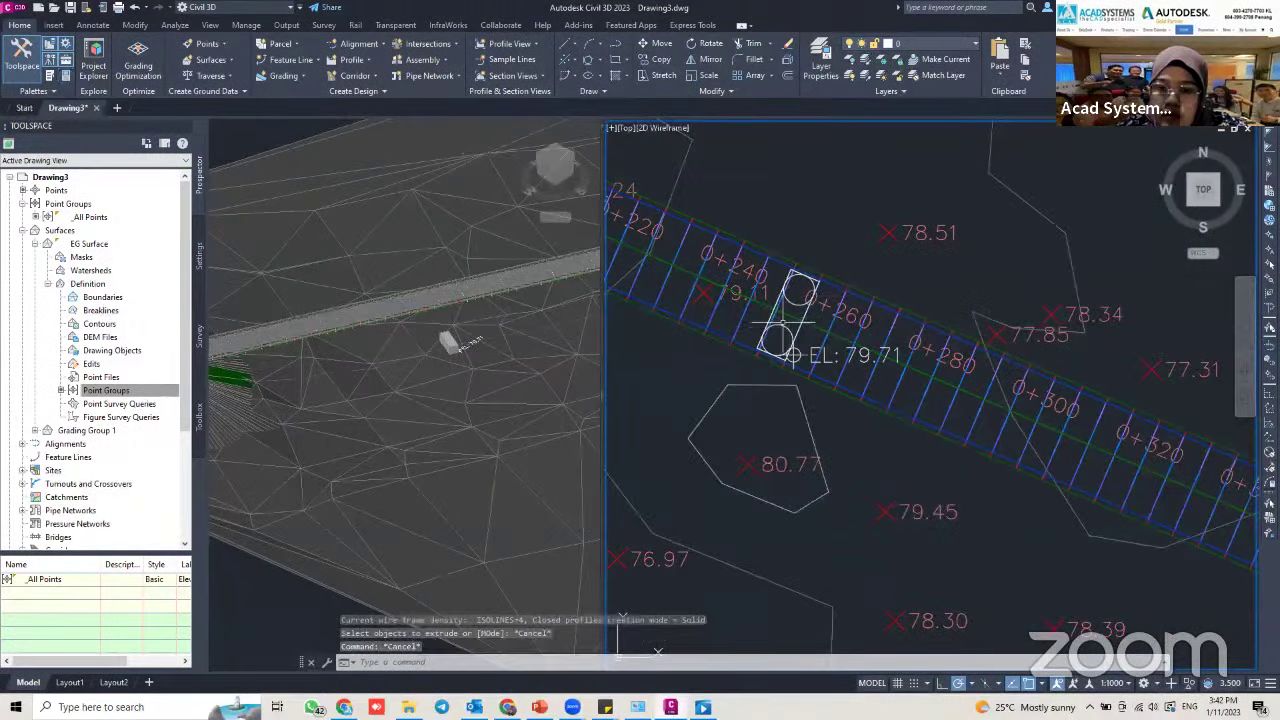
pyautogui.click(790, 325)
pyautogui.click(803, 300)
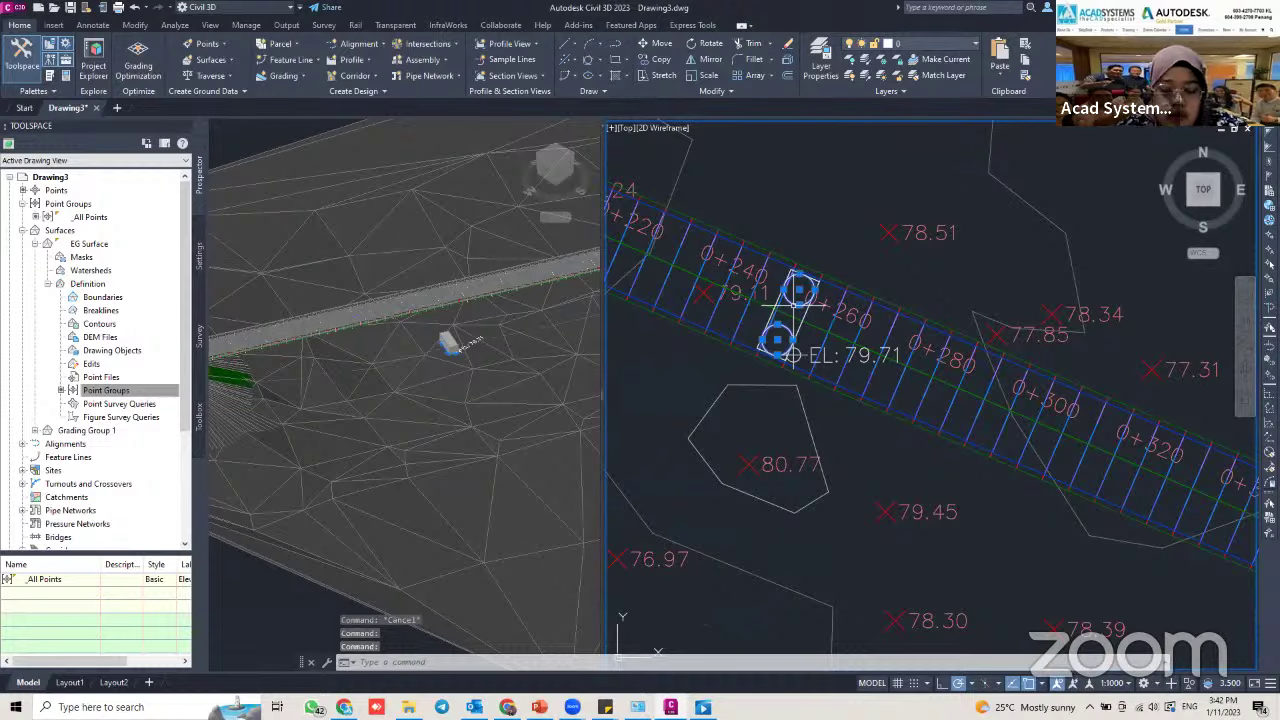
pyautogui.write('t')
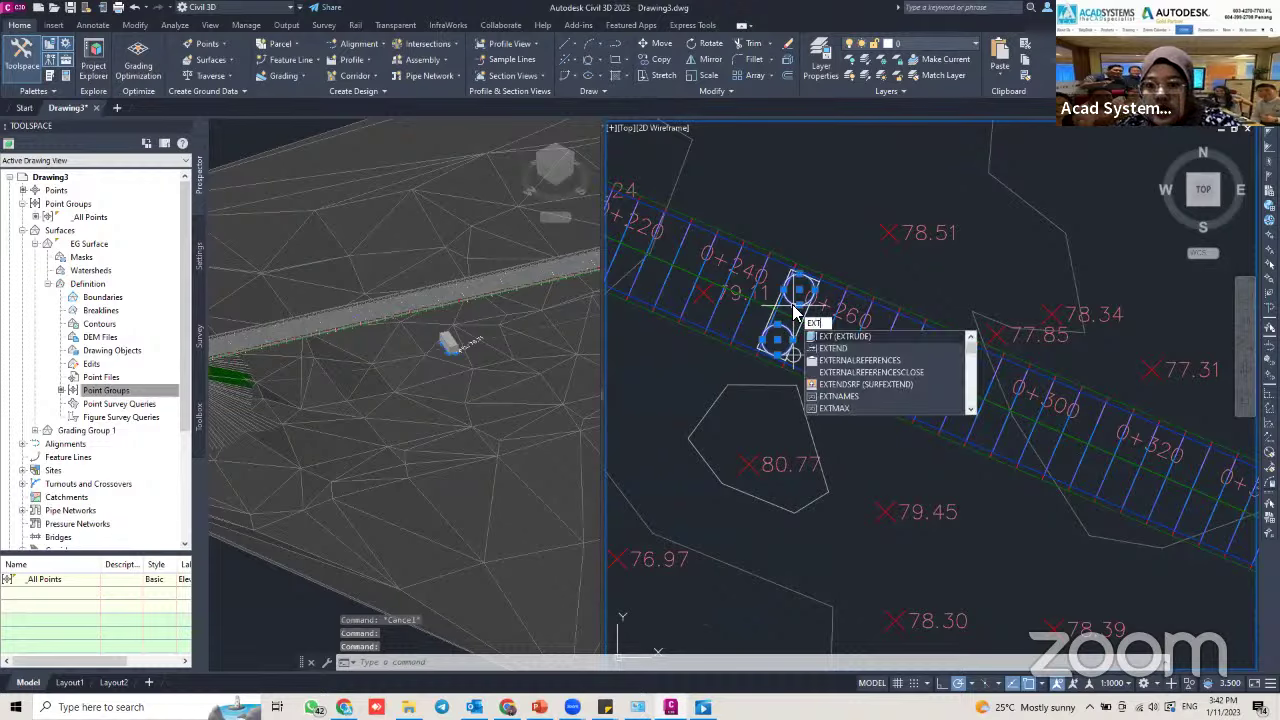
pyautogui.press('Return')
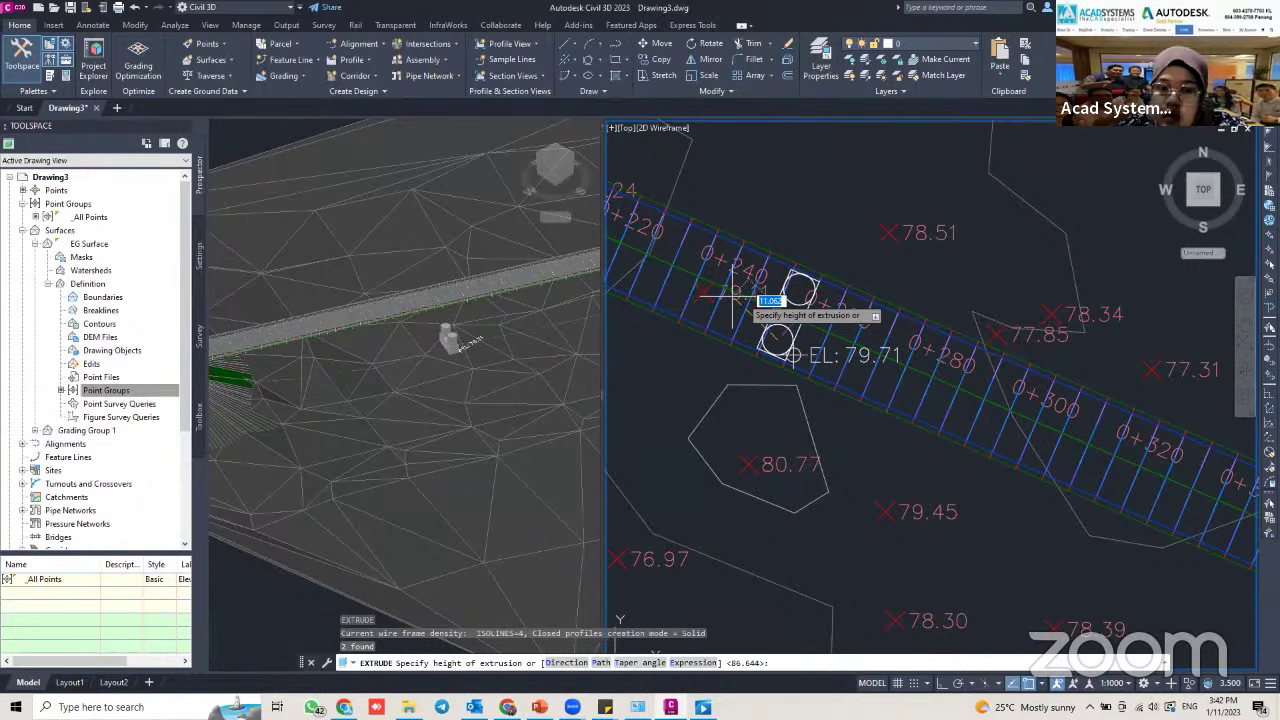
pyautogui.scroll(2, 734, 296)
pyautogui.scroll(2, 760, 303)
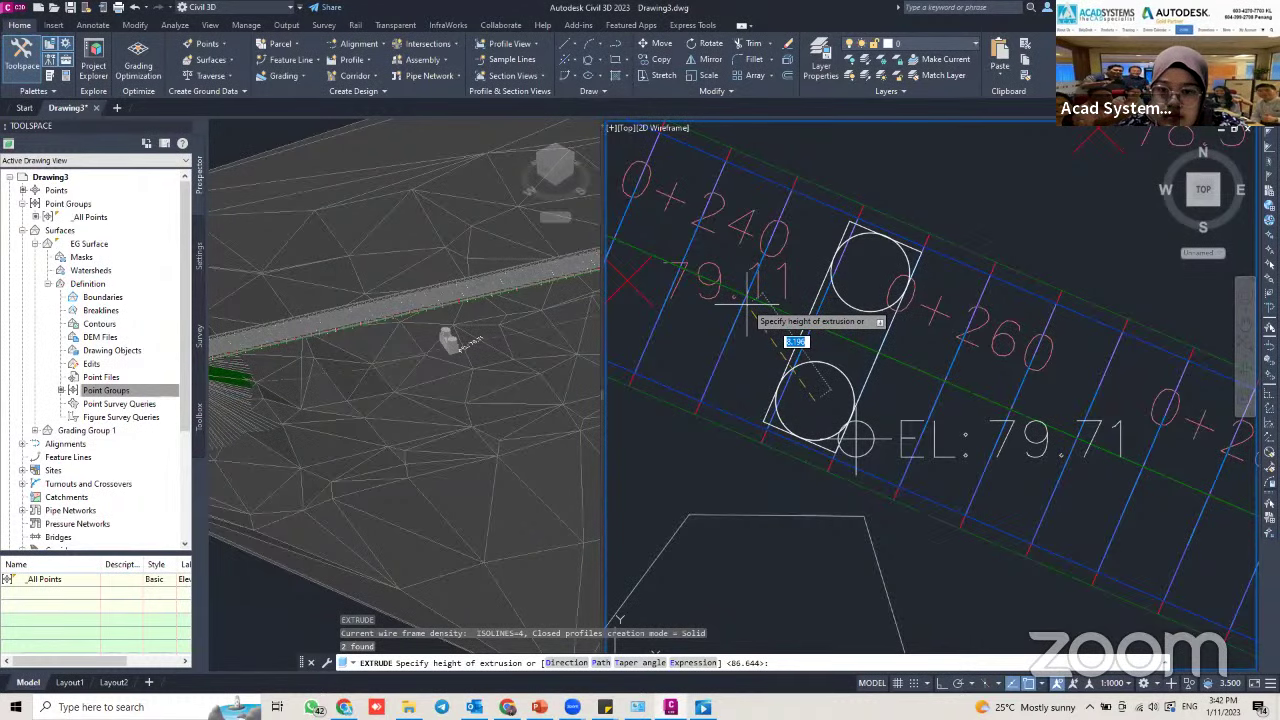
pyautogui.scroll(2, 750, 292)
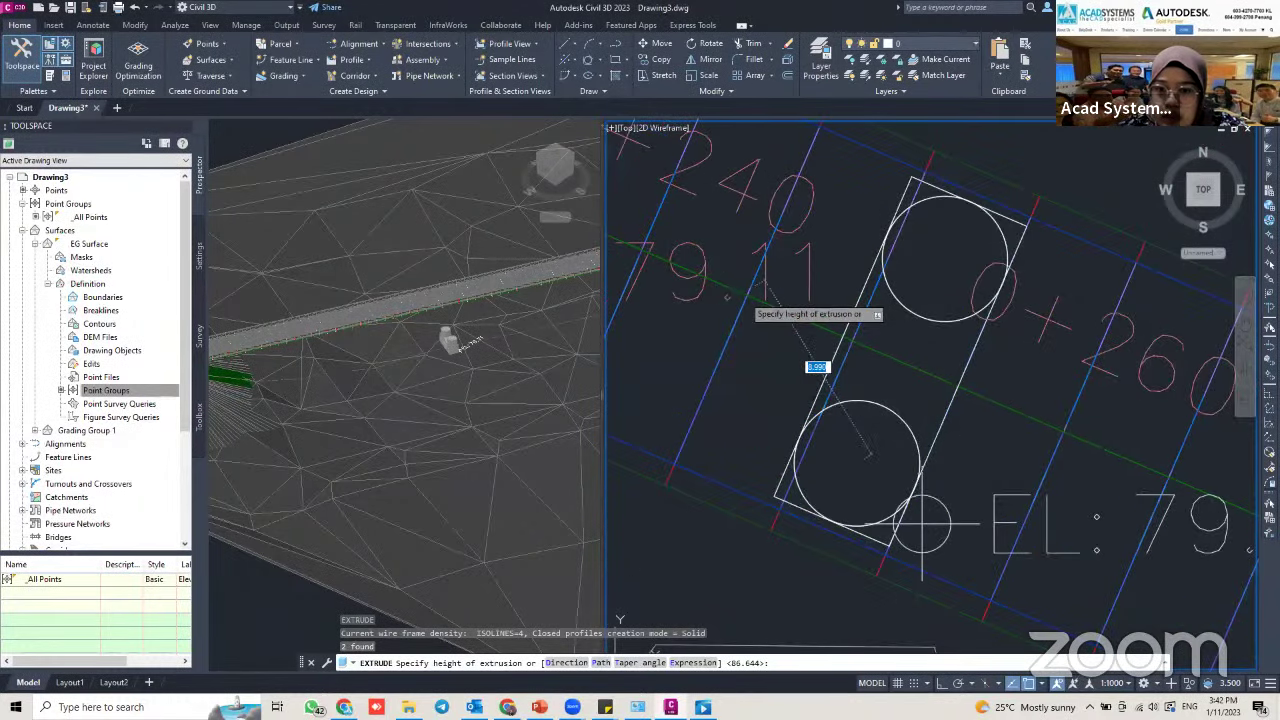
pyautogui.scroll(2, 728, 297)
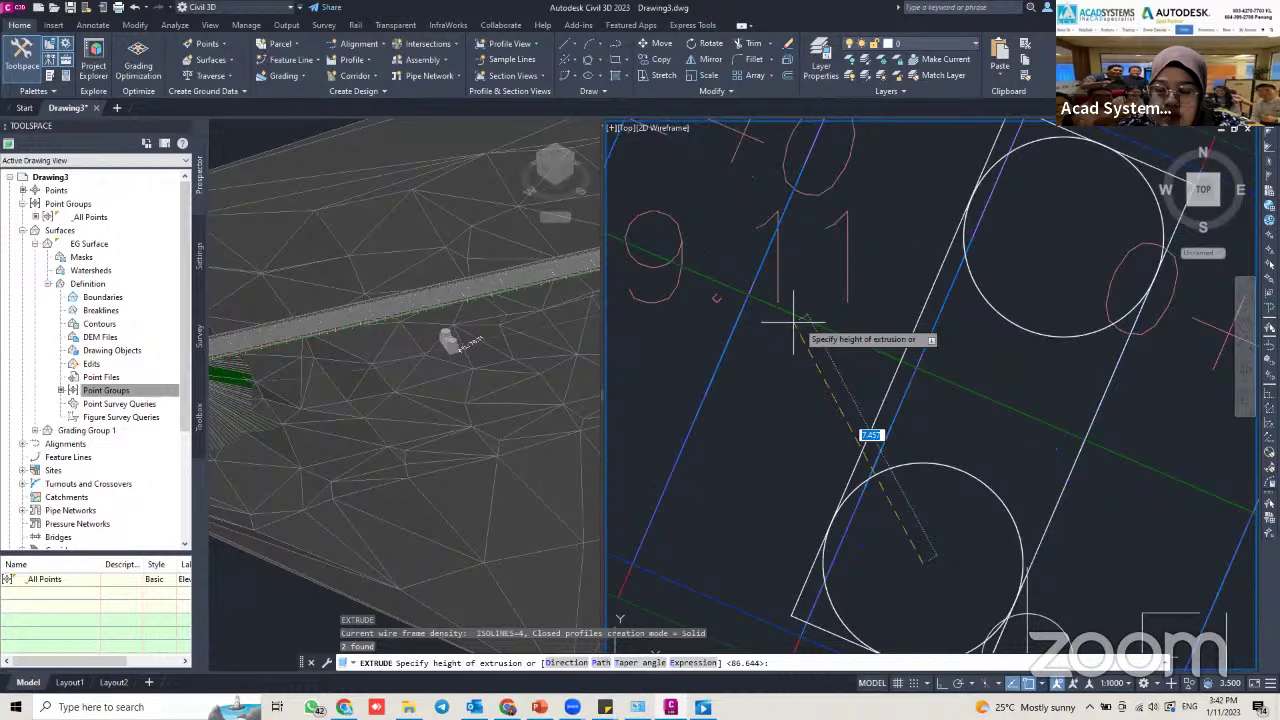
pyautogui.click(752, 283)
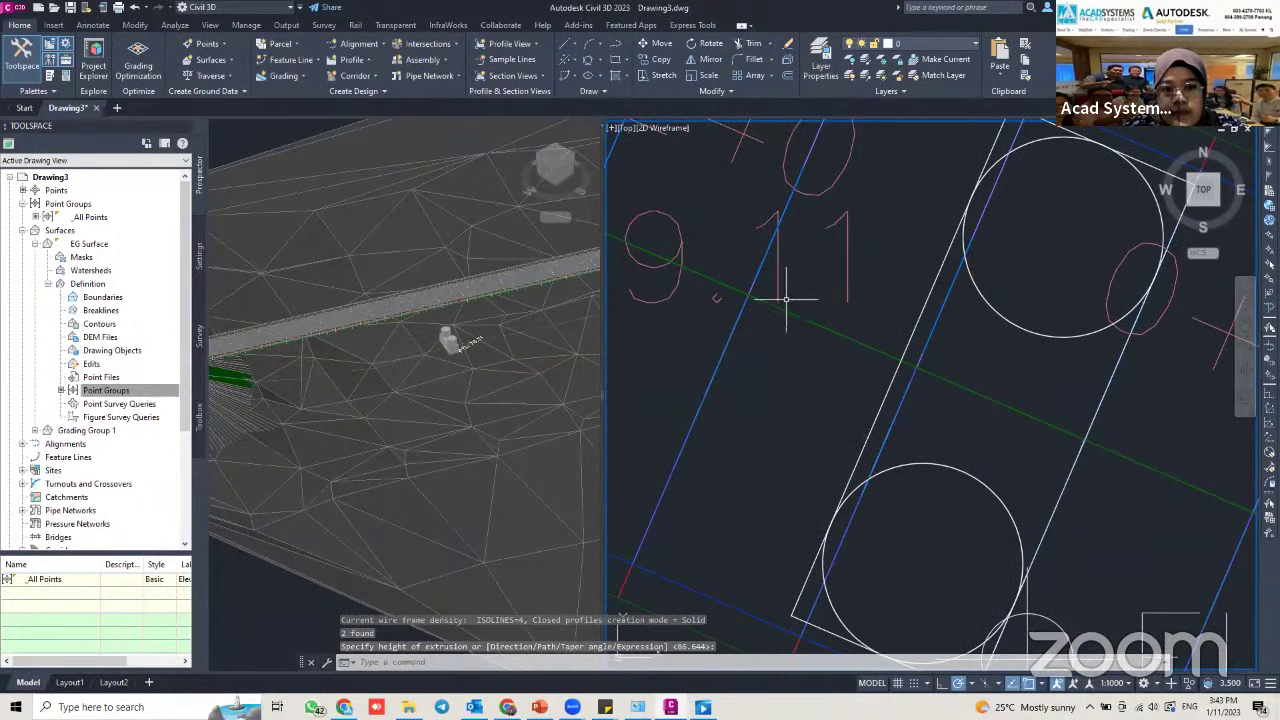
# Stretch the rear pier column up to the bridge deck, to a height of about 35.7, and select the front column
pyautogui.scroll(-2, 821, 367)
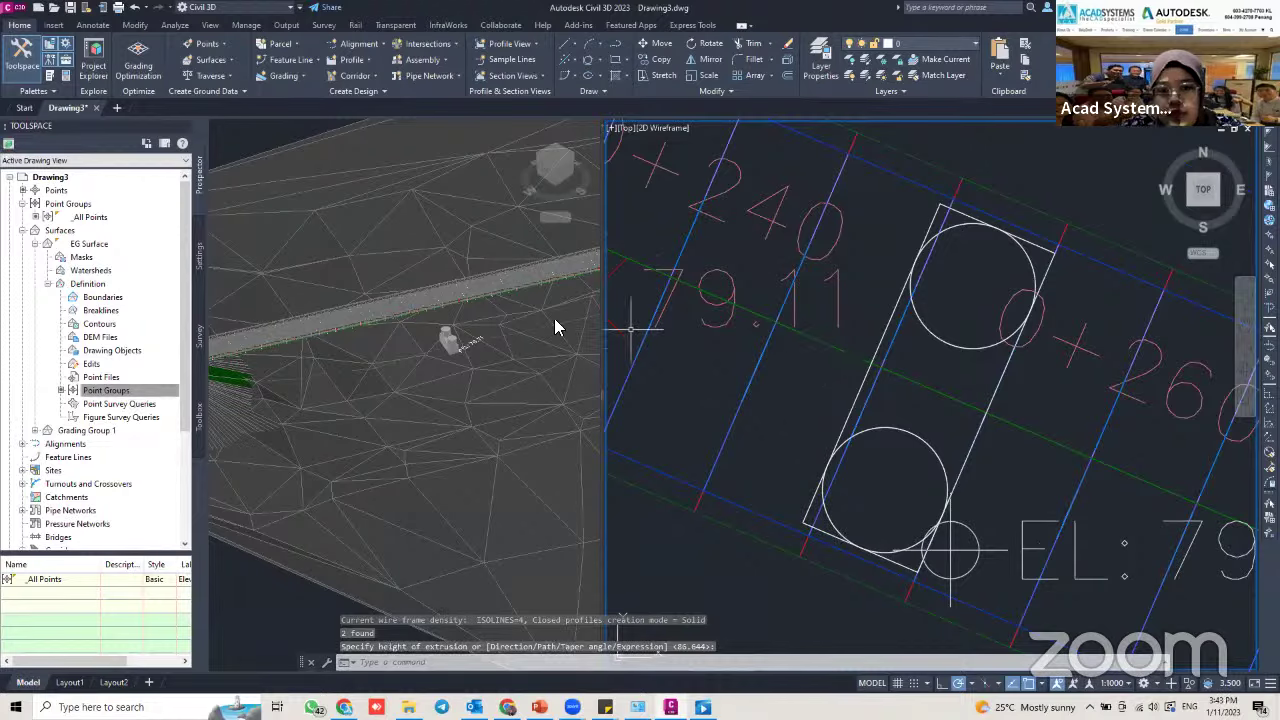
pyautogui.scroll(5, 442, 326)
pyautogui.click(445, 334)
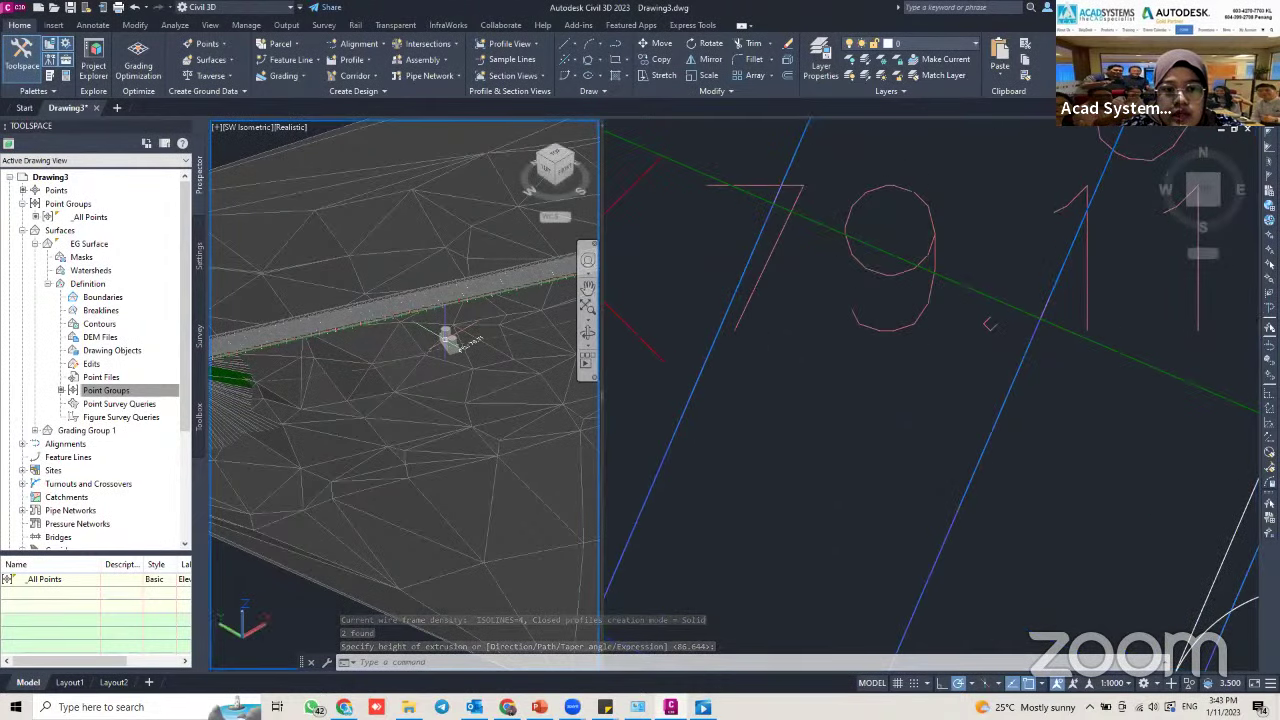
pyautogui.scroll(5, 445, 338)
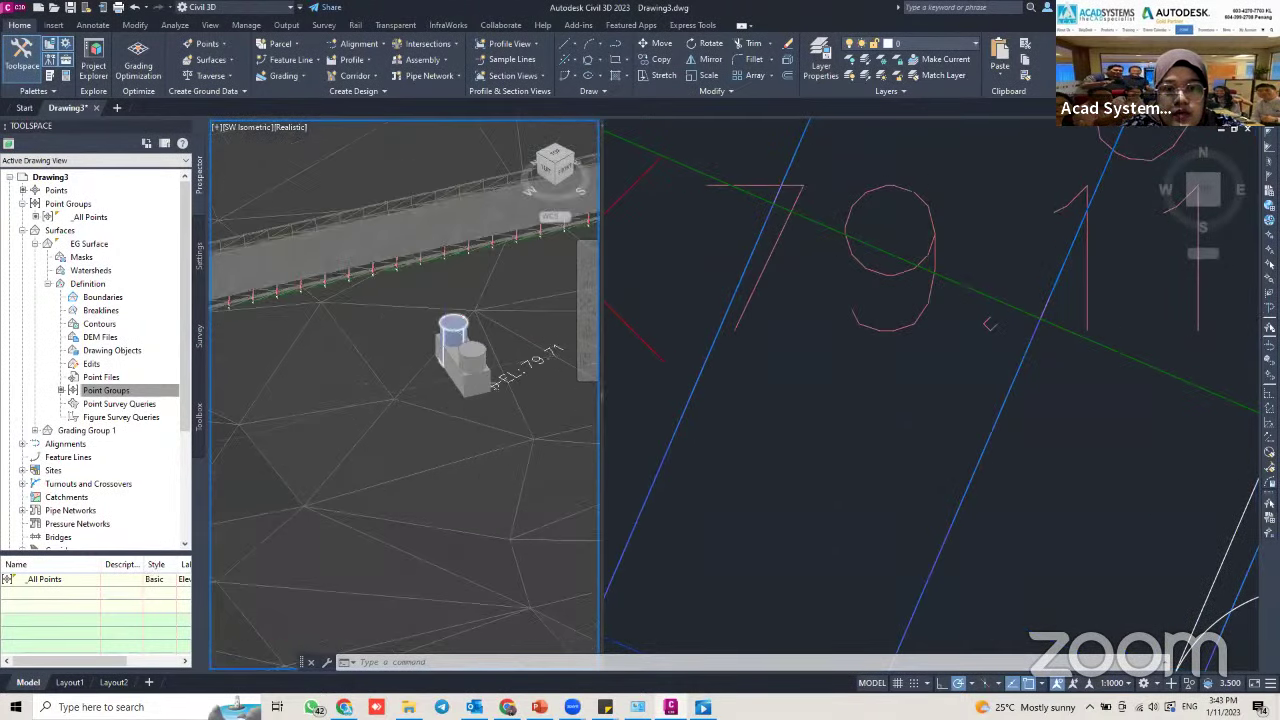
pyautogui.click(468, 332)
pyautogui.click(484, 365)
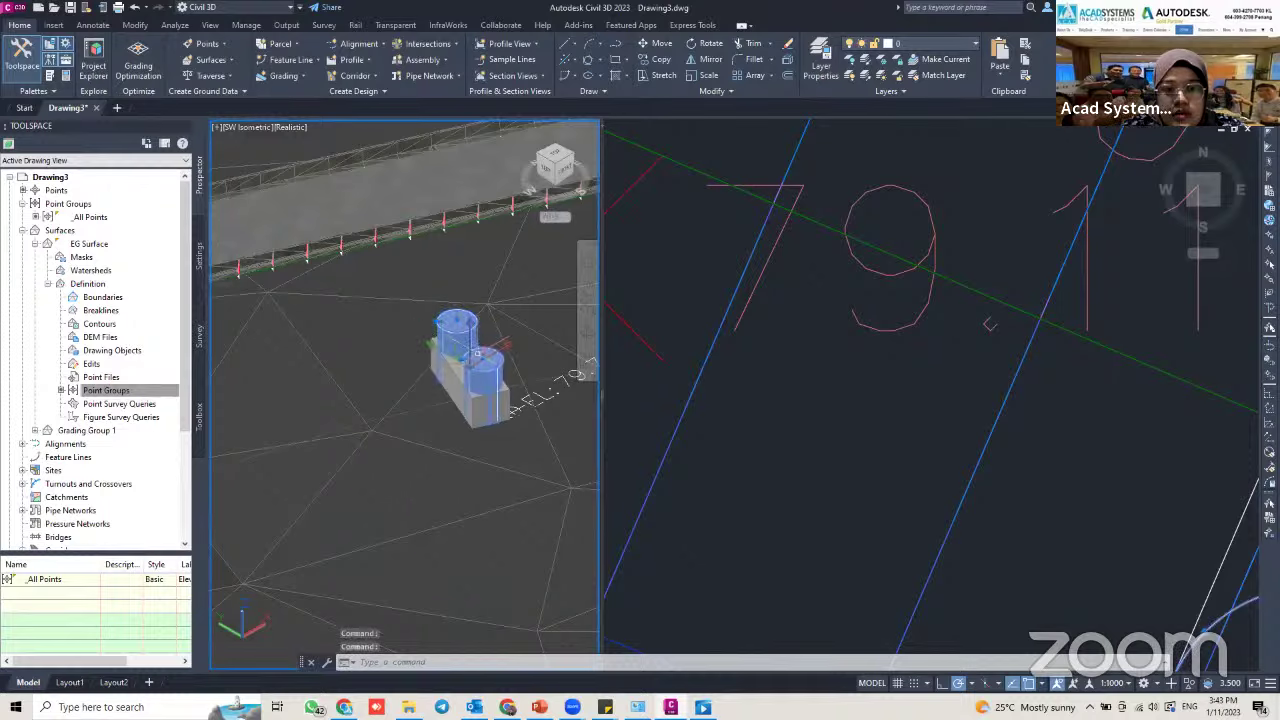
pyautogui.click(456, 318)
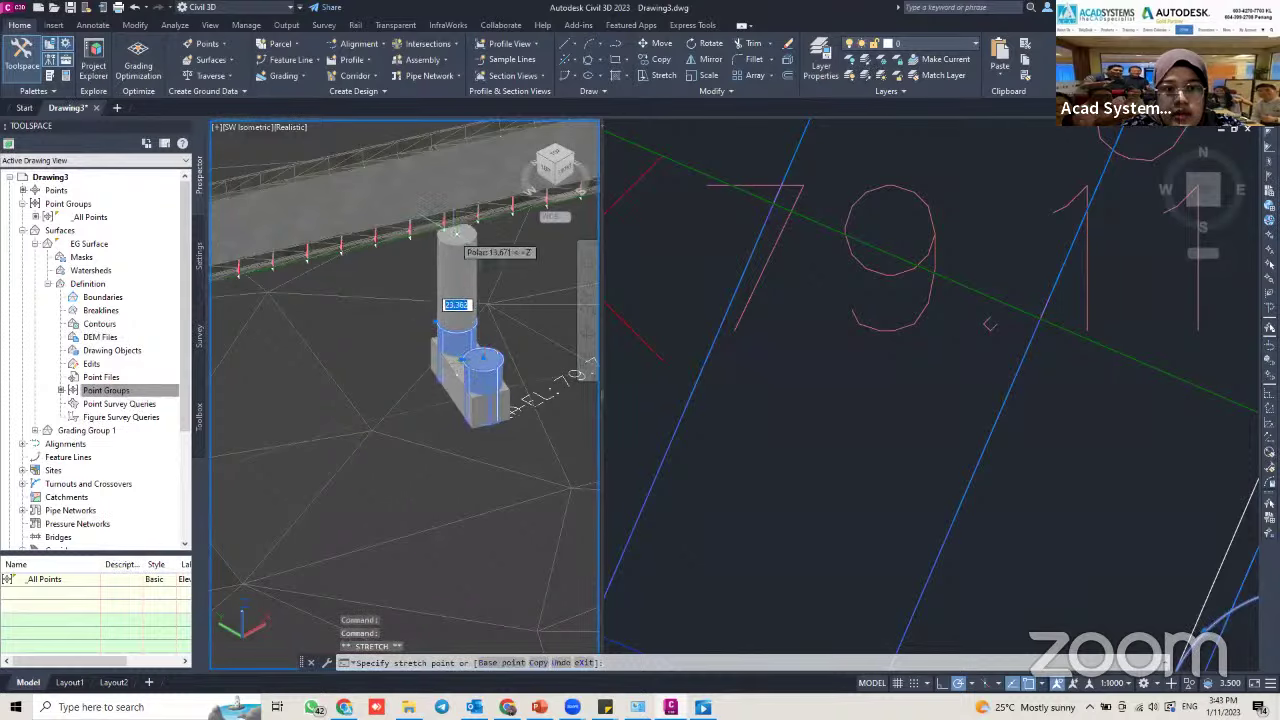
pyautogui.click(456, 160)
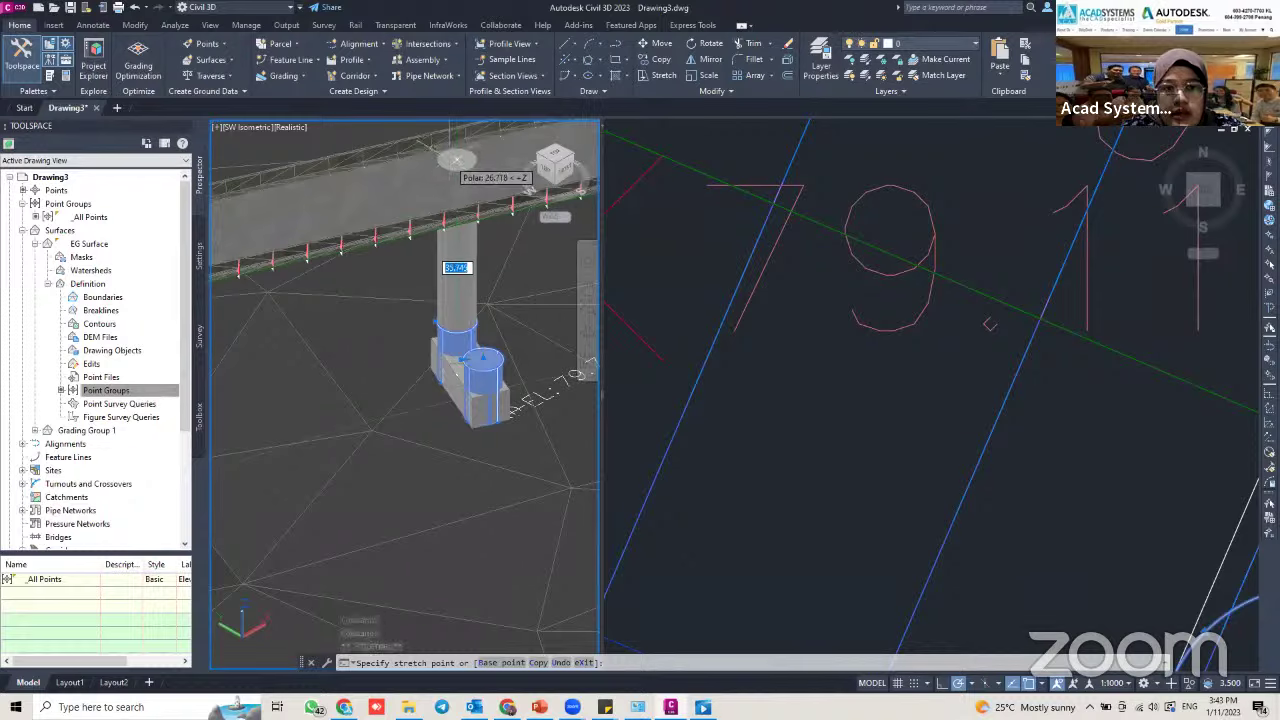
pyautogui.press('Escape')
pyautogui.click(483, 370)
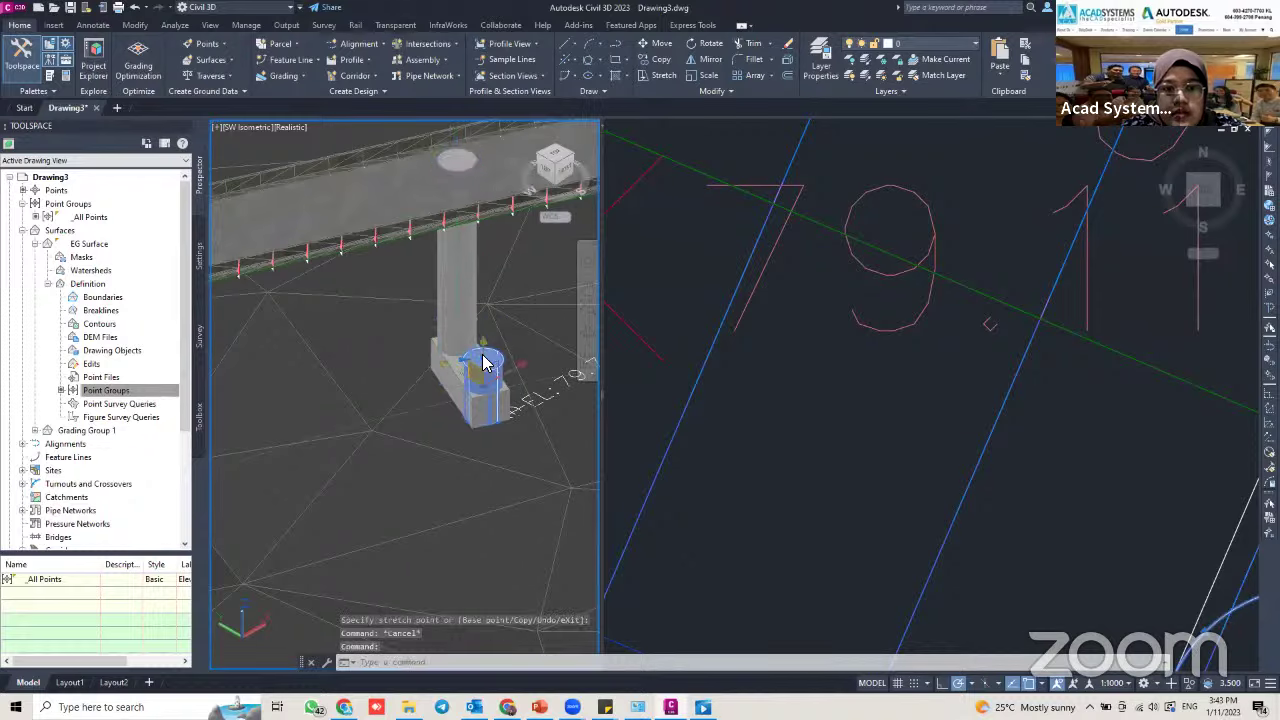
pyautogui.click(483, 362)
pyautogui.press('space')
pyautogui.press('Escape')
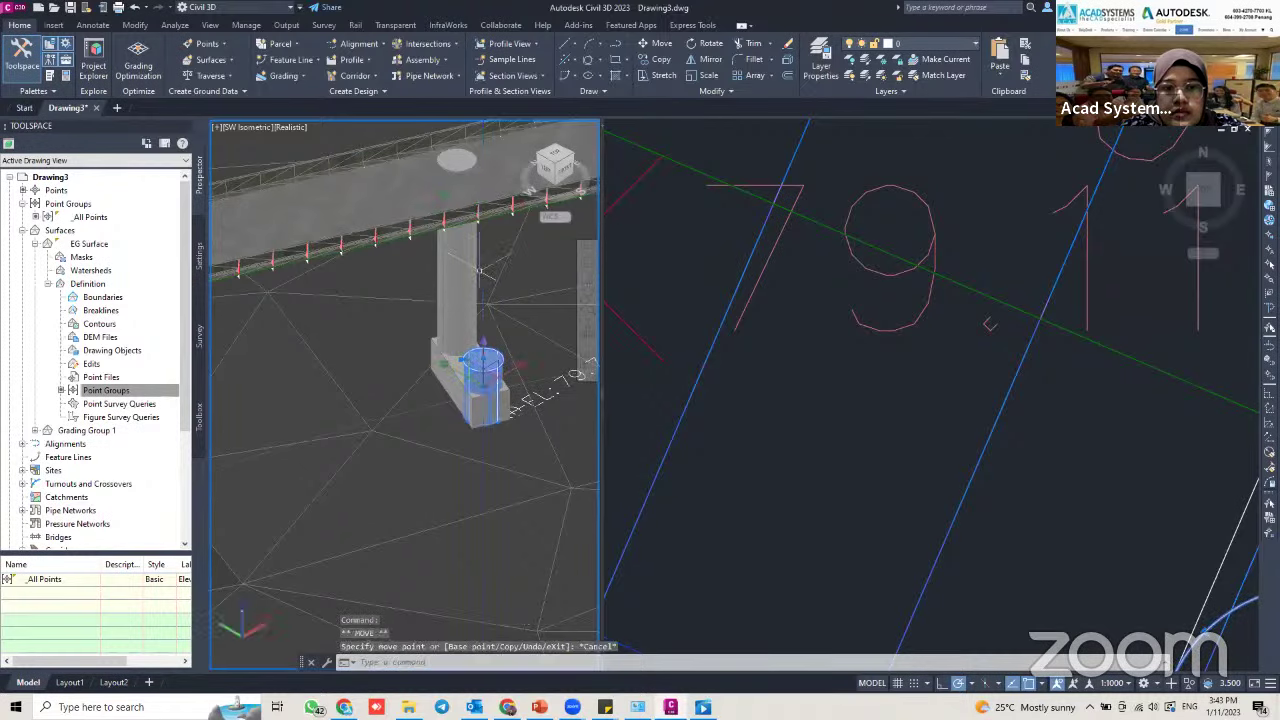
pyautogui.click(484, 362)
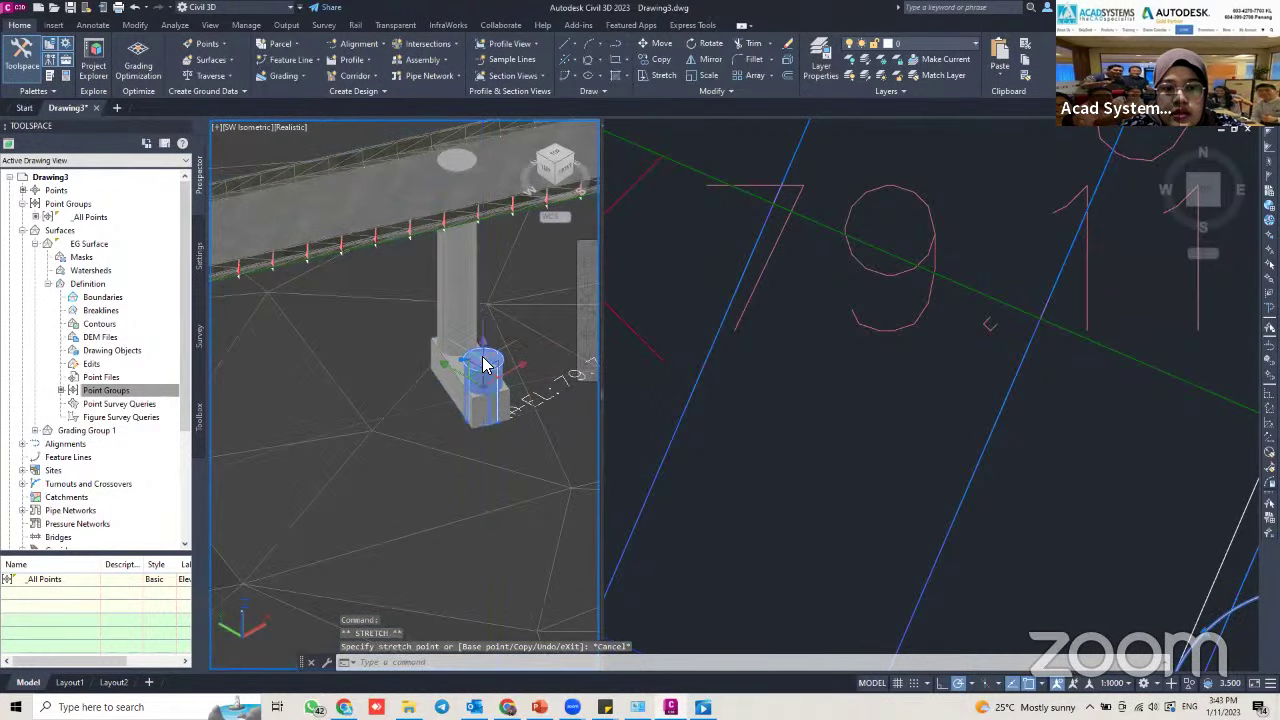
pyautogui.rightClick(484, 363)
pyautogui.press('Escape')
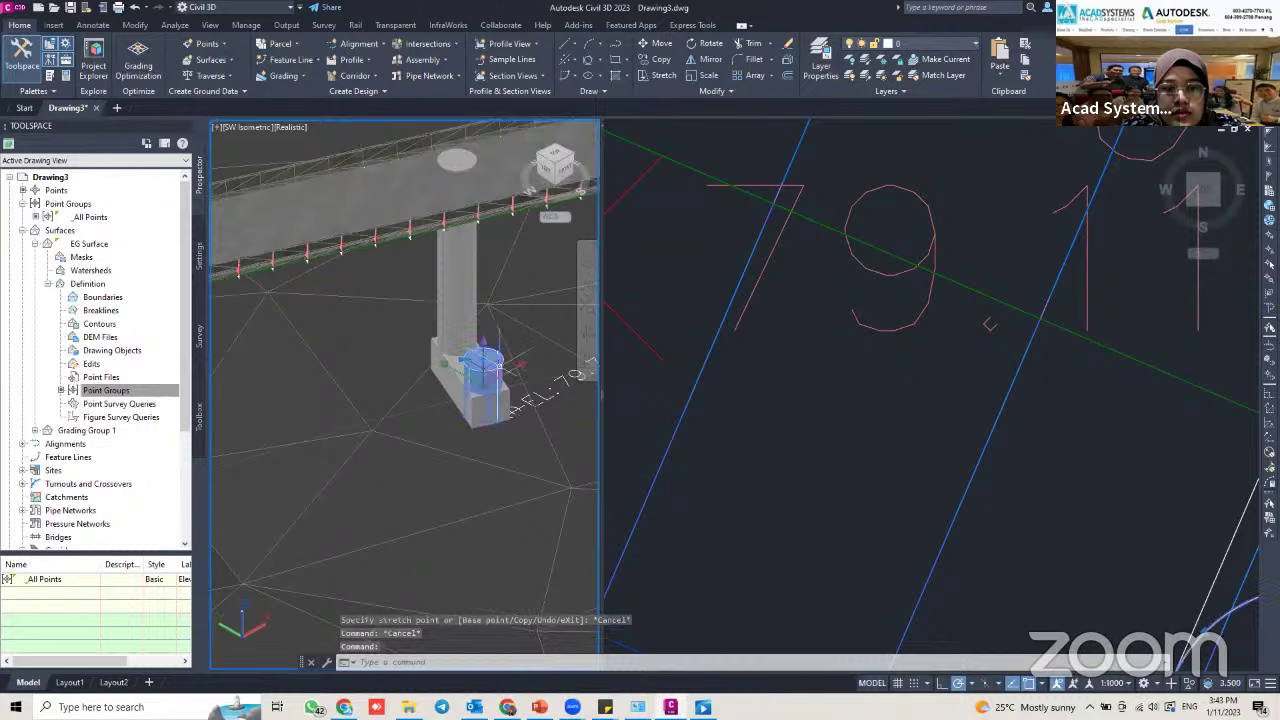
# Stretch the front pier column up to the bridge deck, to a height of about 35.6, and clear the selection
pyautogui.click(483, 362)
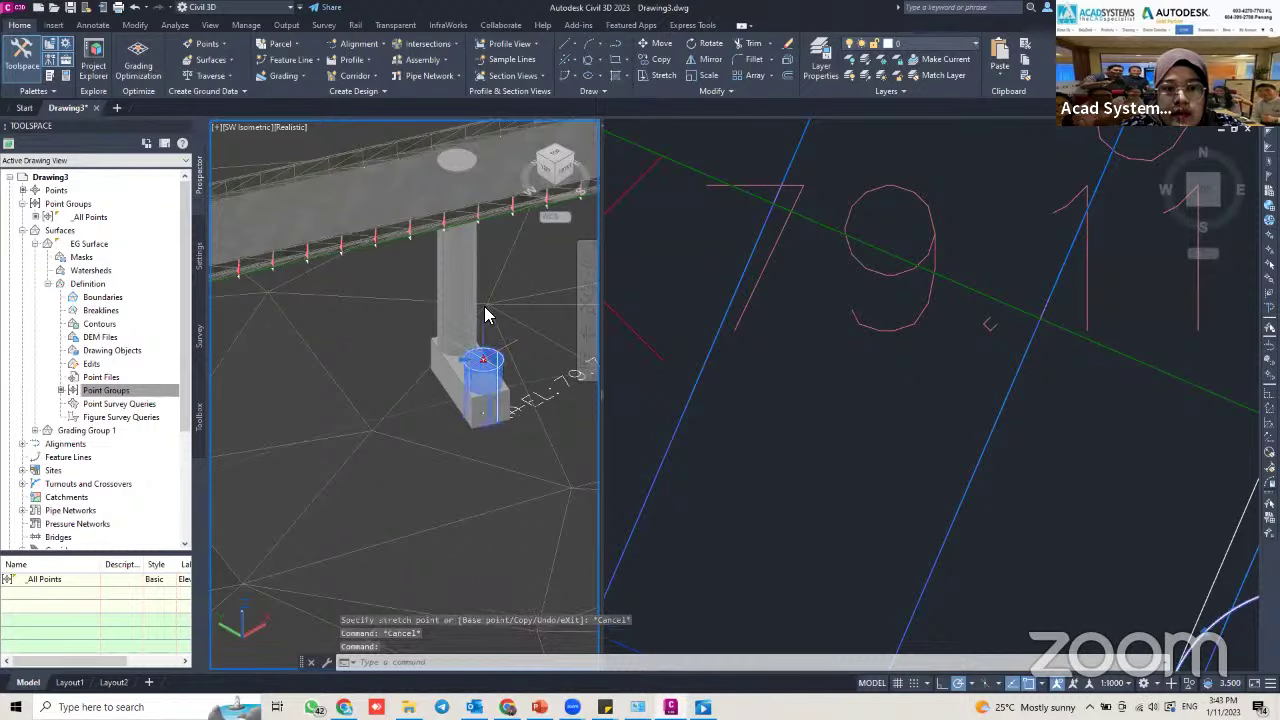
pyautogui.click(475, 202)
pyautogui.press('Escape')
pyautogui.press('Escape')
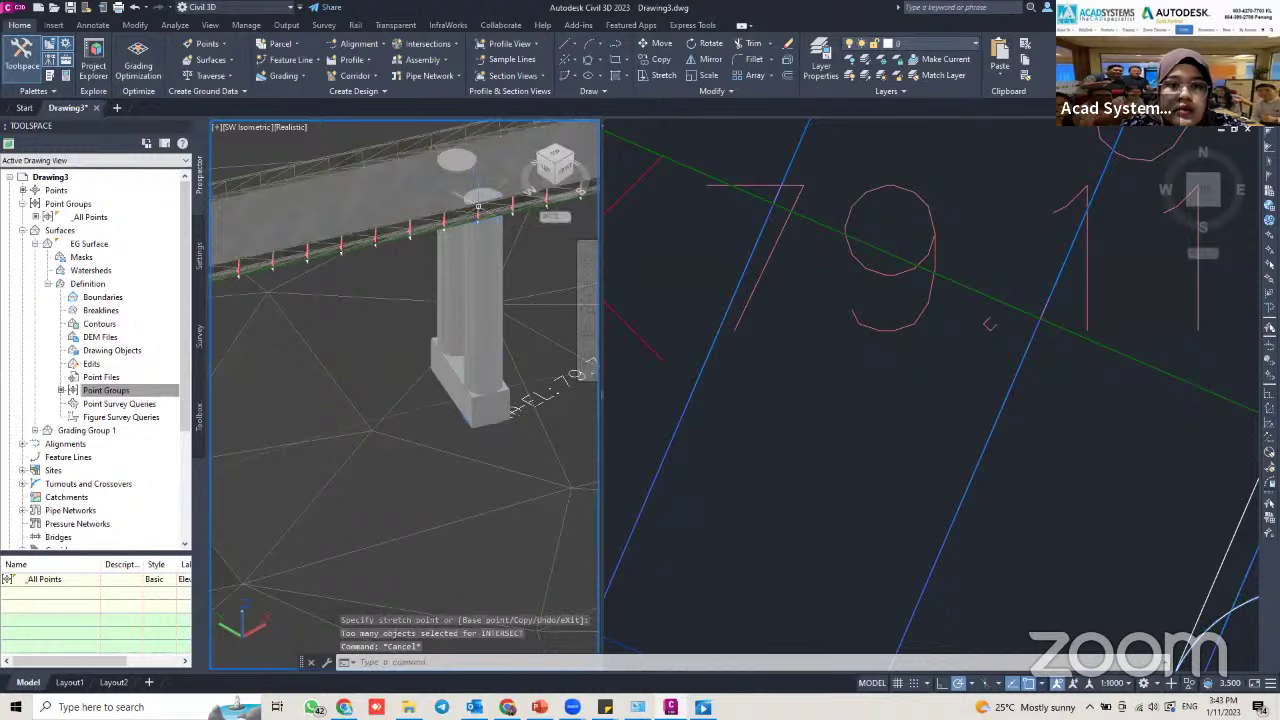
# Select both pier columns in the 3D view, open their object properties, and clear the selection
pyautogui.keyDown('shift'); pyautogui.moveTo(460, 256); pyautogui.dragTo(396, 262, button='middle'); pyautogui.keyUp('shift')
pyautogui.keyDown('shift'); pyautogui.moveTo(456, 229); pyautogui.dragTo(437, 165, button='middle'); pyautogui.keyUp('shift')
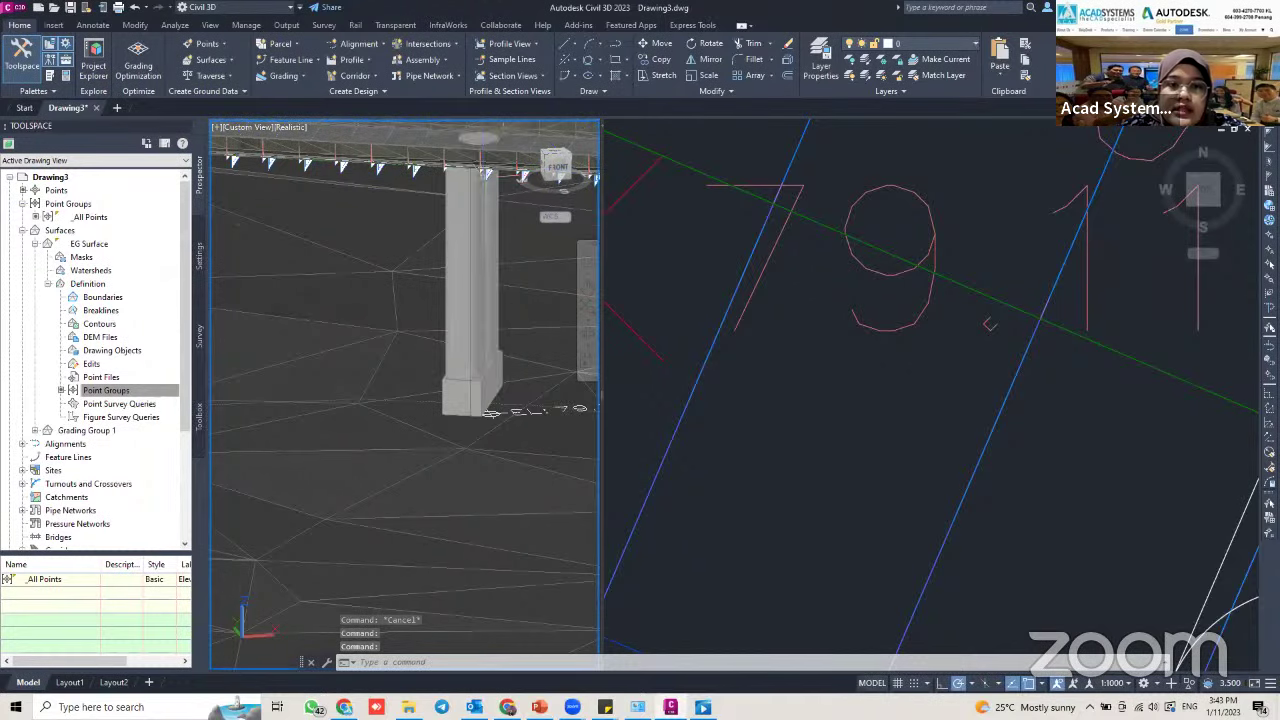
pyautogui.click(494, 186)
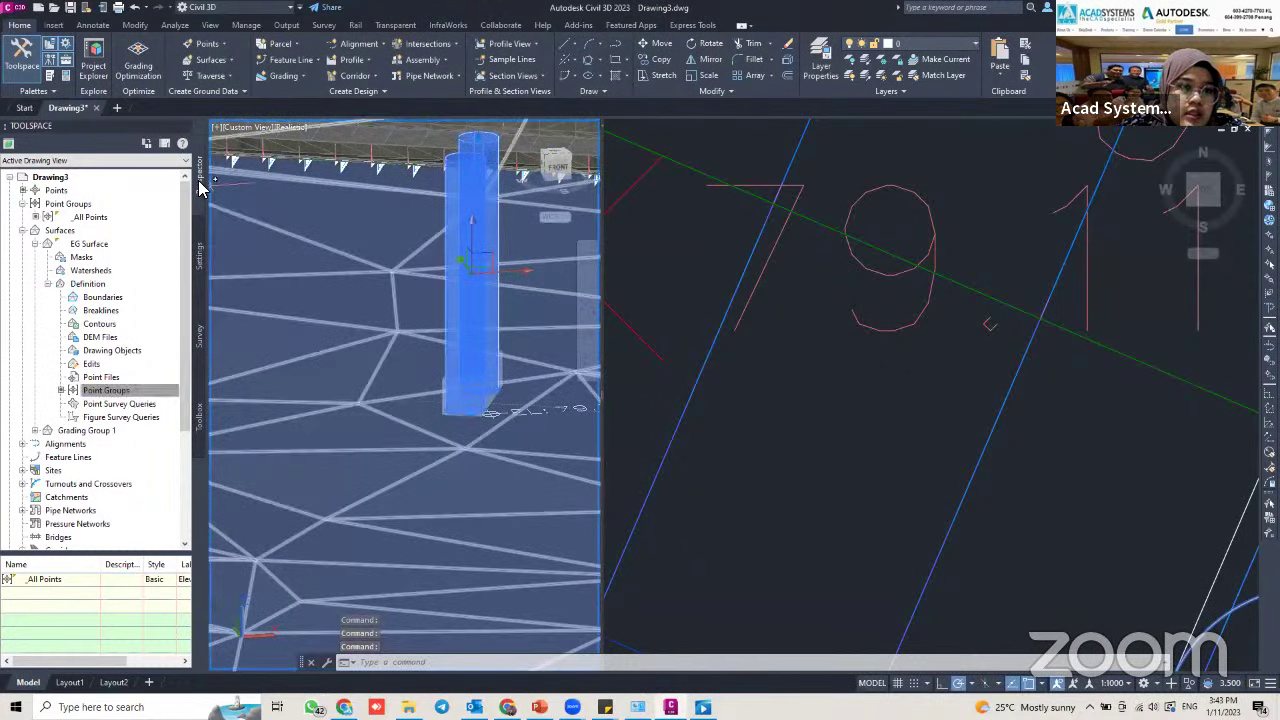
pyautogui.click(68, 78)
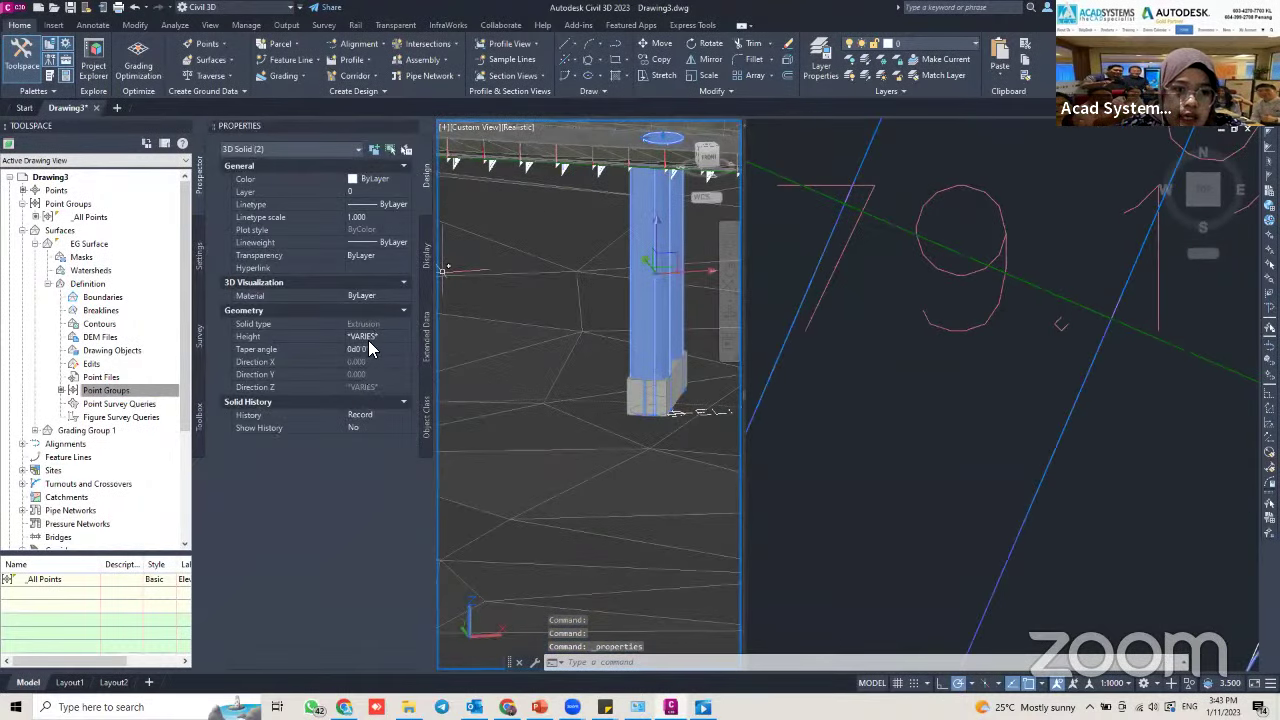
pyautogui.click(386, 337)
pyautogui.press('Escape')
pyautogui.press('Escape')
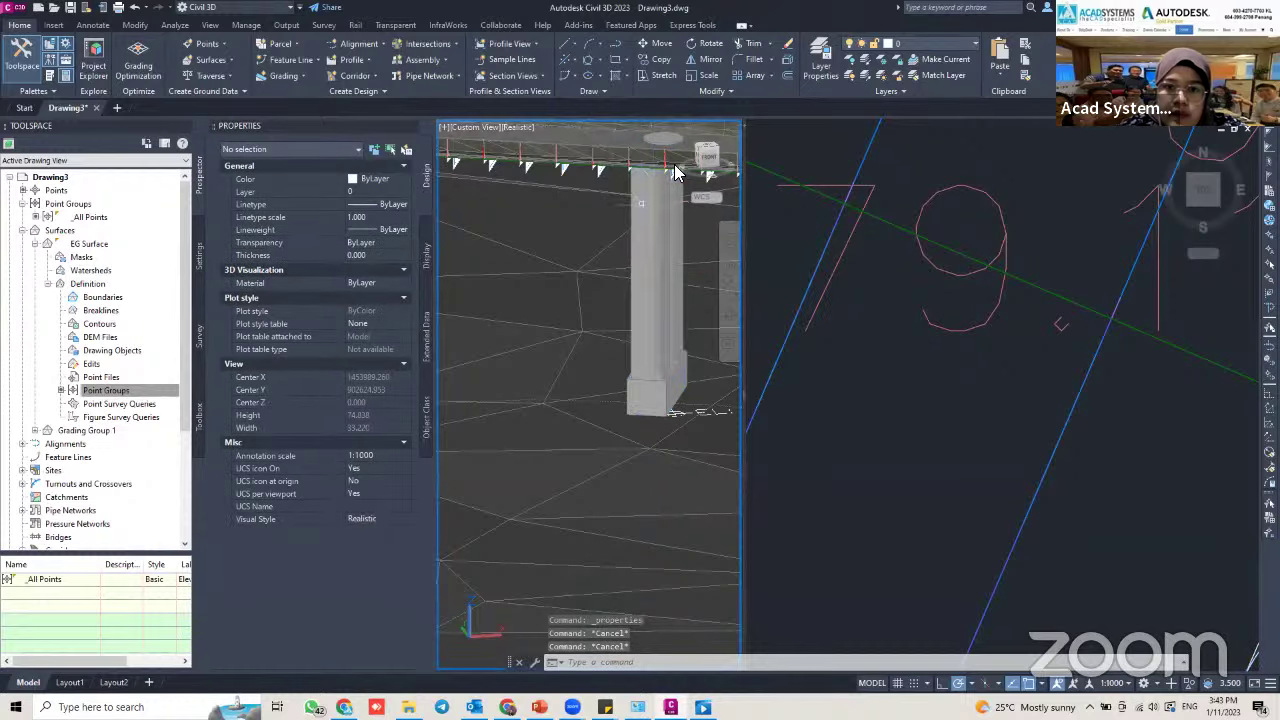
# Set the front pier column's height to 35 and deselect it
pyautogui.click(670, 169)
pyautogui.click(378, 336)
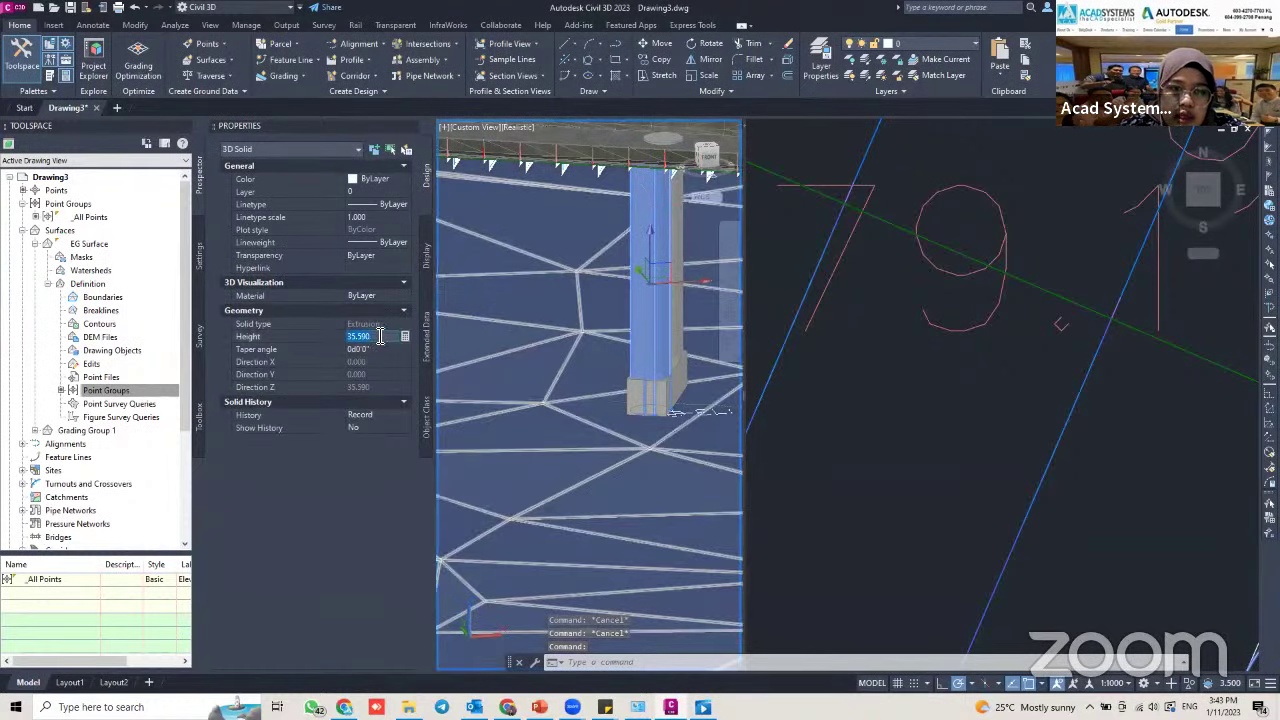
pyautogui.write('35')
pyautogui.press('Tab')
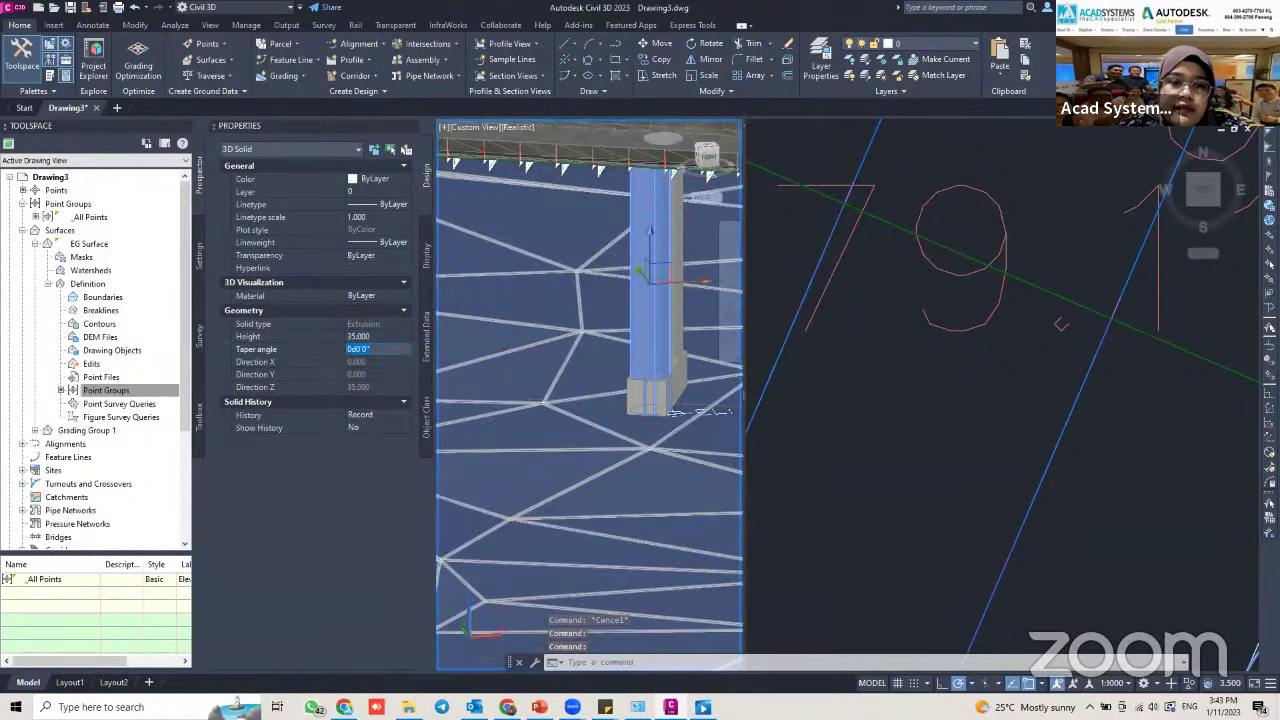
pyautogui.press('Escape')
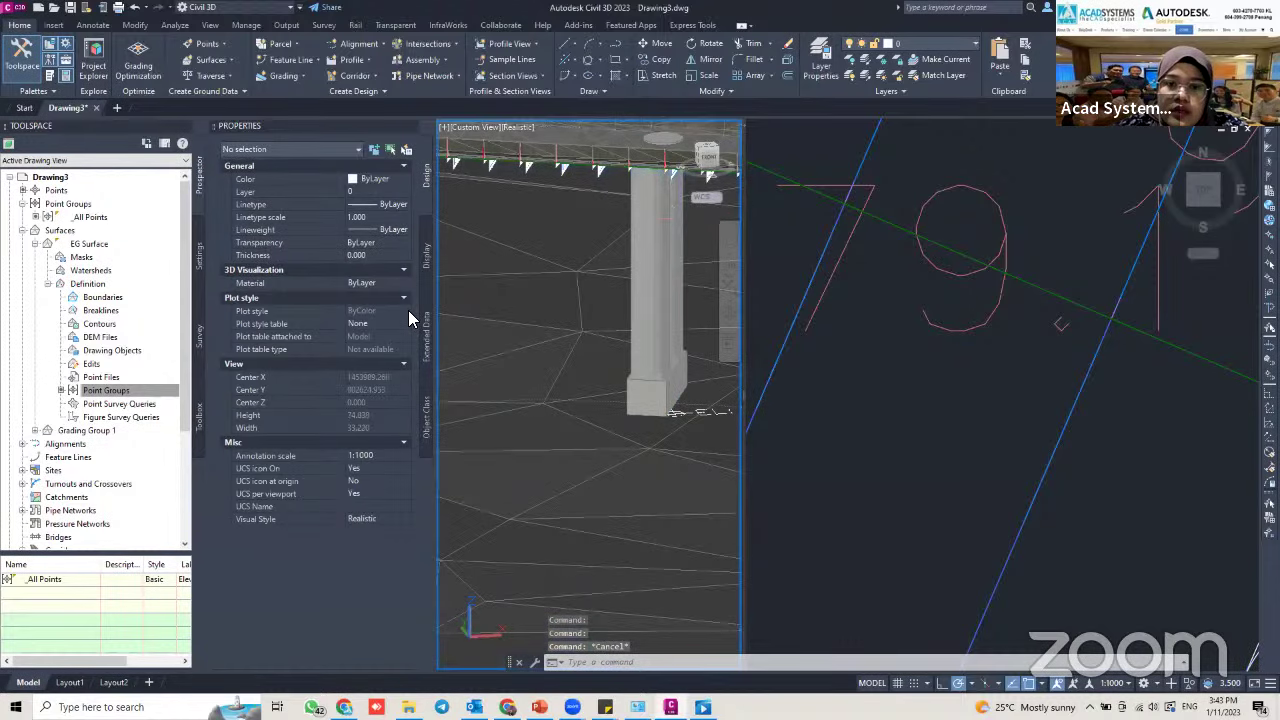
# Shorten the rear pier column to match the front column's height and close the object properties
pyautogui.click(680, 230)
pyautogui.click(372, 336)
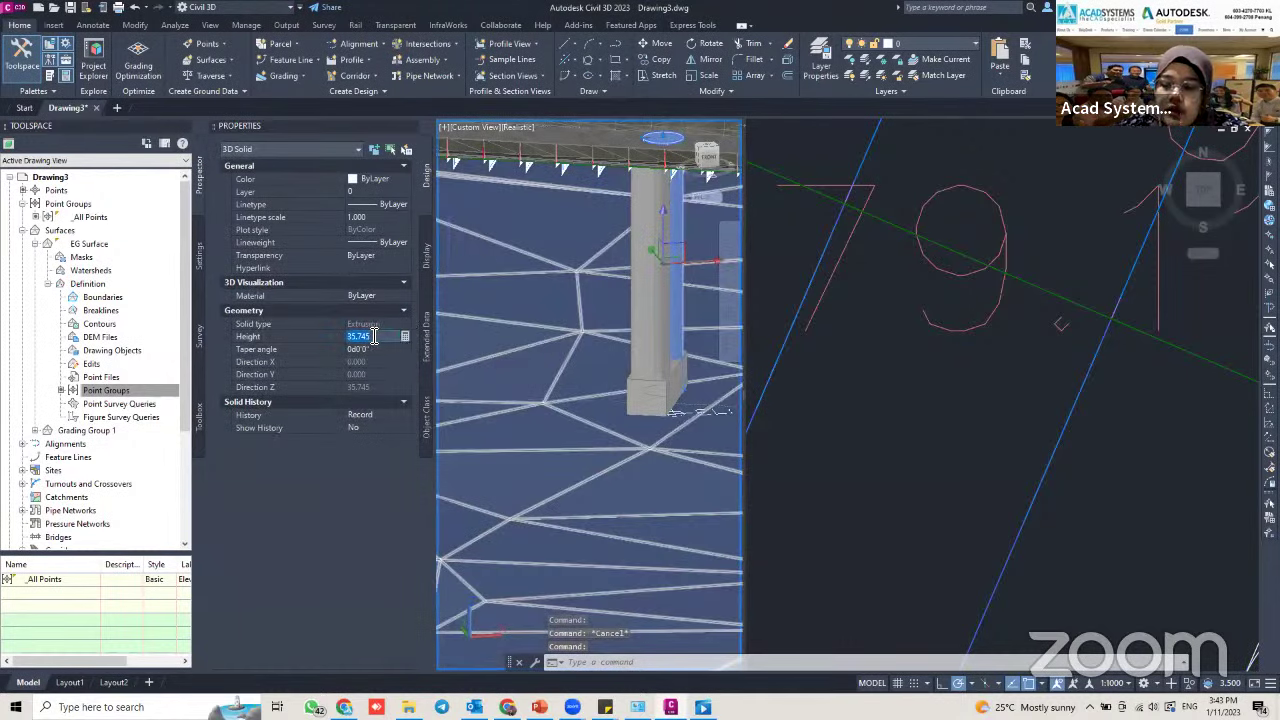
pyautogui.press('Return')
pyautogui.press('Escape')
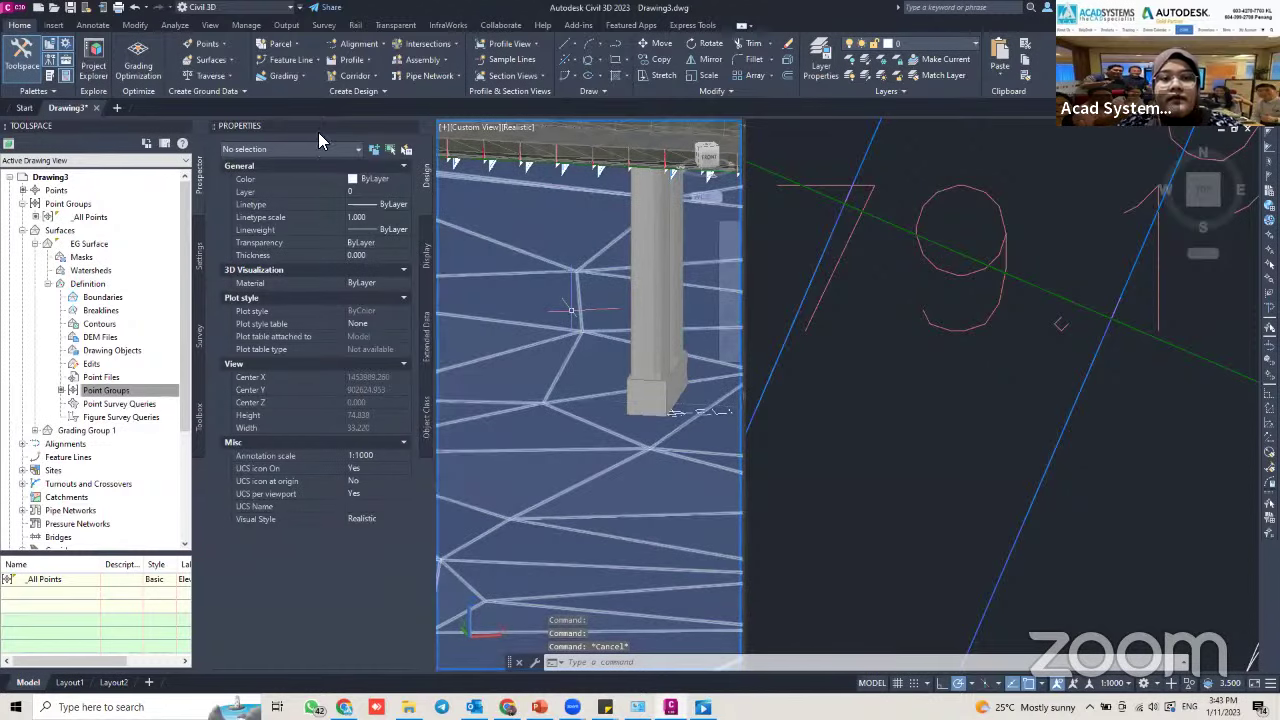
pyautogui.click(400, 126)
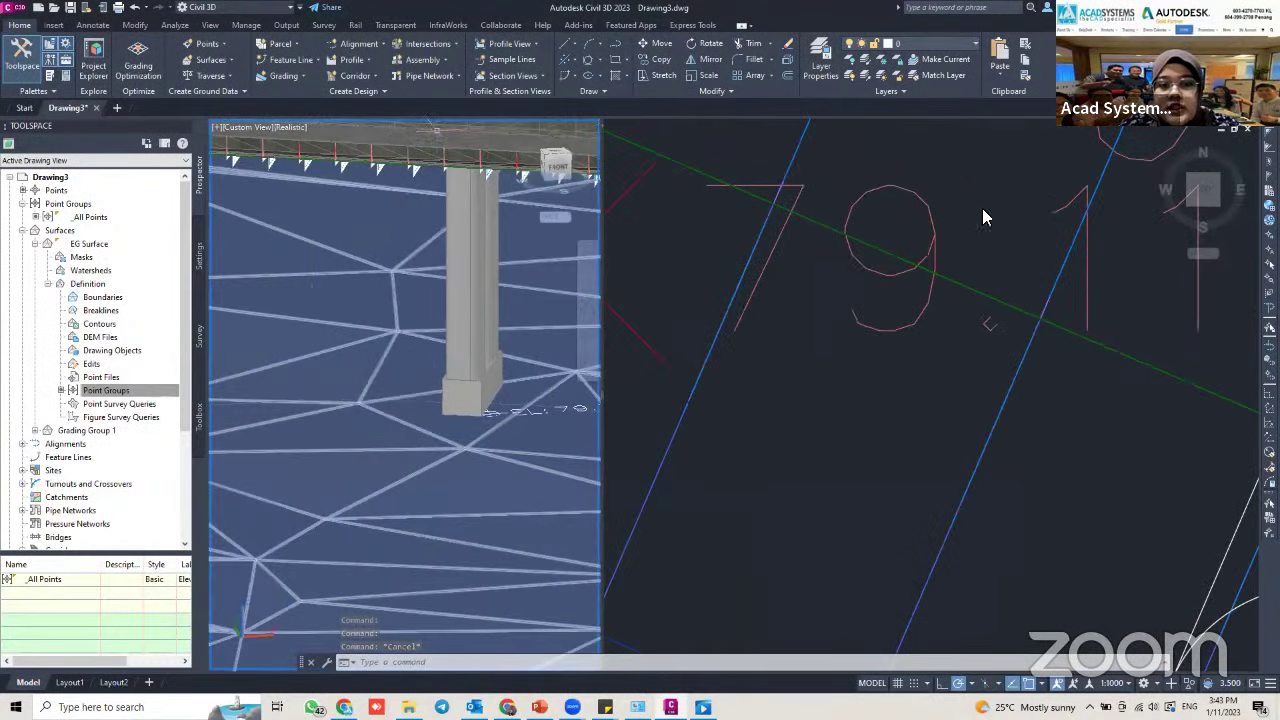
# Examine how the finished pier meets the bridge deck and the terrain surface in the 3D view
pyautogui.scroll(-4, 438, 290)
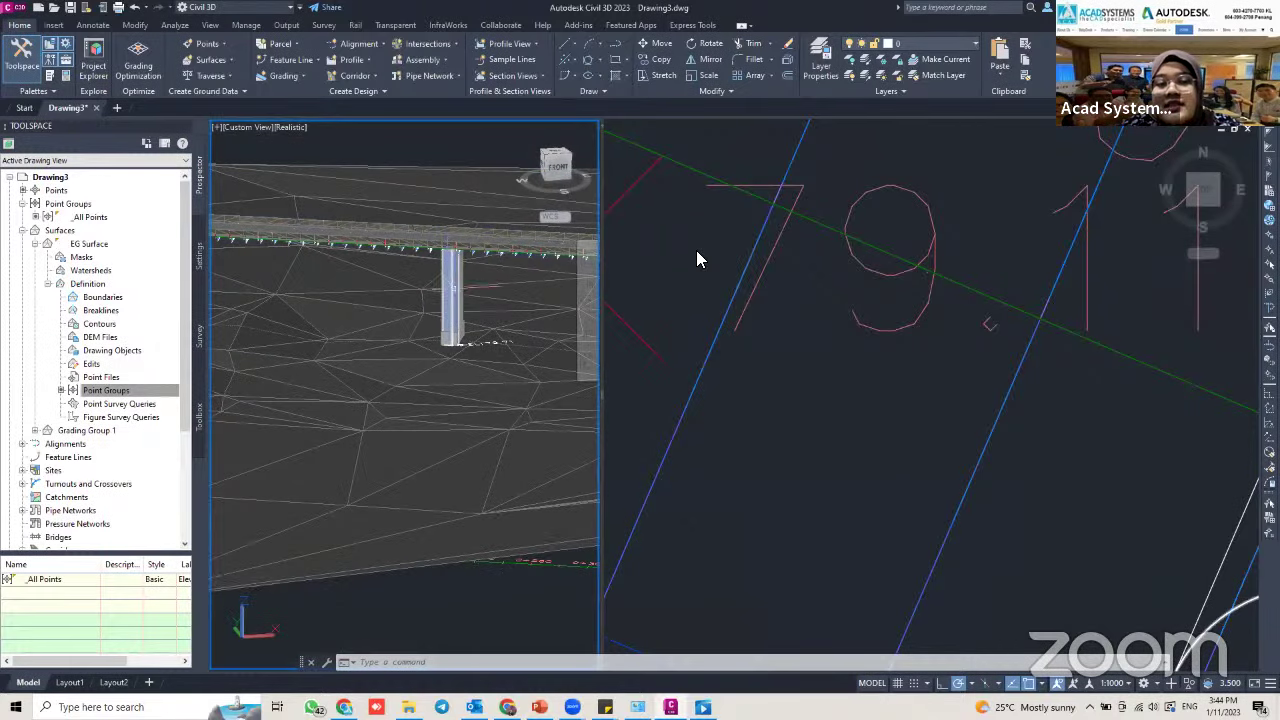
pyautogui.moveTo(460, 270); pyautogui.dragTo(396, 301, button='middle')
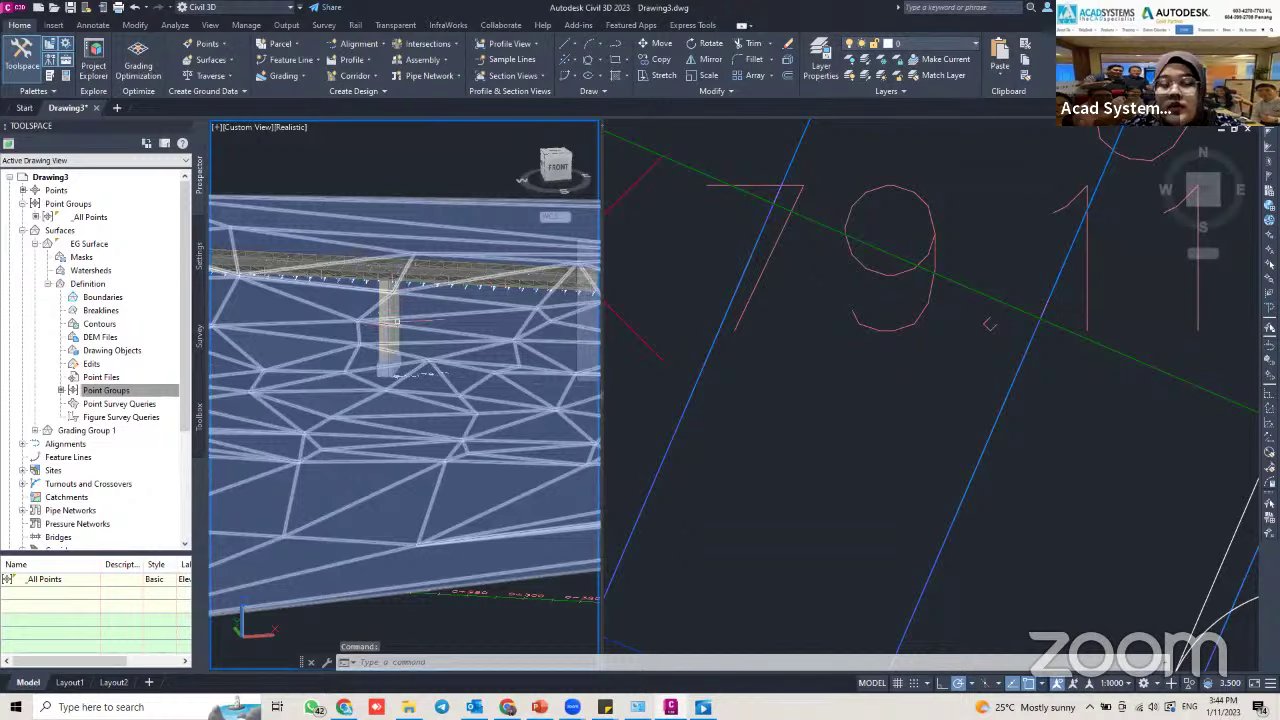
pyautogui.press('Escape')
pyautogui.press('Escape')
pyautogui.press('Escape')
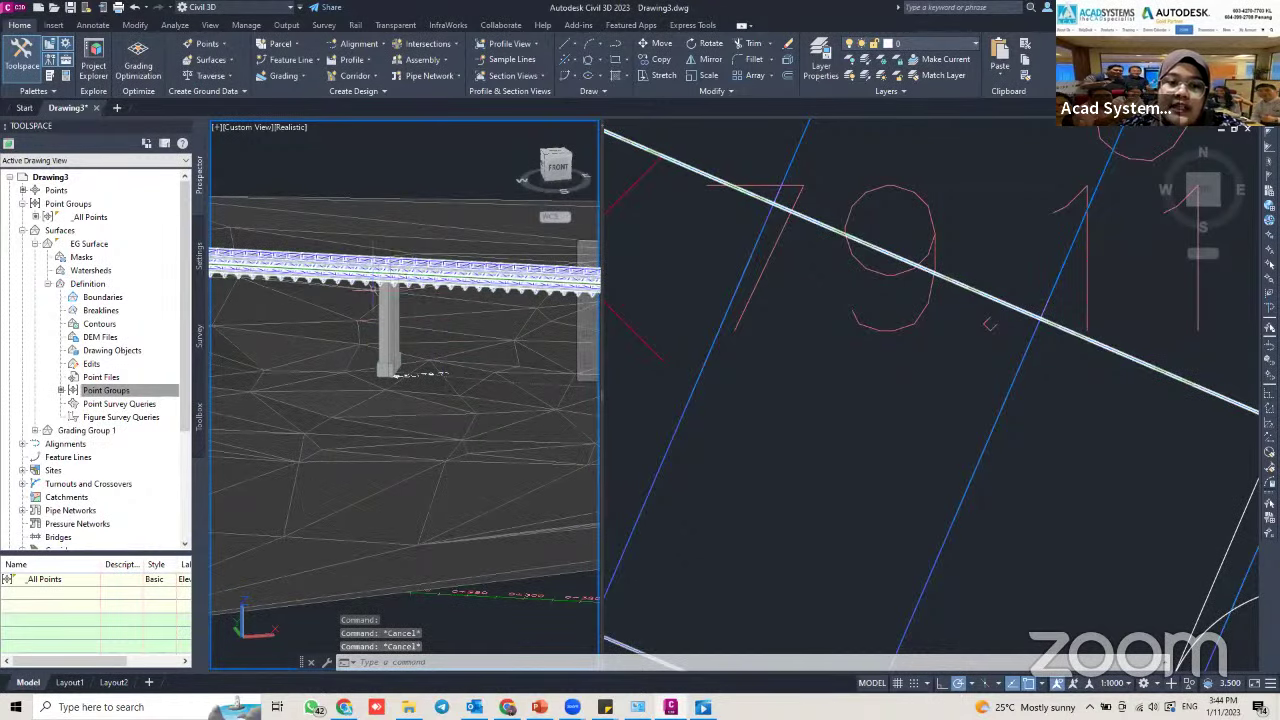
pyautogui.scroll(-2, 389, 277)
pyautogui.scroll(5, 391, 308)
pyautogui.scroll(-8, 393, 300)
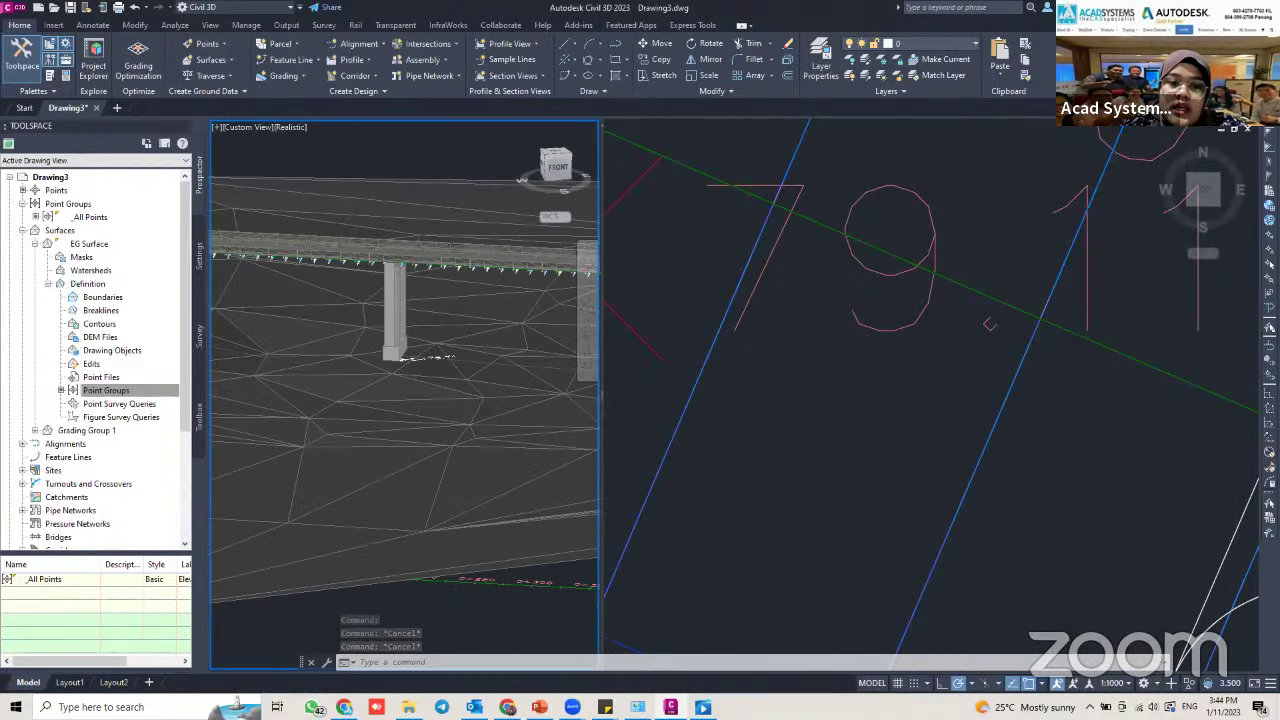
pyautogui.moveTo(400, 283); pyautogui.dragTo(340, 290, button='middle')
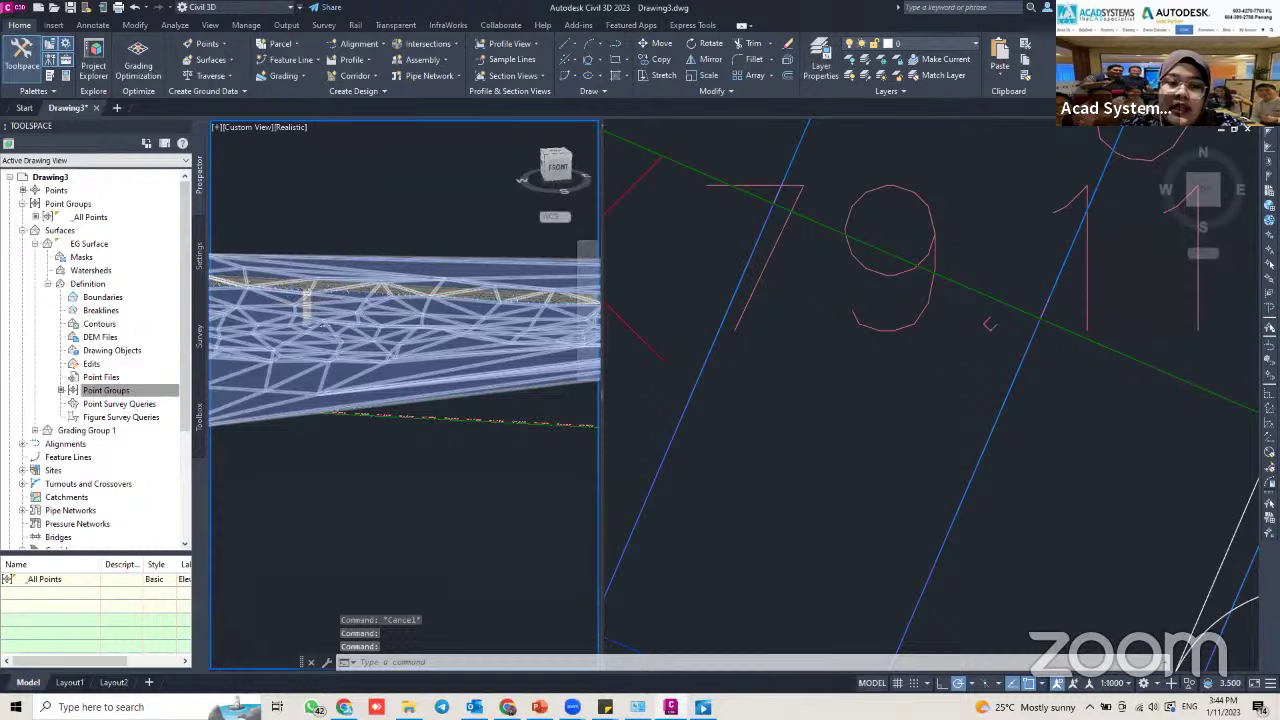
pyautogui.scroll(3, 320, 296)
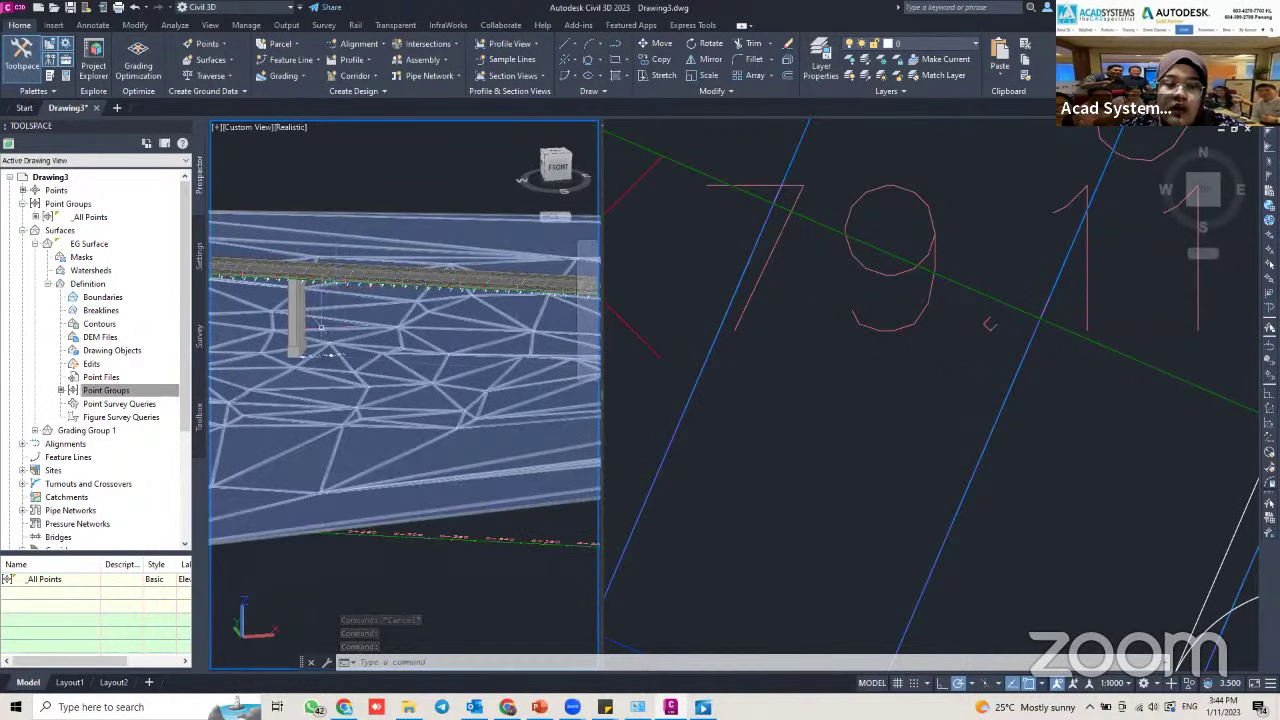
pyautogui.scroll(-5, 474, 325)
pyautogui.scroll(3, 458, 333)
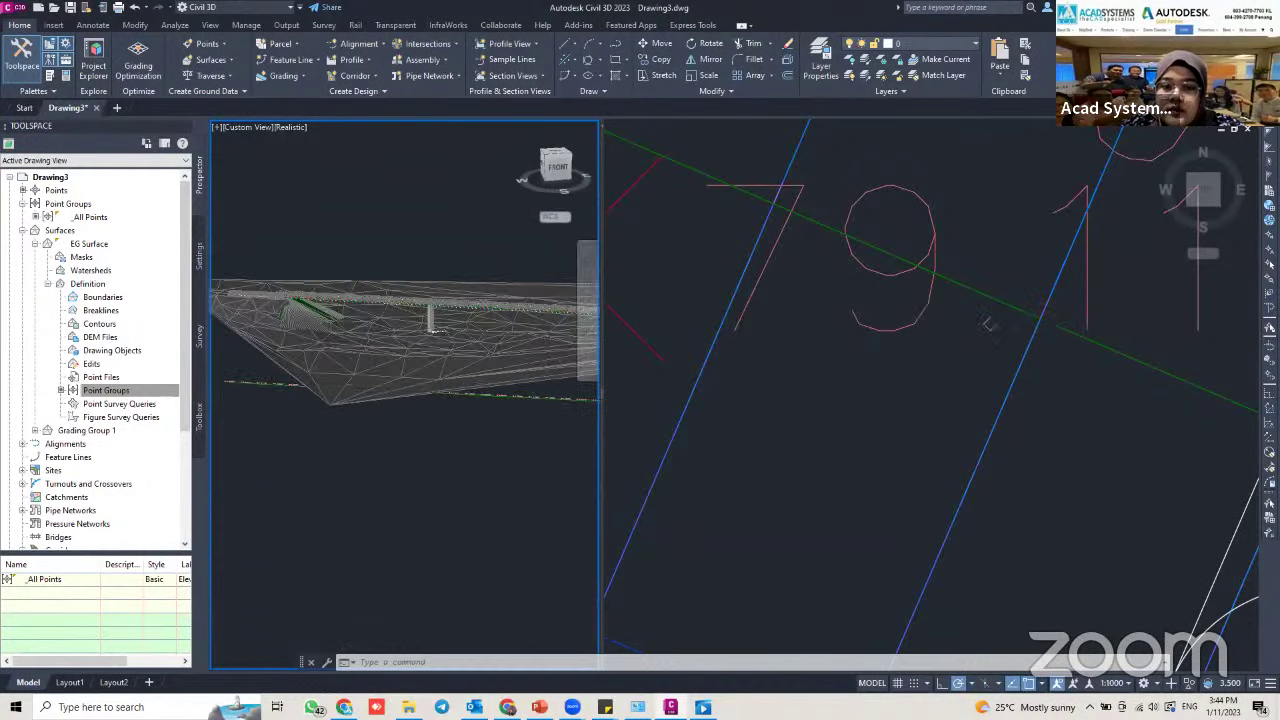
# Erase the EL: 79.71 elevation label beside the pier footing in the plan view
pyautogui.click(788, 381)
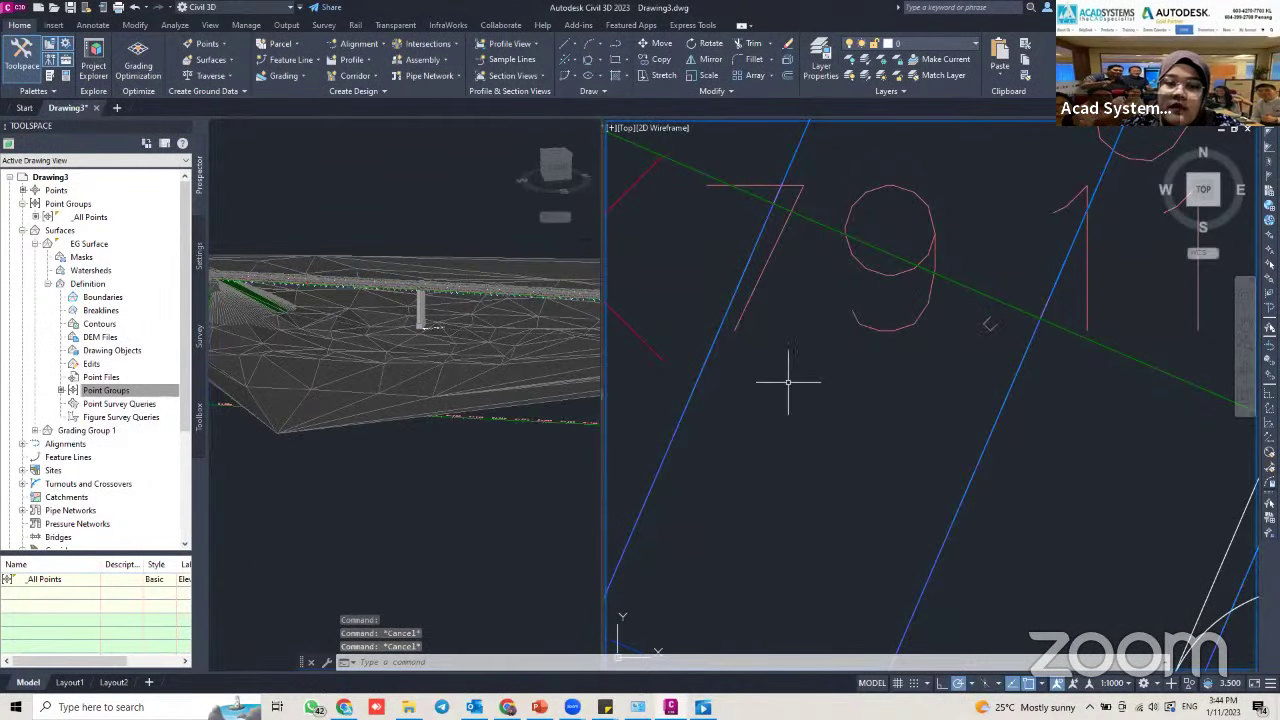
pyautogui.scroll(-4, 883, 320)
pyautogui.moveTo(883, 320); pyautogui.dragTo(757, 309, button='middle')
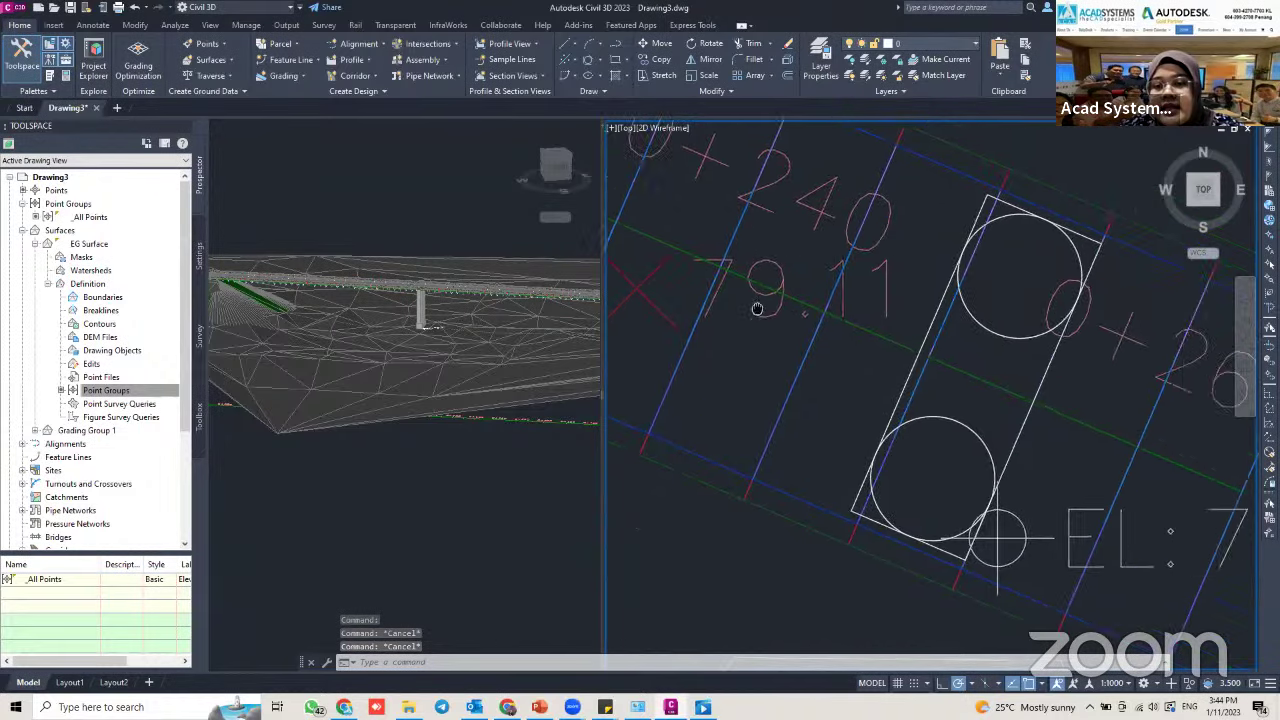
pyautogui.scroll(-2, 752, 307)
pyautogui.moveTo(967, 334); pyautogui.dragTo(796, 301, button='middle')
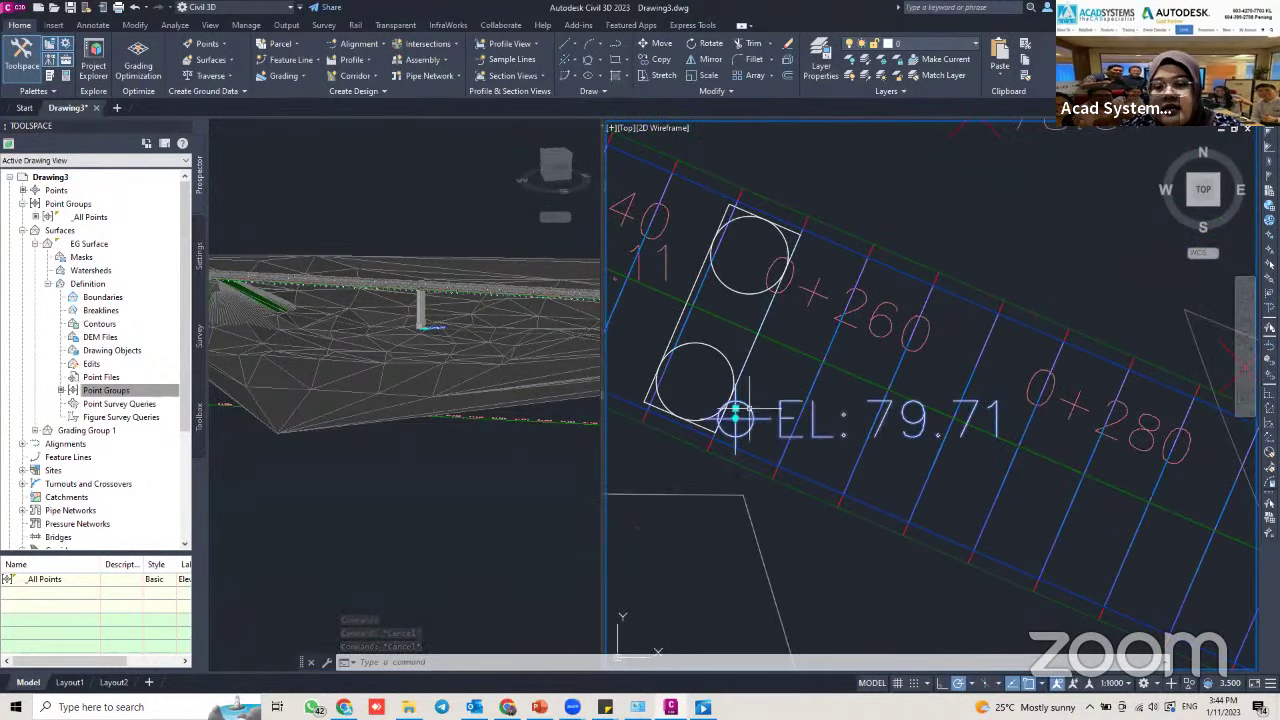
pyautogui.click(733, 419)
pyautogui.press('Delete')
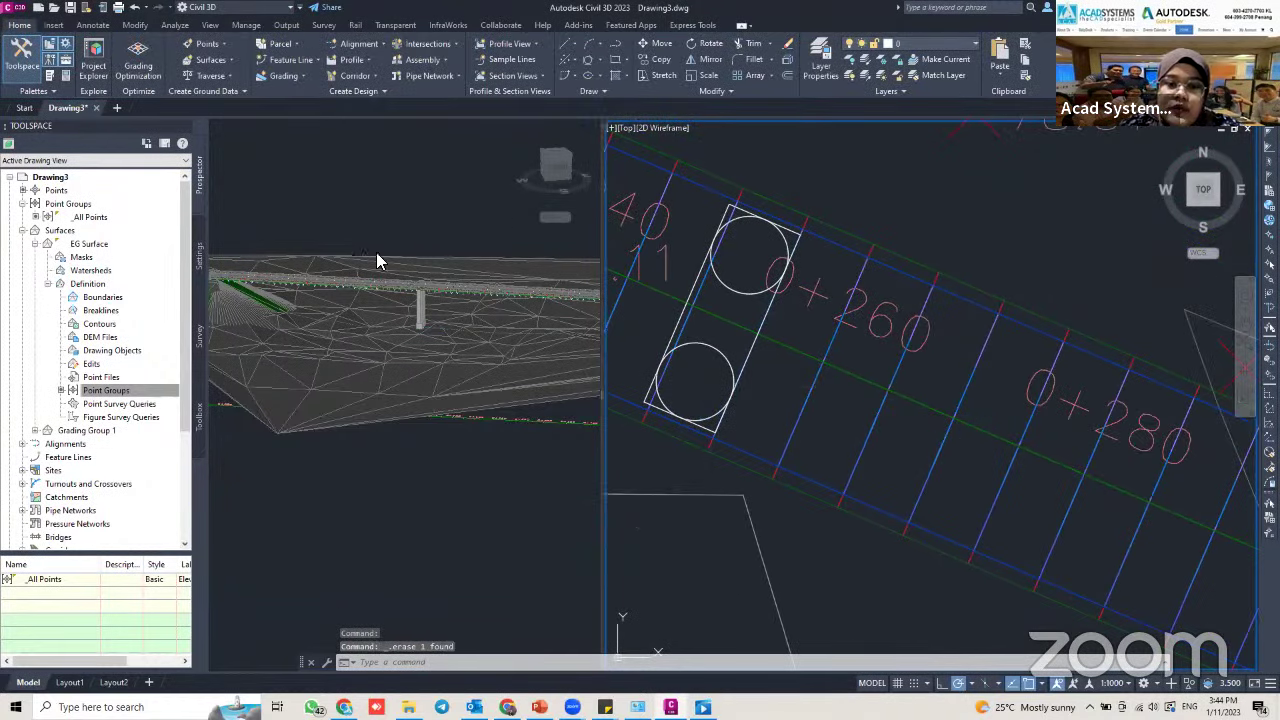
pyautogui.moveTo(789, 318)
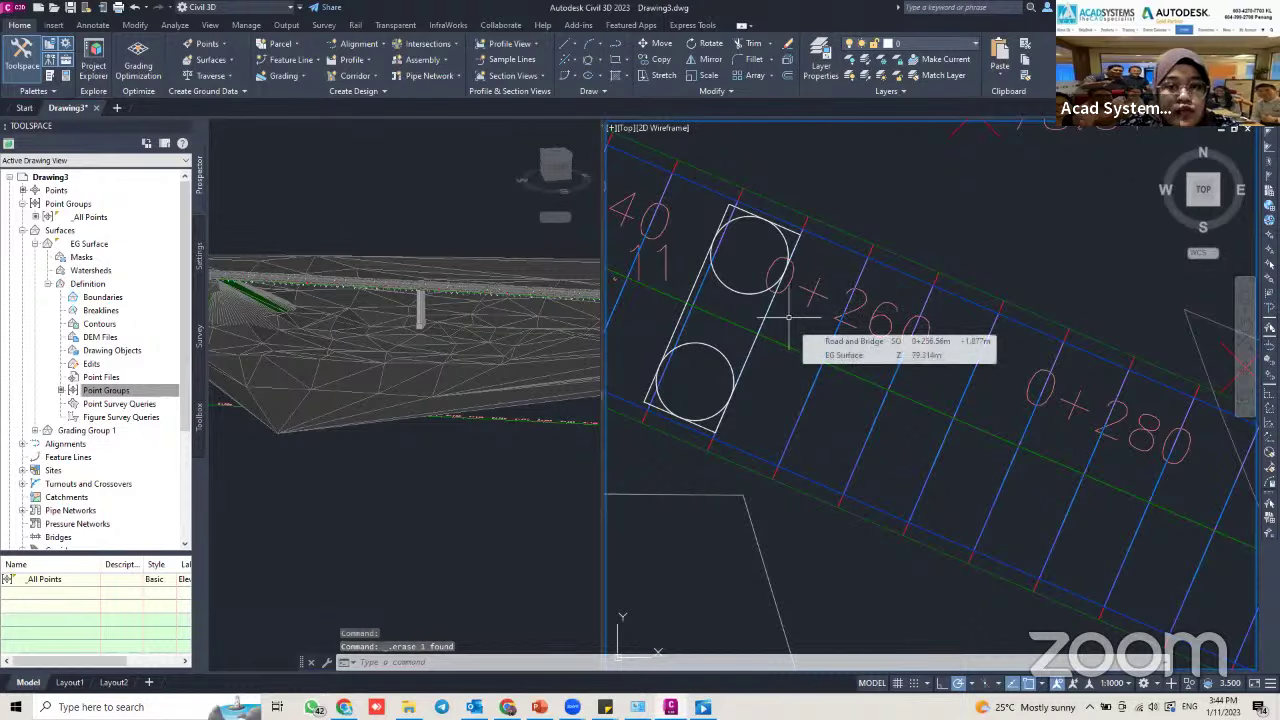
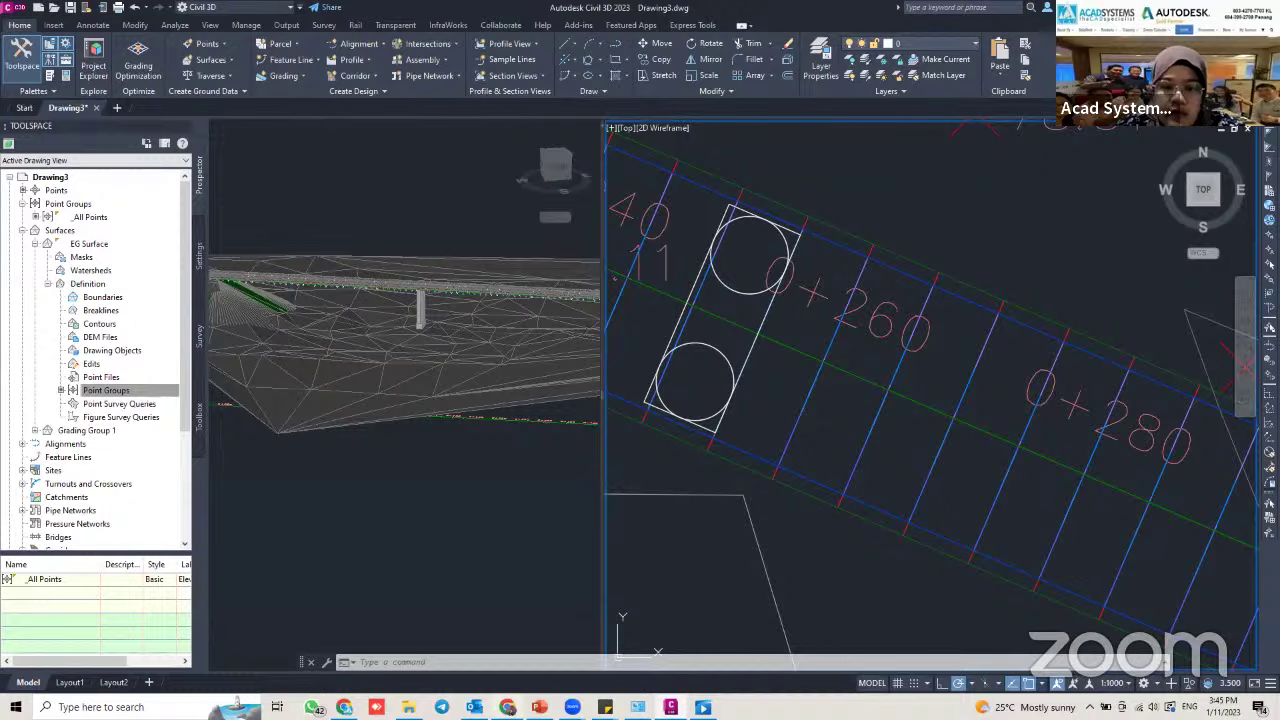
# Switch to the browser with the Acad Systems website and review its product list and the latest Autodesk promotions and news
pyautogui.moveTo(507, 707)
pyautogui.click(506, 645)
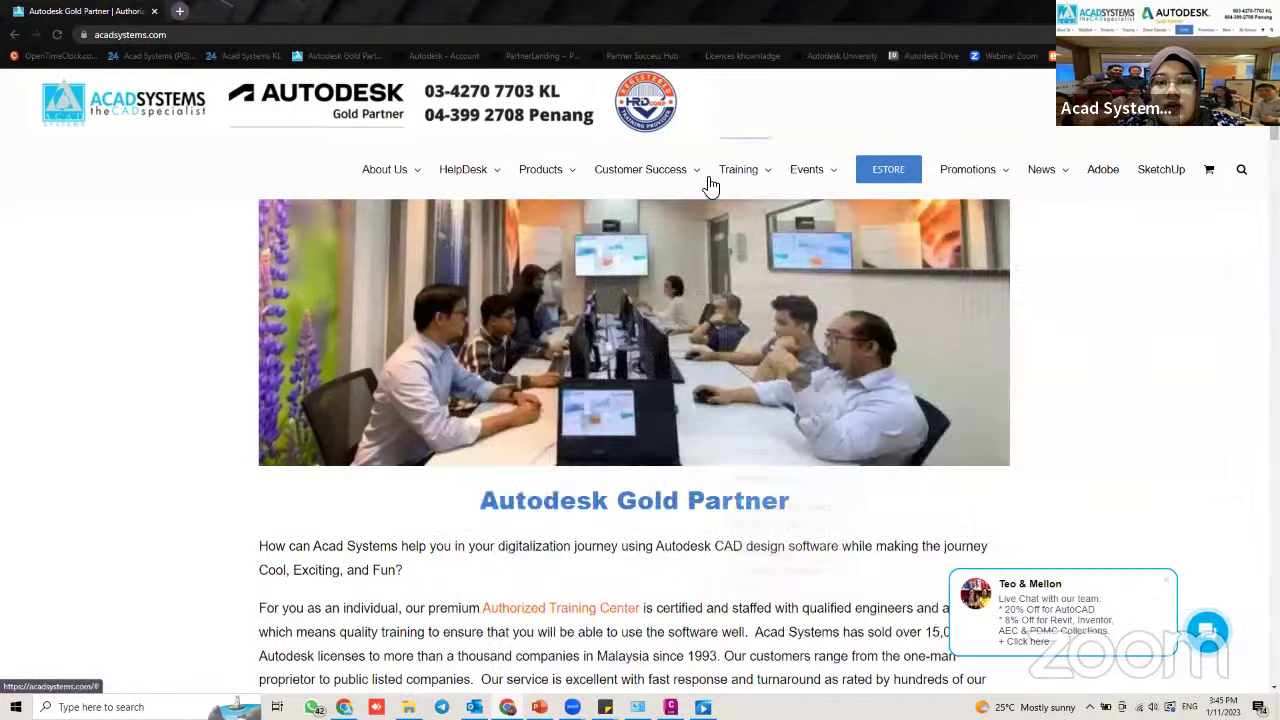
pyautogui.moveTo(543, 171)
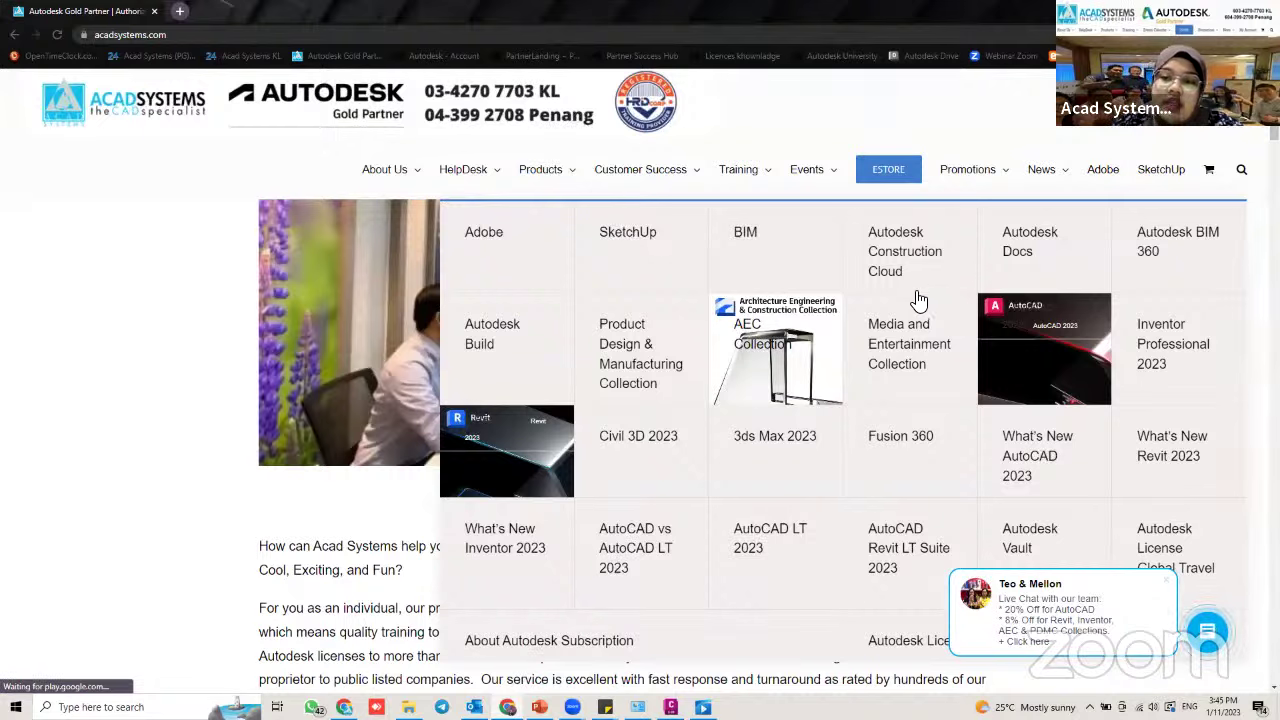
pyautogui.scroll(-6, 917, 300)
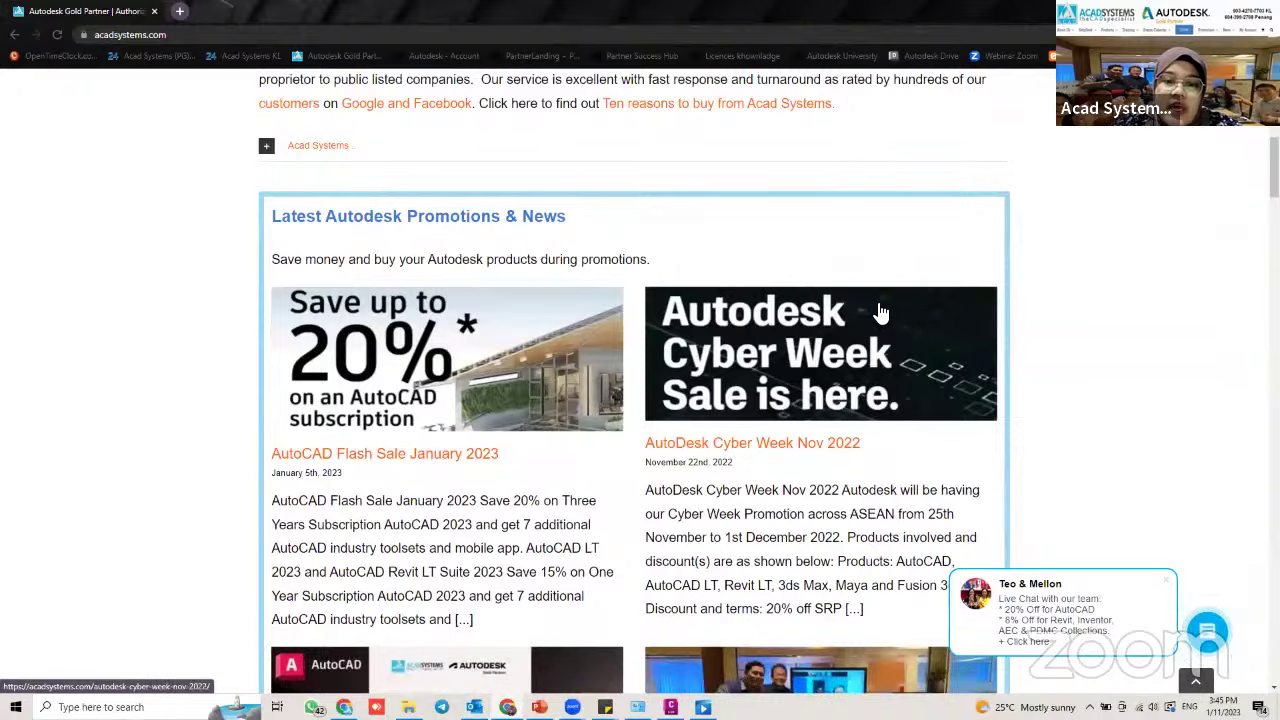
pyautogui.scroll(-1, 878, 313)
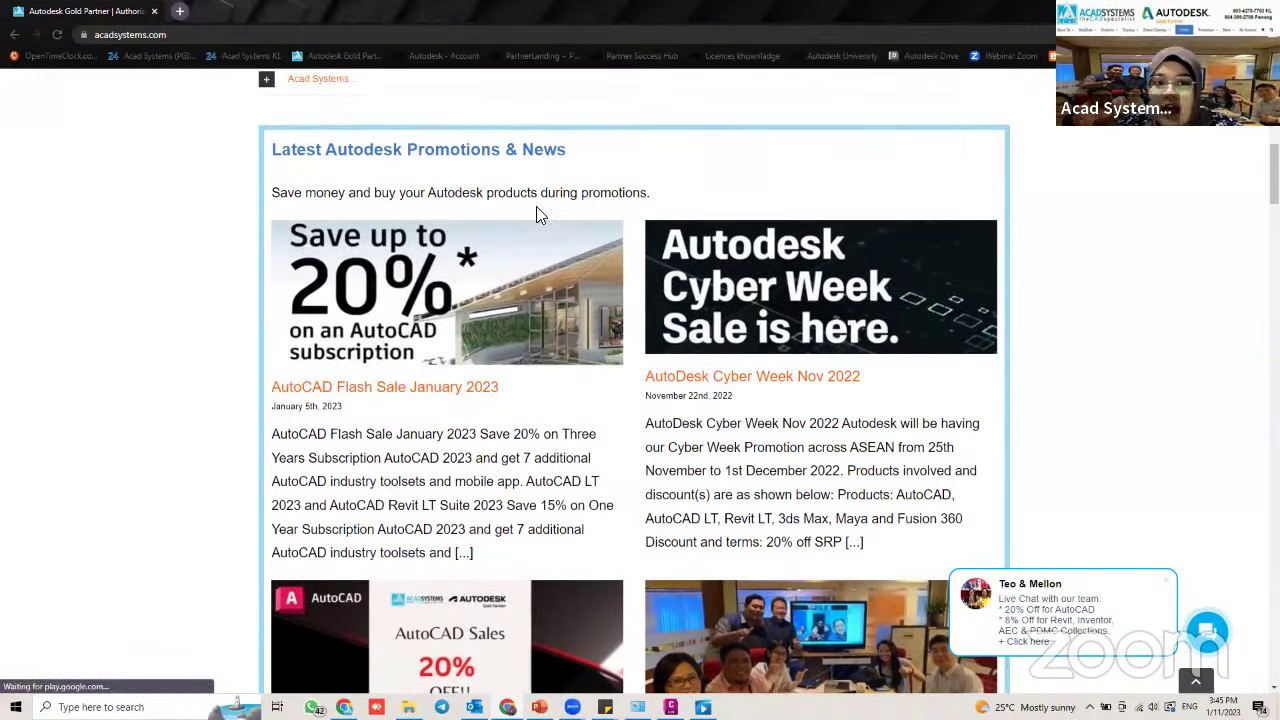
pyautogui.scroll(-4, 890, 297)
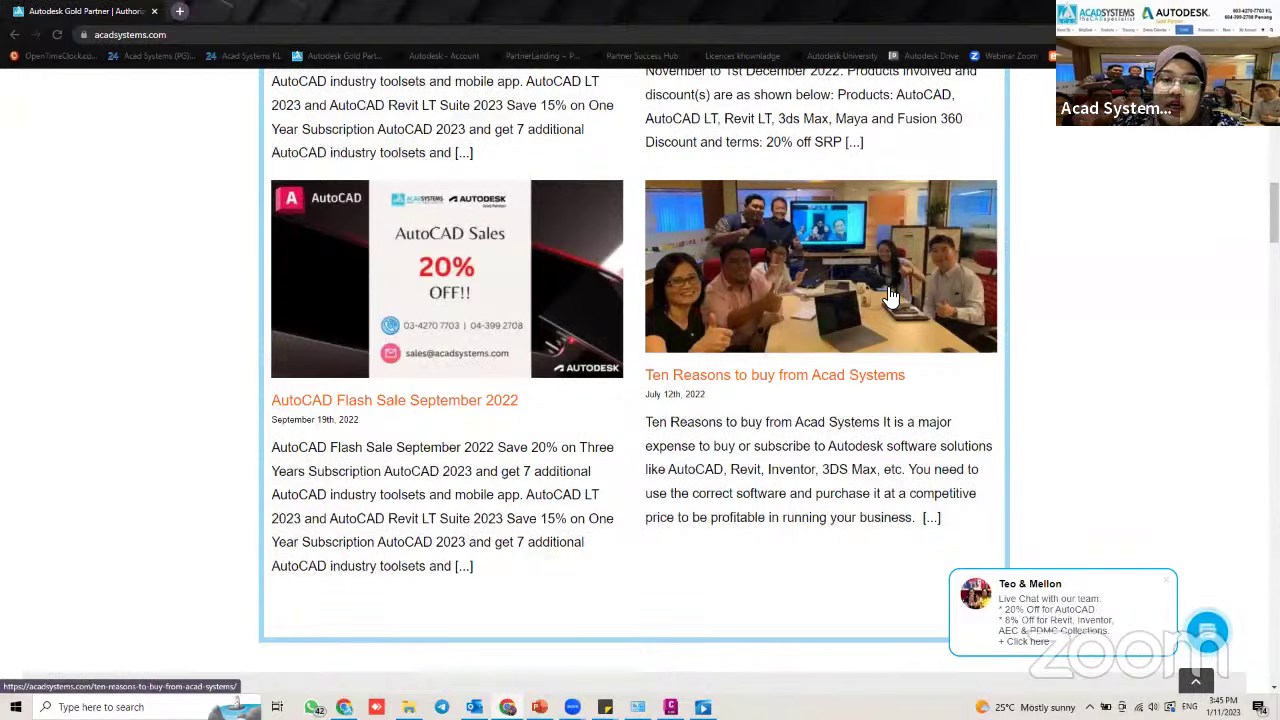
pyautogui.scroll(-5, 829, 337)
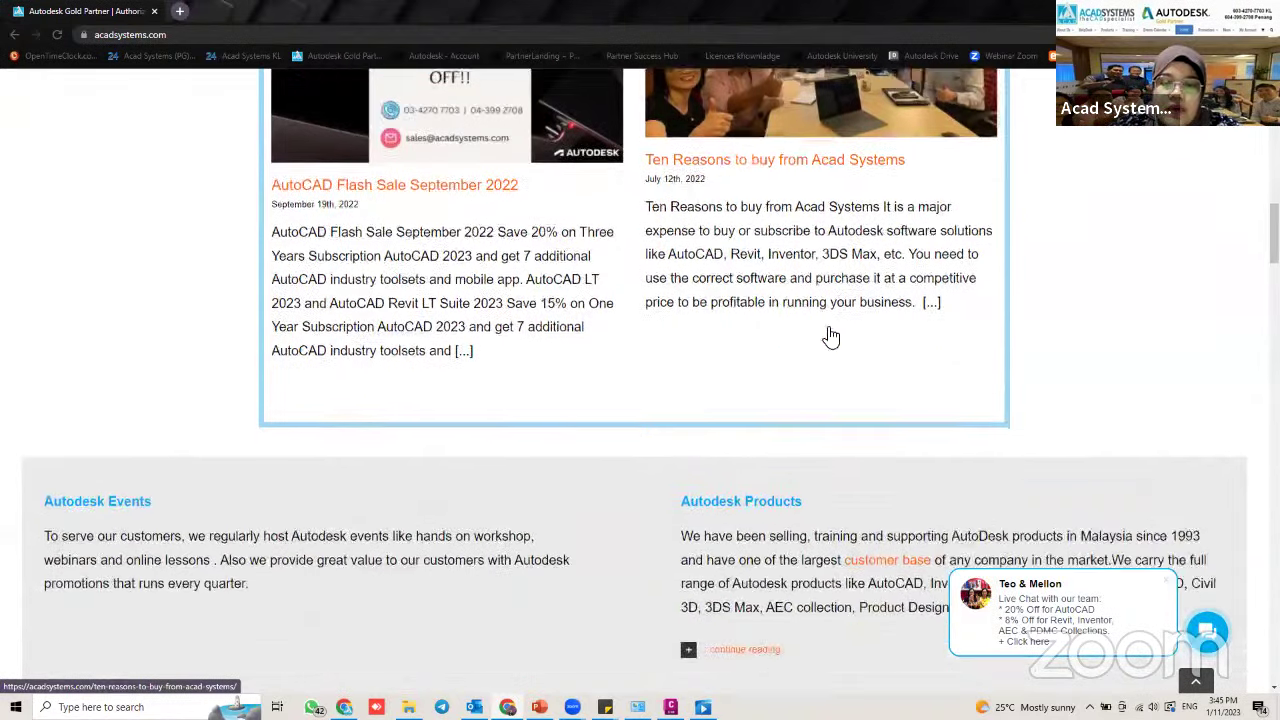
# Look through the upcoming Autodesk online lessons, workshops and webinars on the Acad Systems home page
pyautogui.scroll(-9, 829, 337)
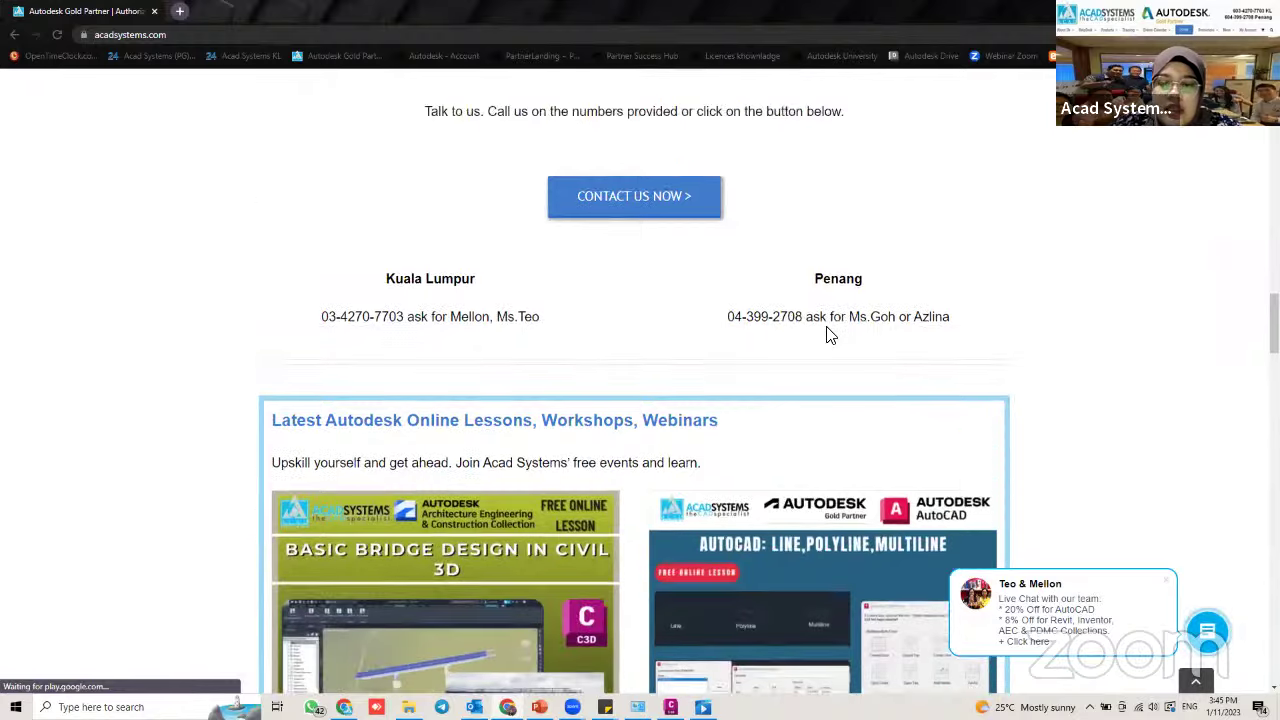
pyautogui.scroll(-2, 847, 331)
pyautogui.scroll(-2, 620, 209)
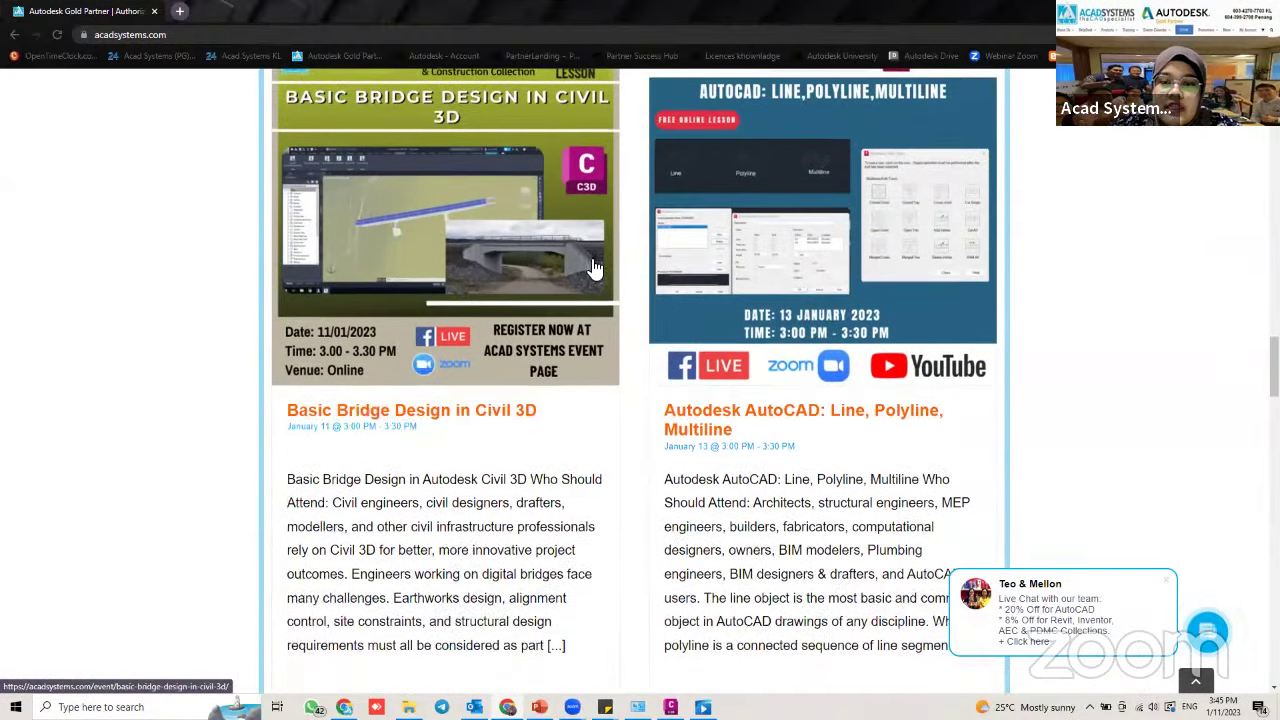
pyautogui.scroll(-3, 790, 325)
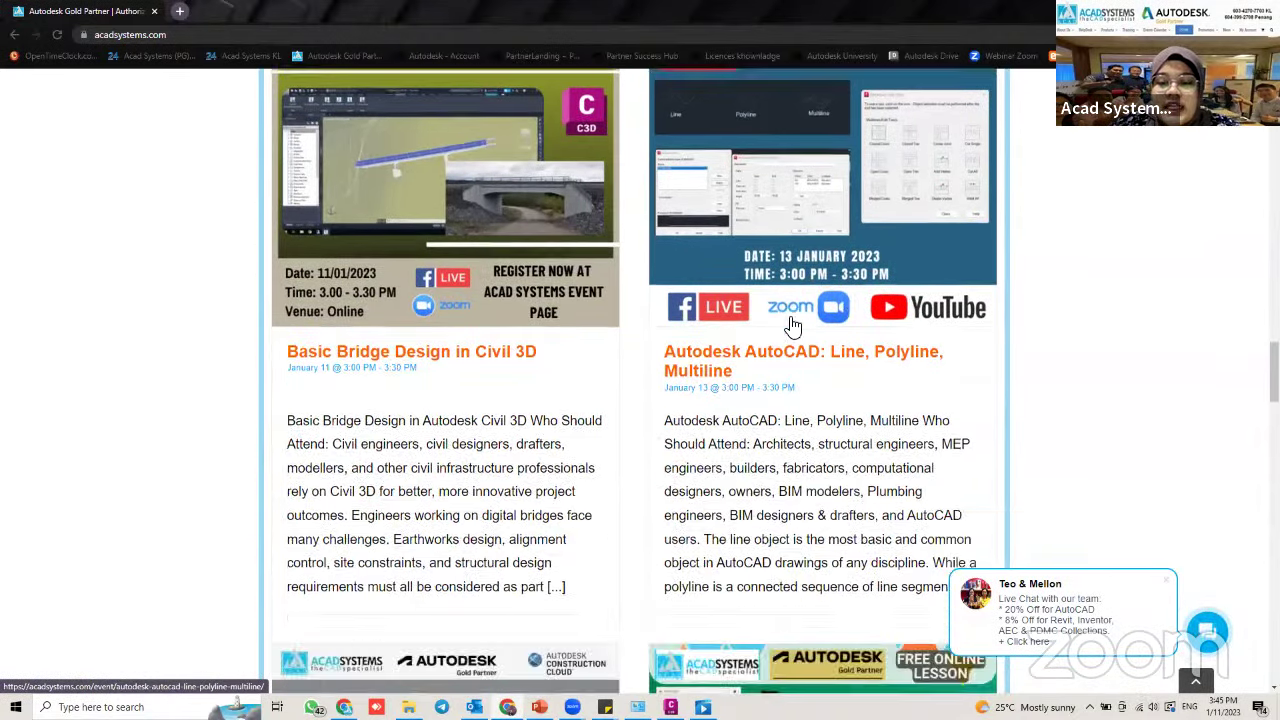
pyautogui.scroll(-8, 770, 350)
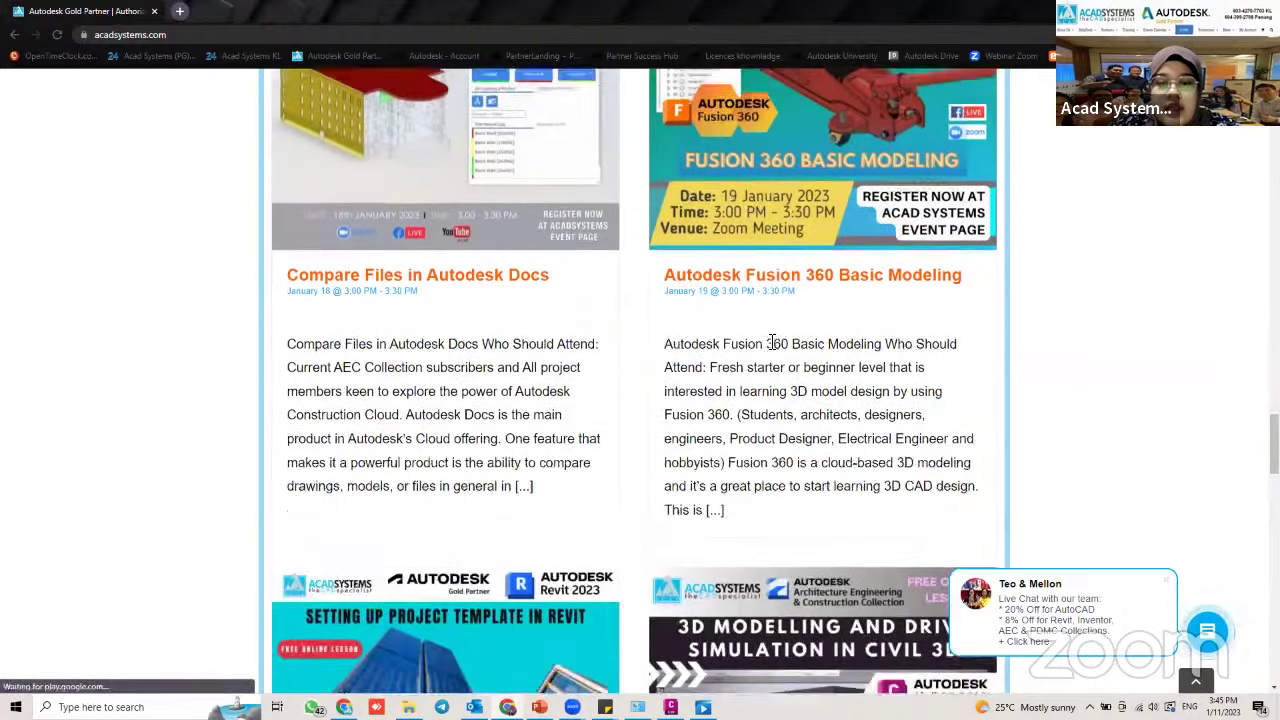
pyautogui.scroll(5, 770, 345)
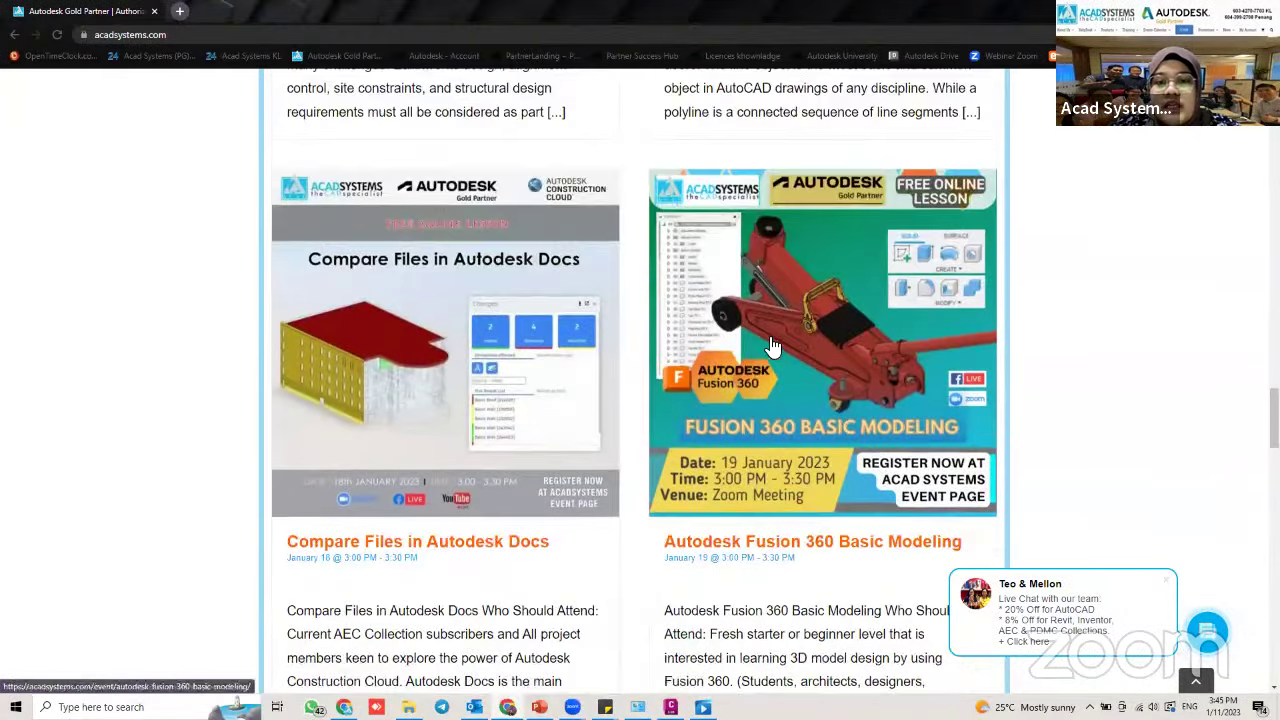
pyautogui.scroll(-3, 770, 345)
pyautogui.scroll(-7, 770, 343)
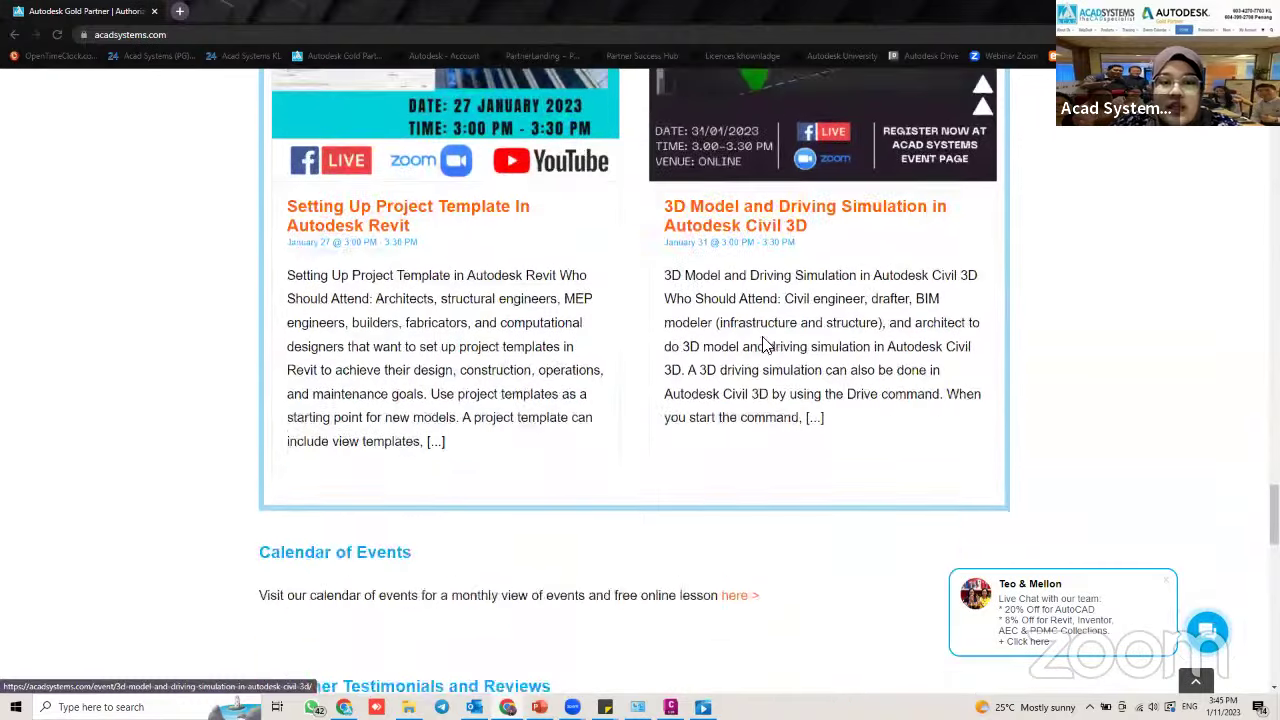
pyautogui.scroll(6, 762, 344)
pyautogui.scroll(11, 758, 343)
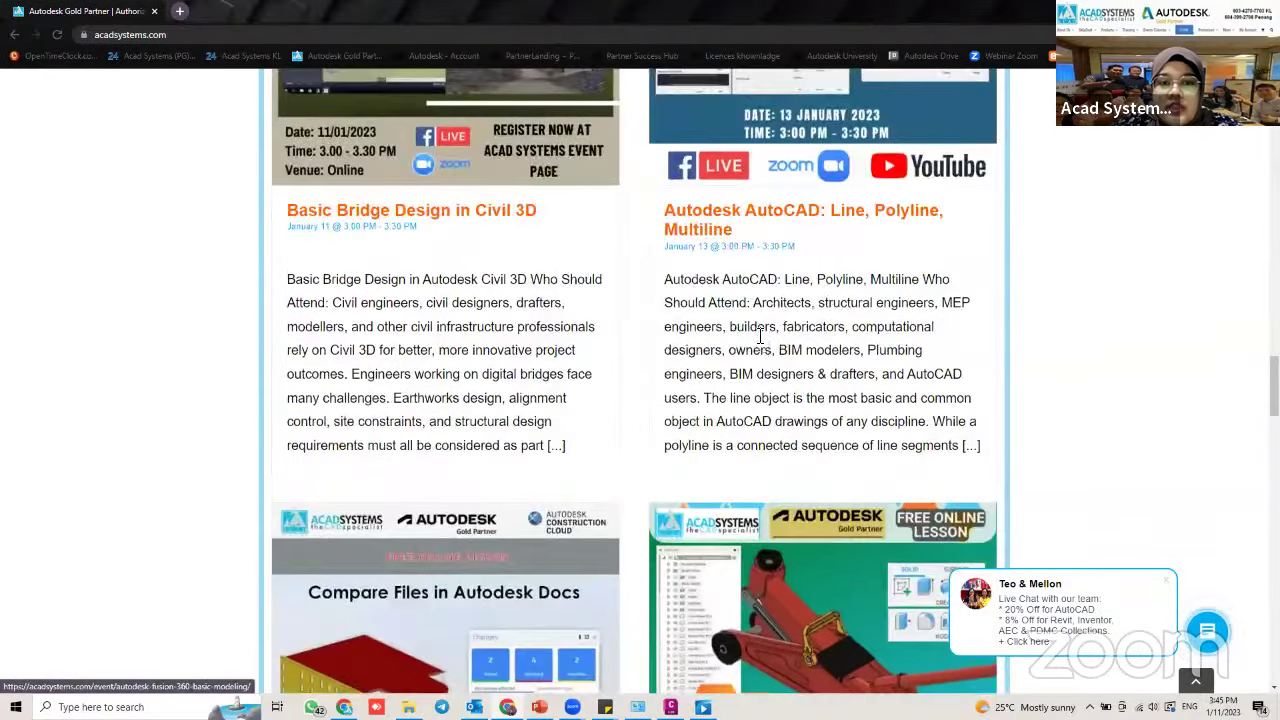
pyautogui.scroll(-4, 745, 330)
pyautogui.scroll(3, 746, 330)
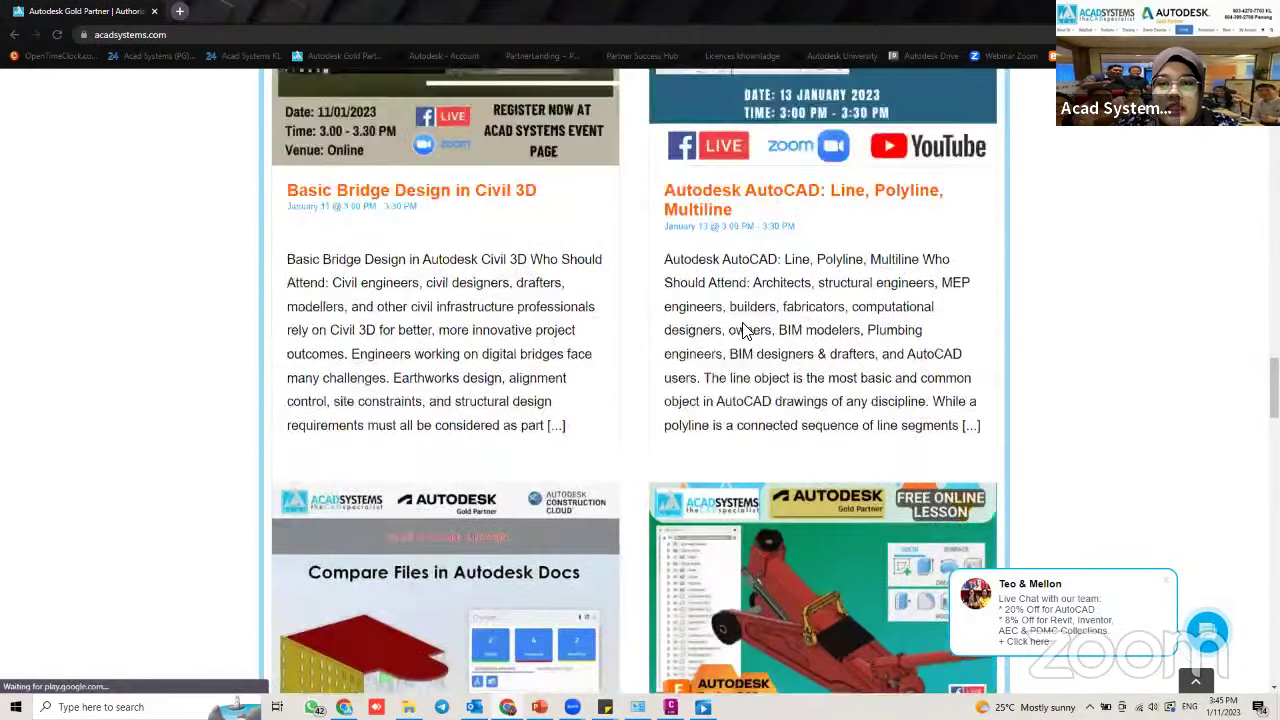
pyautogui.scroll(1, 798, 147)
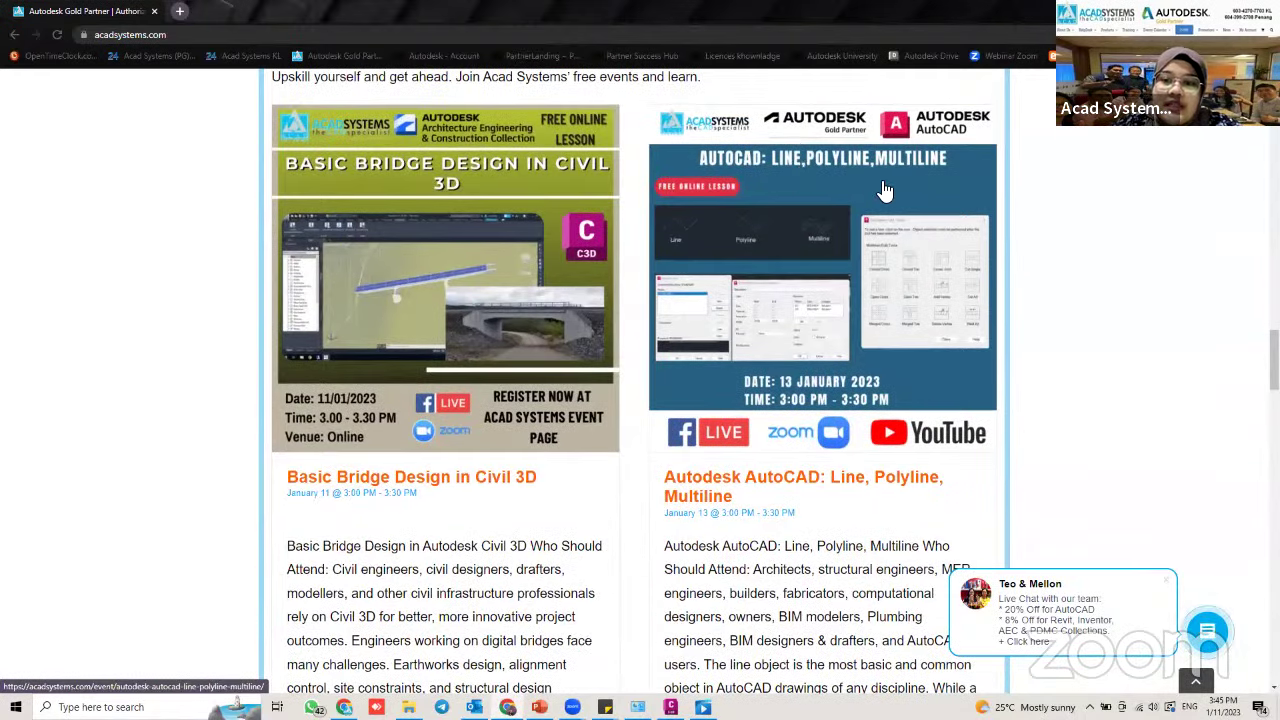
# Open the Autodesk AutoCAD: Line, Polyline, Multiline event page and bring up its RSVP form
pyautogui.click(856, 278)
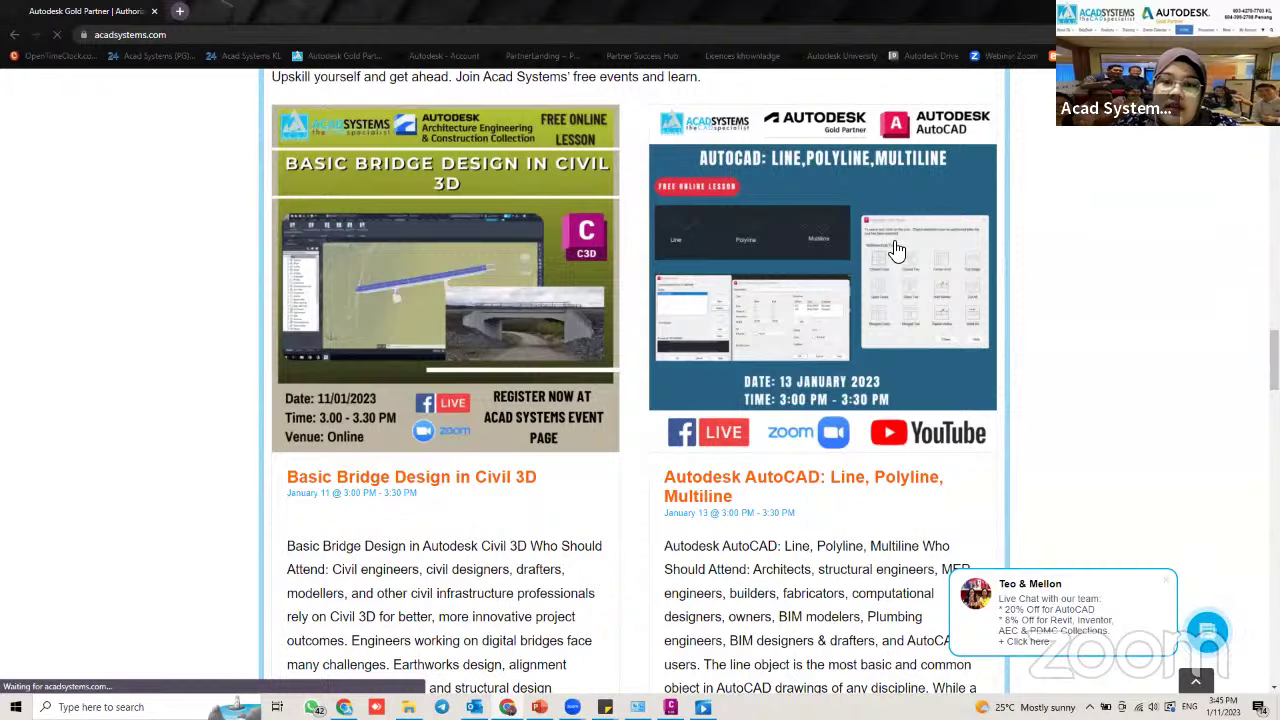
pyautogui.scroll(-7, 582, 396)
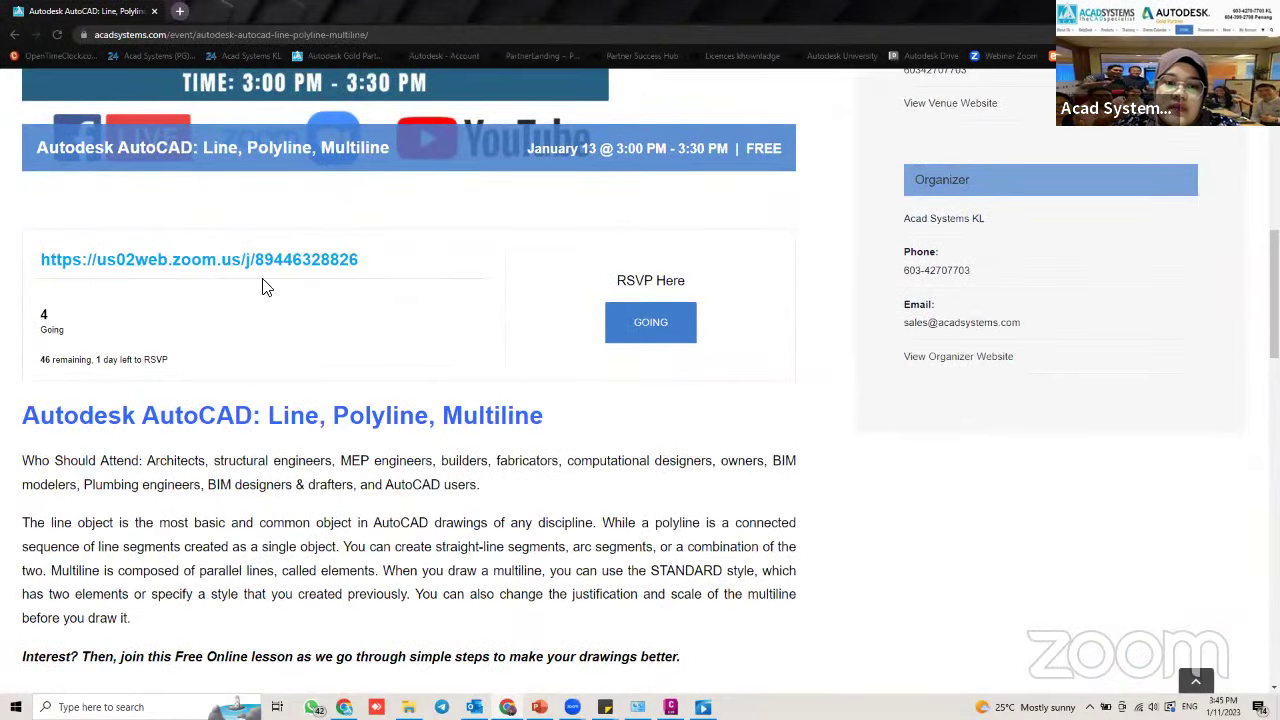
pyautogui.click(648, 321)
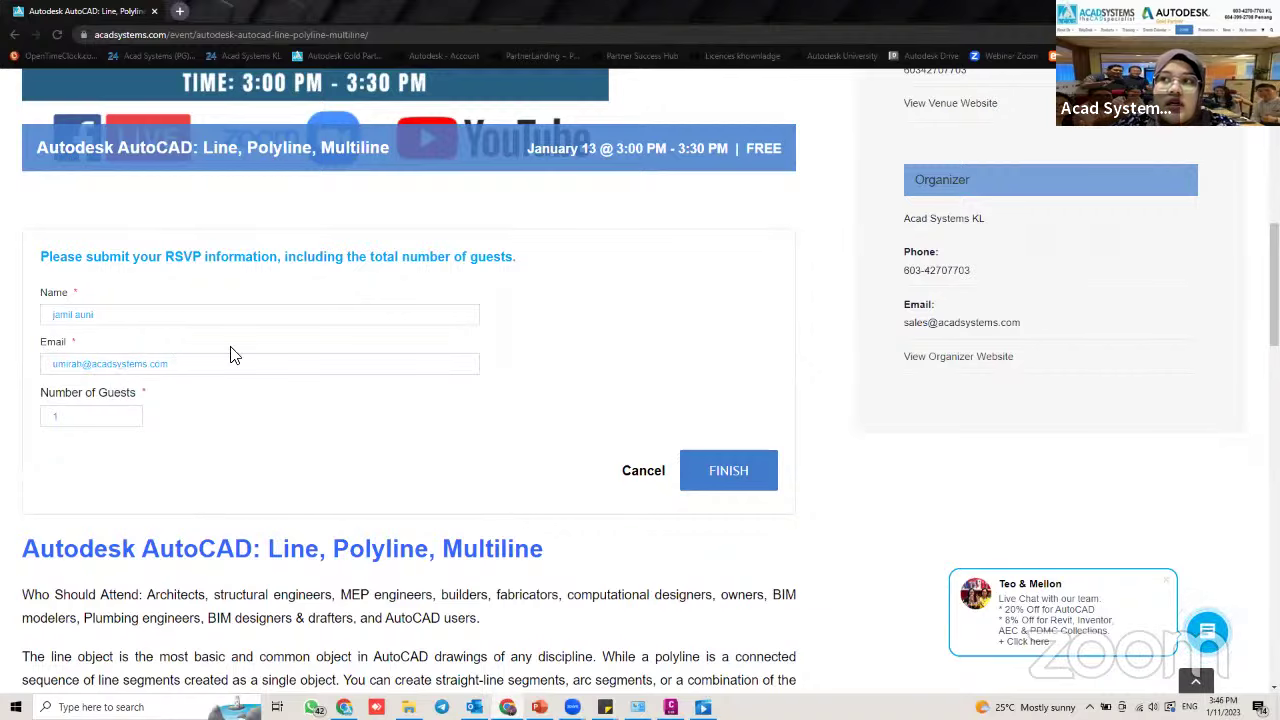
# Read the RSVP fields, lesson description, schedule and meeting details down to the footer of the event page
pyautogui.scroll(-1, 232, 353)
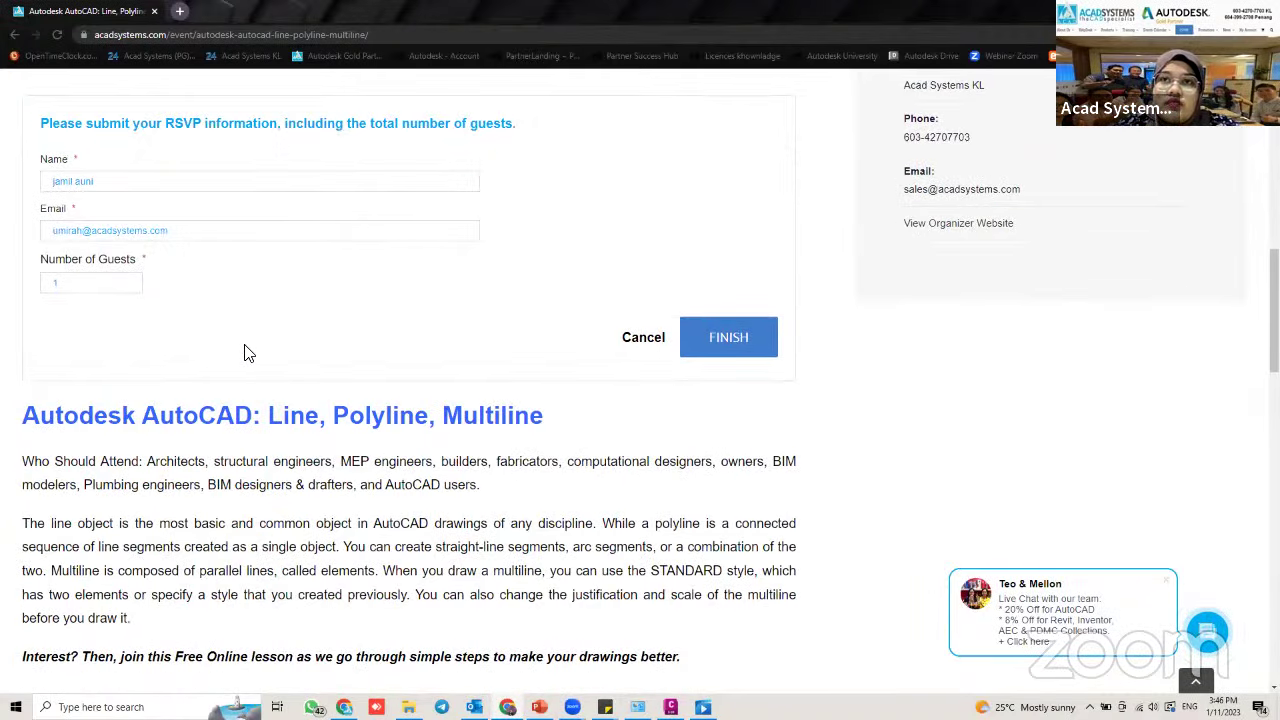
pyautogui.scroll(2, 248, 353)
pyautogui.scroll(-2, 257, 374)
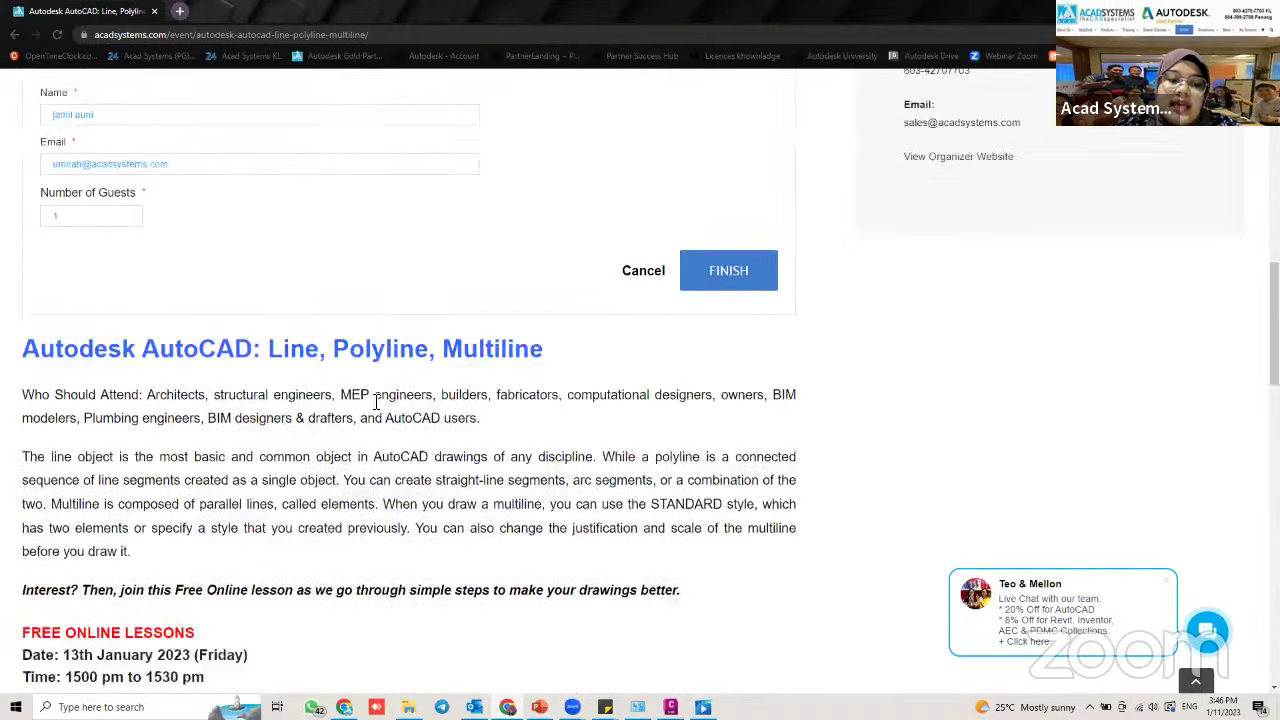
pyautogui.scroll(-2, 376, 406)
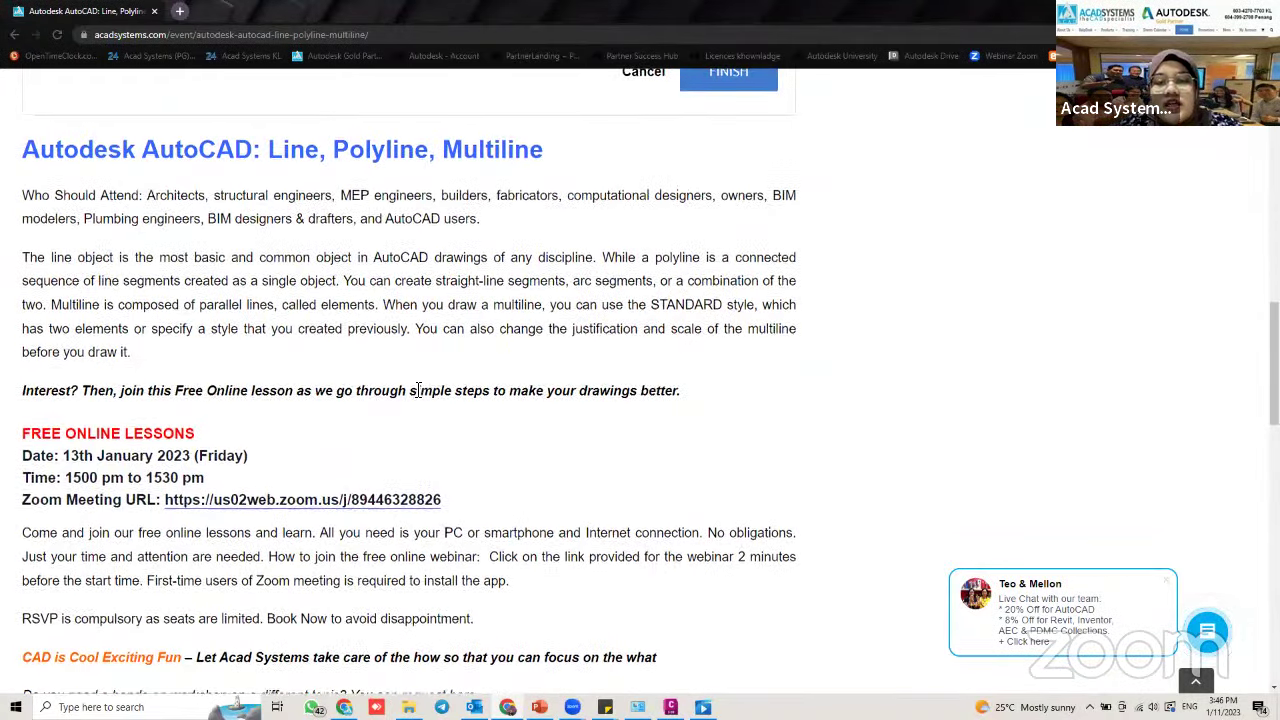
pyautogui.scroll(2, 416, 390)
pyautogui.scroll(-12, 418, 394)
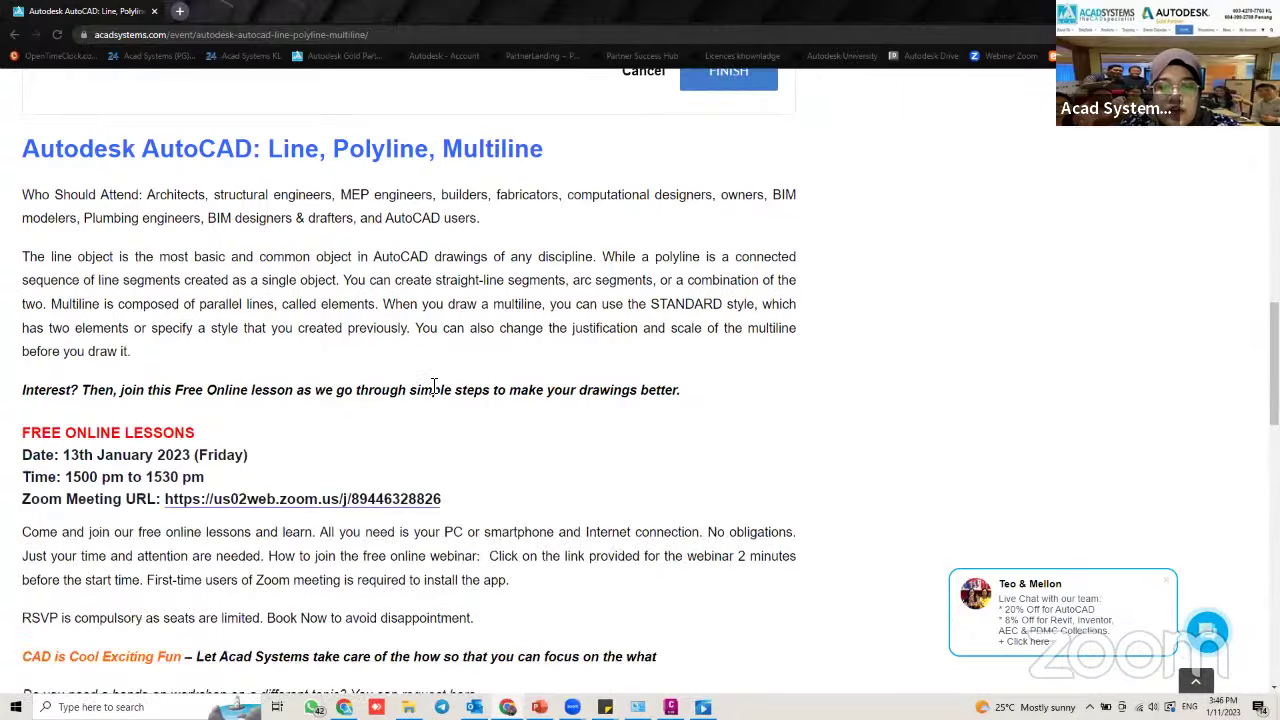
pyautogui.scroll(-4, 630, 382)
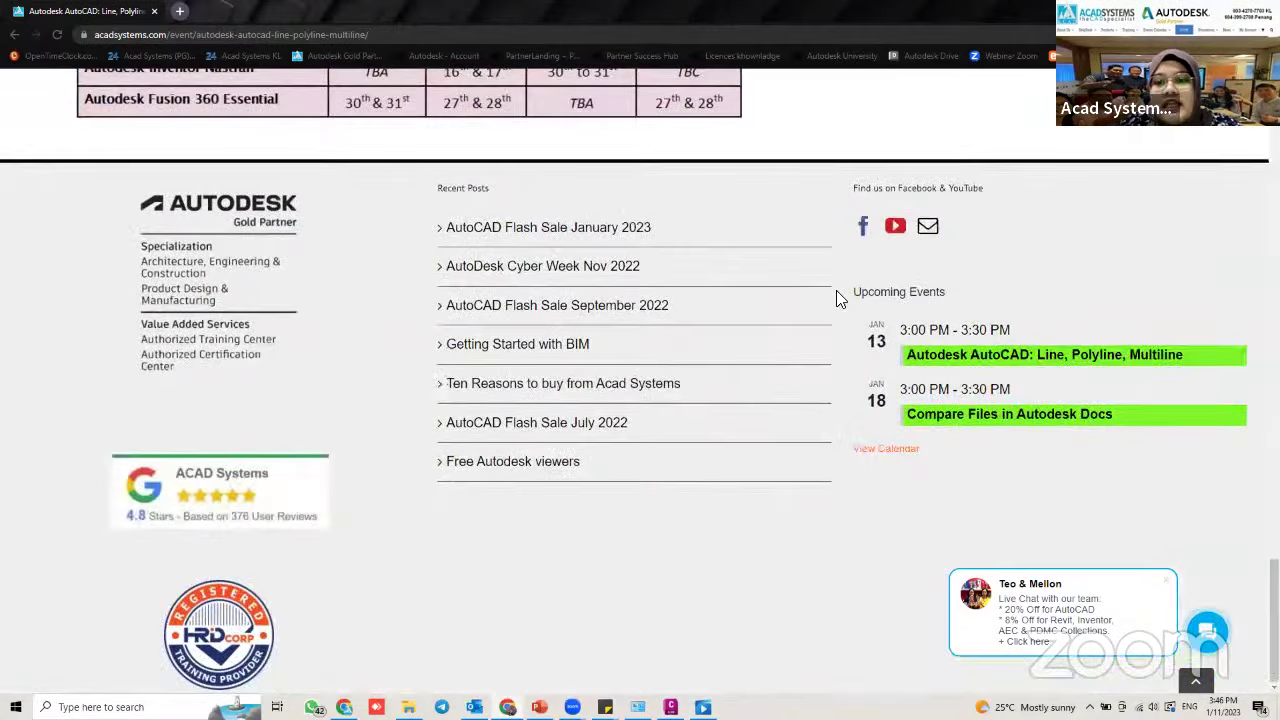
# Open the Acad Systems YouTube channel from the website footer and review its home page
pyautogui.click(890, 232)
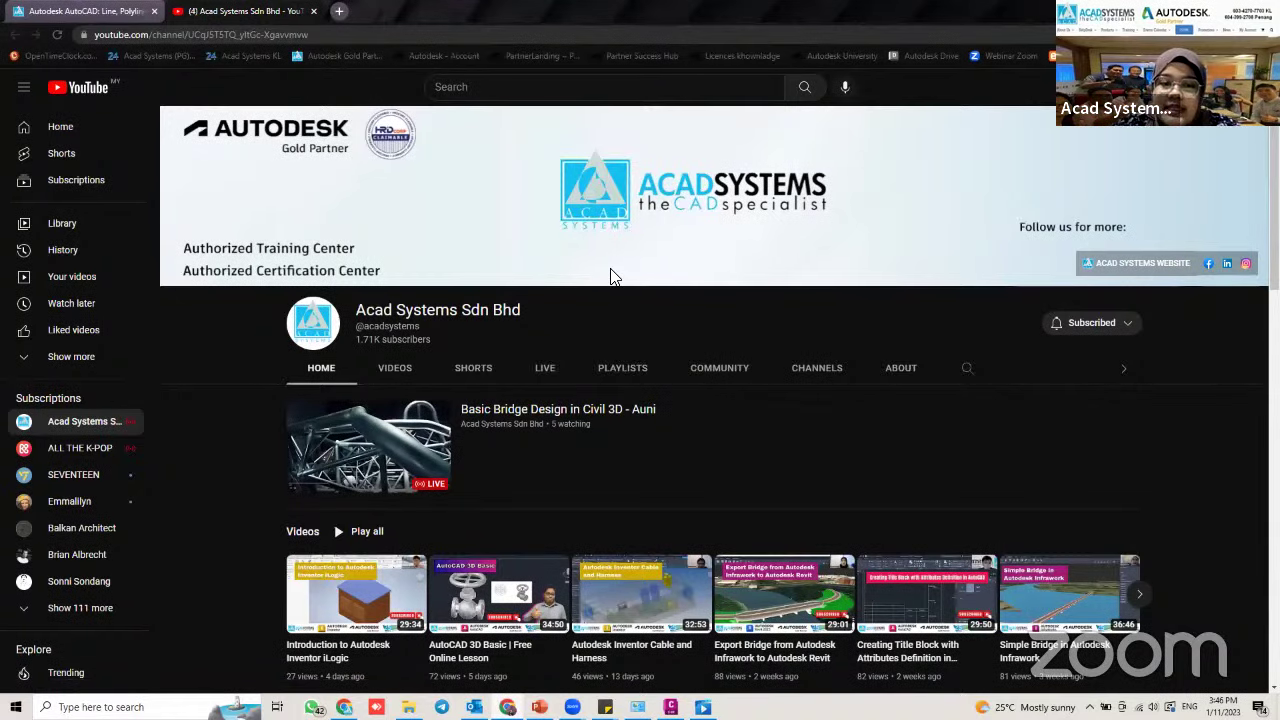
pyautogui.scroll(-3, 531, 449)
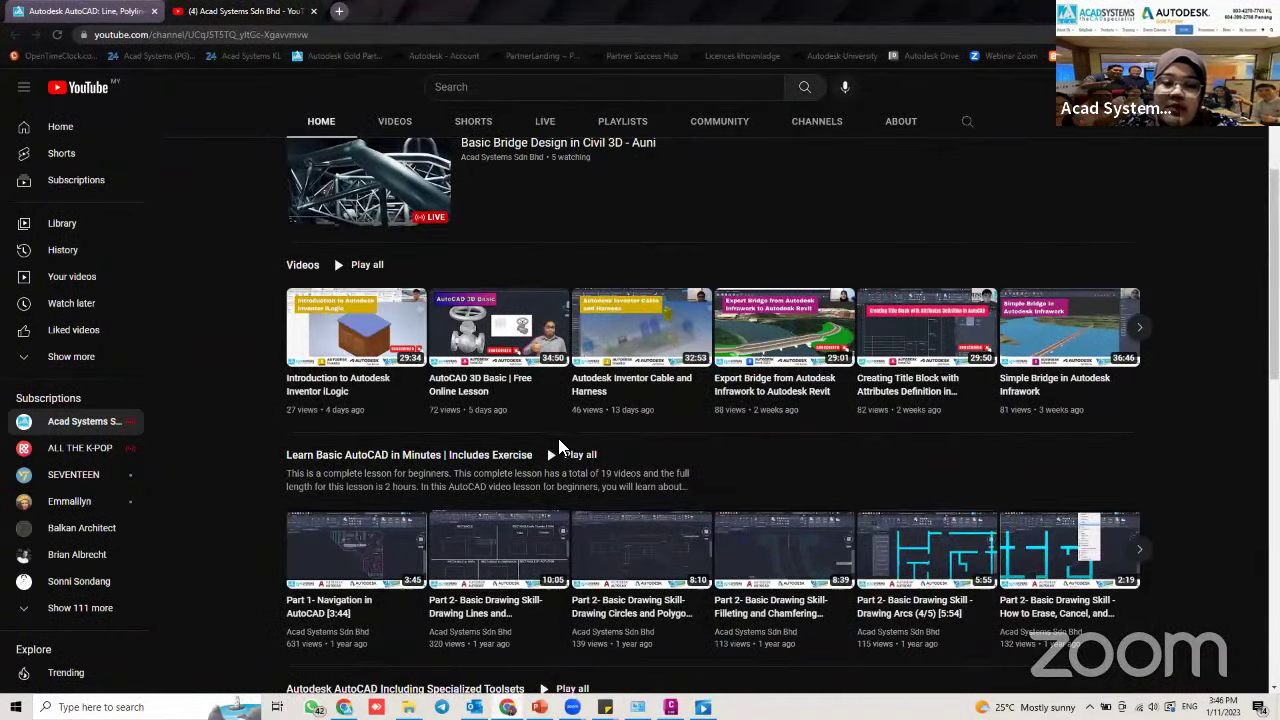
pyautogui.scroll(2, 489, 270)
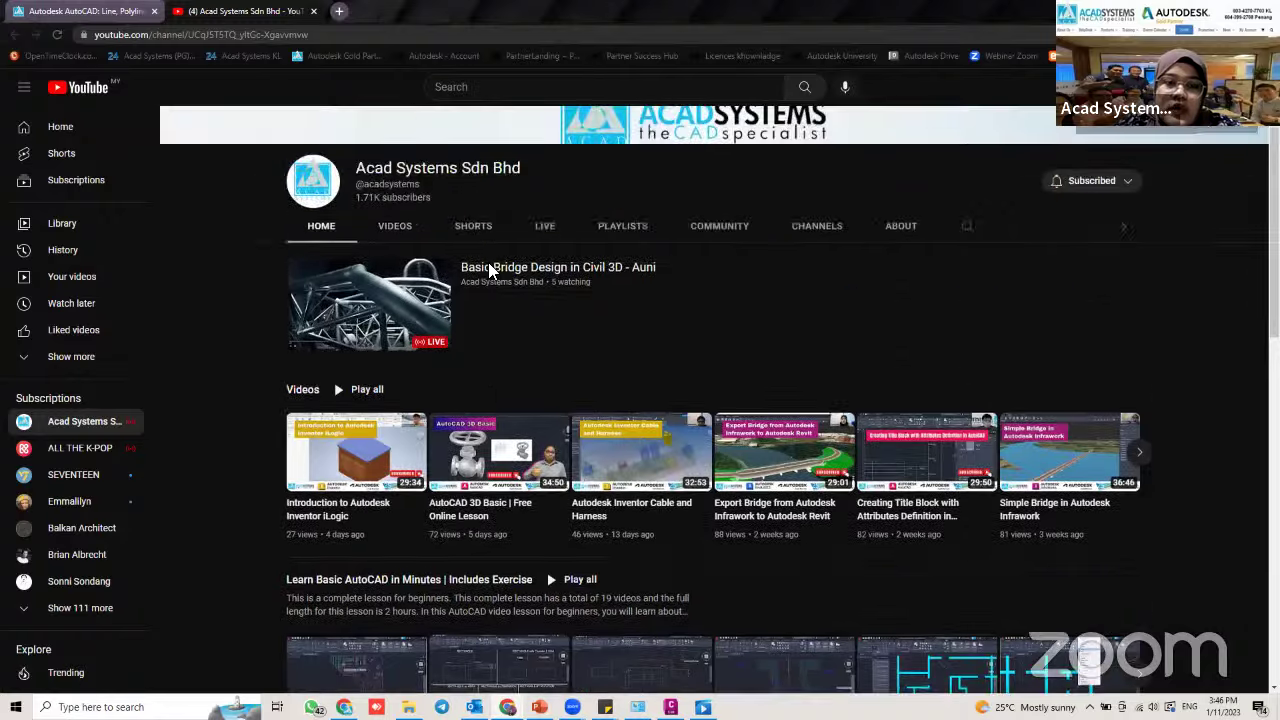
pyautogui.scroll(2, 489, 270)
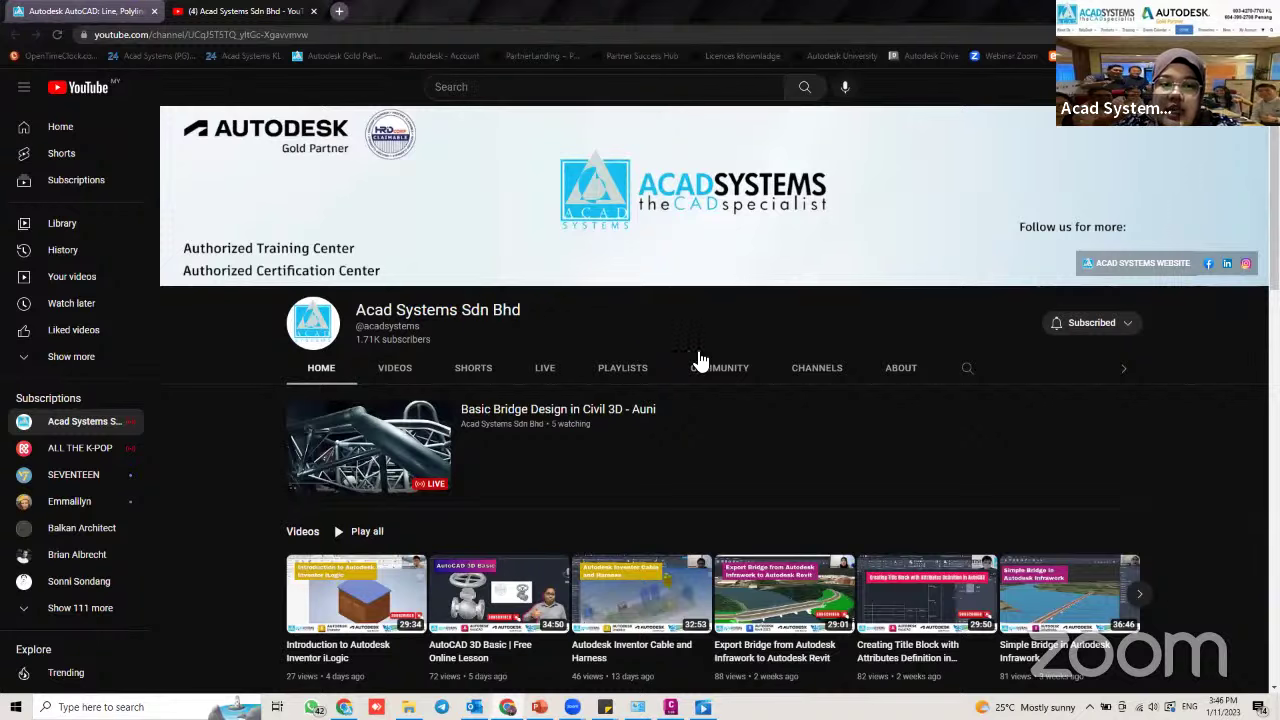
# Show all of the channel's uploaded videos and browse through the recorded Autodesk lessons
pyautogui.click(447, 370)
pyautogui.scroll(-3, 668, 398)
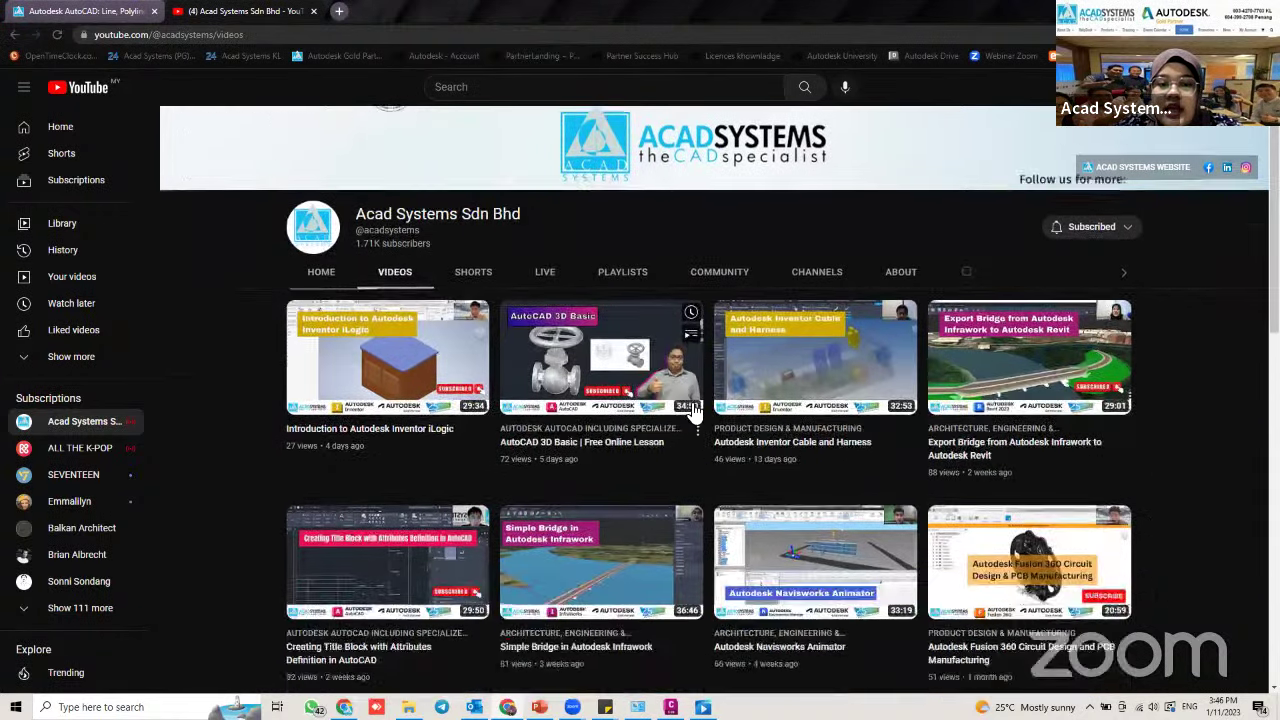
pyautogui.scroll(-3, 696, 402)
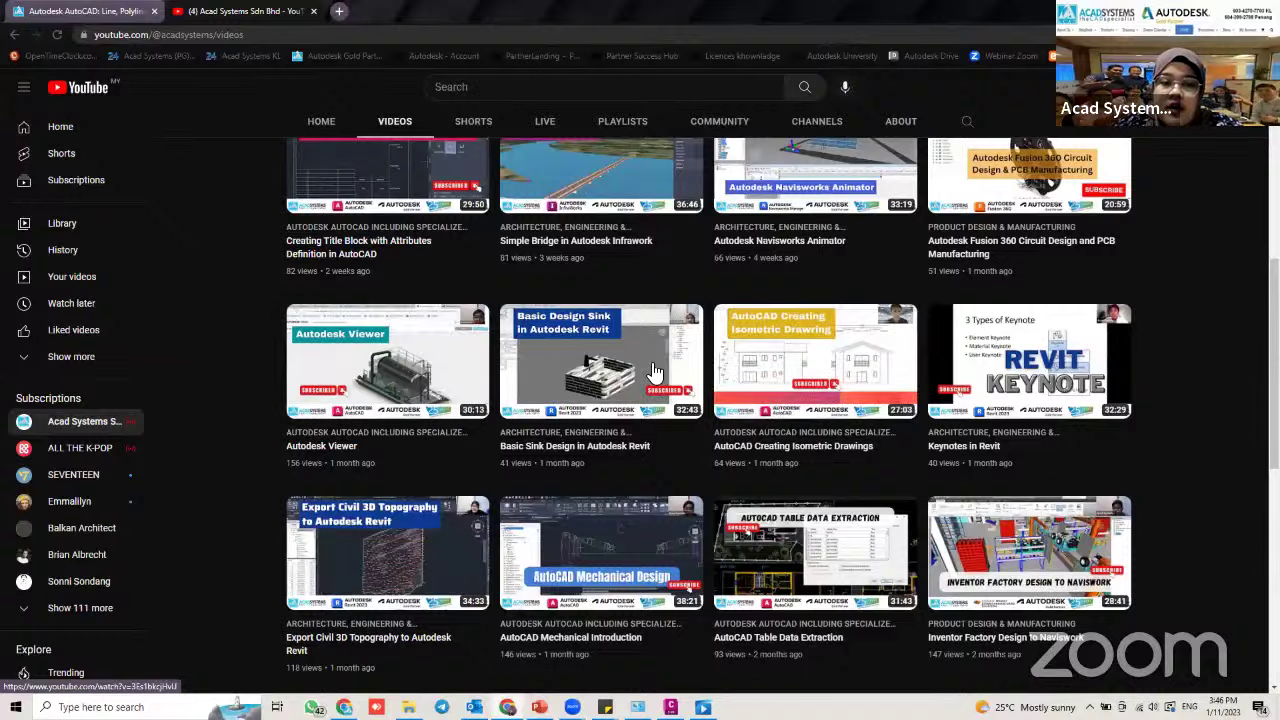
pyautogui.scroll(-1, 703, 390)
pyautogui.scroll(-10, 703, 390)
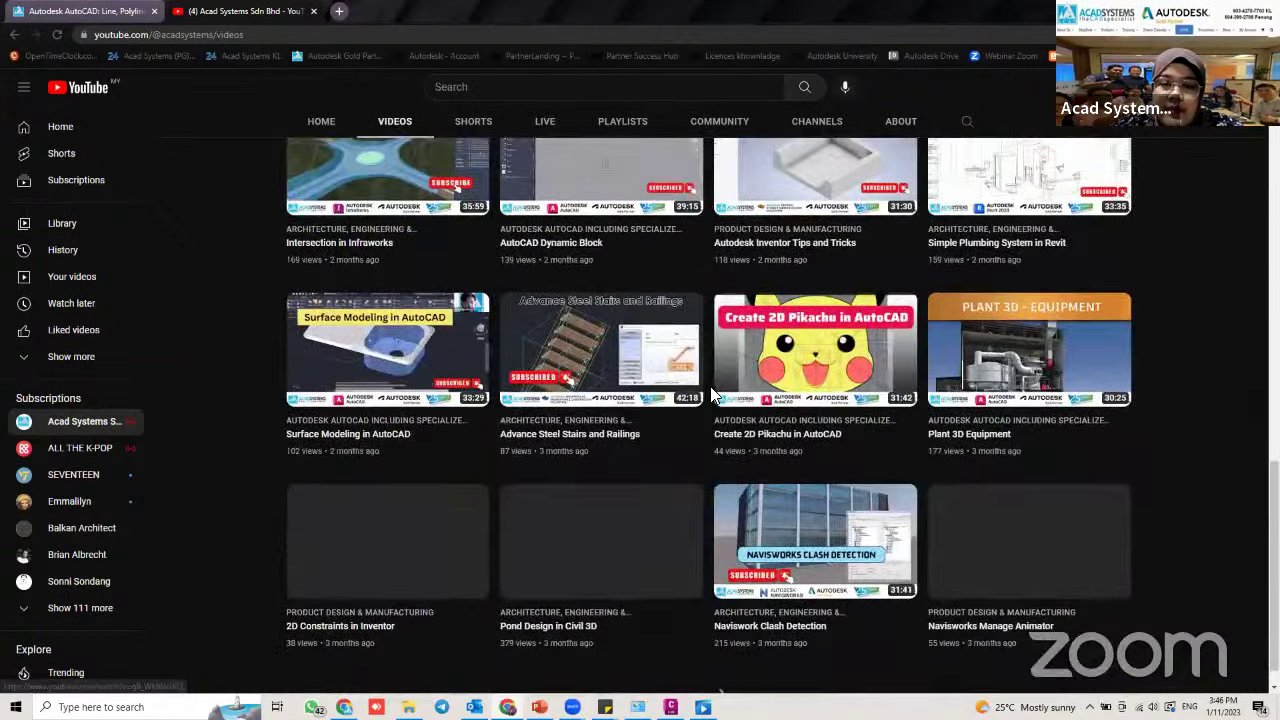
pyautogui.scroll(12, 717, 397)
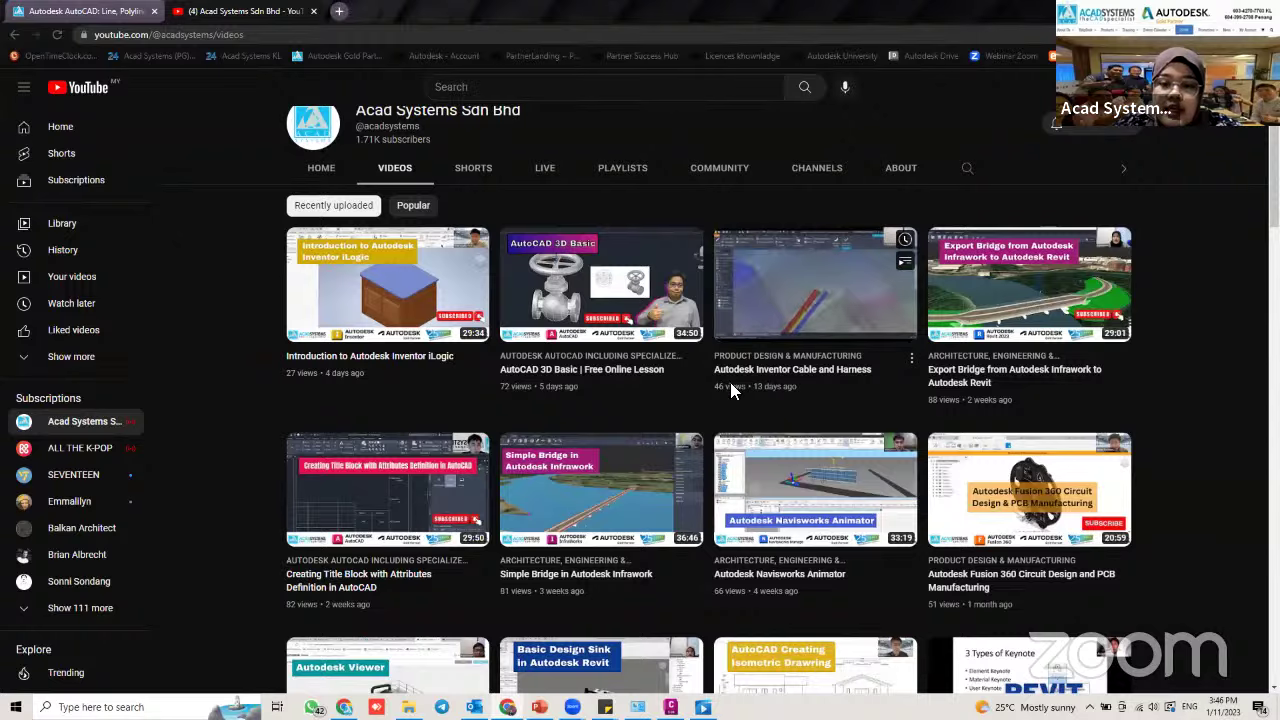
pyautogui.scroll(-3, 770, 395)
pyautogui.scroll(-10, 797, 402)
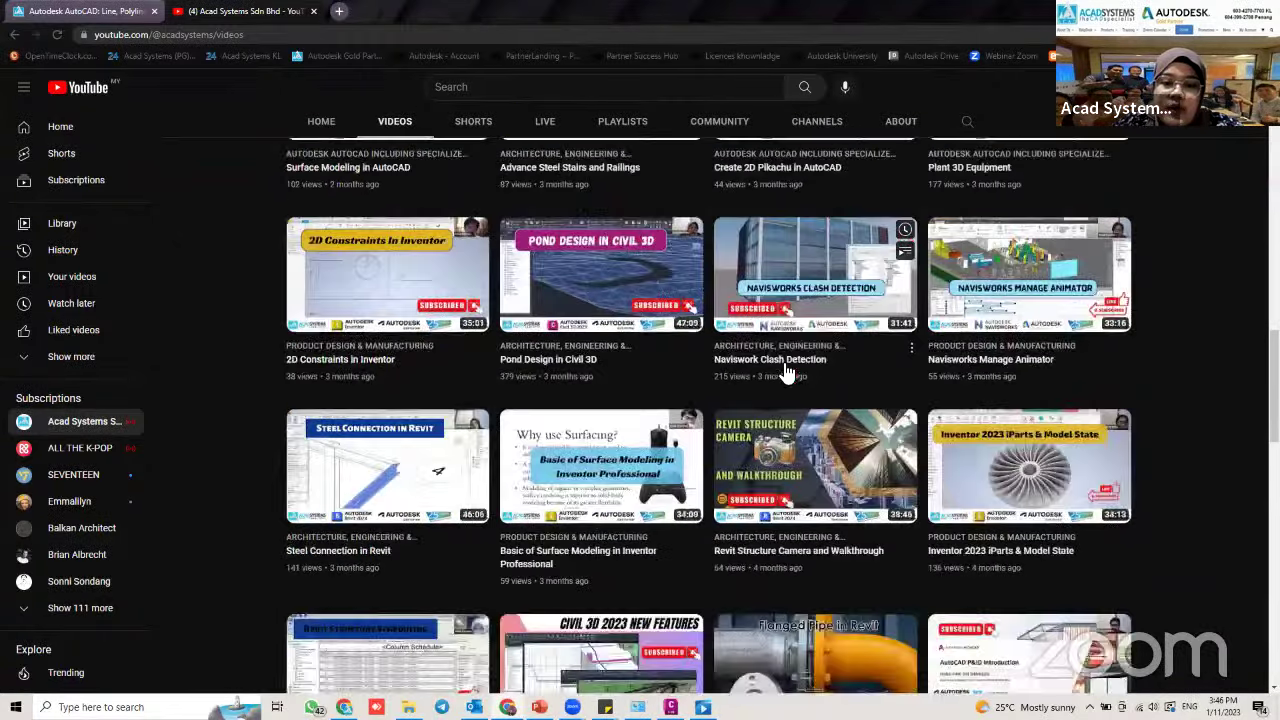
pyautogui.scroll(10, 785, 345)
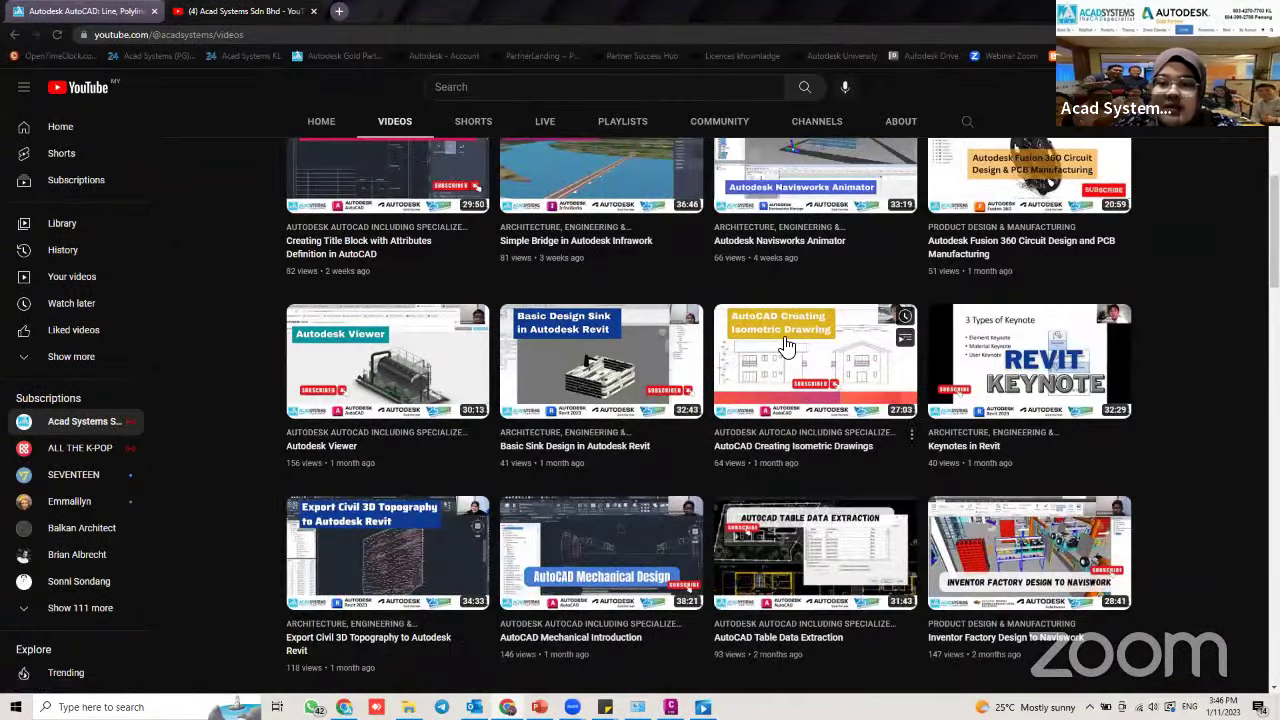
pyautogui.scroll(5, 760, 357)
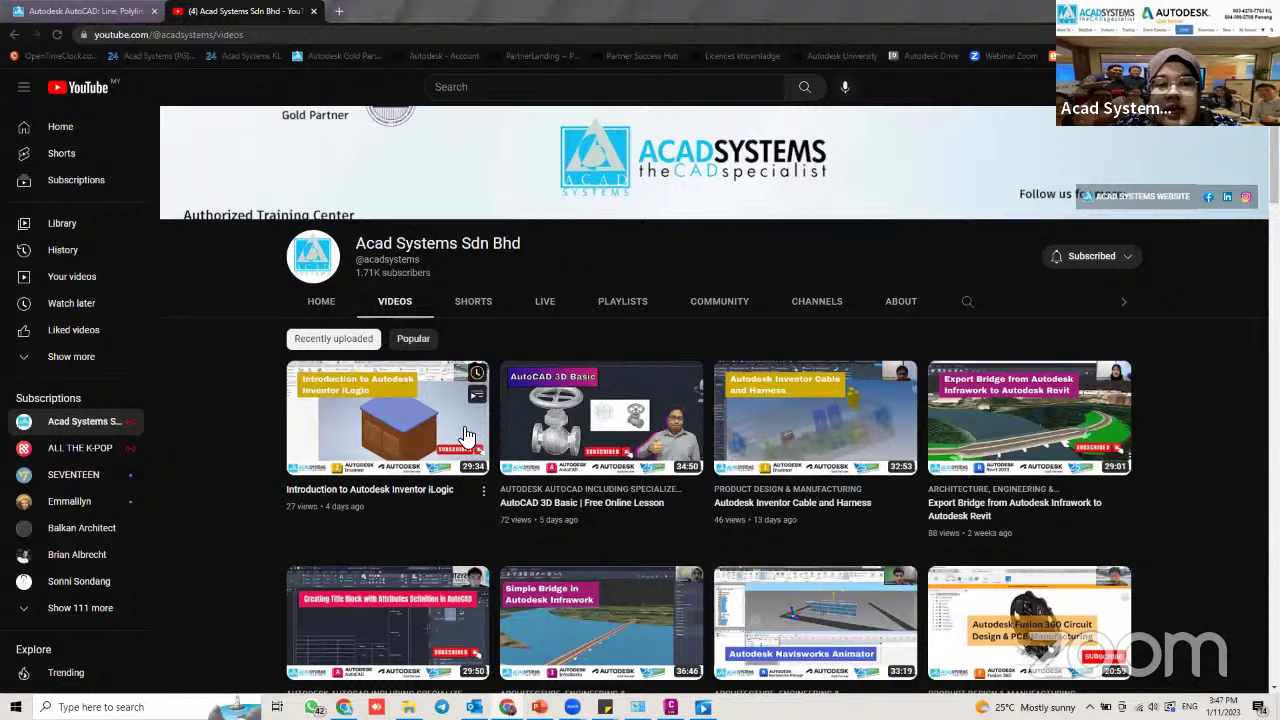
pyautogui.moveTo(636, 440)
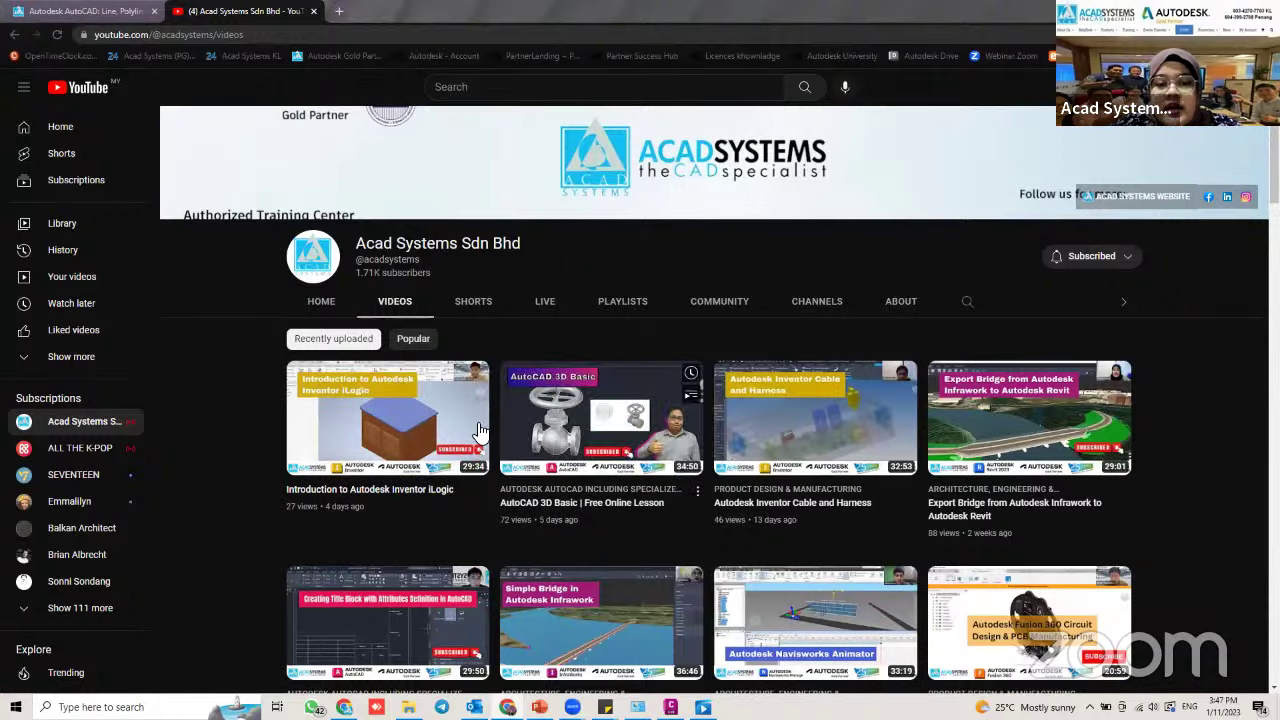
# Look further down the channel's video list through the older Revit, Inventor, Navisworks and Civil 3D lesson recordings
pyautogui.moveTo(443, 415)
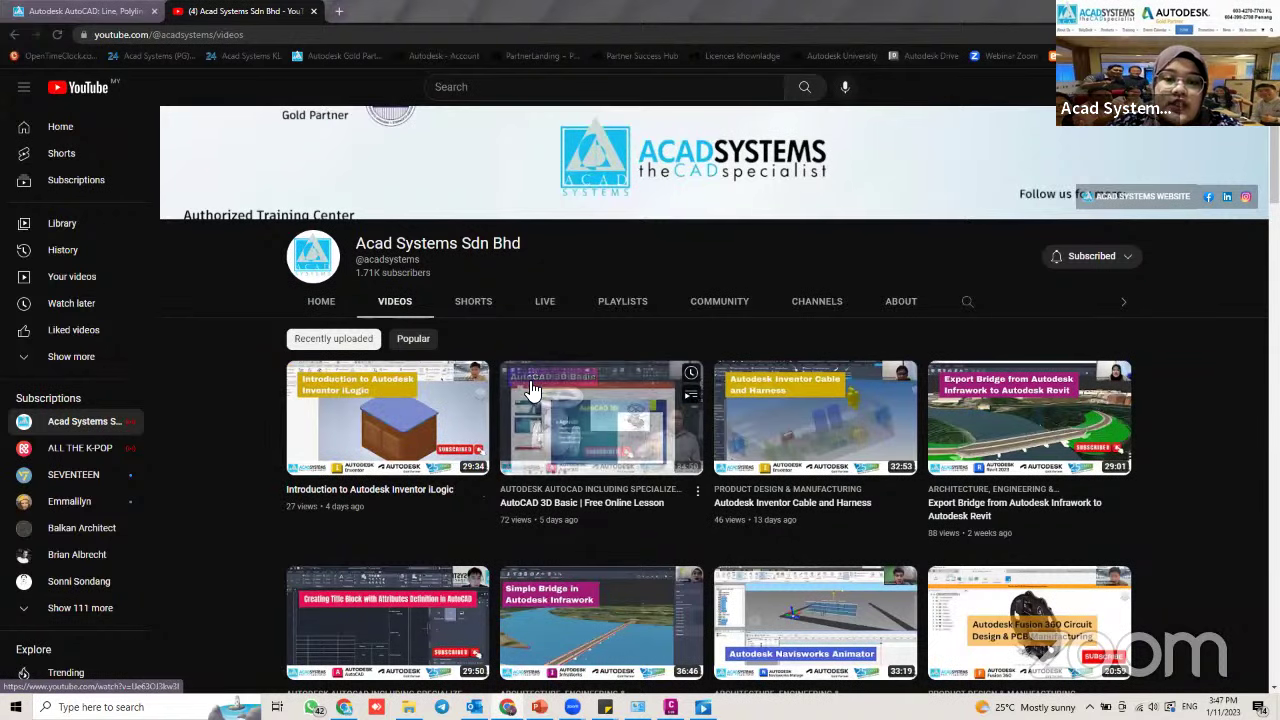
pyautogui.scroll(-2, 612, 452)
pyautogui.scroll(-7, 612, 452)
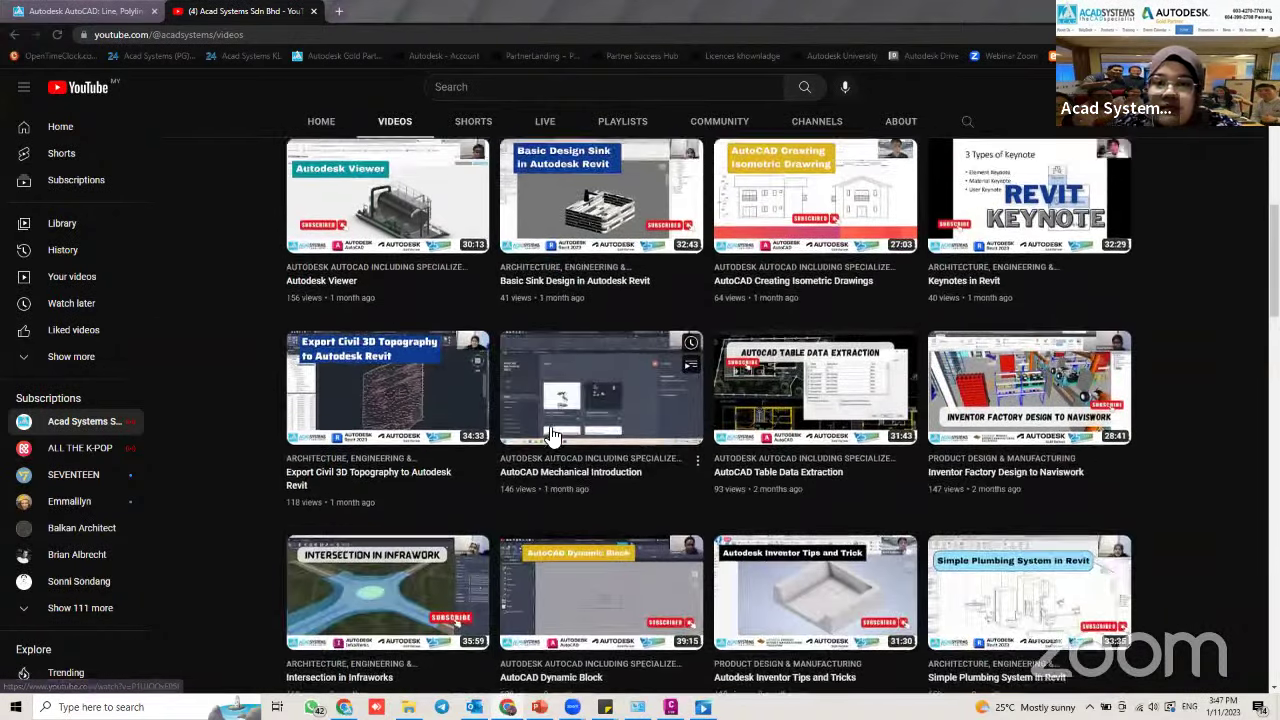
pyautogui.scroll(-2, 560, 435)
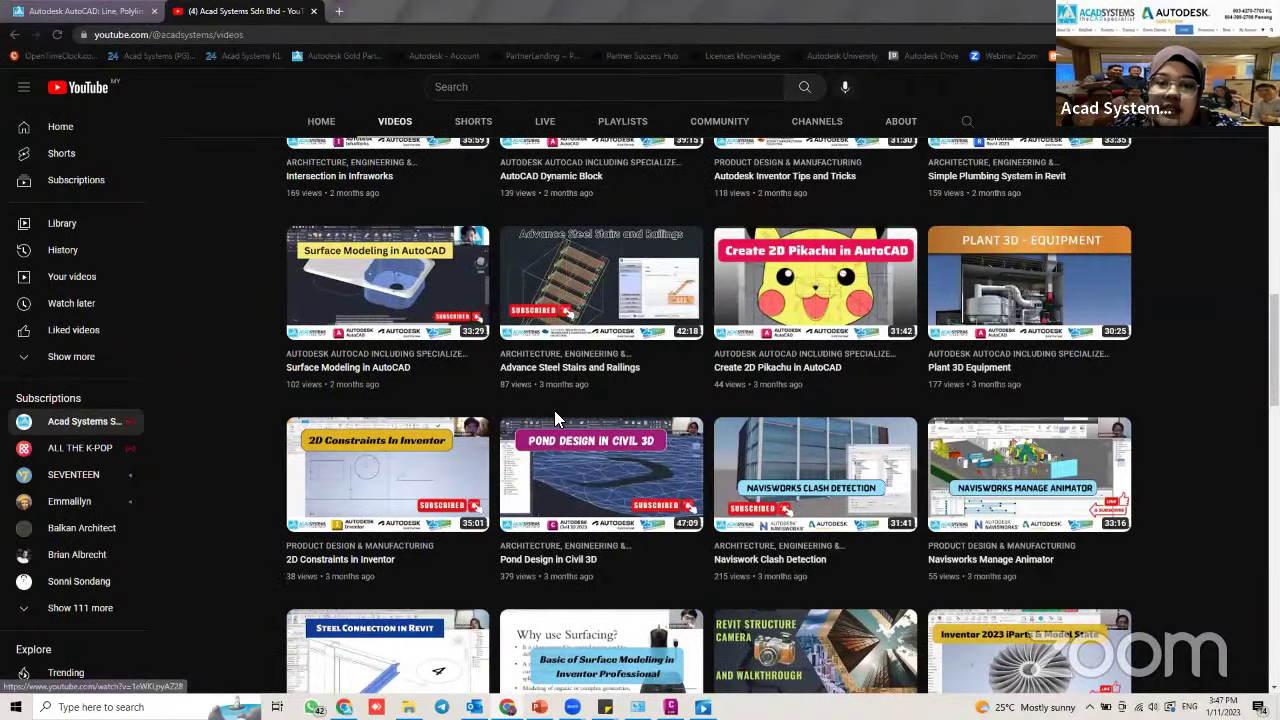
pyautogui.scroll(-3, 572, 421)
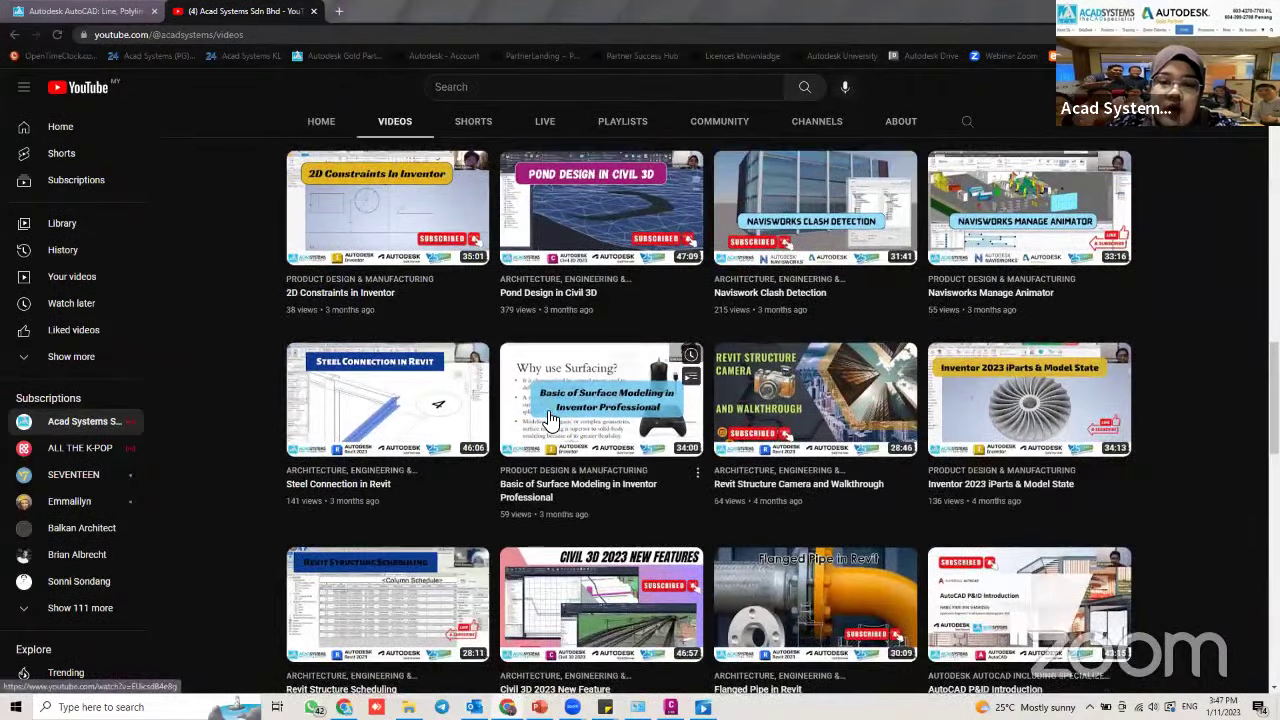
pyautogui.scroll(-1, 537, 428)
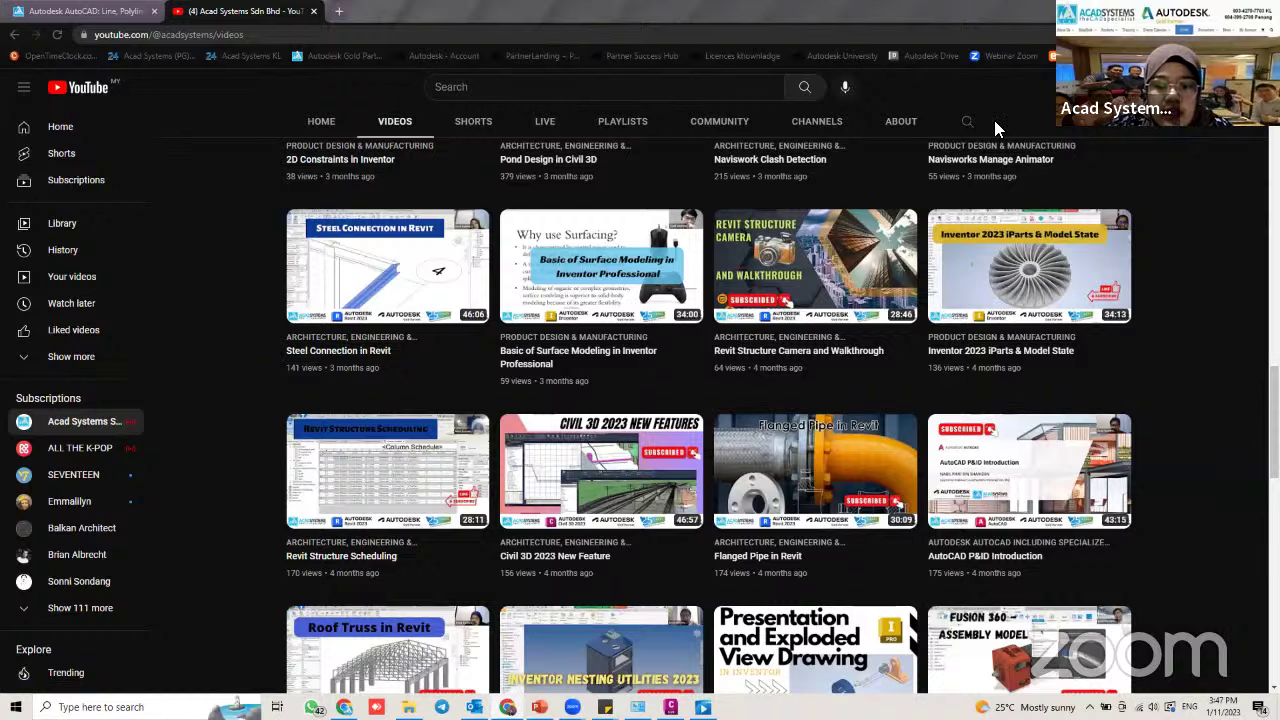
# Switch to the Bridge in Civil 3D presentation in PowerPoint and start the slide show on the Thank you slide
pyautogui.hotkey('alt', 'Tab')
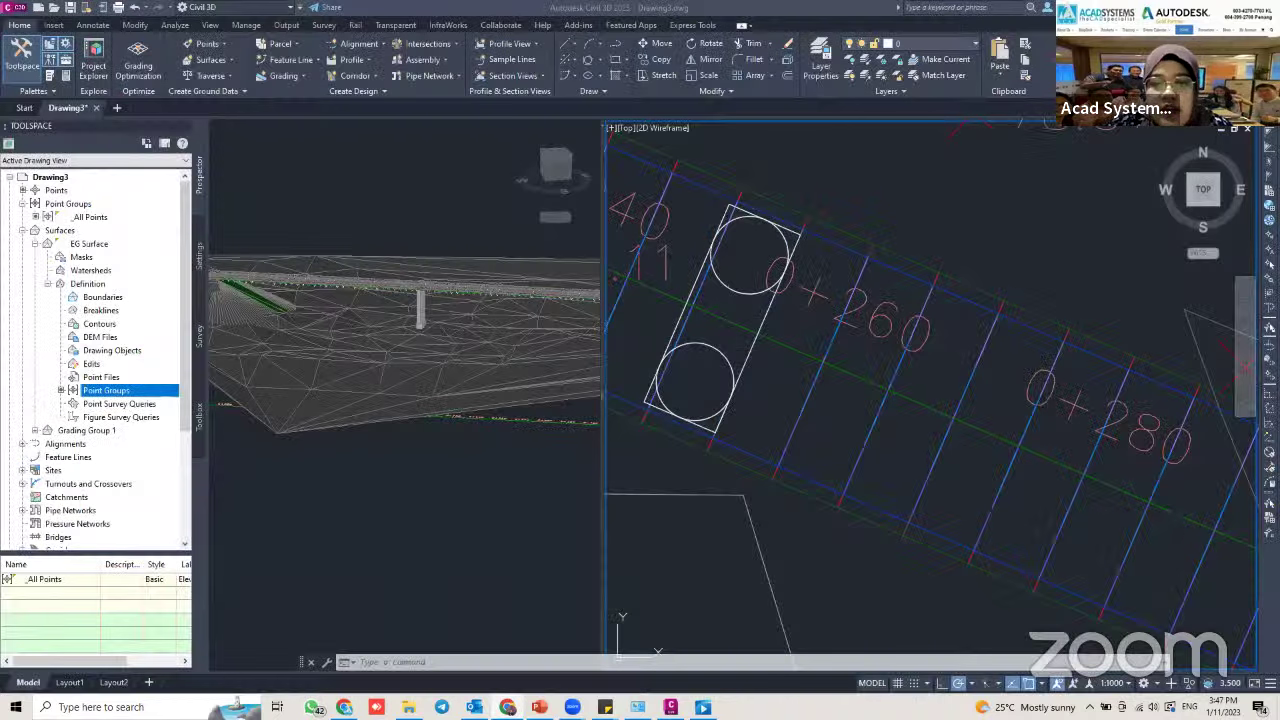
pyautogui.hotkey('alt', 'Tab')
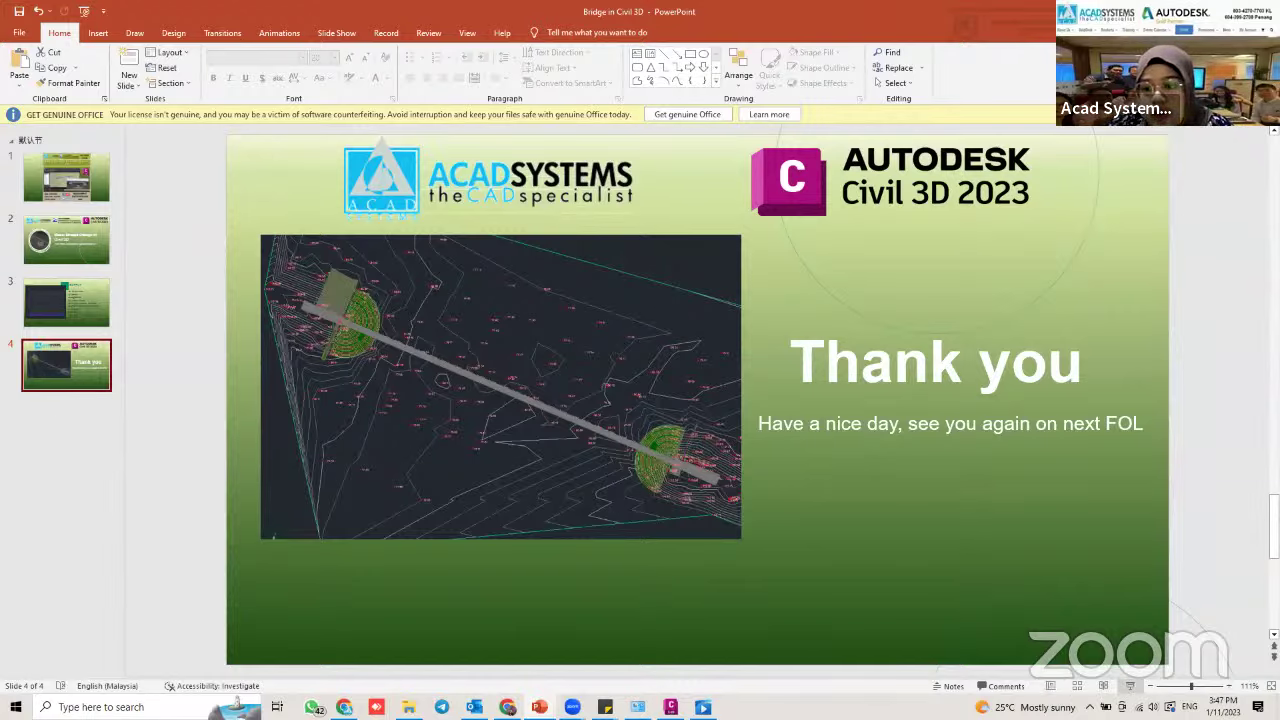
pyautogui.click(1130, 686)
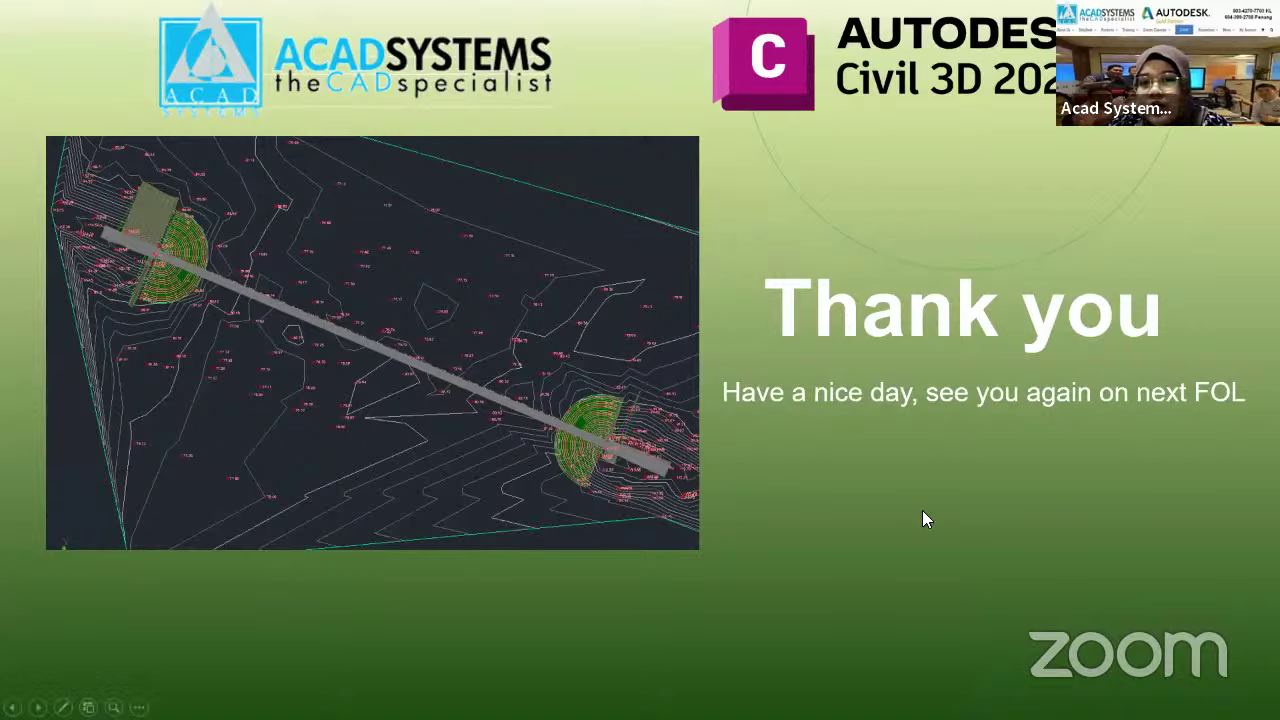